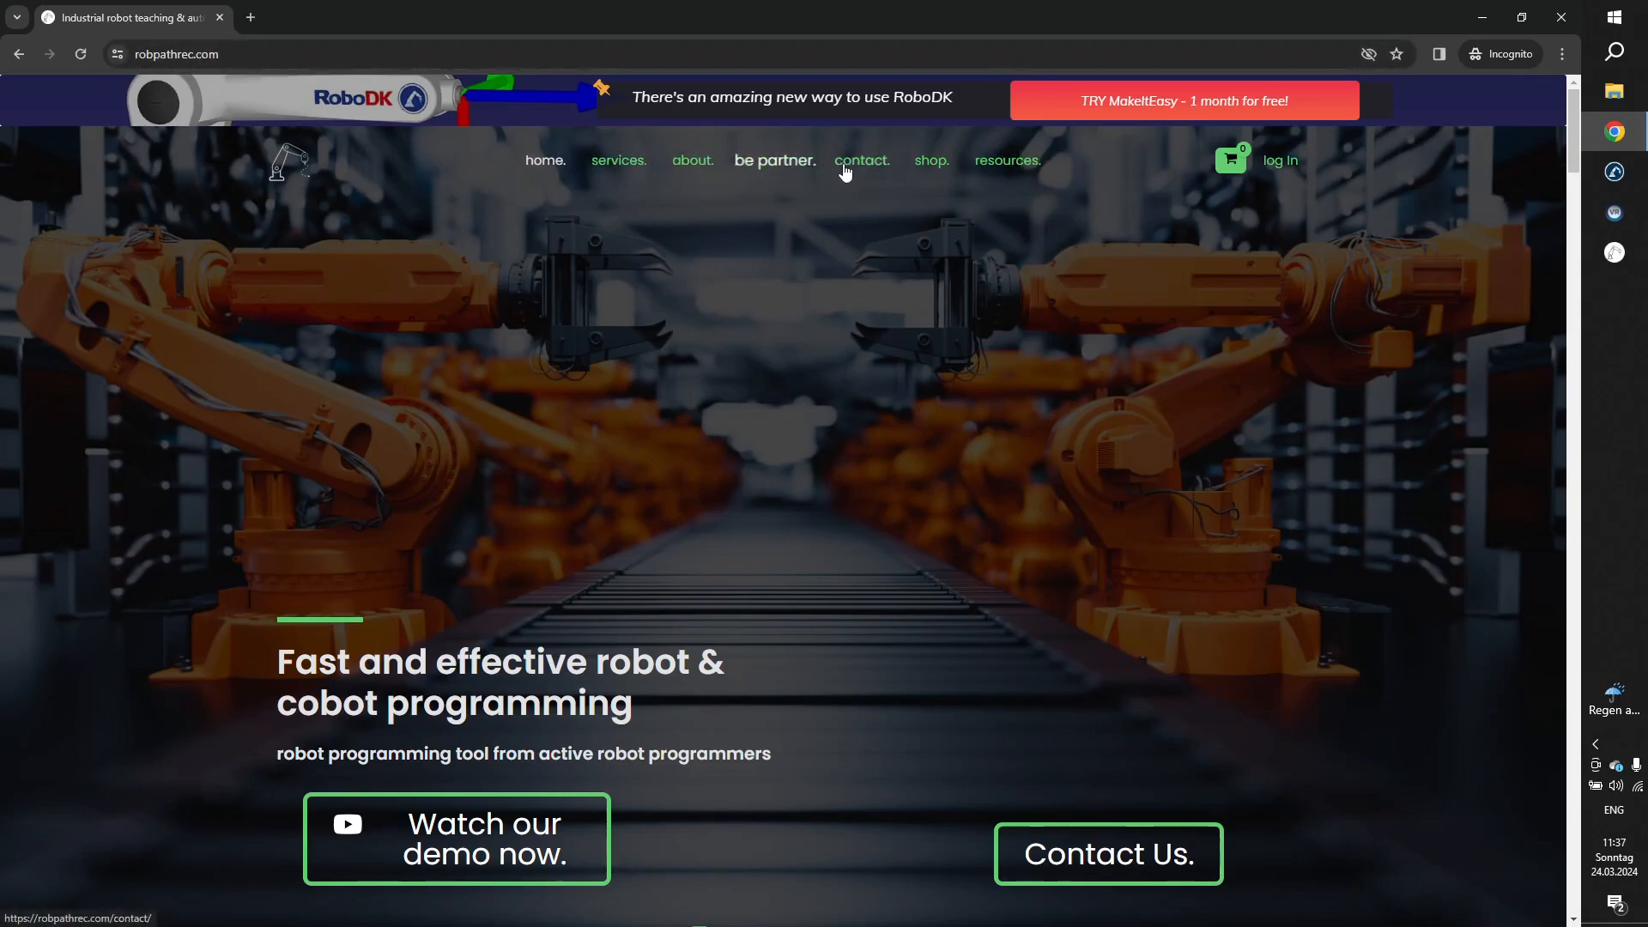
Open the RobPathRec resources page and look over its documentation categories.
{"action": "left_click", "coordinate": [994, 171]}
{"action": "scroll", "coordinate": [845, 508], "scroll_direction": "down", "scroll_amount": 2}
{"action": "scroll", "coordinate": [845, 506], "scroll_direction": "up", "scroll_amount": 2}
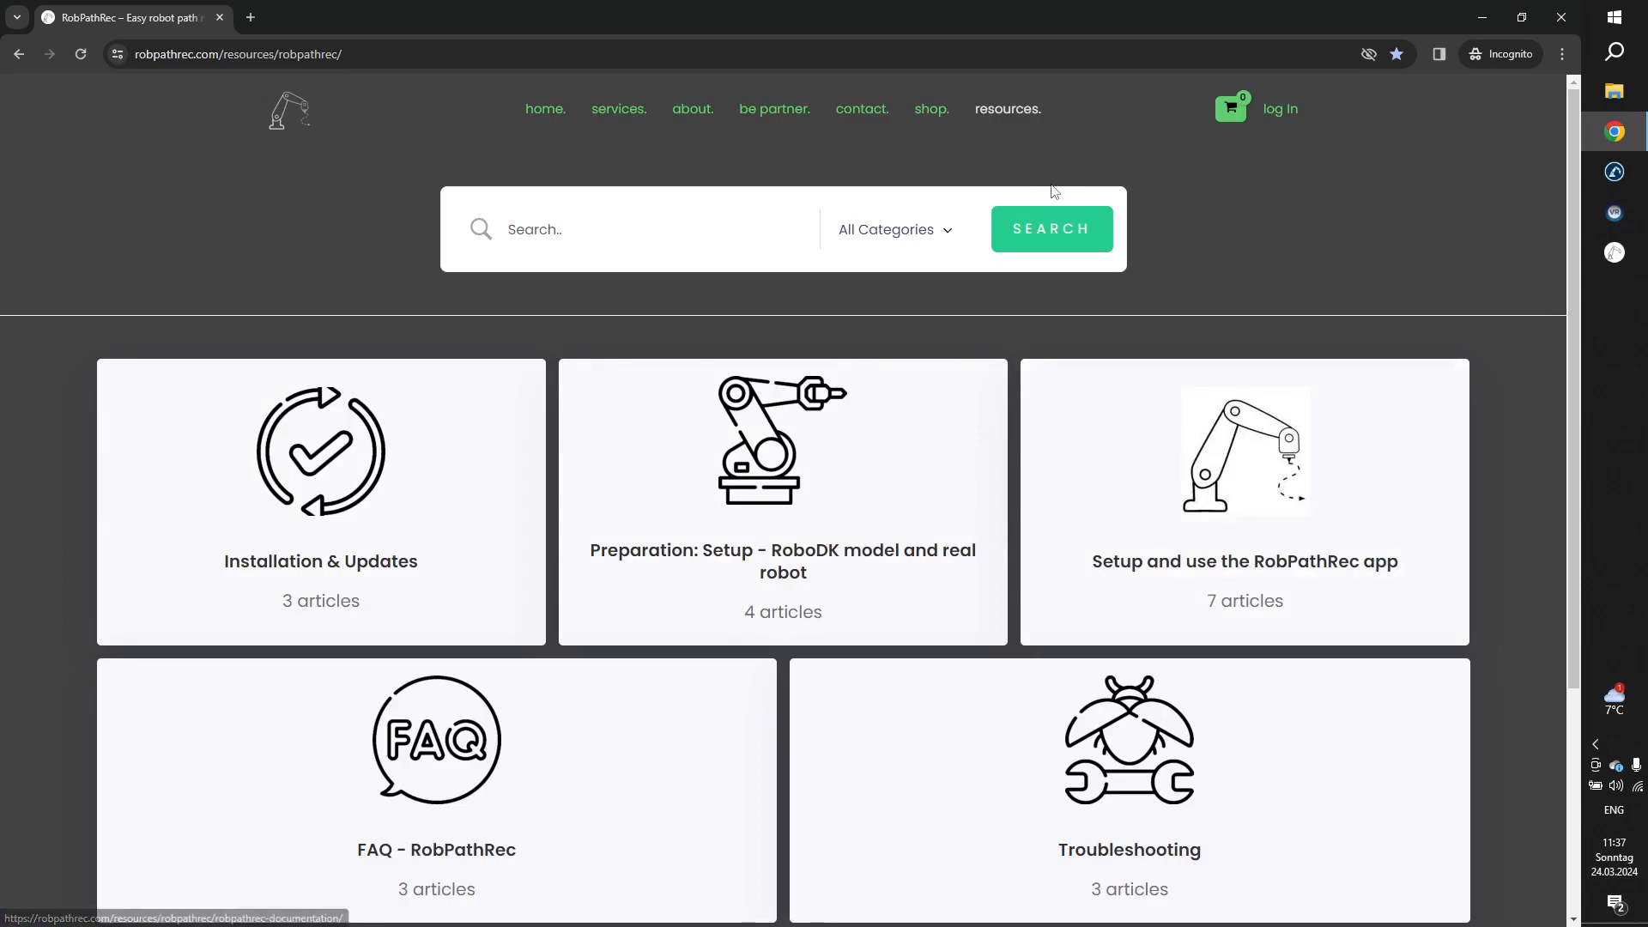
Open the shop and look through all listed products, including usage tickets, apps and starter kits.
{"action": "left_click", "coordinate": [939, 117]}
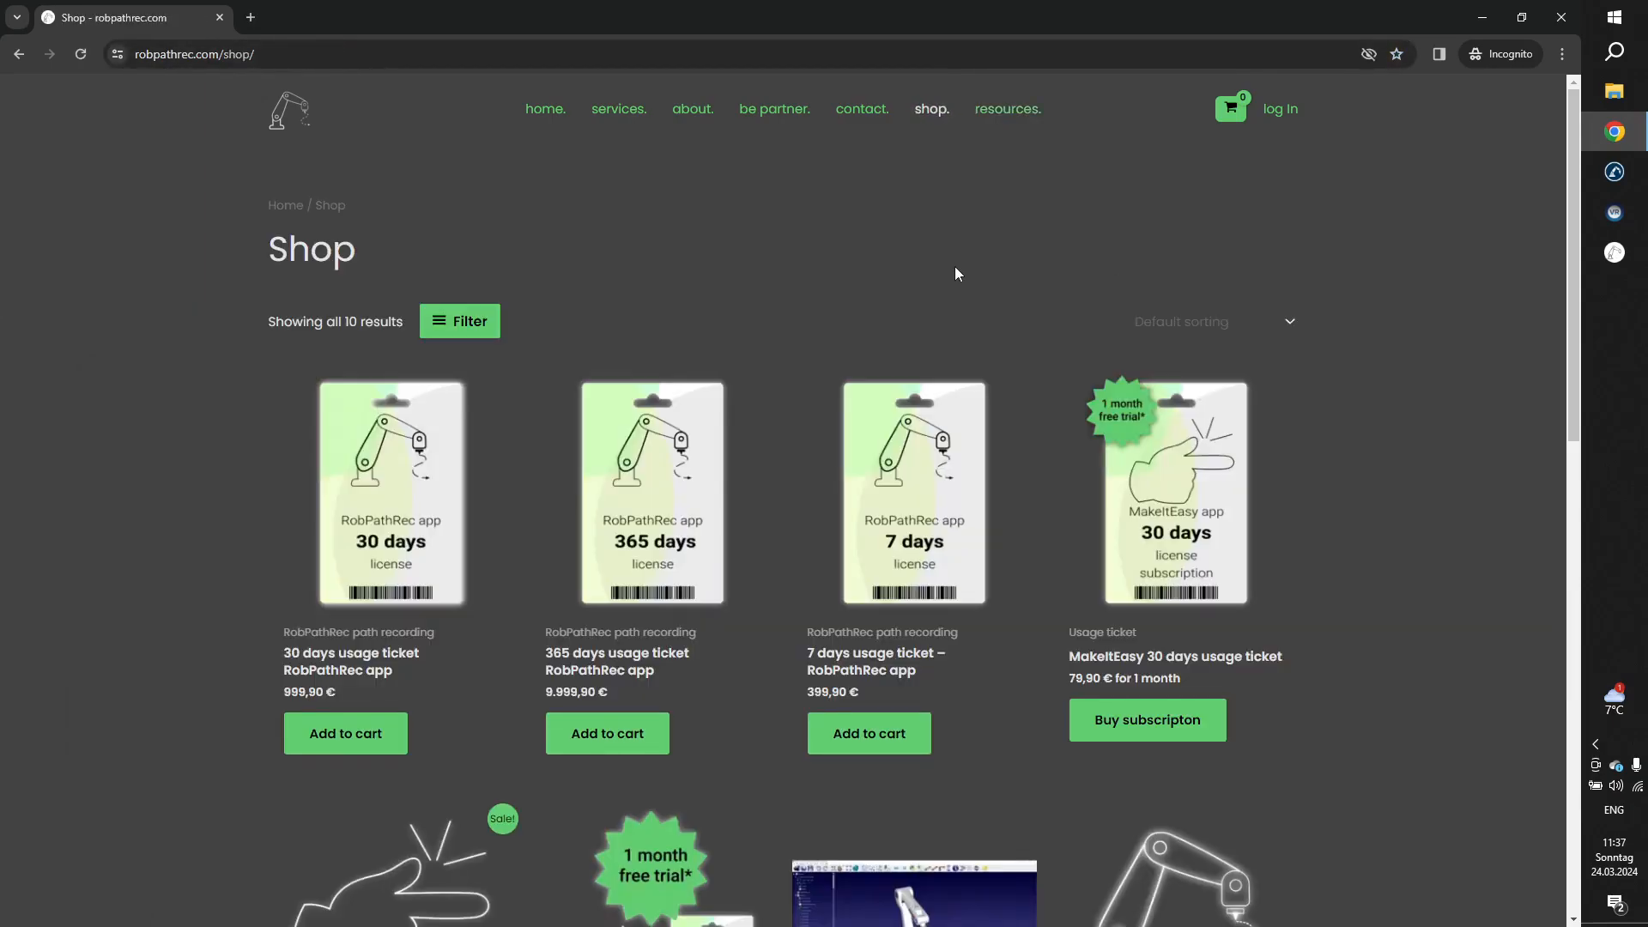
{"action": "scroll", "coordinate": [955, 268], "scroll_direction": "down", "scroll_amount": 2}
{"action": "scroll", "coordinate": [955, 271], "scroll_direction": "down", "scroll_amount": 5}
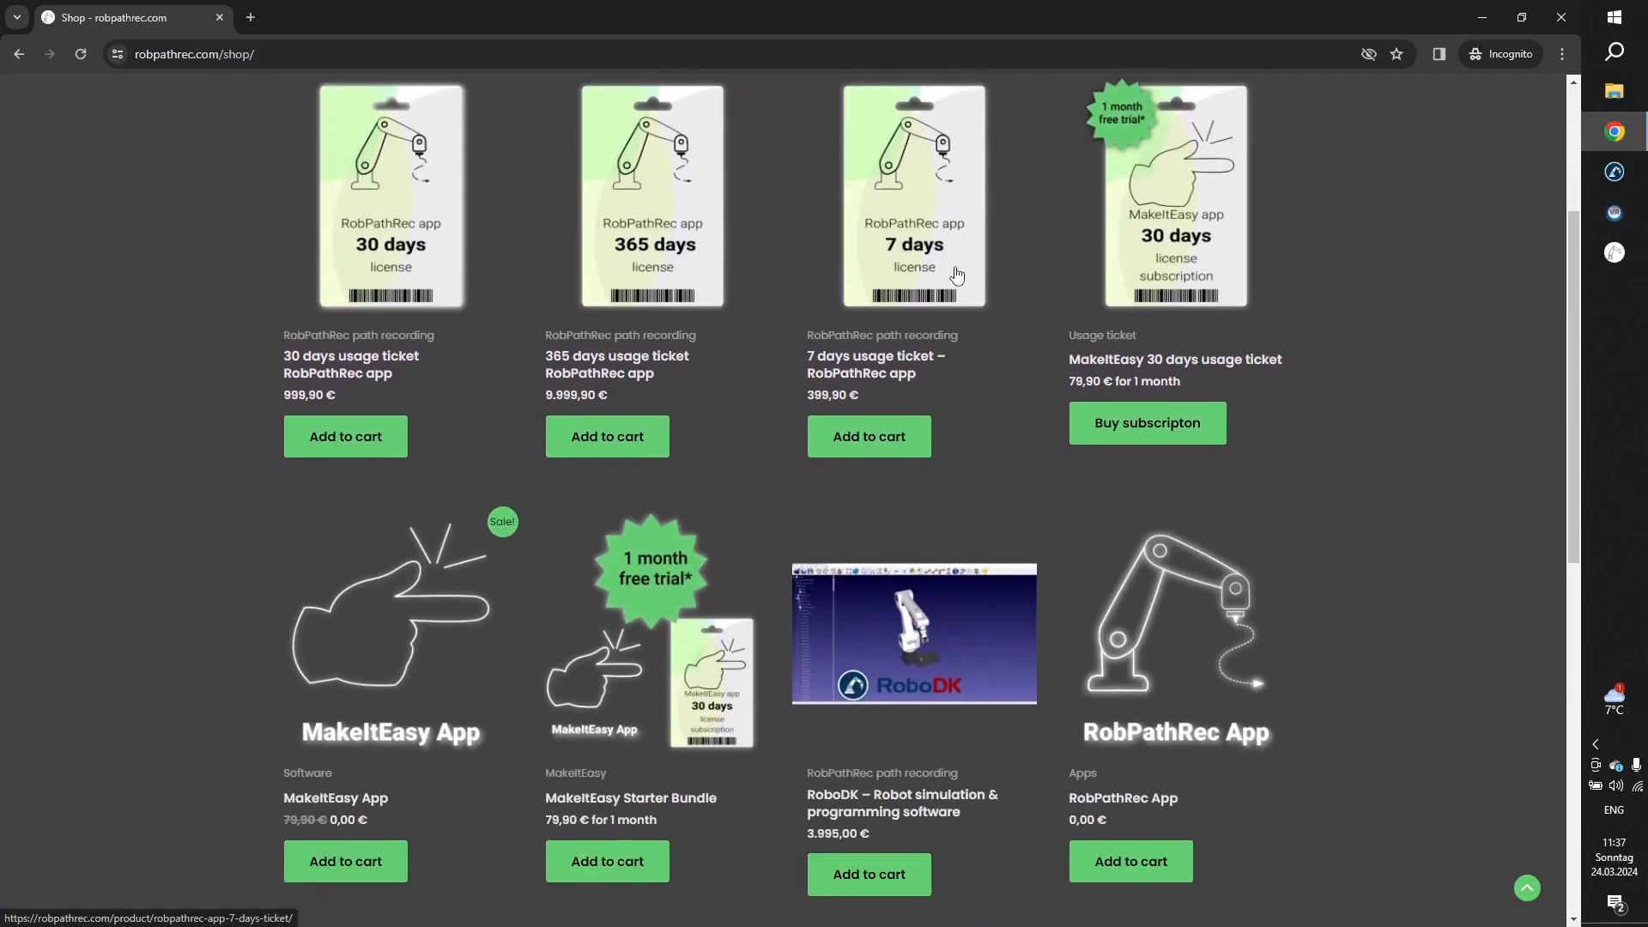
{"action": "scroll", "coordinate": [956, 274], "scroll_direction": "down", "scroll_amount": 2}
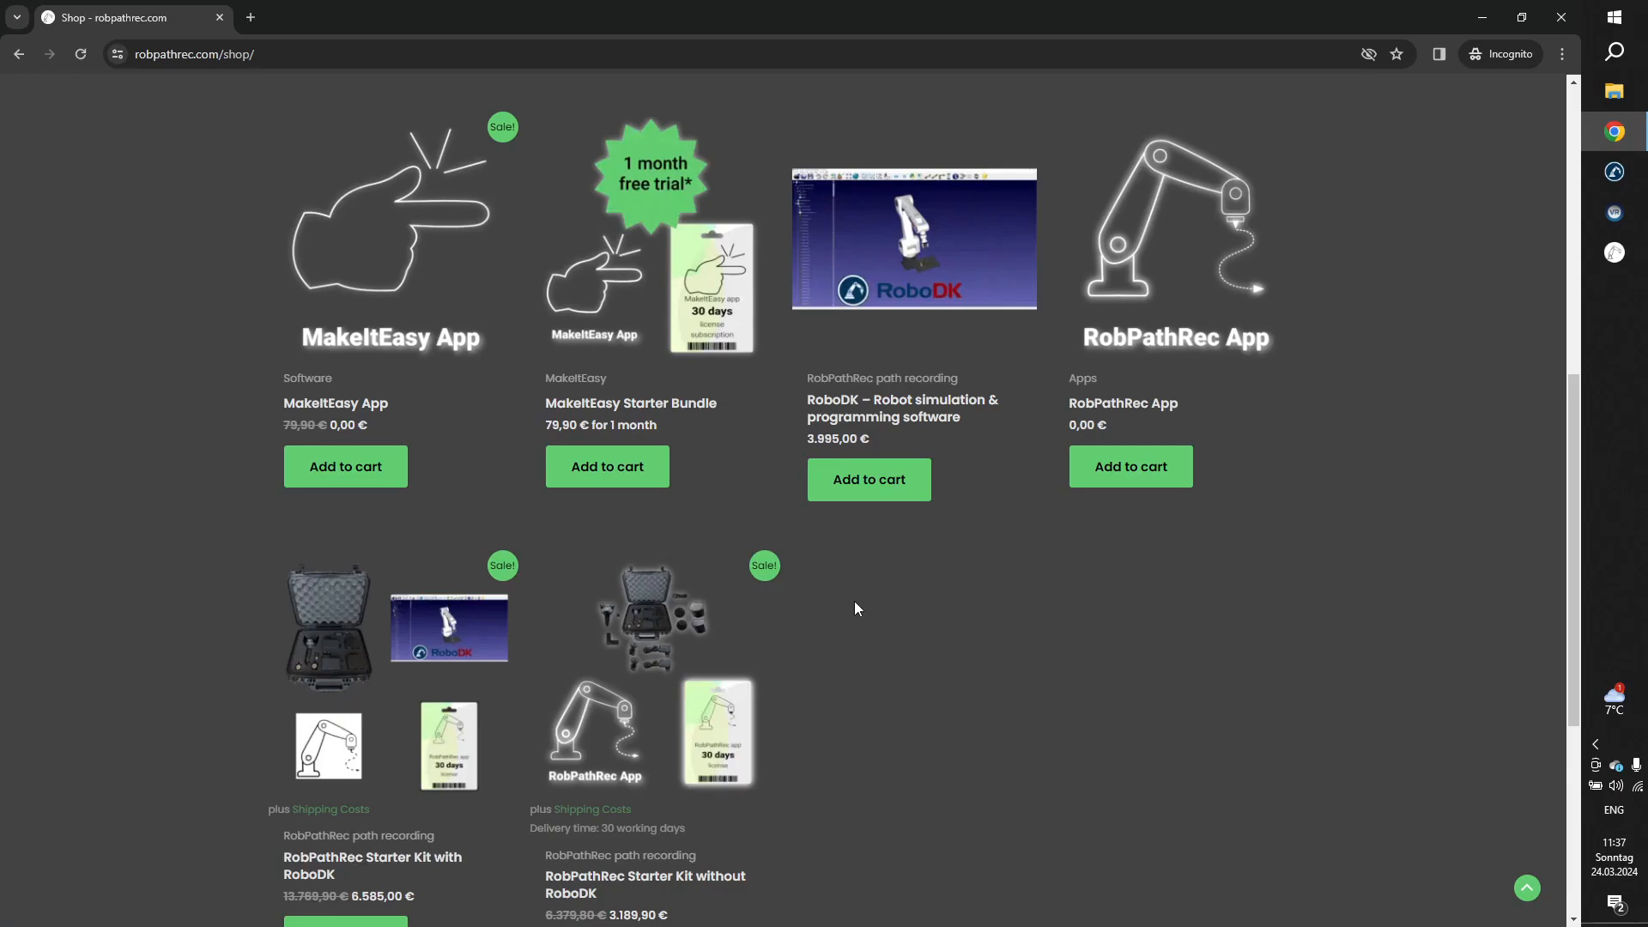
{"action": "scroll", "coordinate": [855, 608], "scroll_direction": "up", "scroll_amount": 2}
{"action": "scroll", "coordinate": [854, 607], "scroll_direction": "up", "scroll_amount": 6}
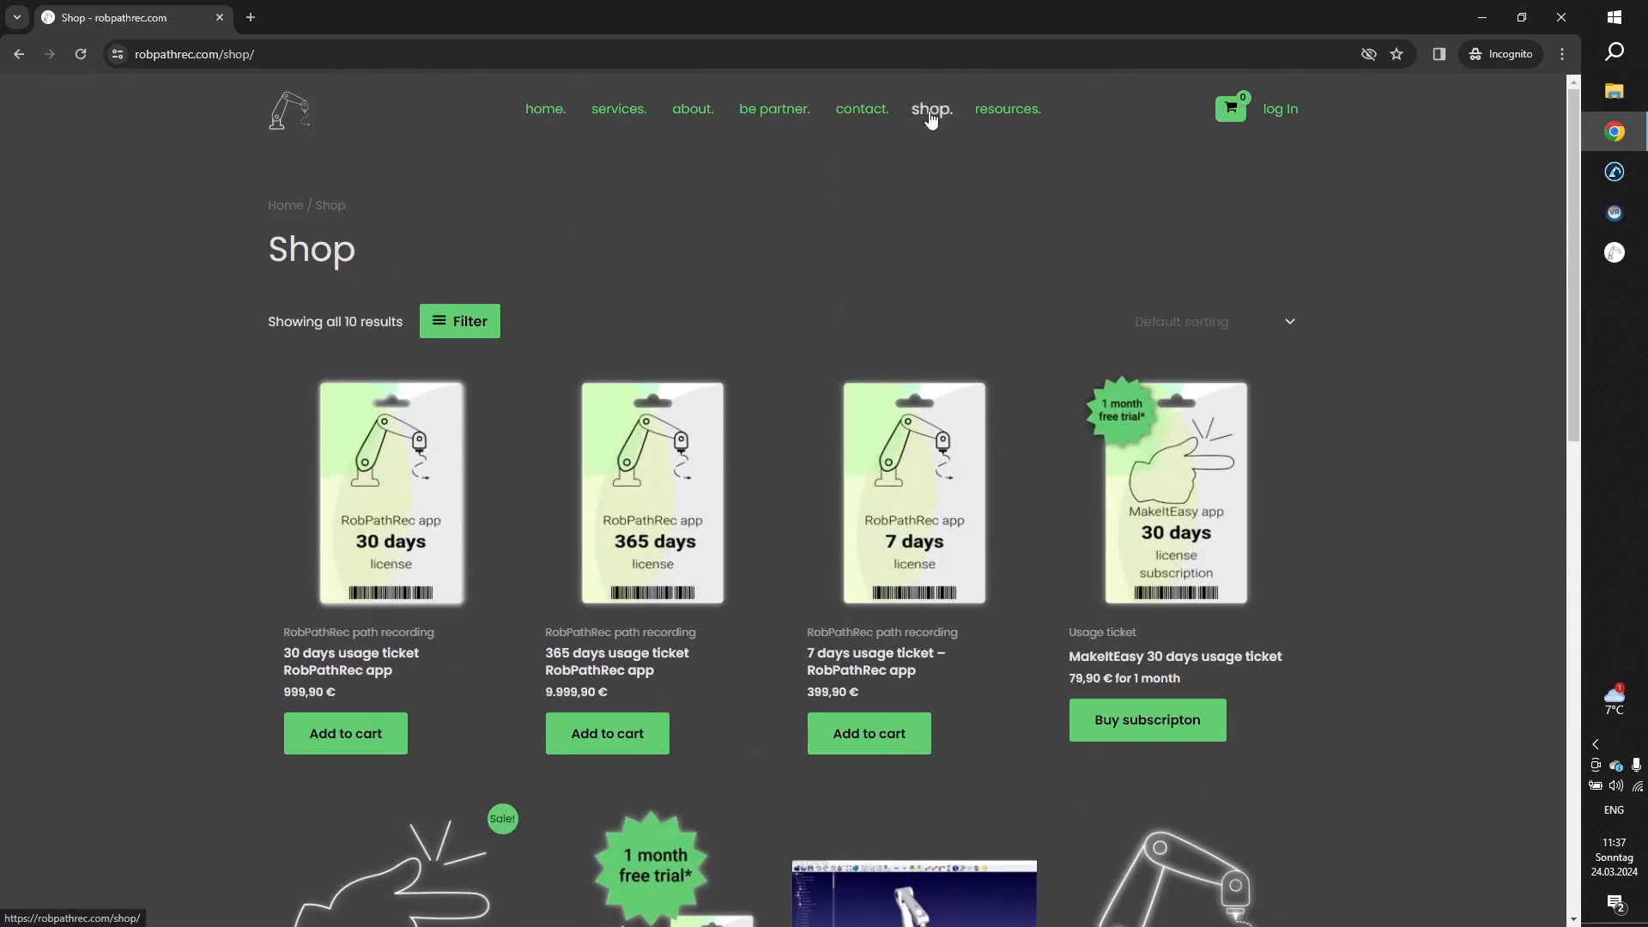
{"action": "scroll", "coordinate": [949, 228], "scroll_direction": "down", "scroll_amount": 7}
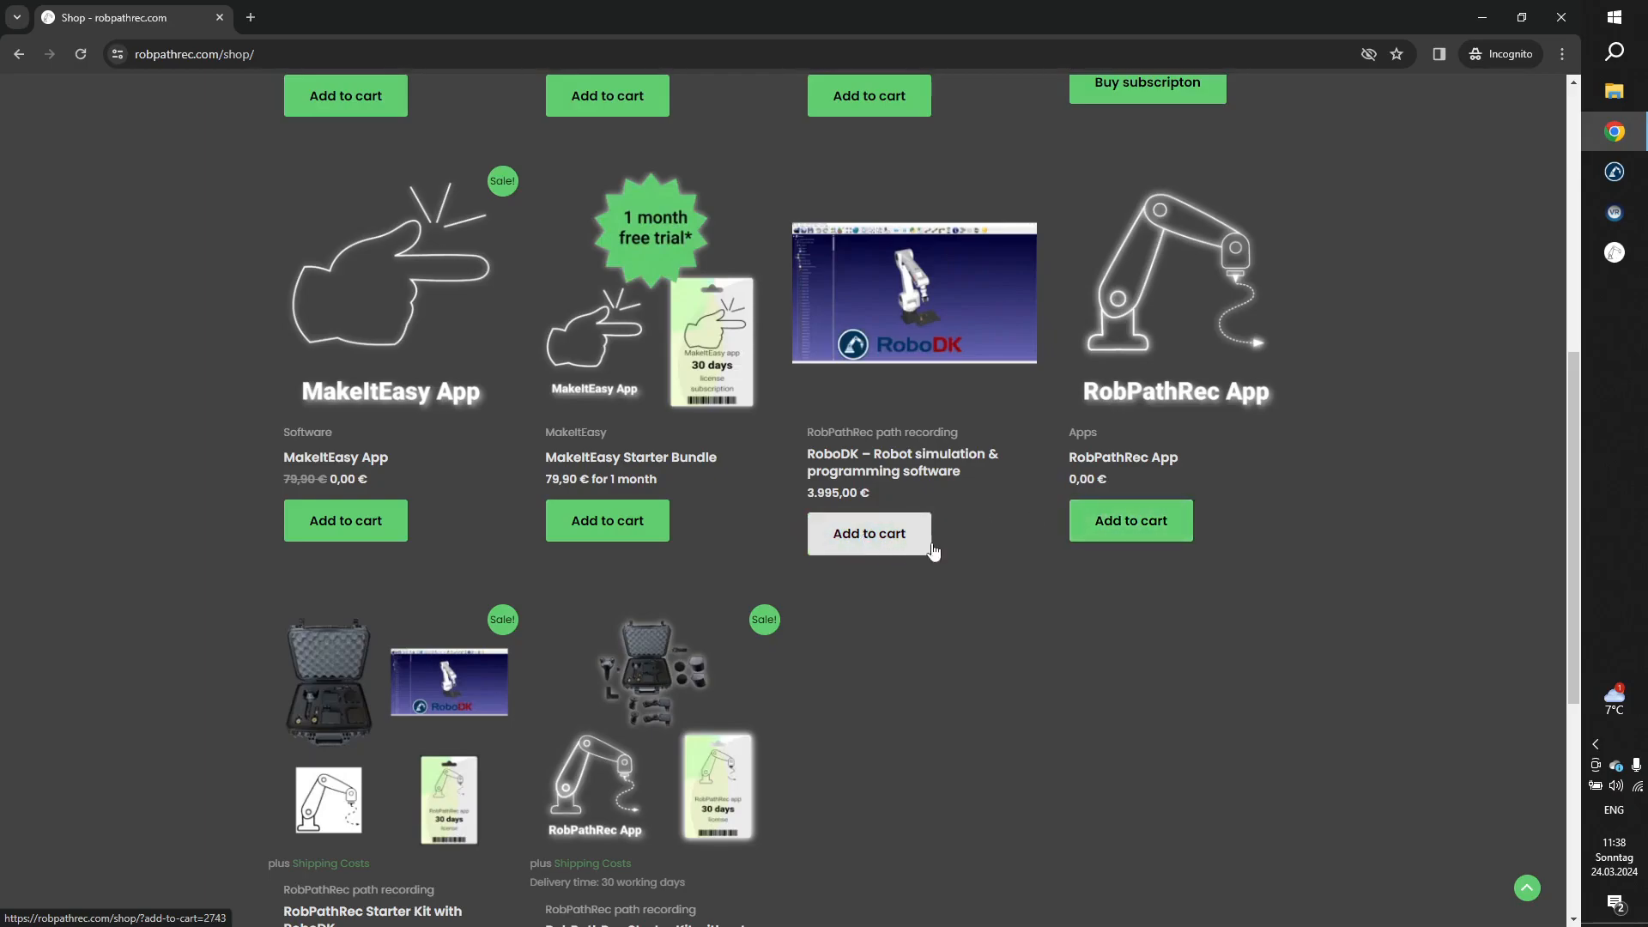
{"action": "scroll", "coordinate": [1129, 532], "scroll_direction": "up", "scroll_amount": 7}
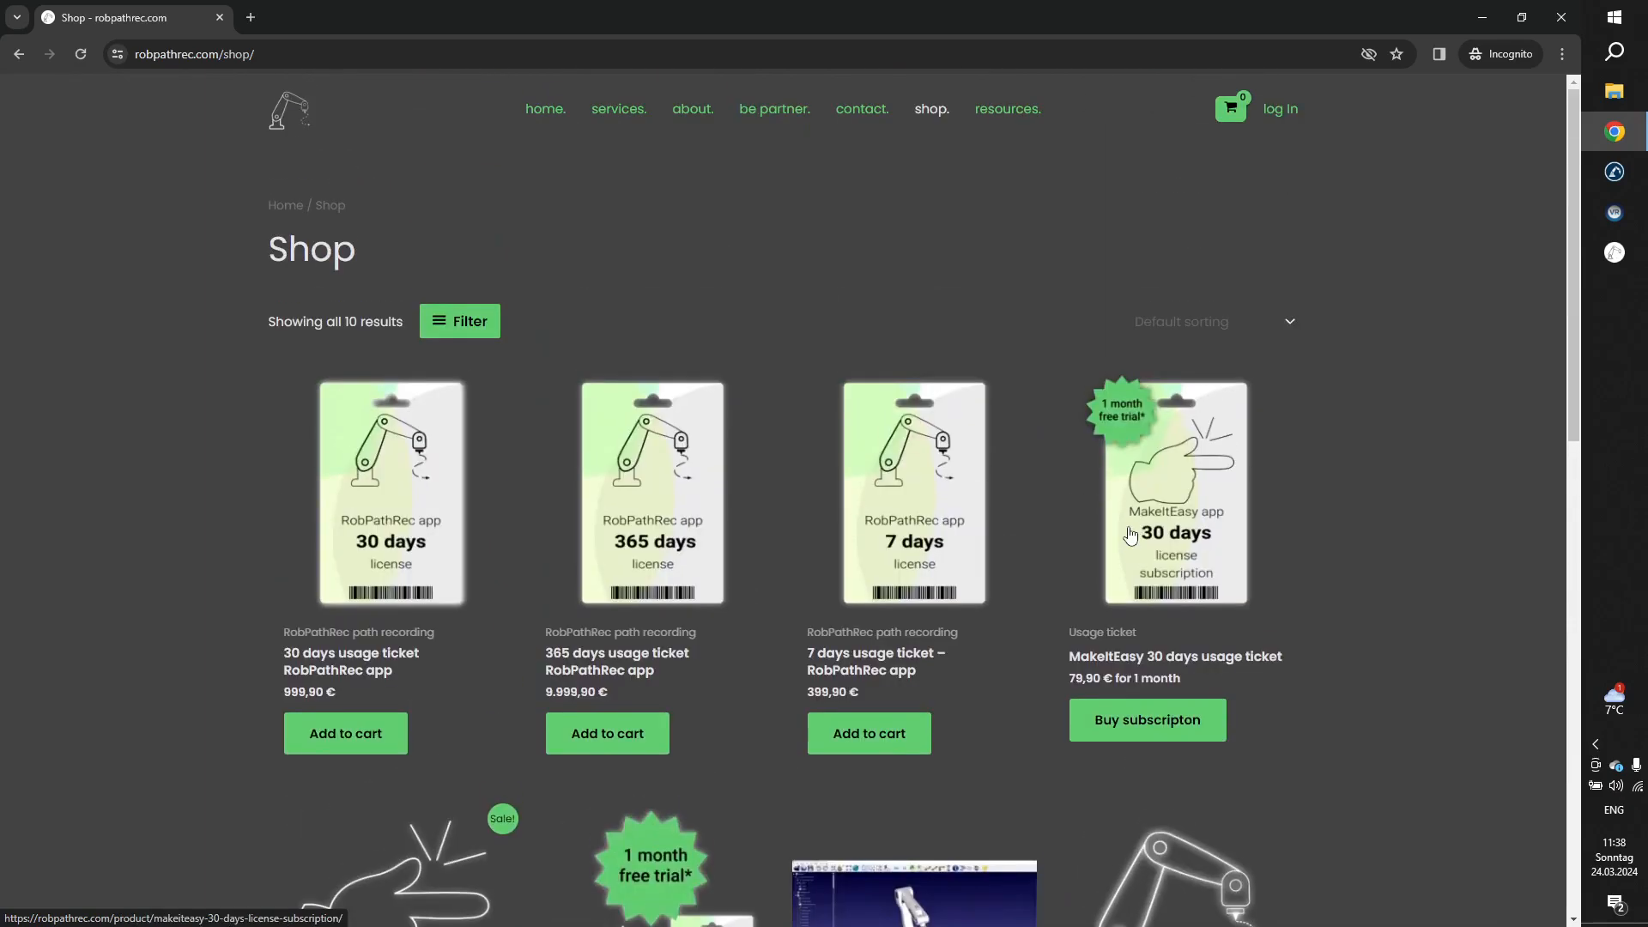
Access the customer account through the login and registration page and open its Downloads list.
{"action": "left_click", "coordinate": [1277, 111]}
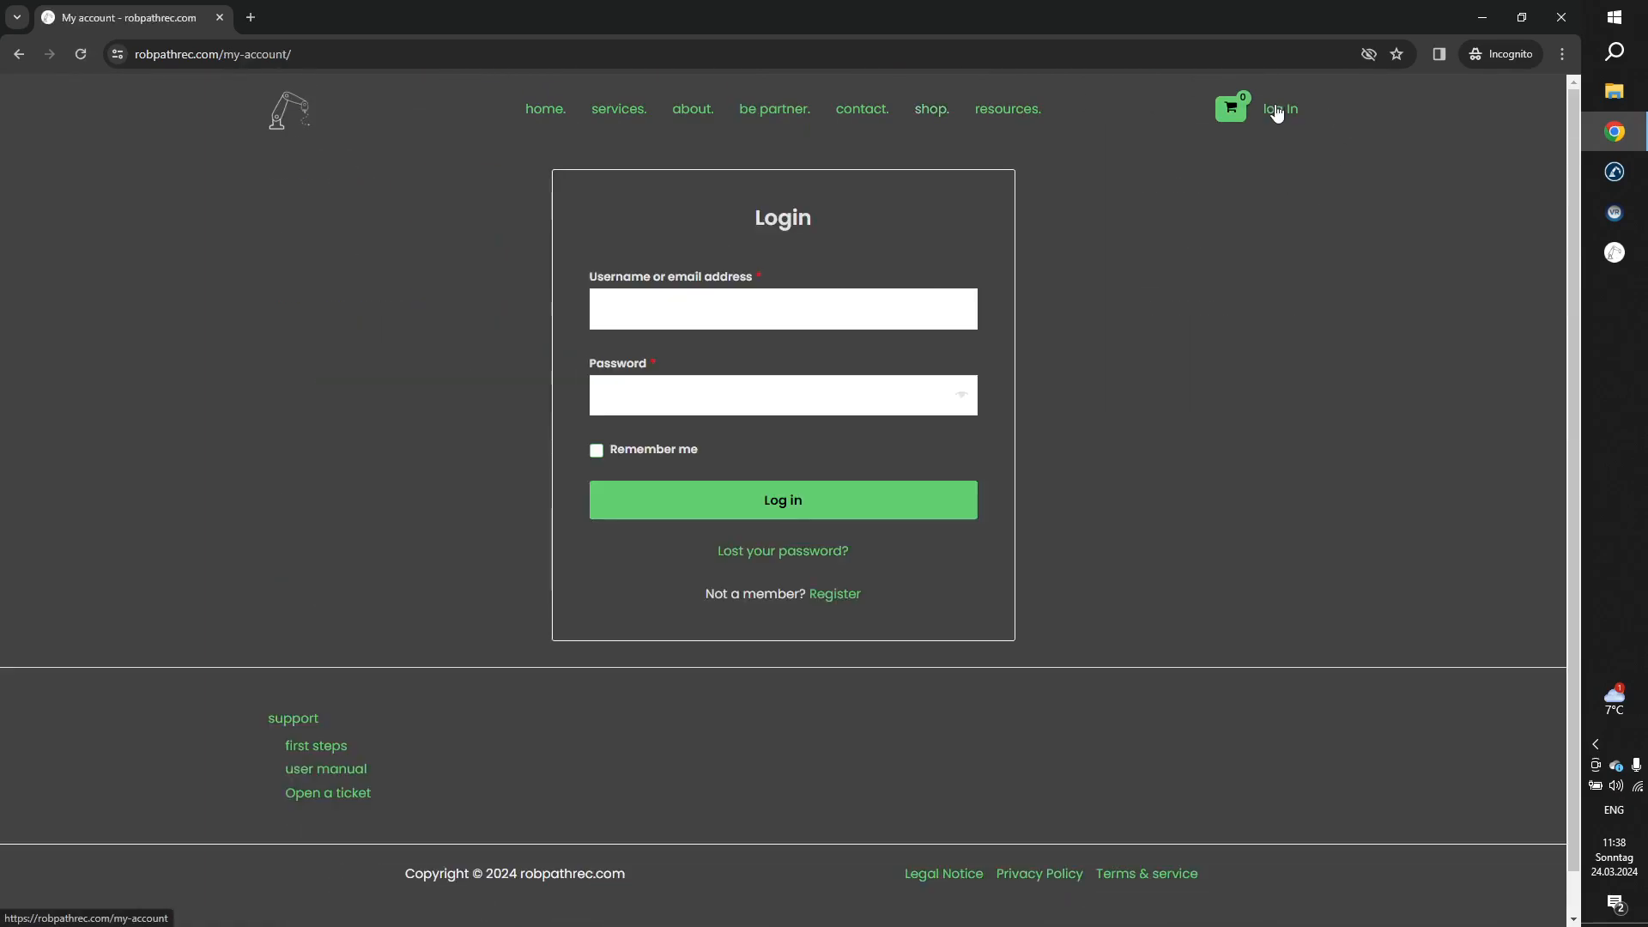
{"action": "left_click", "coordinate": [828, 600]}
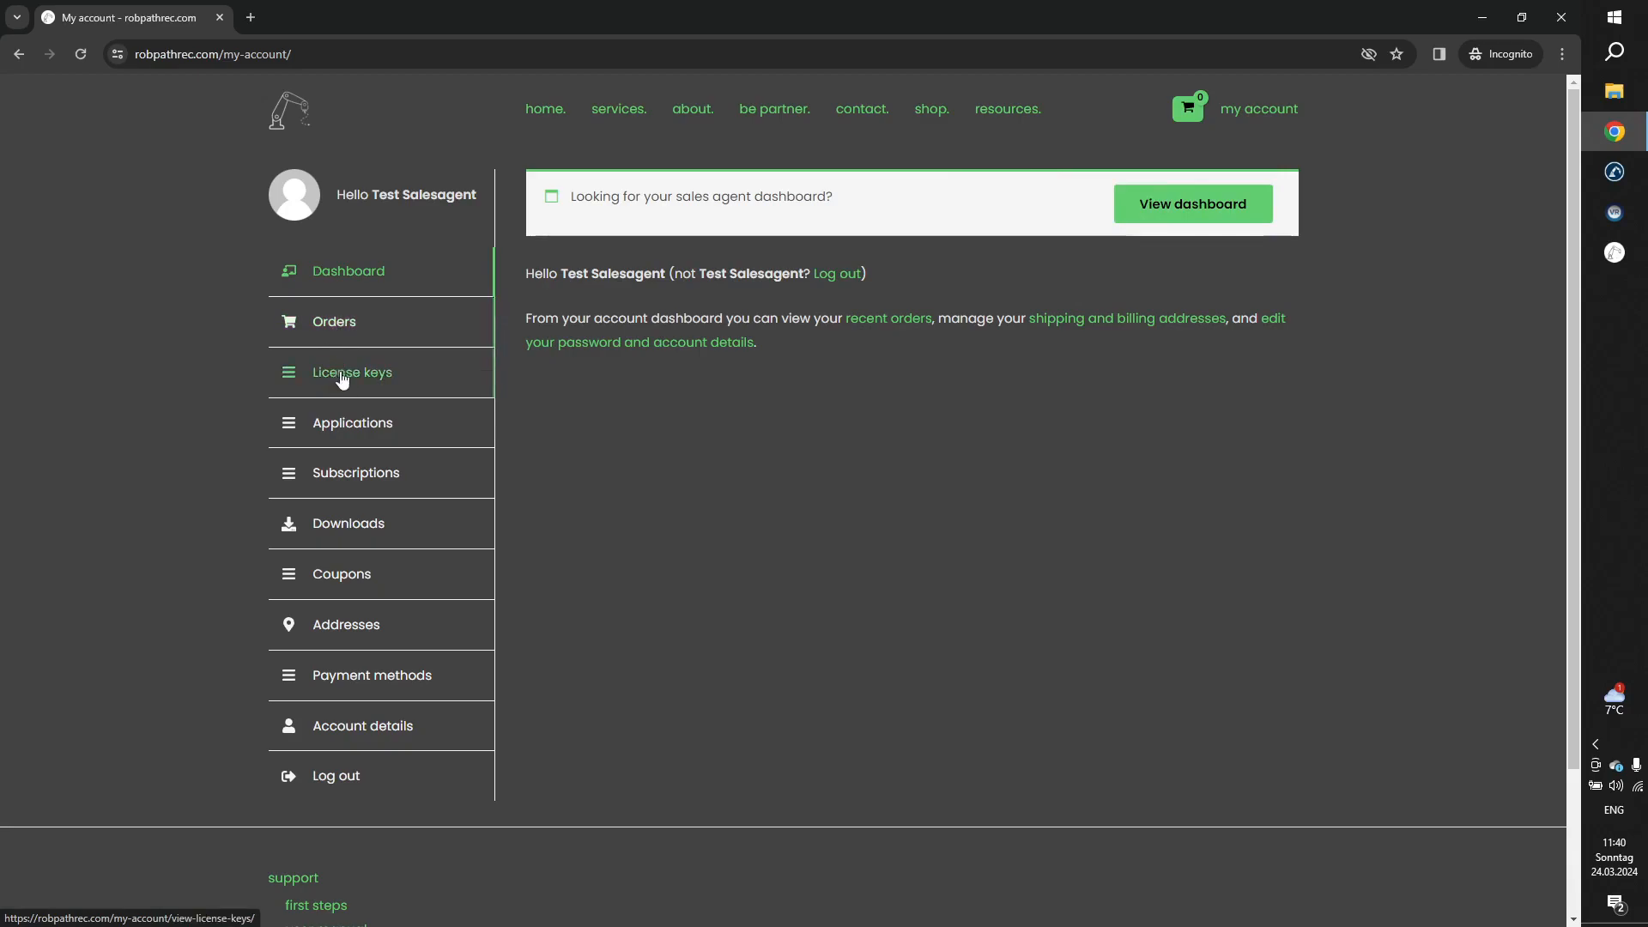
{"action": "left_click", "coordinate": [358, 529]}
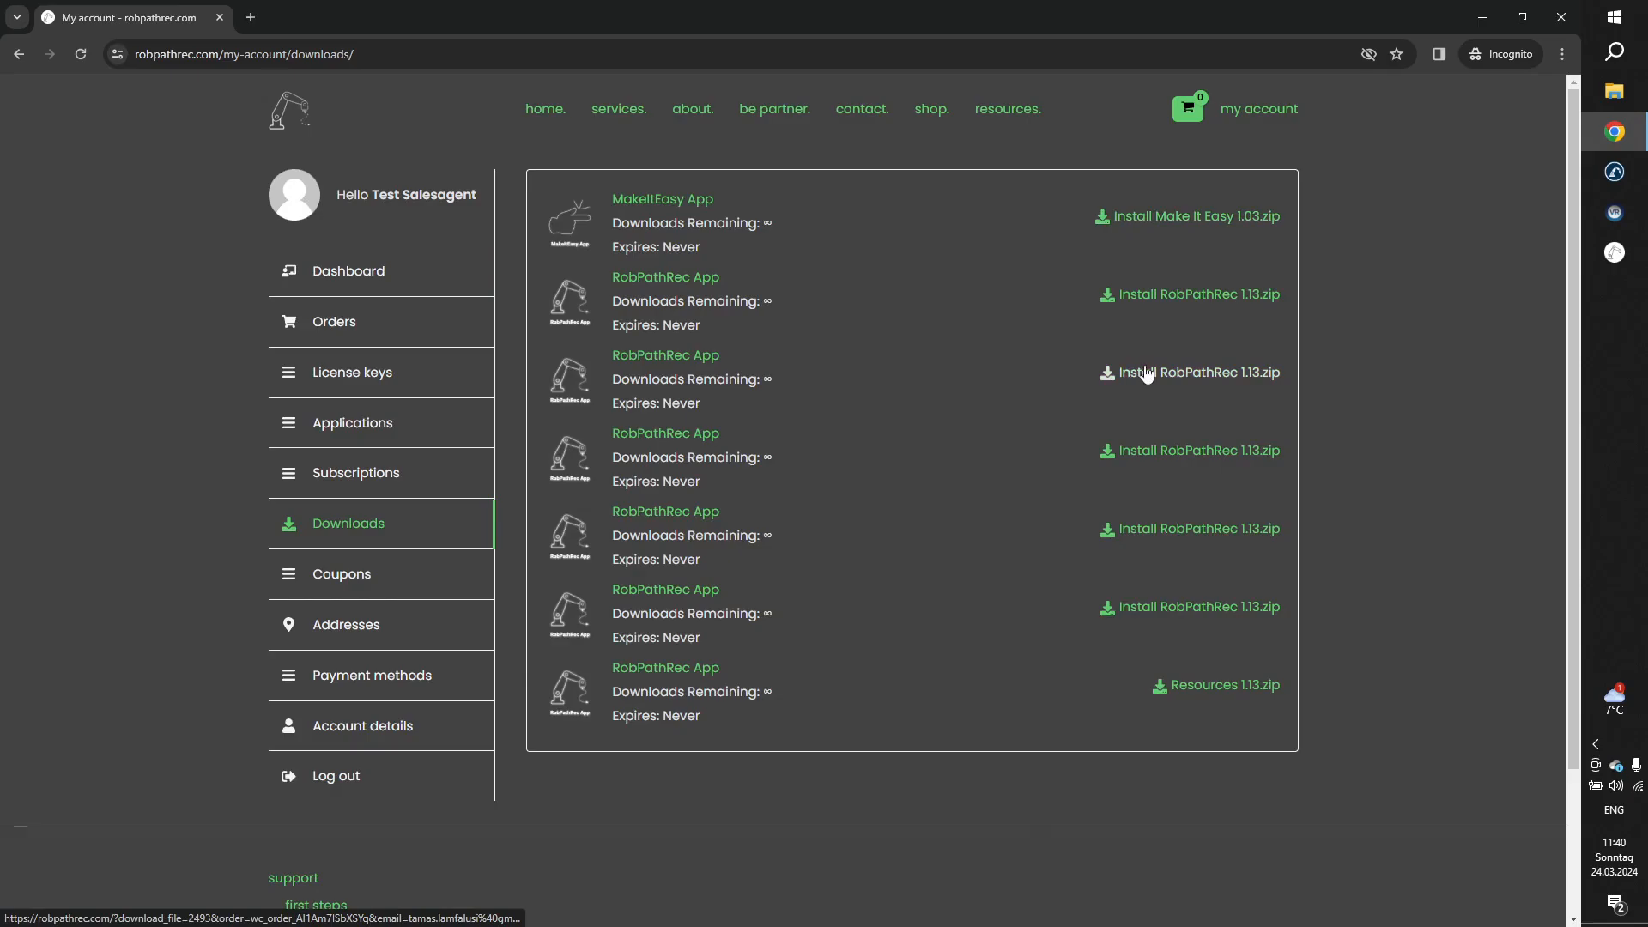
Try to download Install RobPathRec 1.13.zip despite the virus-scan warning, and cancel the save dialog.
{"action": "left_click", "coordinate": [1212, 379]}
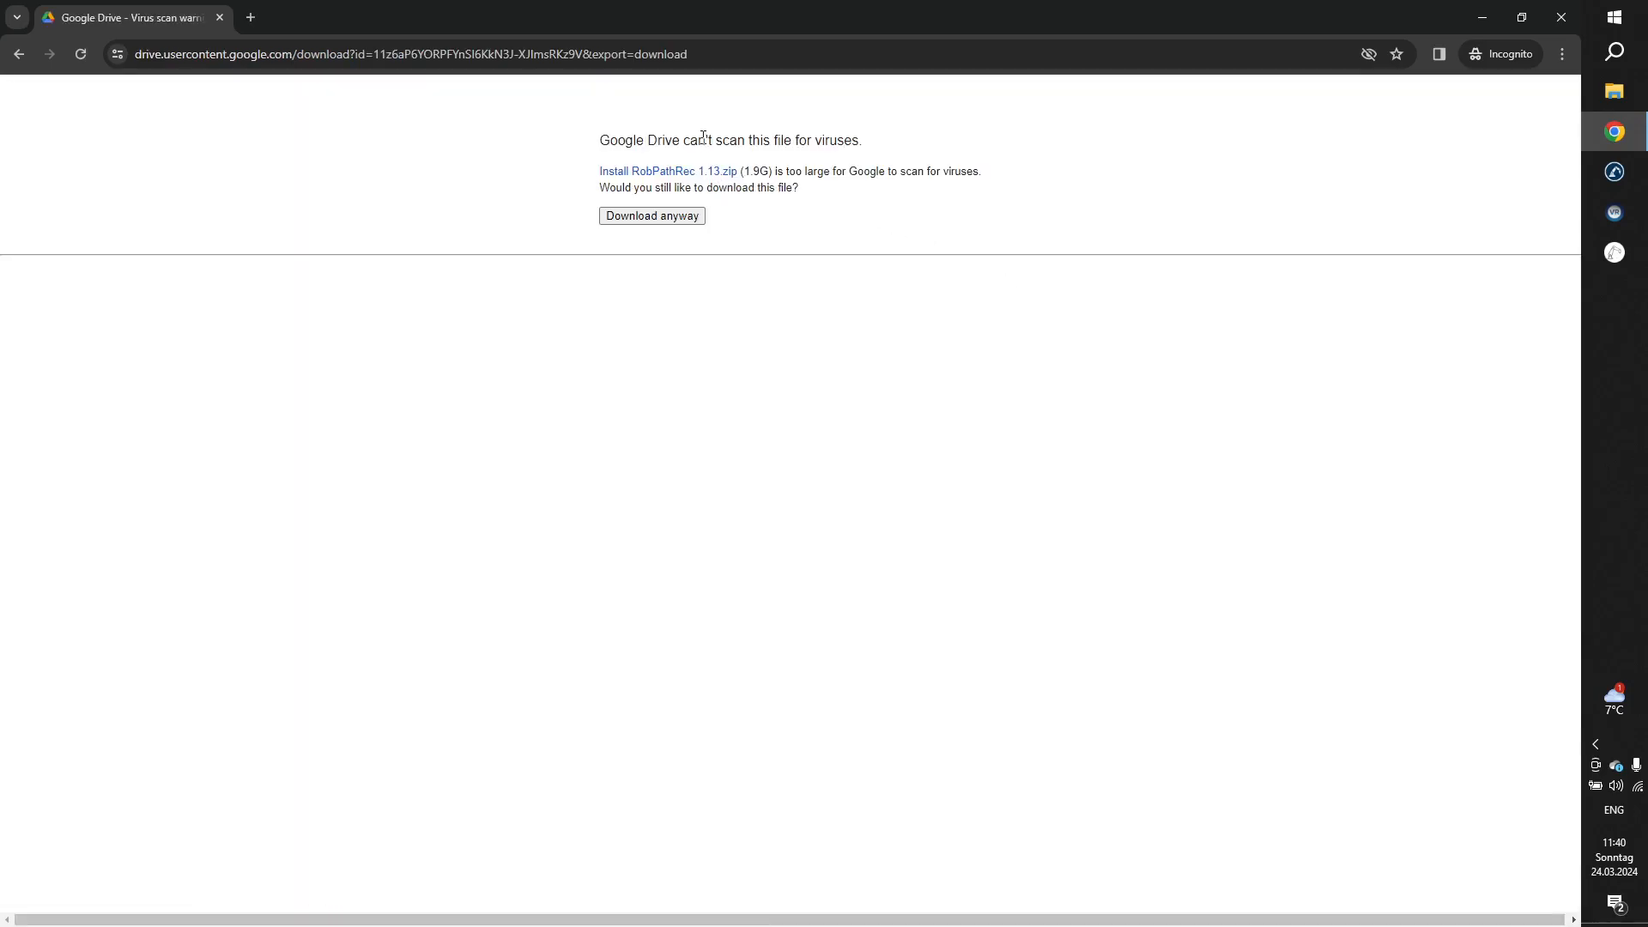
{"action": "left_click", "coordinate": [650, 217]}
{"action": "left_click", "coordinate": [646, 217]}
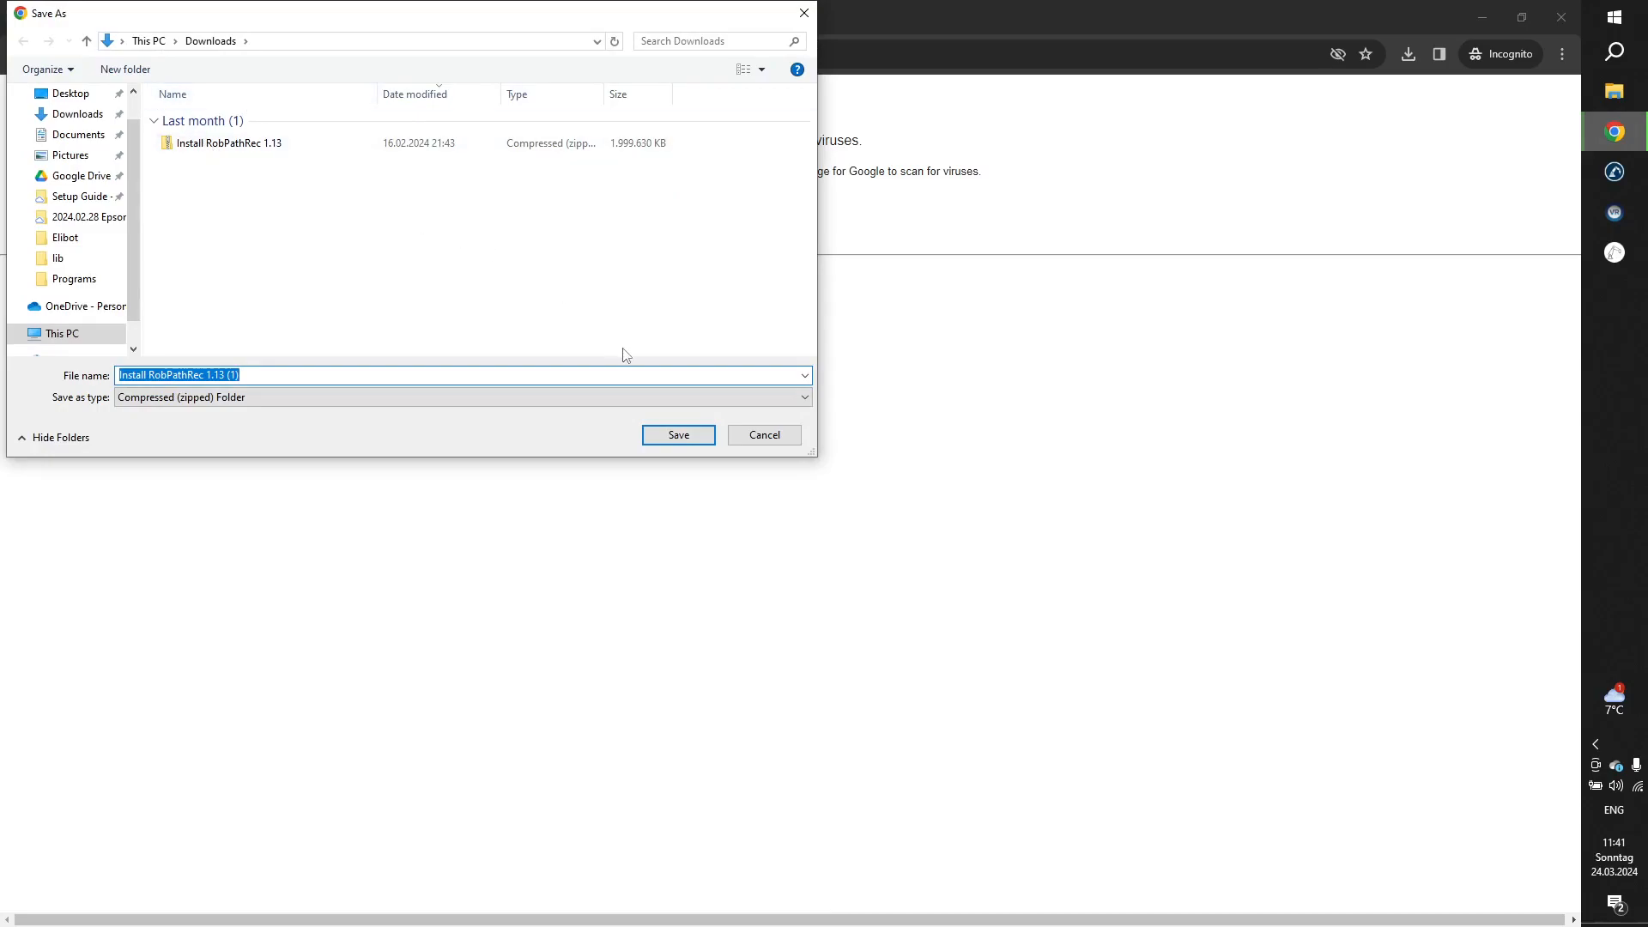
{"action": "left_click", "coordinate": [764, 435]}
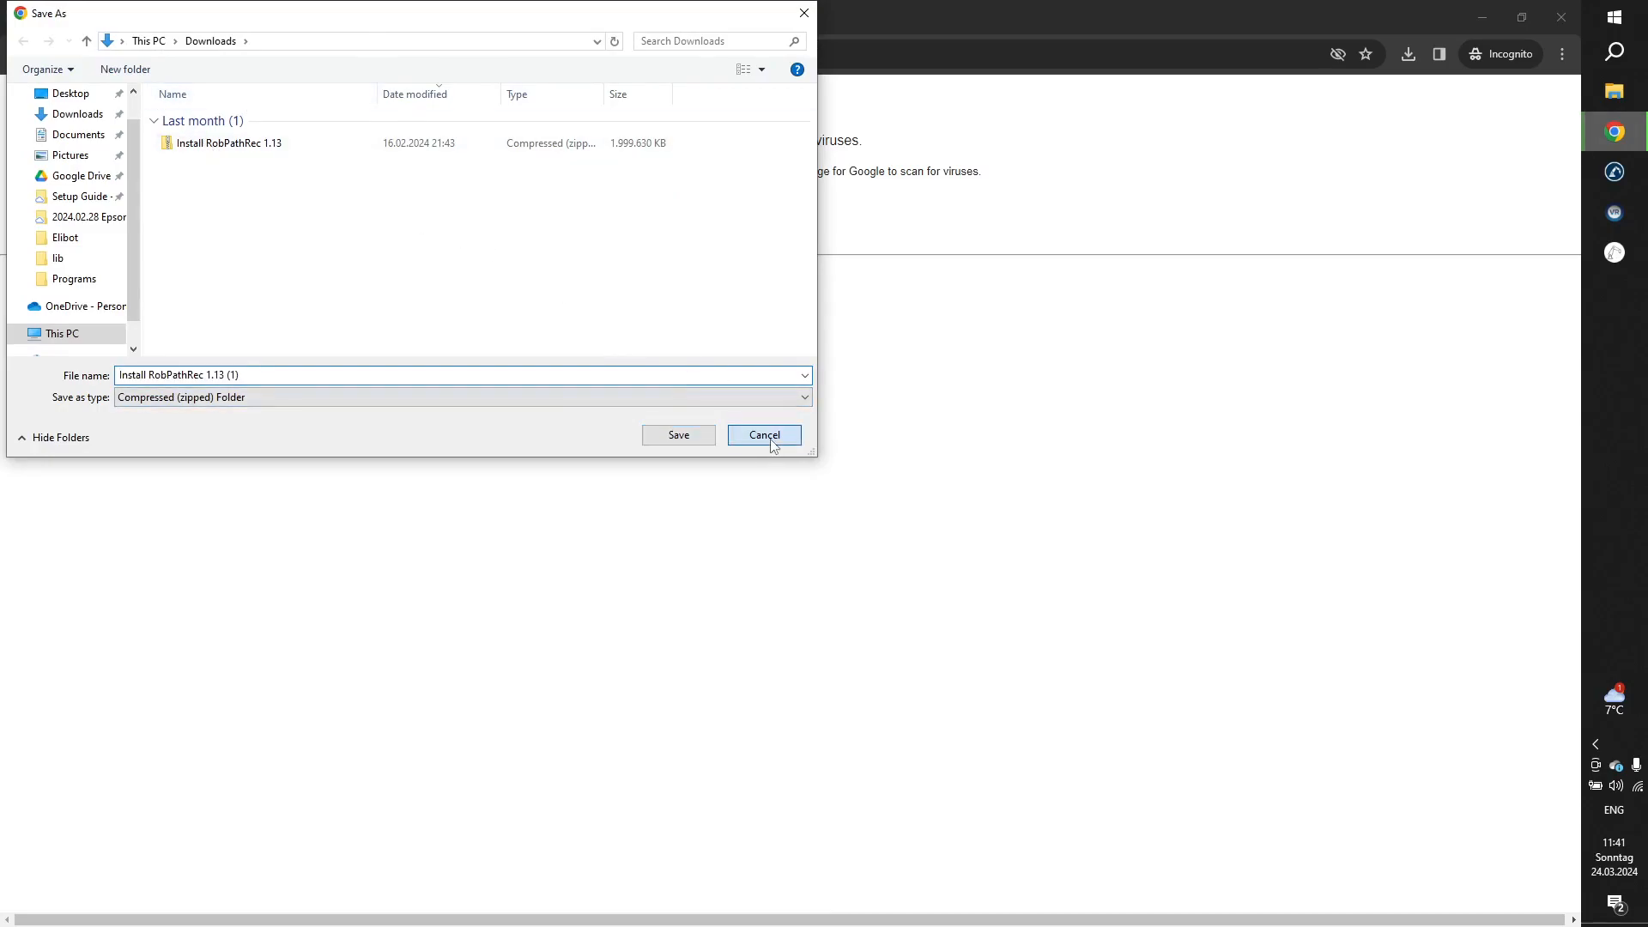
Switch to File Explorer, locate the extracted Install RobPathRec 1.13 application in the Downloads folder, and close the window.
{"action": "right_click", "coordinate": [1621, 92]}
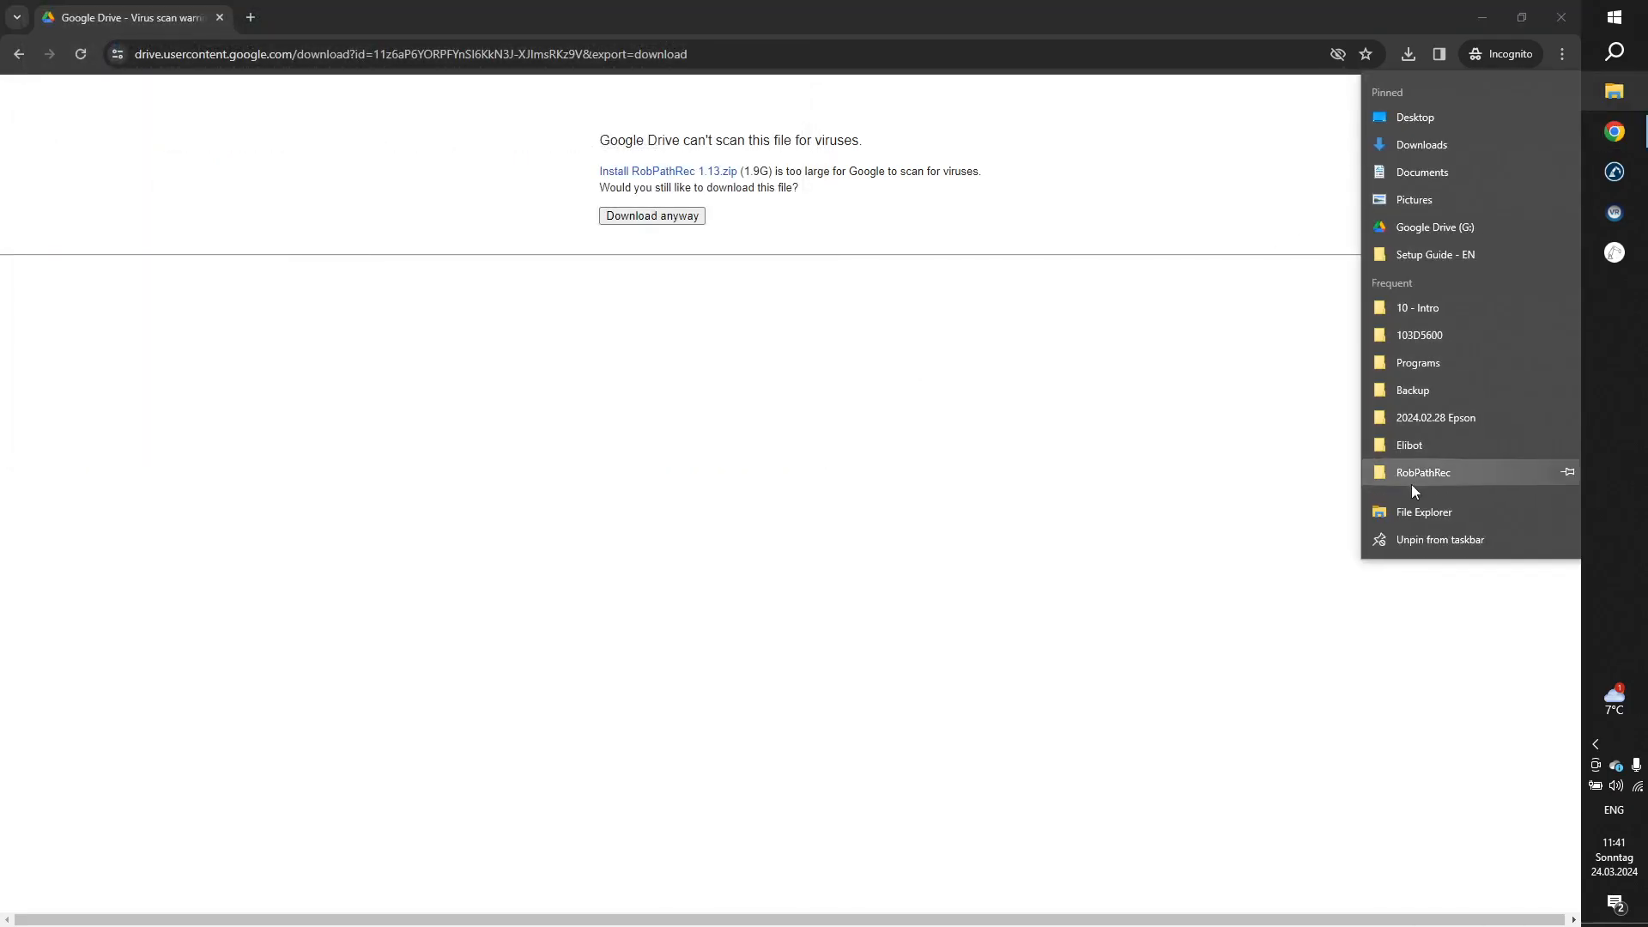
{"action": "left_click", "coordinate": [1402, 513]}
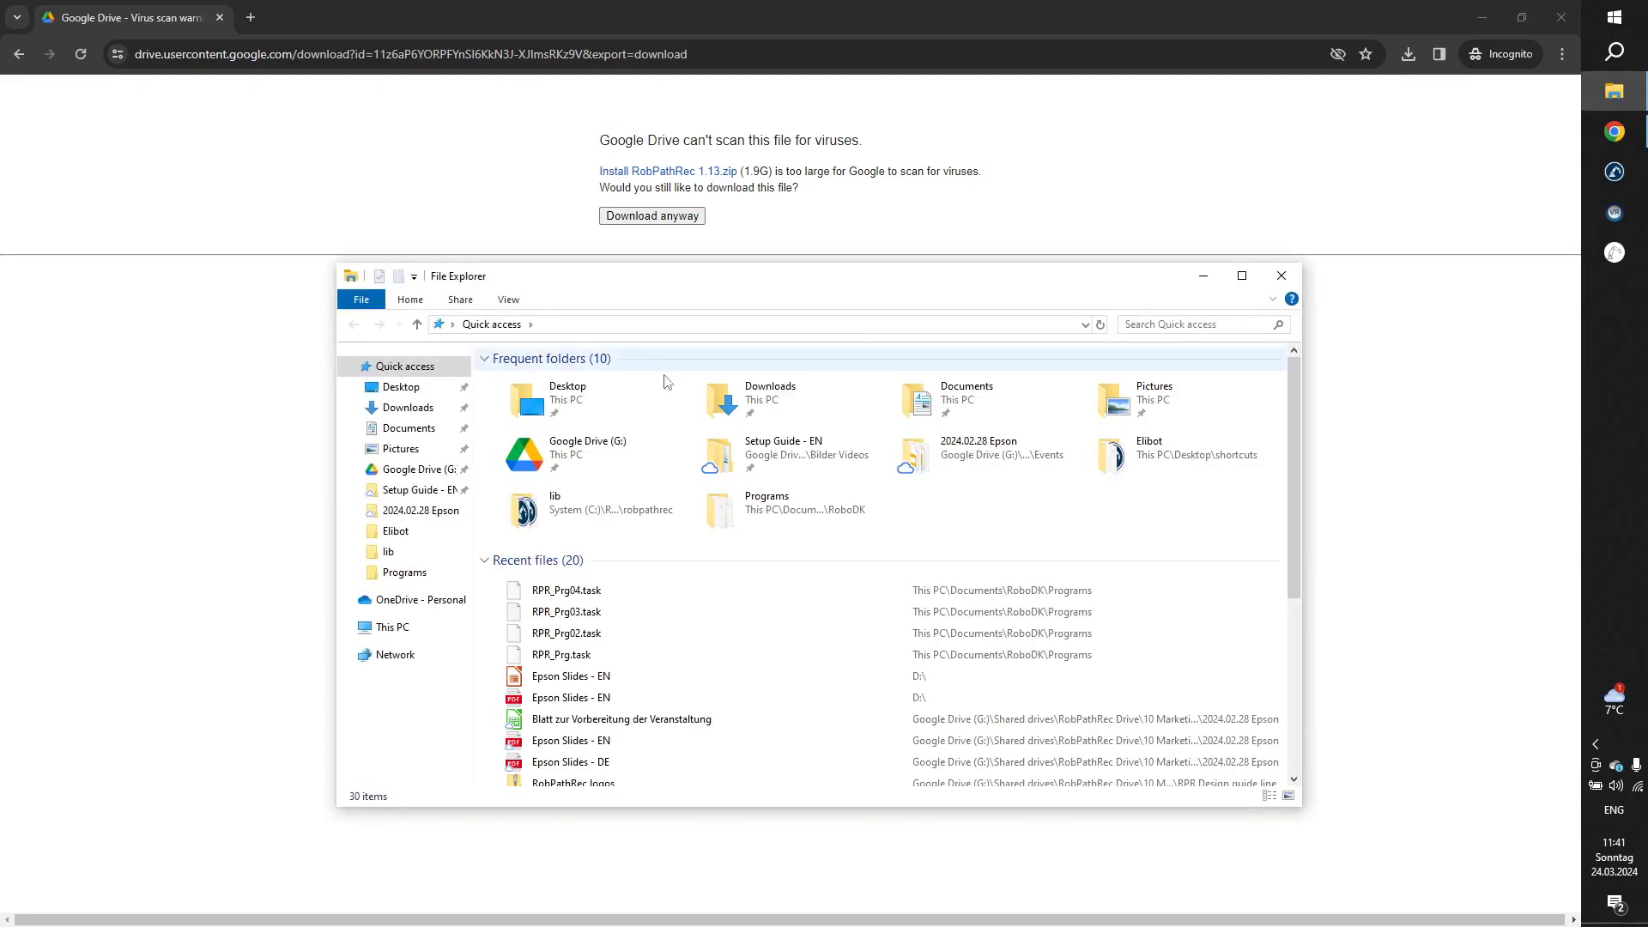
{"action": "double_click", "coordinate": [775, 402]}
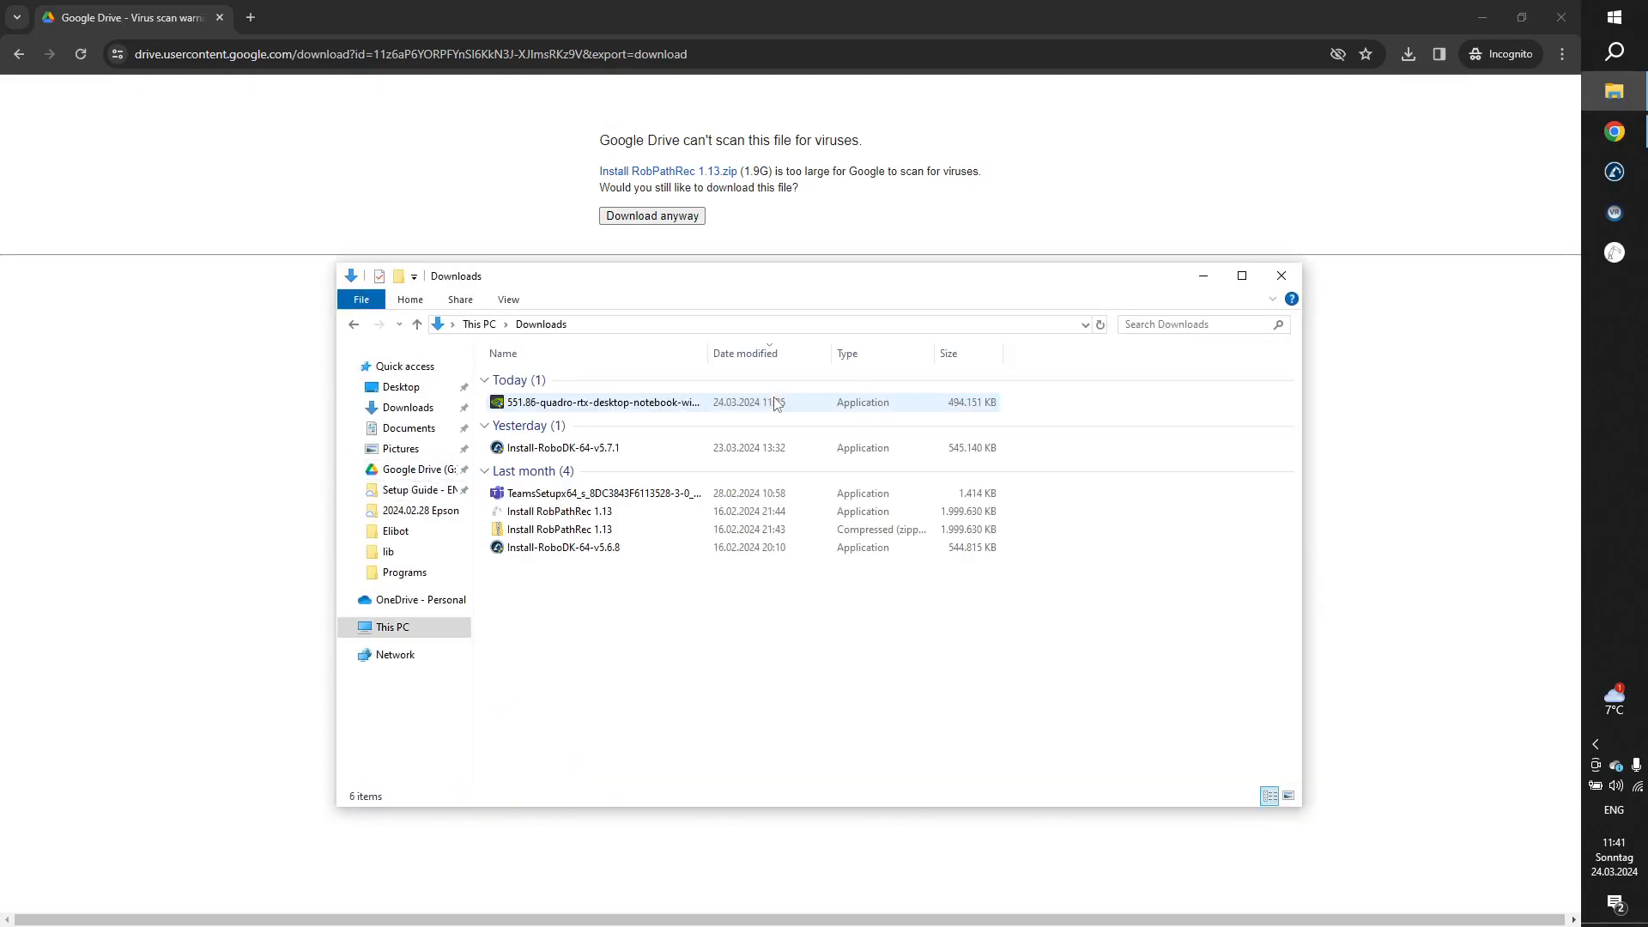
{"action": "left_click", "coordinate": [583, 513]}
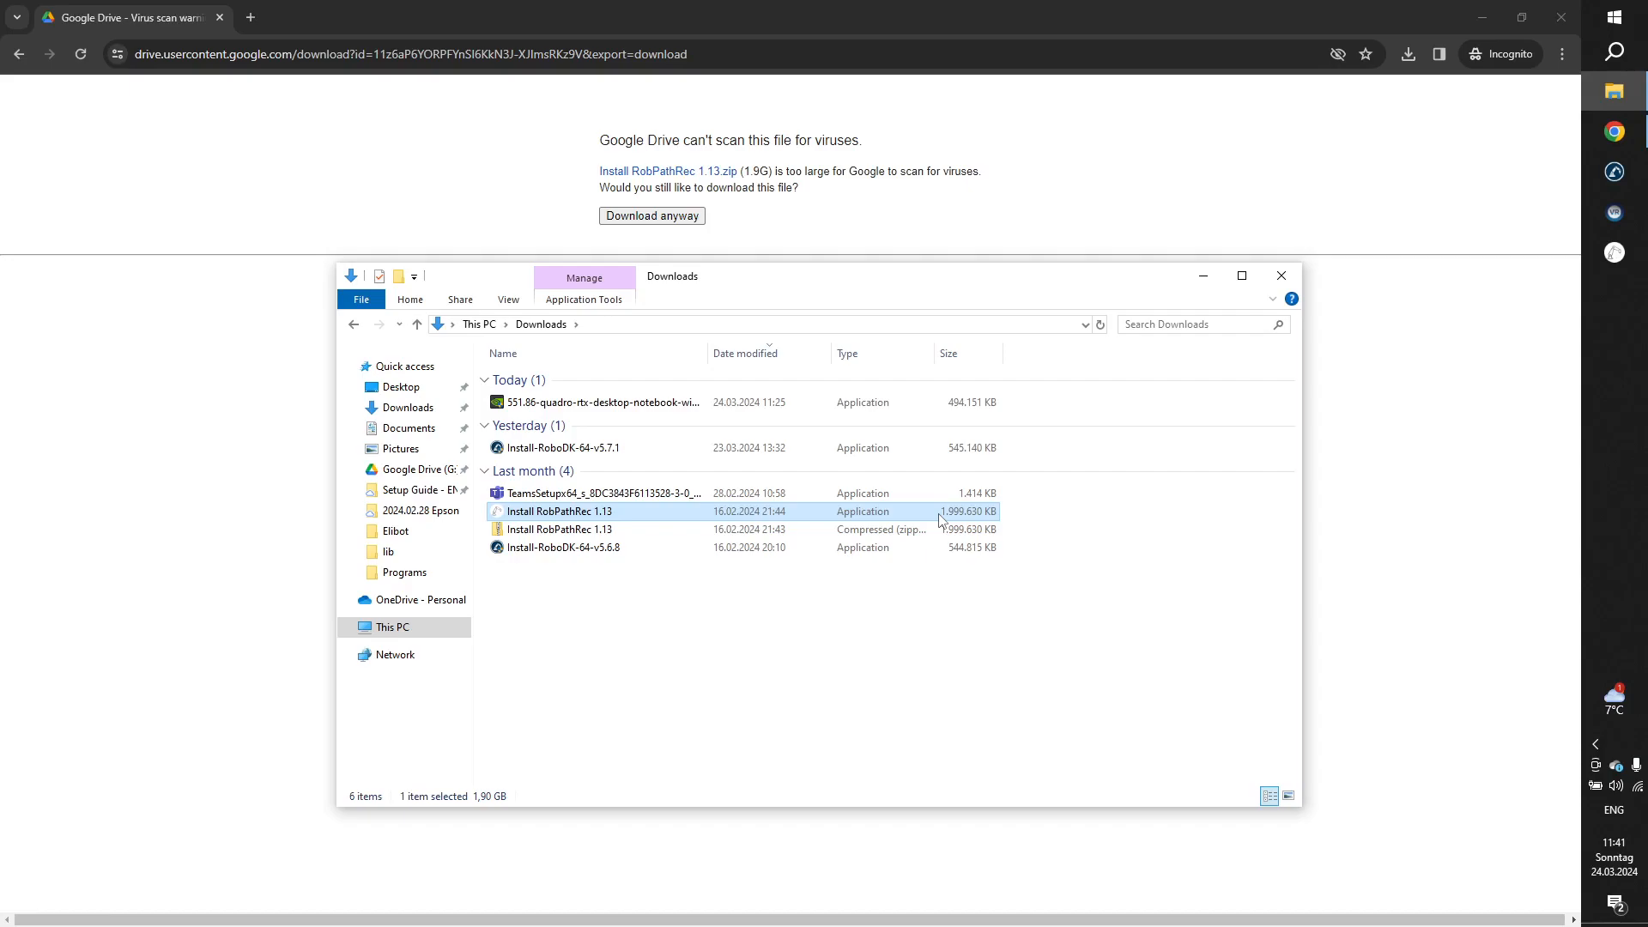
{"action": "left_click", "coordinate": [1281, 275]}
Return from the download warning to the website and locate the RobPathRec App in the shop.
{"action": "left_click", "coordinate": [19, 54]}
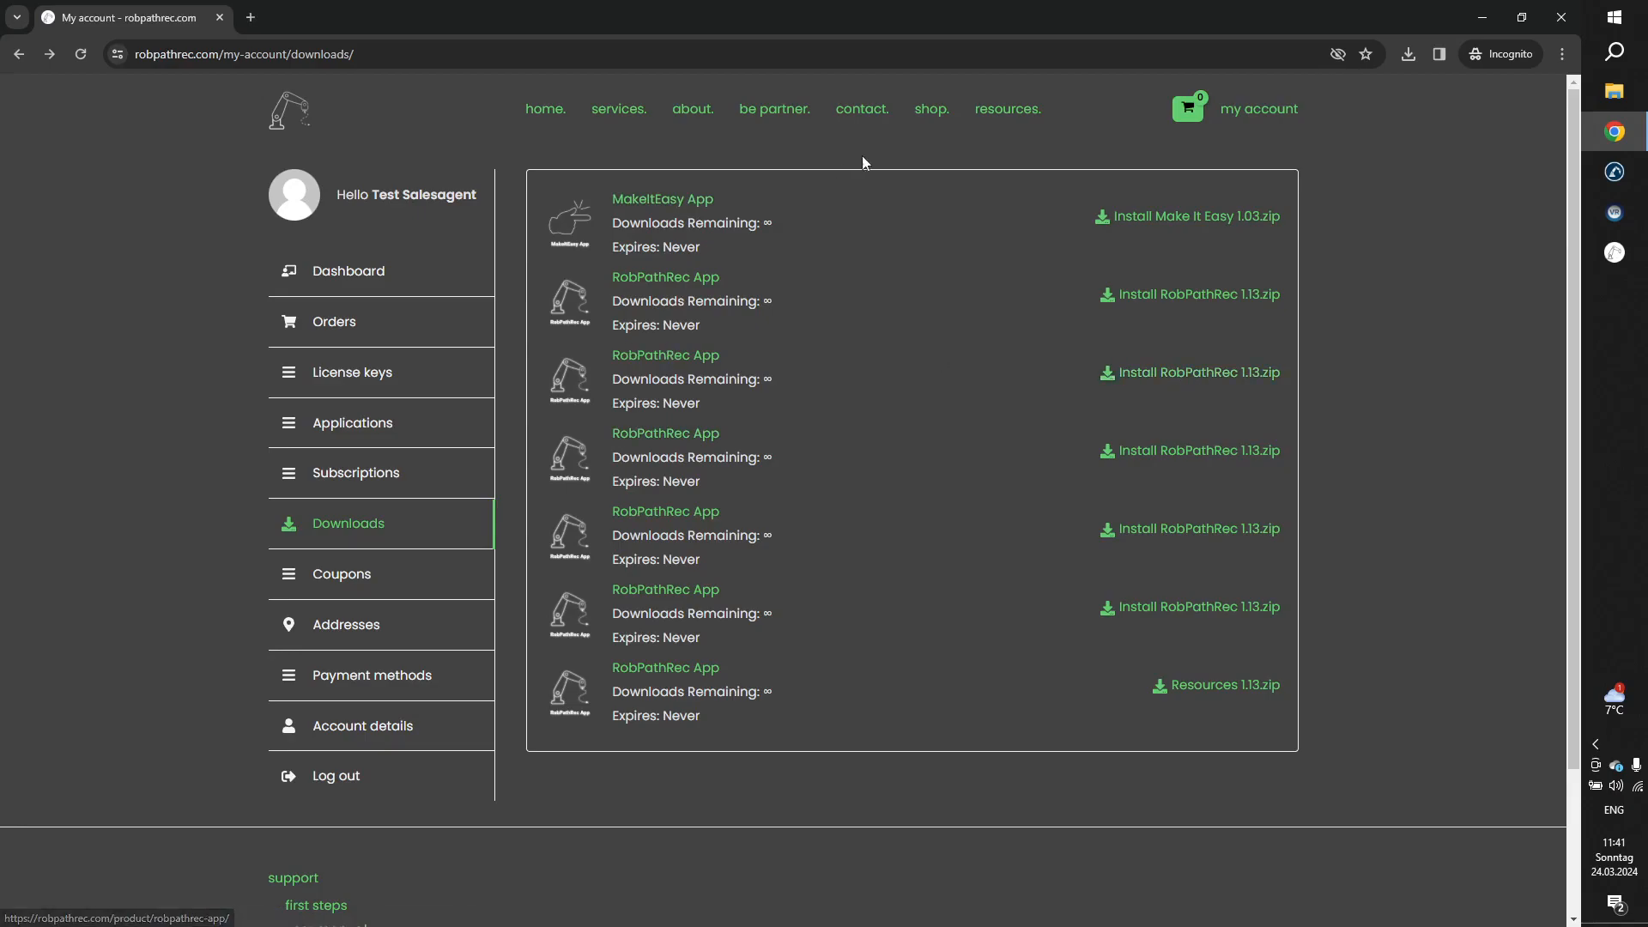
{"action": "left_click", "coordinate": [924, 113]}
{"action": "scroll", "coordinate": [1072, 614], "scroll_direction": "down", "scroll_amount": 5}
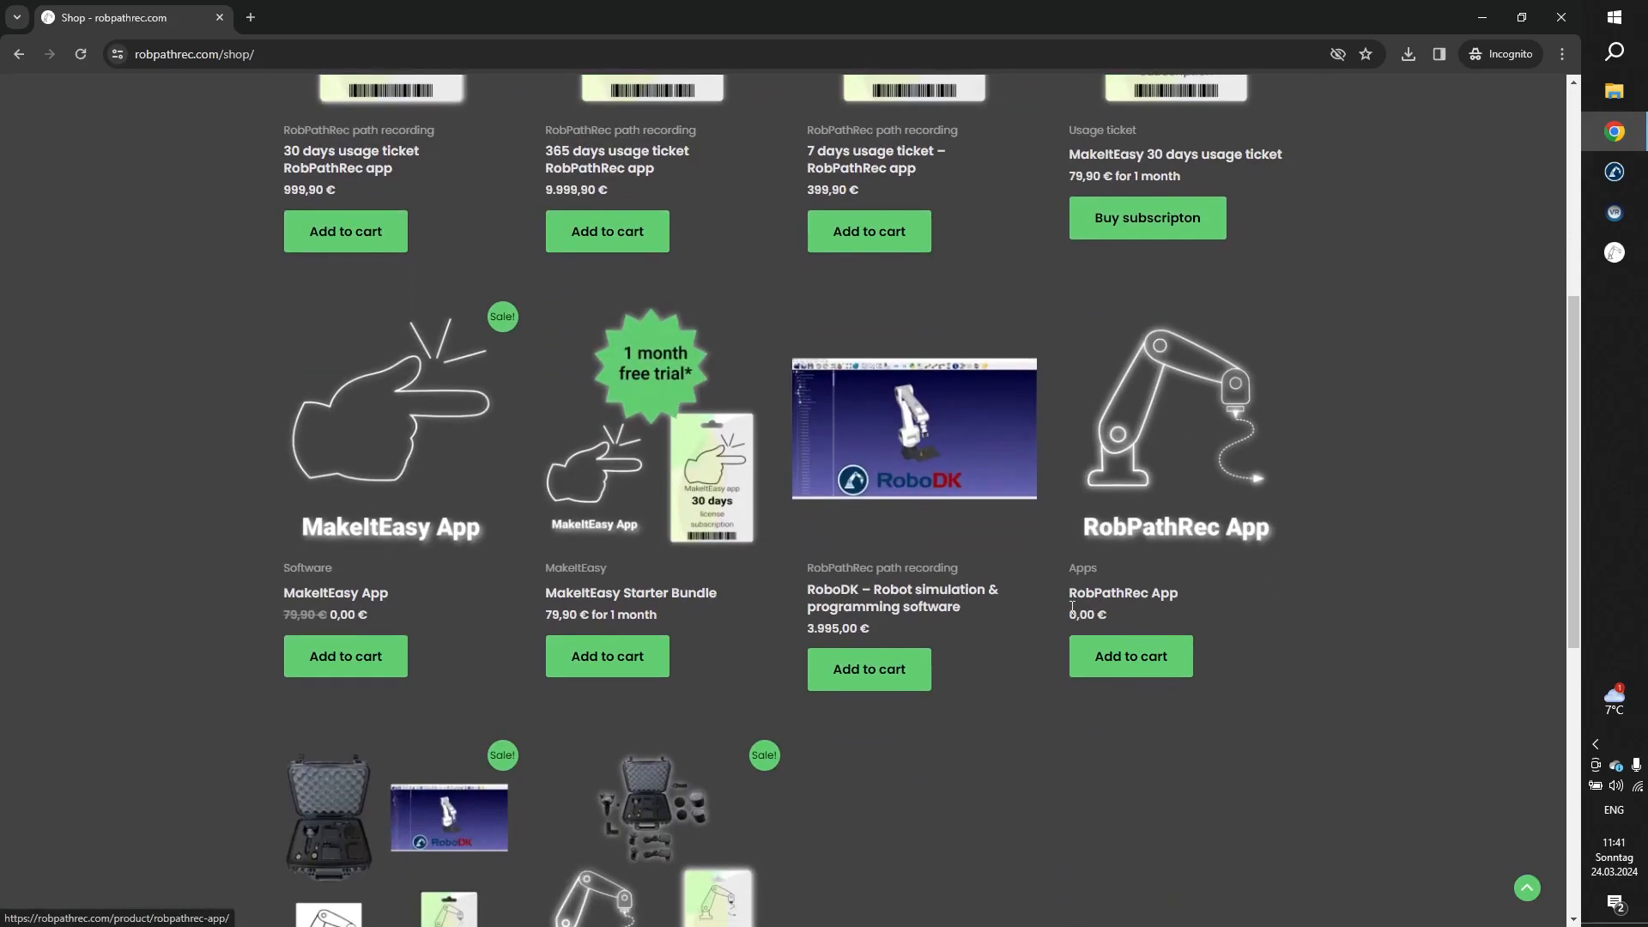
{"action": "left_click", "coordinate": [1105, 658]}
{"action": "scroll", "coordinate": [1090, 611], "scroll_direction": "up", "scroll_amount": 6}
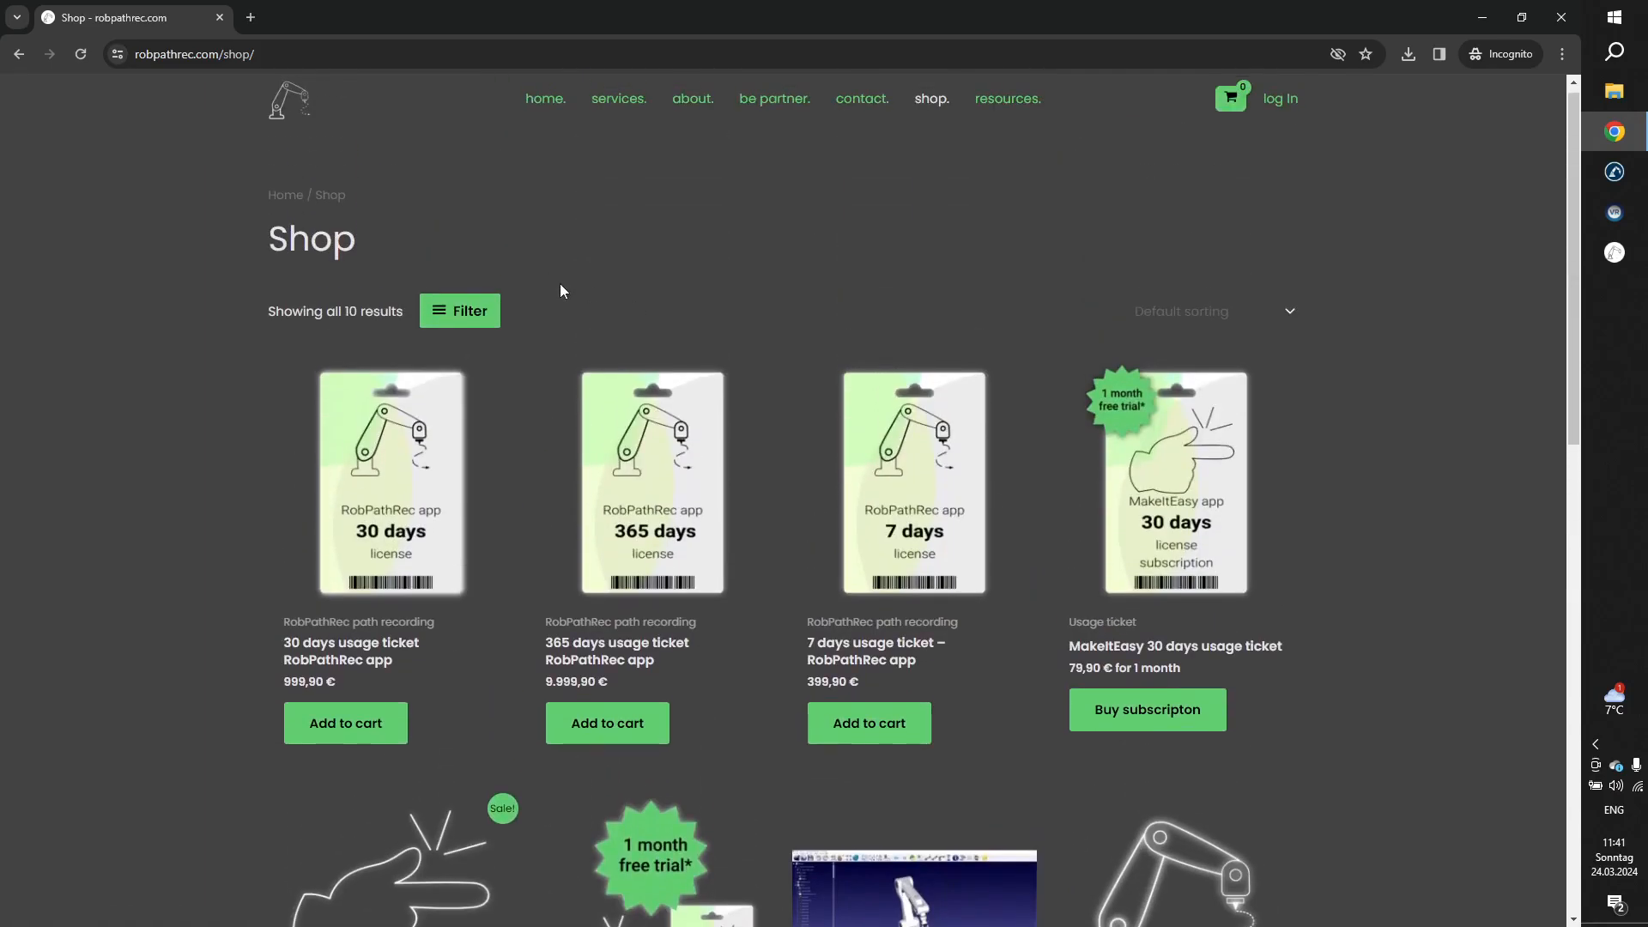
Open the account's Downloads list again to view the RobPathRec installers, and minimize the browser.
{"action": "left_click", "coordinate": [1285, 109]}
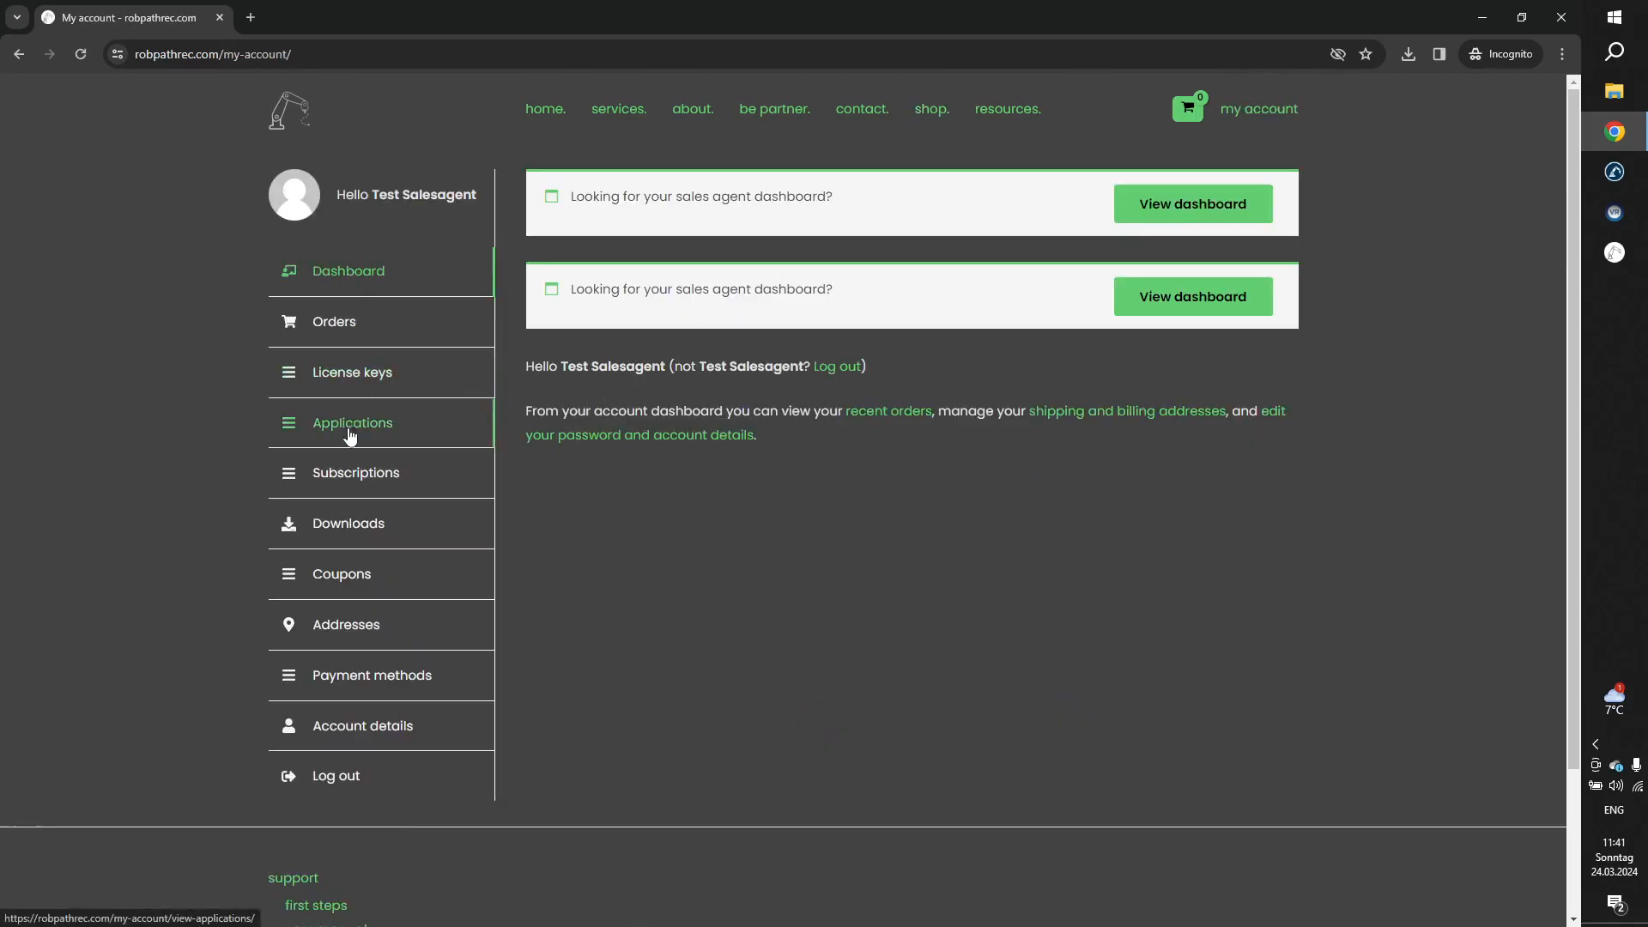
{"action": "left_click", "coordinate": [366, 523]}
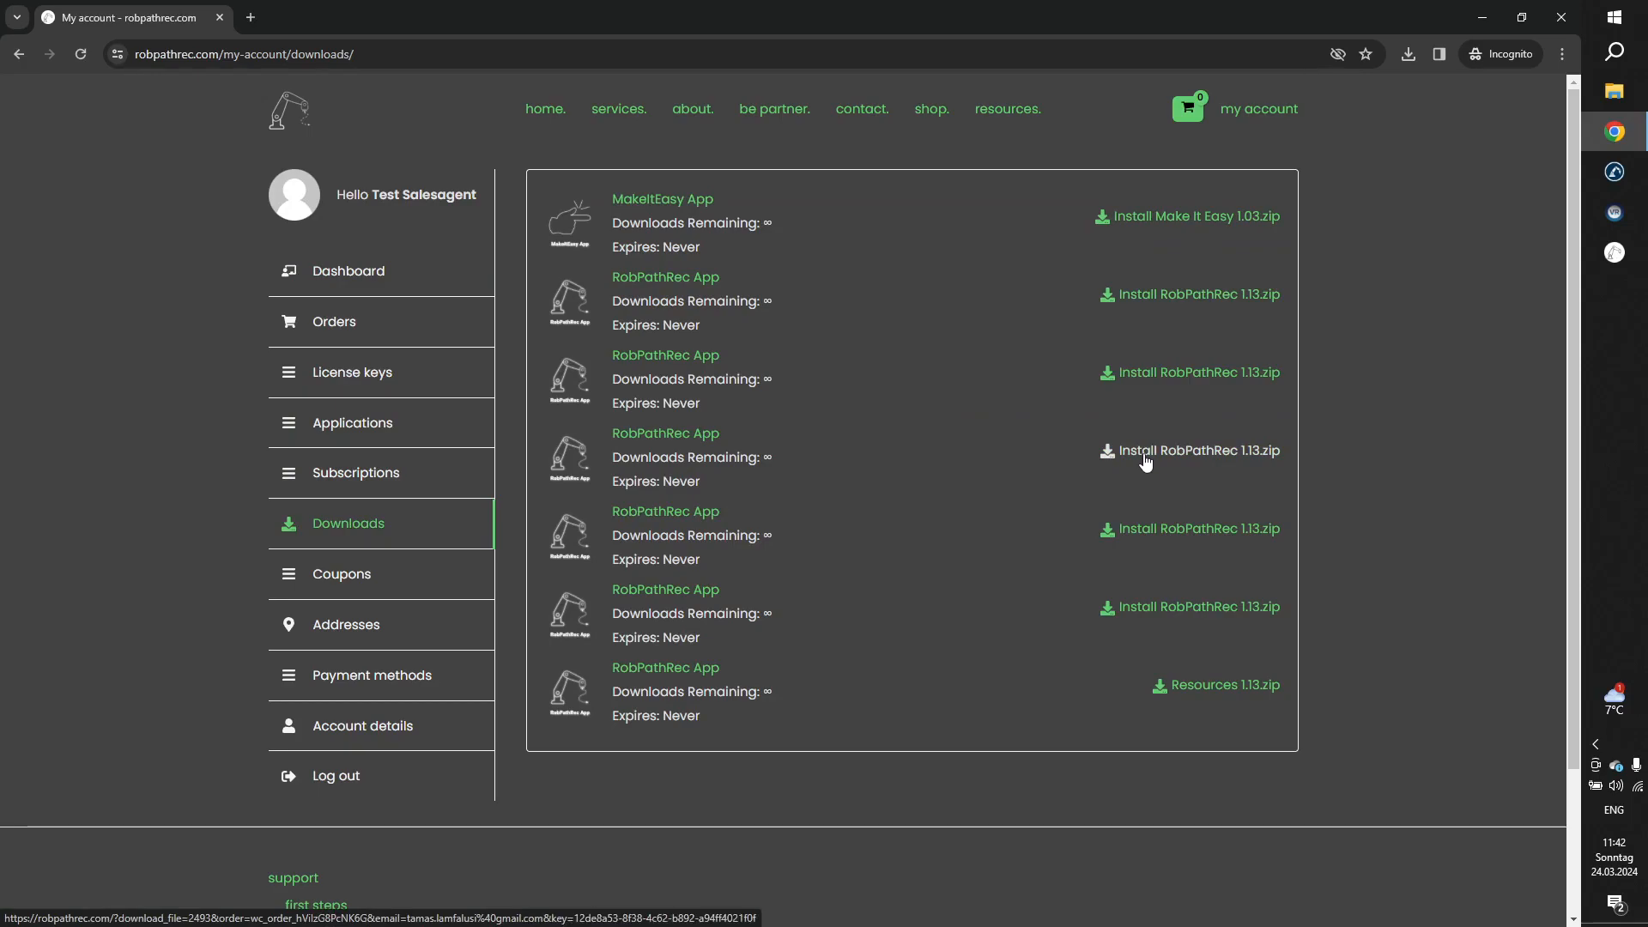
{"action": "left_click", "coordinate": [1477, 14]}
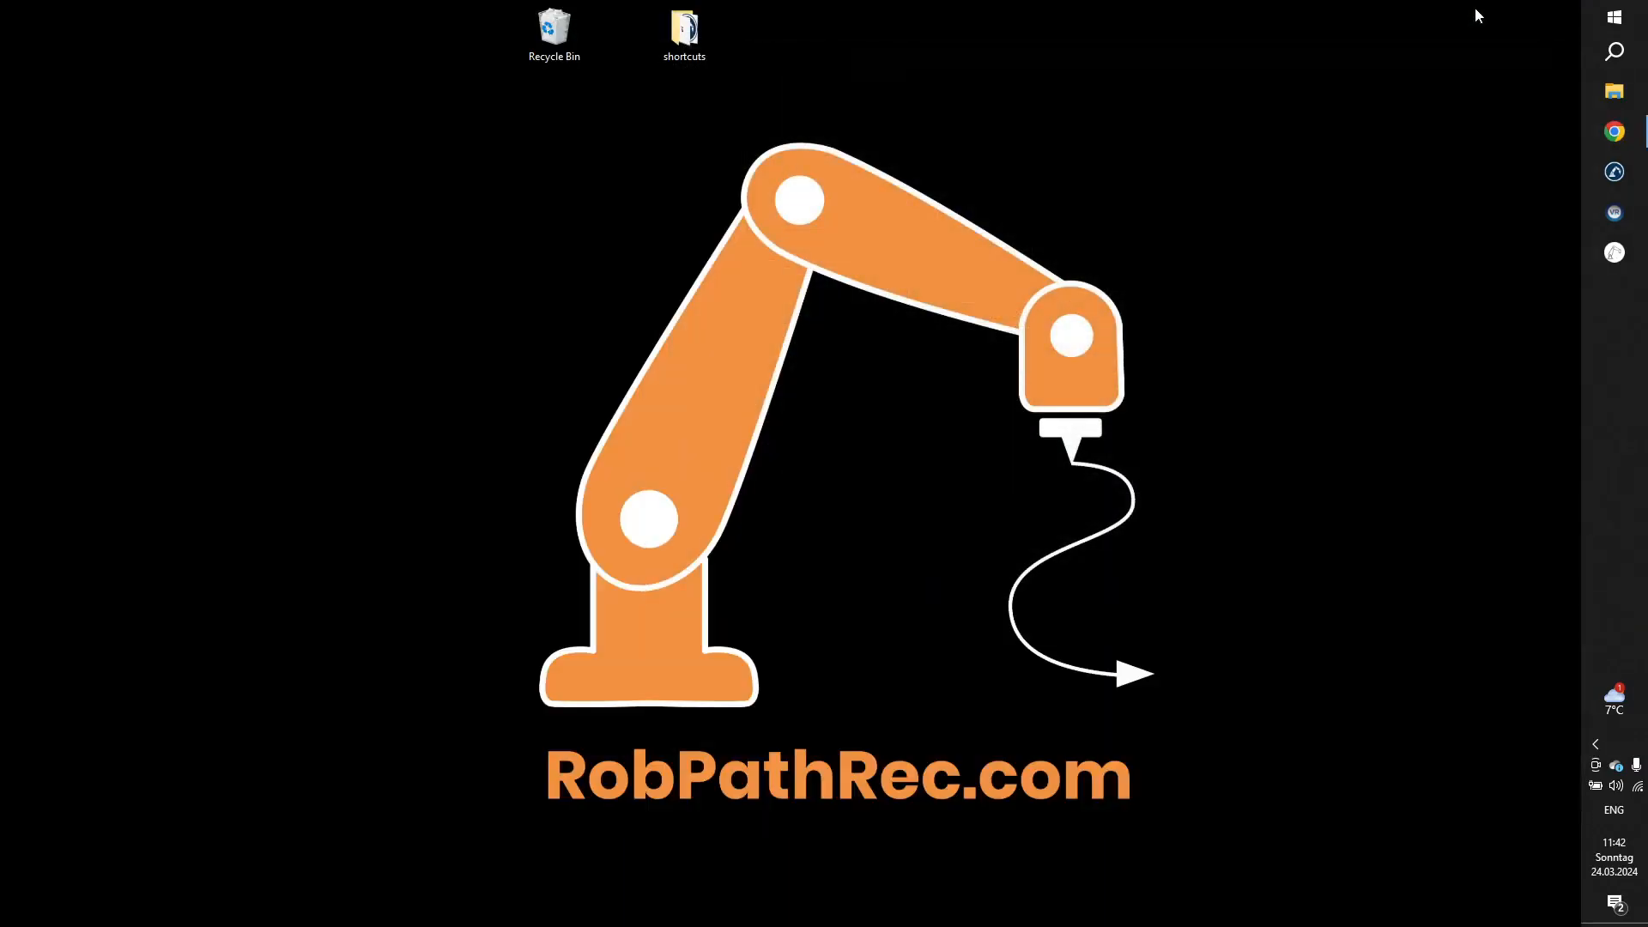
Launch RoboDK and save the new station to the Desktop as "RobPathRec Setup demonstration".
{"action": "left_click", "coordinate": [1625, 178]}
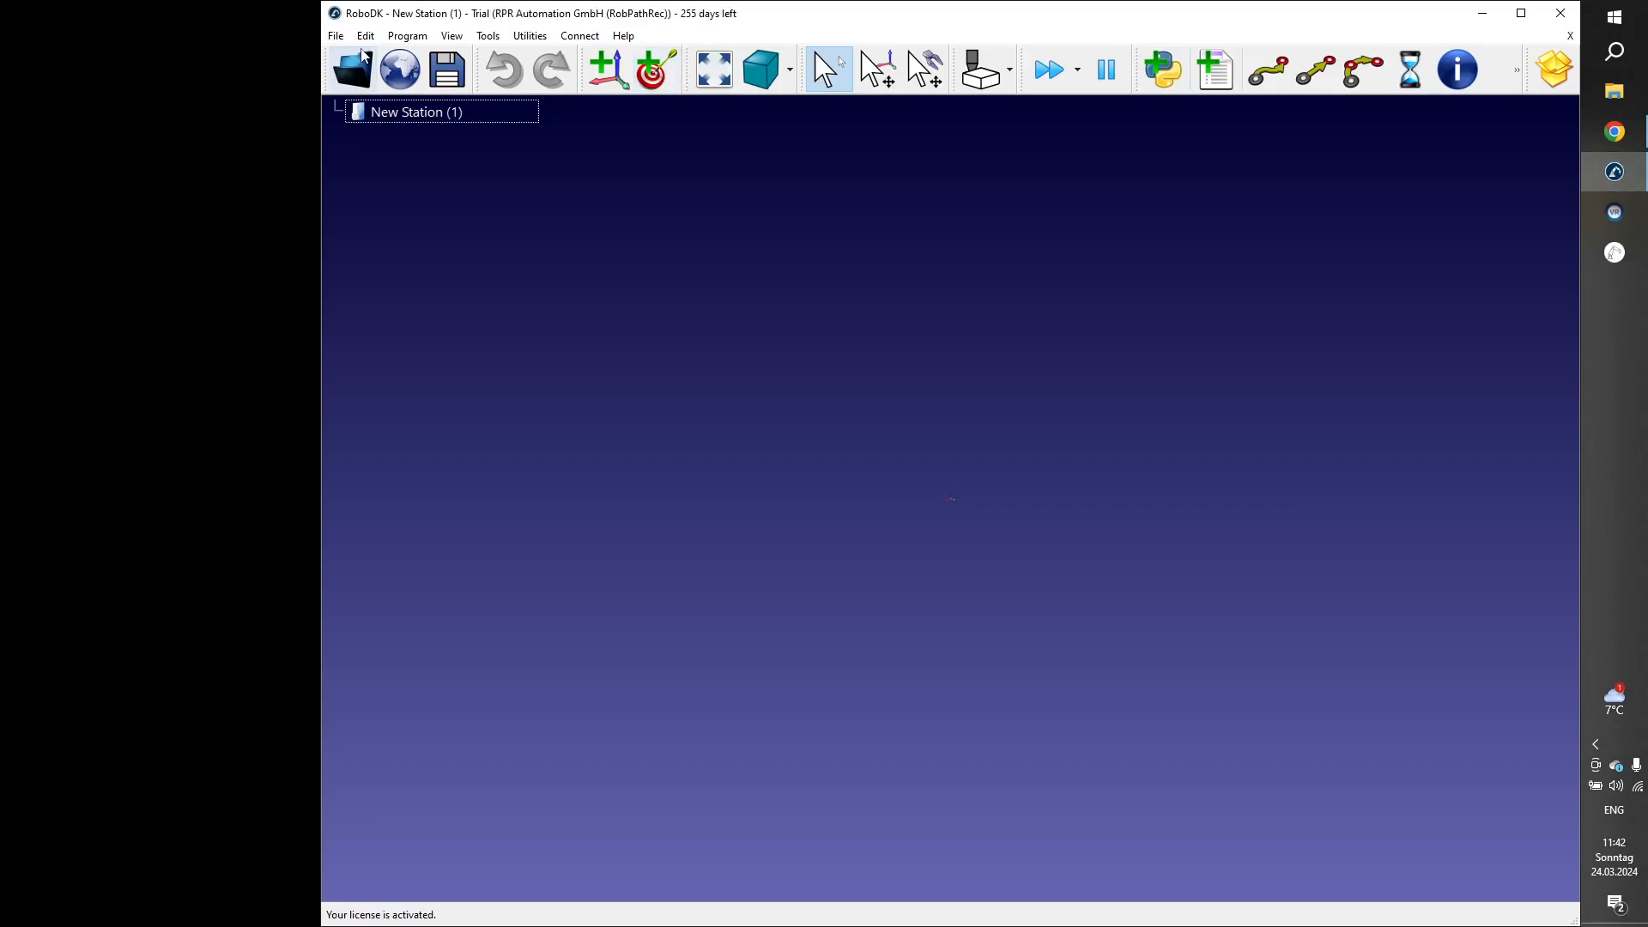
{"action": "left_click", "coordinate": [448, 71]}
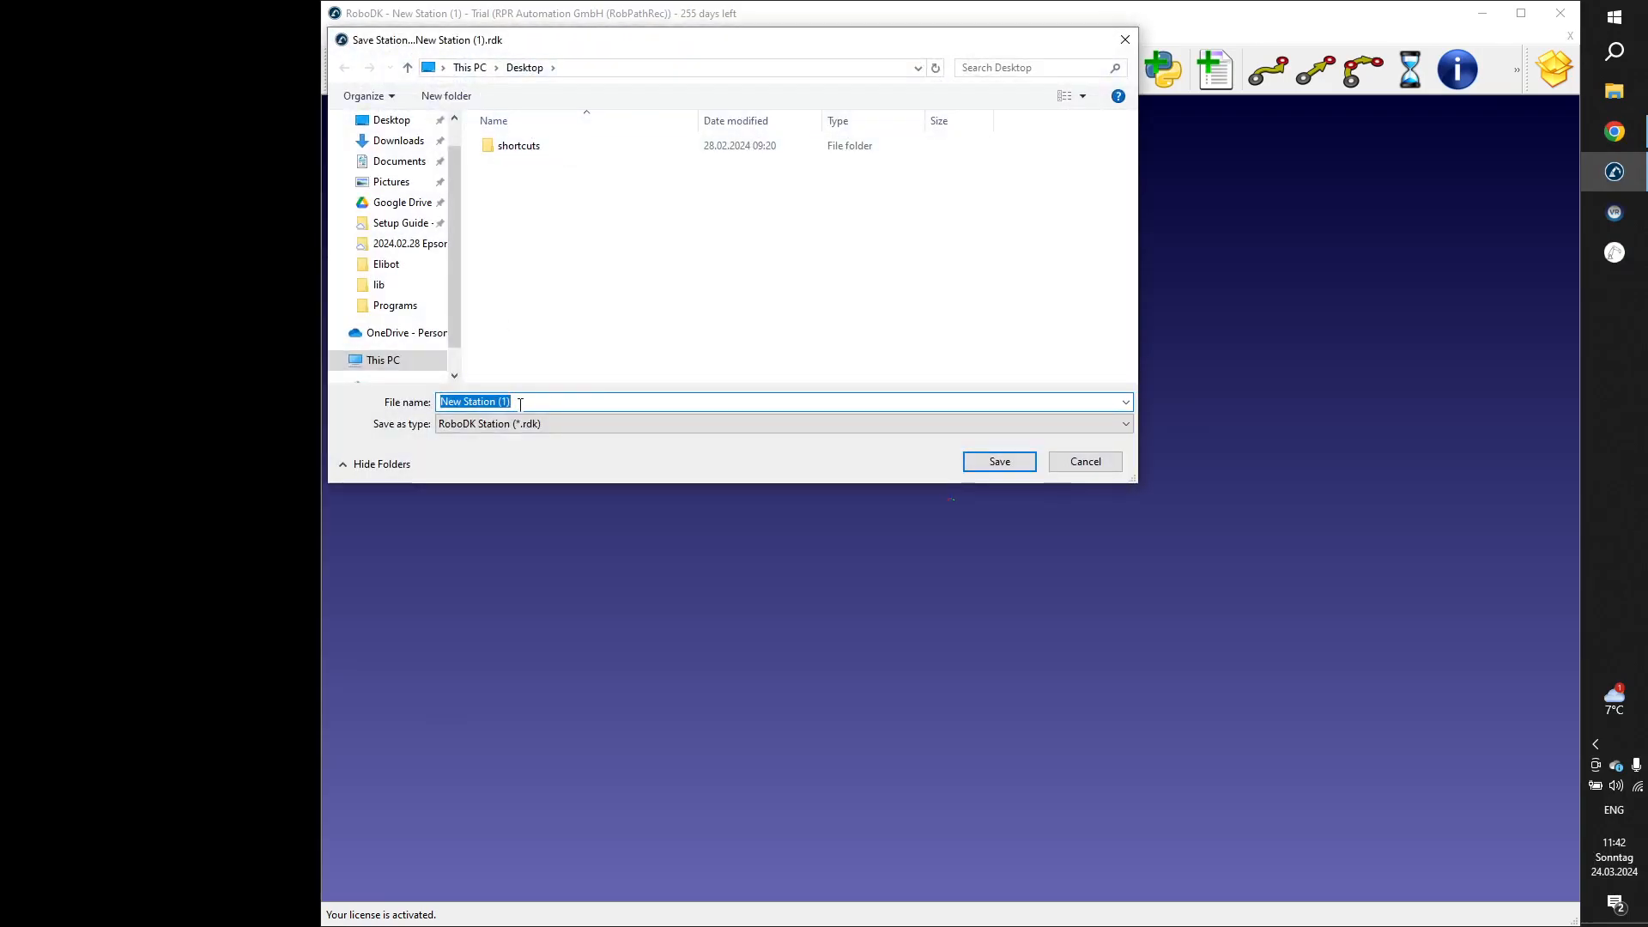
{"action": "type", "text": "RobP"}
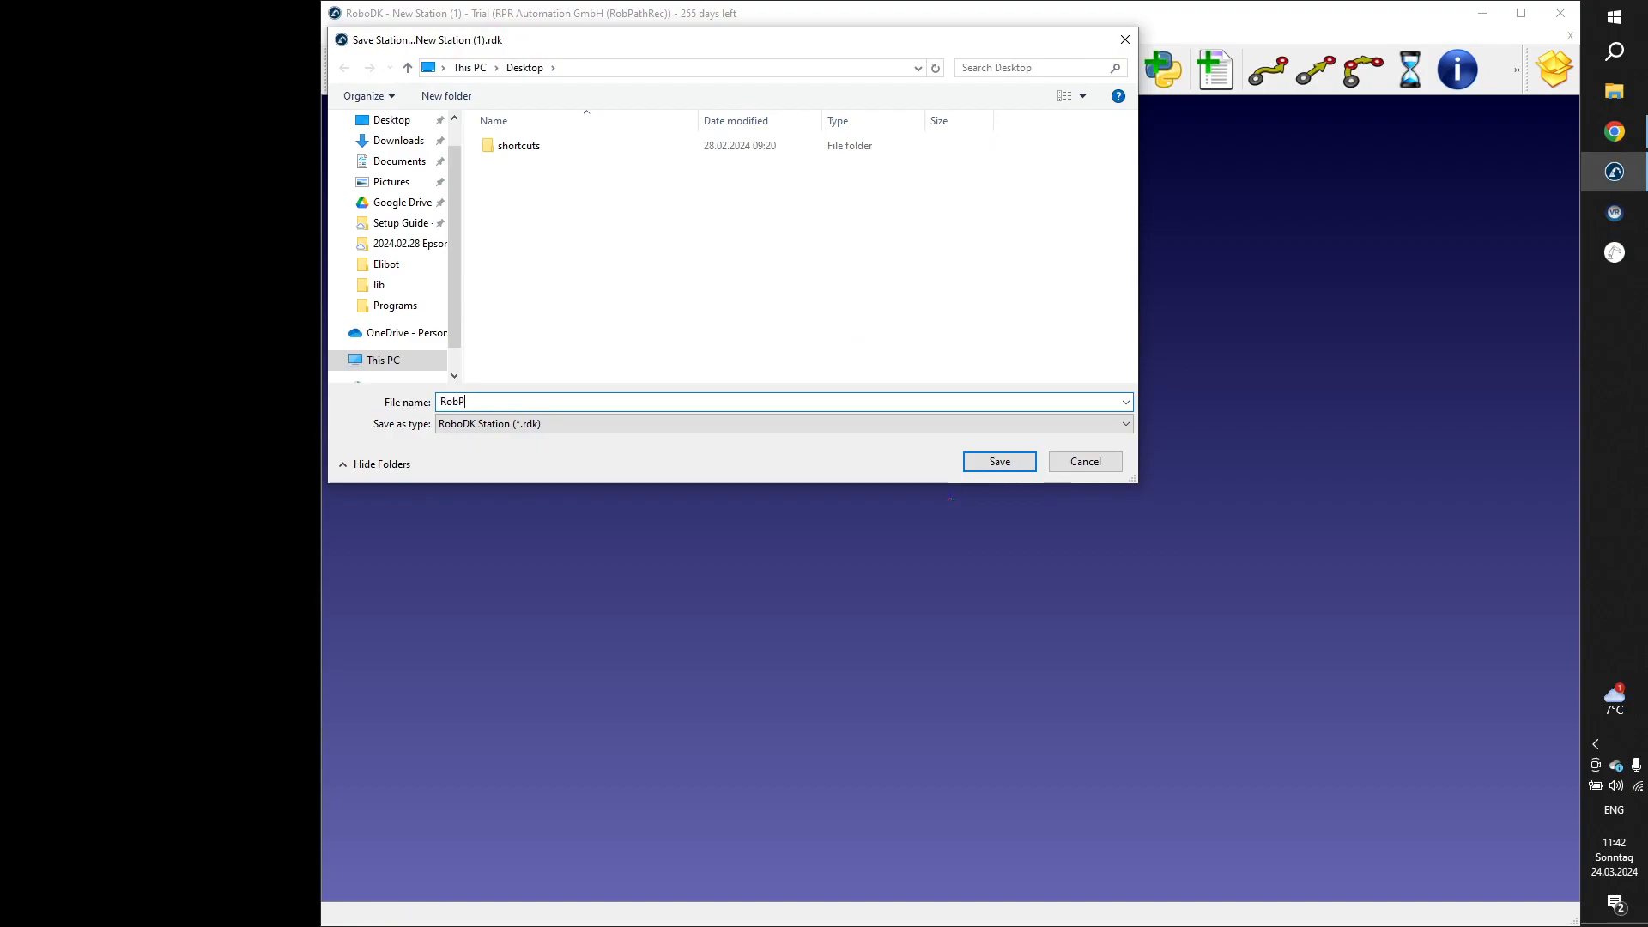
{"action": "type", "text": "athRec"}
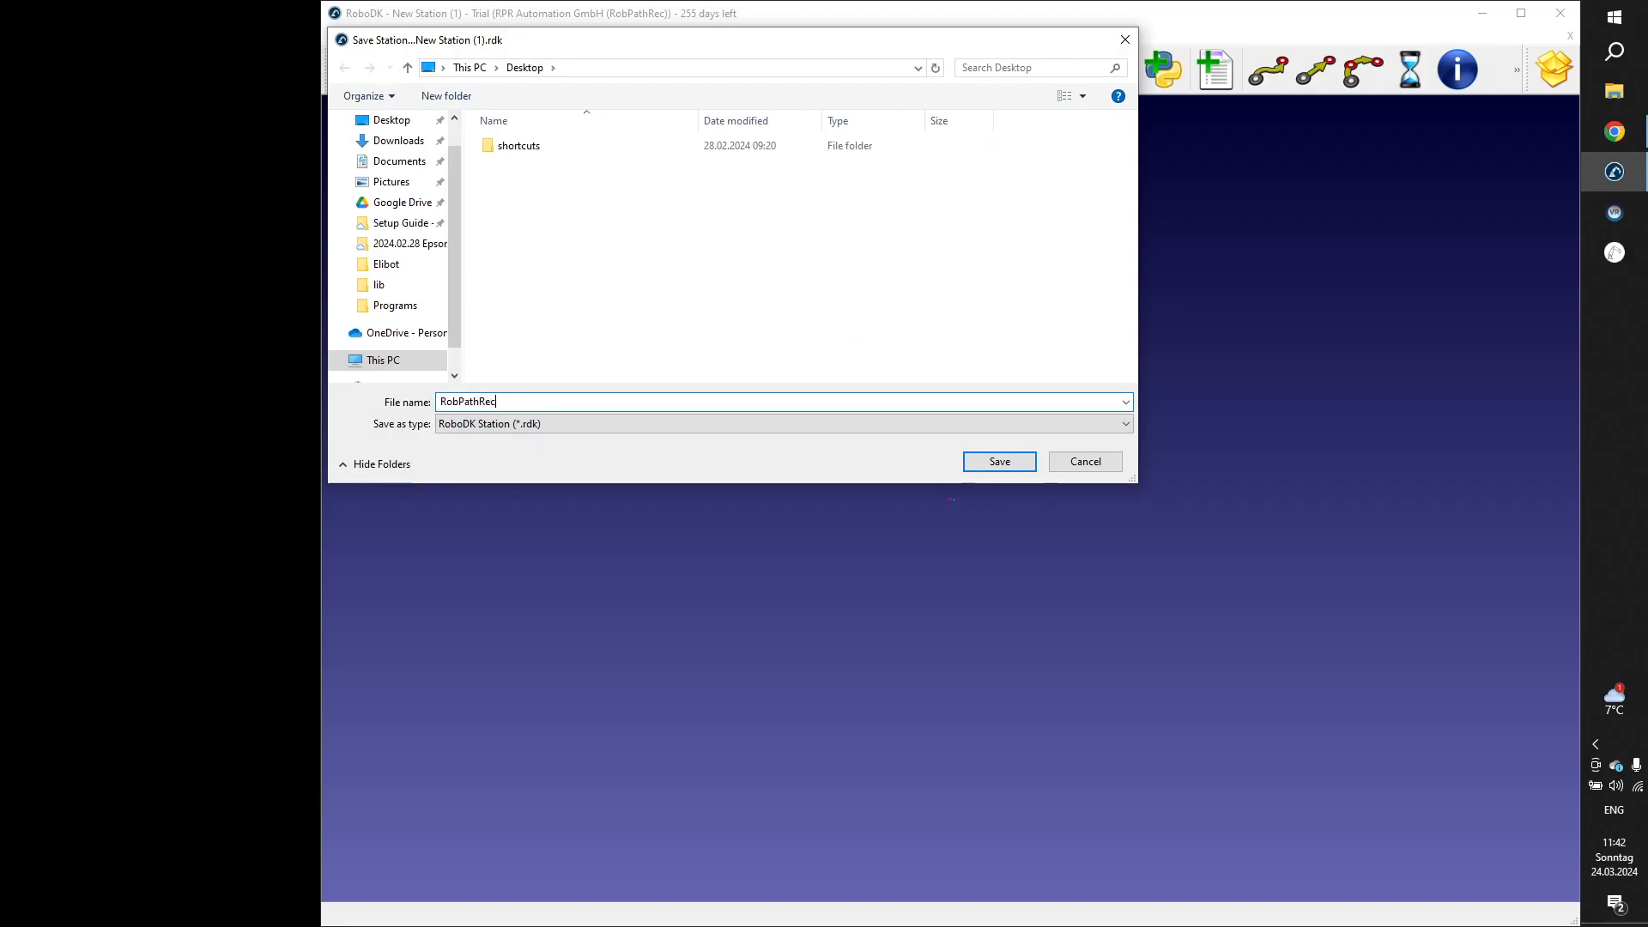
{"action": "type", "text": " Setup demonstra"}
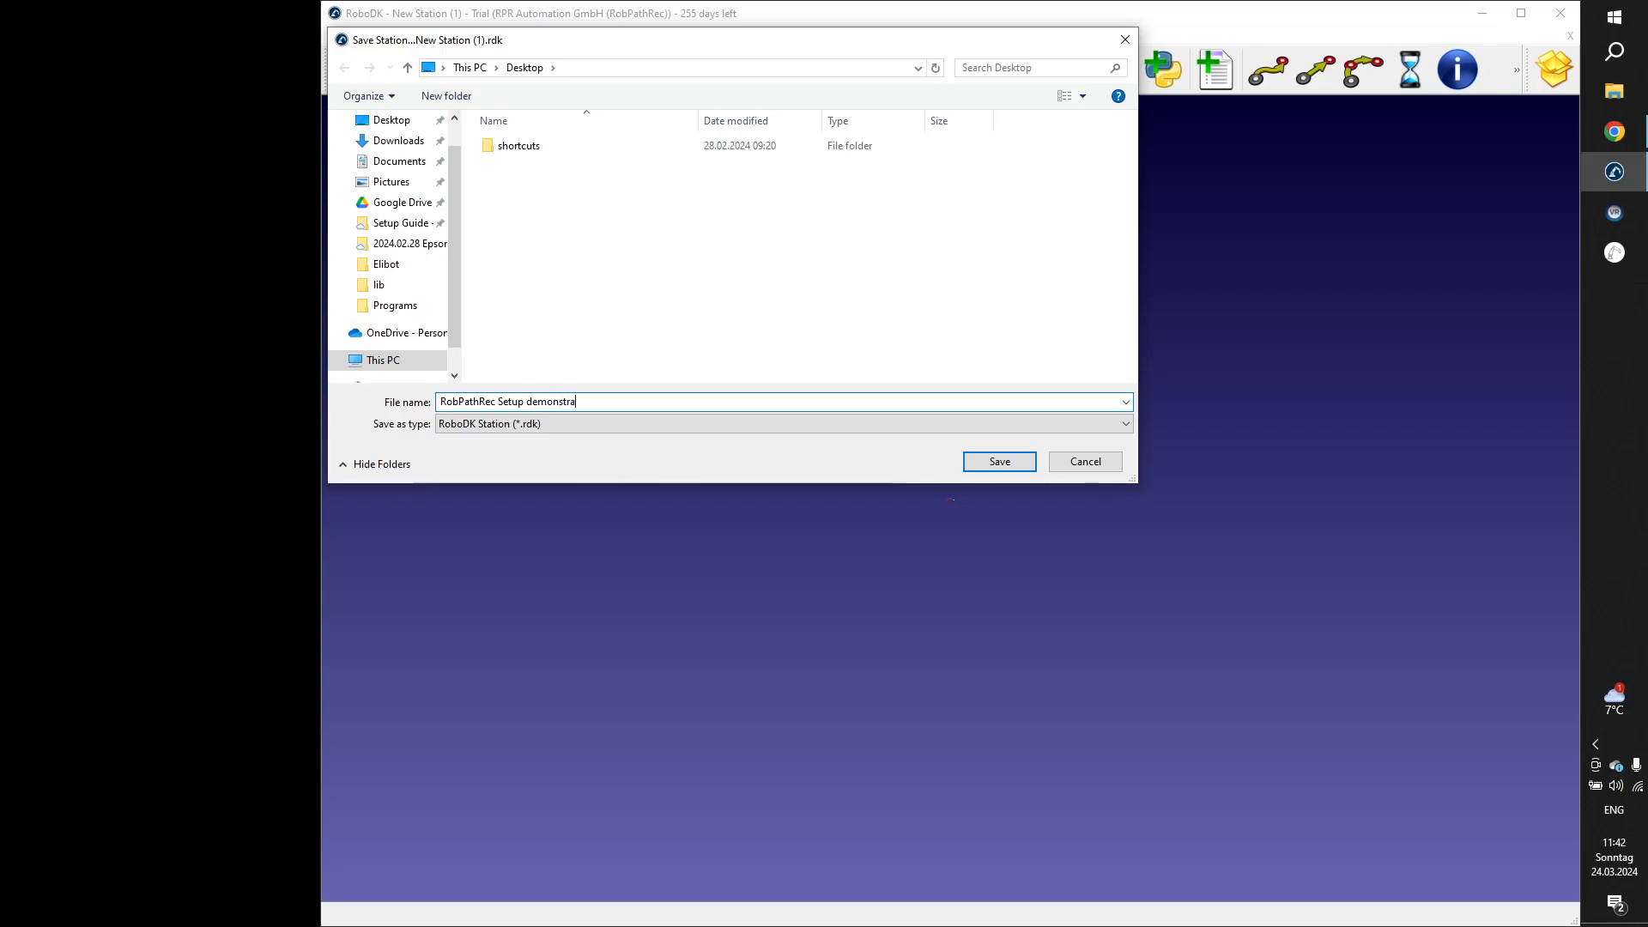
{"action": "type", "text": "tion"}
{"action": "key", "text": "Return"}
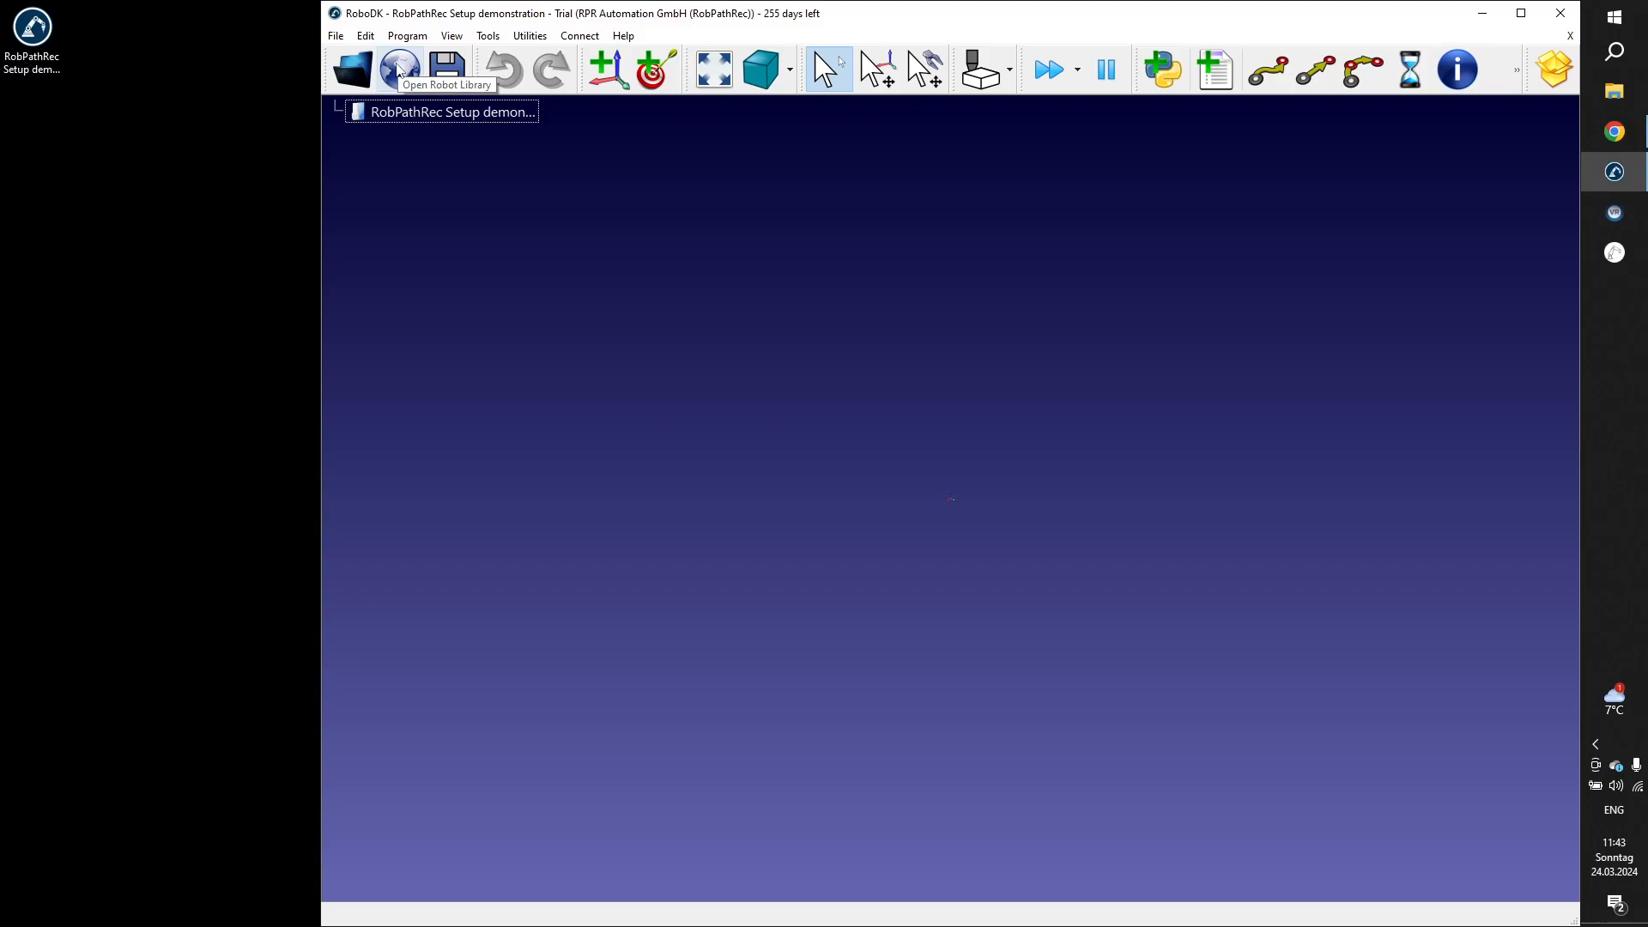
Check the RobPathRec installation folder inside the RoboDK folder on drive C: in File Explorer, and close the window.
{"action": "left_click", "coordinate": [1616, 92]}
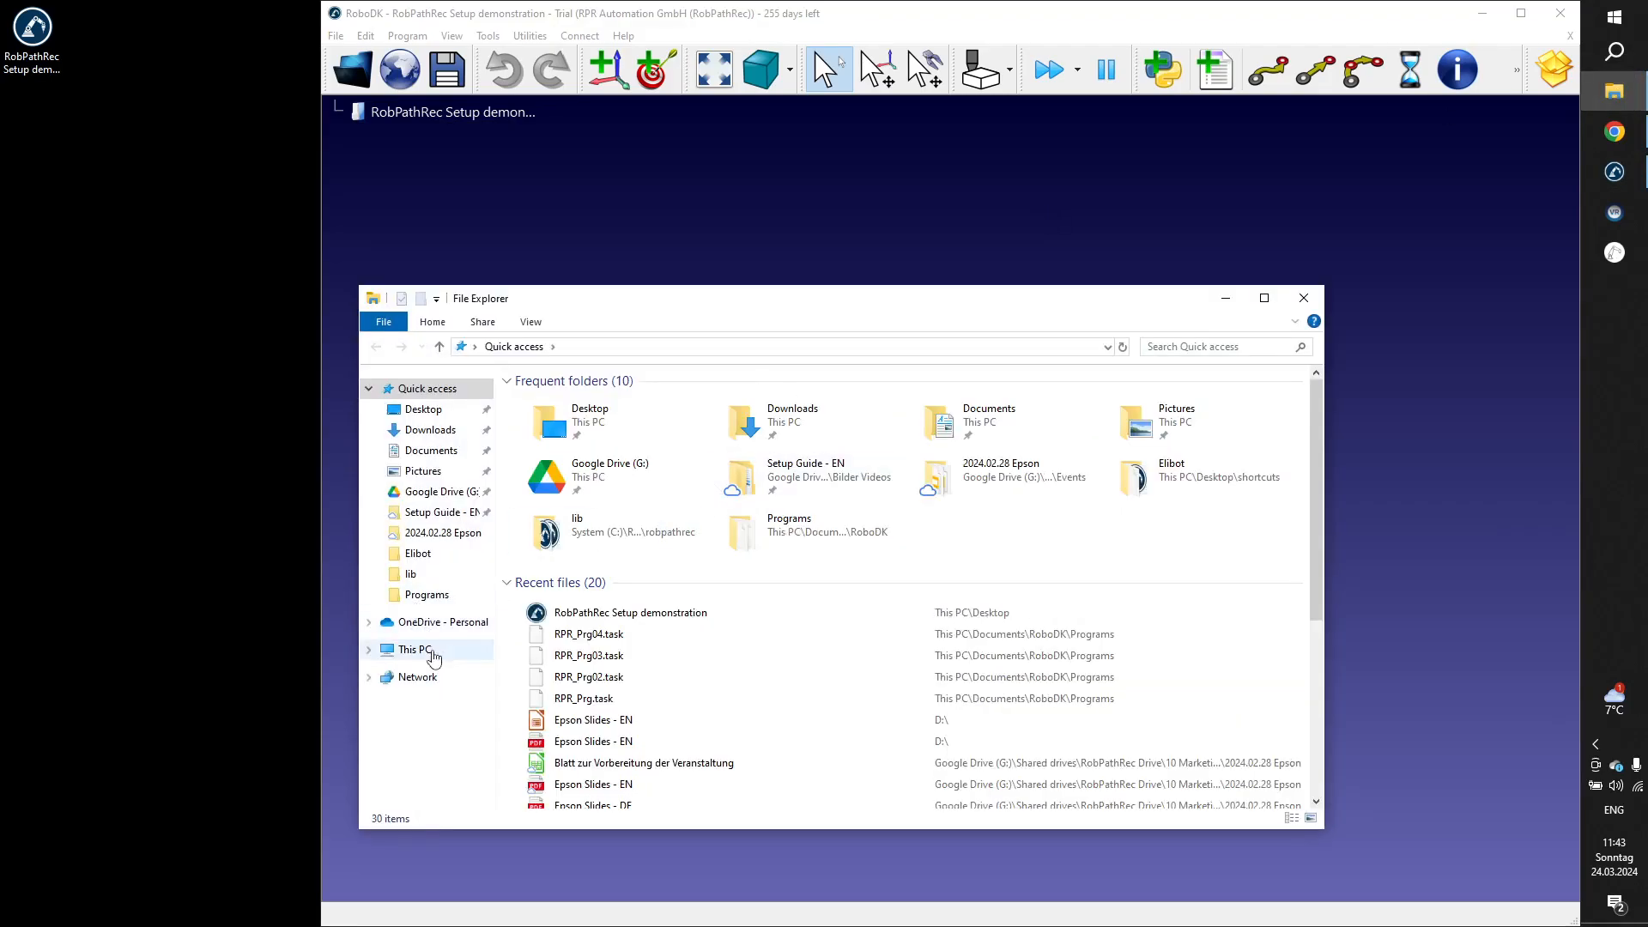
{"action": "left_click", "coordinate": [433, 657]}
{"action": "left_click", "coordinate": [629, 595]}
{"action": "double_click", "coordinate": [629, 595]}
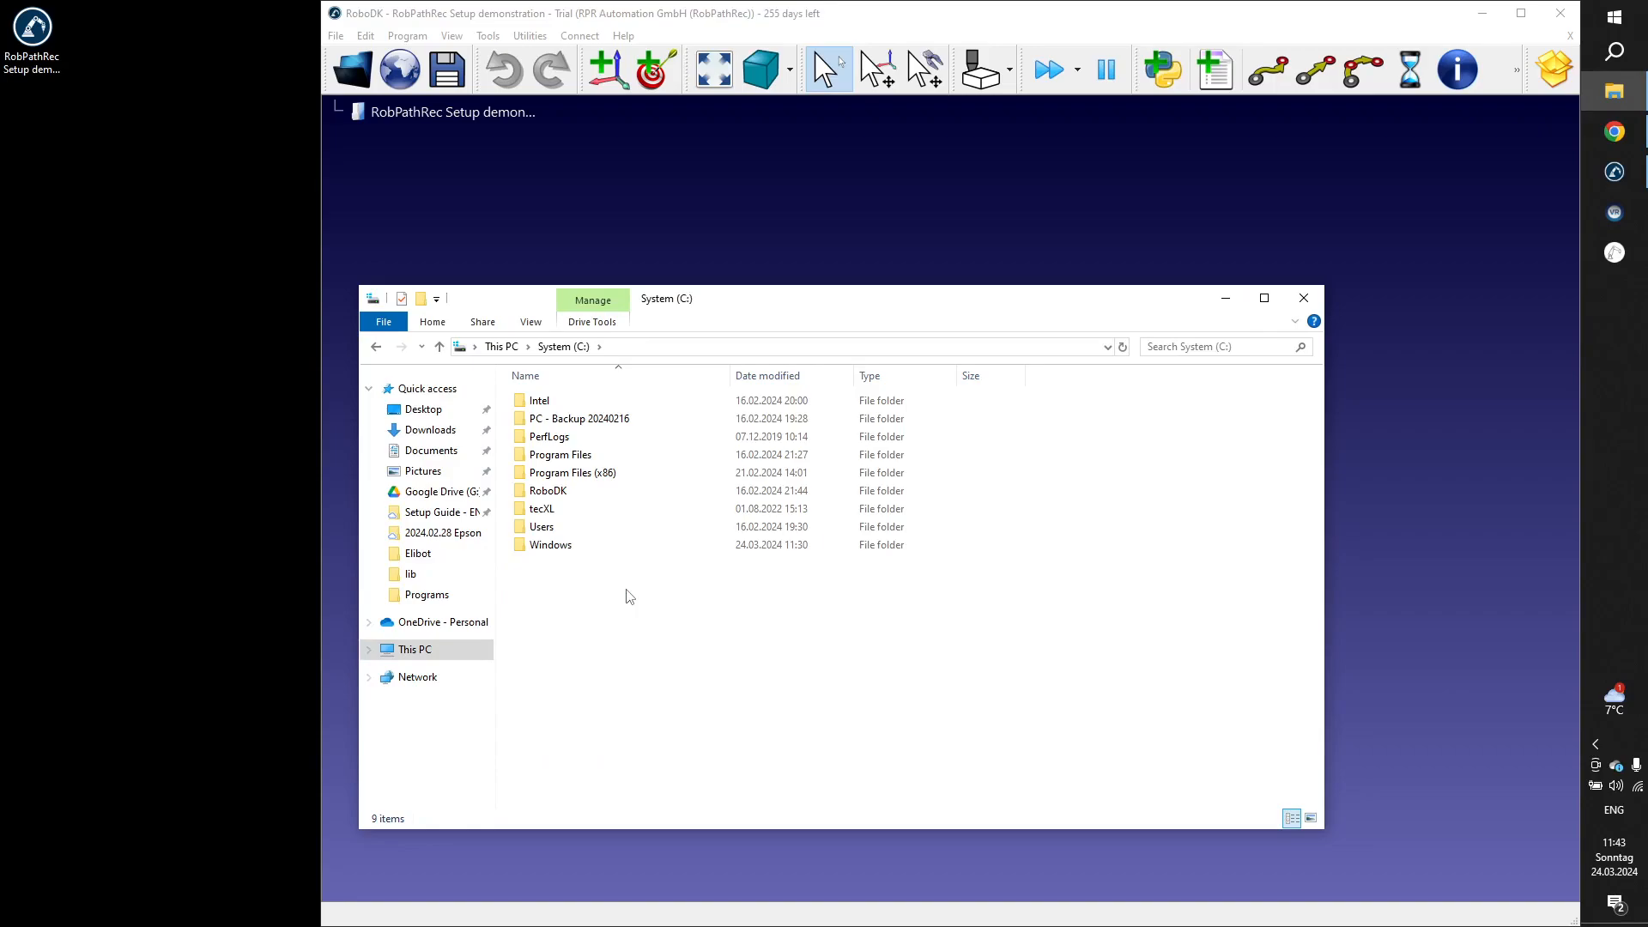
{"action": "double_click", "coordinate": [565, 494]}
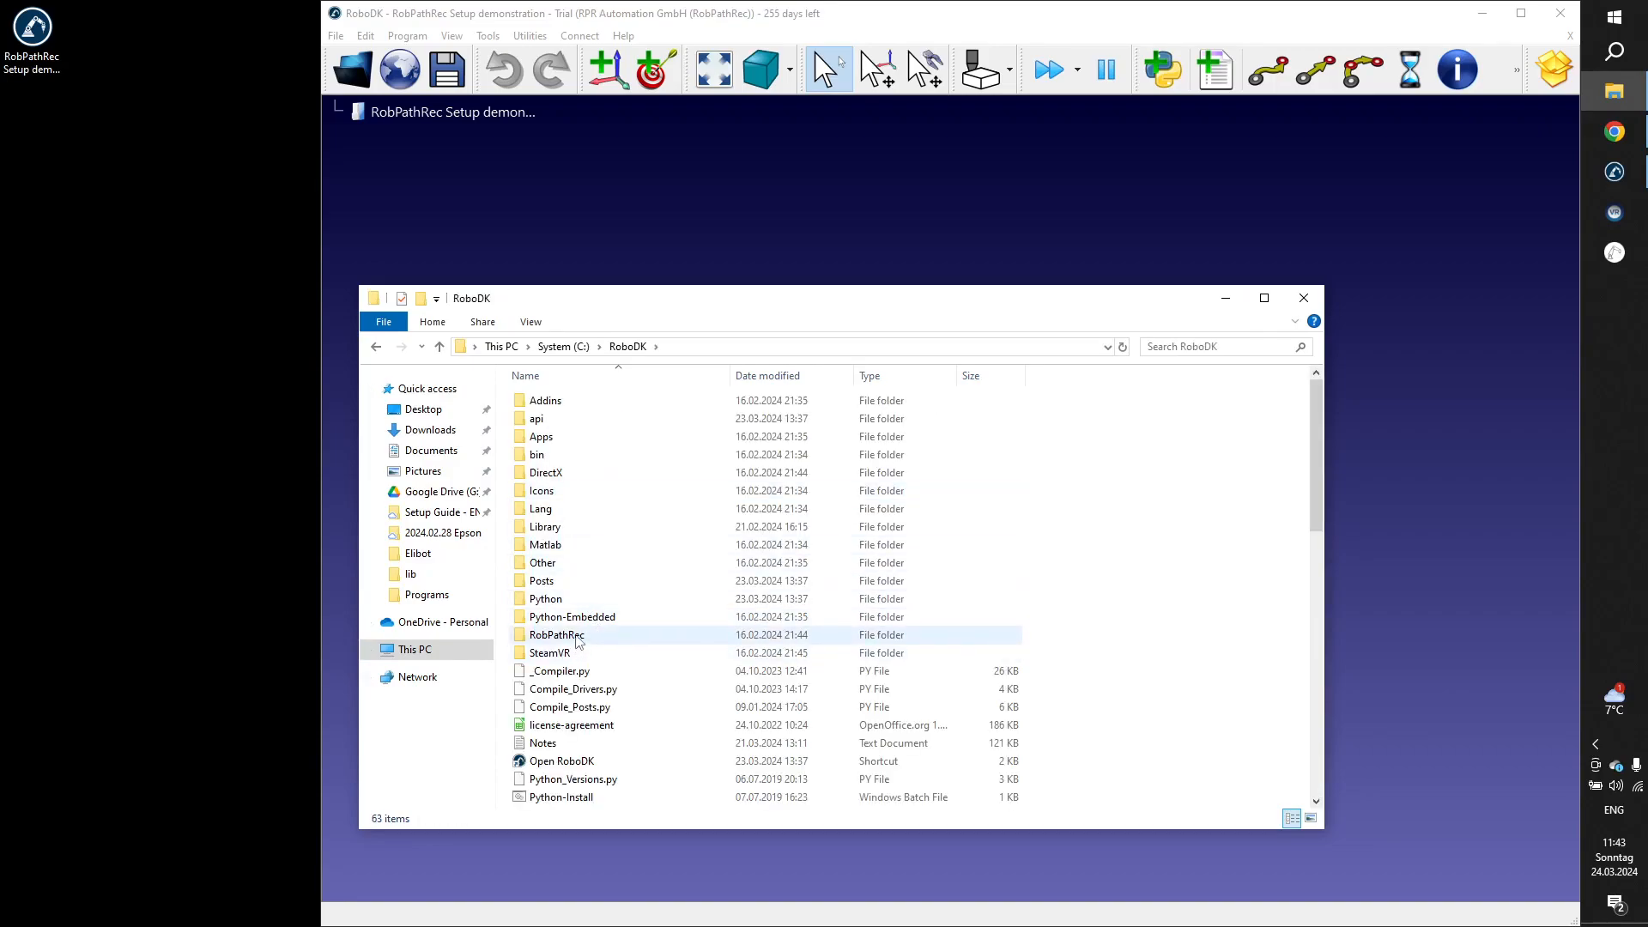
{"action": "left_click", "coordinate": [574, 636]}
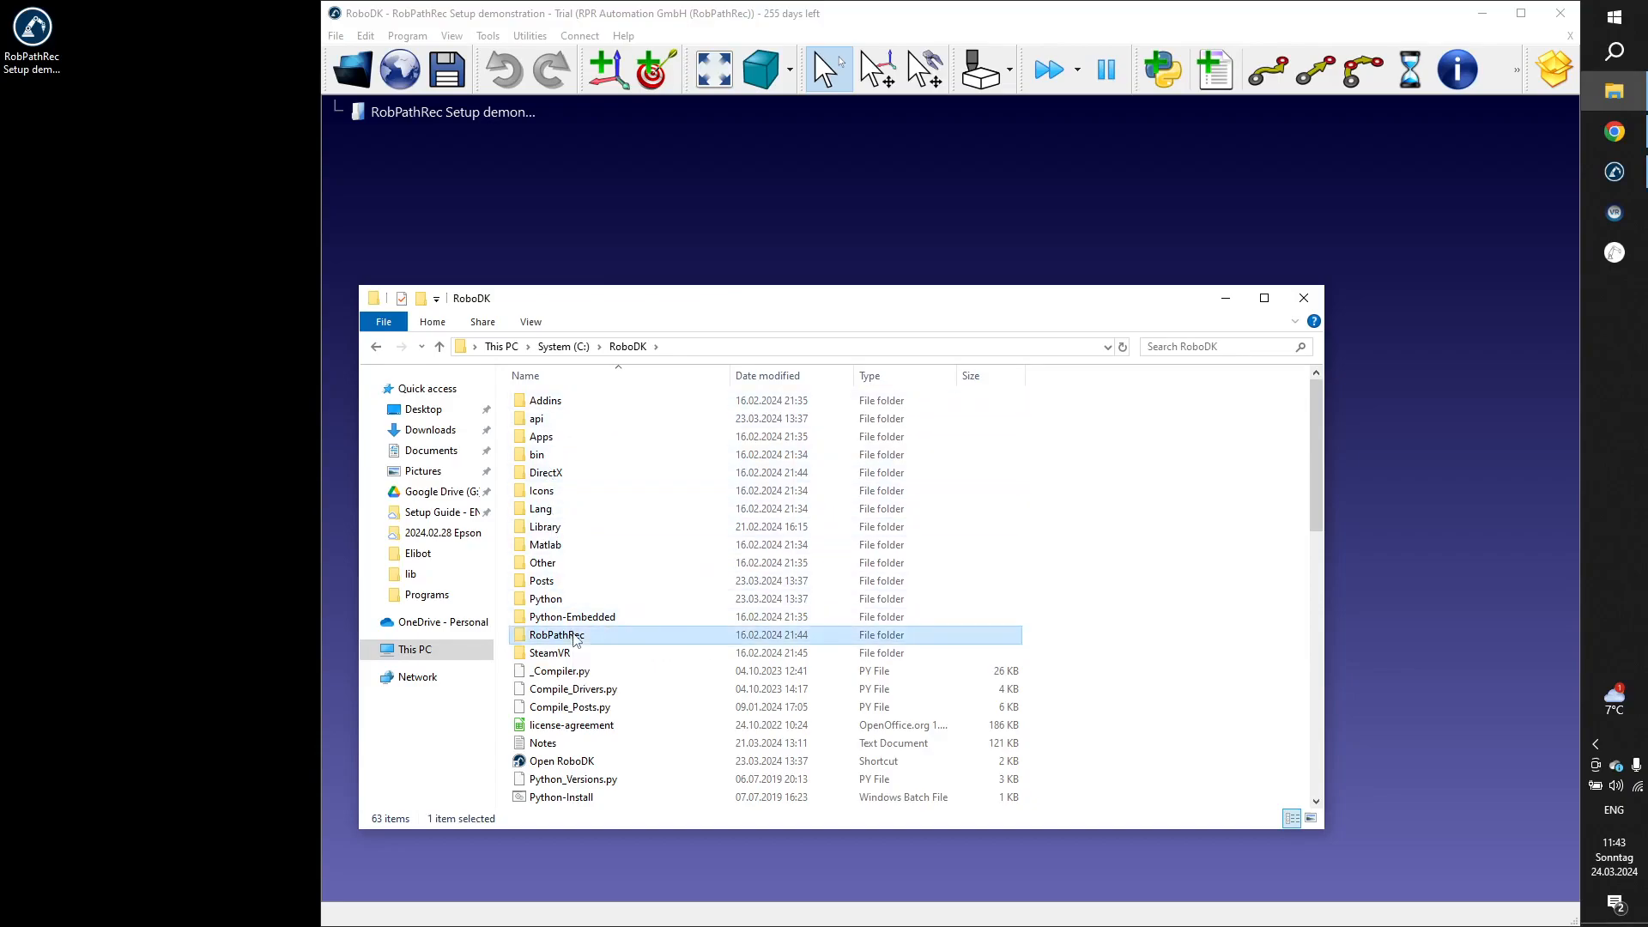
{"action": "double_click", "coordinate": [574, 636]}
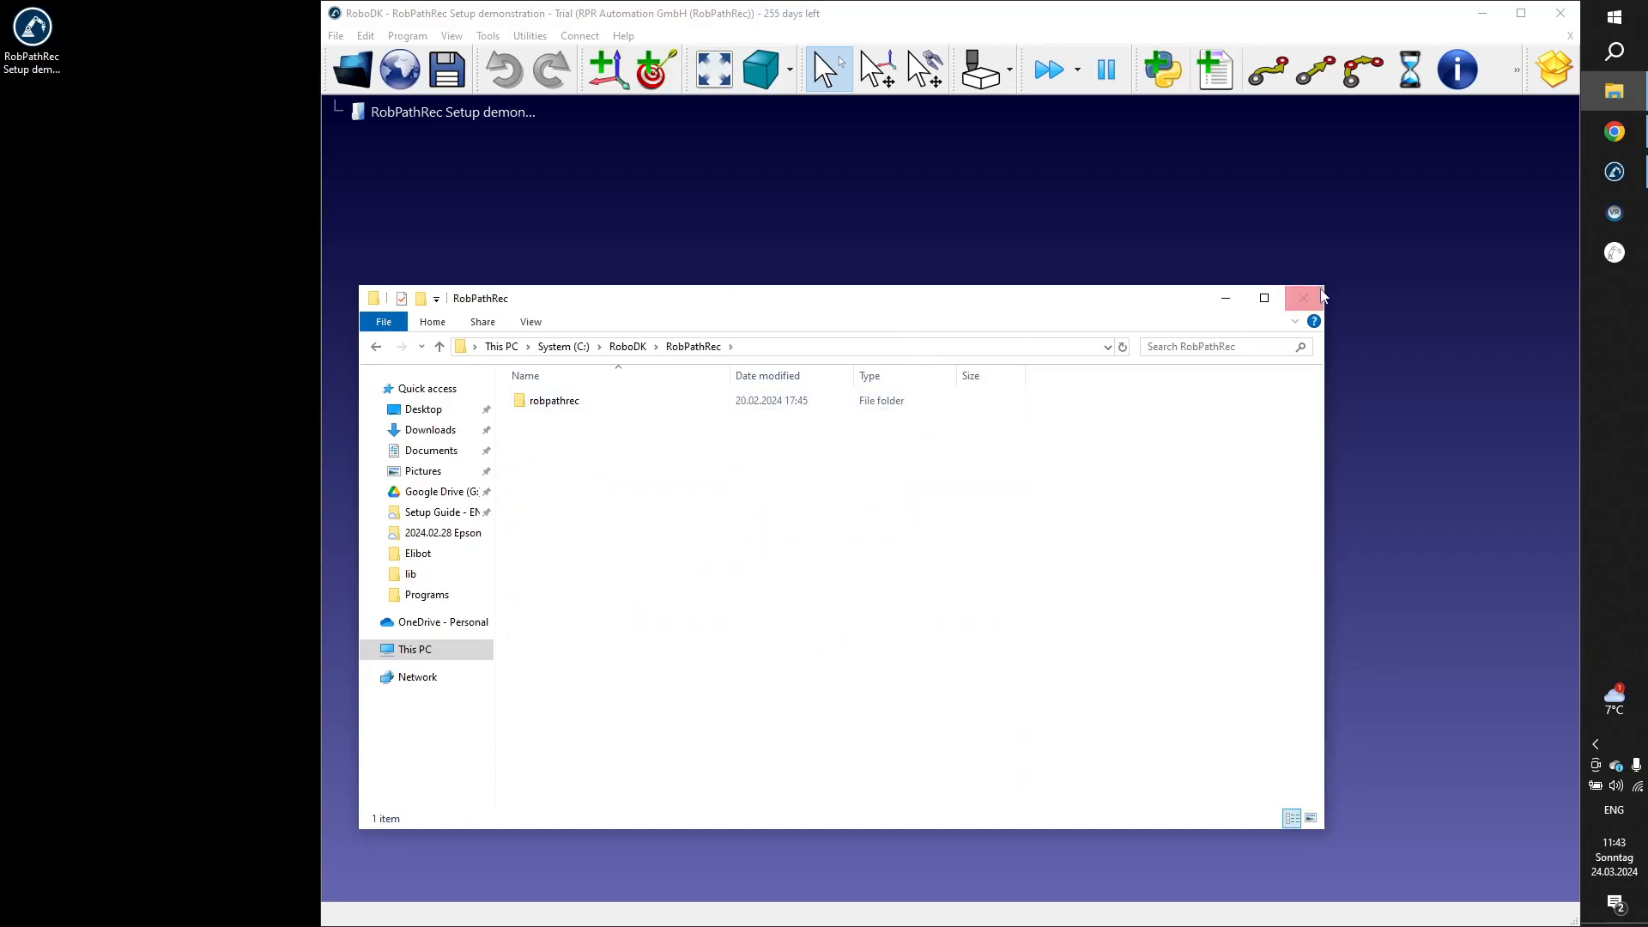
{"action": "left_click", "coordinate": [1298, 300]}
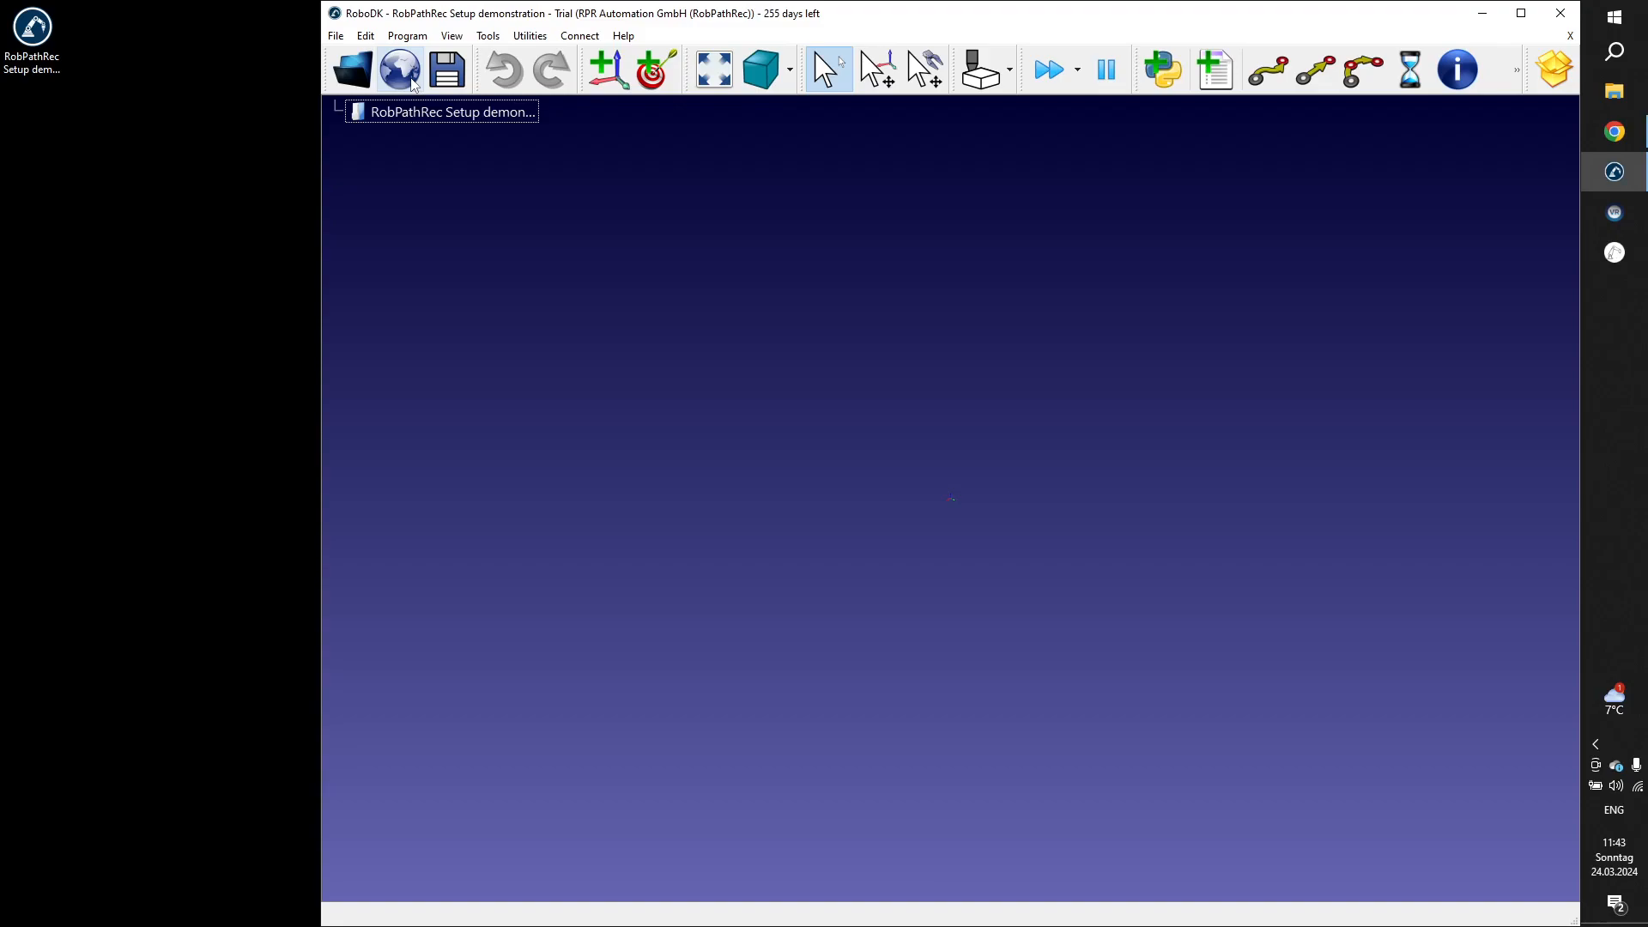
Open the online robot library from the station and search it for "elite robots".
{"action": "left_click", "coordinate": [393, 74]}
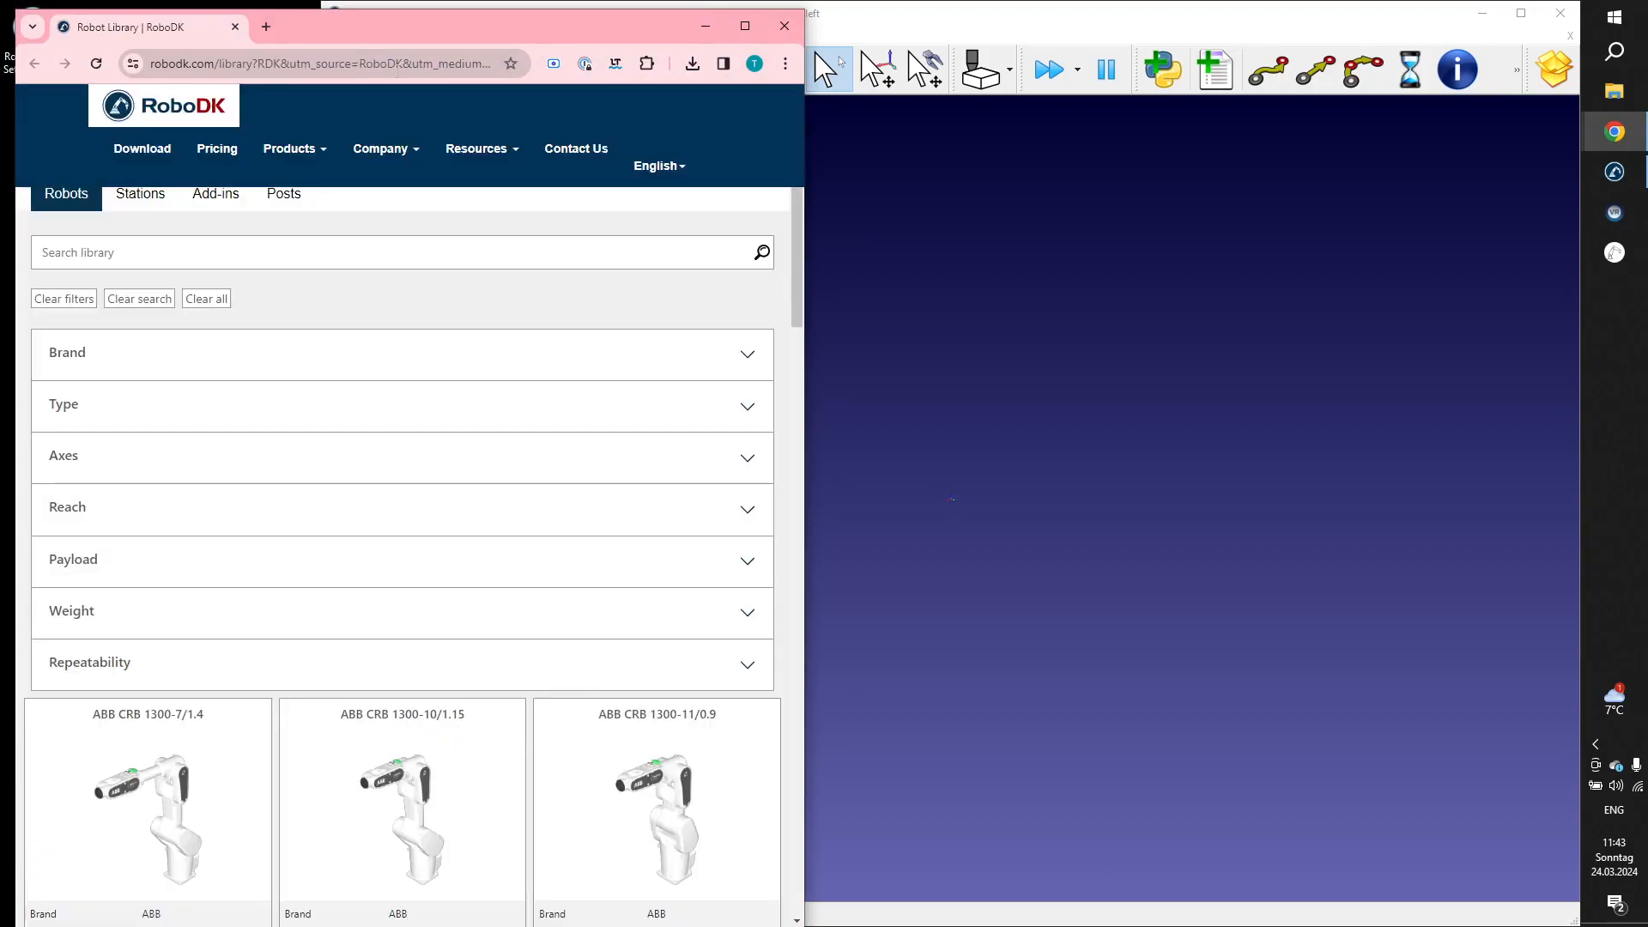
{"action": "double_click", "coordinate": [663, 30]}
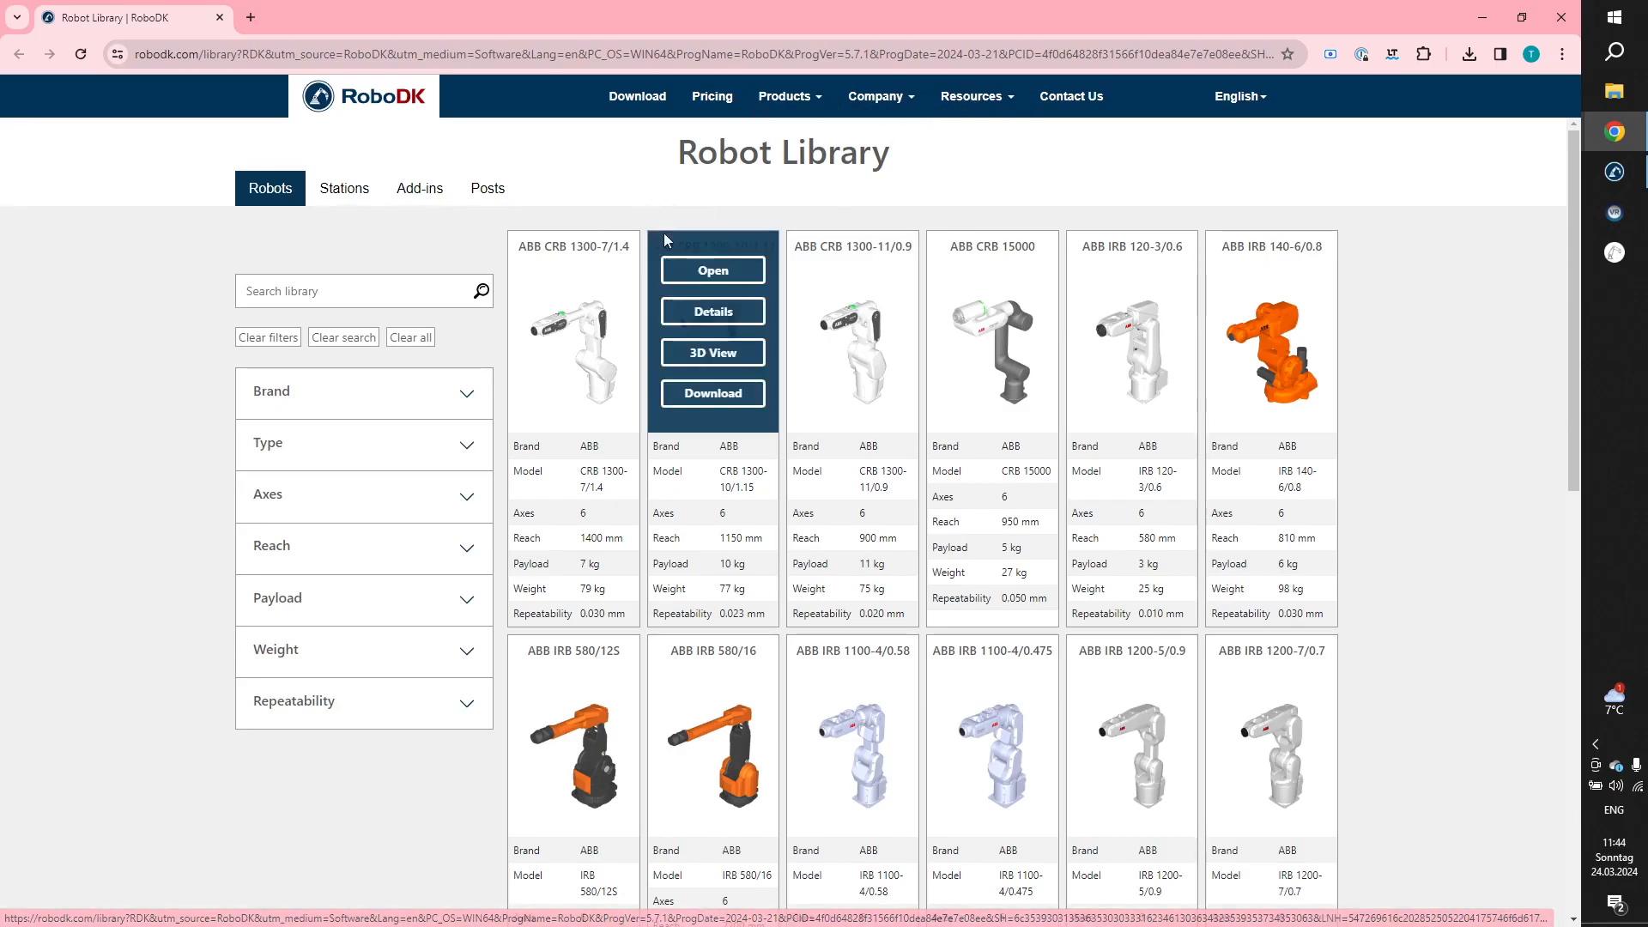
{"action": "left_click", "coordinate": [430, 288]}
{"action": "type", "text": "elite "}
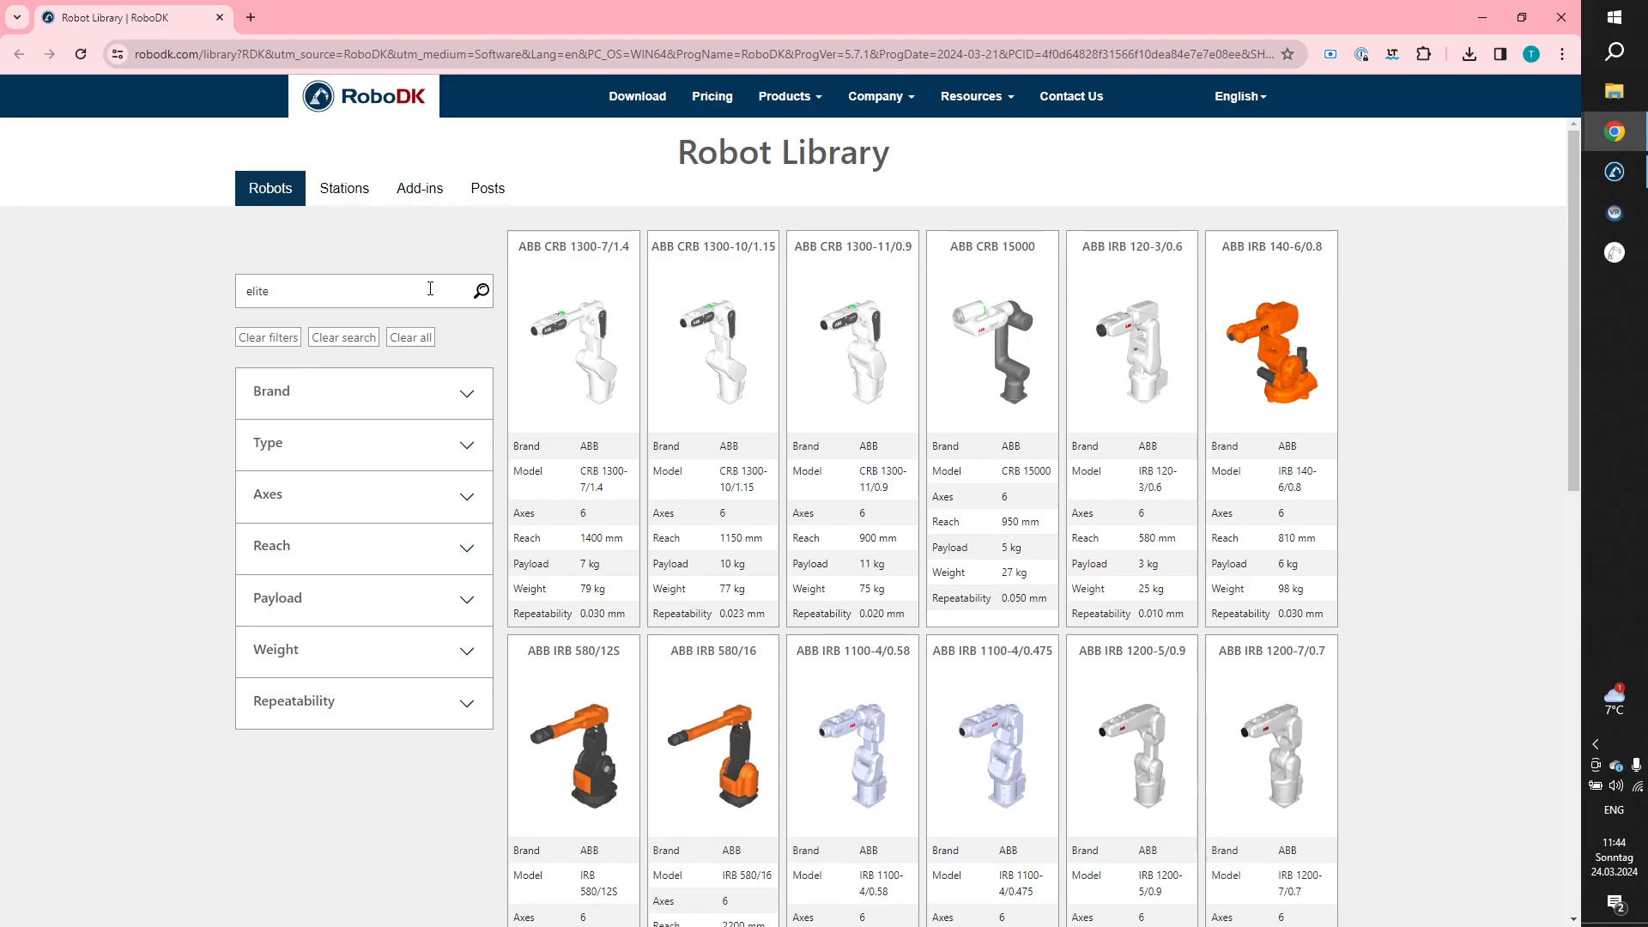
{"action": "type", "text": "robots"}
{"action": "key", "text": "Return"}
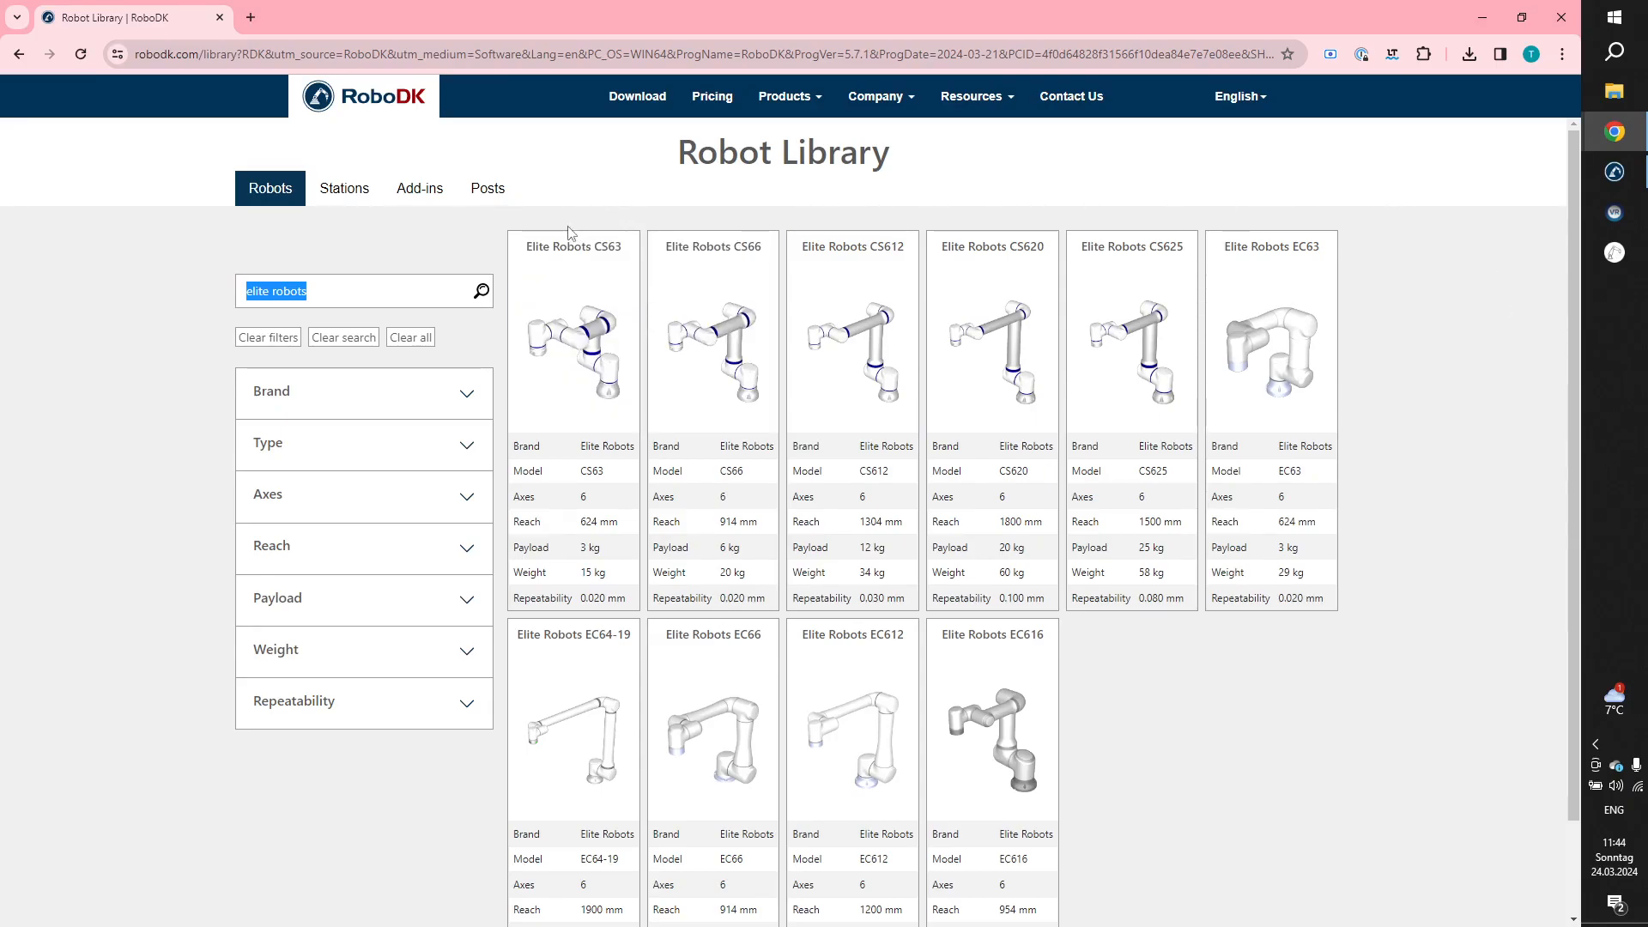
Load the Elite Robots CS63 from the library into the station and switch back to RoboDK.
{"action": "mouse_move", "coordinate": [574, 273]}
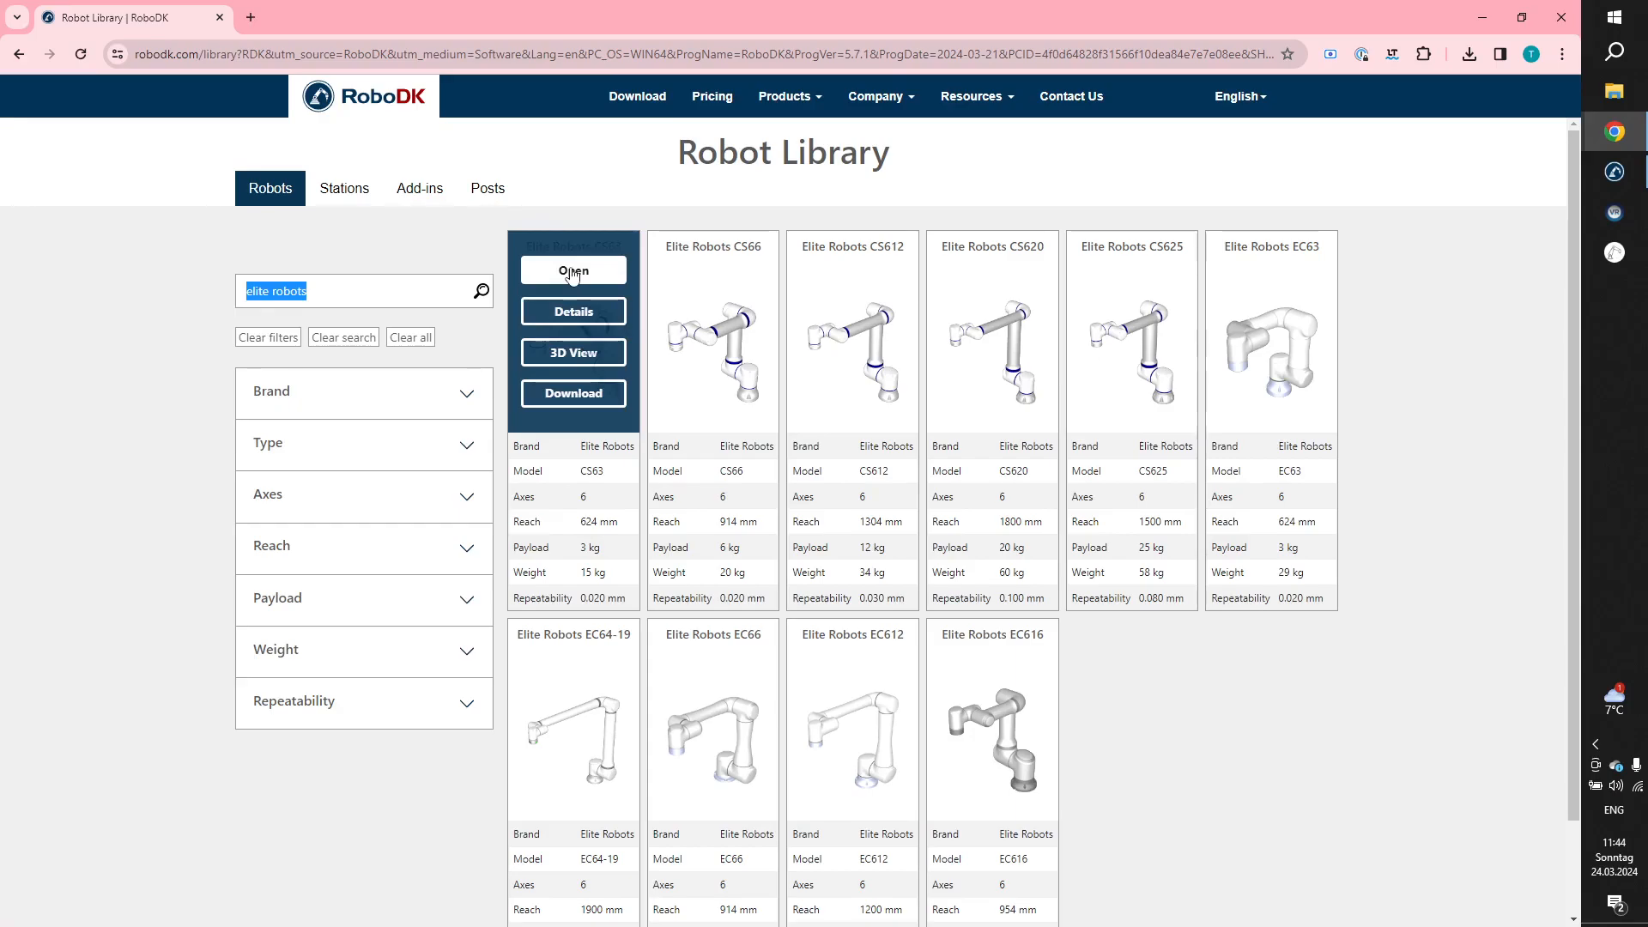
{"action": "left_click", "coordinate": [574, 273]}
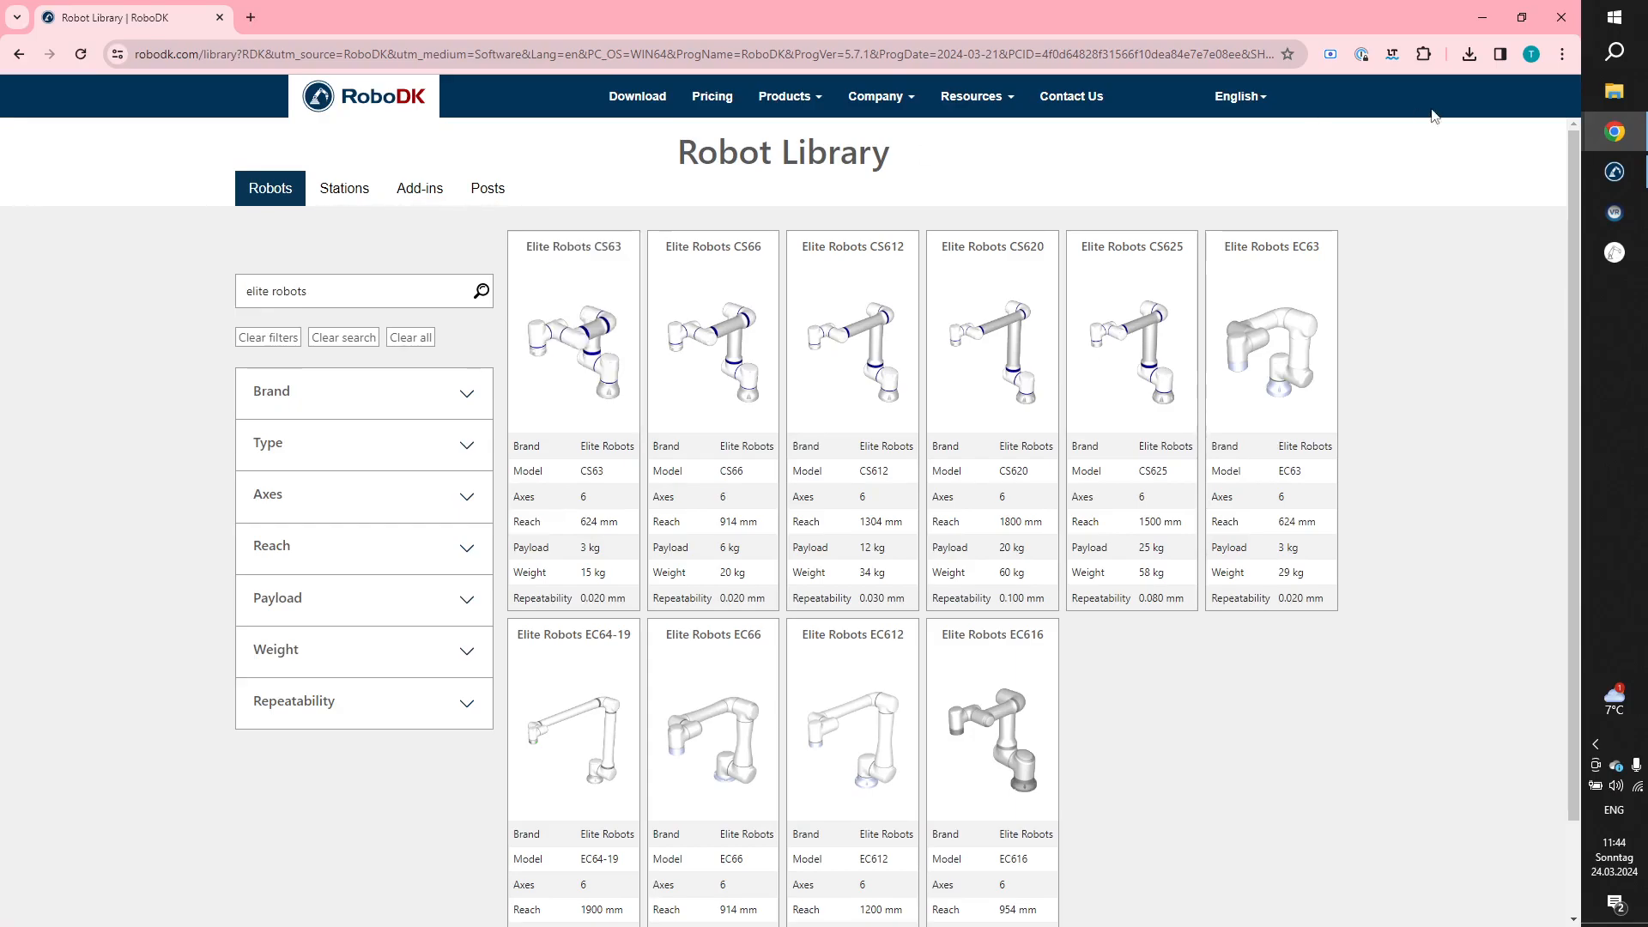
{"action": "left_click", "coordinate": [1623, 182]}
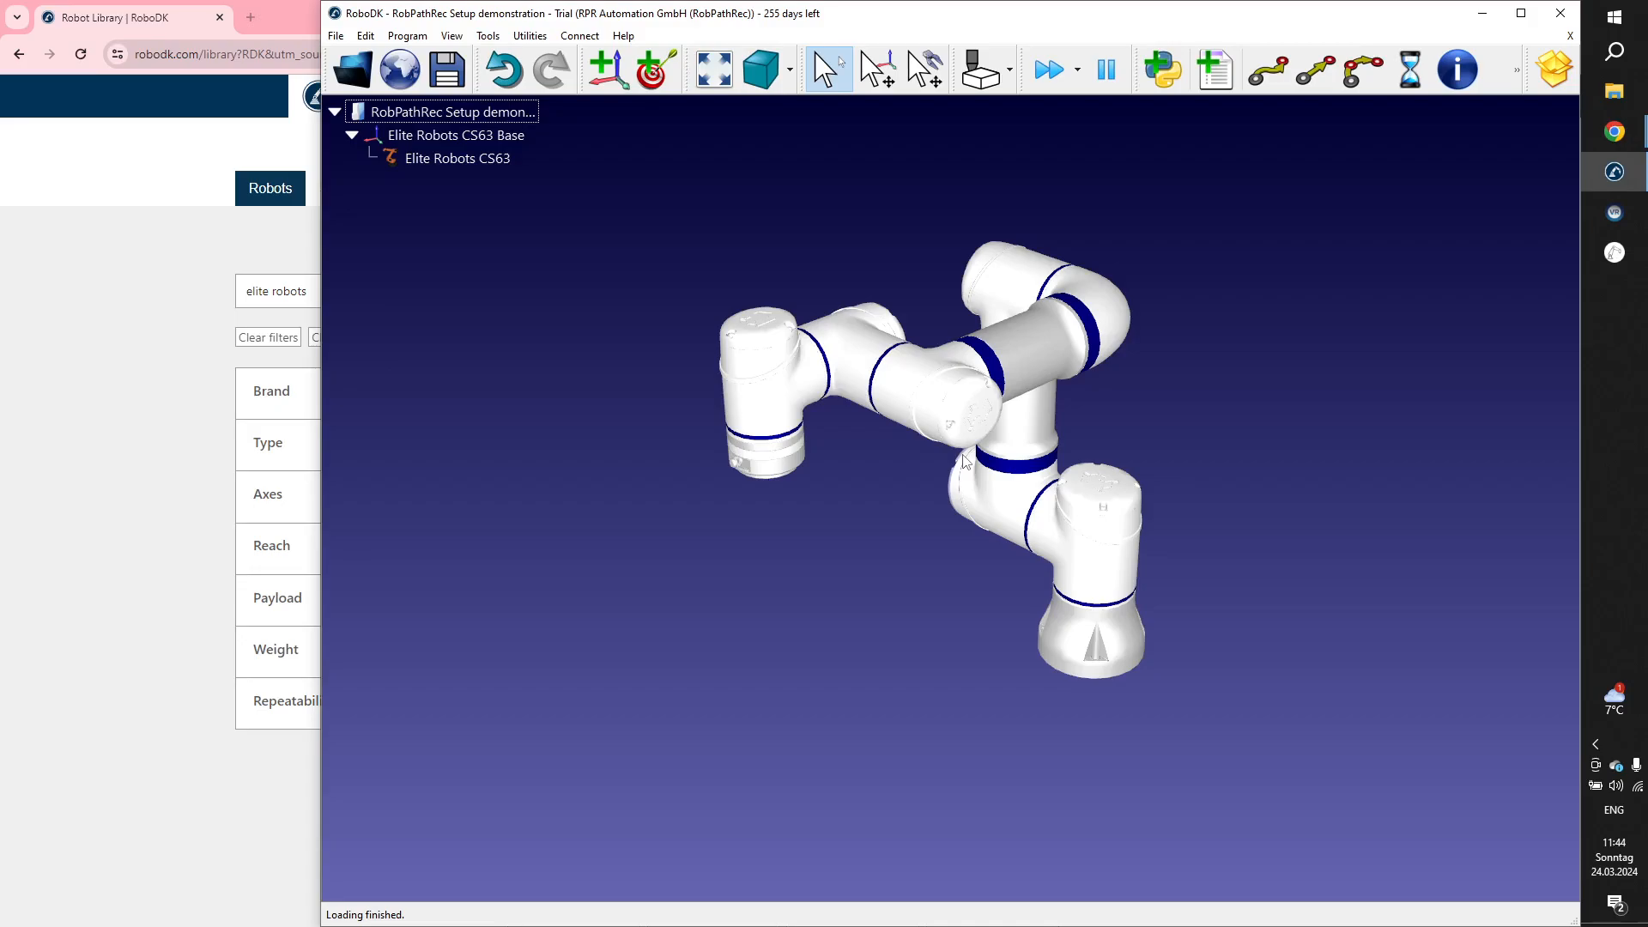
Return to the robot library in the browser, clear the search and filters, and browse the list of robot brands.
{"action": "left_click", "coordinate": [198, 456]}
{"action": "left_click_drag", "start_coordinate": [373, 289], "coordinate": [137, 288]}
{"action": "key", "text": "BackSpace"}
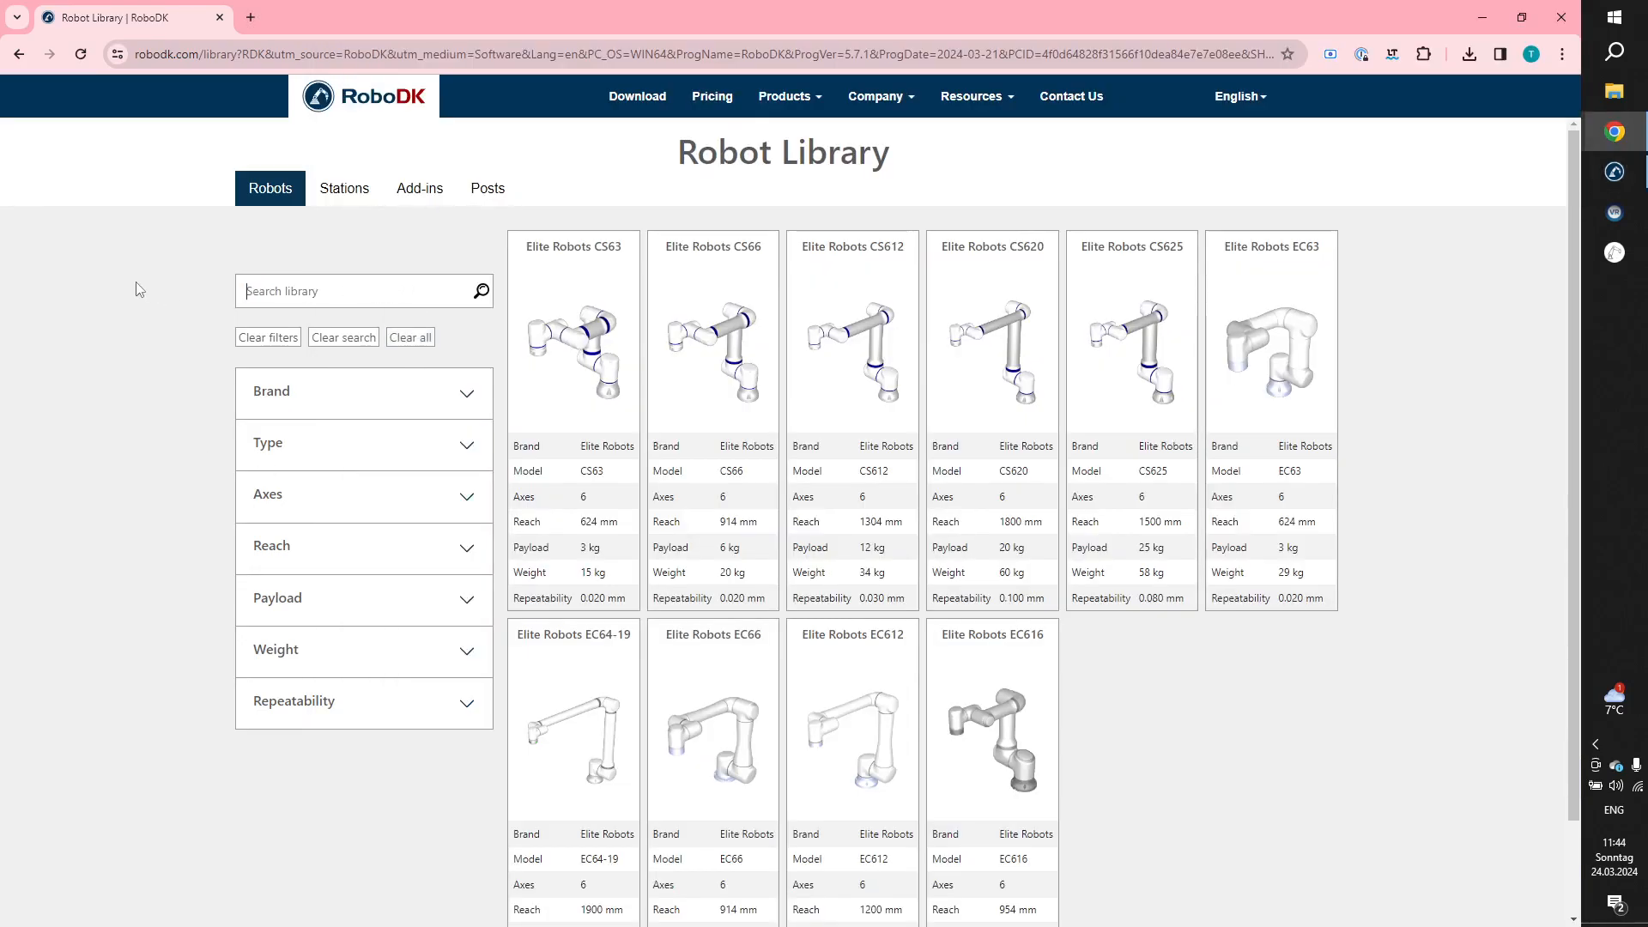
{"action": "left_click", "coordinate": [395, 388]}
{"action": "left_click_drag", "start_coordinate": [473, 464], "coordinate": [506, 362]}
{"action": "left_click", "coordinate": [262, 332]}
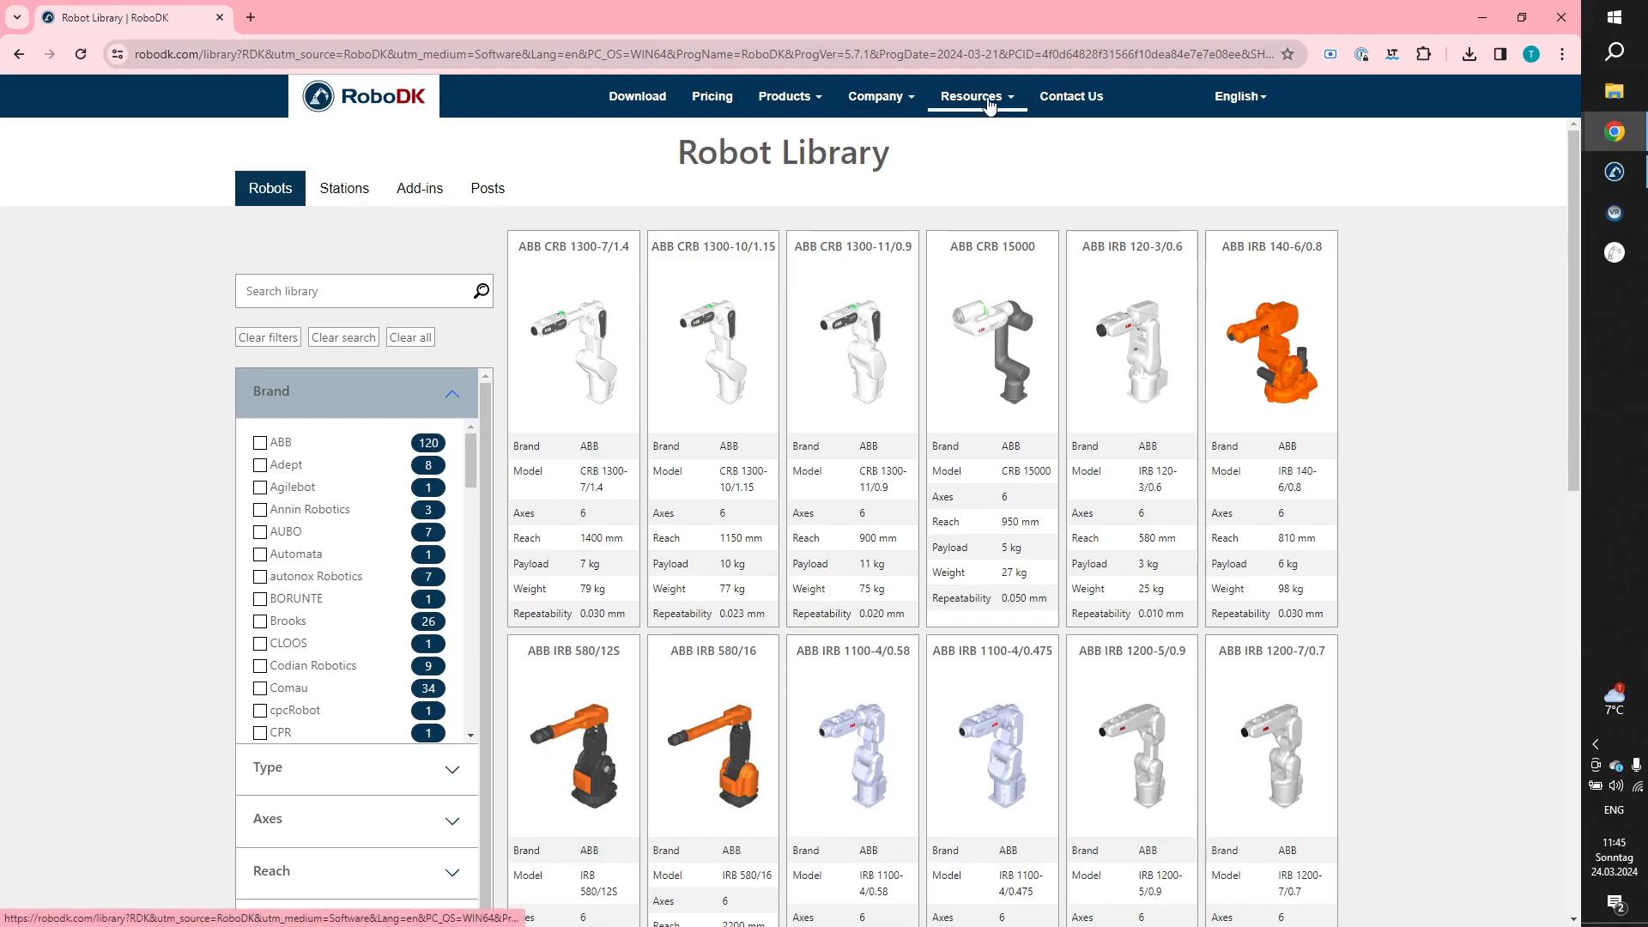
Look through the library's Stations and Add-ins sections and expand the add-ins' Publisher filter.
{"action": "mouse_move", "coordinate": [985, 102]}
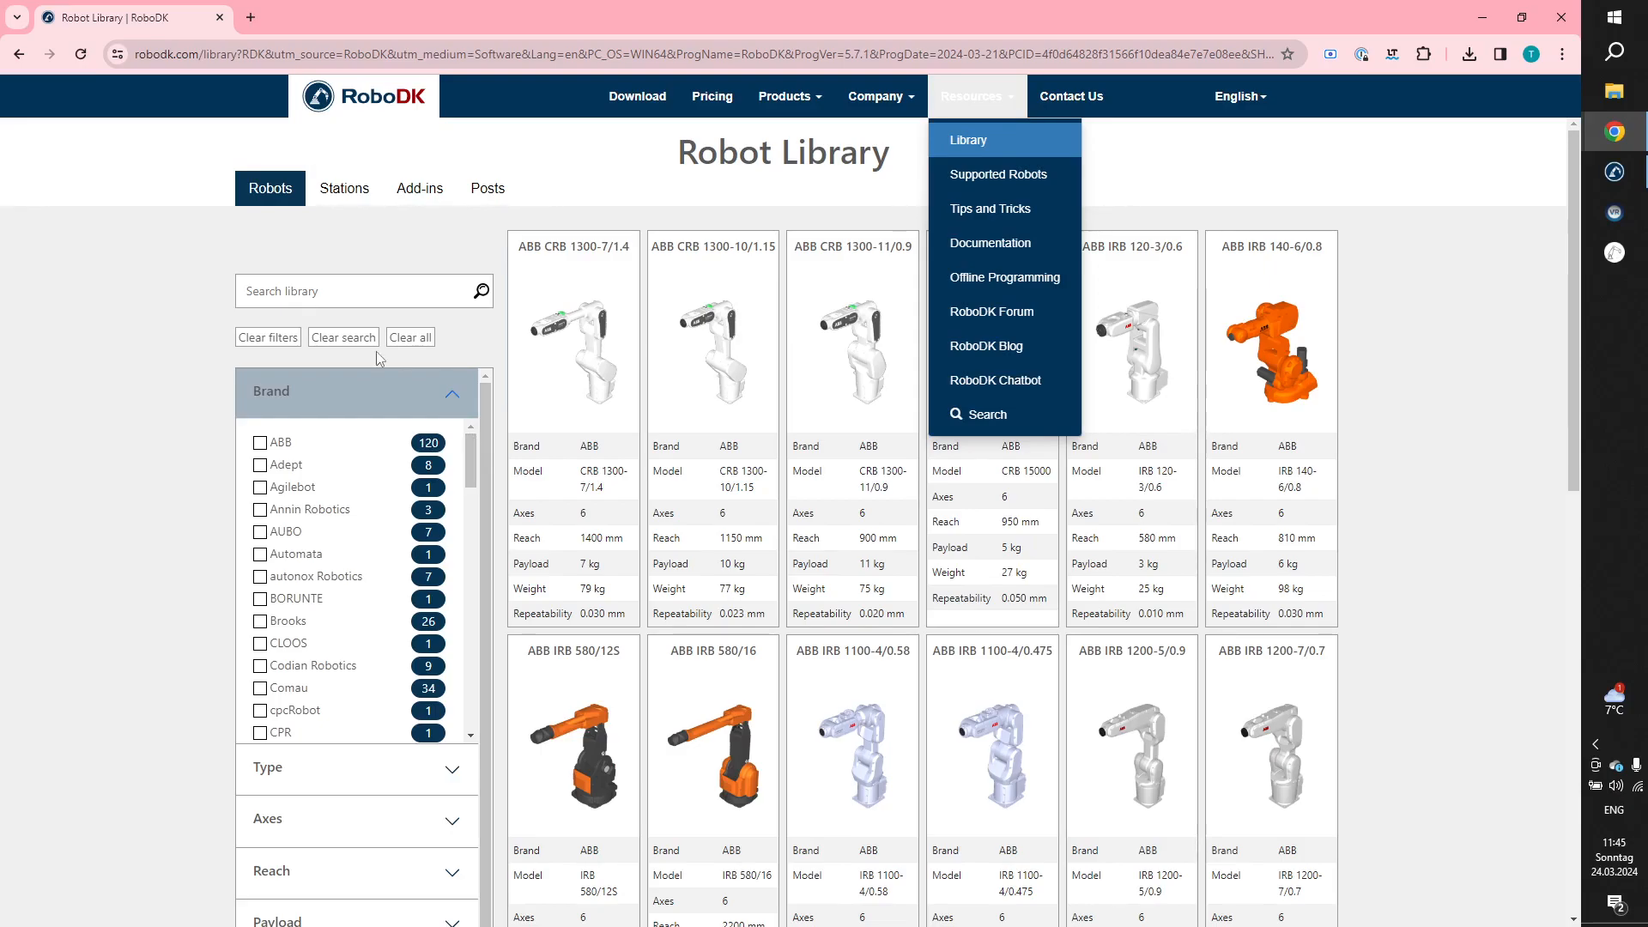
{"action": "left_click", "coordinate": [336, 197]}
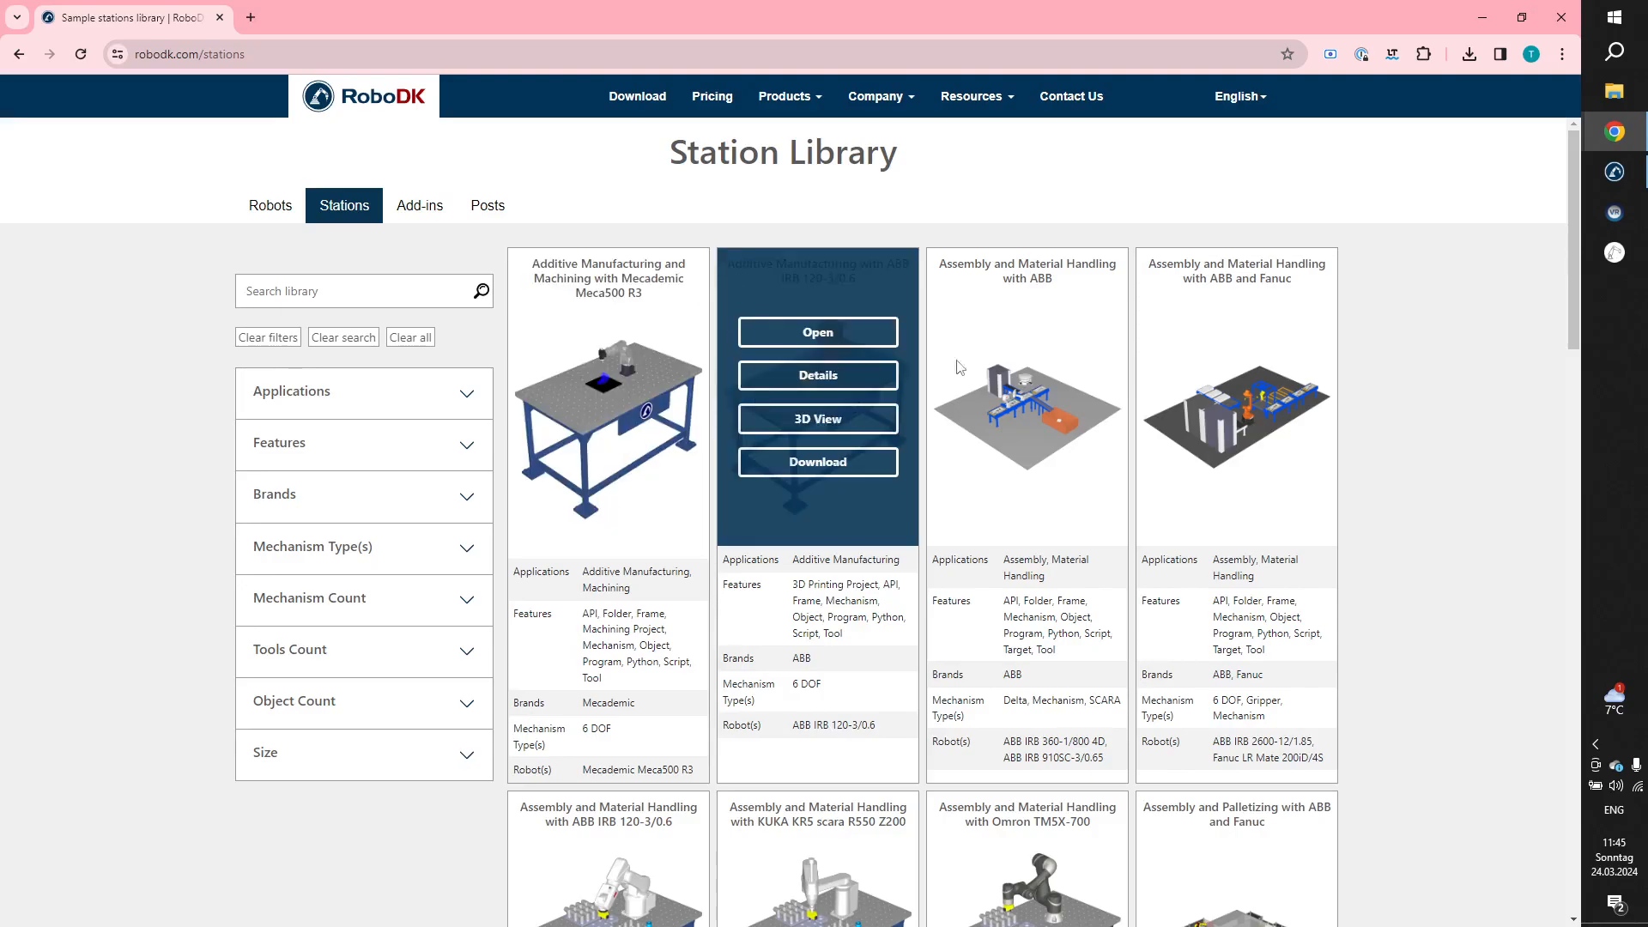
{"action": "left_click", "coordinate": [429, 209]}
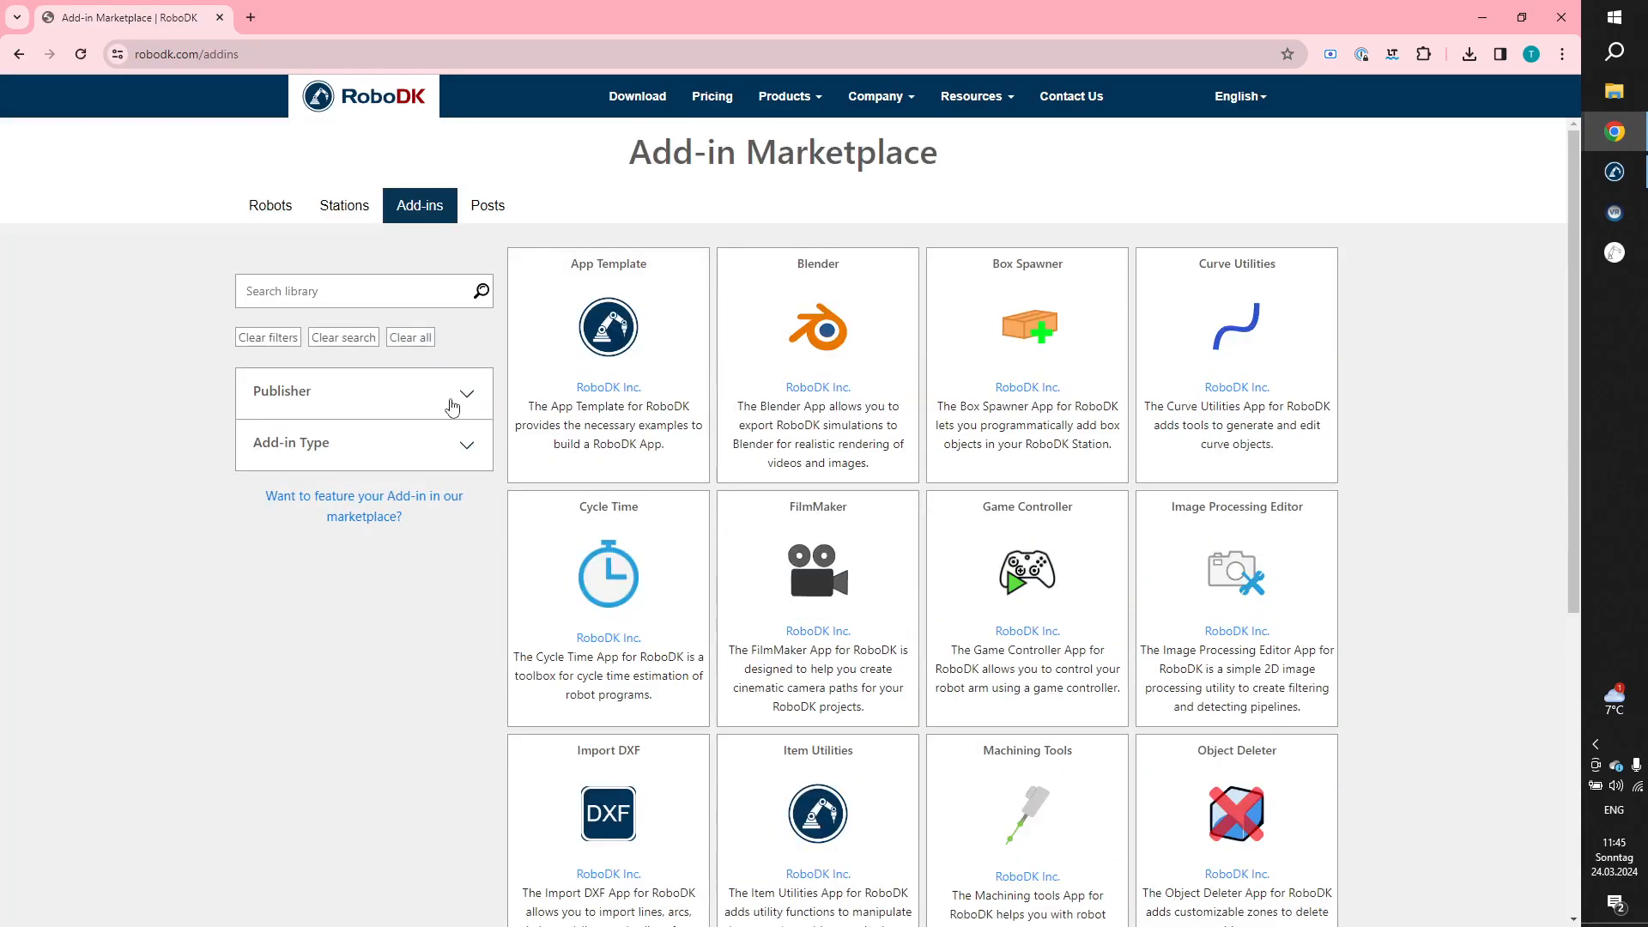
{"action": "left_click", "coordinate": [459, 389]}
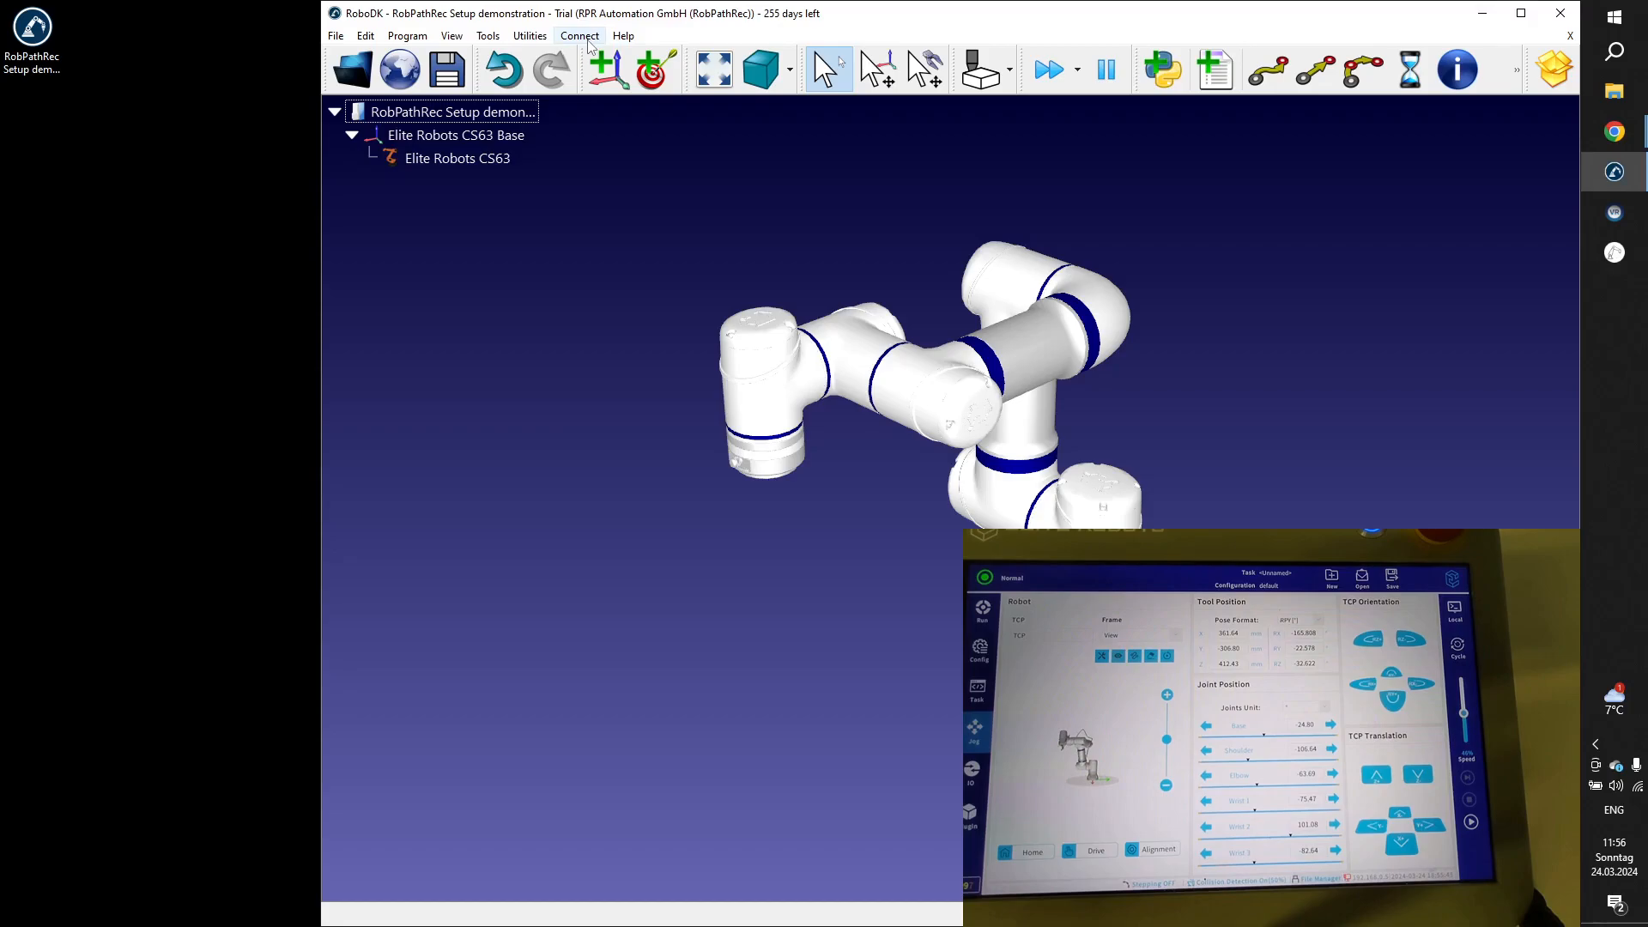
Open the robot connection settings for the Elite Robots CS63 in RoboDK and look at the other available connection commands.
{"action": "right_click", "coordinate": [458, 159]}
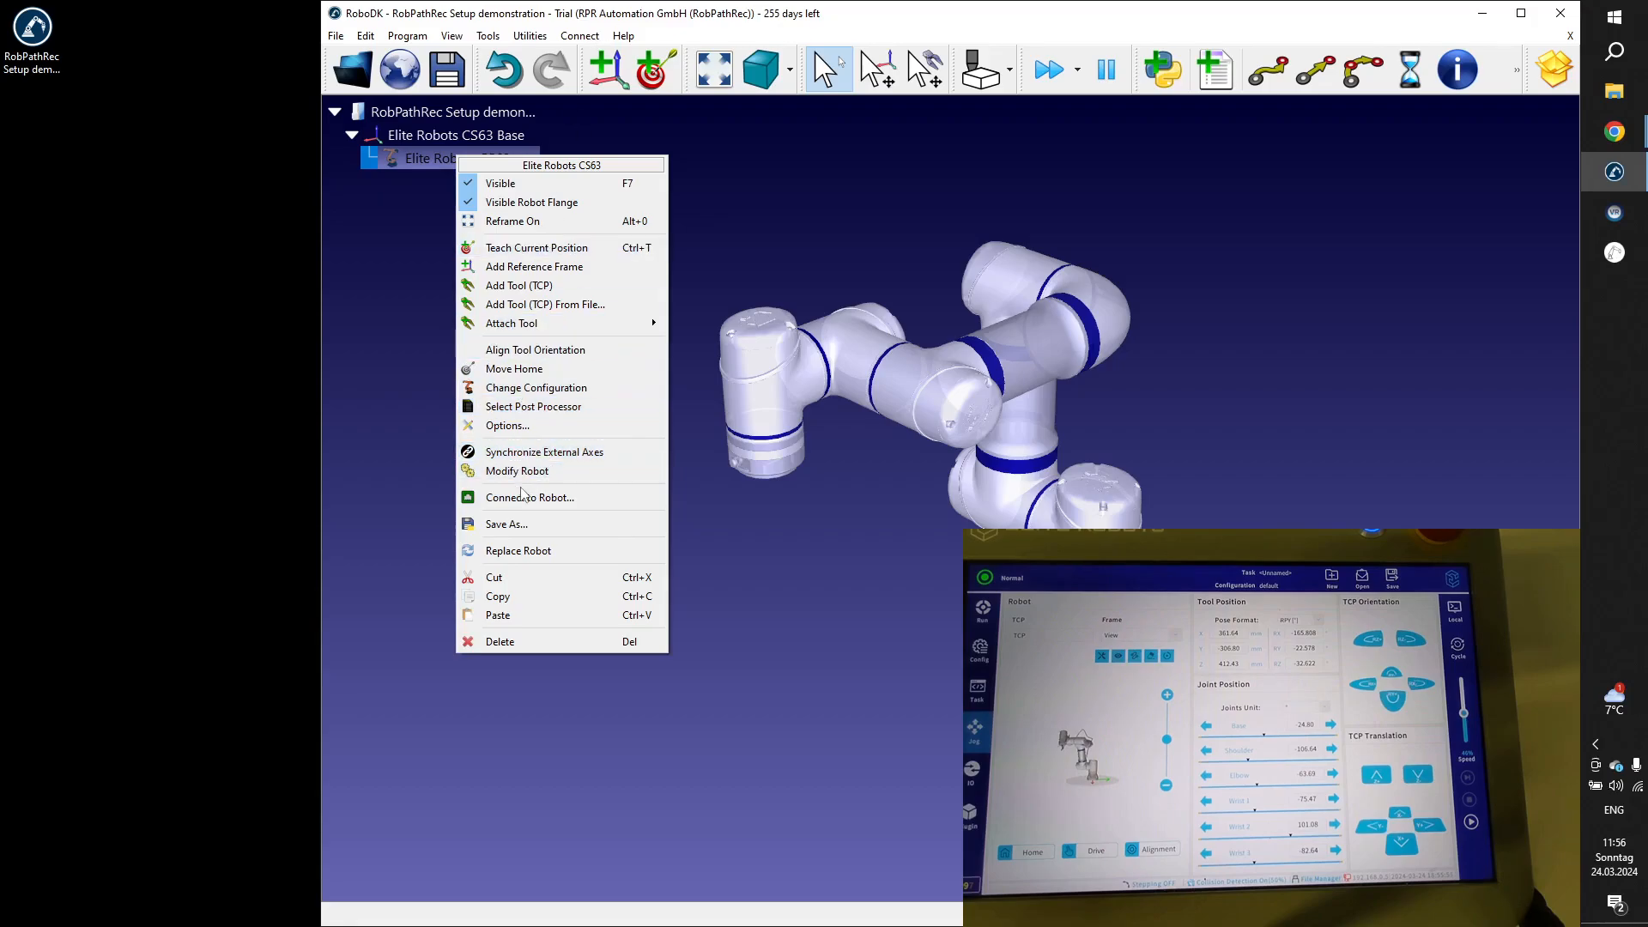
{"action": "left_click", "coordinate": [522, 497]}
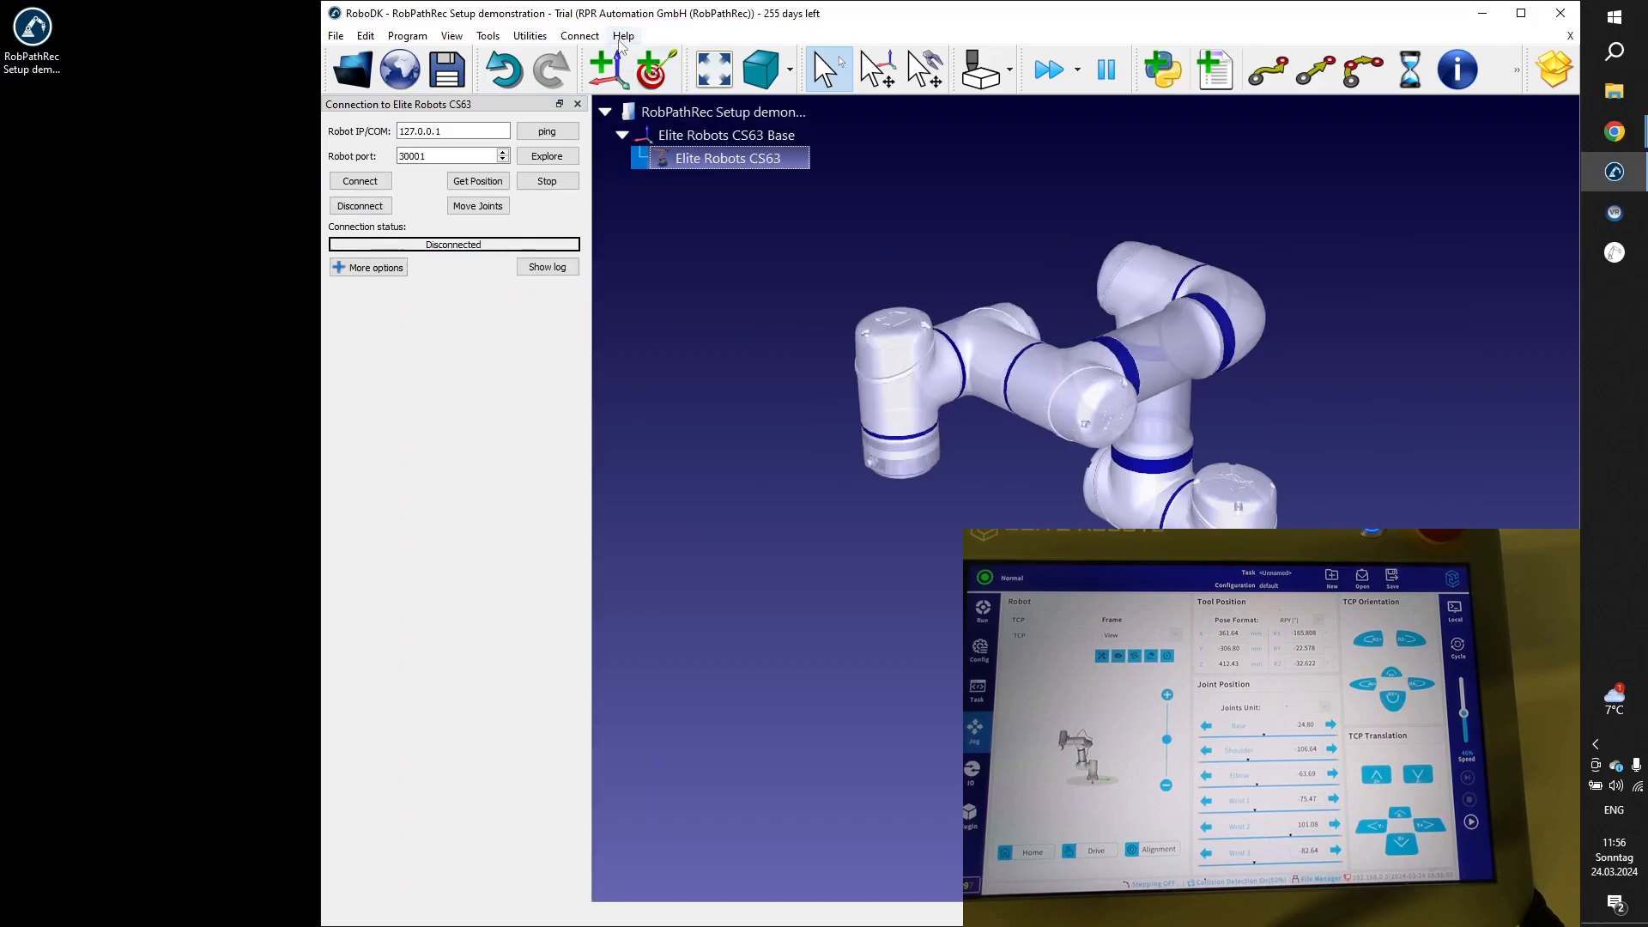
{"action": "left_click", "coordinate": [580, 36]}
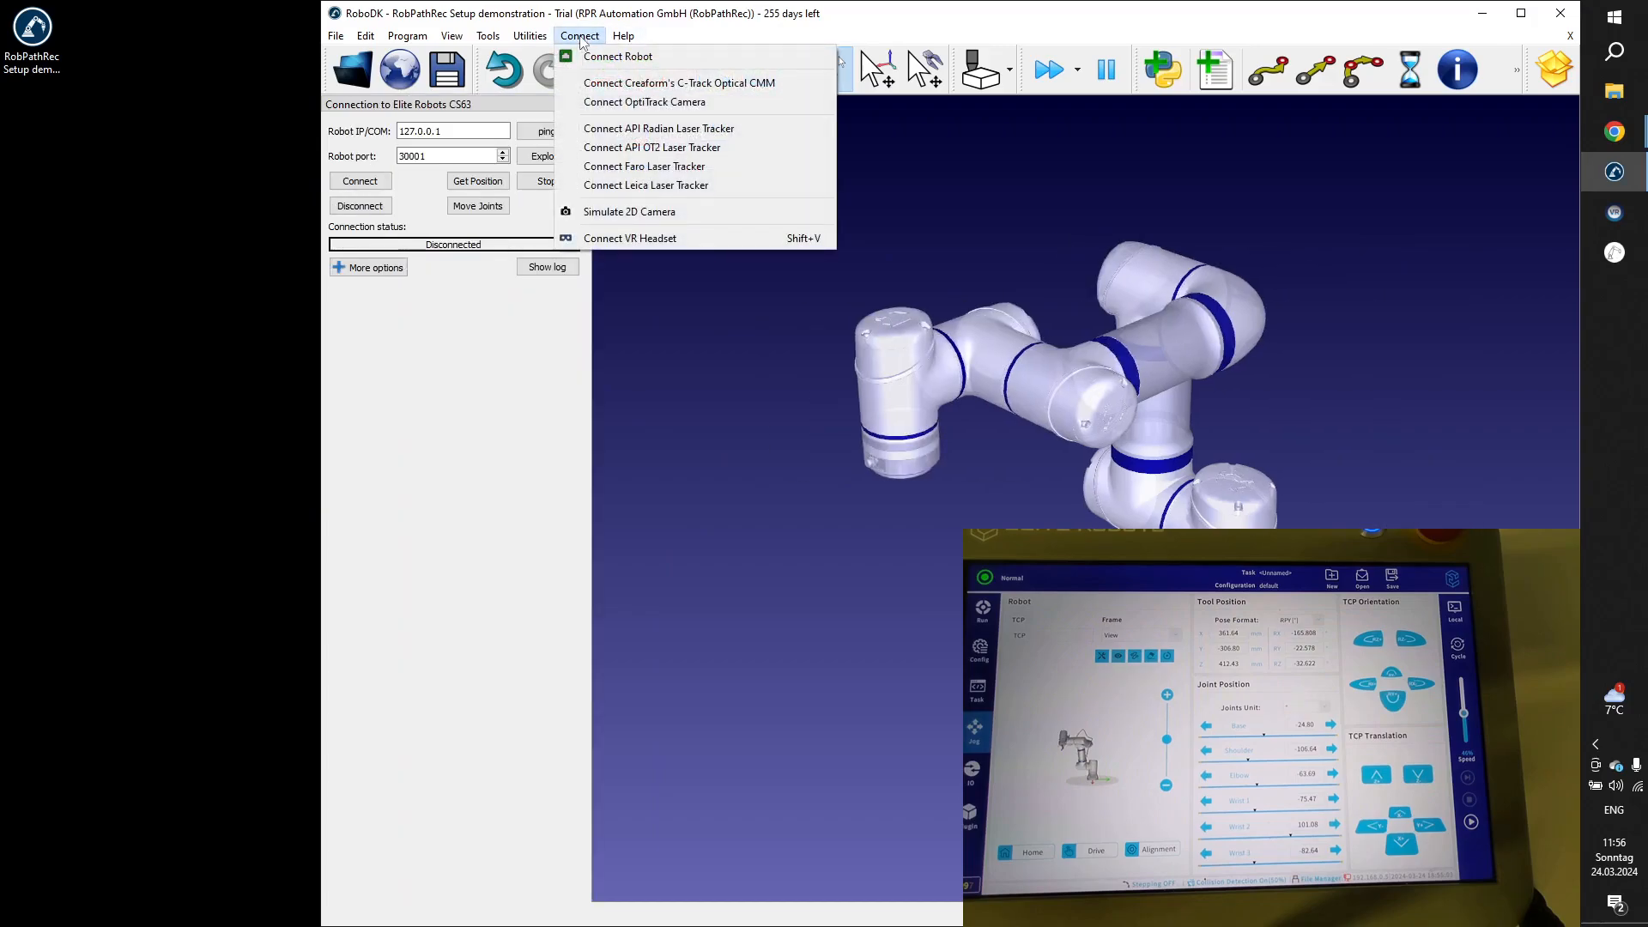
{"action": "left_click", "coordinate": [700, 41]}
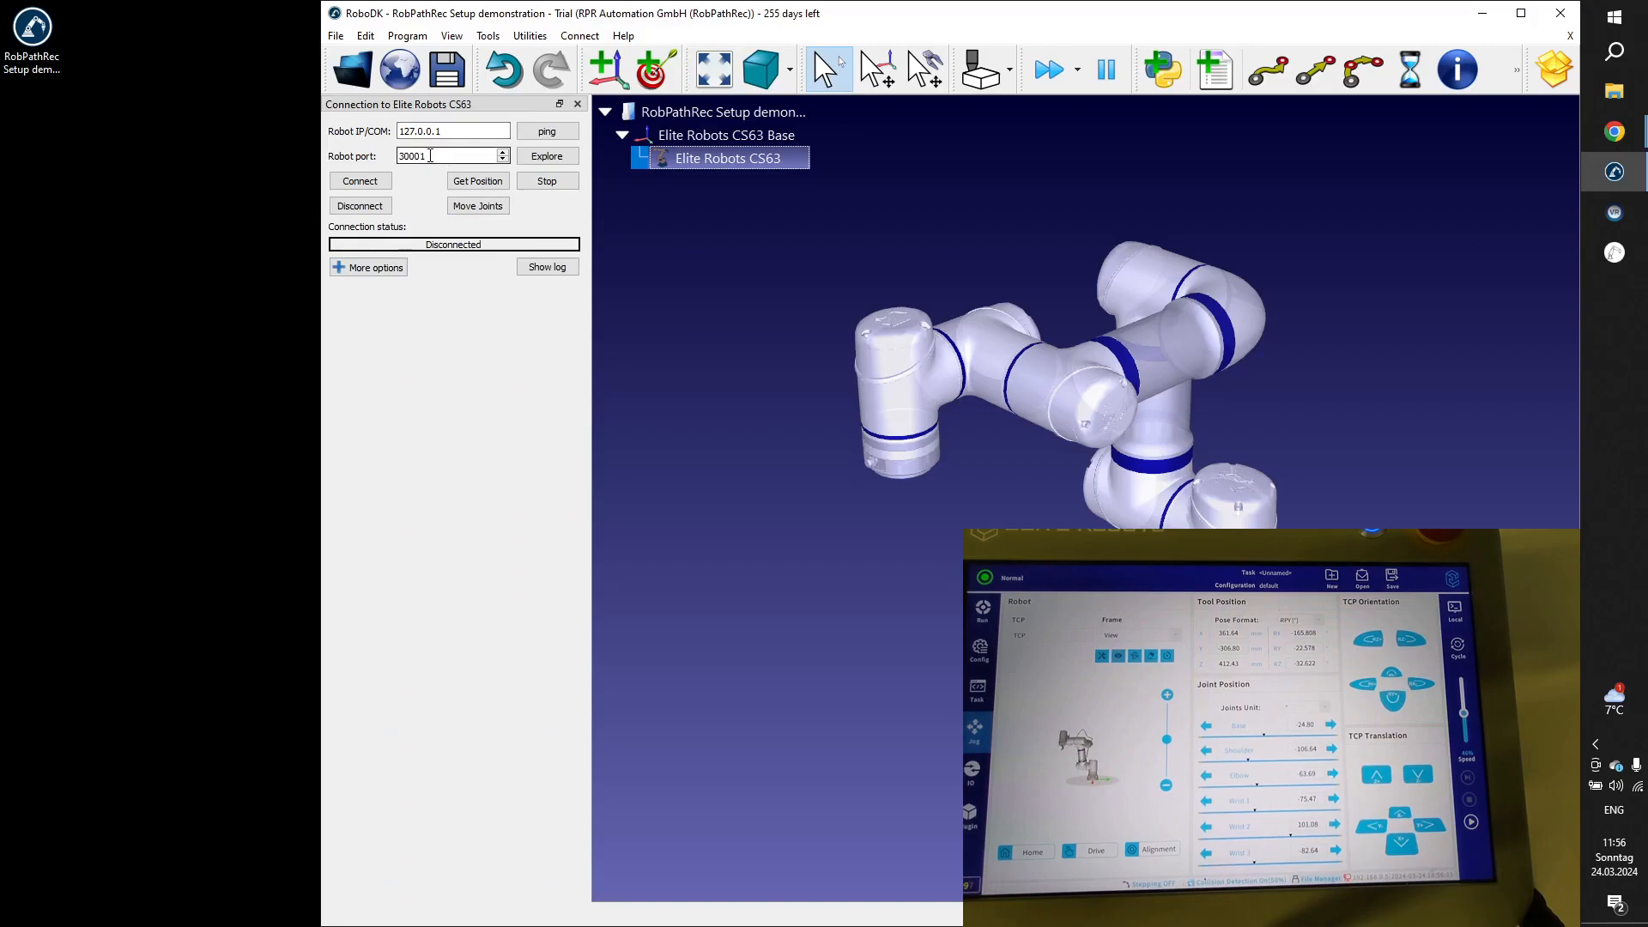
Expand the additional connection options, choose EliteRobotsDriverCS.py as the robot driver, and place the cursor in the robot IP field.
{"action": "left_click", "coordinate": [374, 268]}
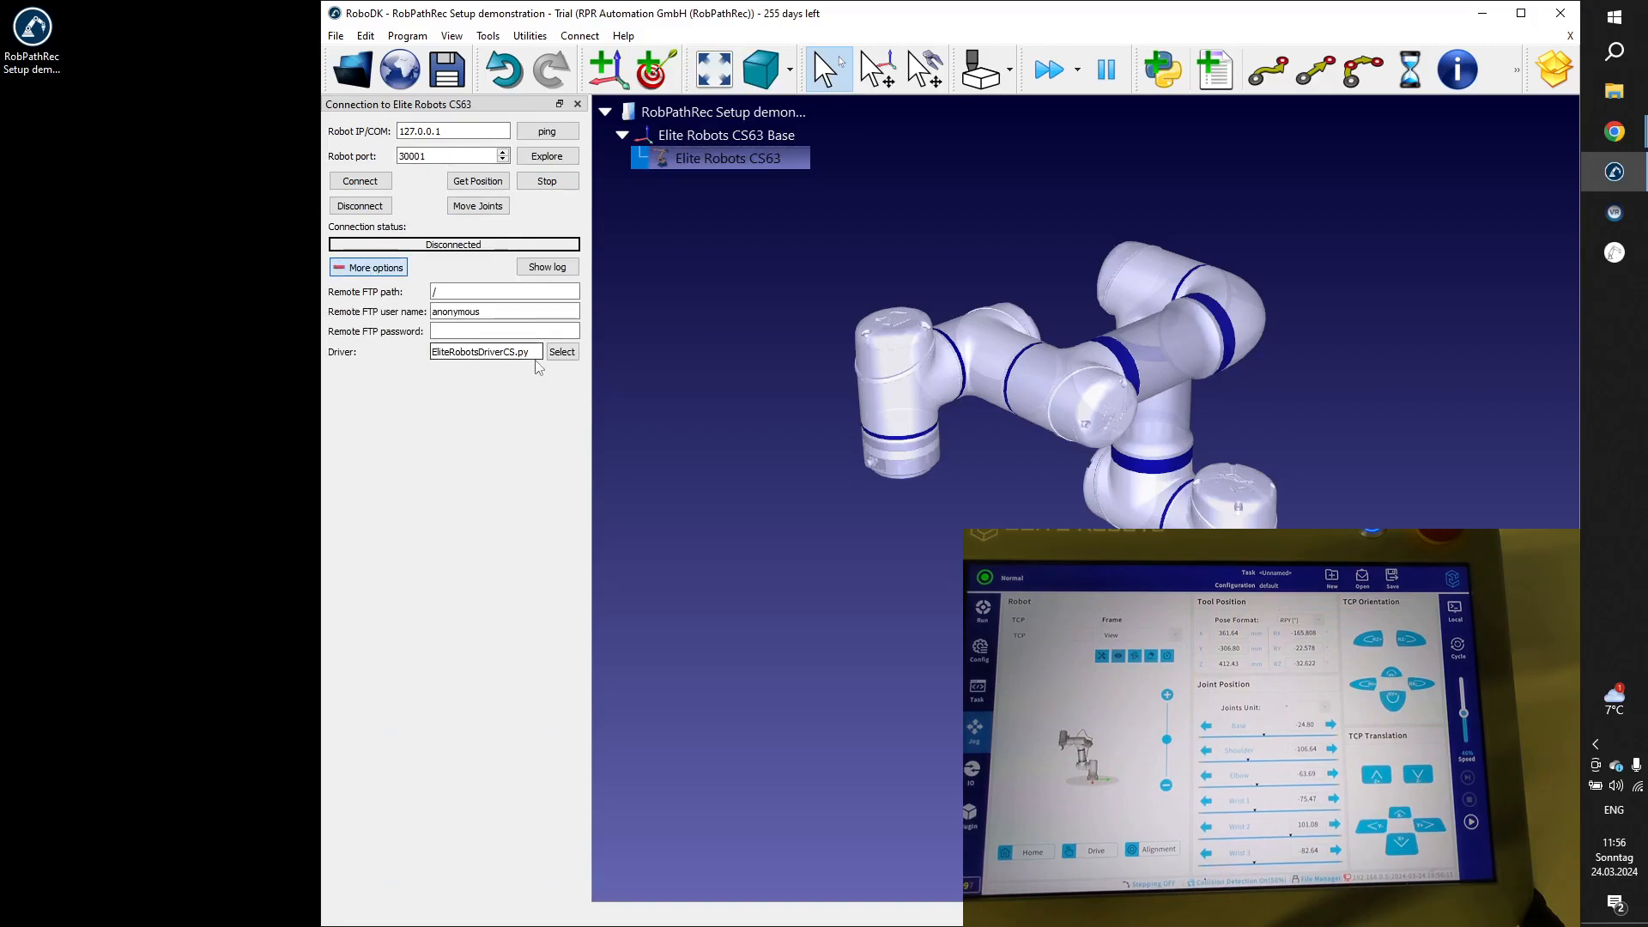
{"action": "left_click", "coordinate": [561, 351]}
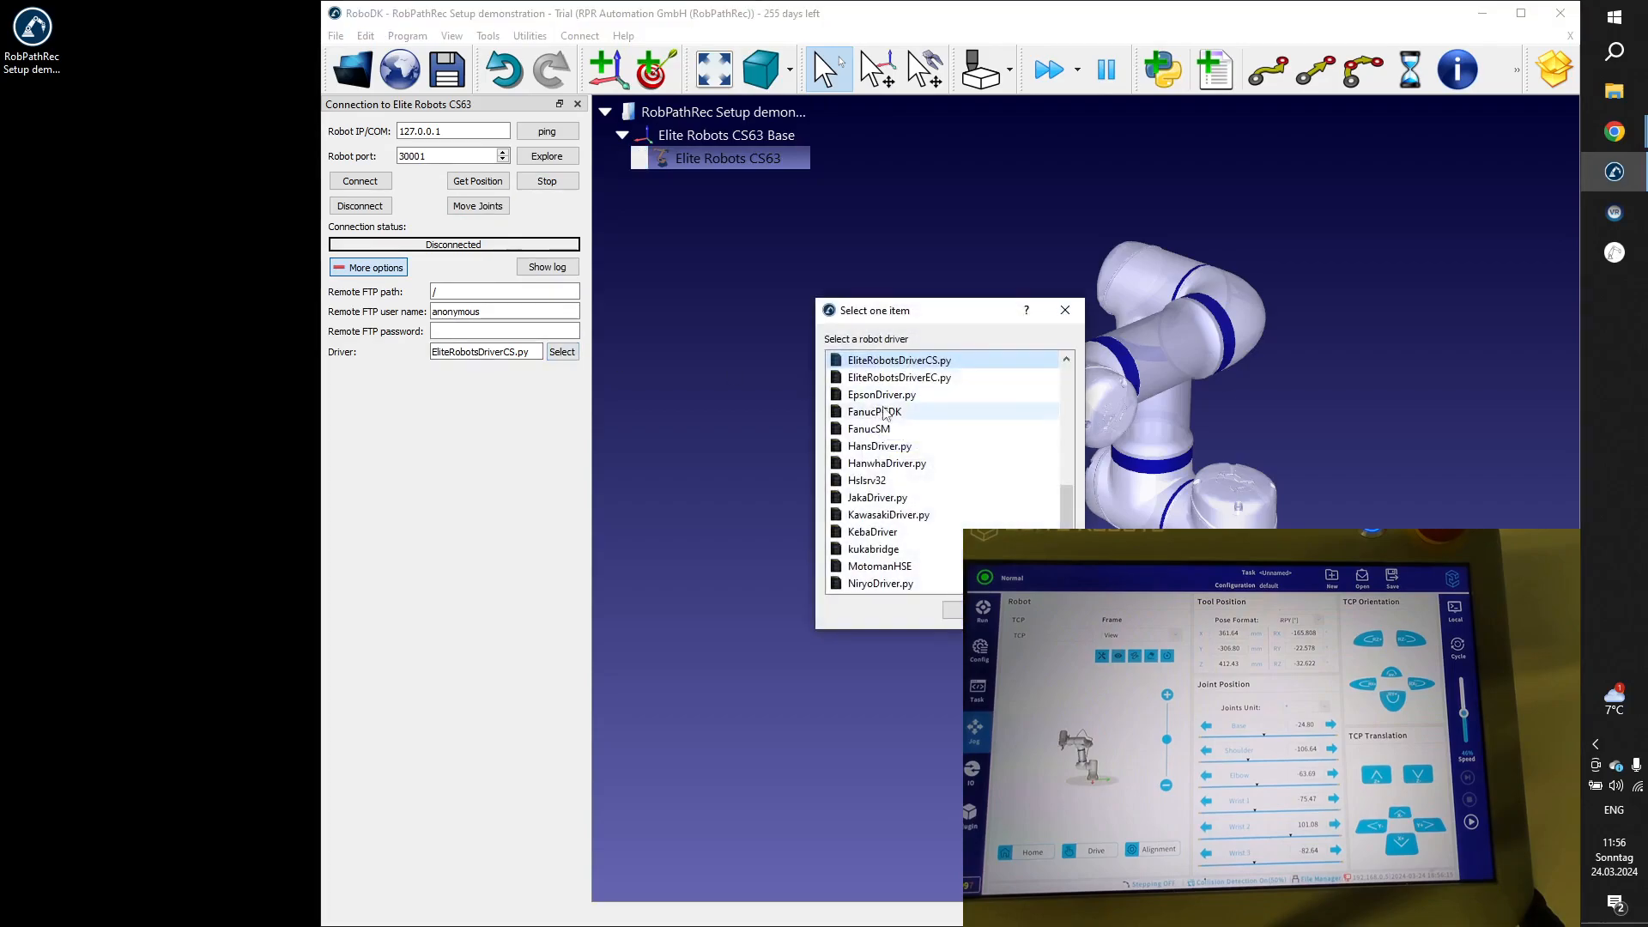
{"action": "double_click", "coordinate": [917, 367]}
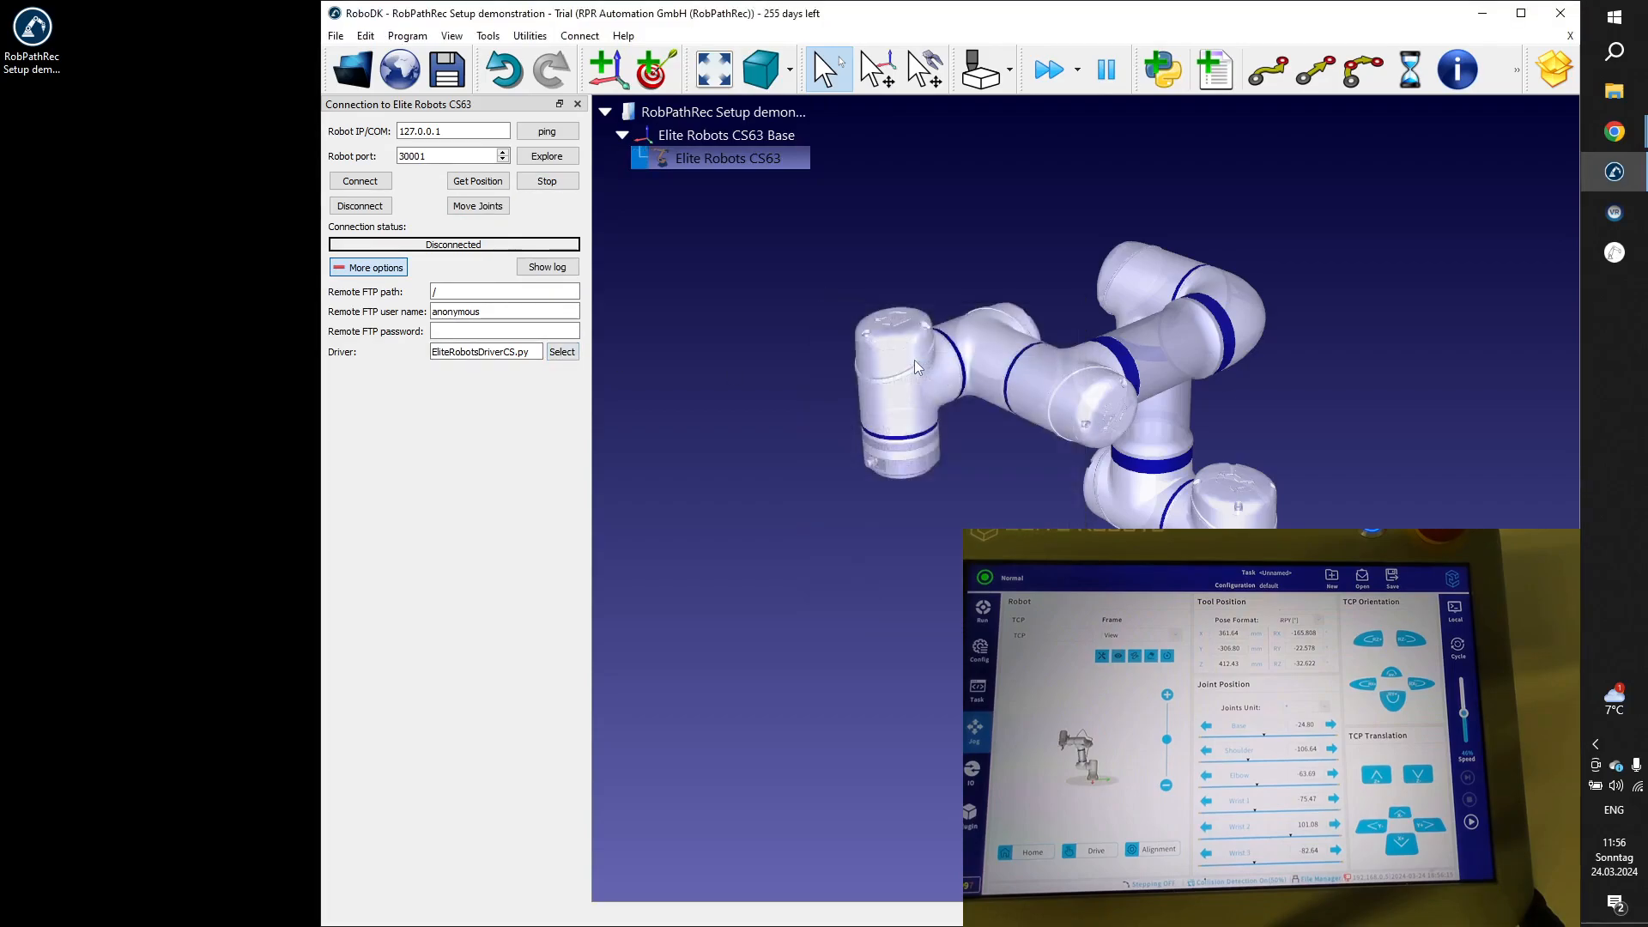
{"action": "left_click", "coordinate": [471, 131]}
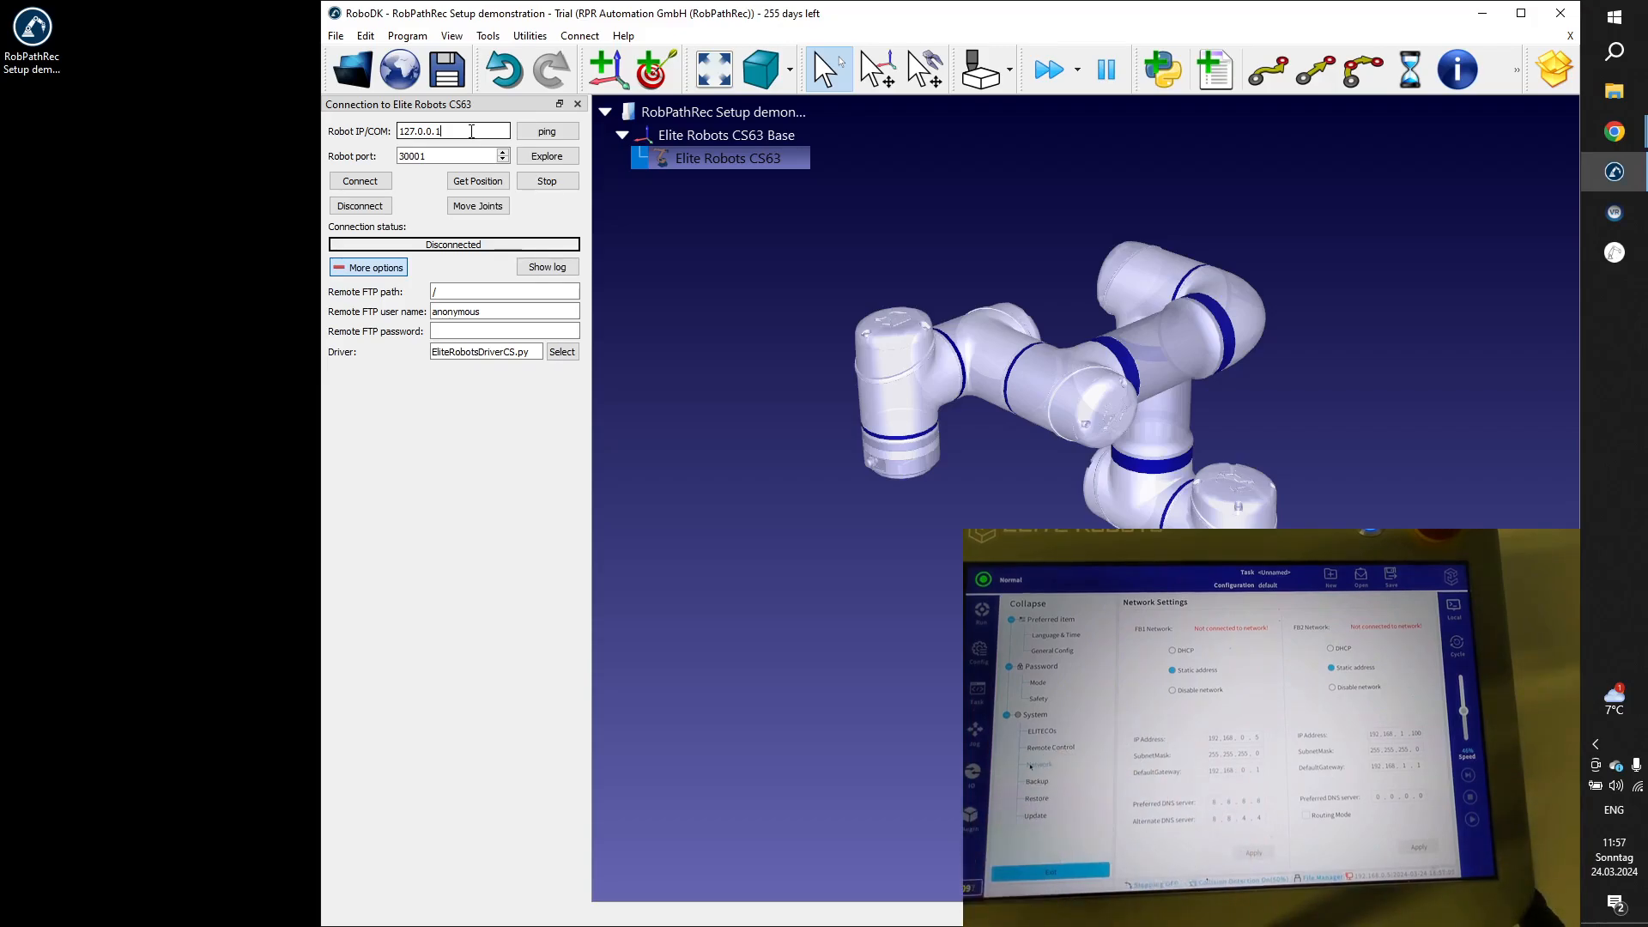
{"action": "left_click", "coordinate": [472, 132]}
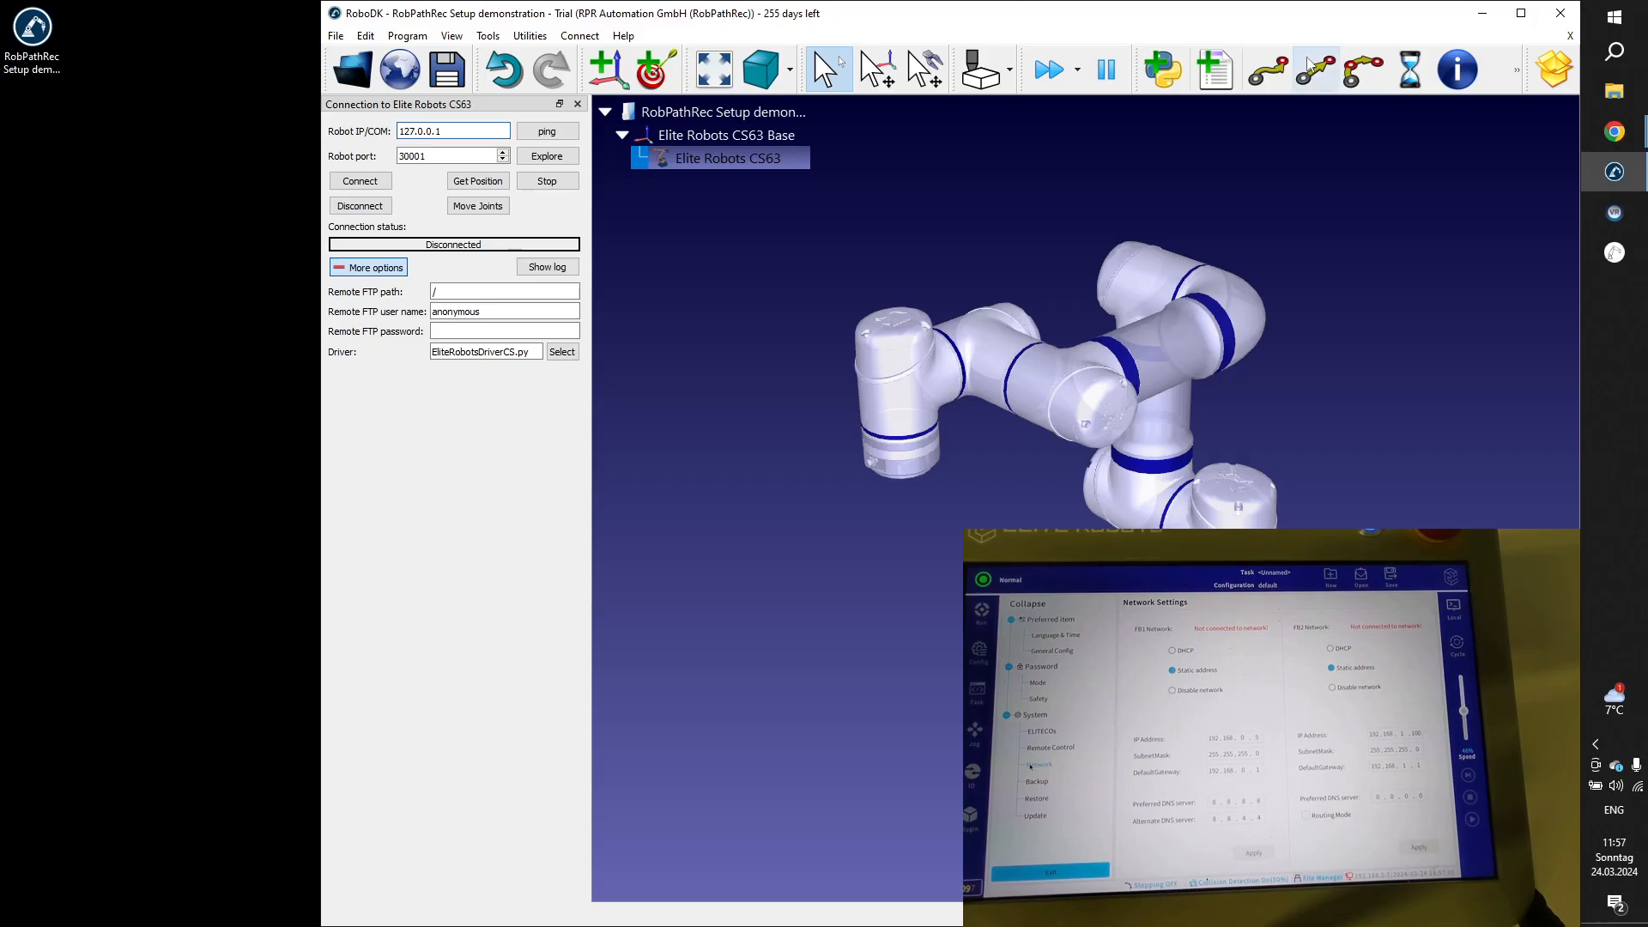
Switch to Windows Settings and open the IP settings of the unidentified Ethernet network for editing.
{"action": "left_click", "coordinate": [1629, 24]}
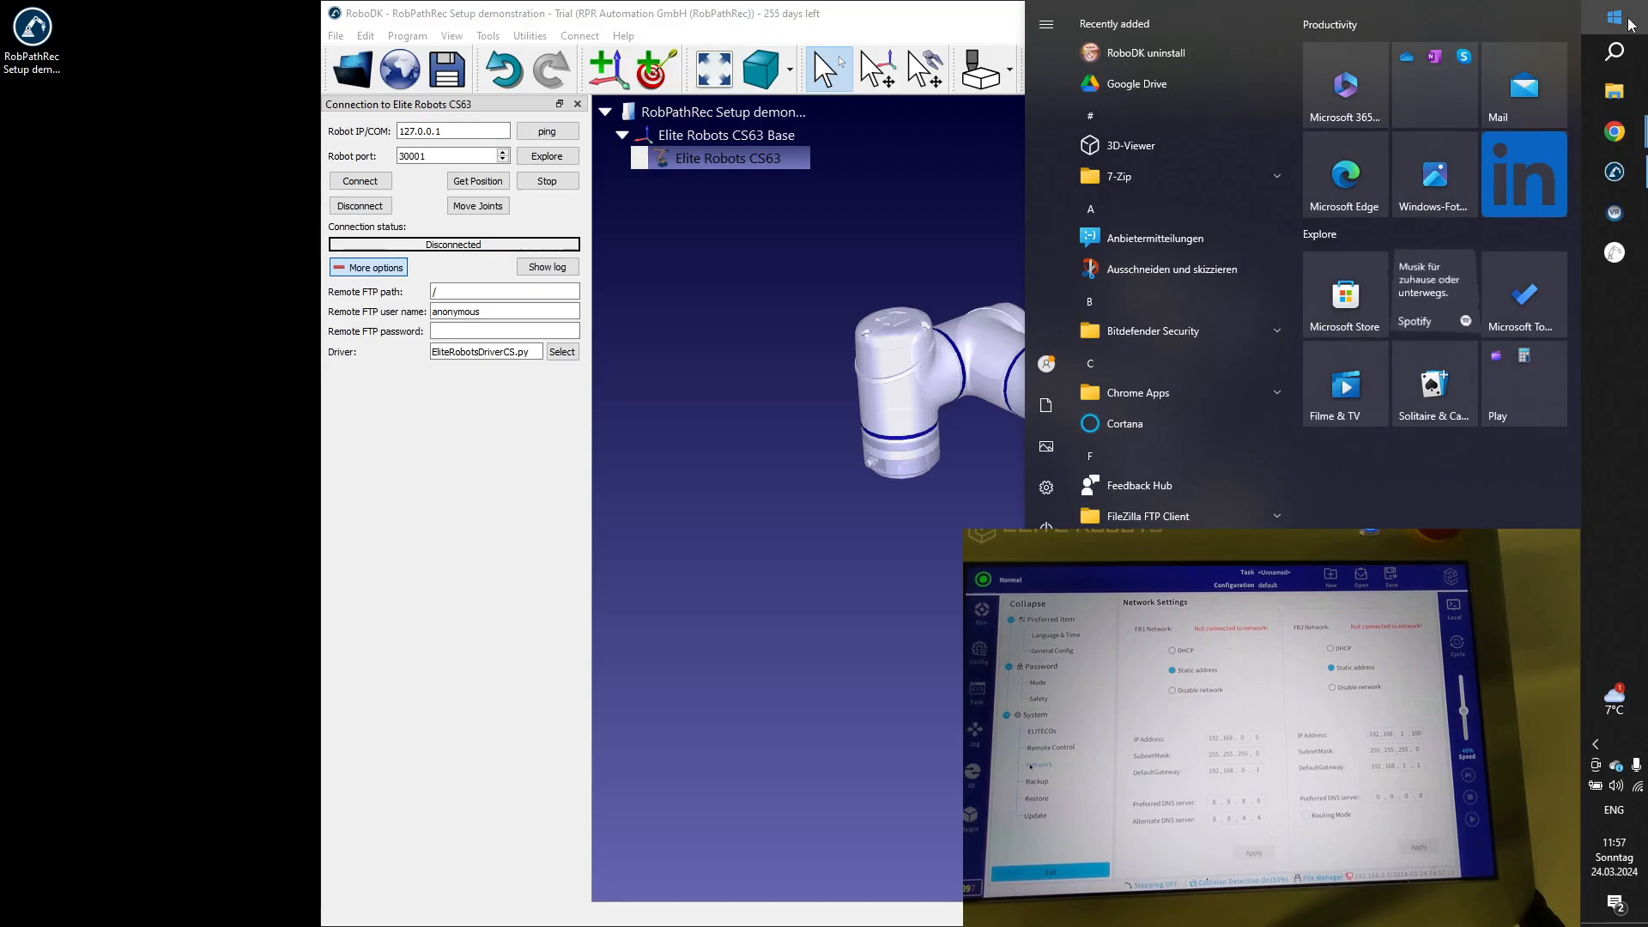
{"action": "type", "text": "settin"}
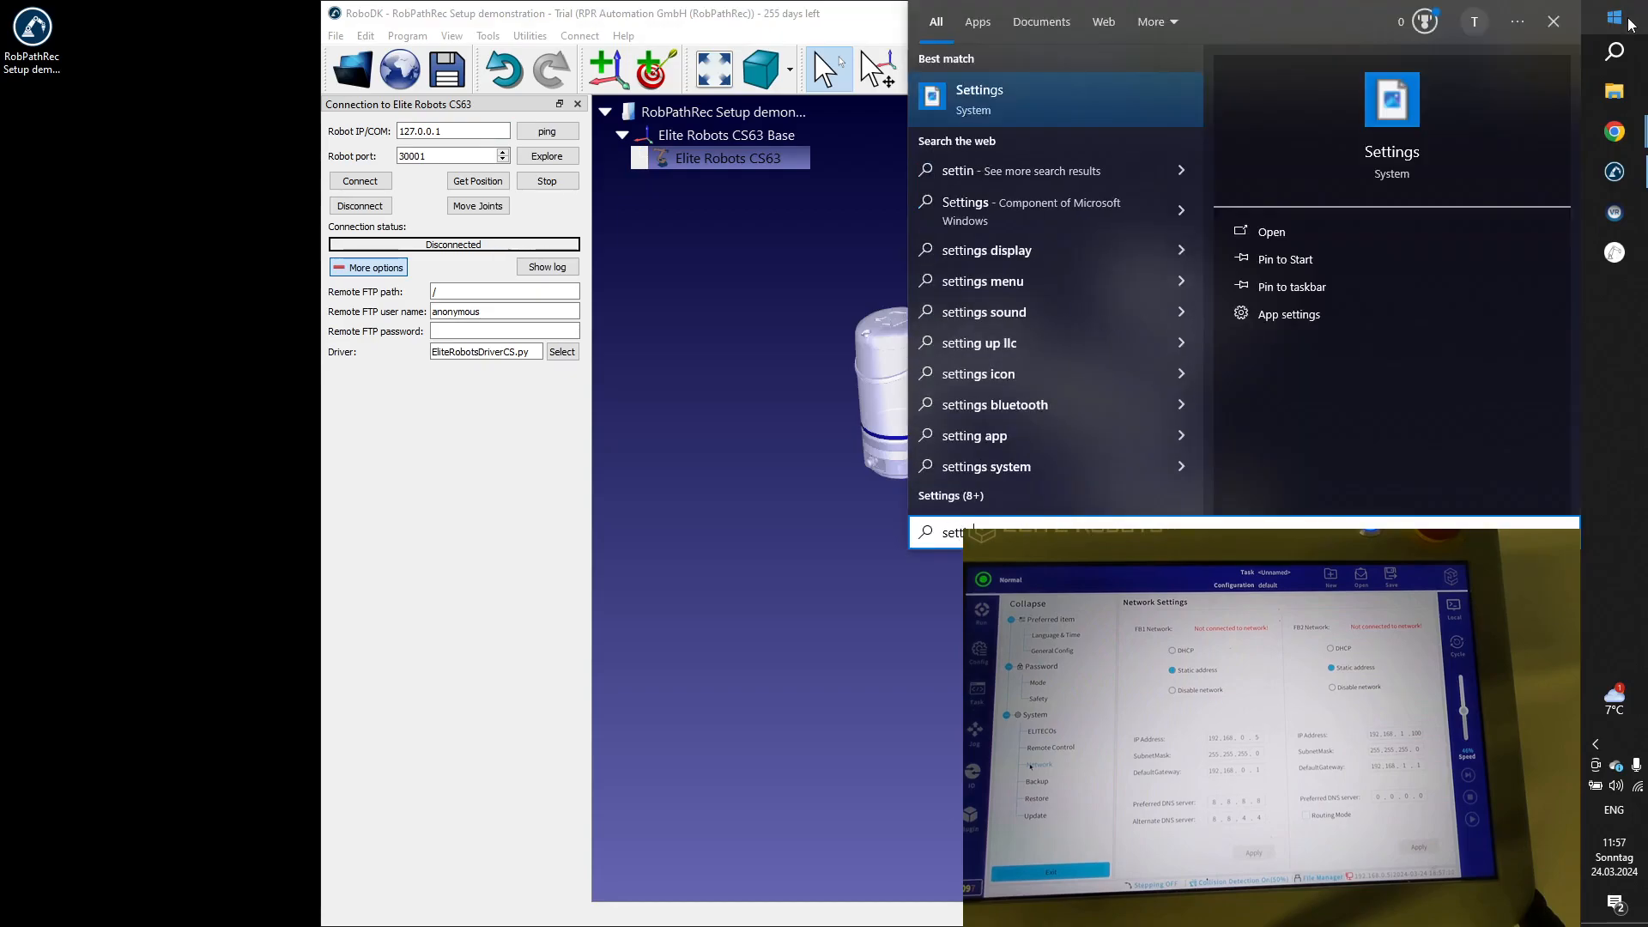
{"action": "key", "text": "Return"}
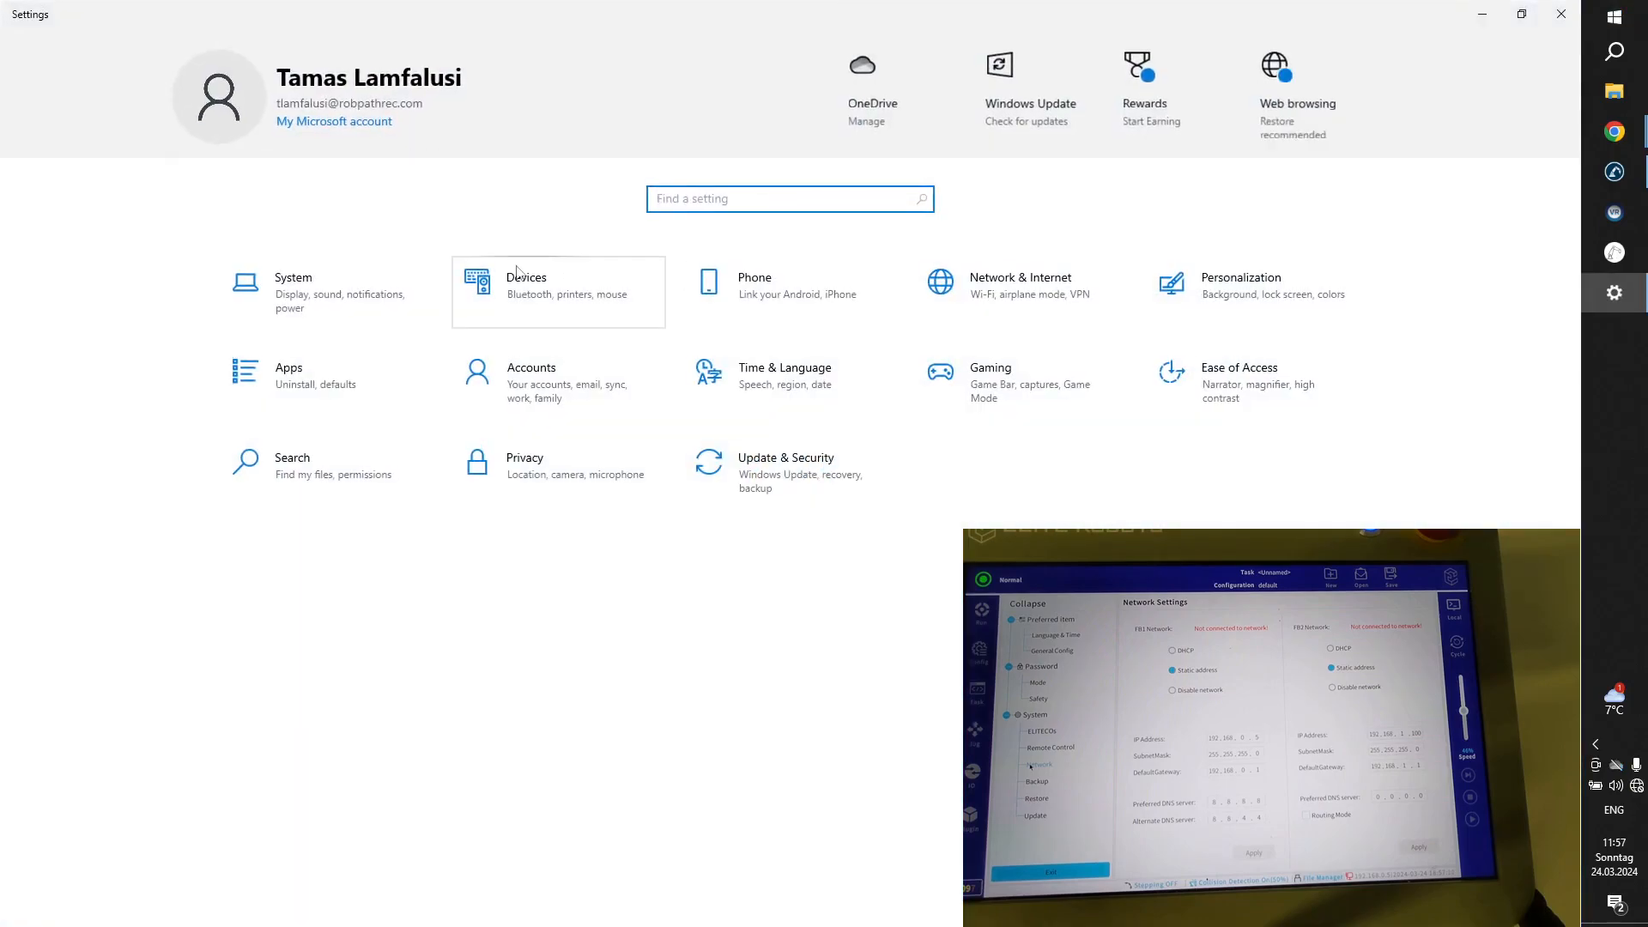
{"action": "left_click", "coordinate": [1021, 290]}
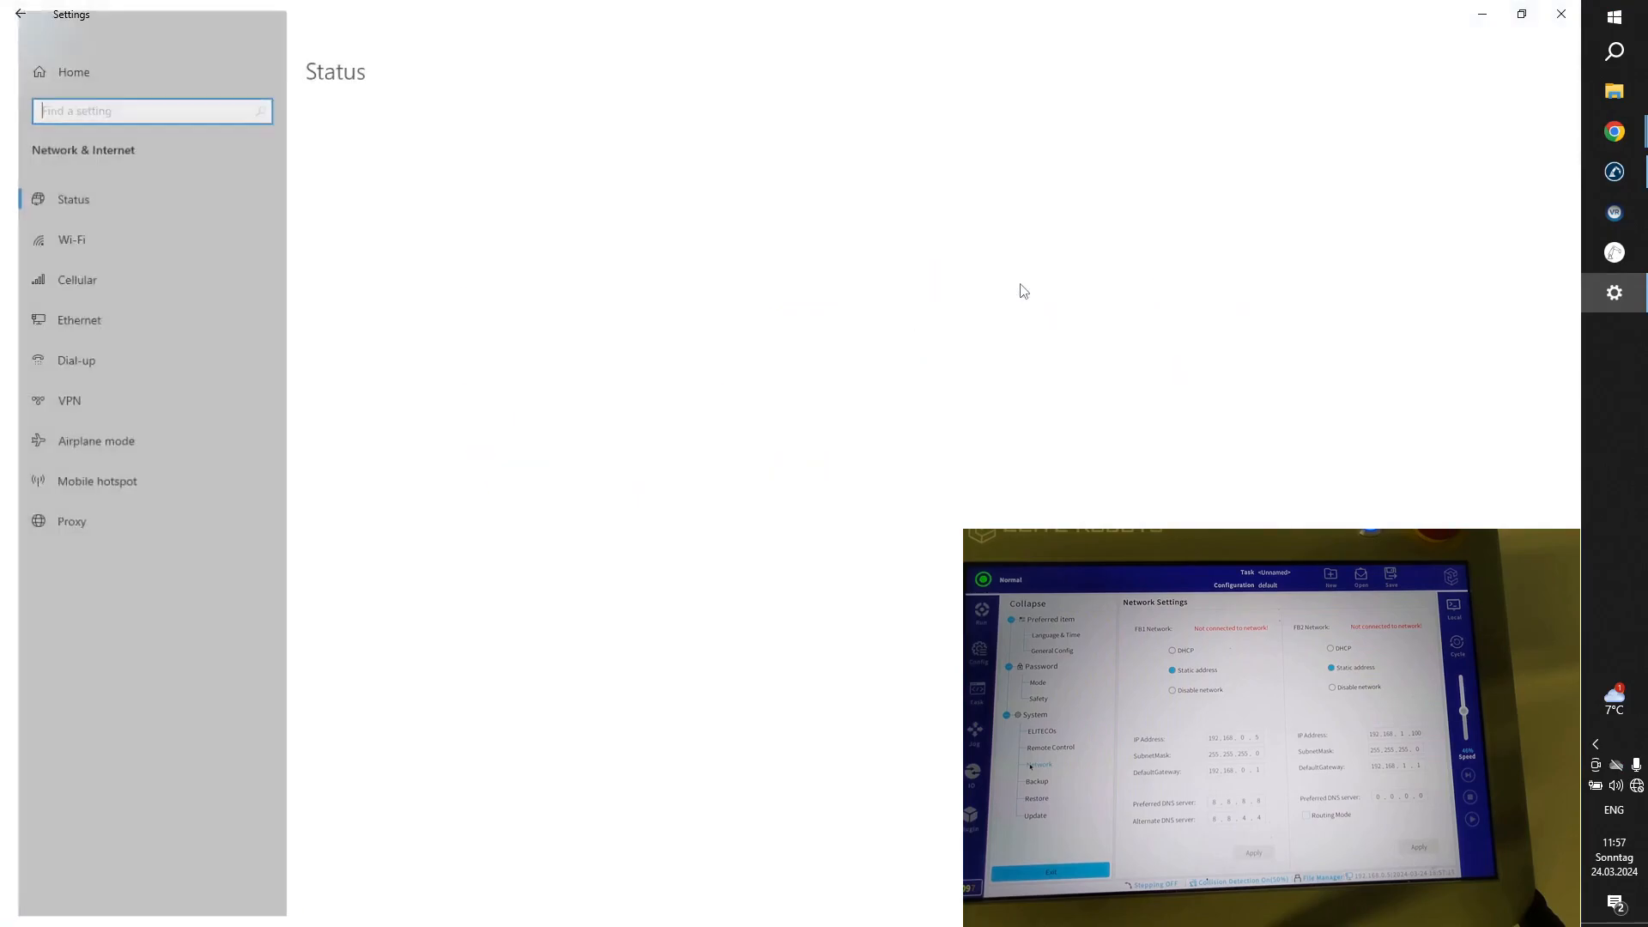
{"action": "left_click", "coordinate": [84, 316]}
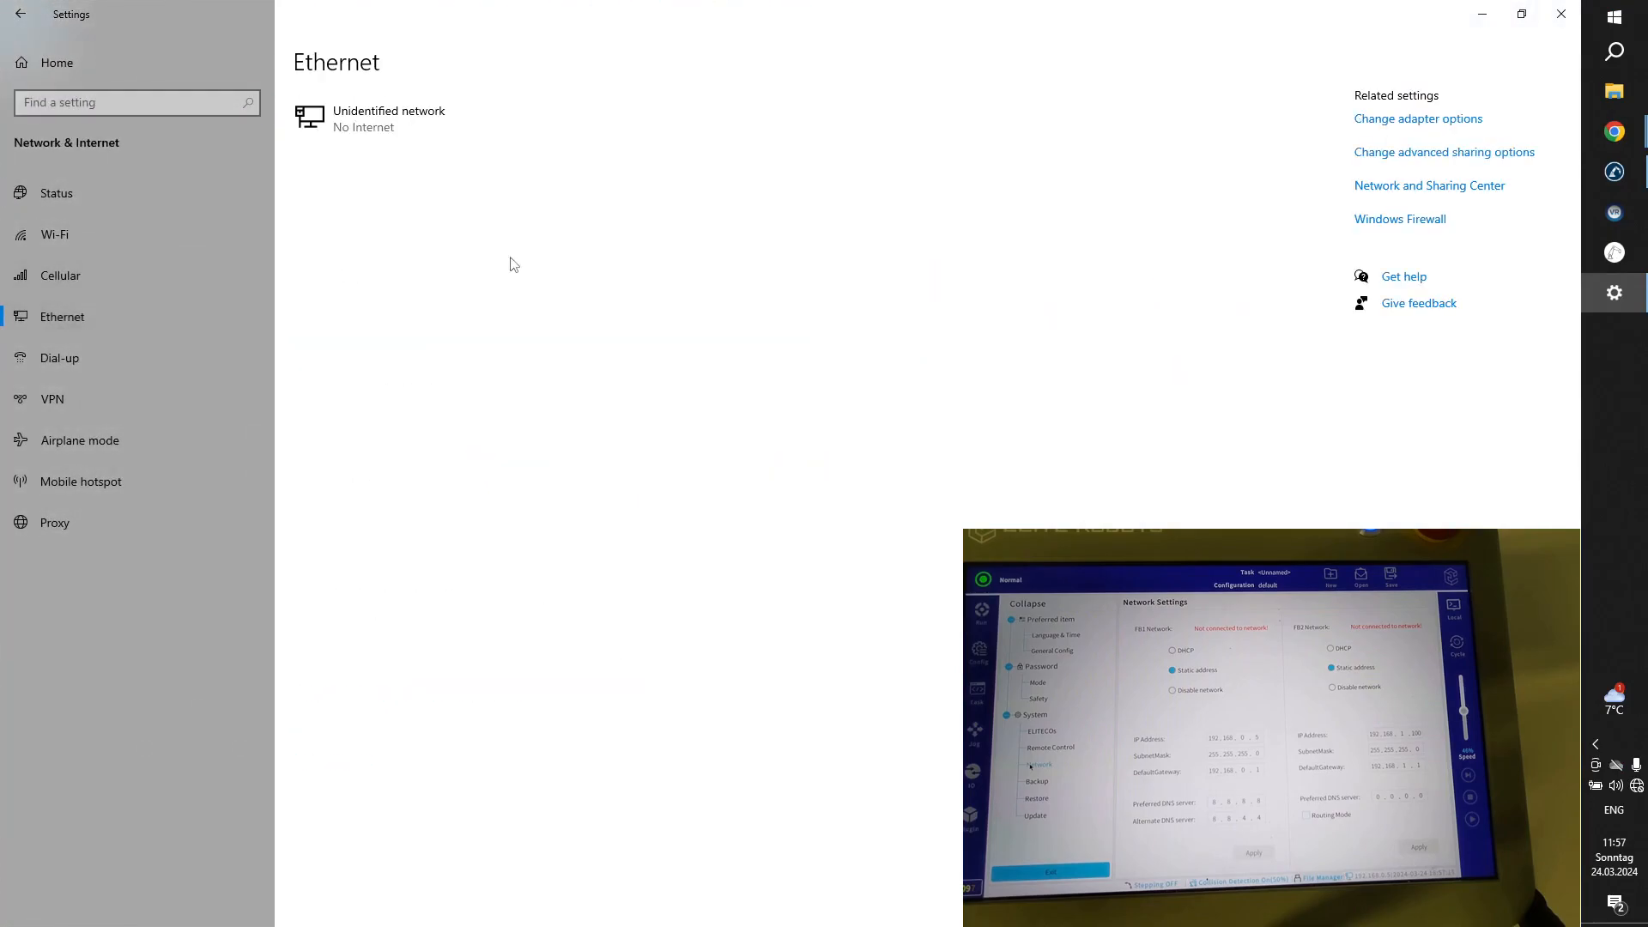
{"action": "left_click", "coordinate": [411, 125]}
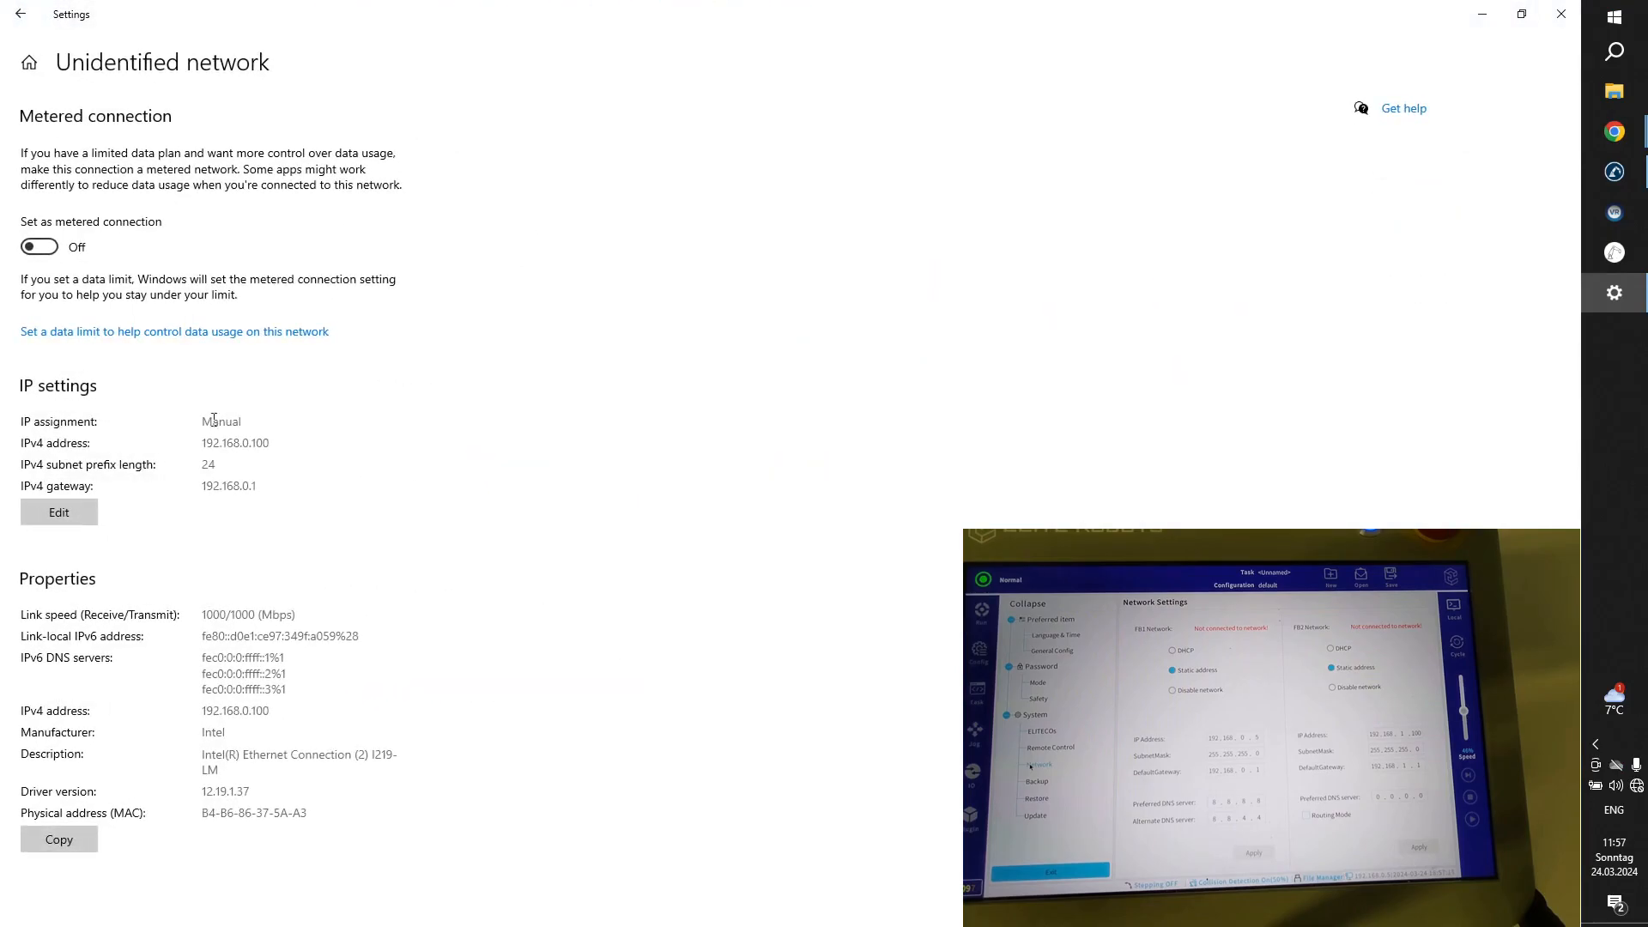
{"action": "left_click", "coordinate": [60, 512]}
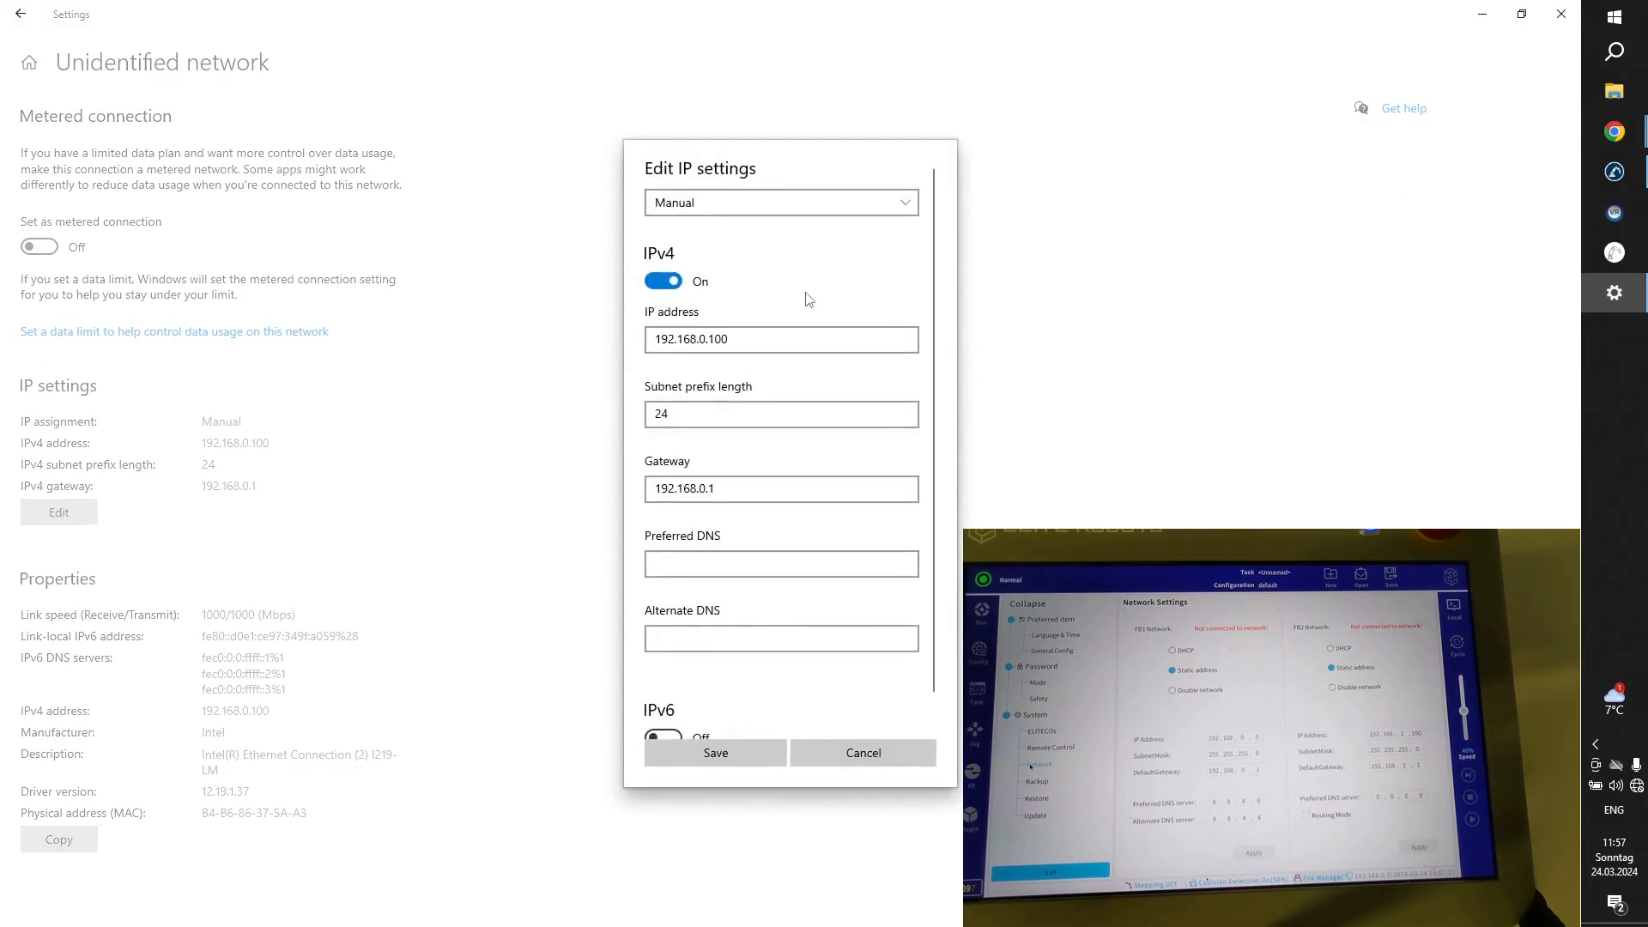
Keep the Ethernet network's IP assignment on Manual, check the IPv4 address and gateway fields, and save the IP settings.
{"action": "left_click", "coordinate": [723, 203]}
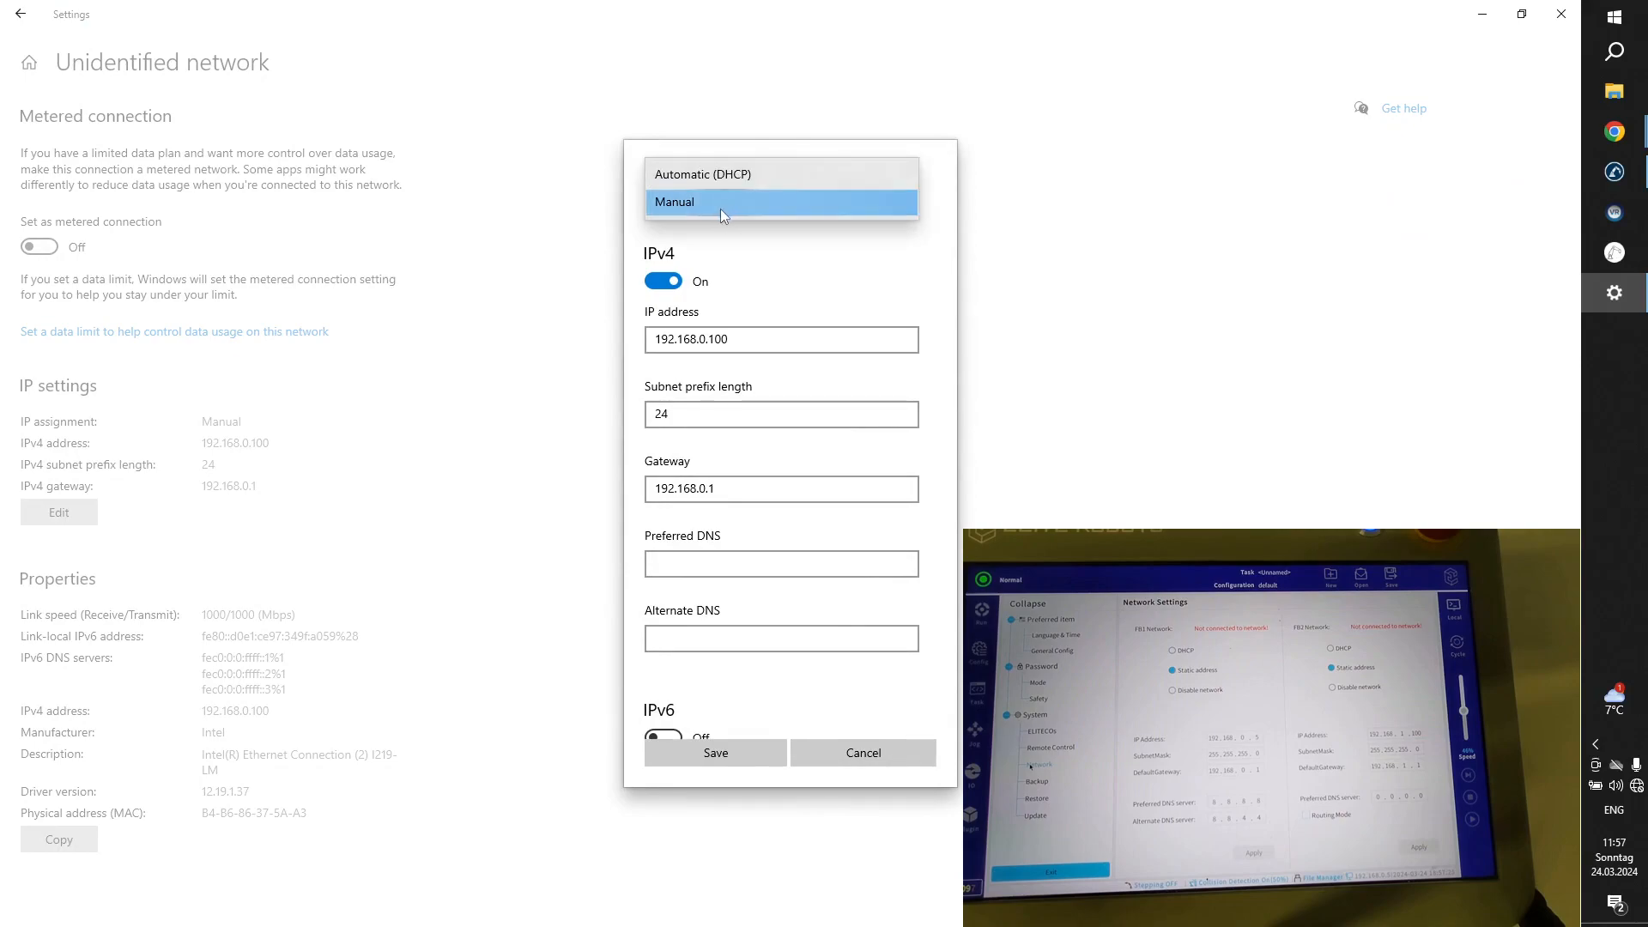
{"action": "left_click", "coordinate": [719, 208]}
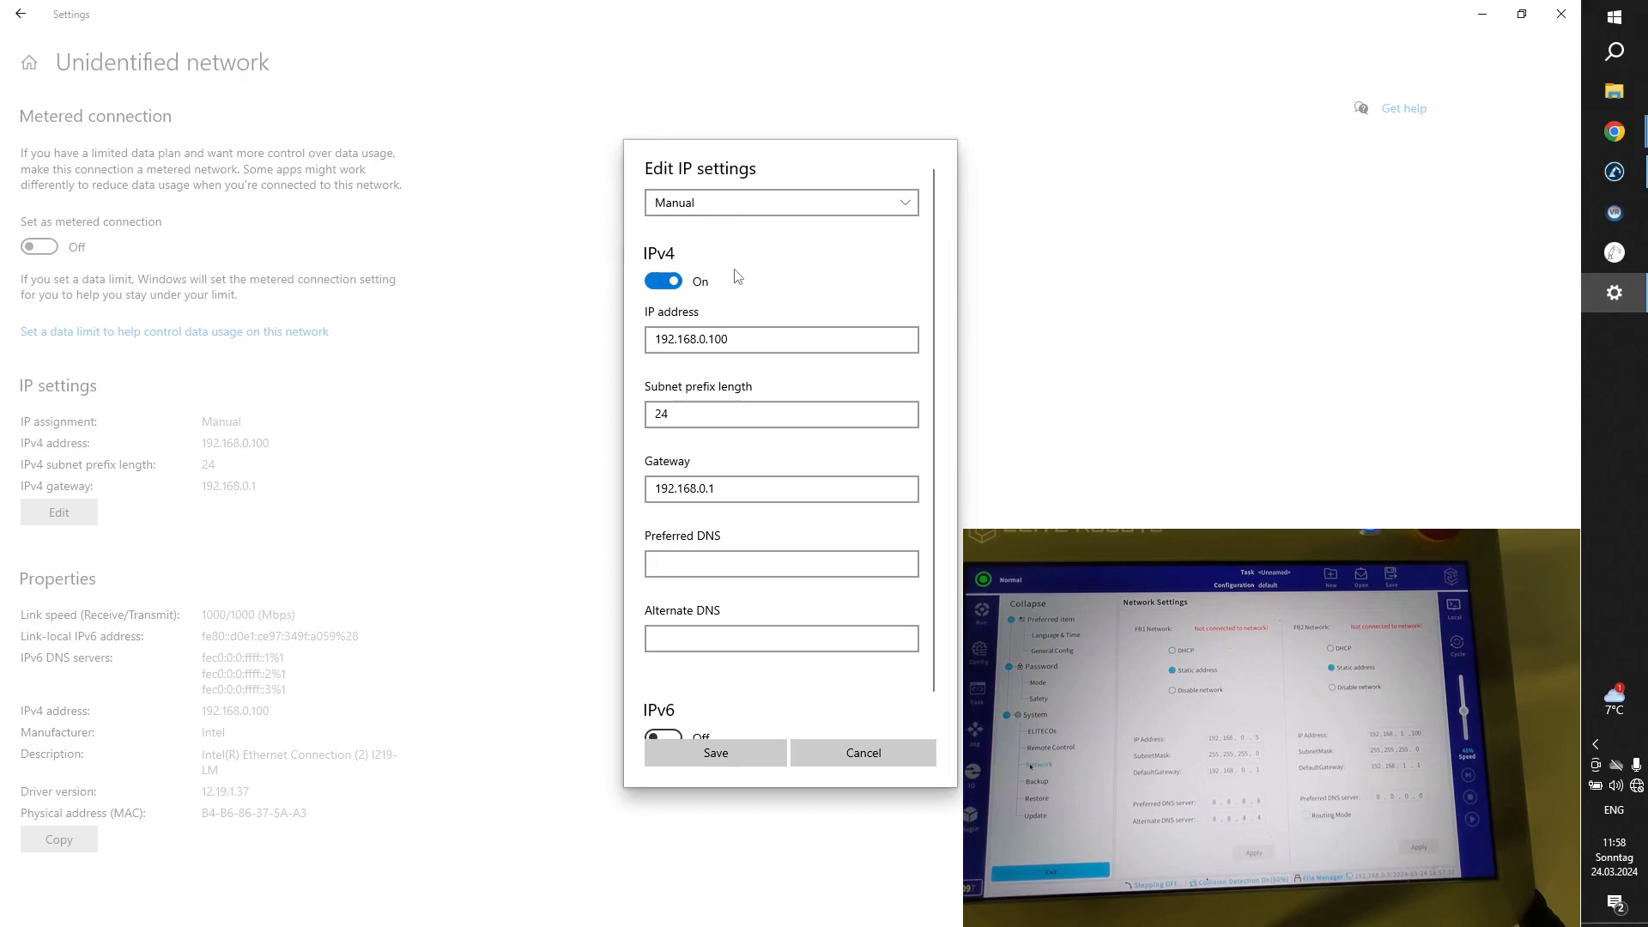
{"action": "left_click_drag", "start_coordinate": [648, 336], "coordinate": [749, 347]}
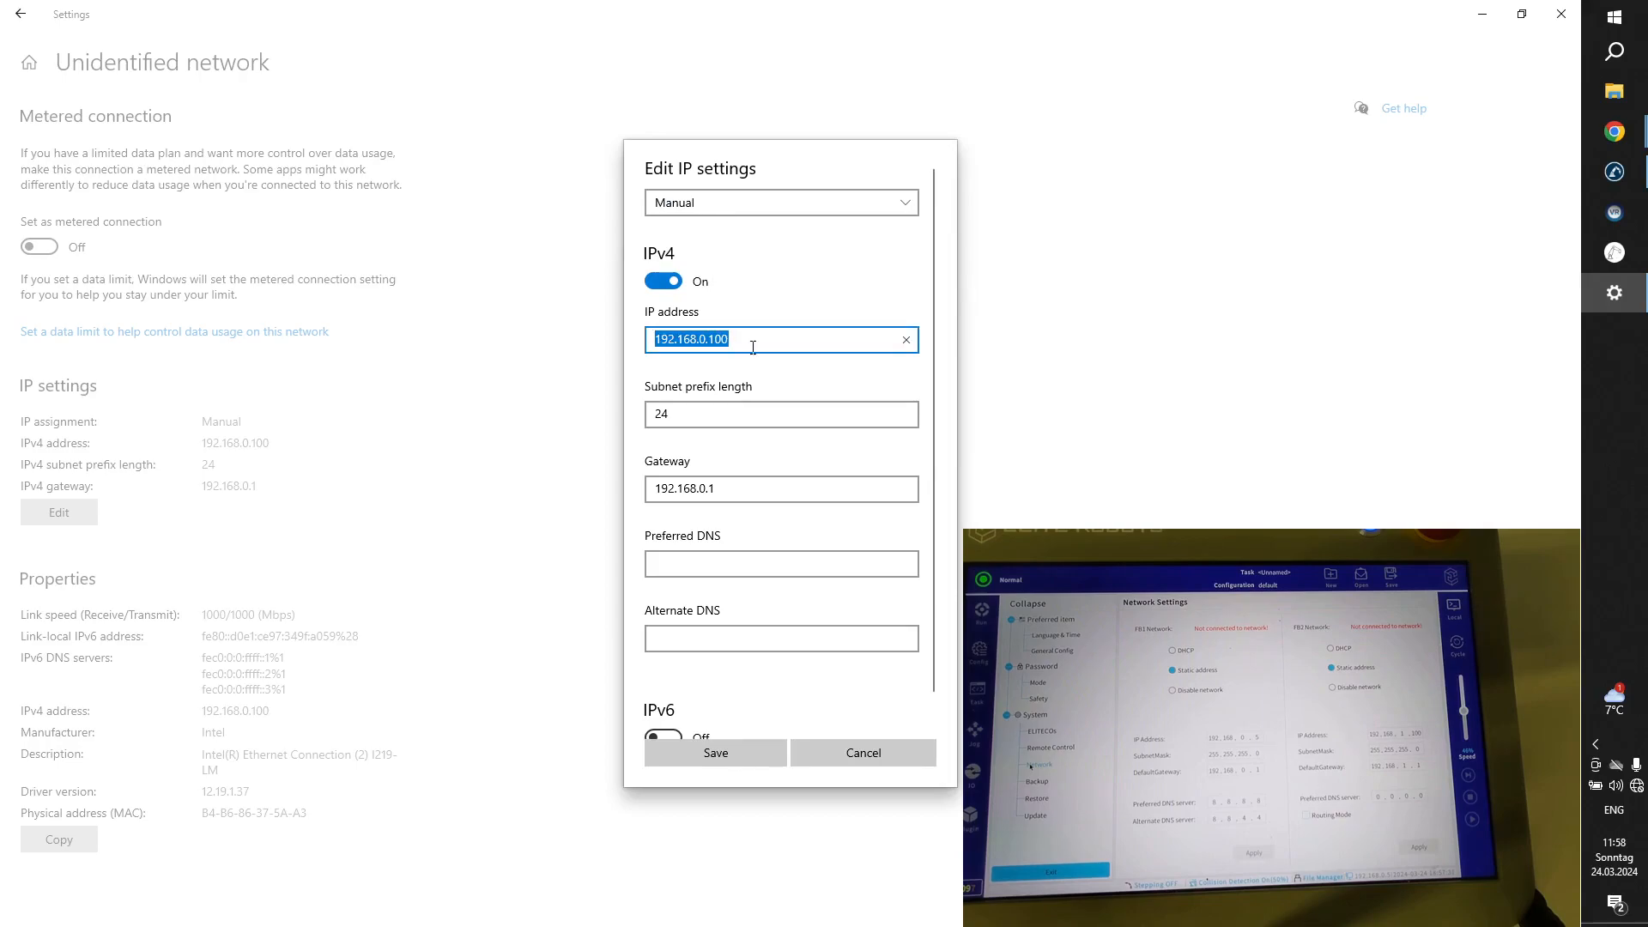
{"action": "left_click", "coordinate": [658, 339]}
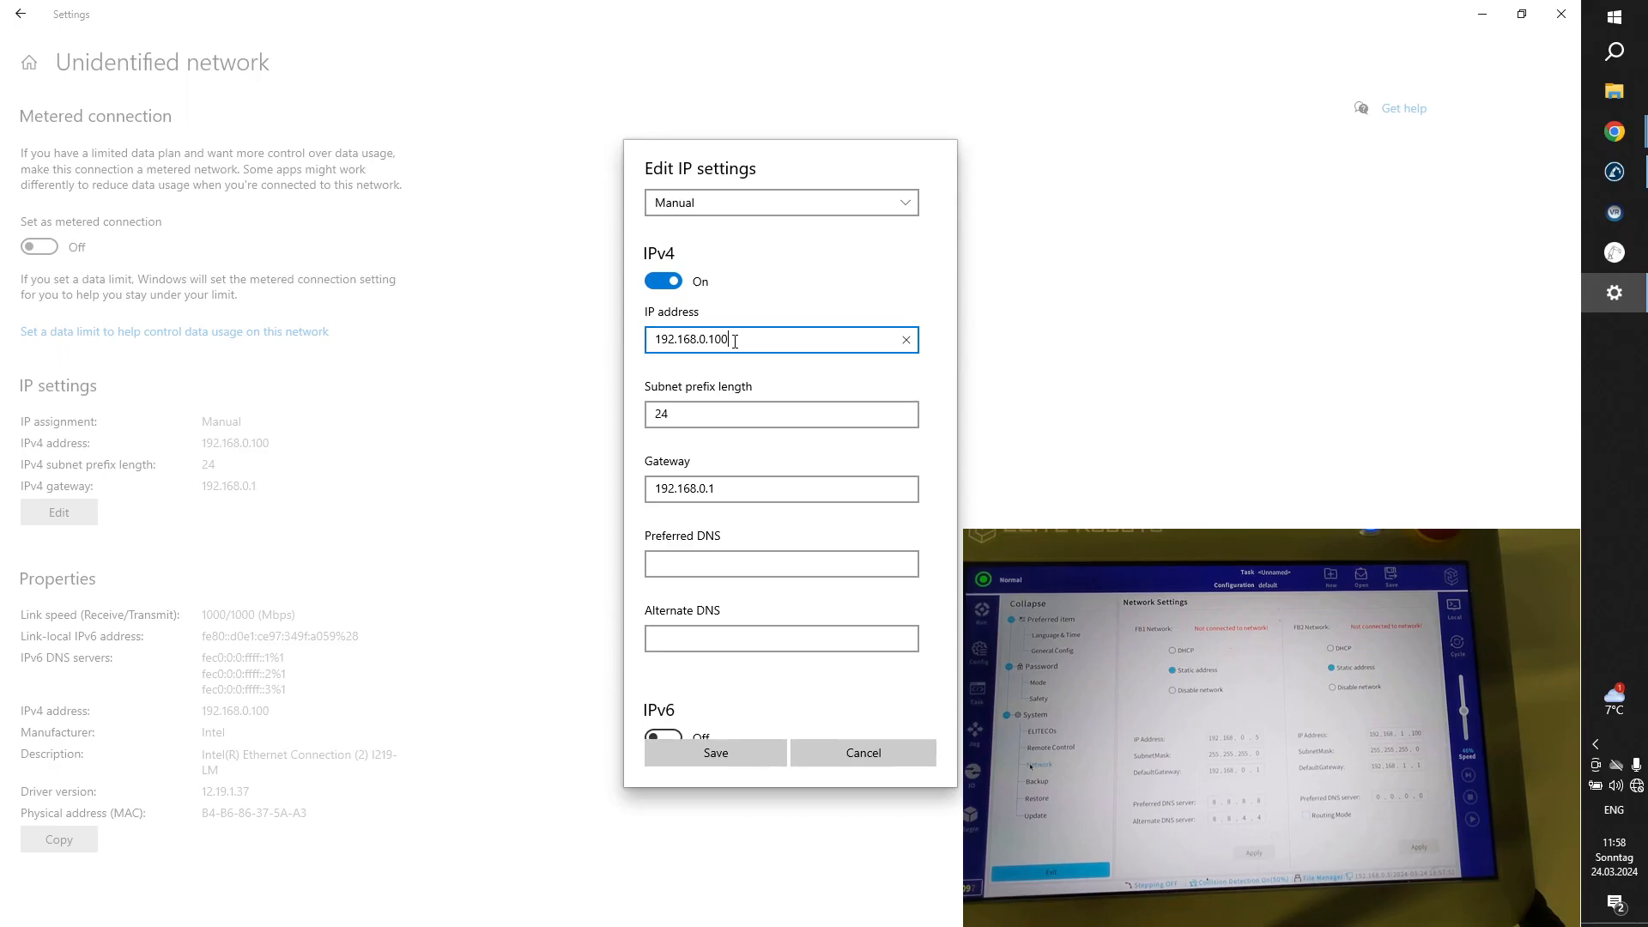
{"action": "left_click", "coordinate": [748, 487]}
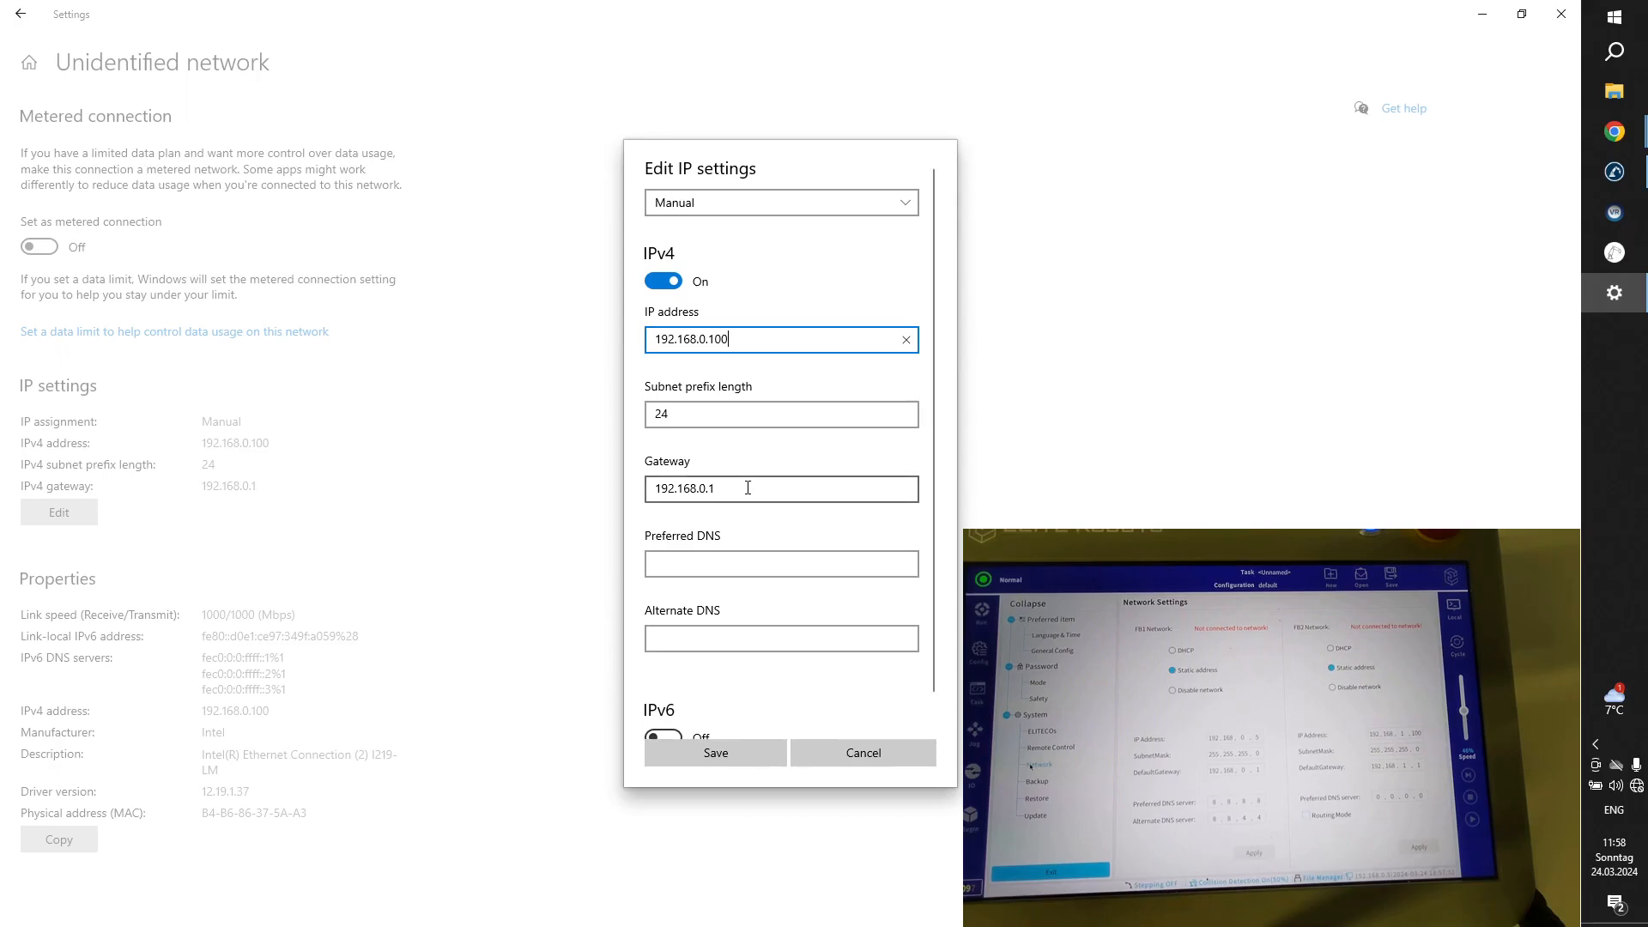
{"action": "left_click_drag", "start_coordinate": [748, 487], "coordinate": [624, 492]}
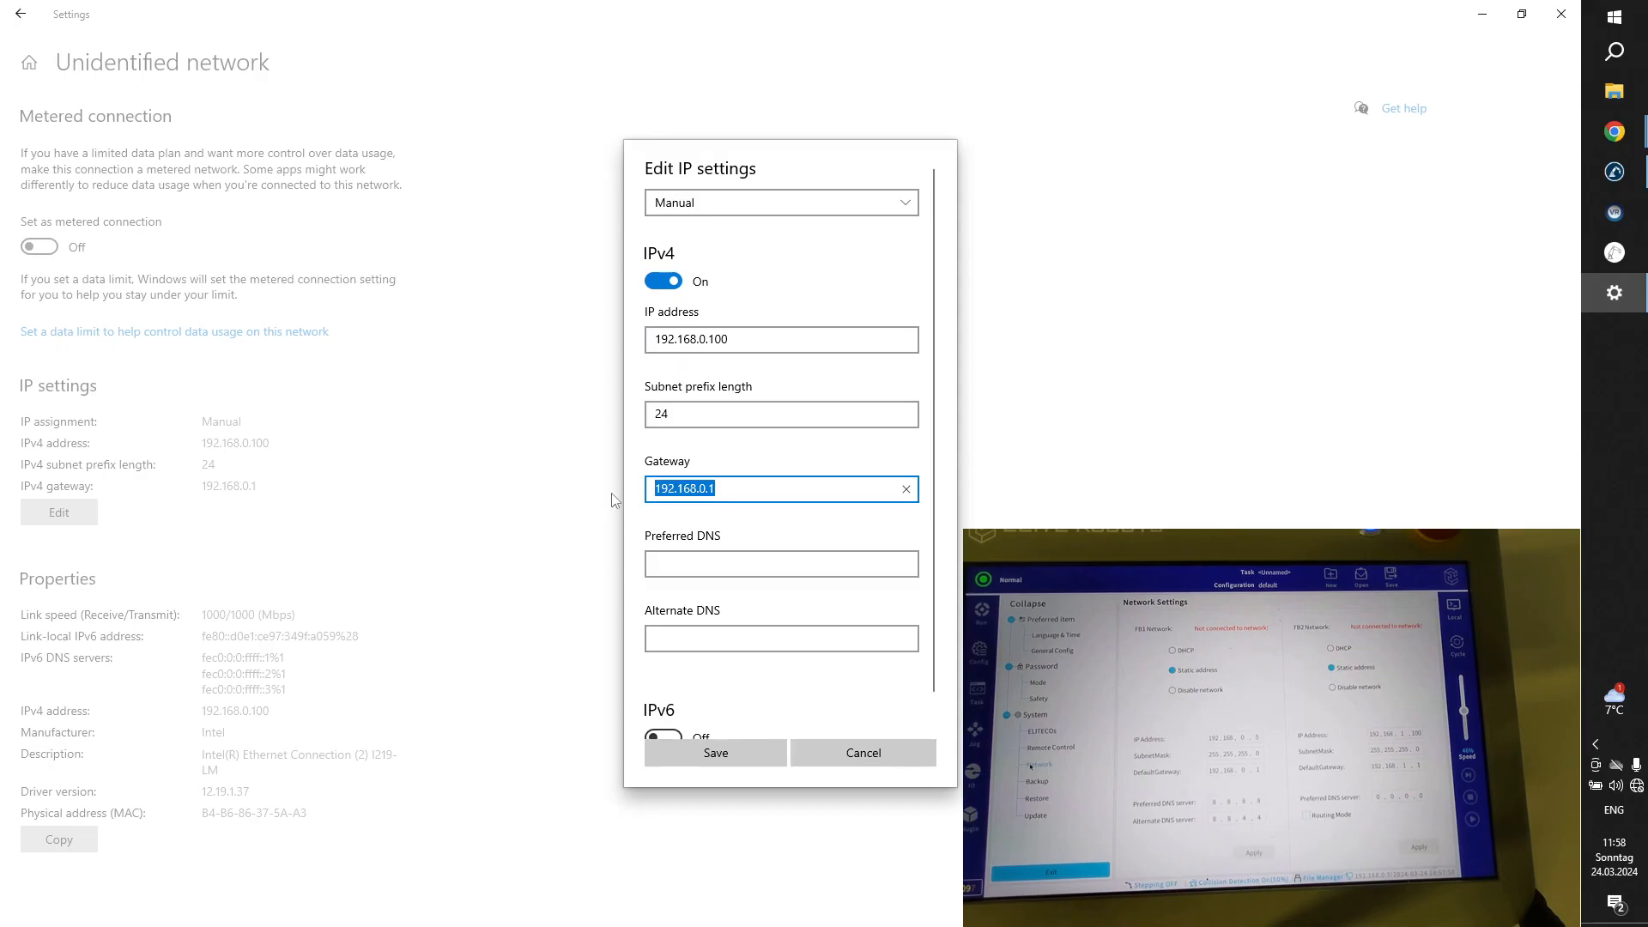
{"action": "left_click", "coordinate": [736, 466]}
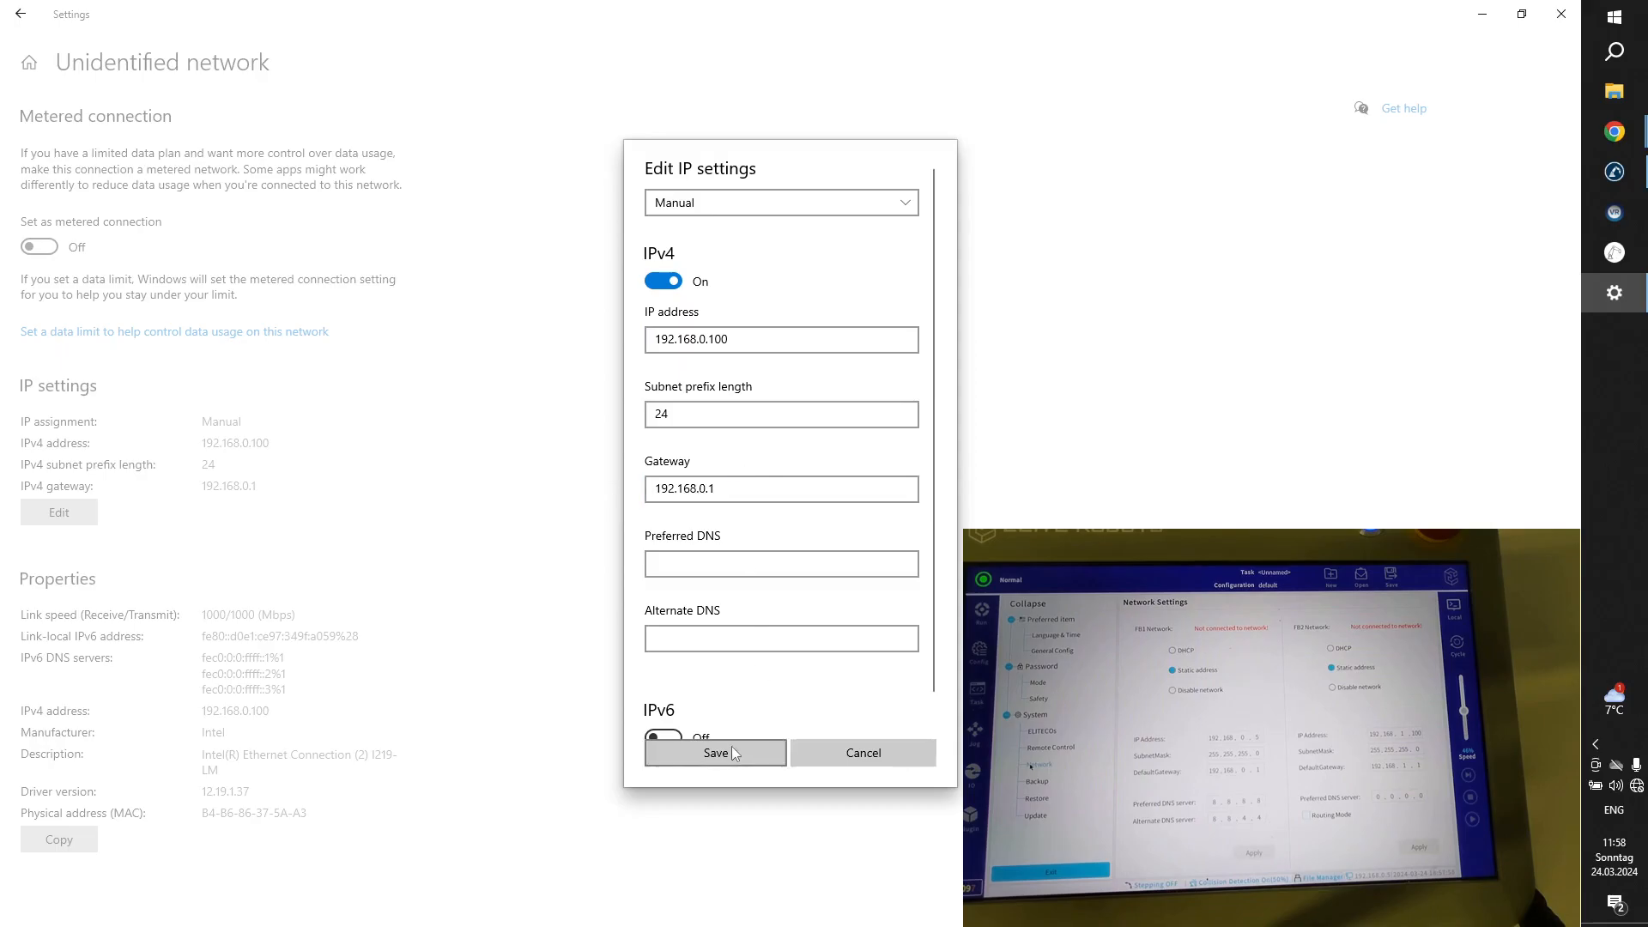
{"action": "scroll", "coordinate": [726, 701], "scroll_direction": "down", "scroll_amount": 1}
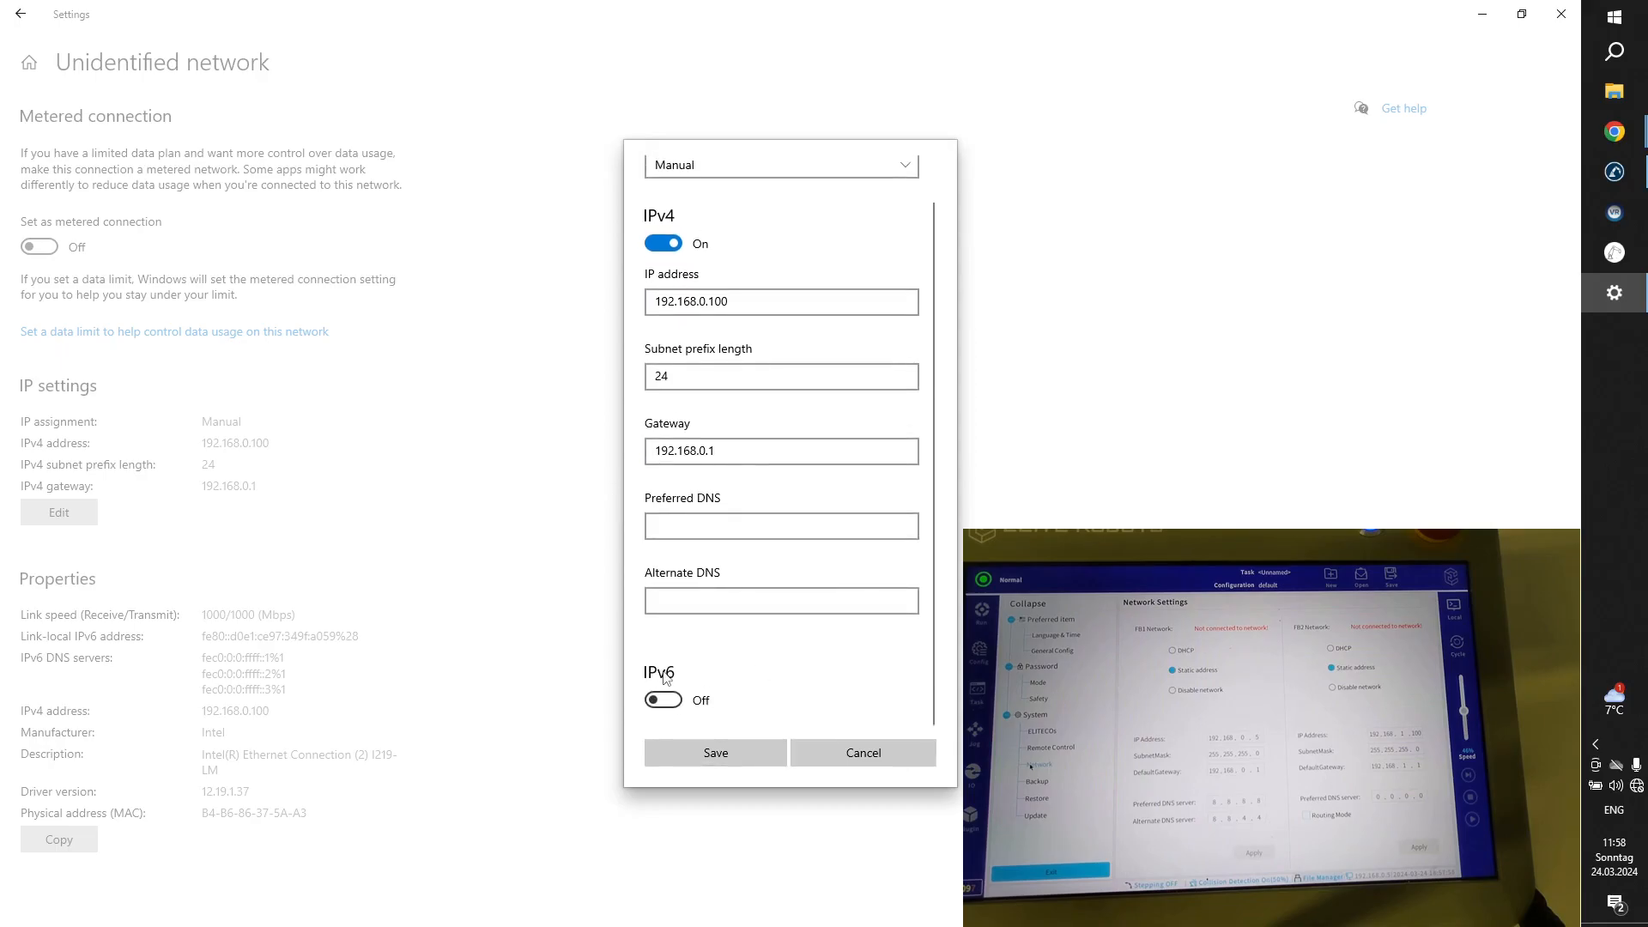
{"action": "left_click", "coordinate": [760, 762]}
Search Windows Settings for "fire", check the Firewall & network protection status, and close the windows to return to RoboDK.
{"action": "left_click", "coordinate": [35, 7]}
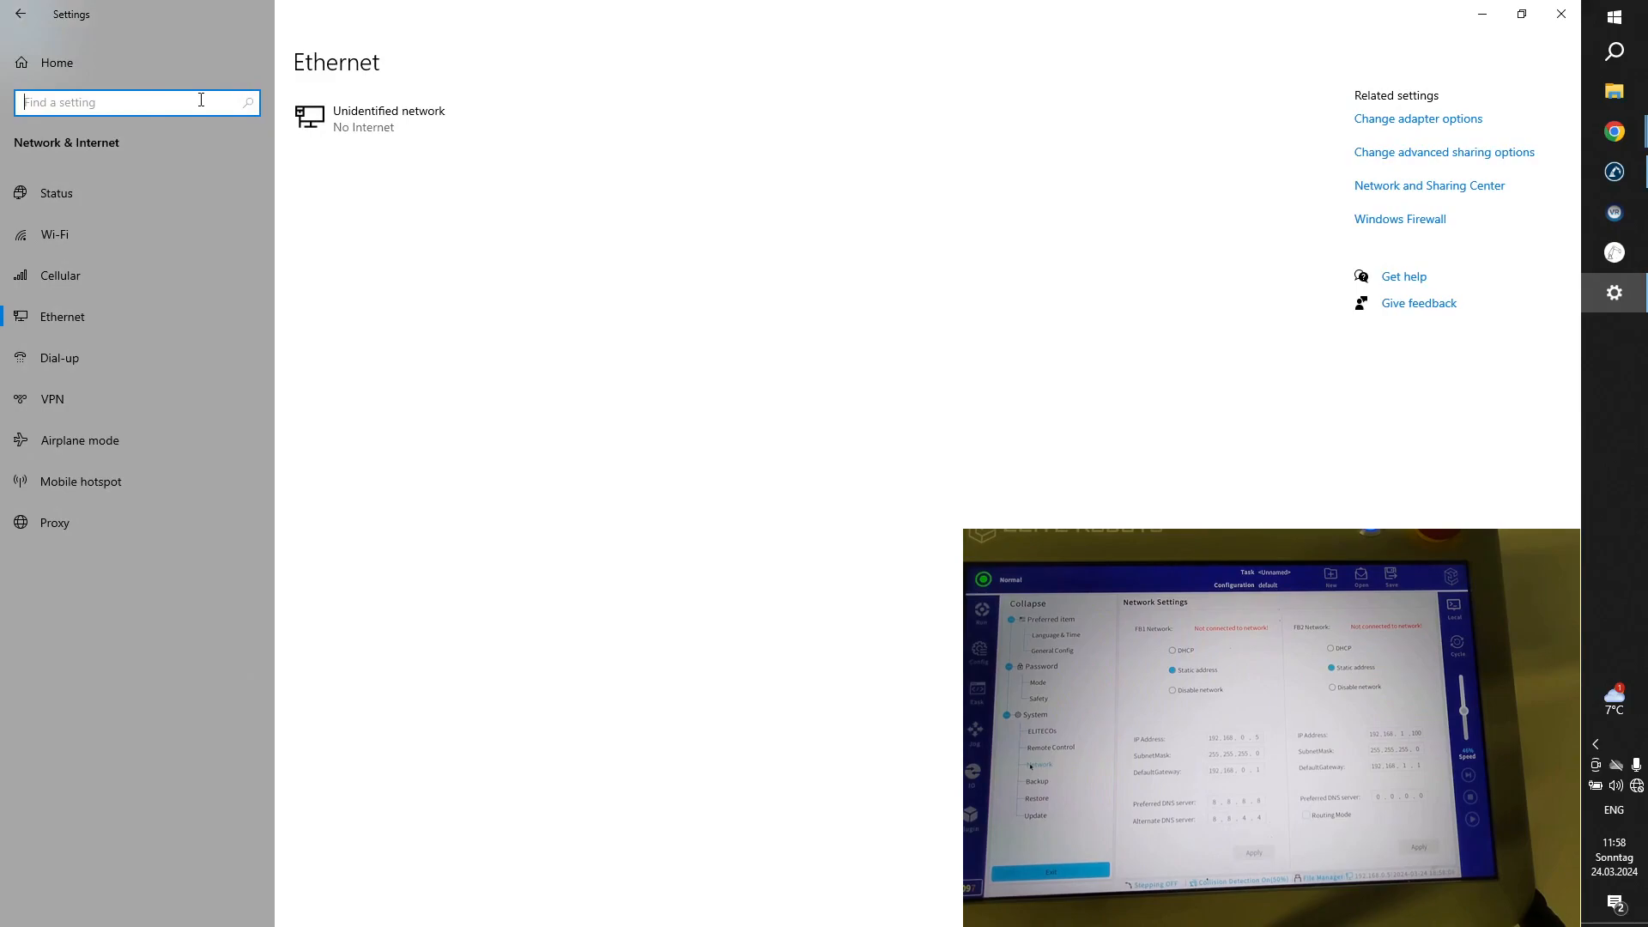
{"action": "type", "text": "fire"}
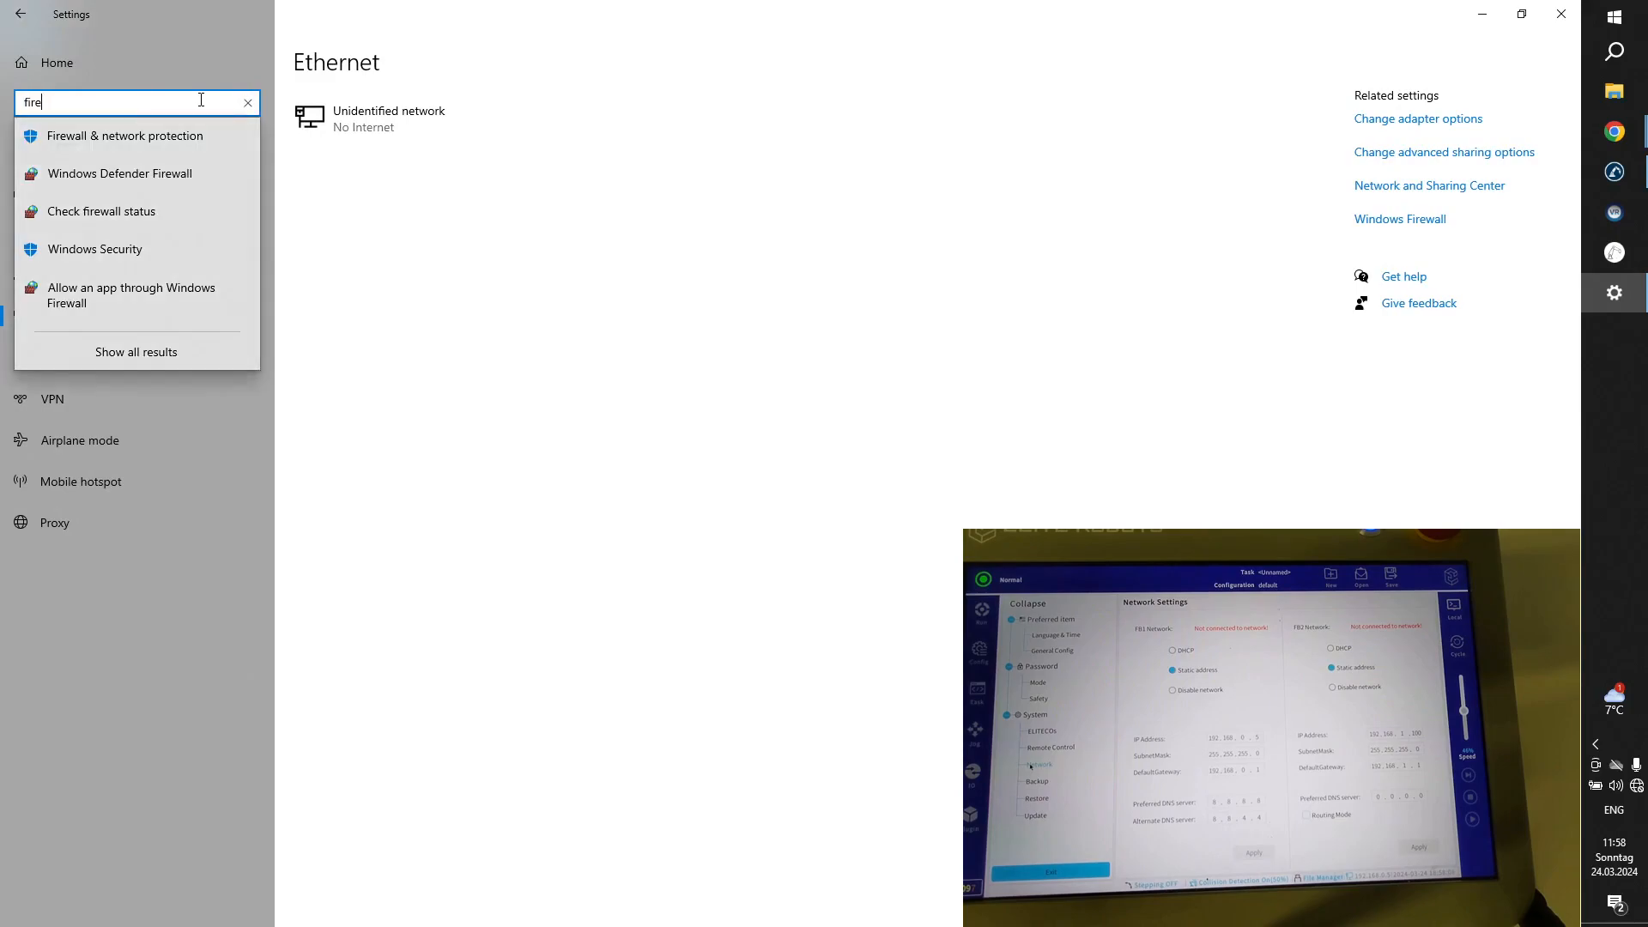
{"action": "left_click", "coordinate": [143, 140]}
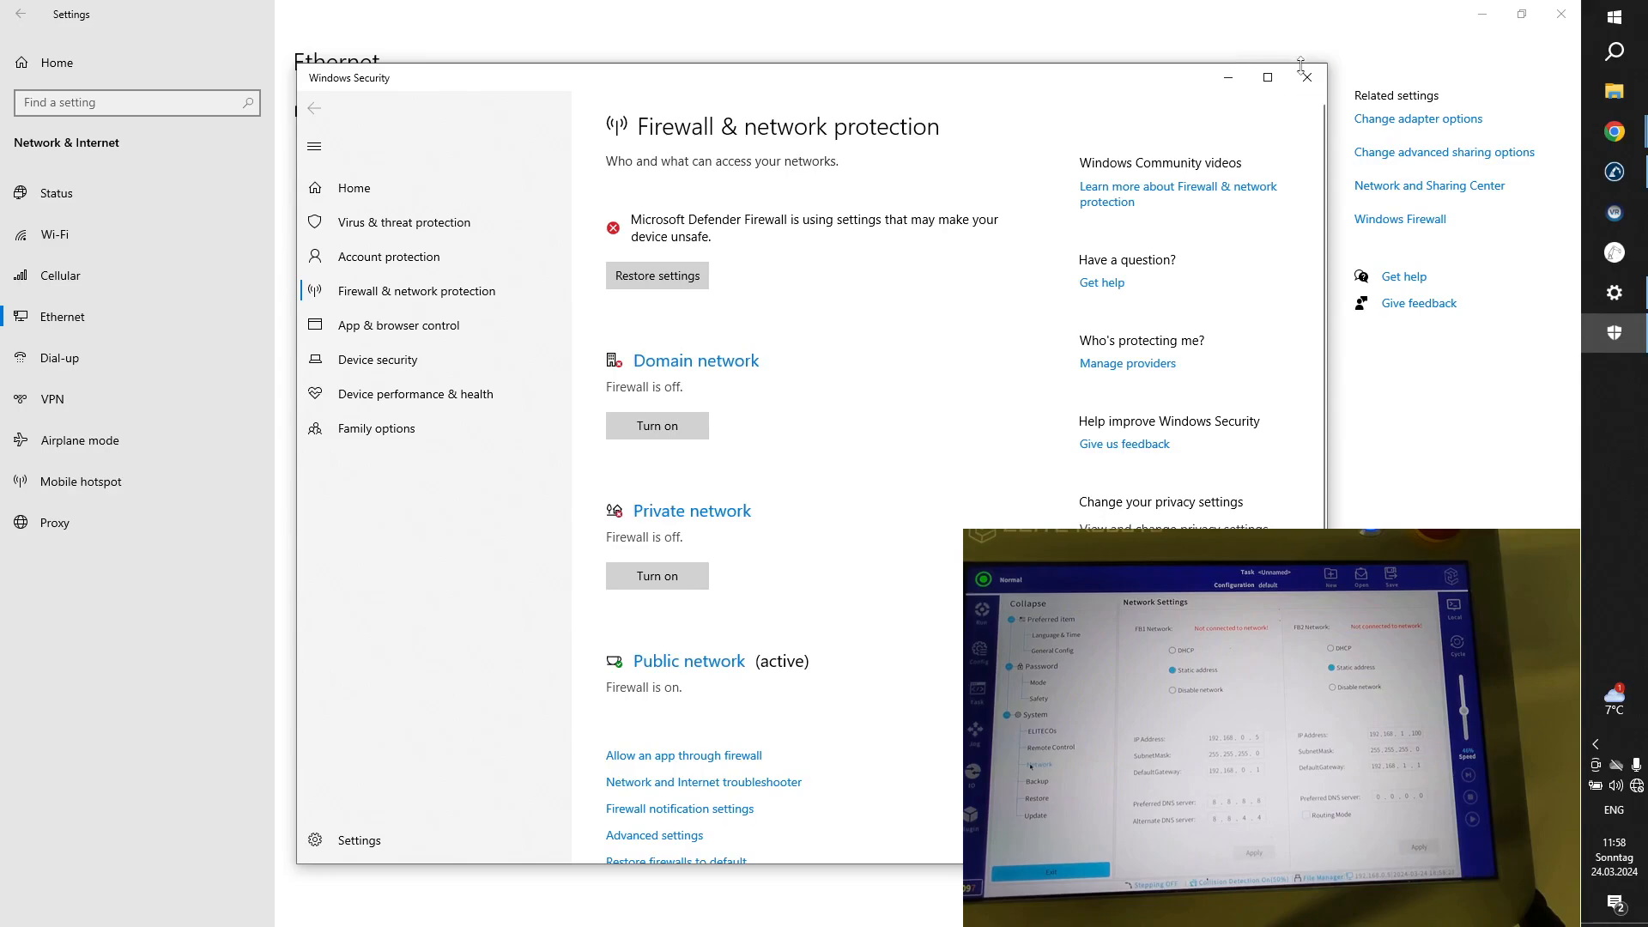
{"action": "left_click", "coordinate": [1305, 77]}
{"action": "left_click", "coordinate": [1561, 14]}
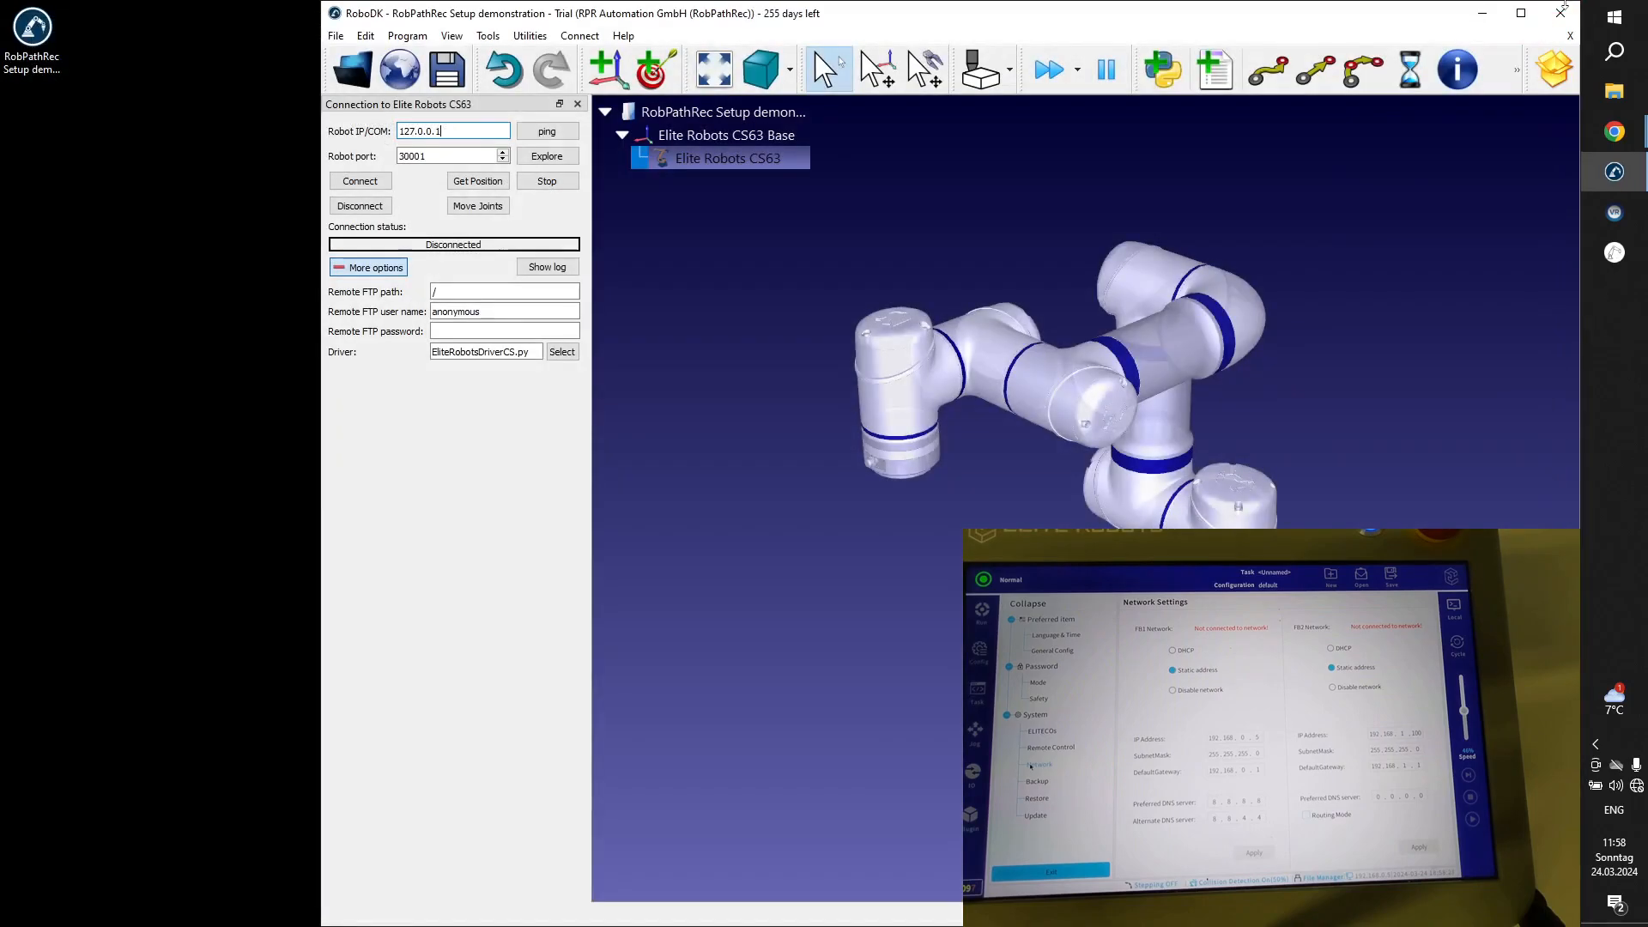
Set the robot IP address for the Elite Robots CS63 connection to 192.168.0.5.
{"action": "key", "text": "ctrl+a"}
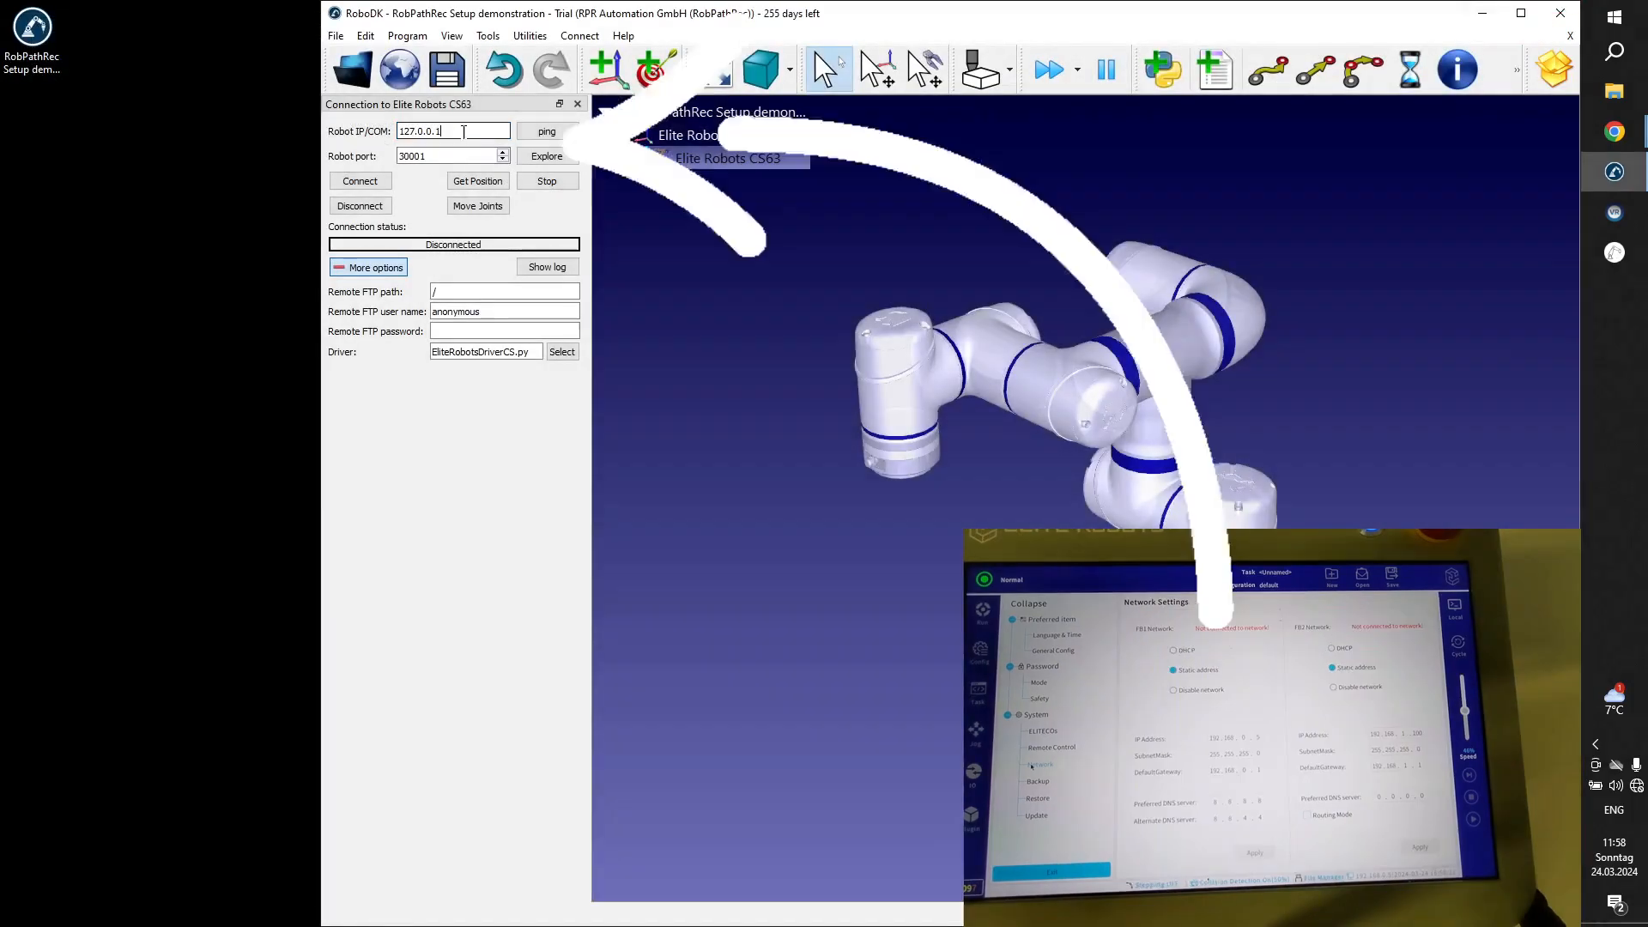
{"action": "type", "text": "192"}
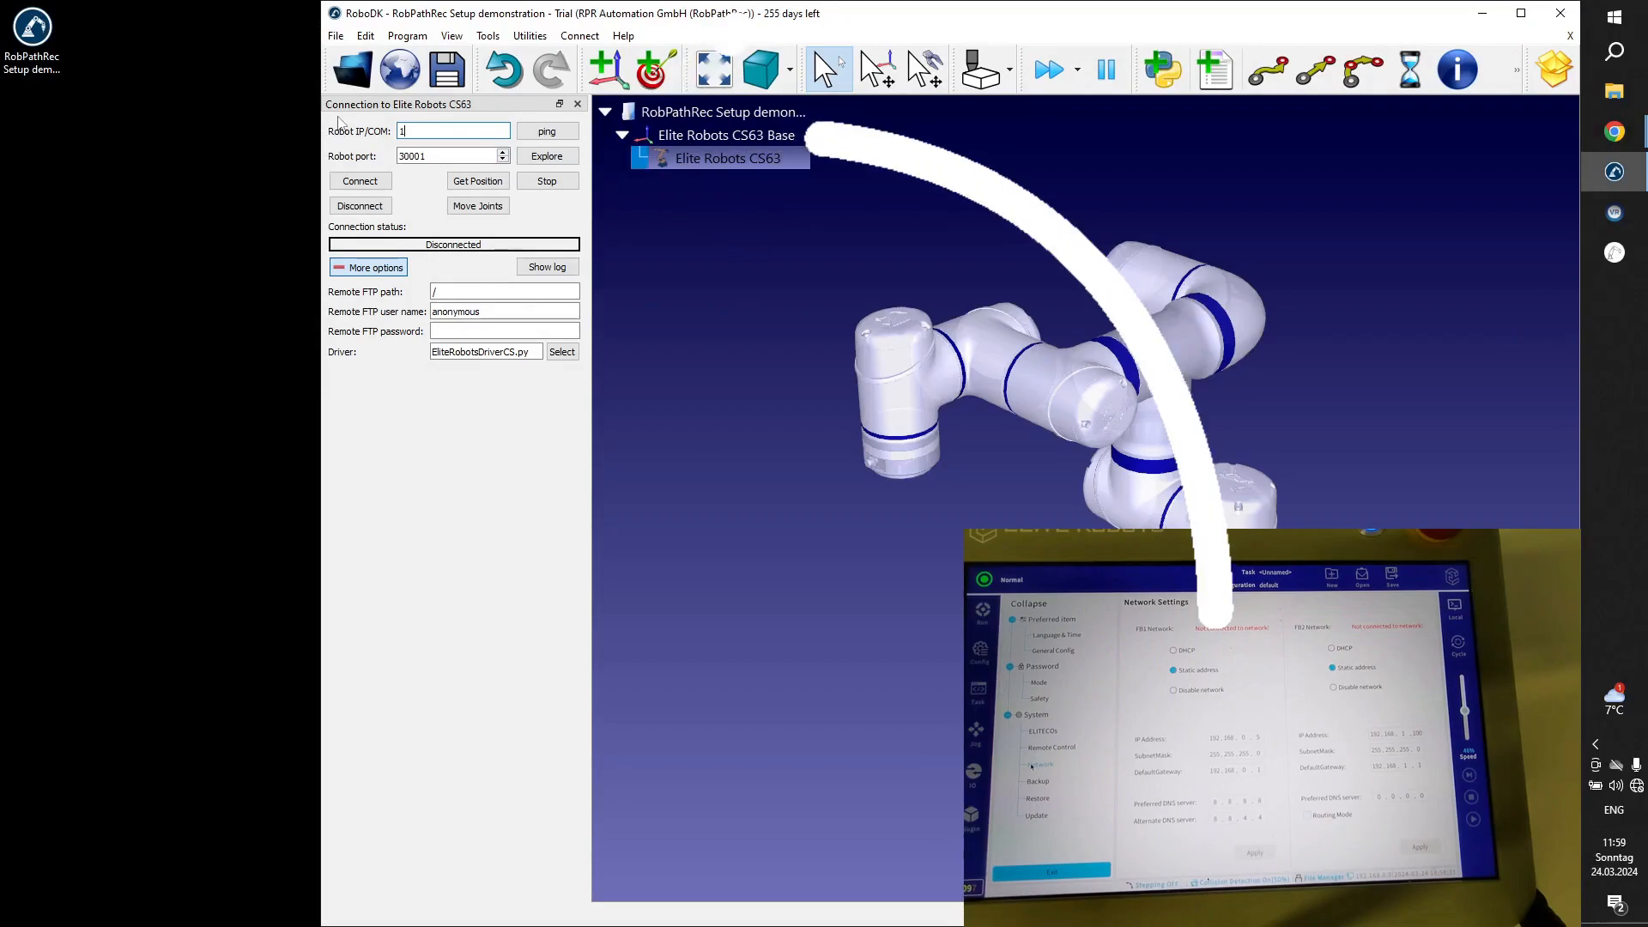
{"action": "type", "text": ".16"}
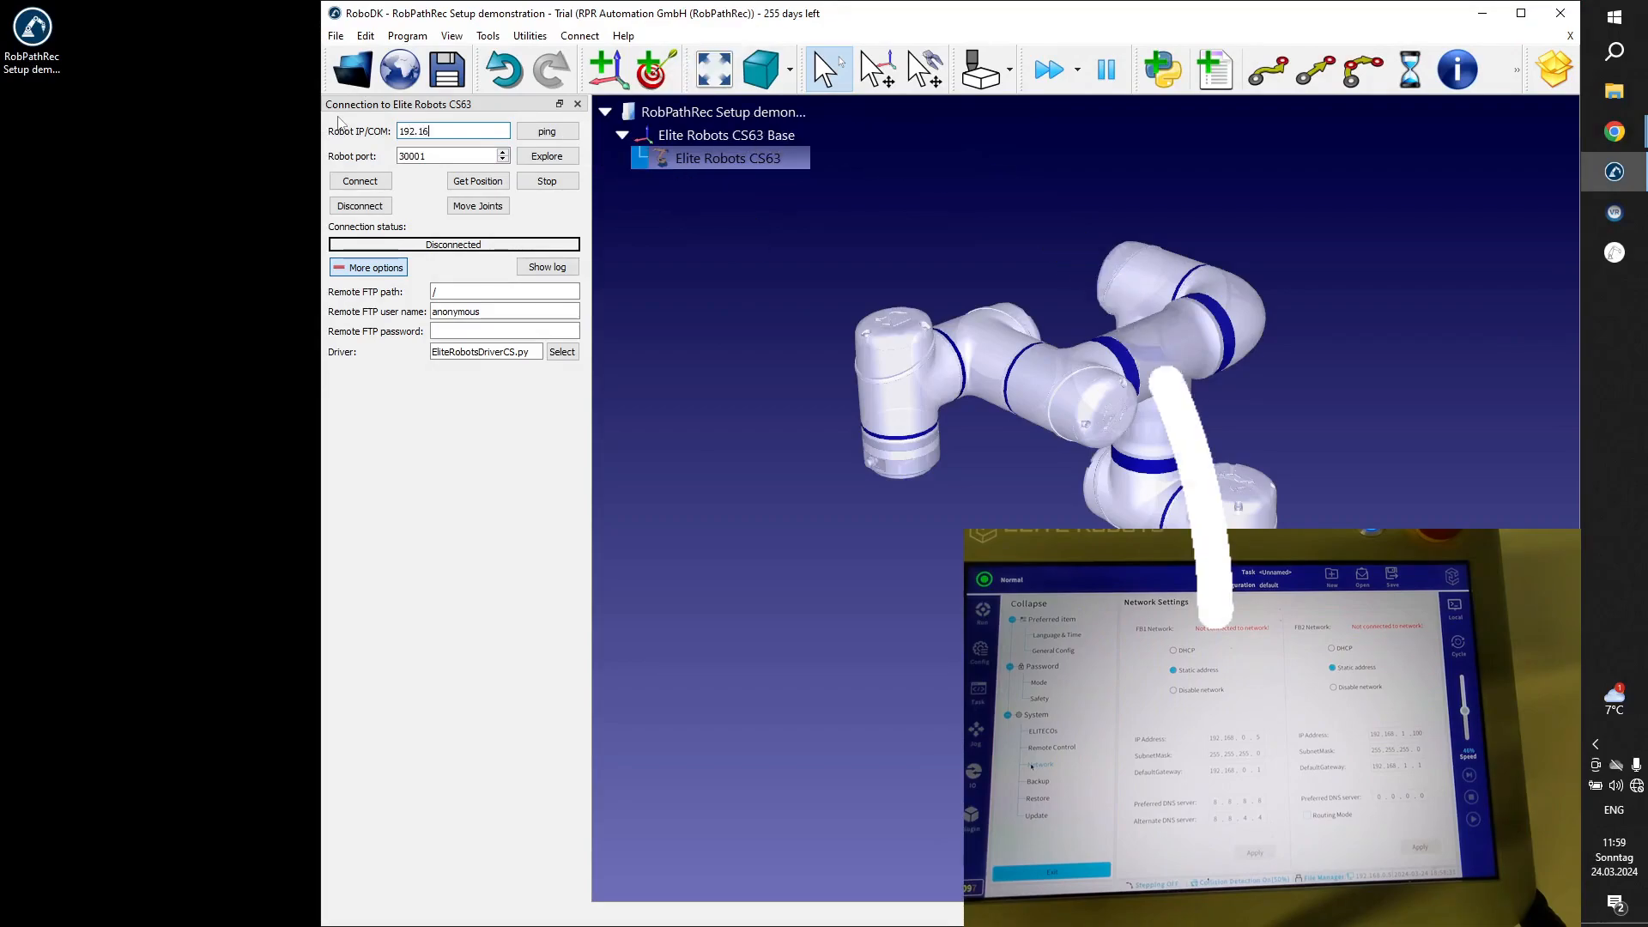
{"action": "type", "text": "8.0"}
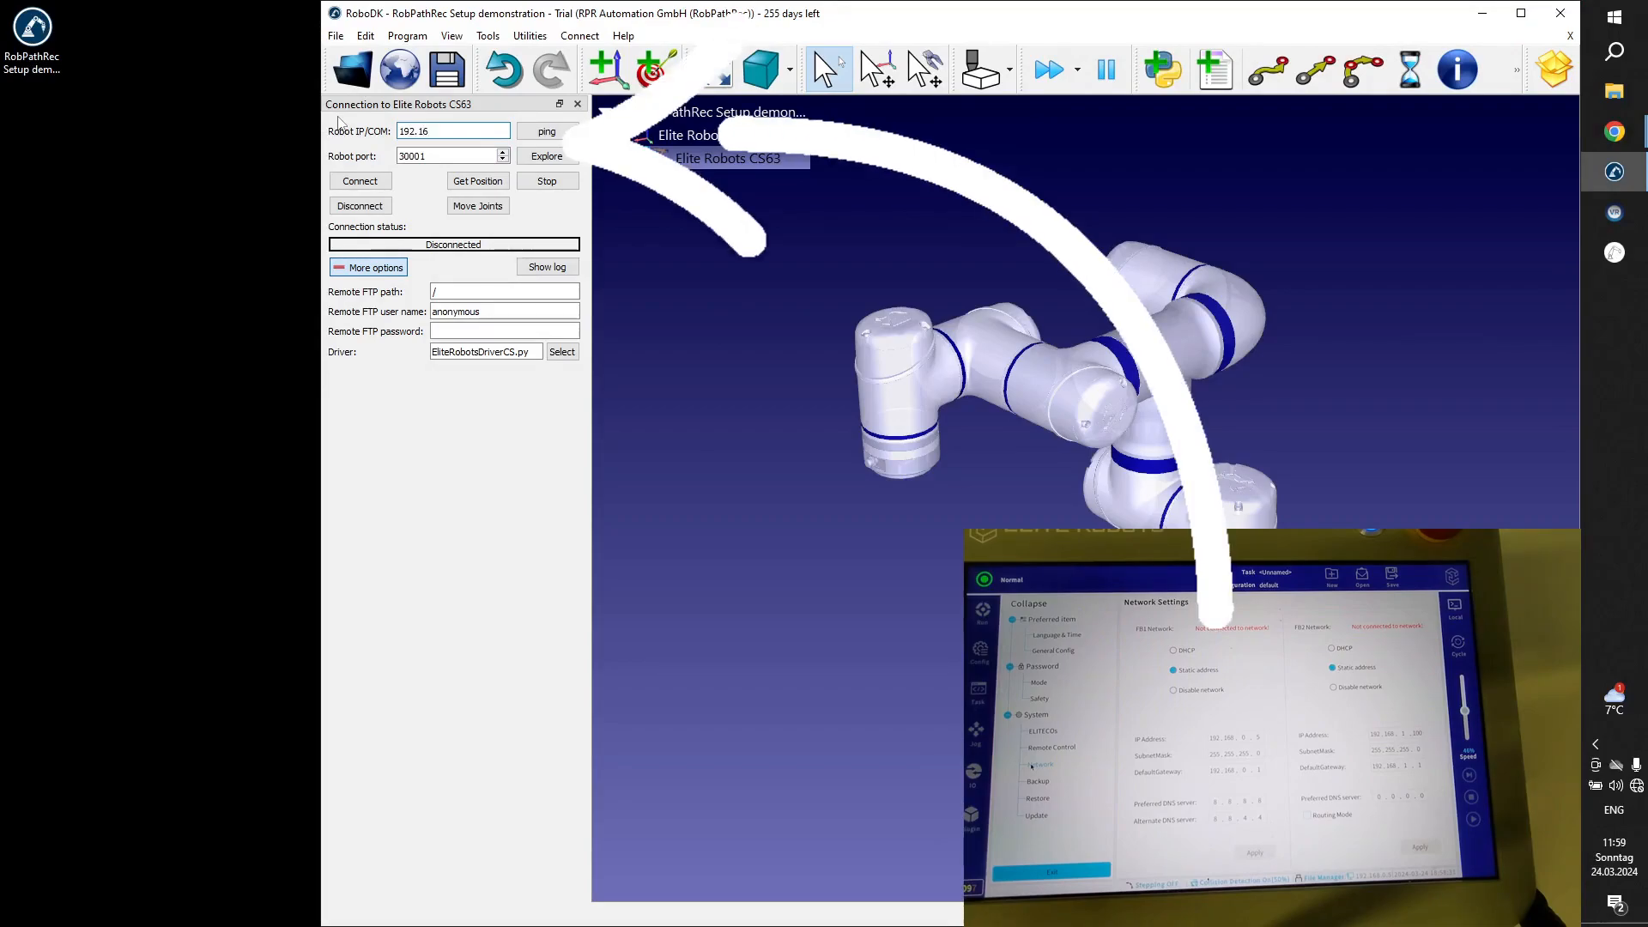
{"action": "type", "text": ".5"}
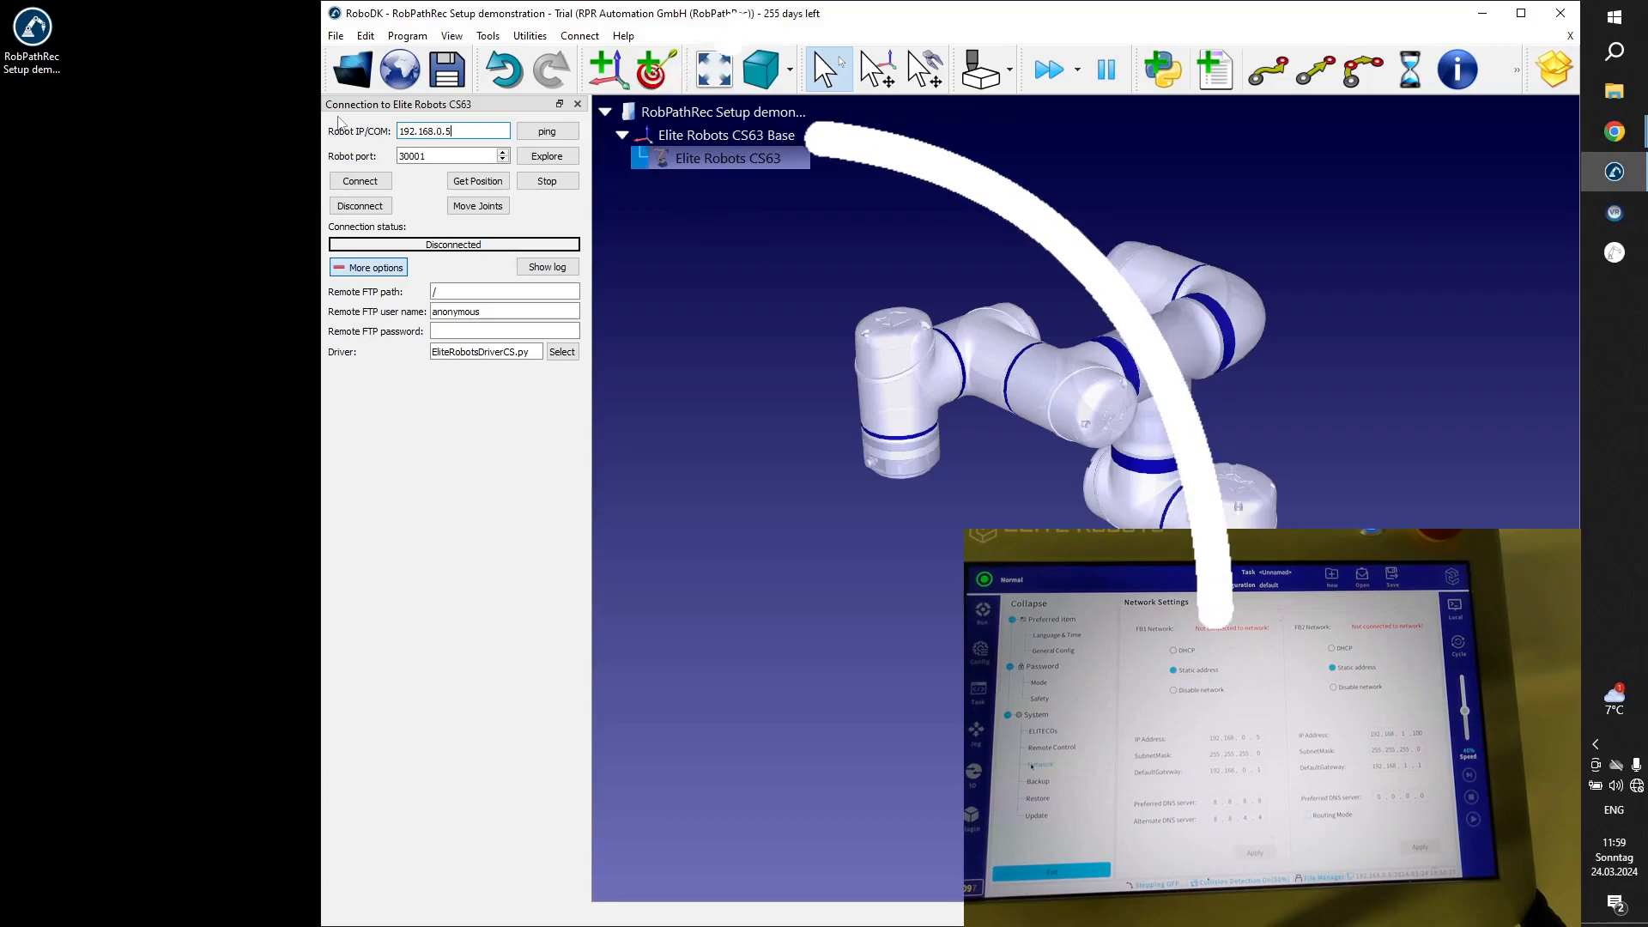
{"action": "key", "text": "Tab"}
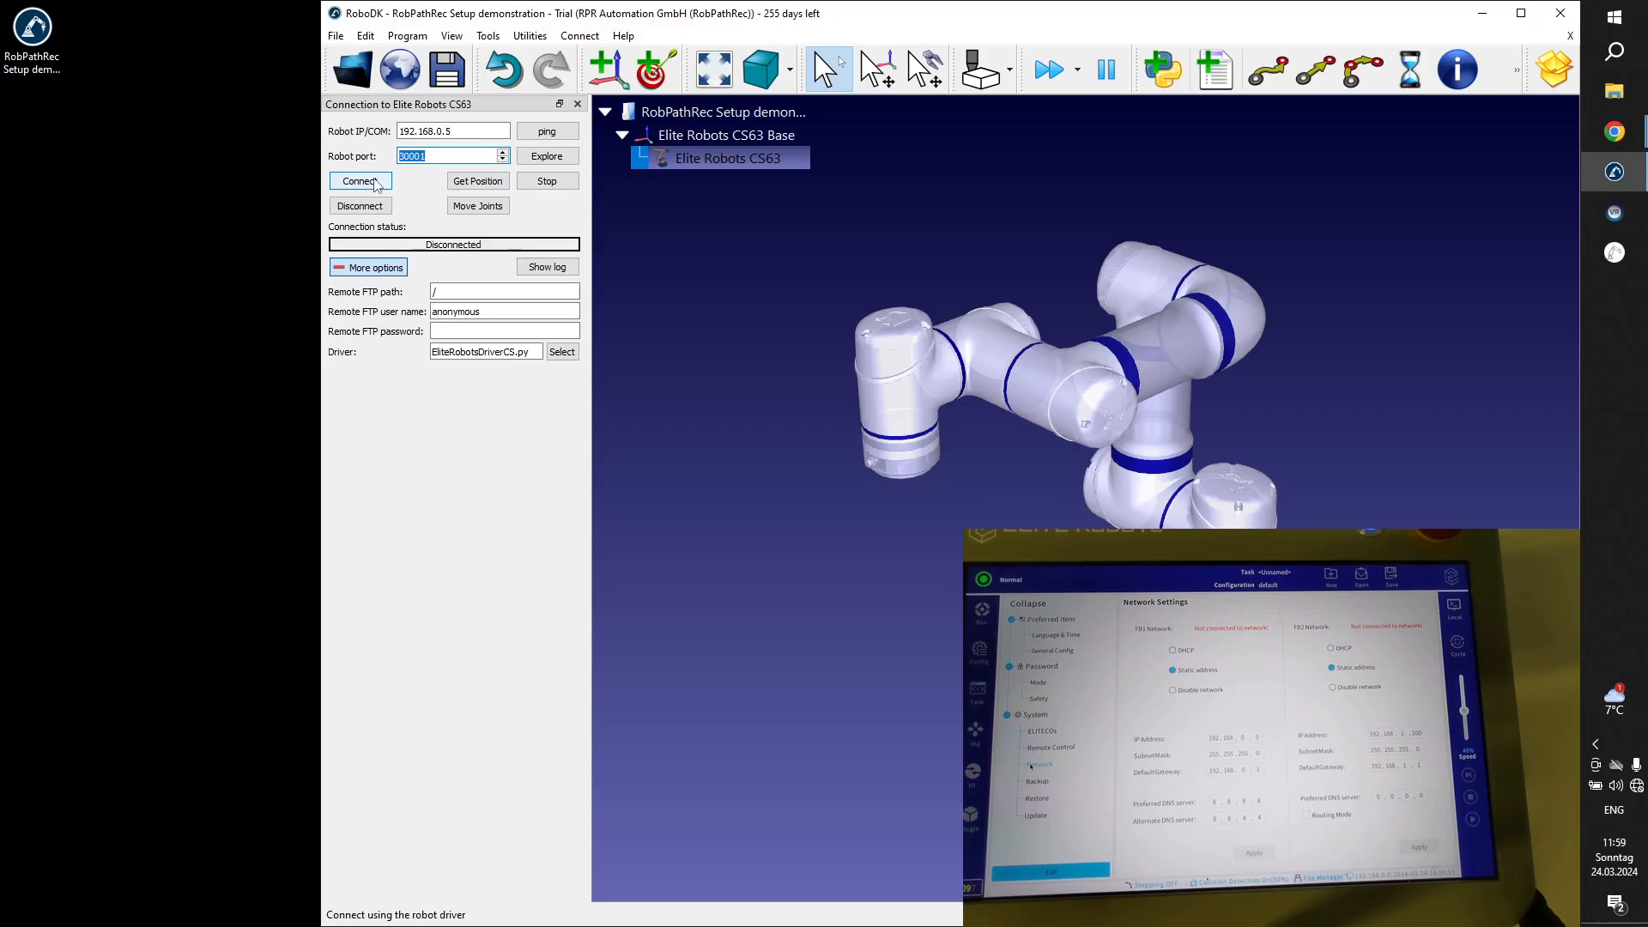
Connect to the real Elite Robots CS63 and transfer its current position to the simulated robot.
{"action": "left_click", "coordinate": [376, 183]}
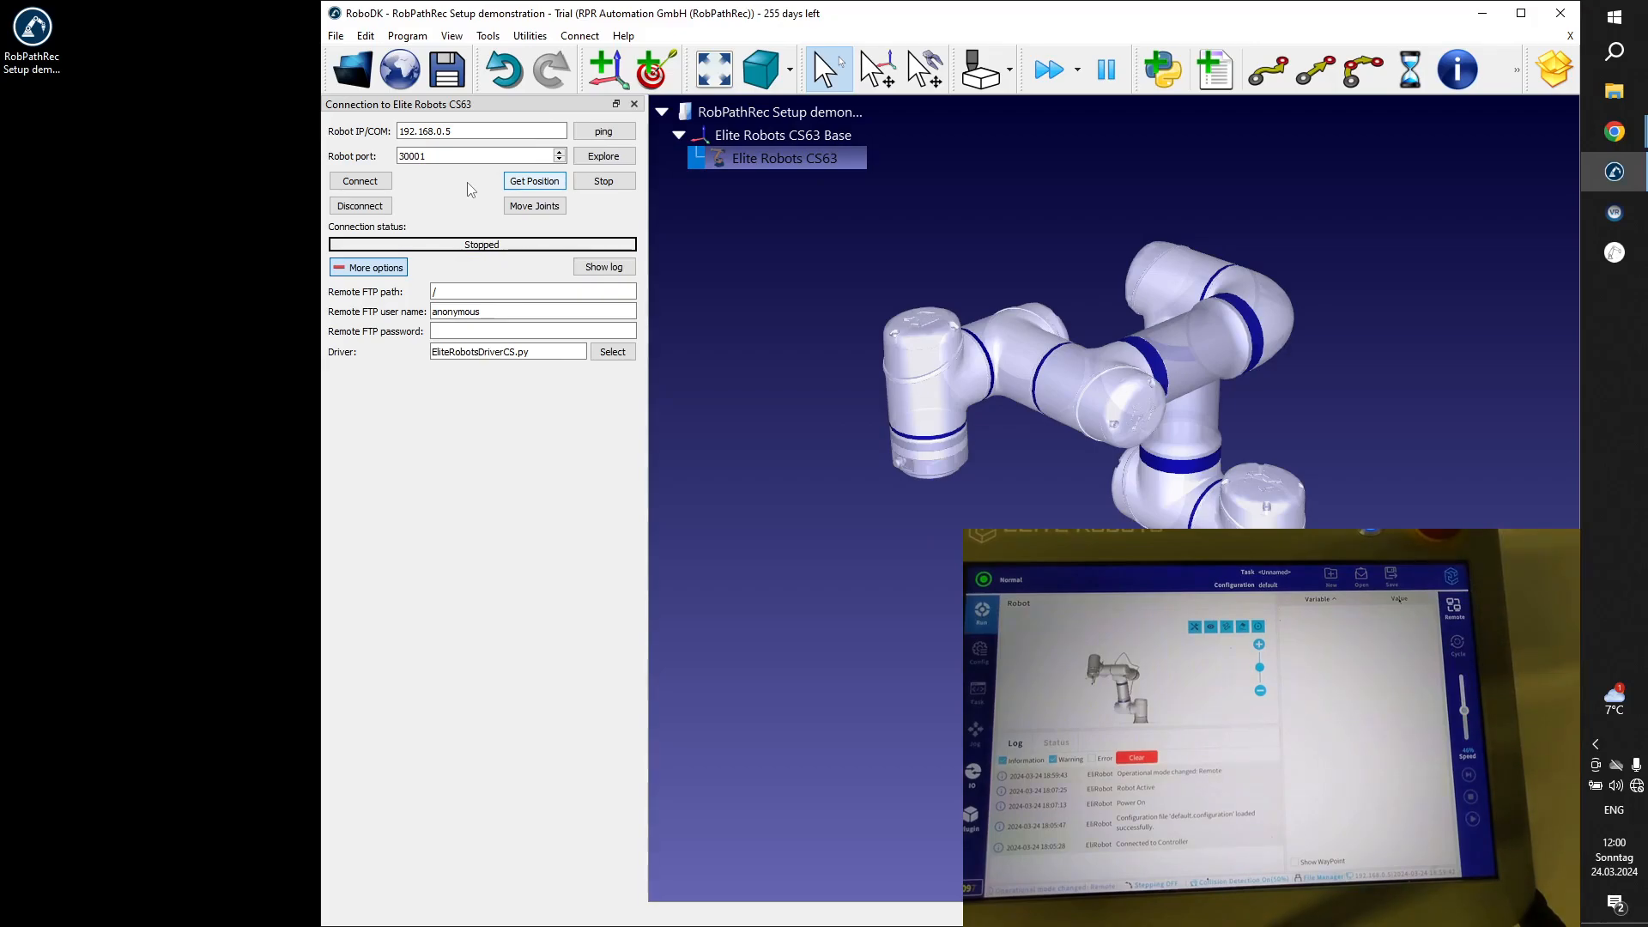
{"action": "left_click", "coordinate": [358, 182]}
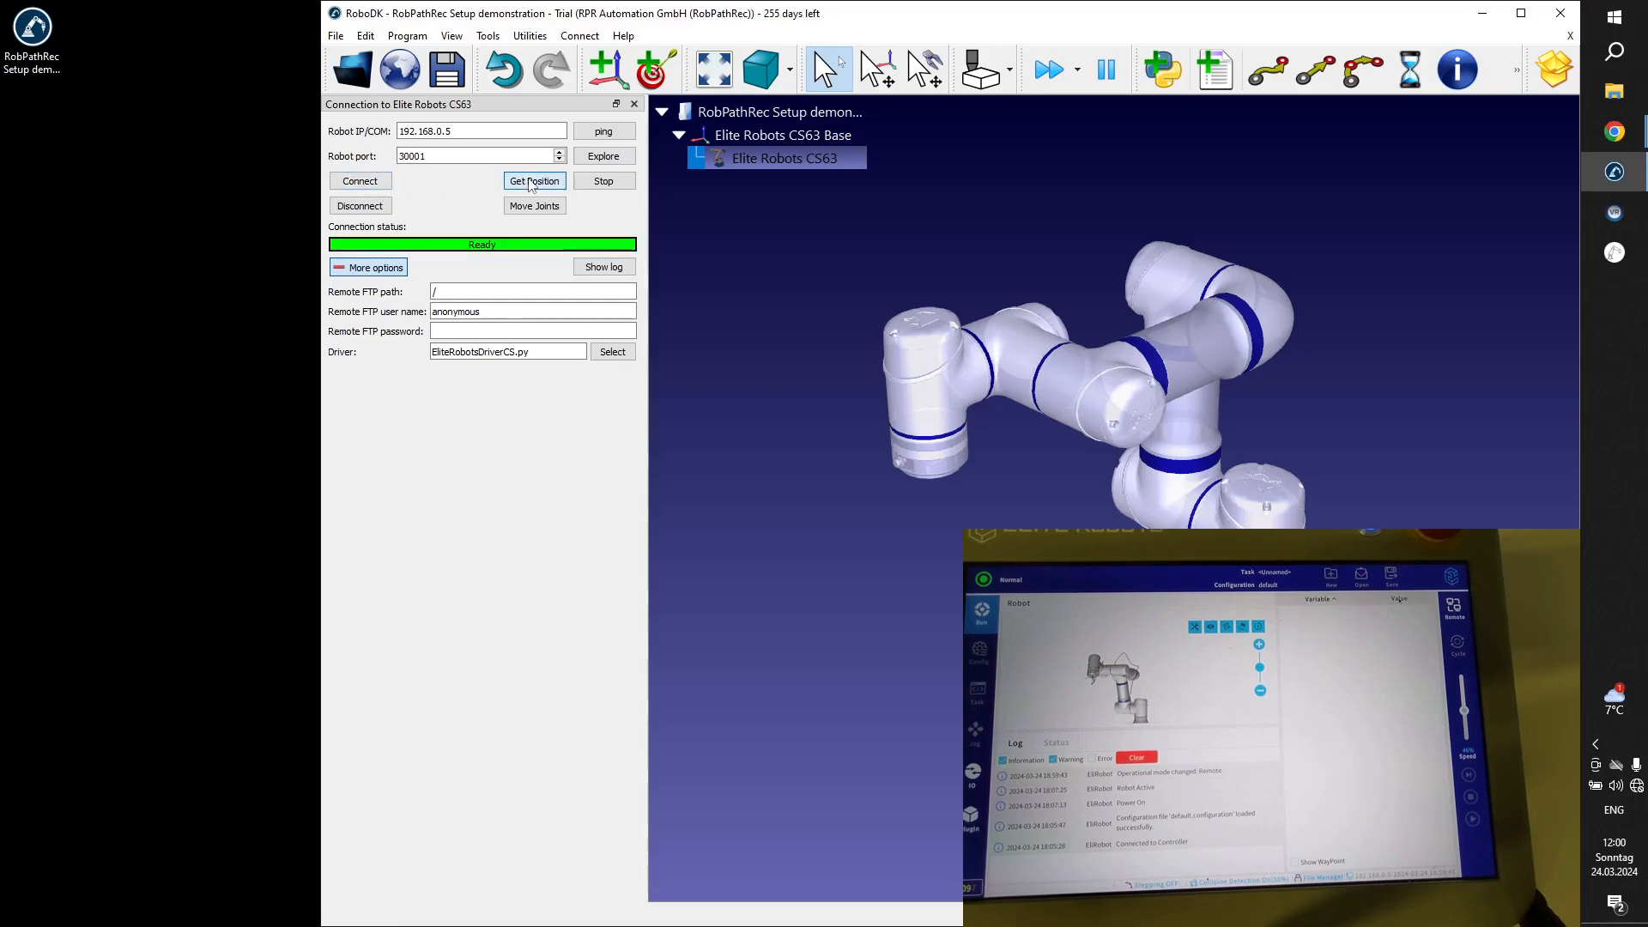
{"action": "left_click", "coordinate": [532, 182]}
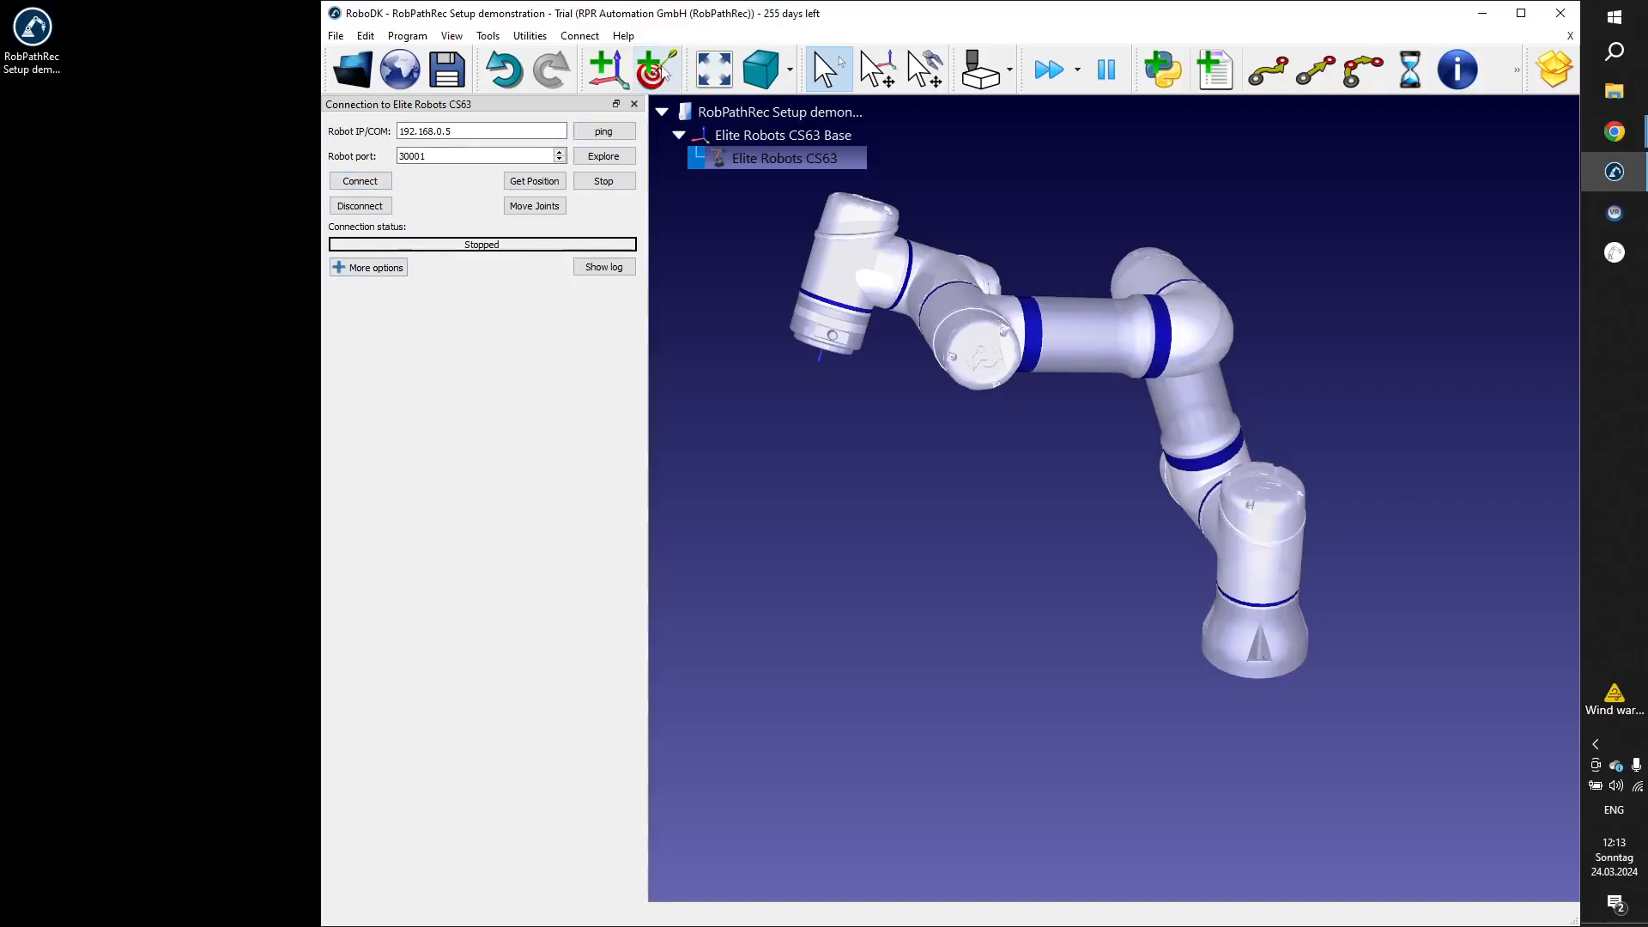
Browse the C:\RoboDK\Library folder for tool files such as spindle_spintech for the Elite Robots CS63, and cancel without loading one.
{"action": "left_click", "coordinate": [737, 161]}
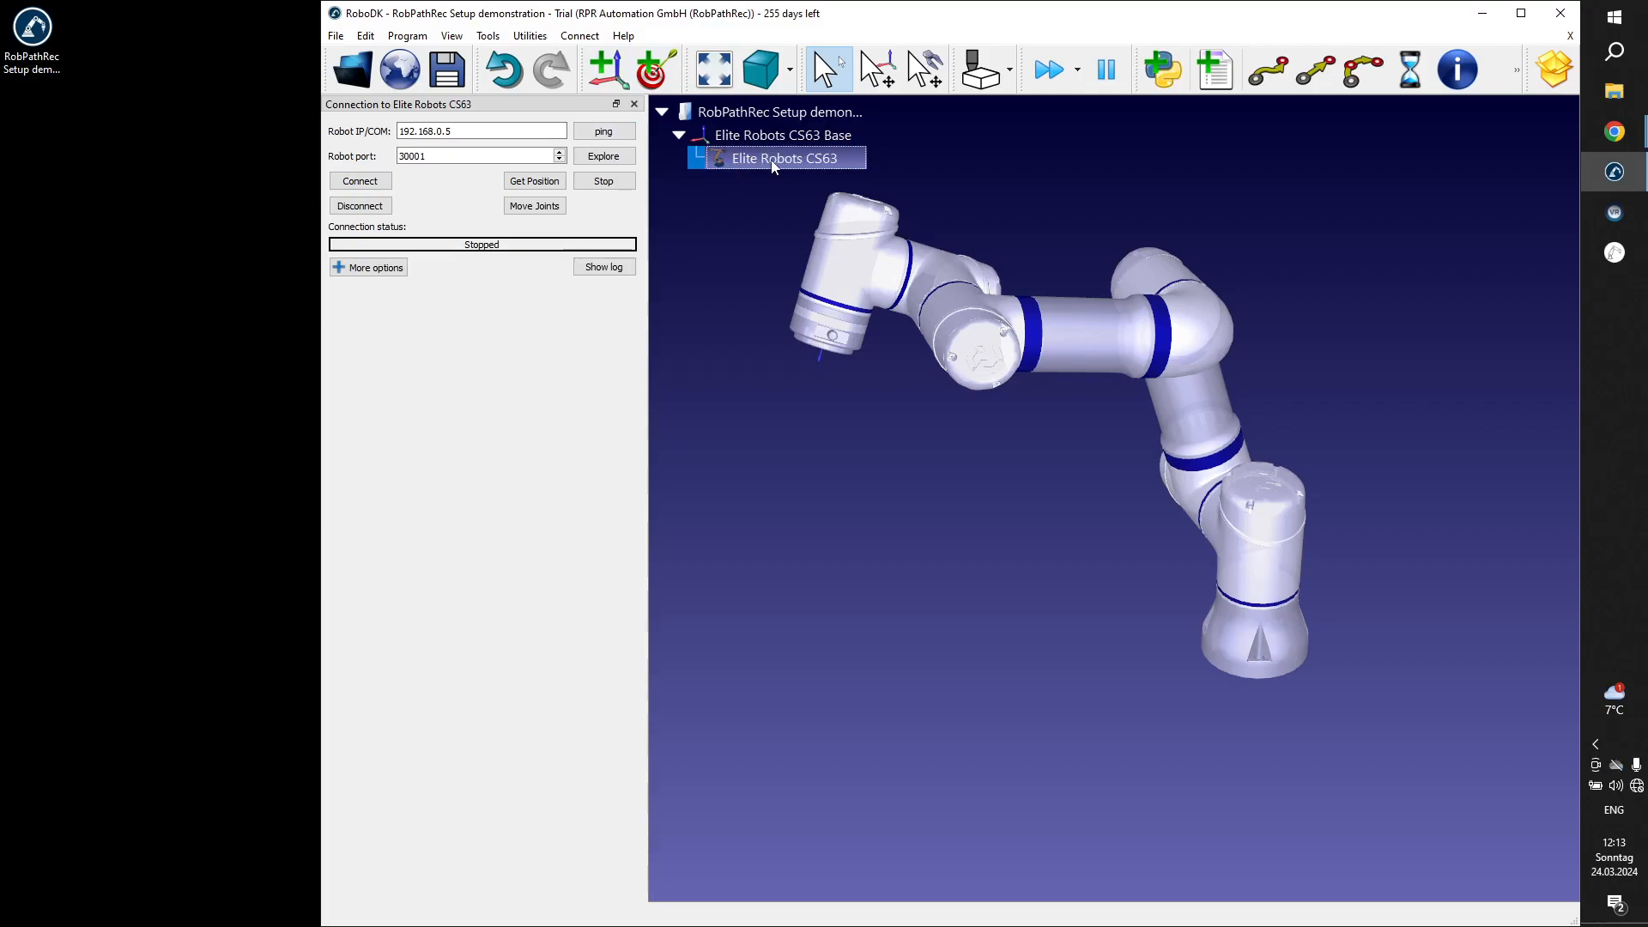
{"action": "right_click", "coordinate": [774, 166]}
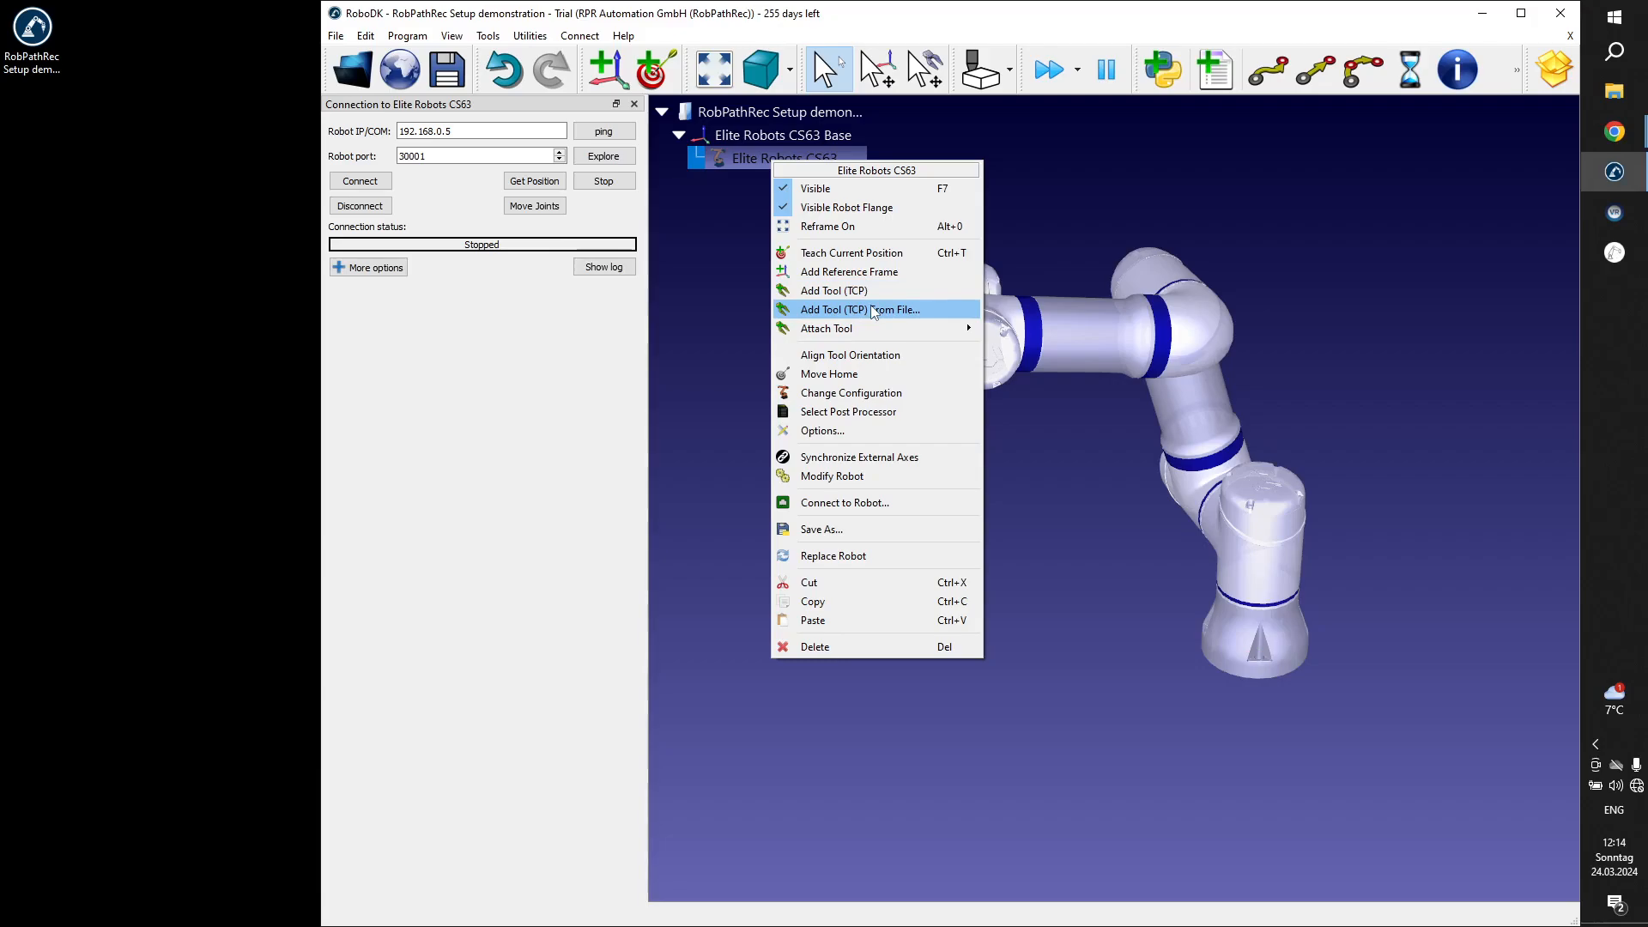
{"action": "left_click", "coordinate": [854, 309]}
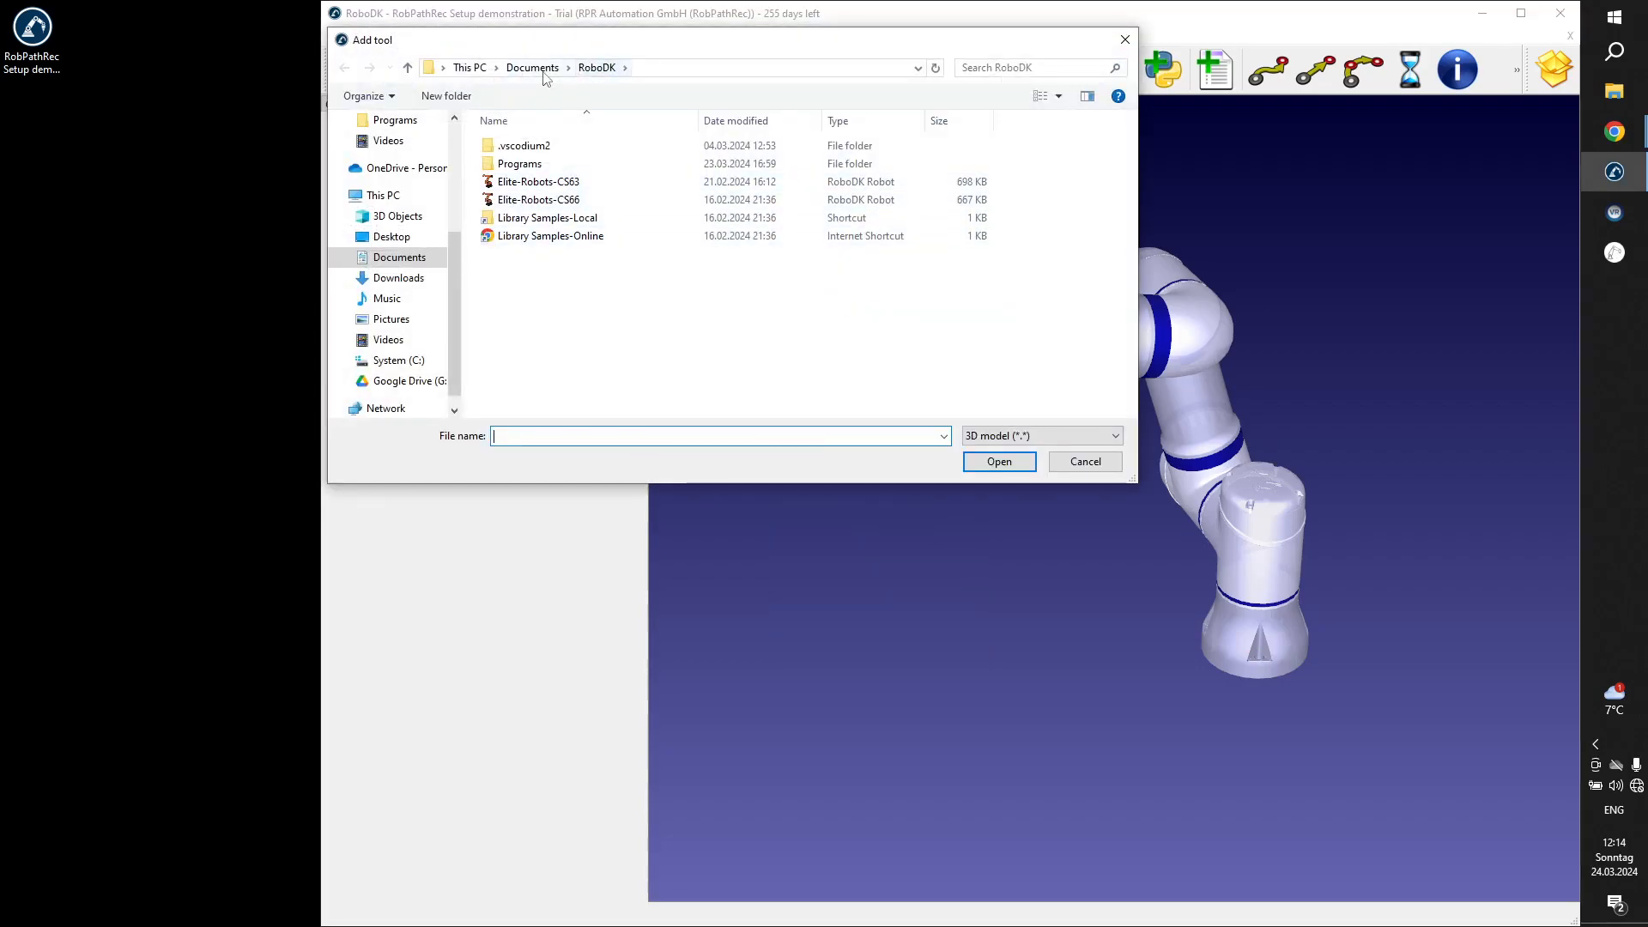
{"action": "left_click", "coordinate": [410, 361]}
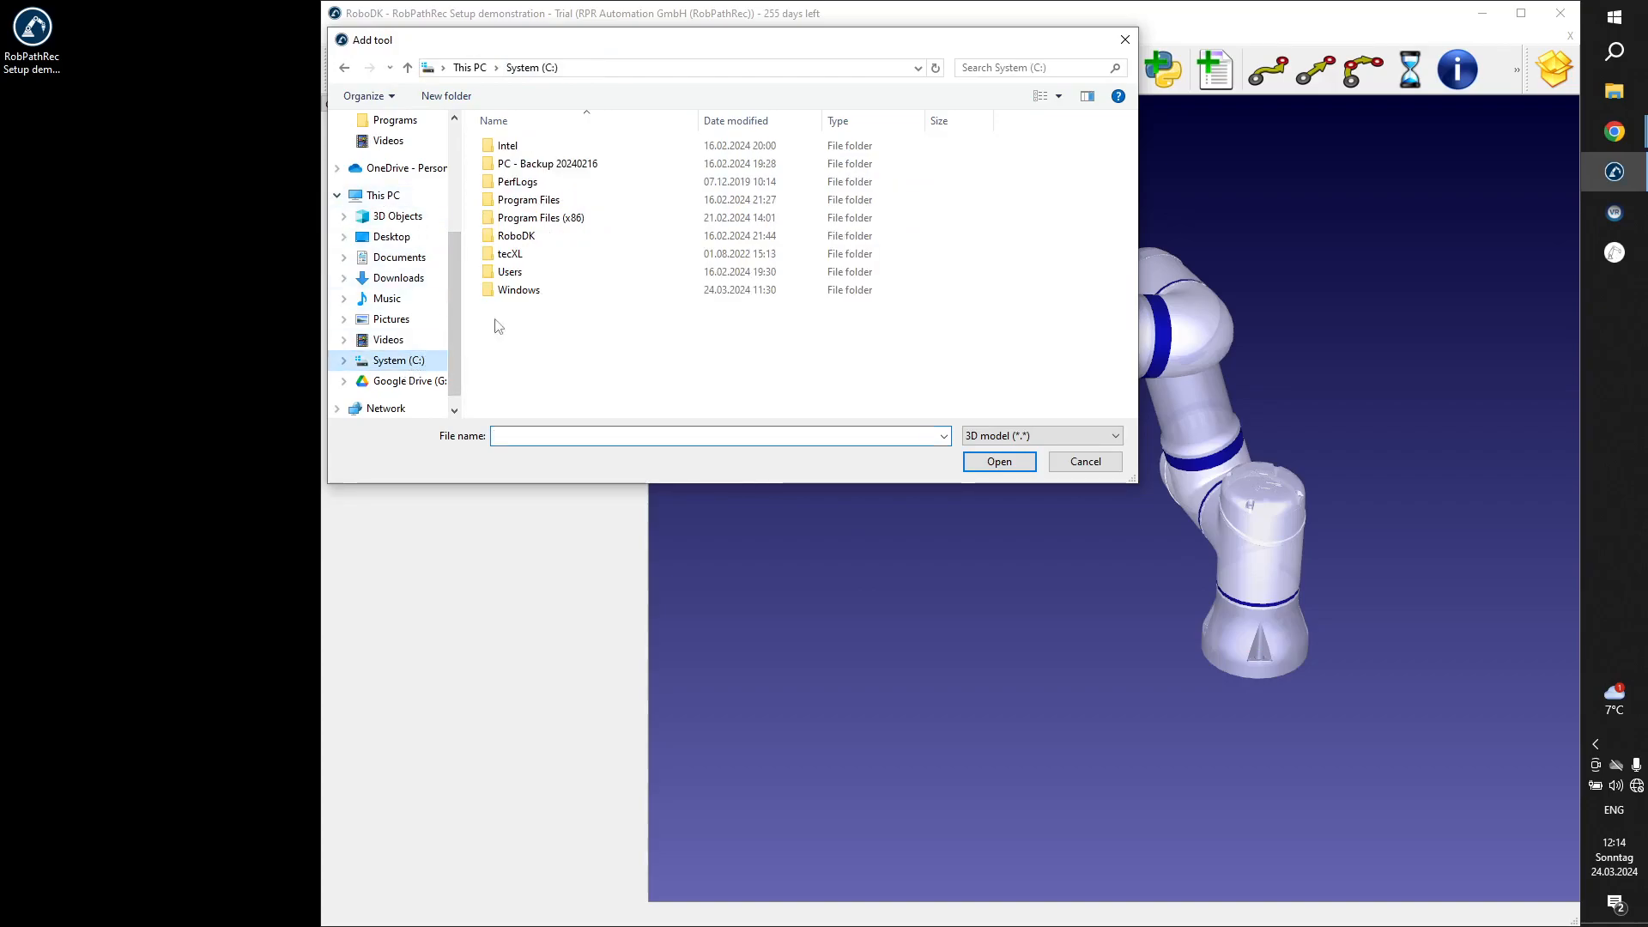
{"action": "double_click", "coordinate": [522, 235]}
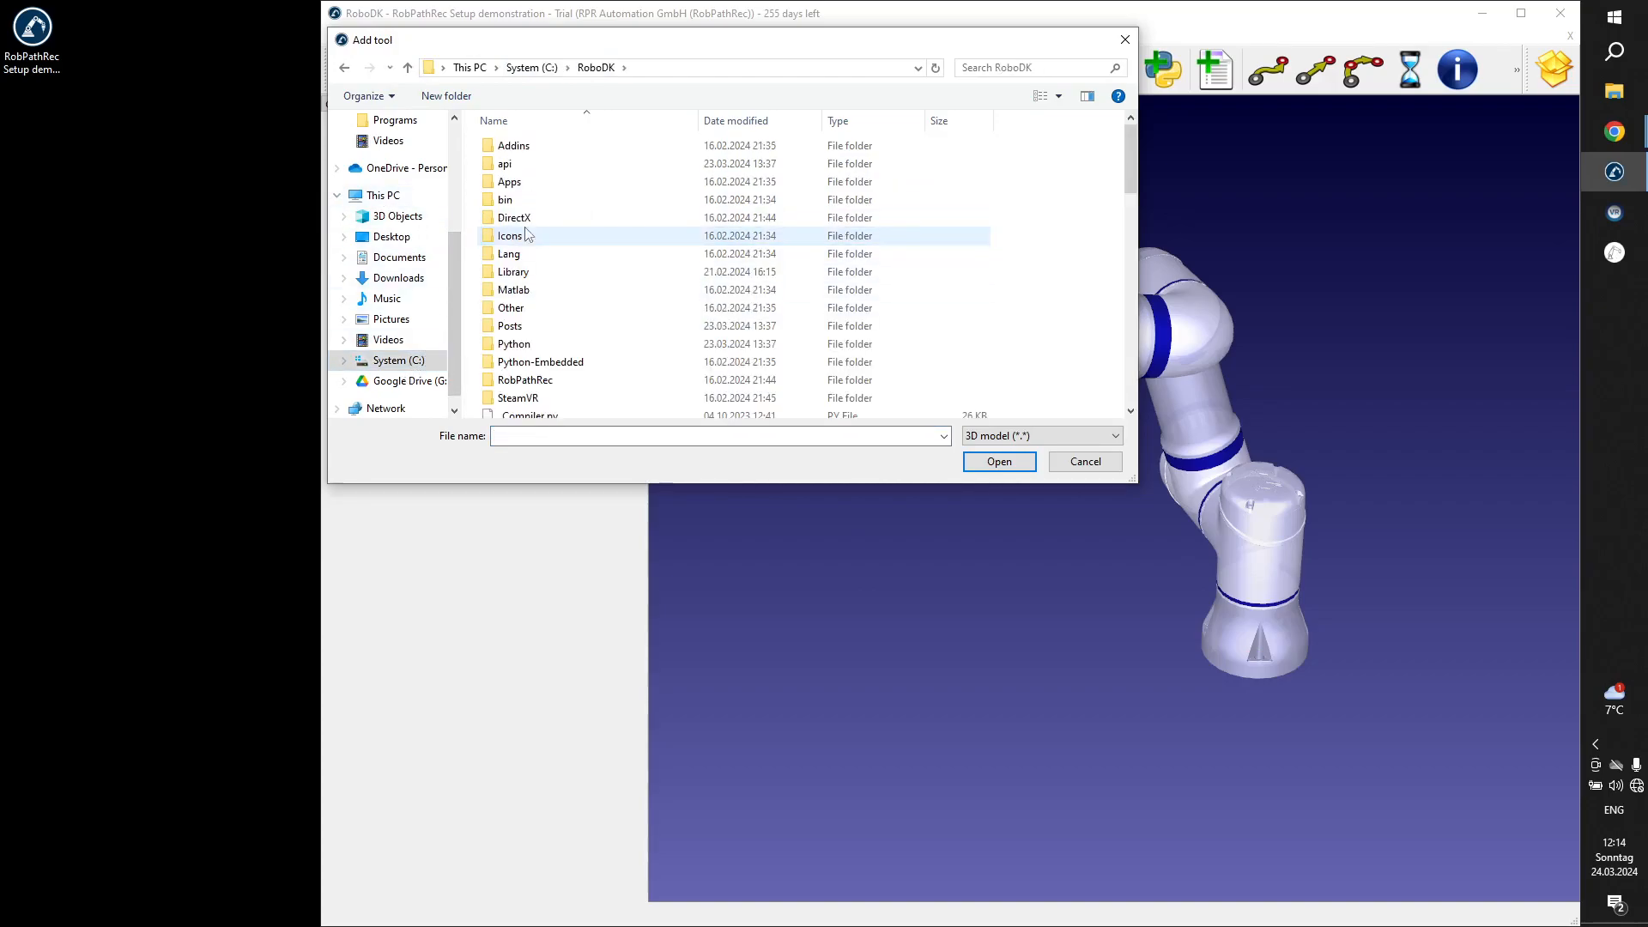
{"action": "double_click", "coordinate": [532, 279]}
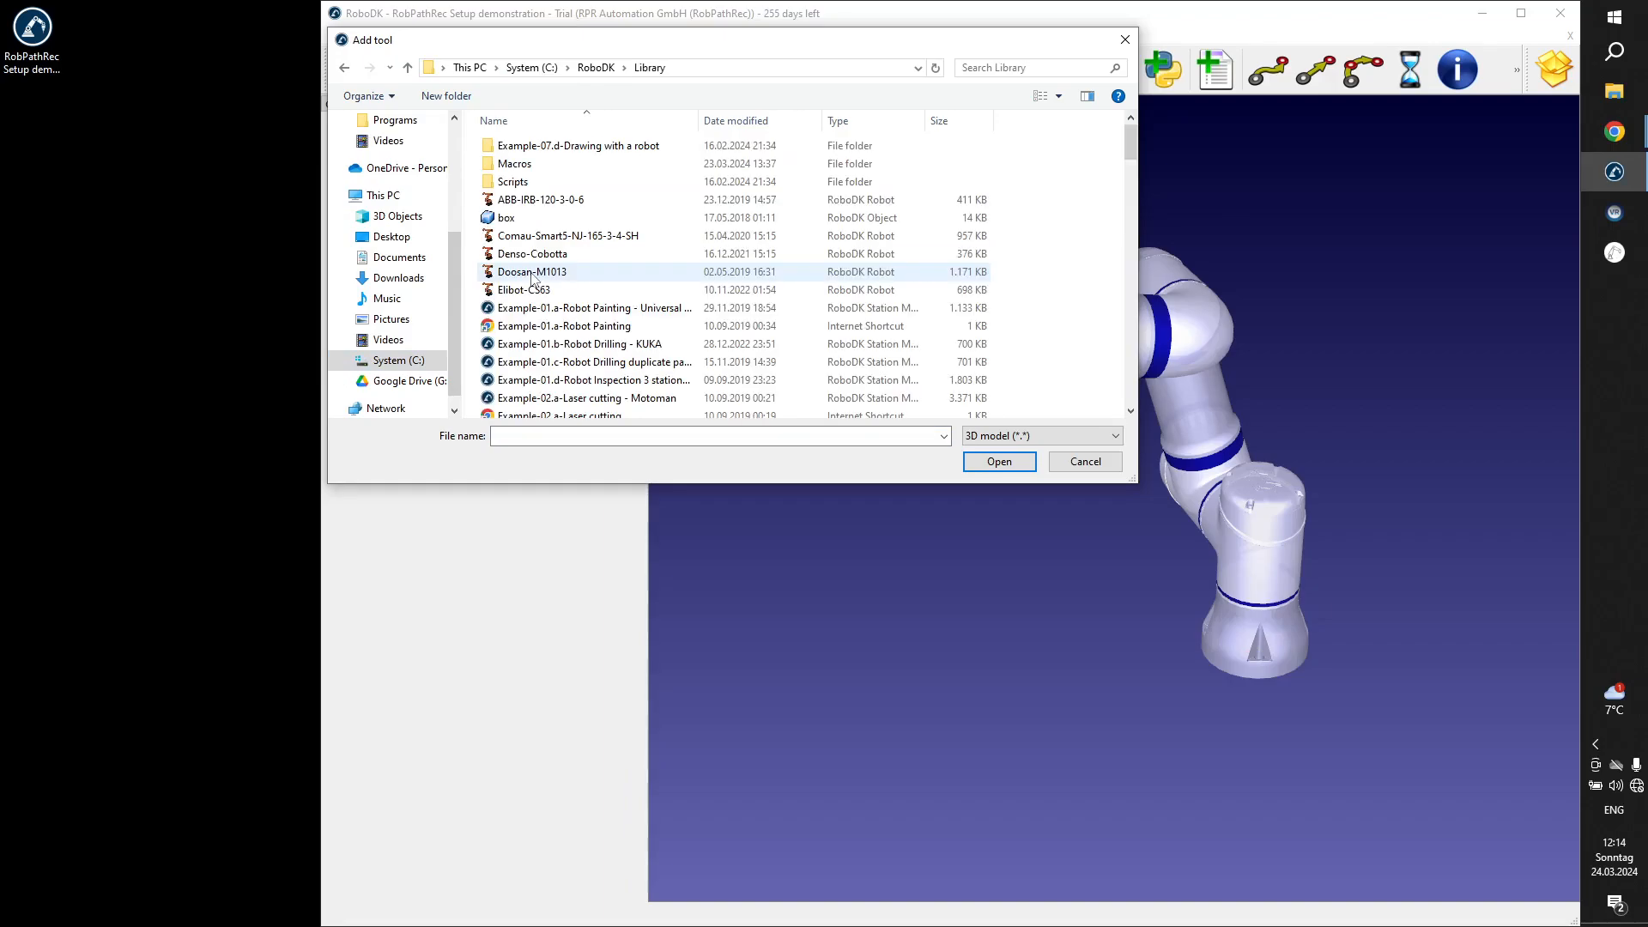
{"action": "scroll", "coordinate": [654, 284], "scroll_direction": "down", "scroll_amount": 9}
{"action": "scroll", "coordinate": [654, 284], "scroll_direction": "down", "scroll_amount": 8}
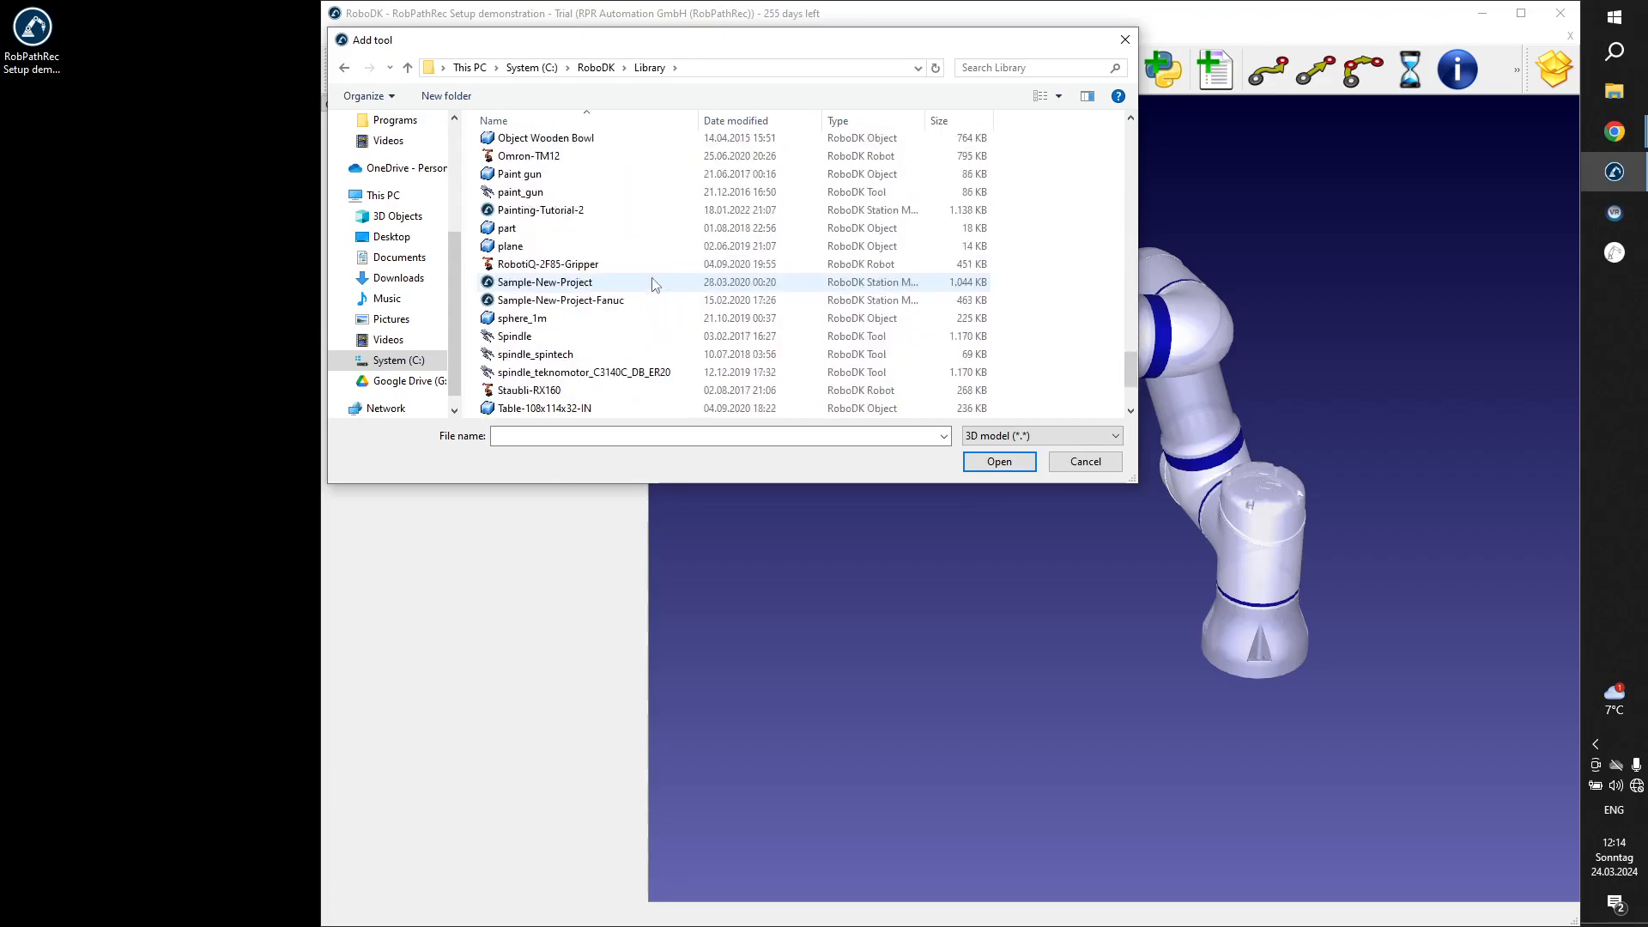
{"action": "left_click", "coordinate": [621, 391]}
{"action": "left_click", "coordinate": [583, 305]}
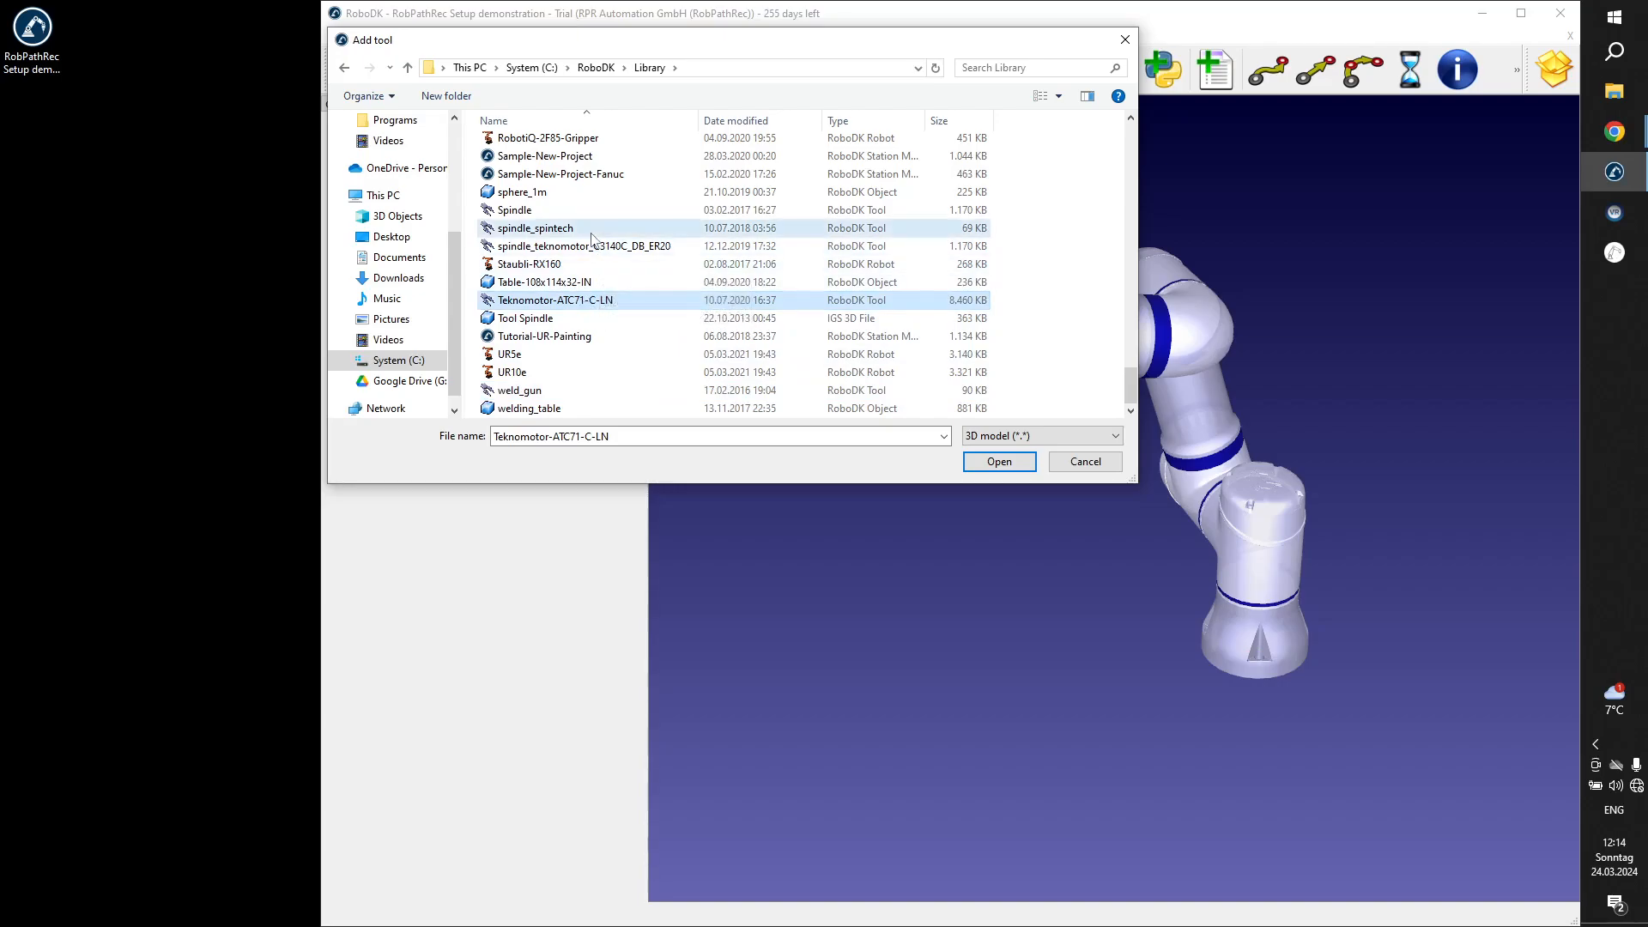
{"action": "left_click", "coordinate": [562, 228]}
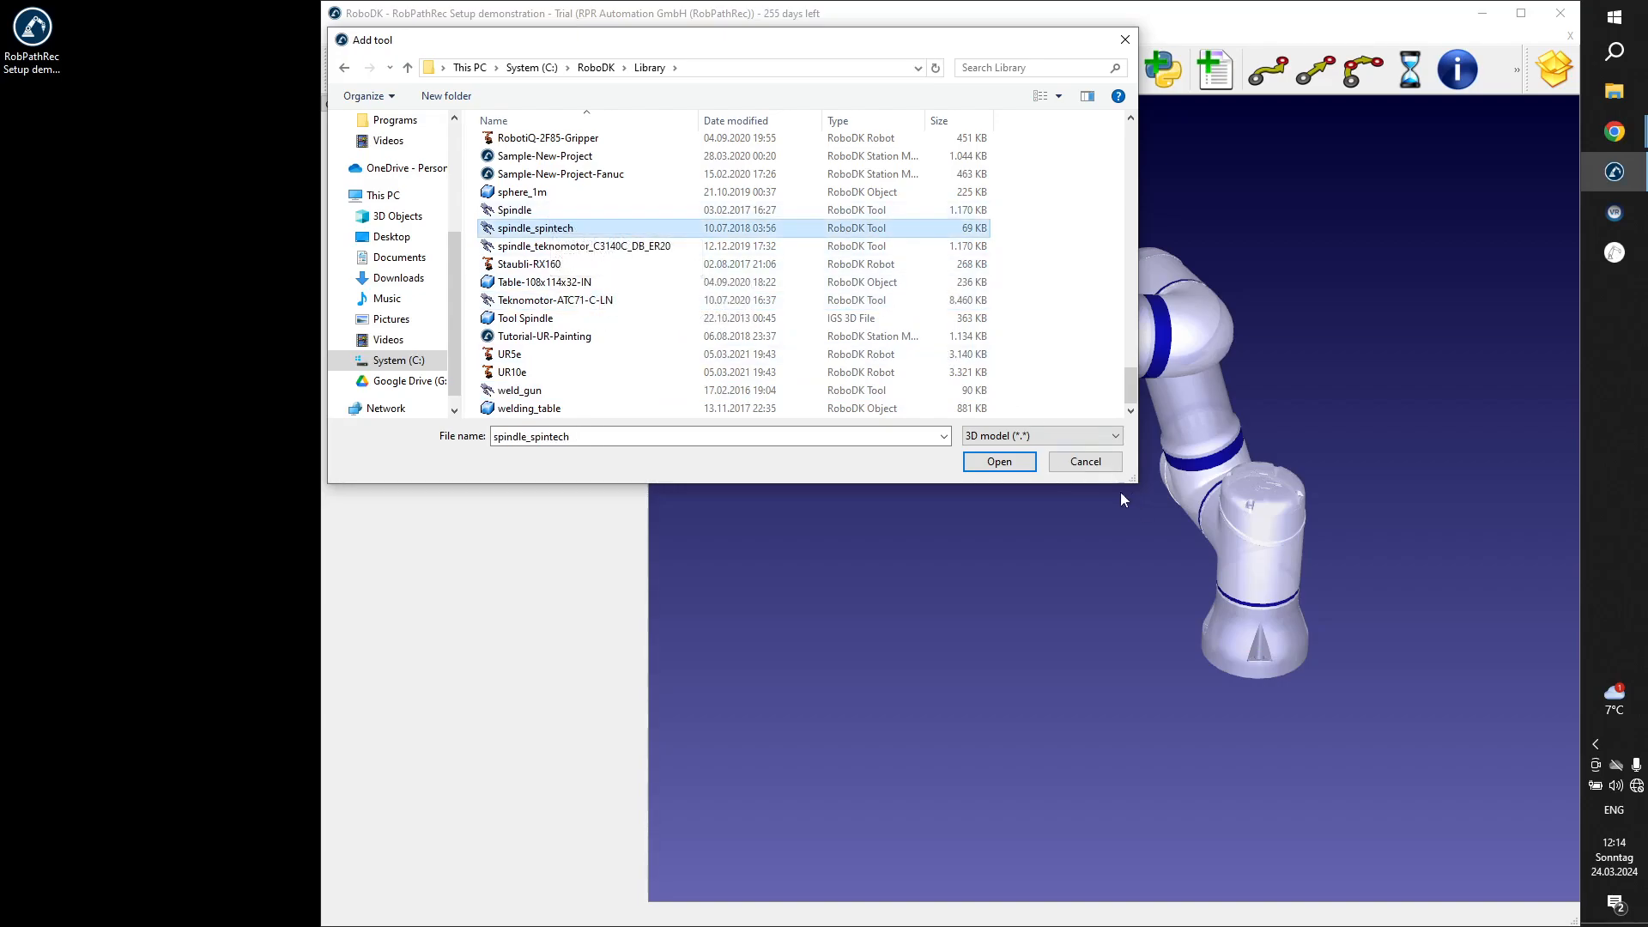
{"action": "left_click", "coordinate": [1076, 463]}
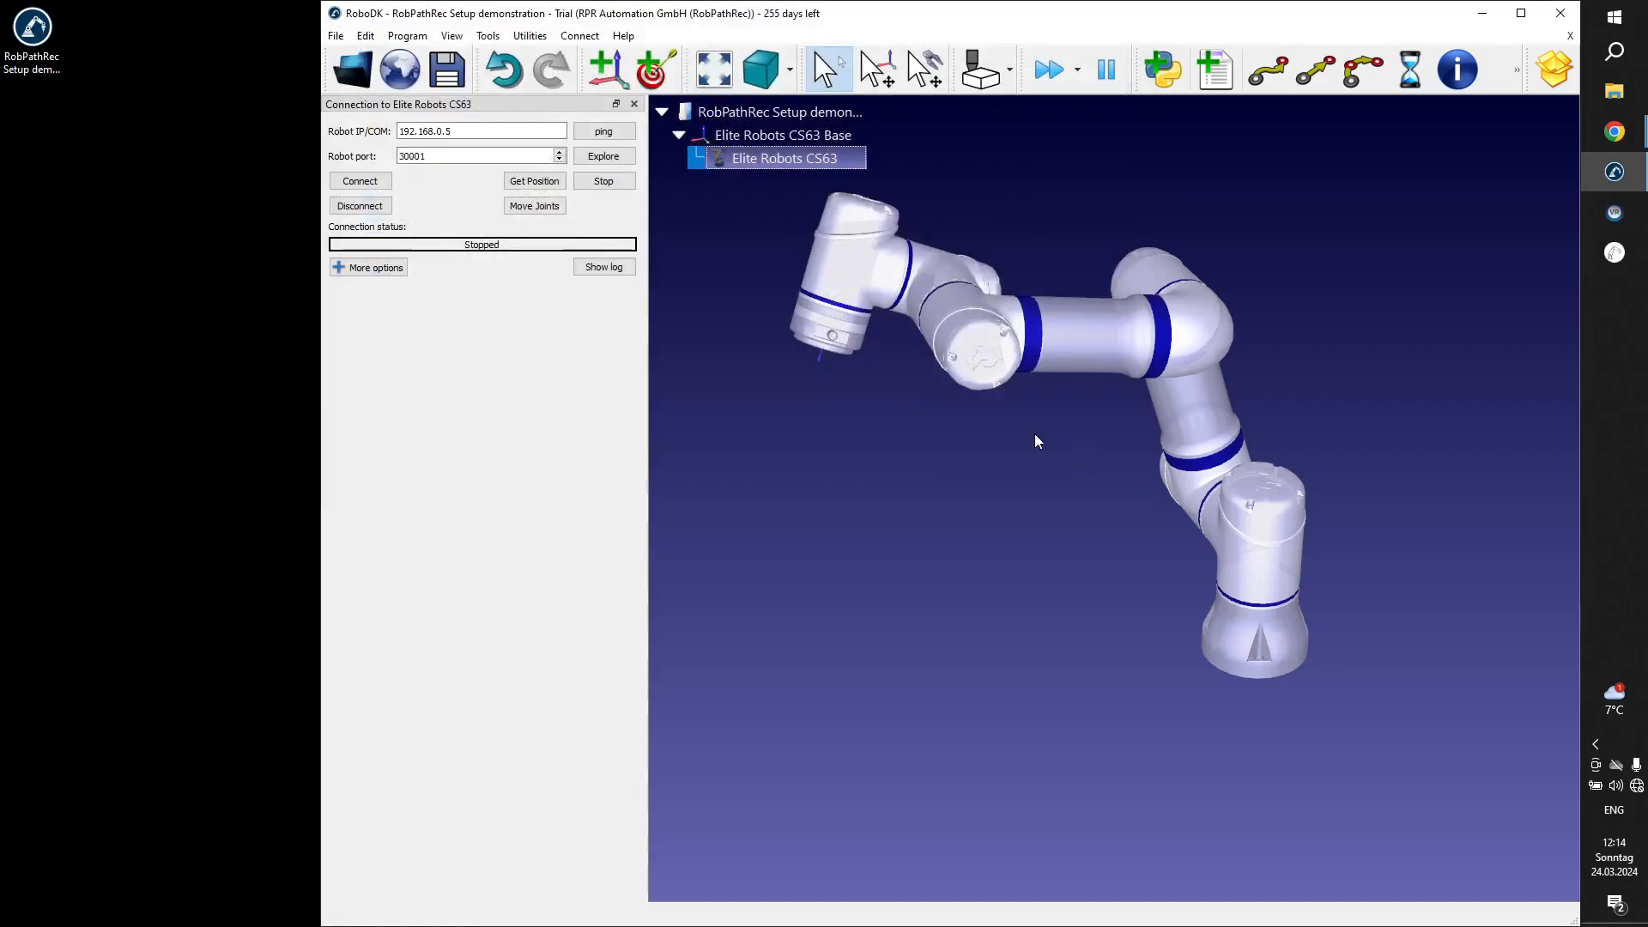
Add a new tool (TCP) without a model file to the Elite Robots CS63 and show the text labels in the 3D view.
{"action": "right_click", "coordinate": [782, 161]}
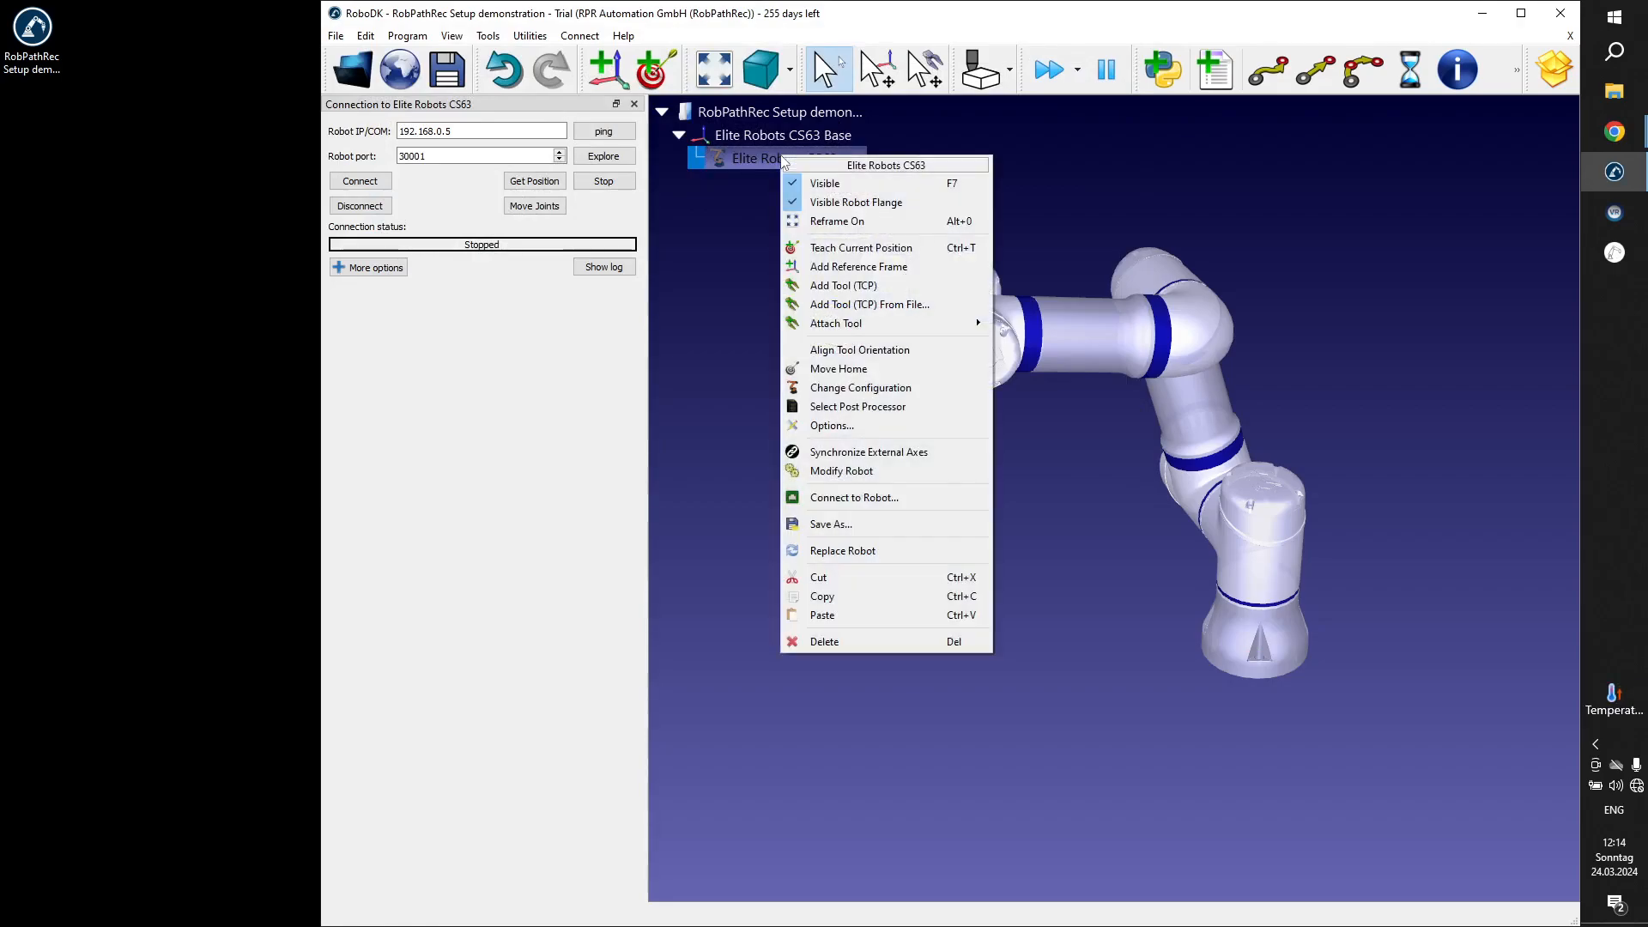
{"action": "left_click", "coordinate": [893, 290]}
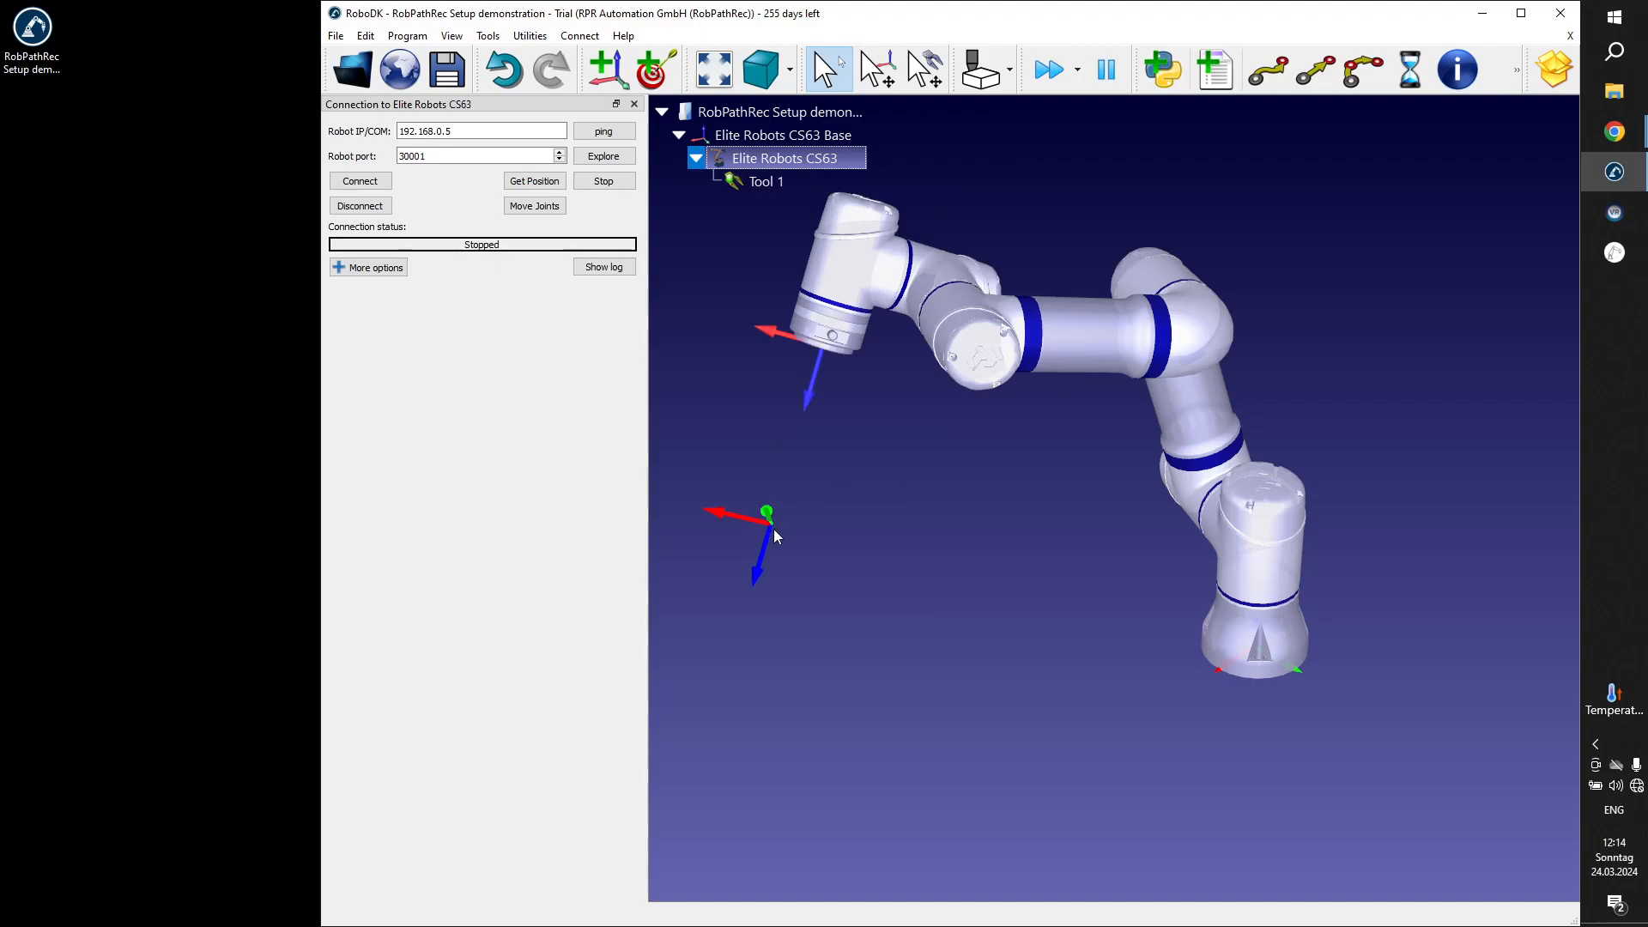
{"action": "left_click", "coordinate": [453, 39]}
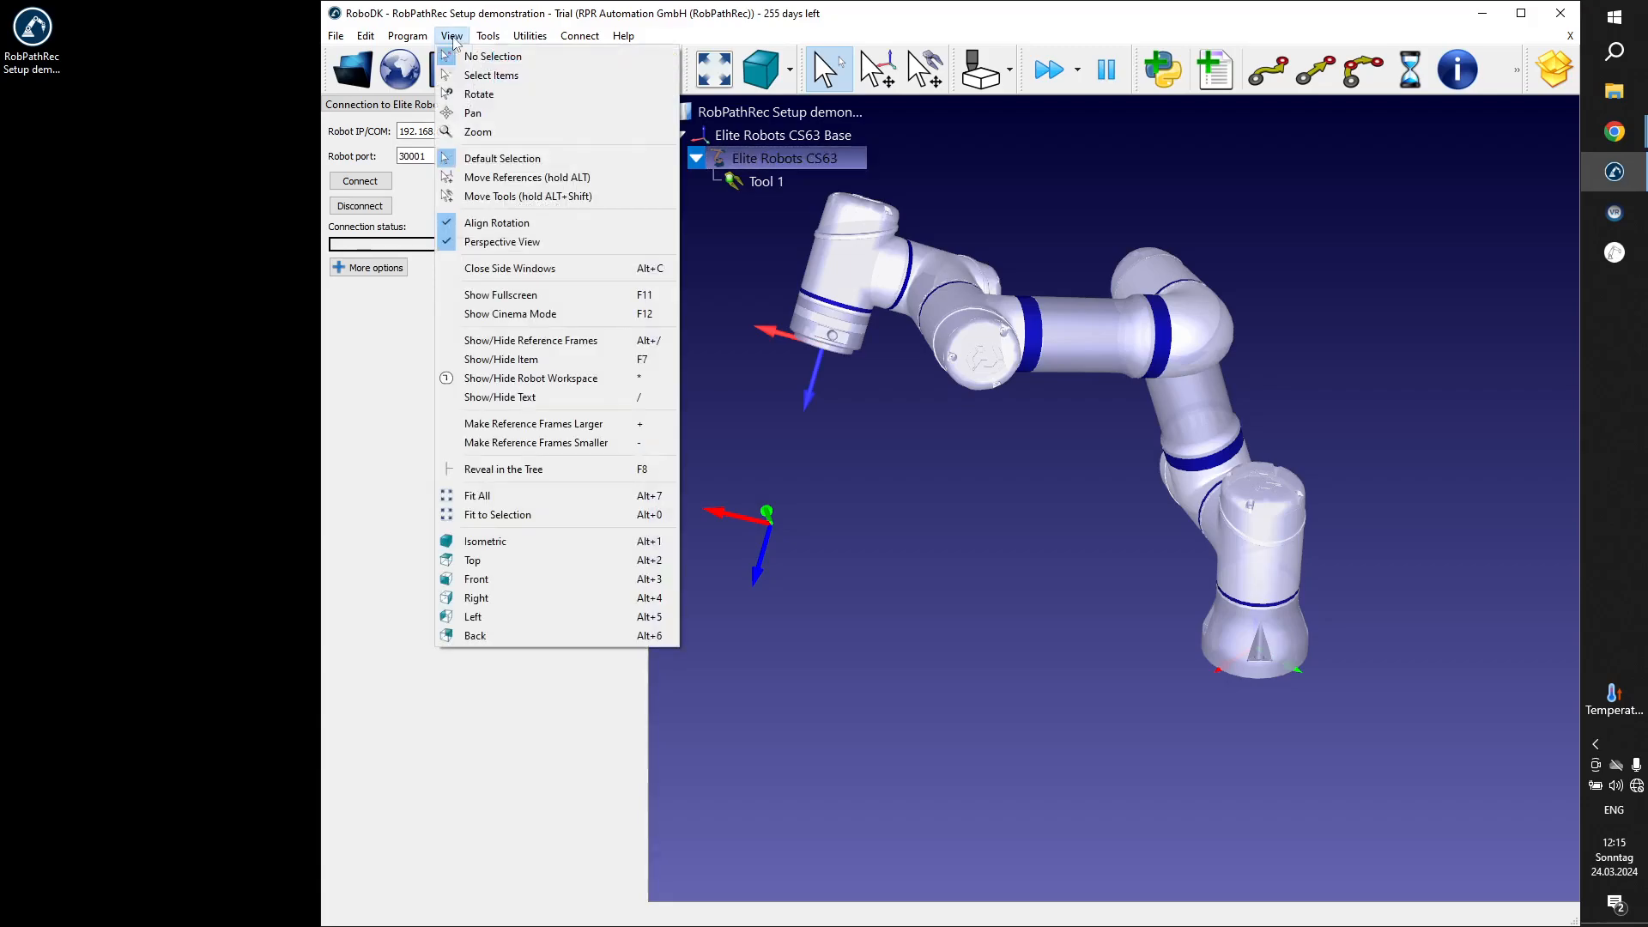
{"action": "left_click", "coordinate": [556, 399]}
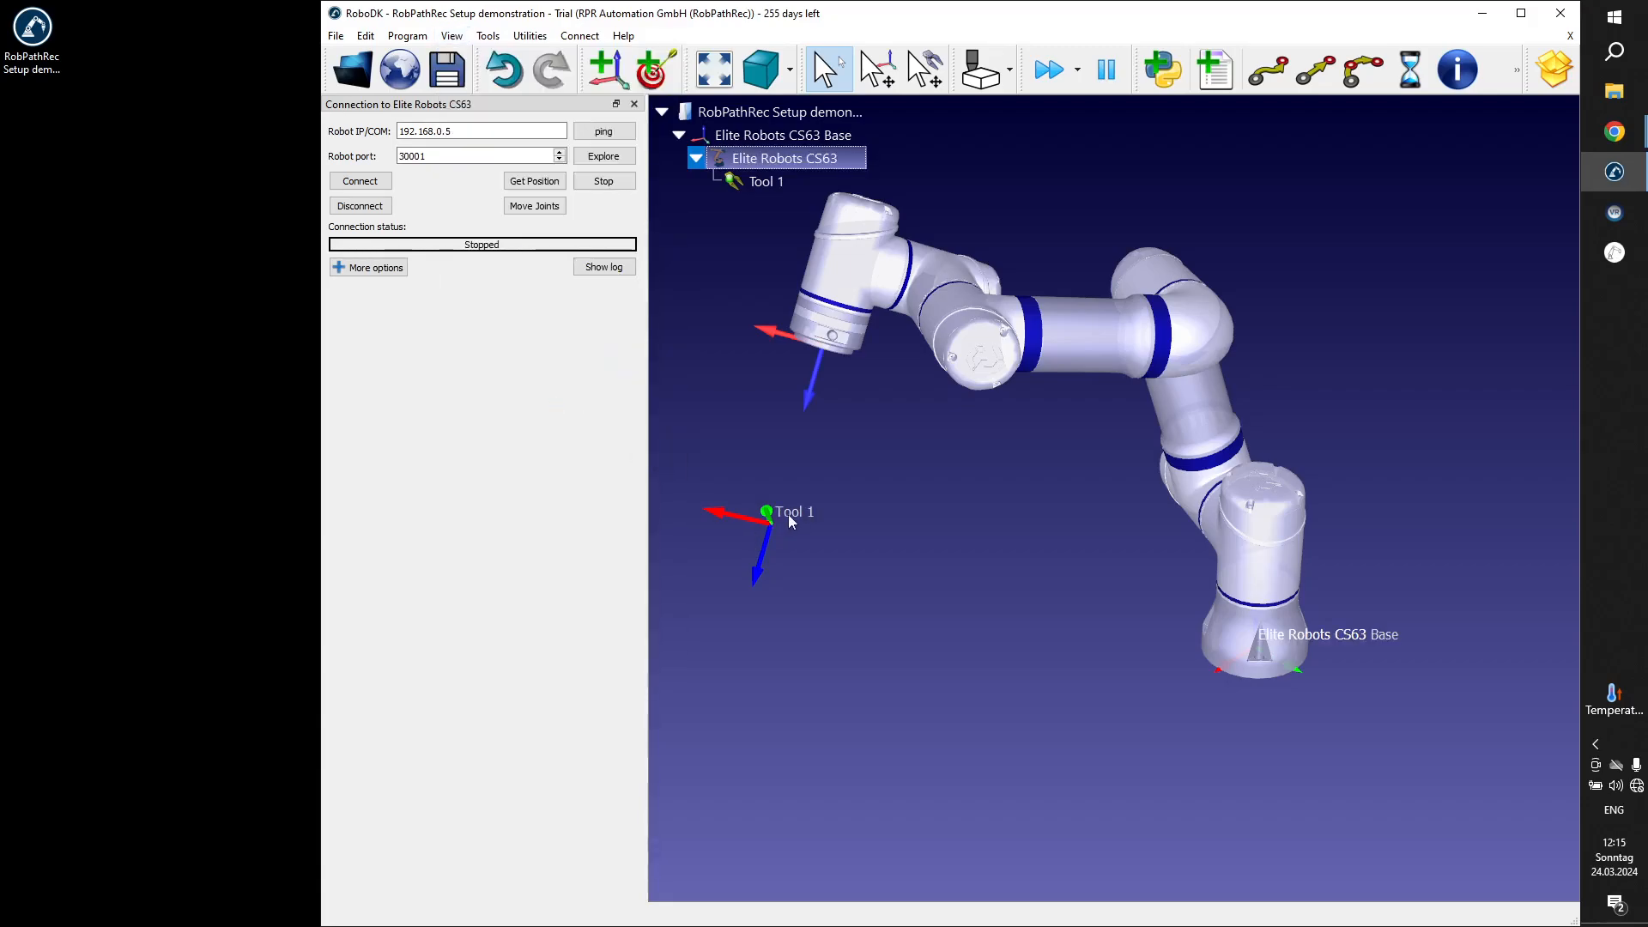
Rename the tool attached to the Elite Robots CS63 as Pen.
{"action": "left_click", "coordinate": [762, 184]}
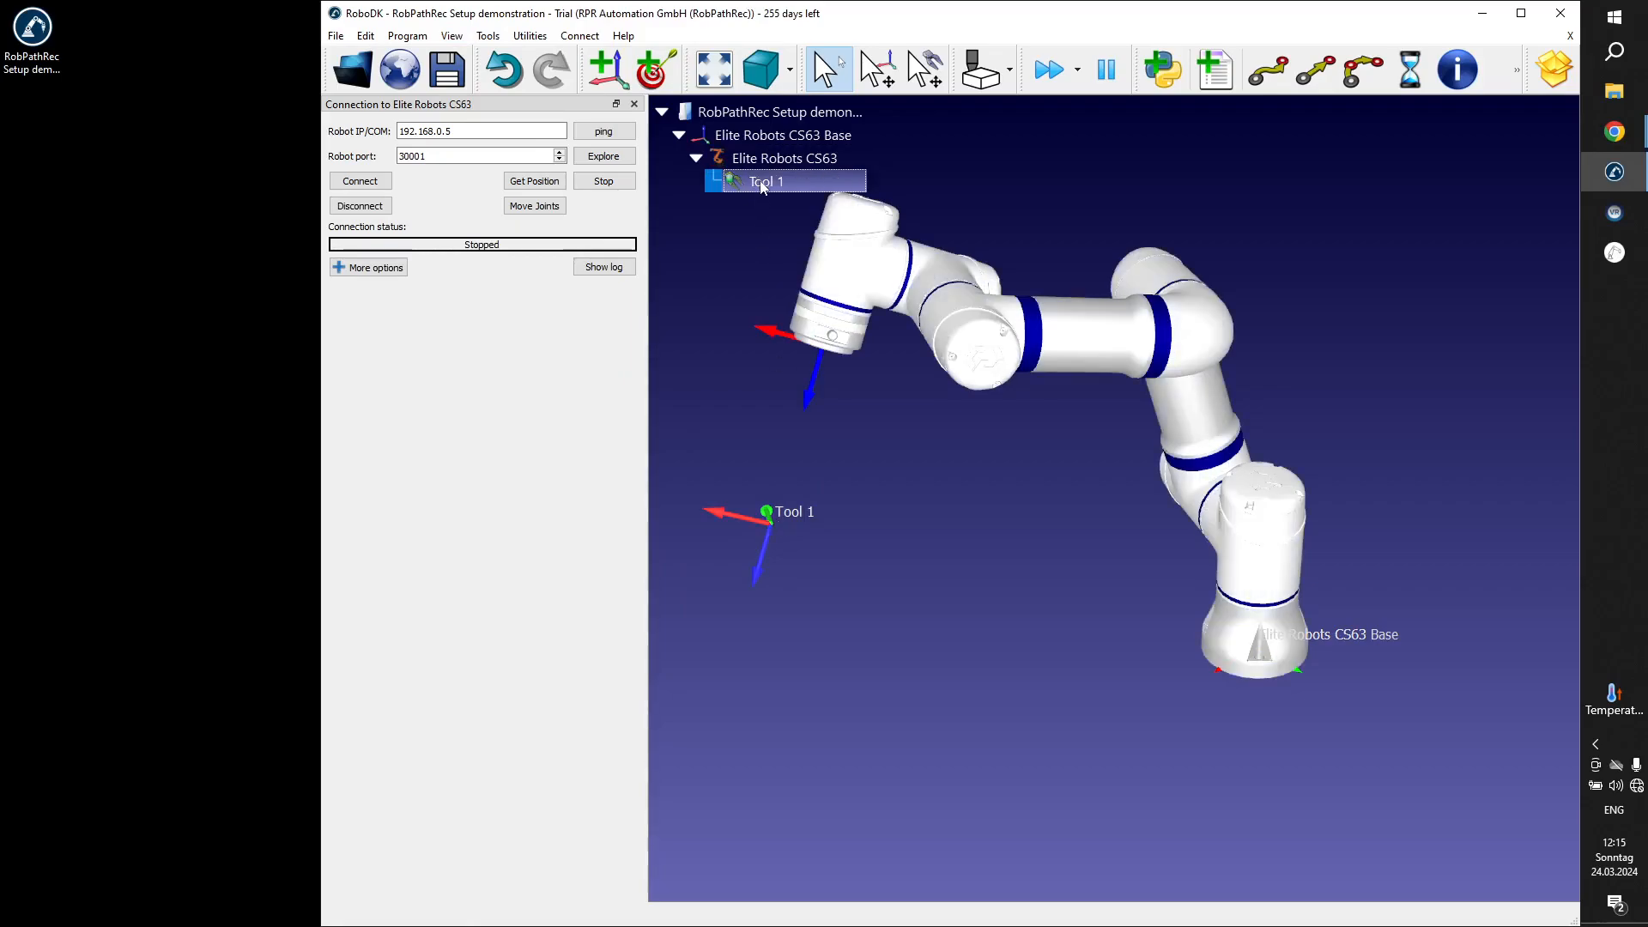
{"action": "left_click", "coordinate": [762, 184]}
{"action": "type", "text": "Pen"}
{"action": "key", "text": "Return"}
Open the TCP definition of the Pen tool, keeping the Calib XYZ by point method and calibration using joints.
{"action": "left_click_drag", "start_coordinate": [807, 352], "coordinate": [895, 339]}
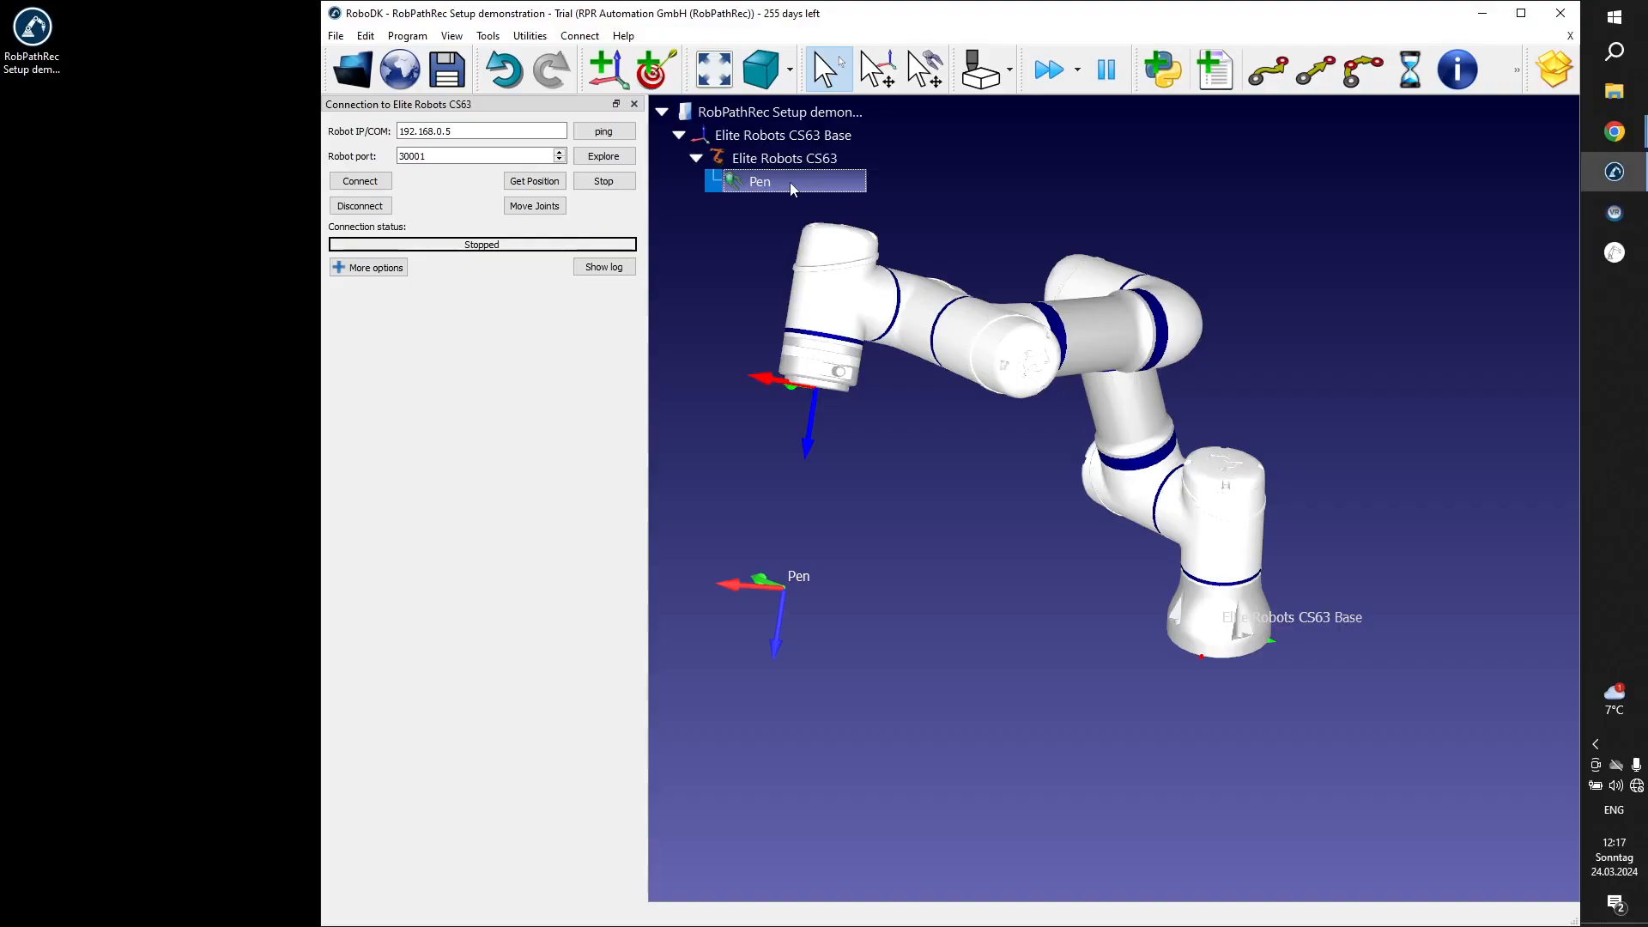
{"action": "right_click", "coordinate": [789, 182]}
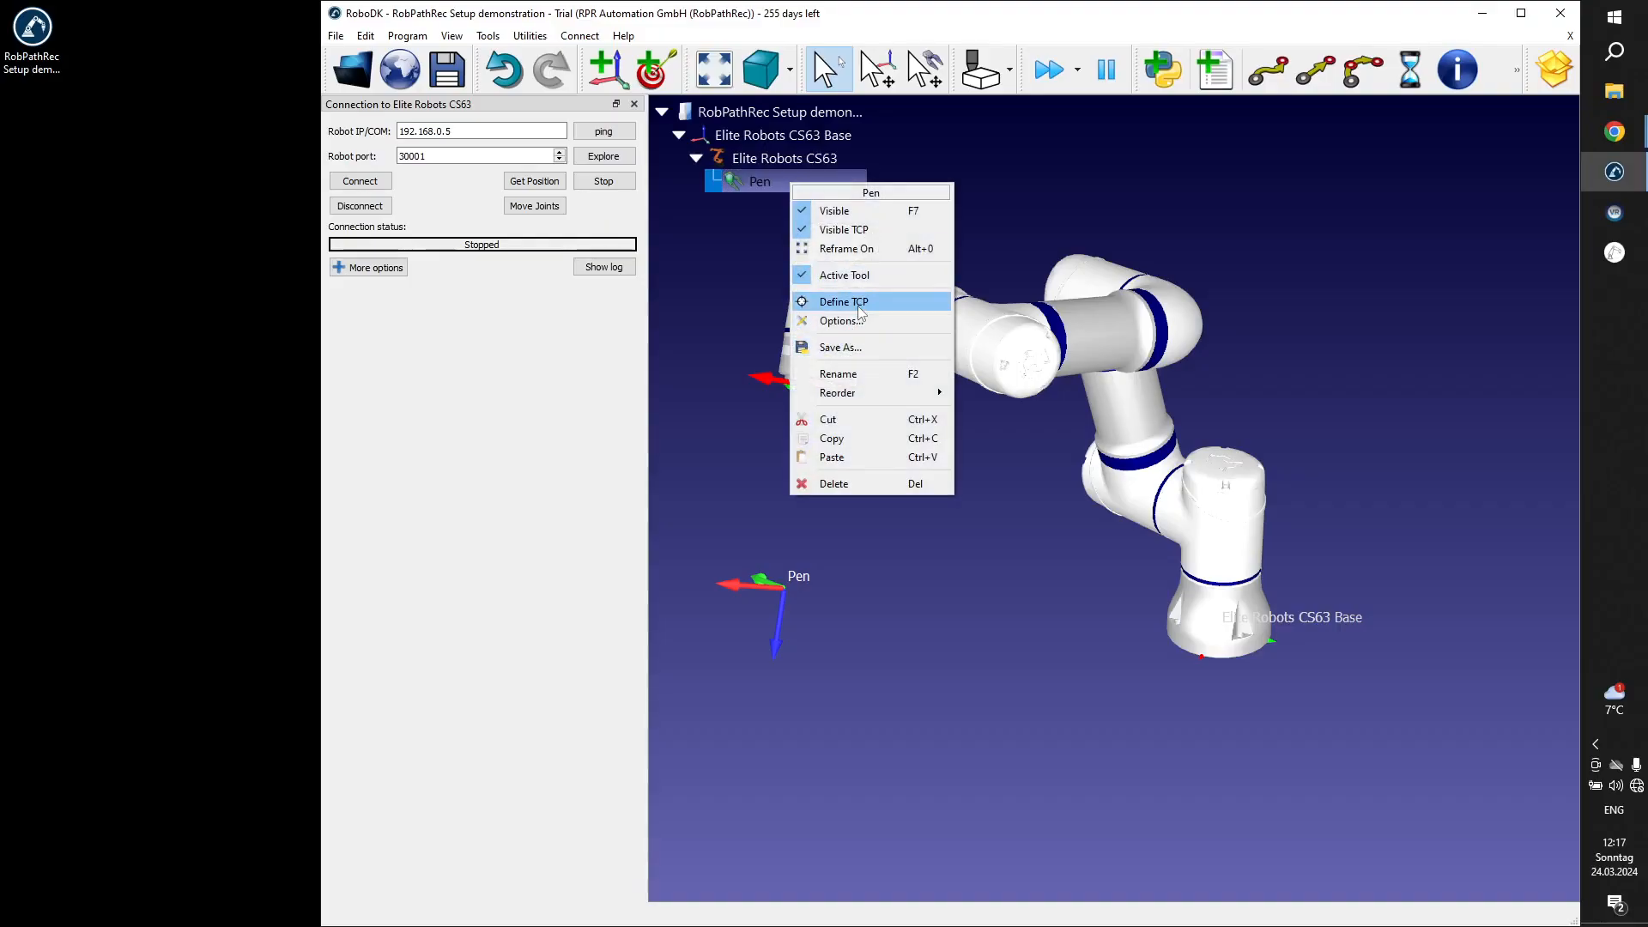
{"action": "left_click", "coordinate": [513, 39]}
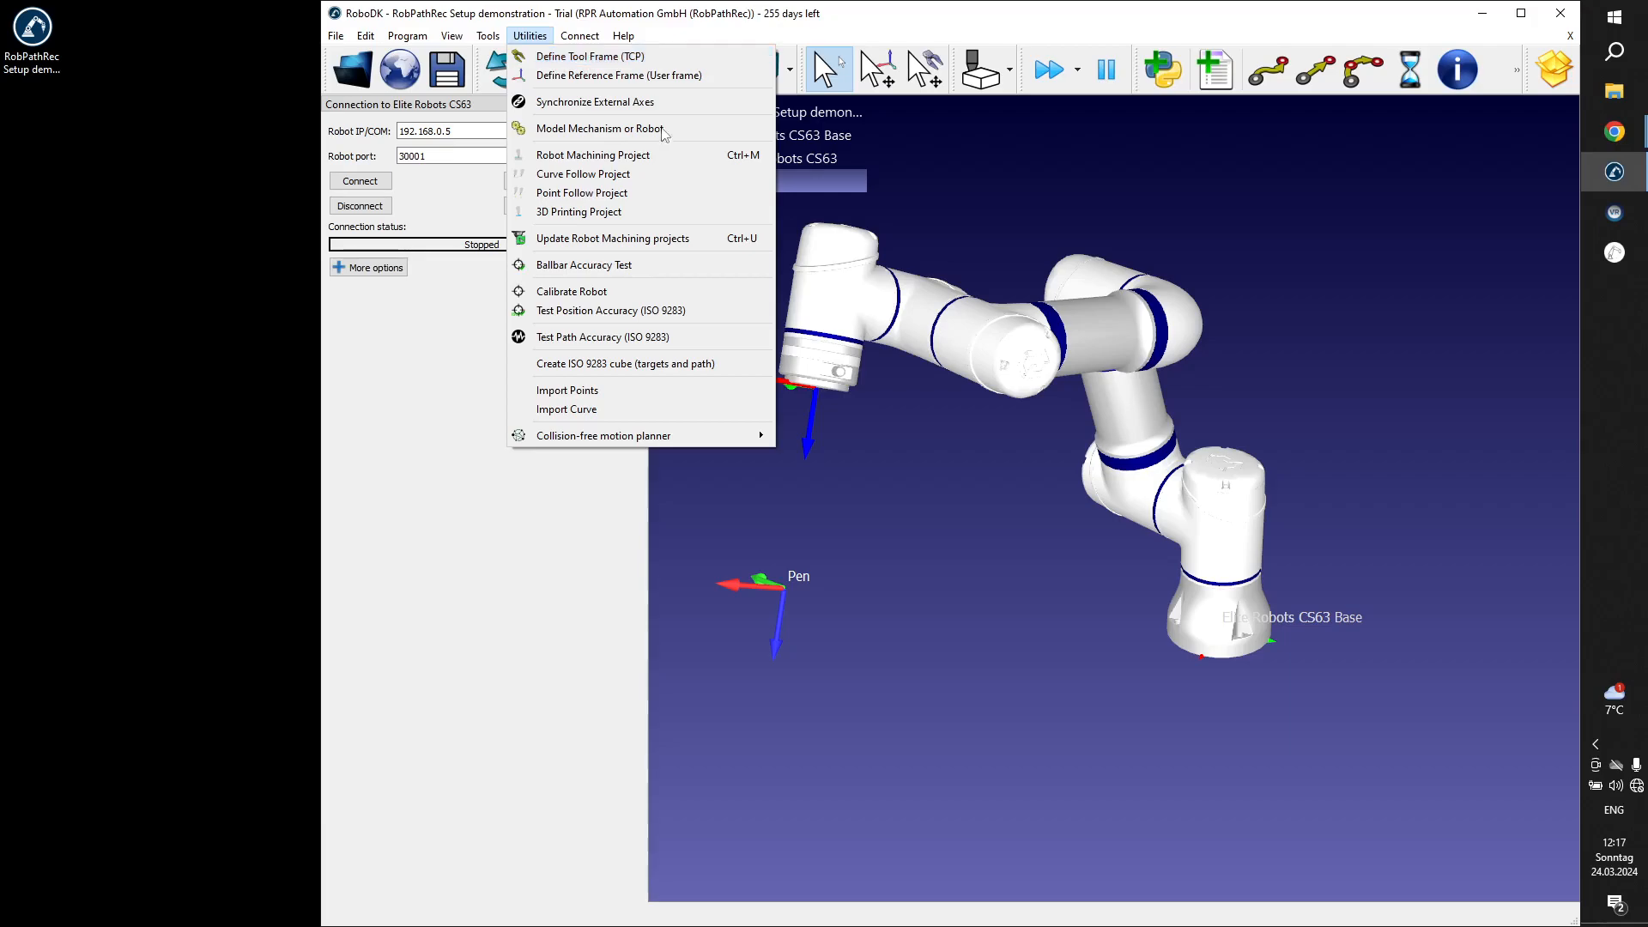
{"action": "left_click", "coordinate": [859, 178]}
{"action": "right_click", "coordinate": [840, 186]}
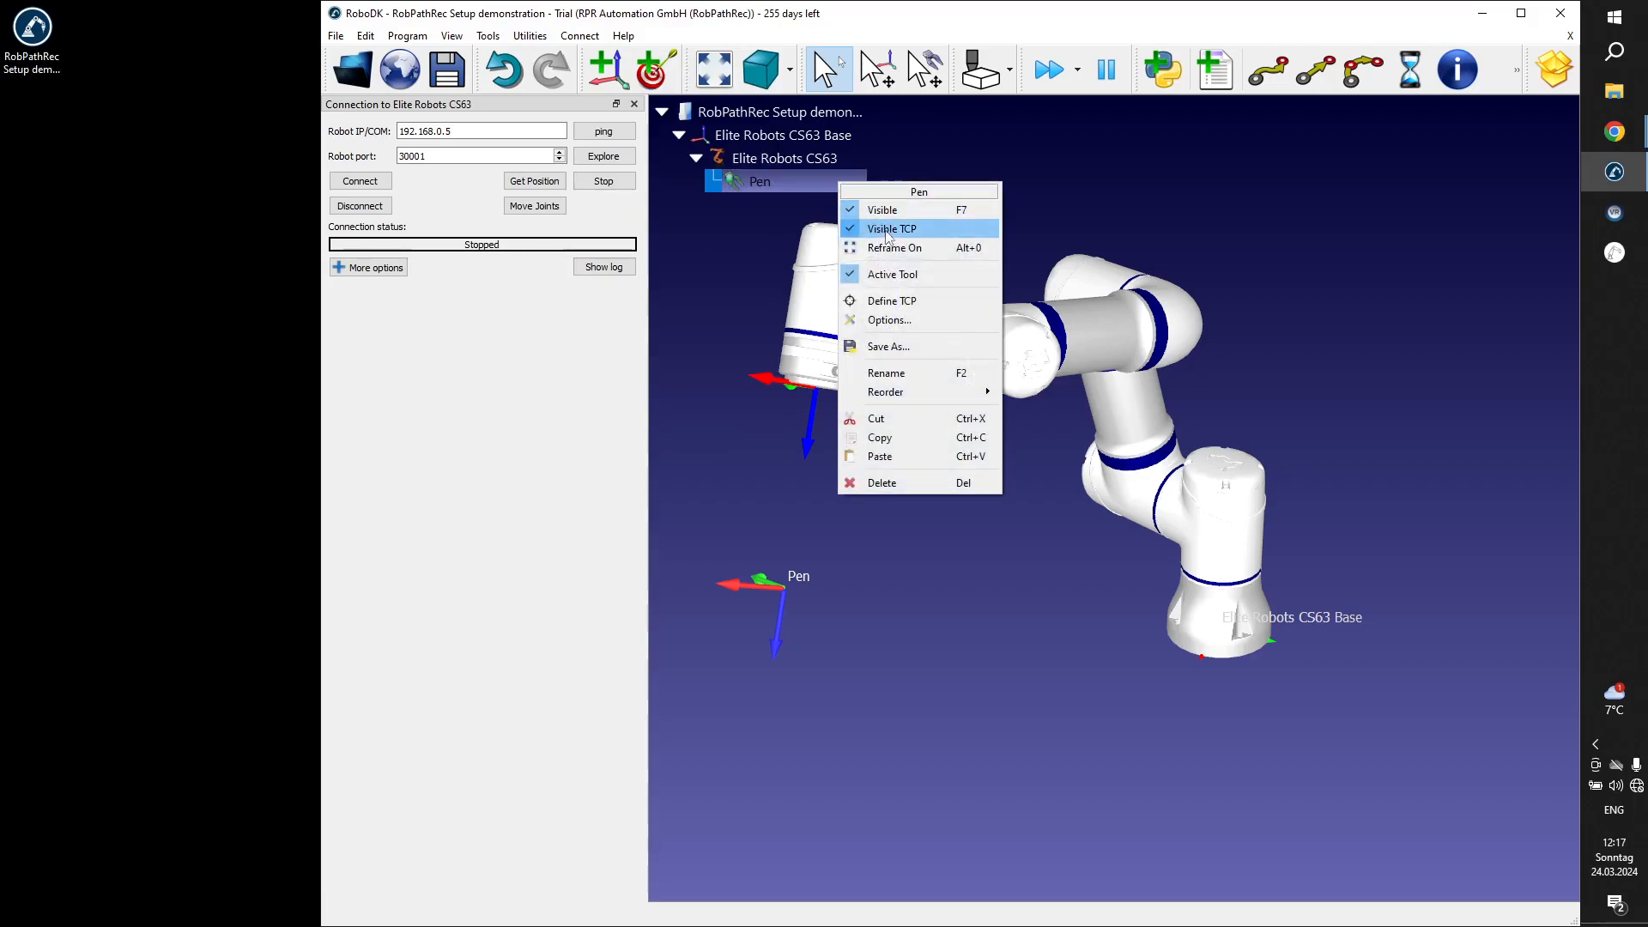
{"action": "left_click", "coordinate": [898, 305]}
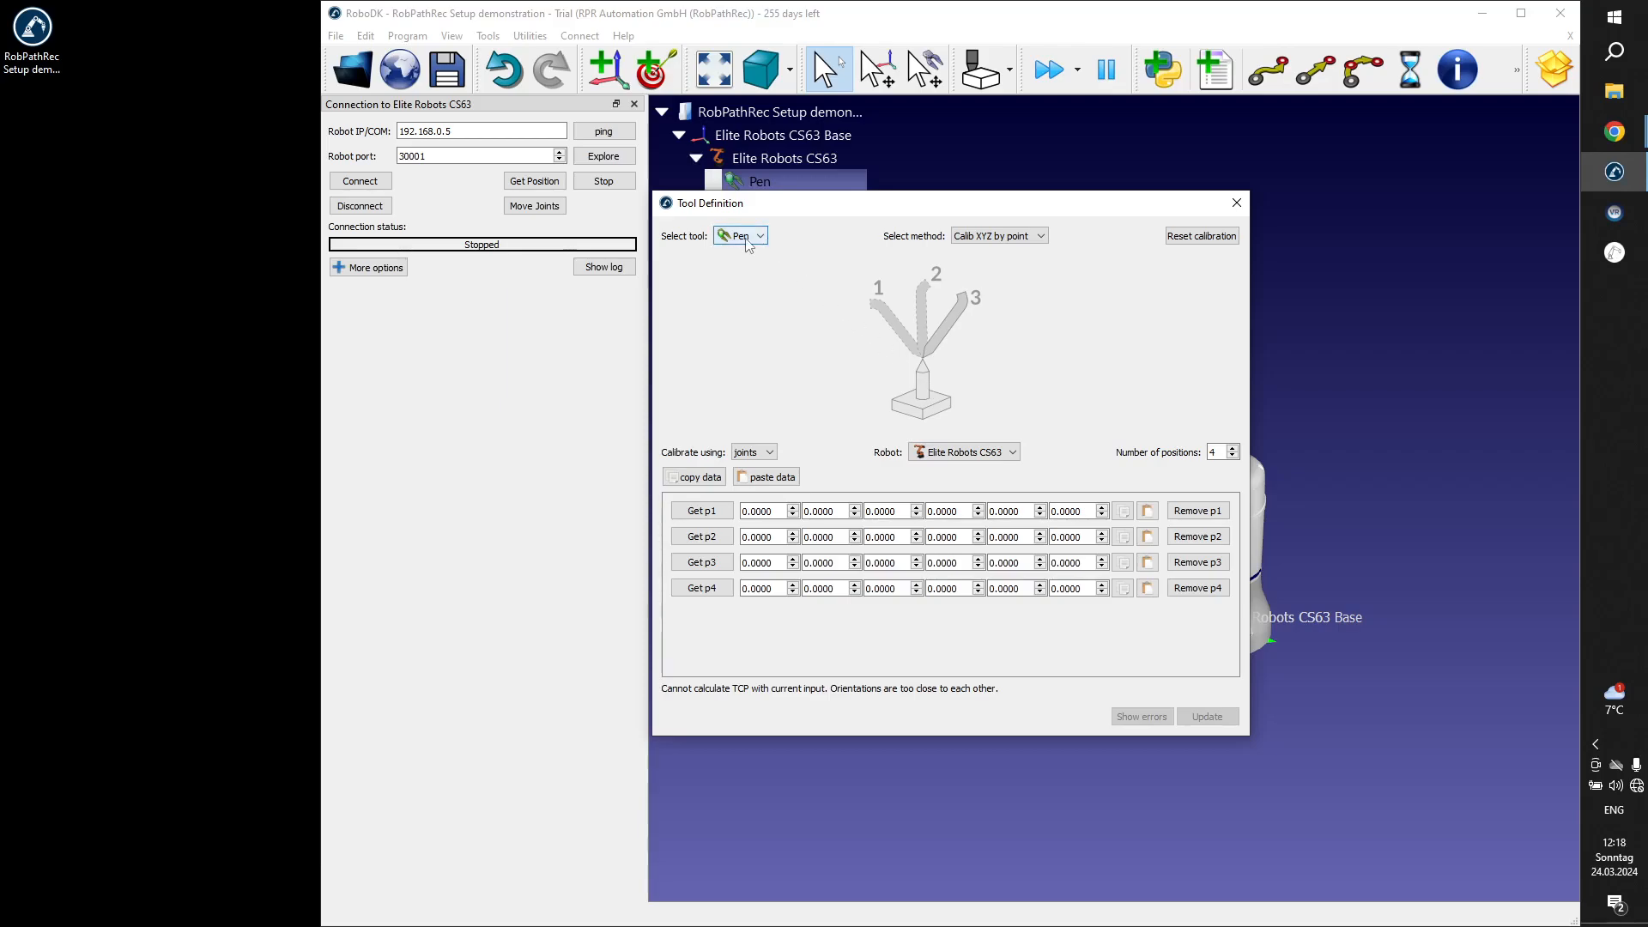
{"action": "left_click", "coordinate": [1039, 242]}
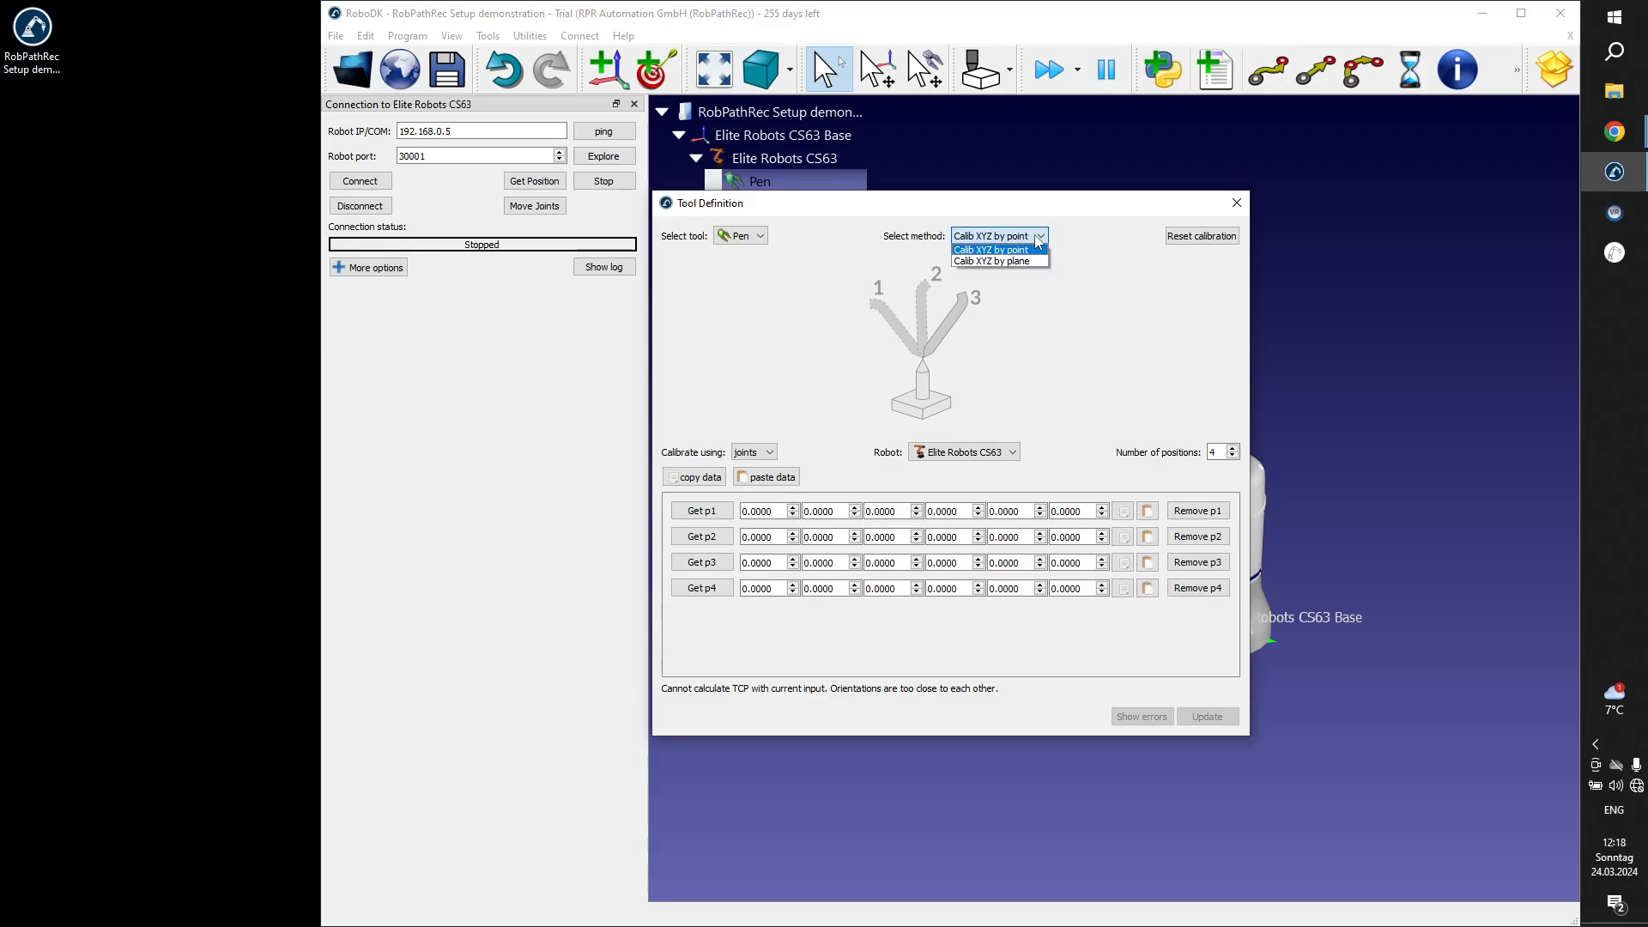
{"action": "left_click", "coordinate": [1036, 237]}
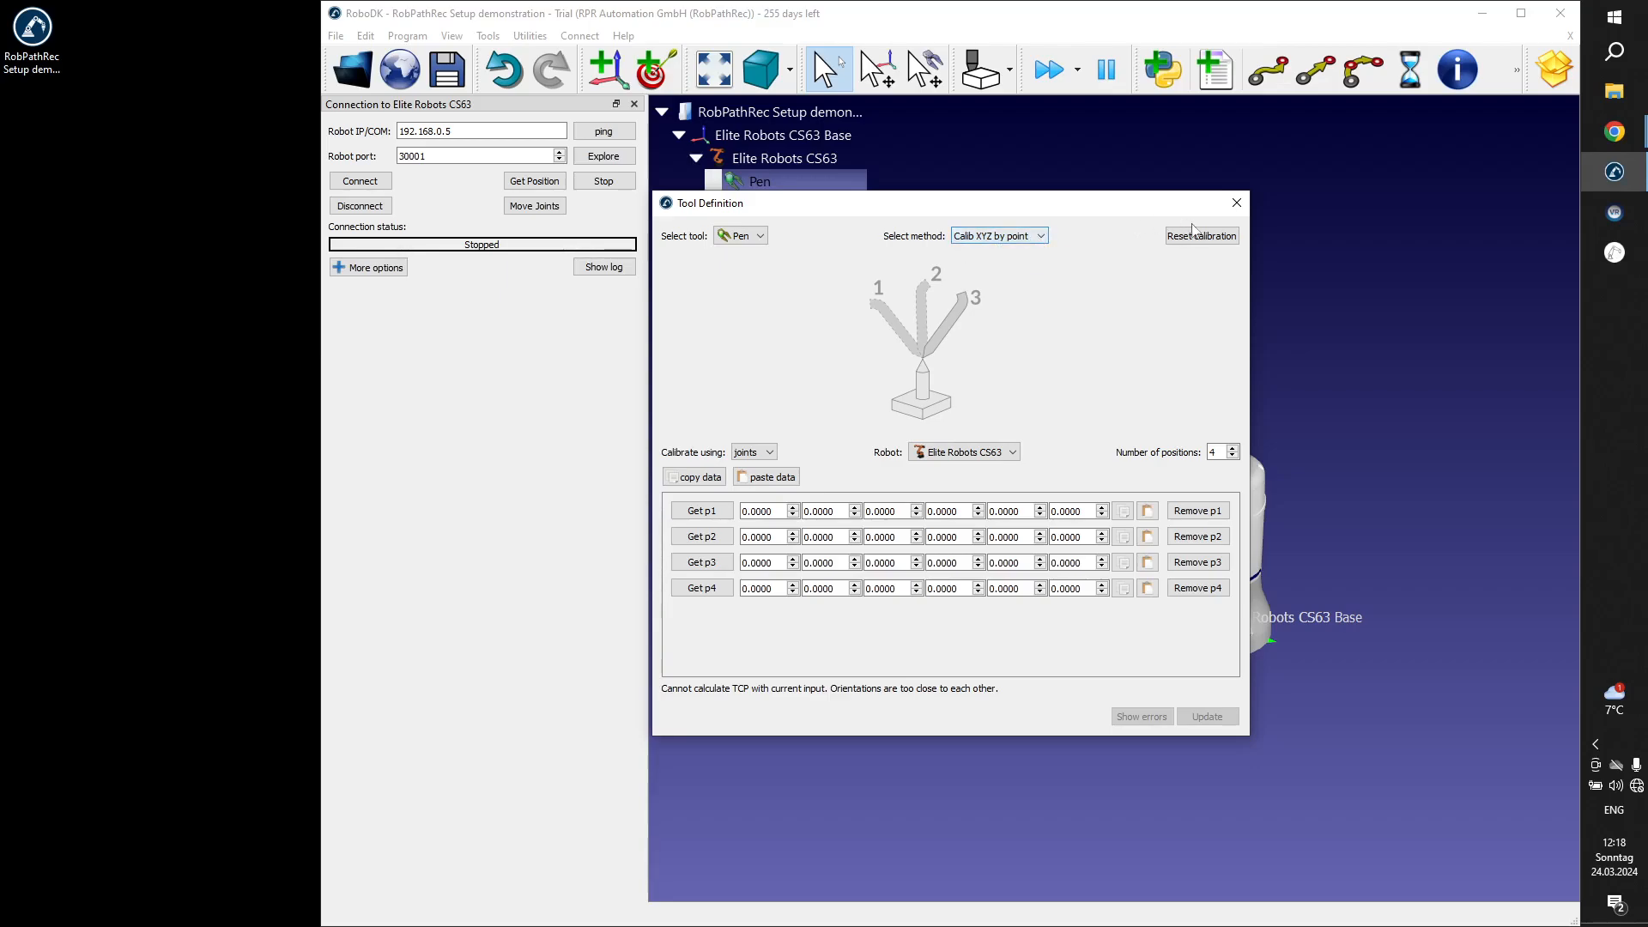
{"action": "left_click", "coordinate": [759, 455]}
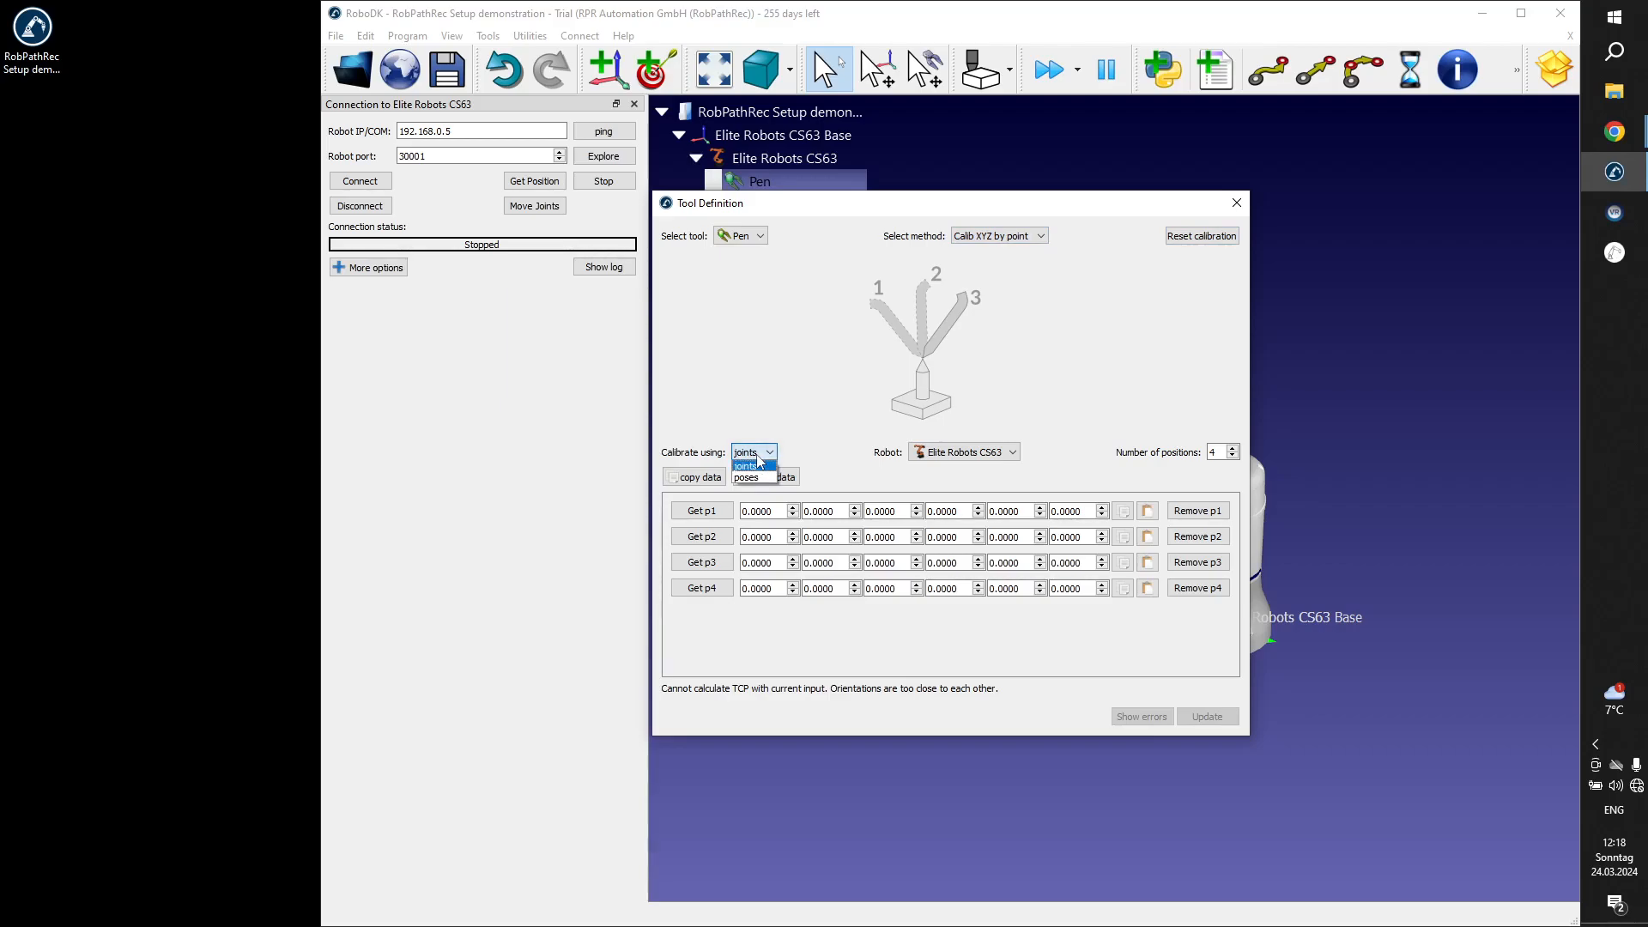
{"action": "left_click", "coordinate": [758, 462]}
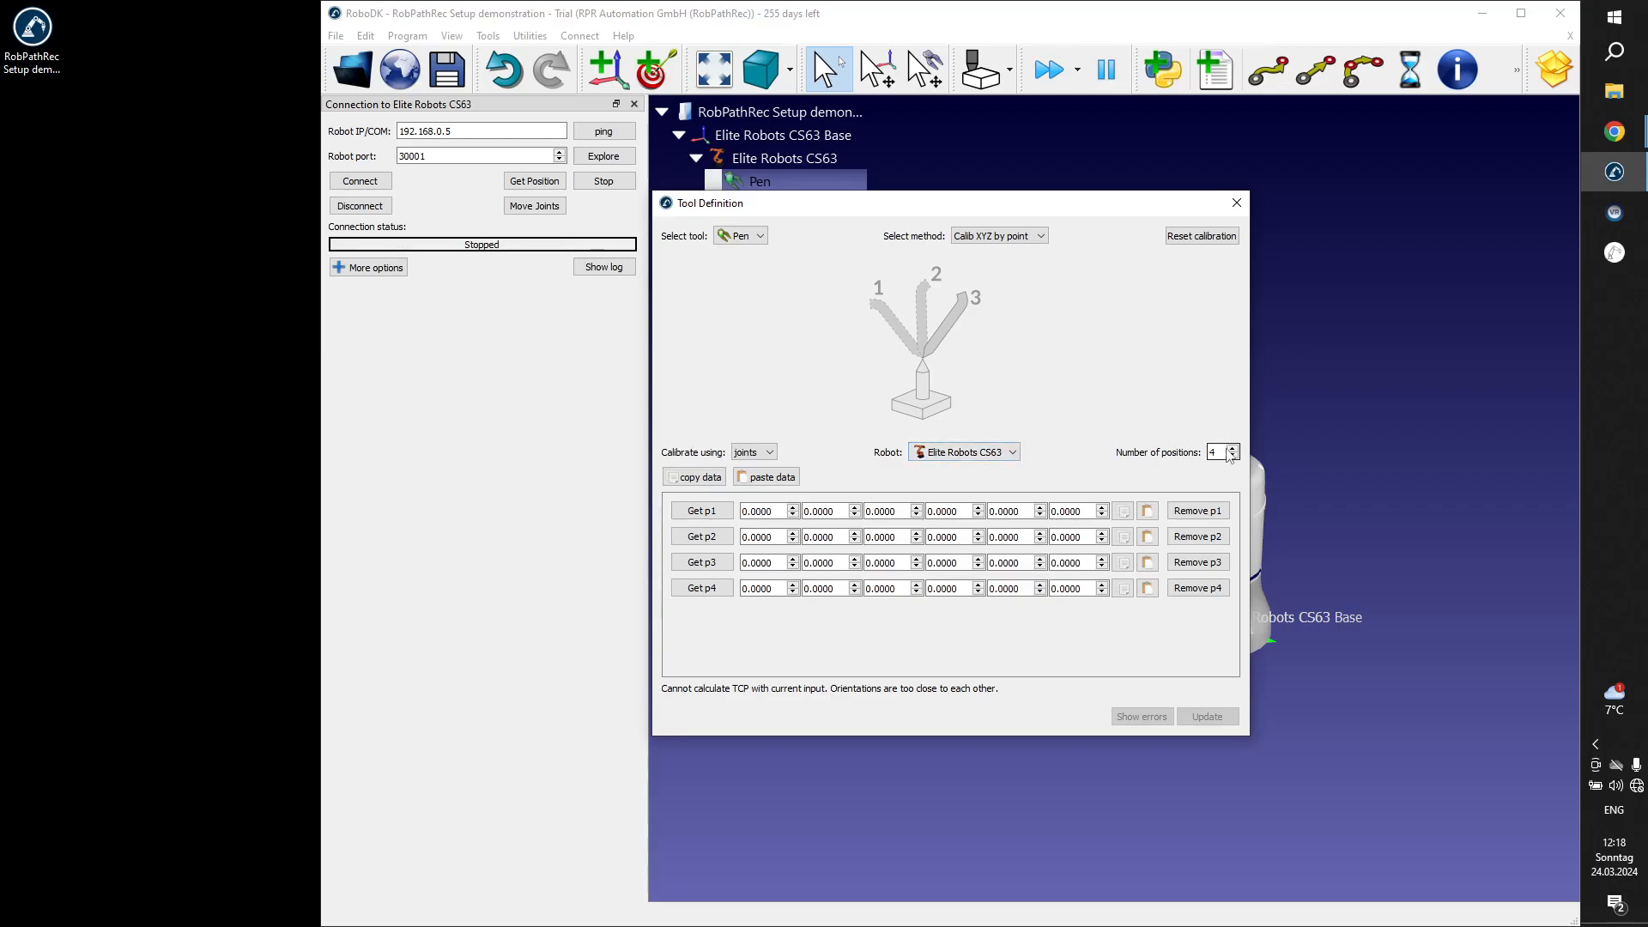
Try higher and lower numbers of calibration positions, then set the number back to 4.
{"action": "left_click", "coordinate": [1231, 448]}
{"action": "left_click", "coordinate": [1232, 448]}
{"action": "left_click", "coordinate": [1231, 448]}
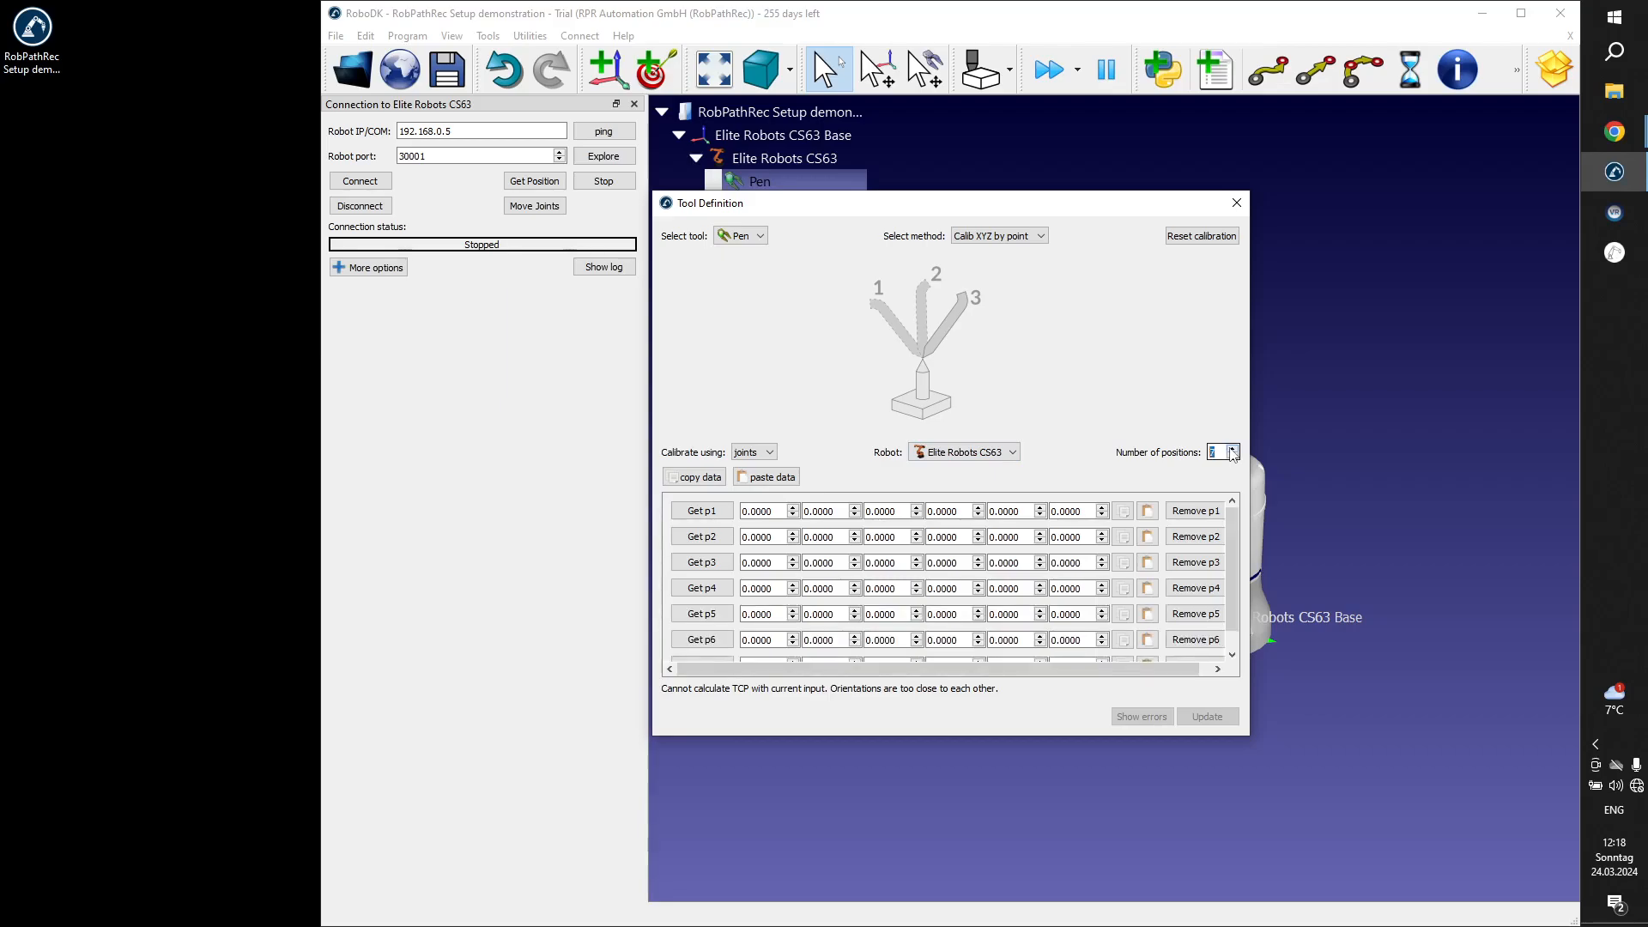
{"action": "left_click", "coordinate": [1231, 456]}
{"action": "left_click", "coordinate": [1232, 456]}
{"action": "left_click", "coordinate": [1231, 456]}
{"action": "left_click", "coordinate": [1232, 456]}
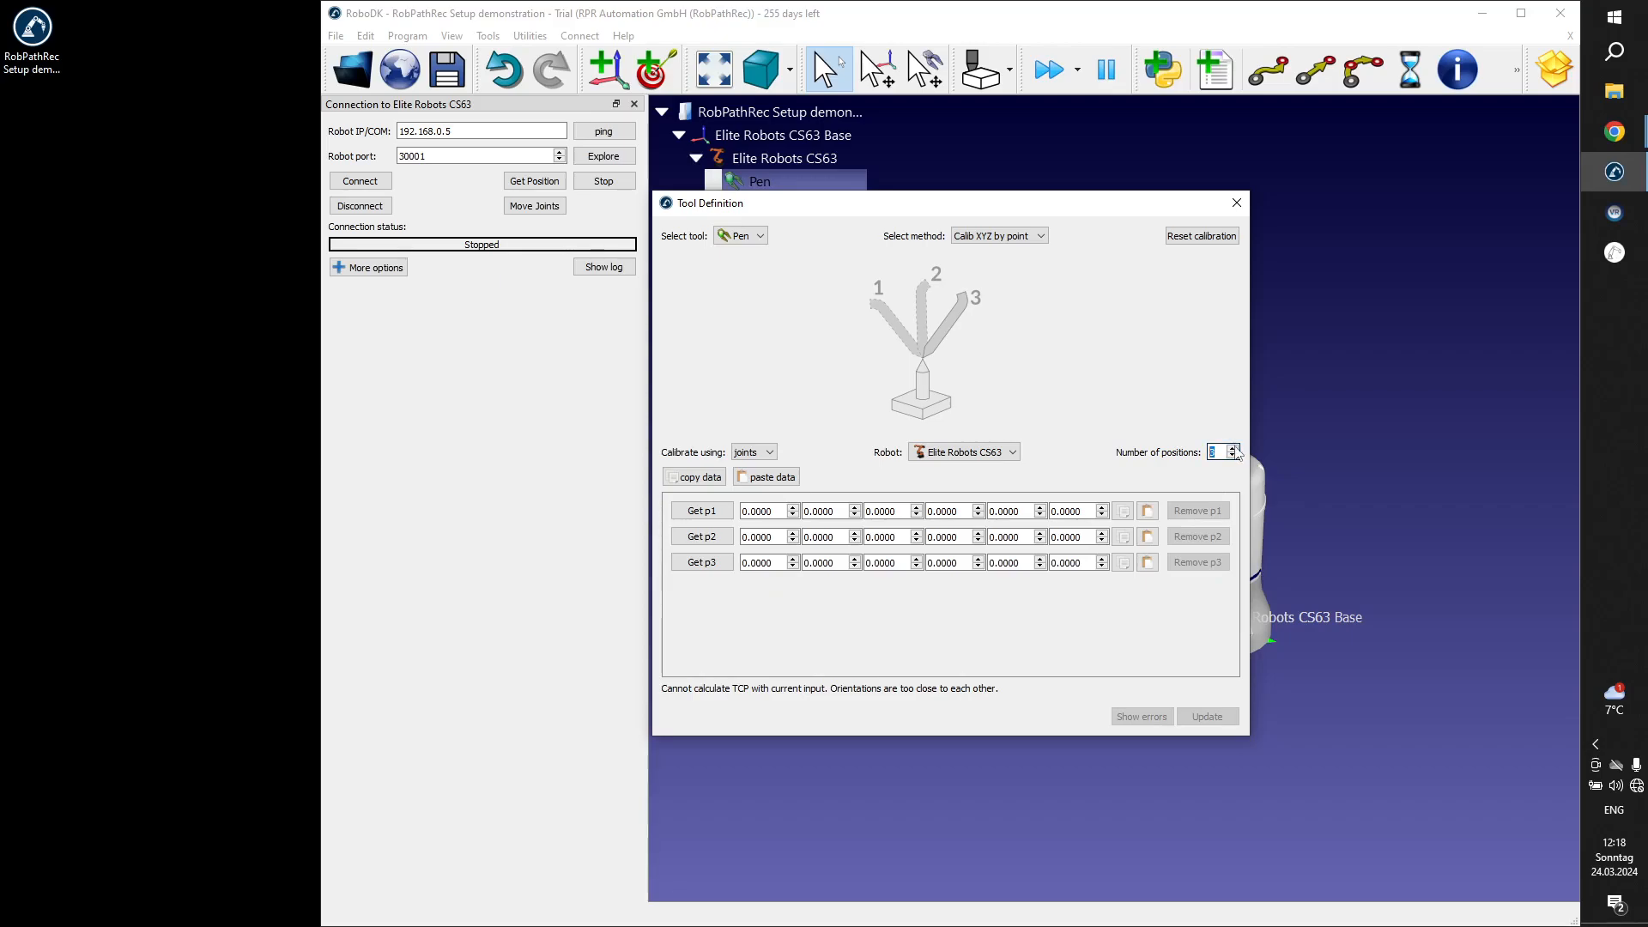
{"action": "left_click", "coordinate": [1233, 448]}
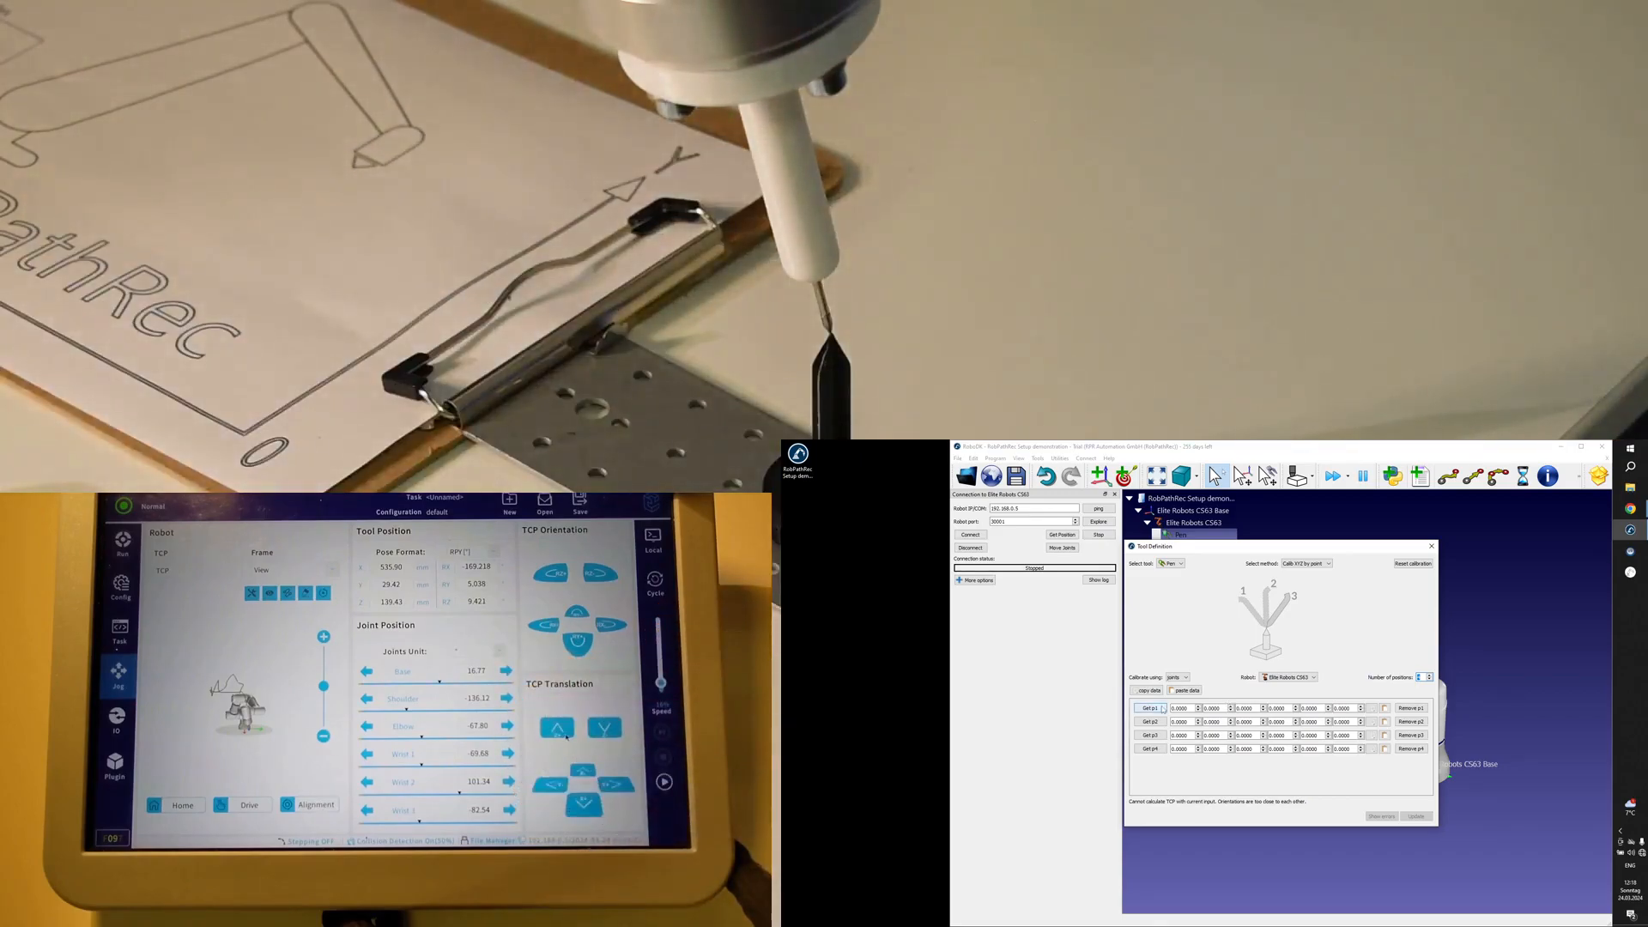
Try entering the first joint value of calibration position p1 manually as 16.77.
{"action": "left_click_drag", "start_coordinate": [1192, 708], "coordinate": [1143, 701]}
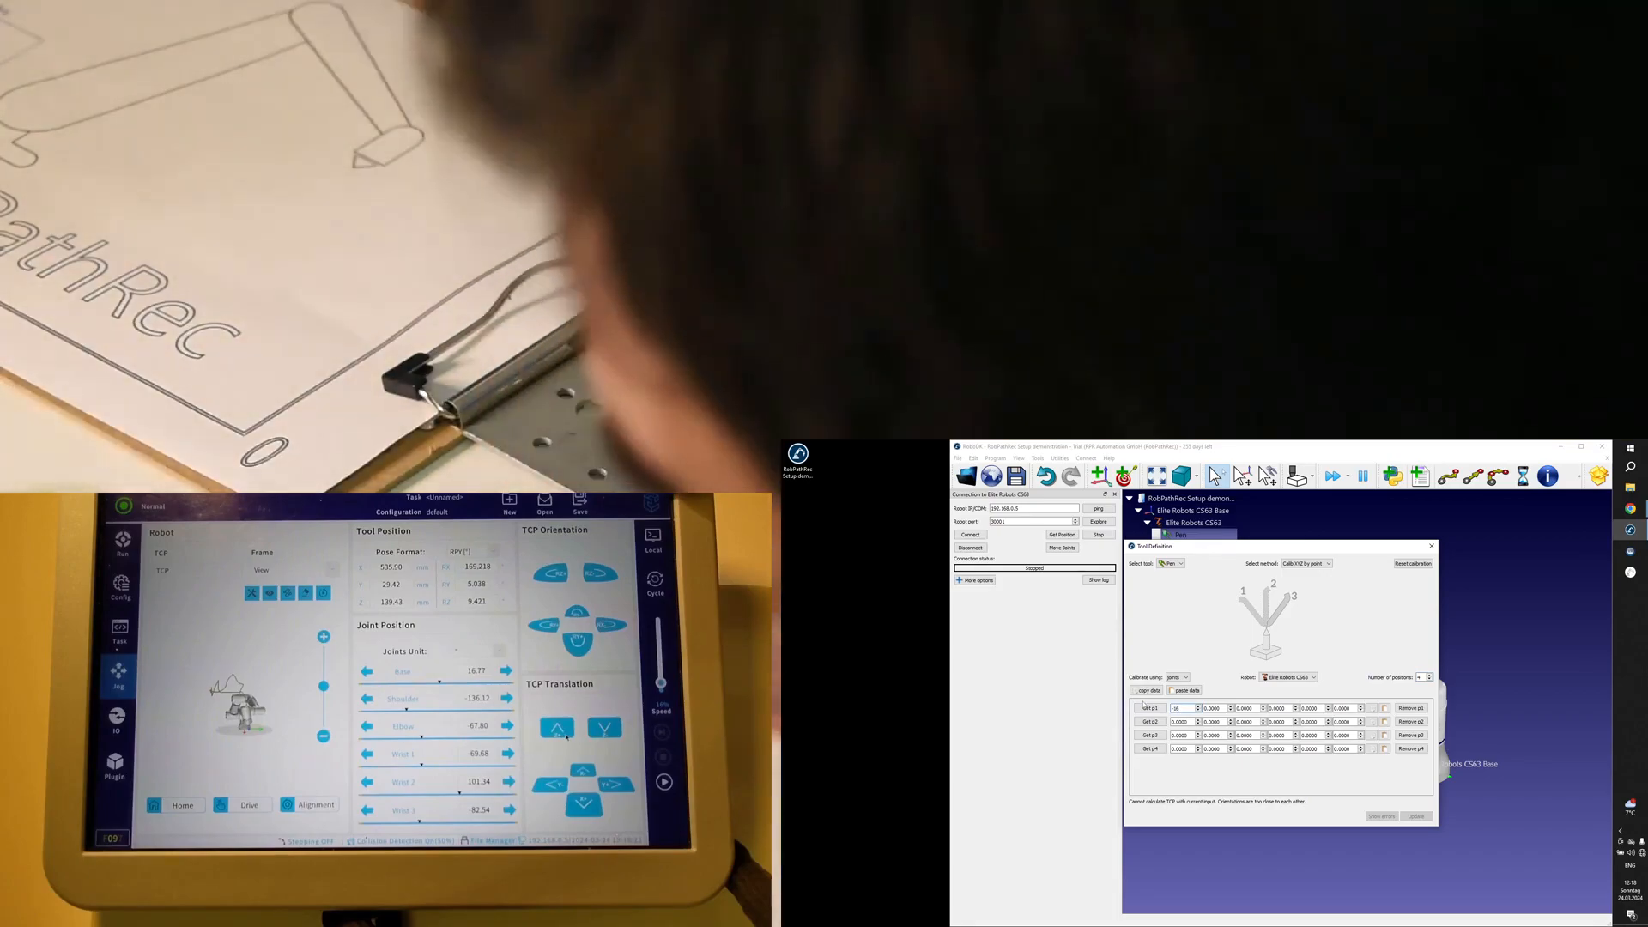
{"action": "key", "text": "BackSpace"}
{"action": "key", "text": "BackSpace"}
{"action": "key", "text": "BackSpace"}
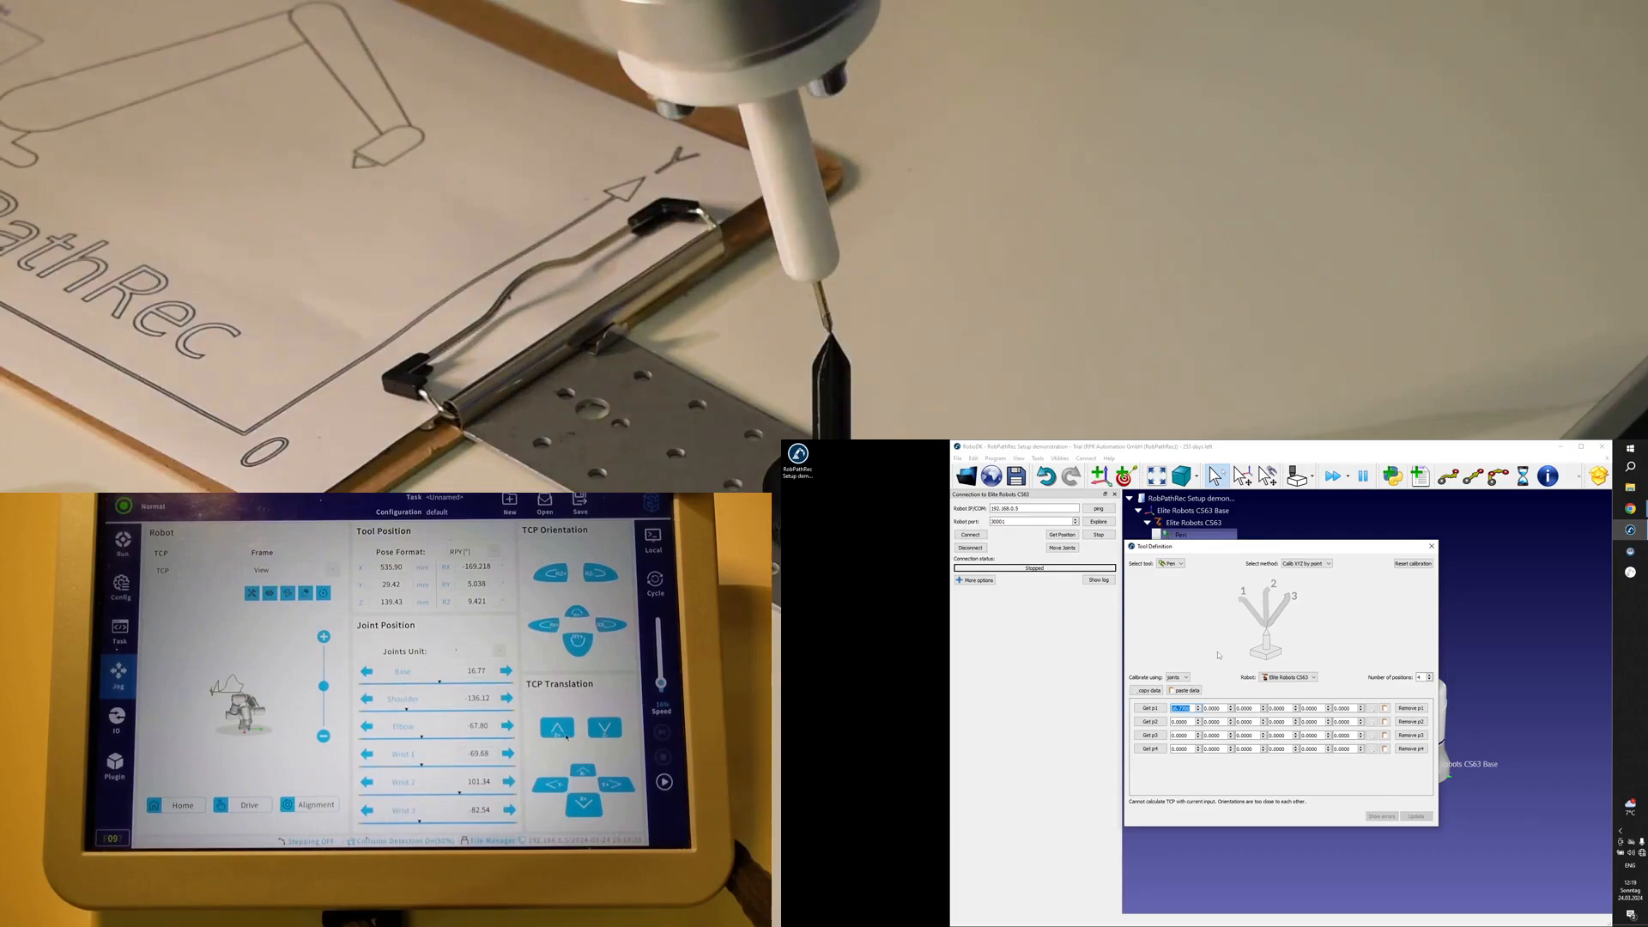
Reconnect to the real robot, get its current position, and record those joints as calibration position p1.
{"action": "left_click", "coordinate": [969, 534]}
{"action": "left_click", "coordinate": [1192, 548]}
{"action": "left_click_drag", "start_coordinate": [1249, 552], "coordinate": [905, 637]}
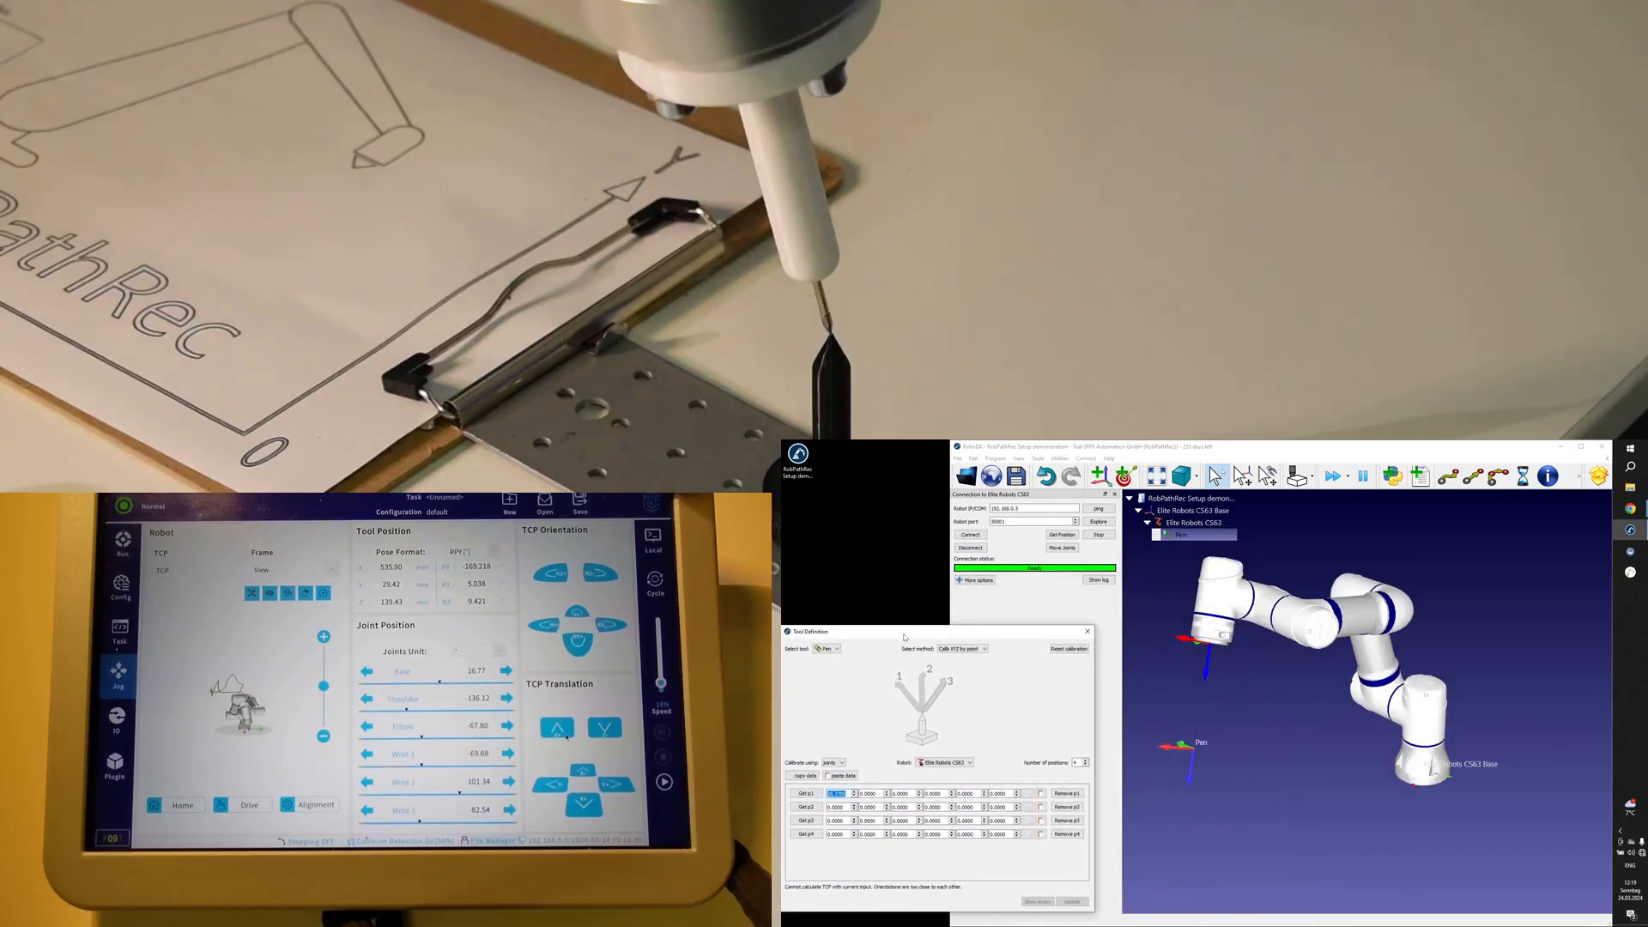
{"action": "left_click", "coordinate": [1062, 536]}
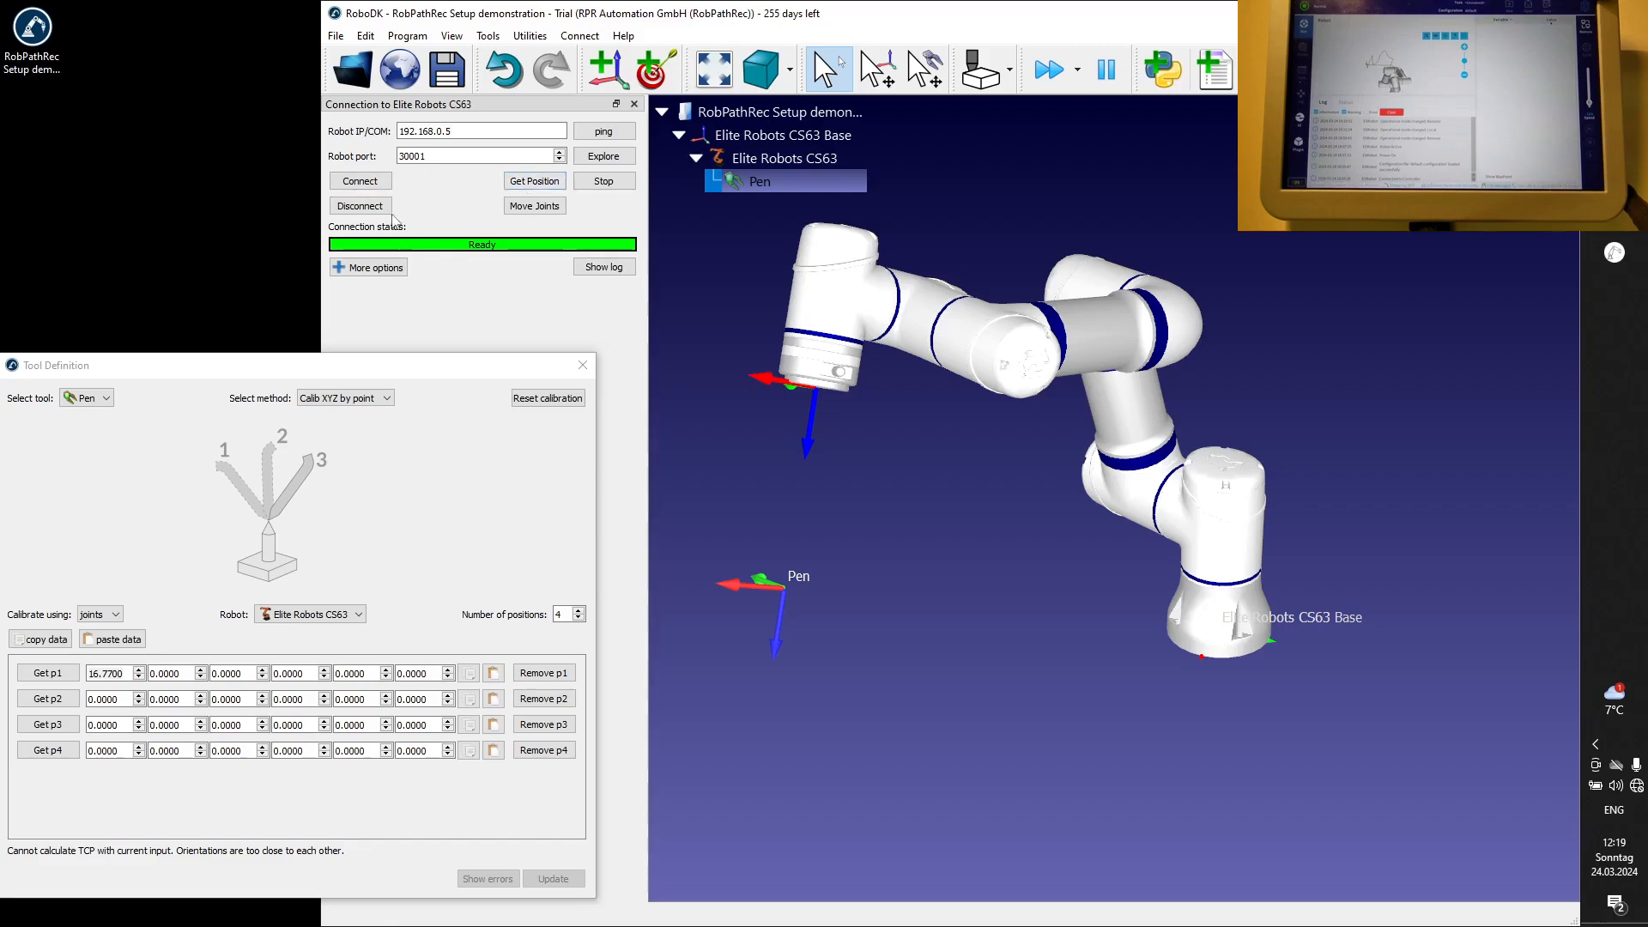
{"action": "left_click", "coordinate": [362, 209]}
{"action": "left_click", "coordinate": [361, 181]}
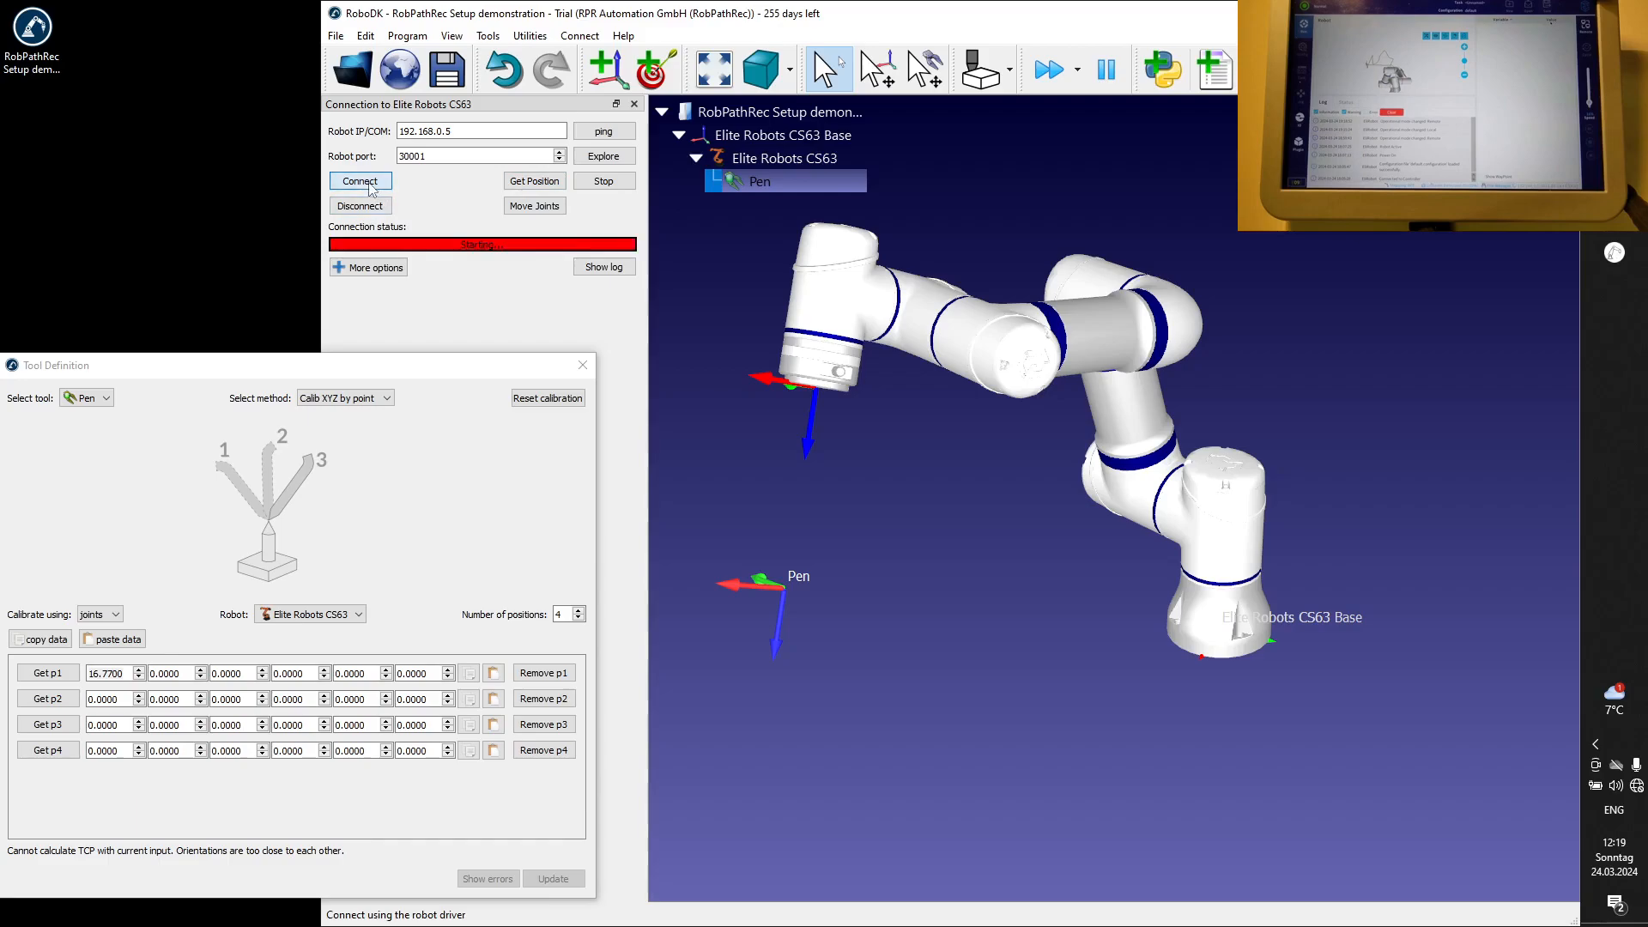
{"action": "left_click", "coordinate": [534, 181]}
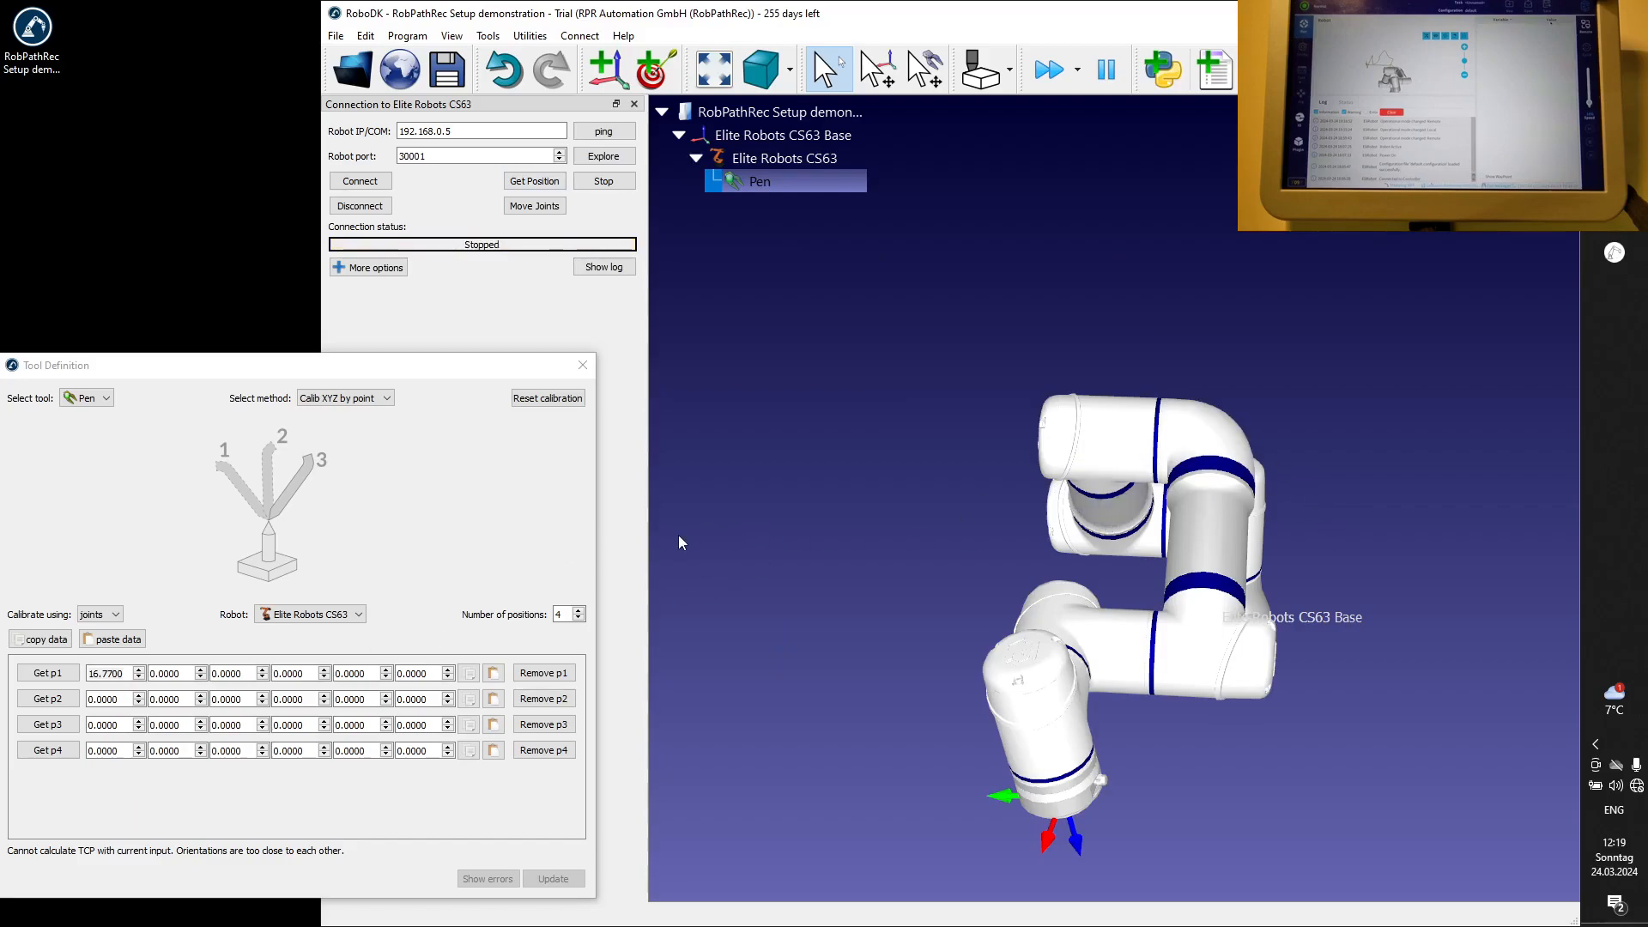
{"action": "left_click_drag", "start_coordinate": [226, 370], "coordinate": [227, 351]}
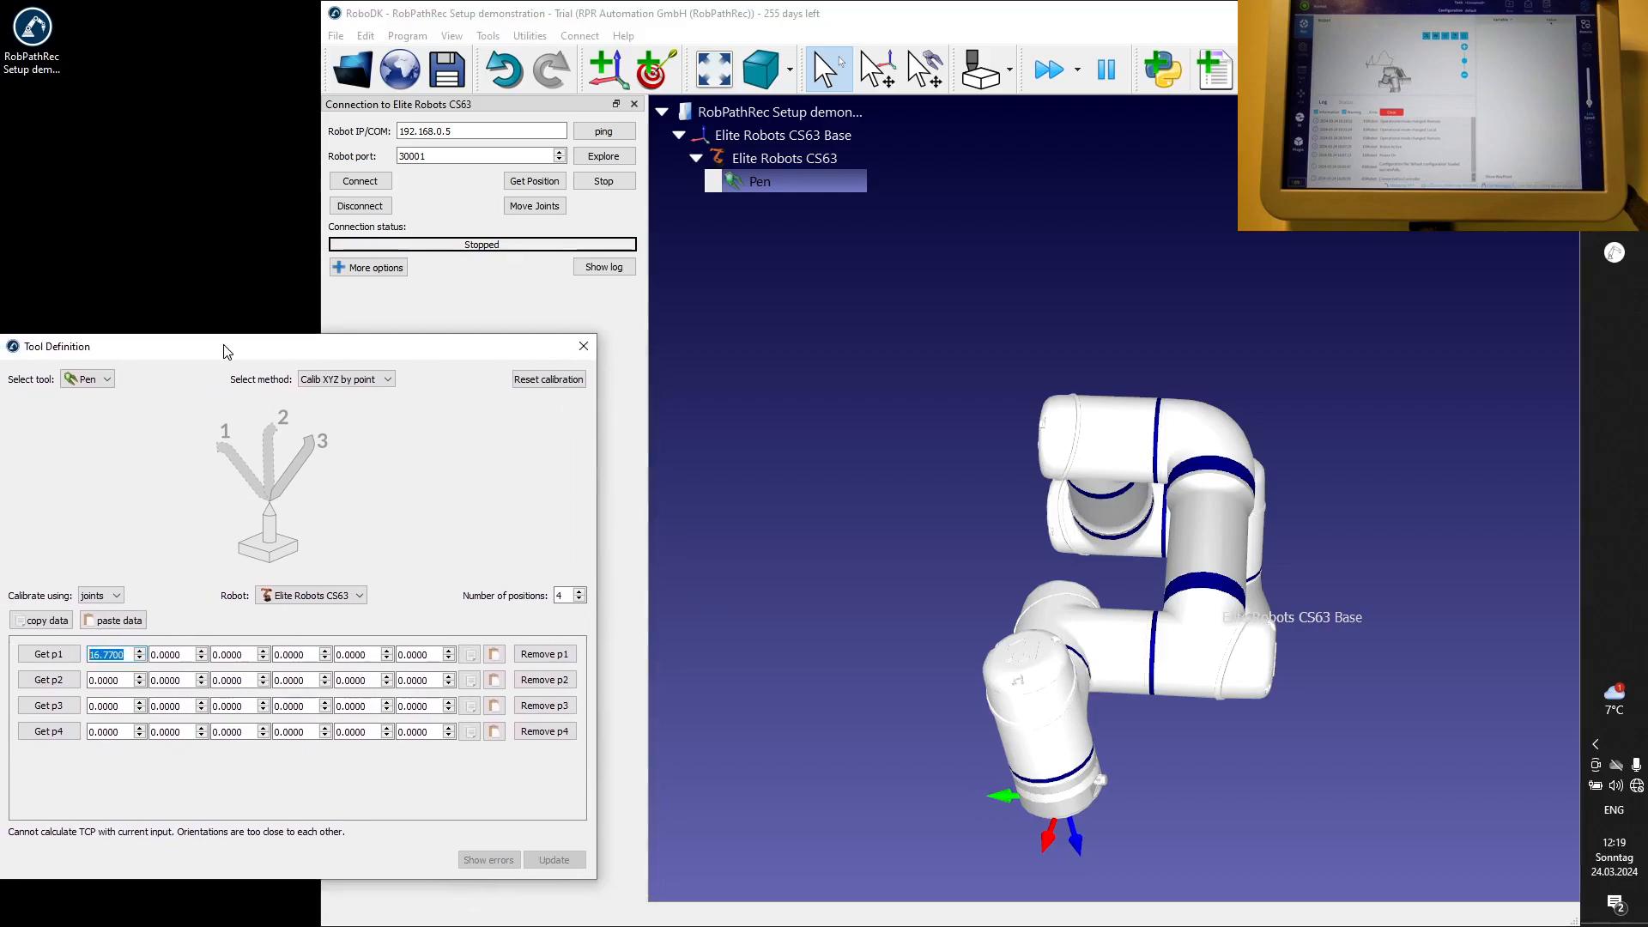
{"action": "left_click", "coordinate": [62, 657]}
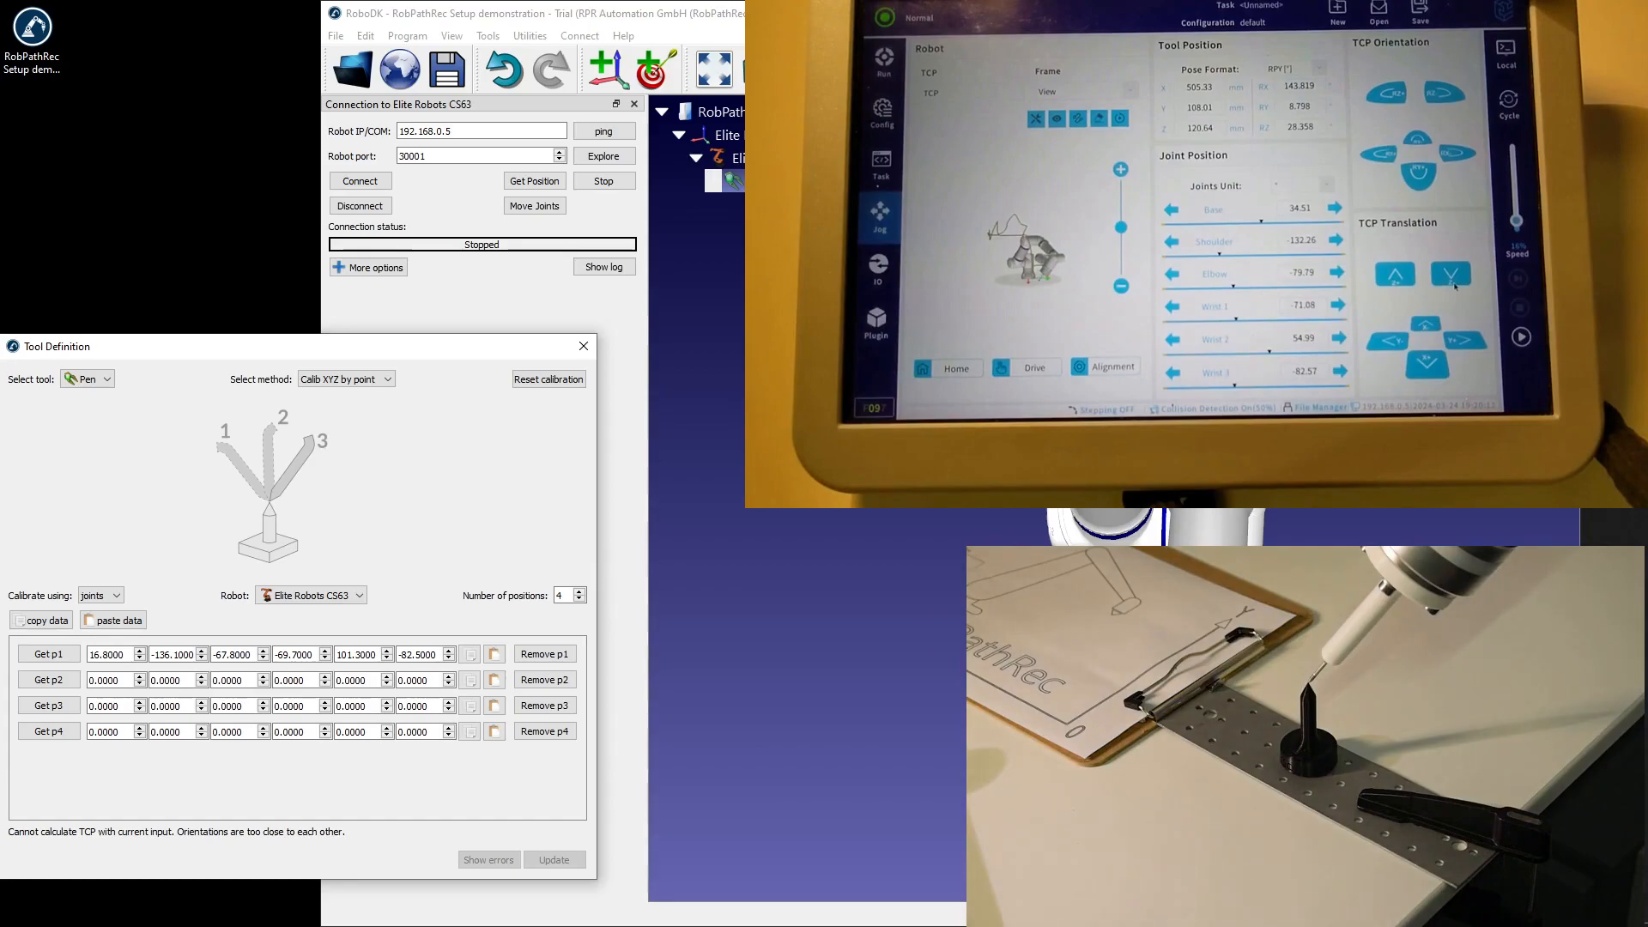
Connect to the real robot in its second orientation, get its position, and record it as calibration position p2.
{"action": "scroll", "coordinate": [1107, 526], "scroll_direction": "down", "scroll_amount": 4}
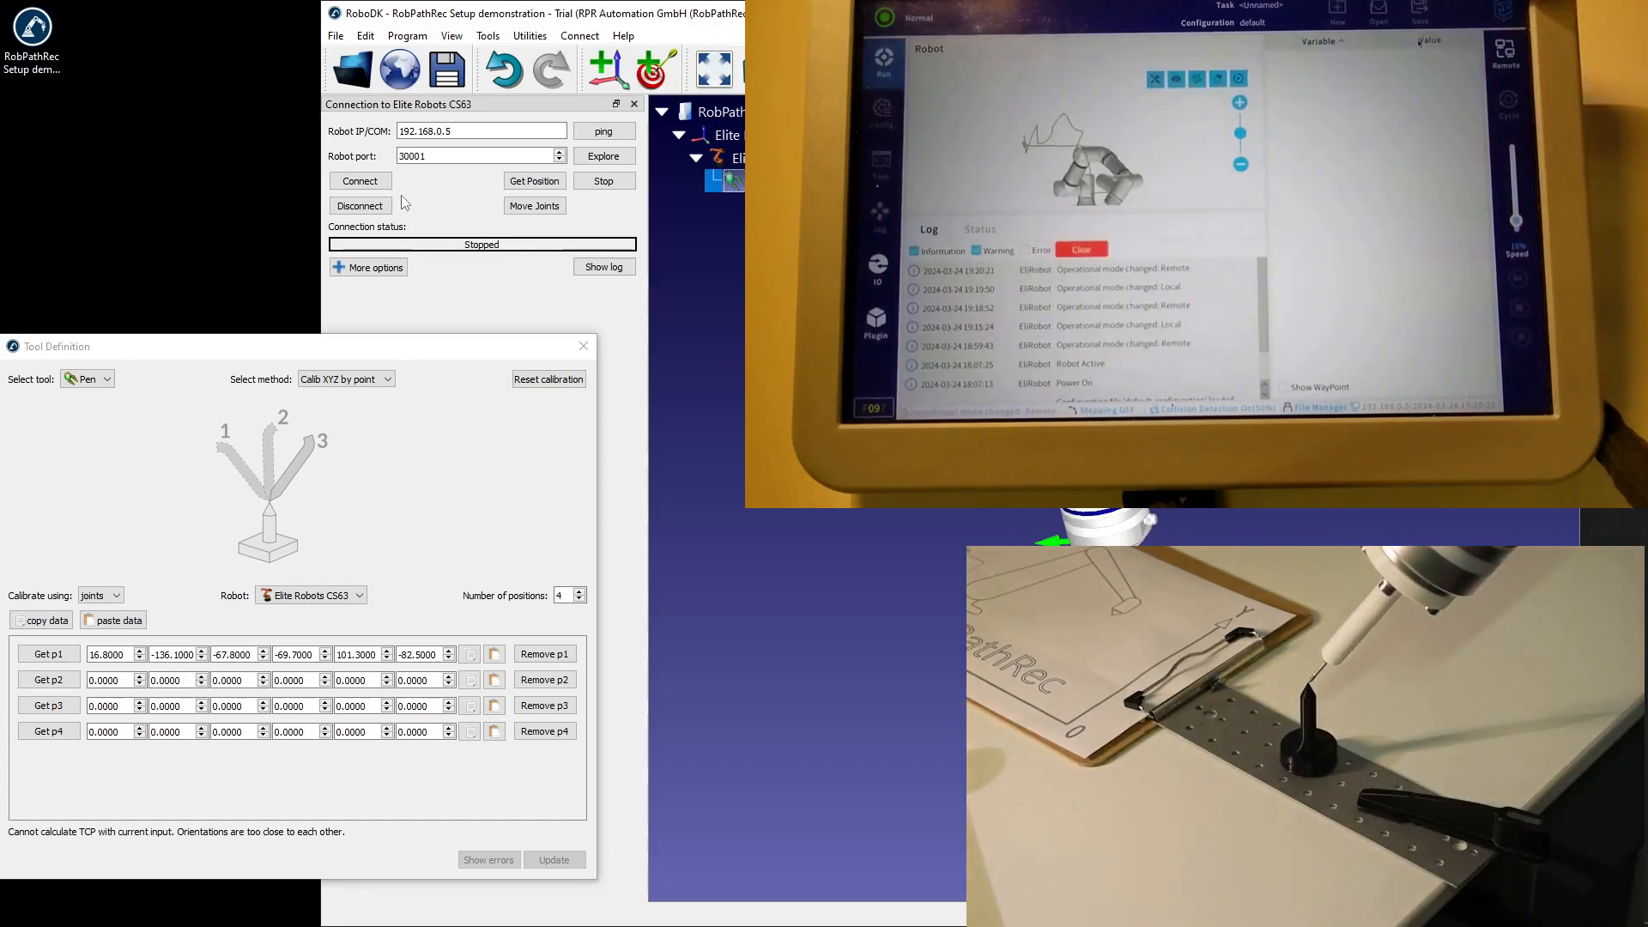
{"action": "left_click", "coordinate": [360, 181]}
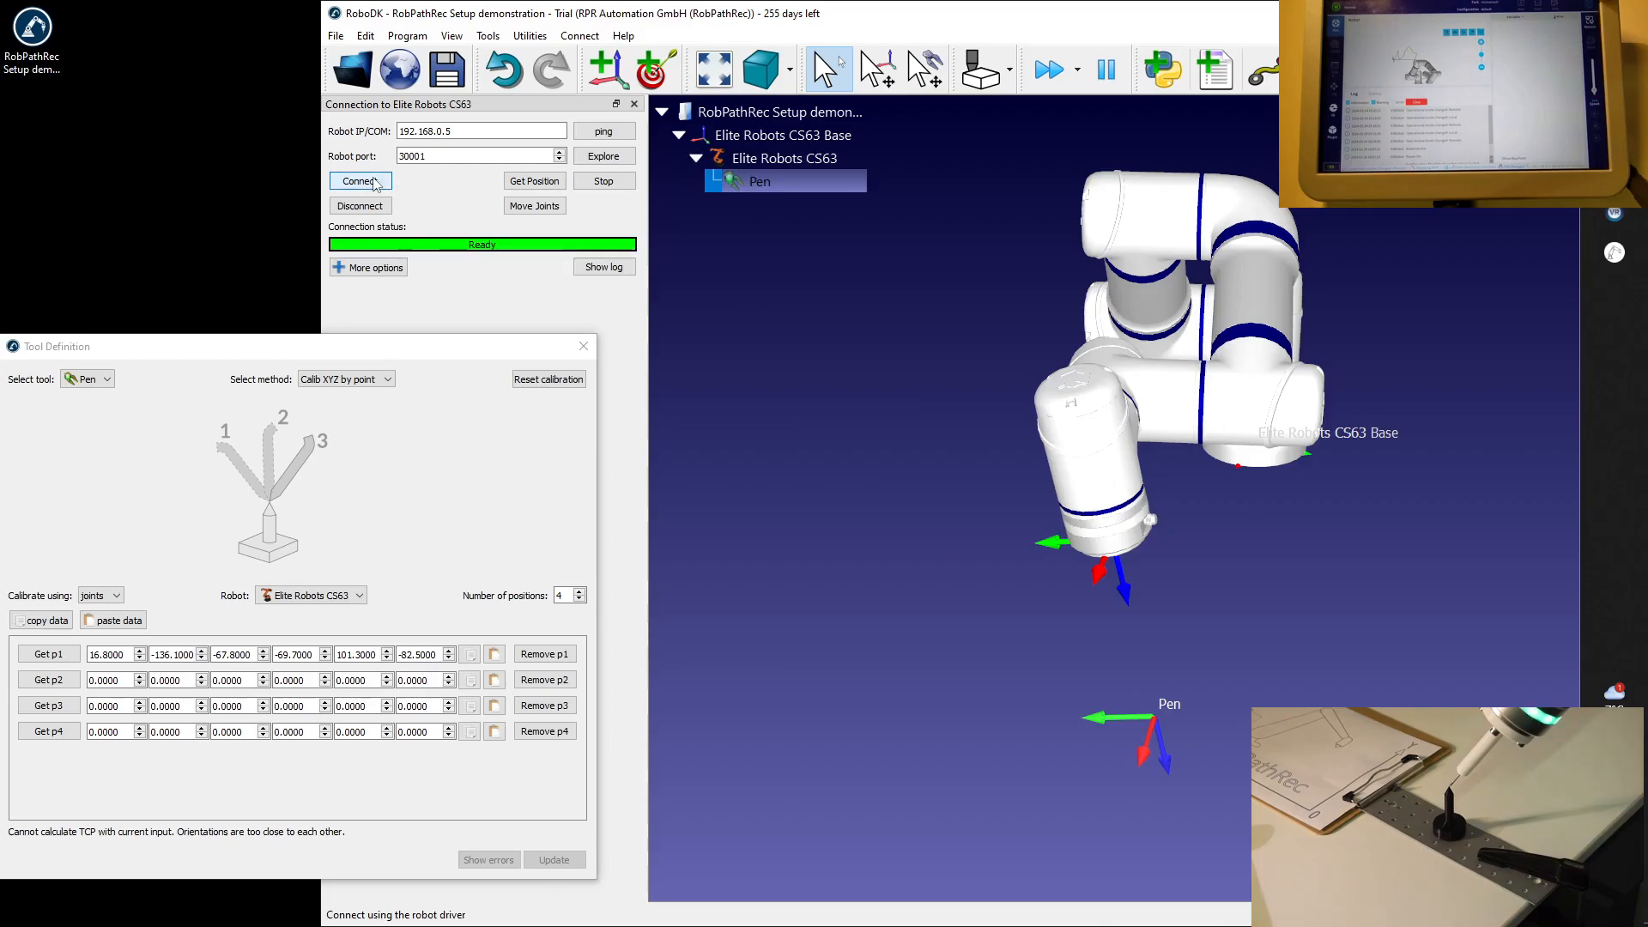
{"action": "left_click", "coordinate": [529, 182]}
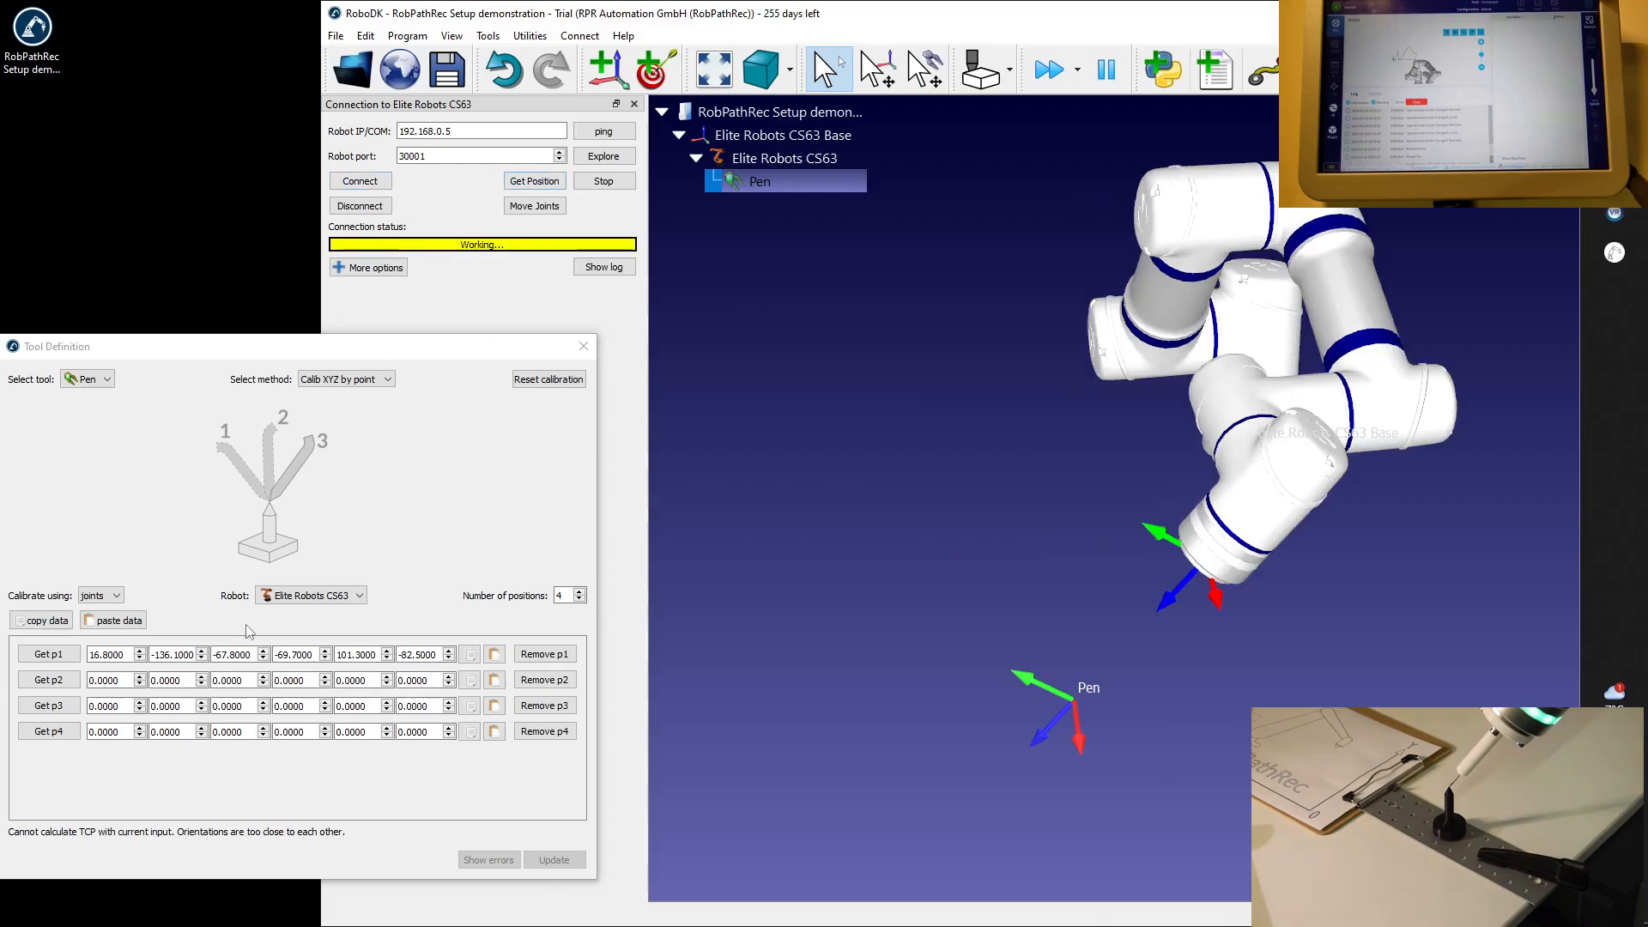
{"action": "left_click", "coordinate": [50, 680]}
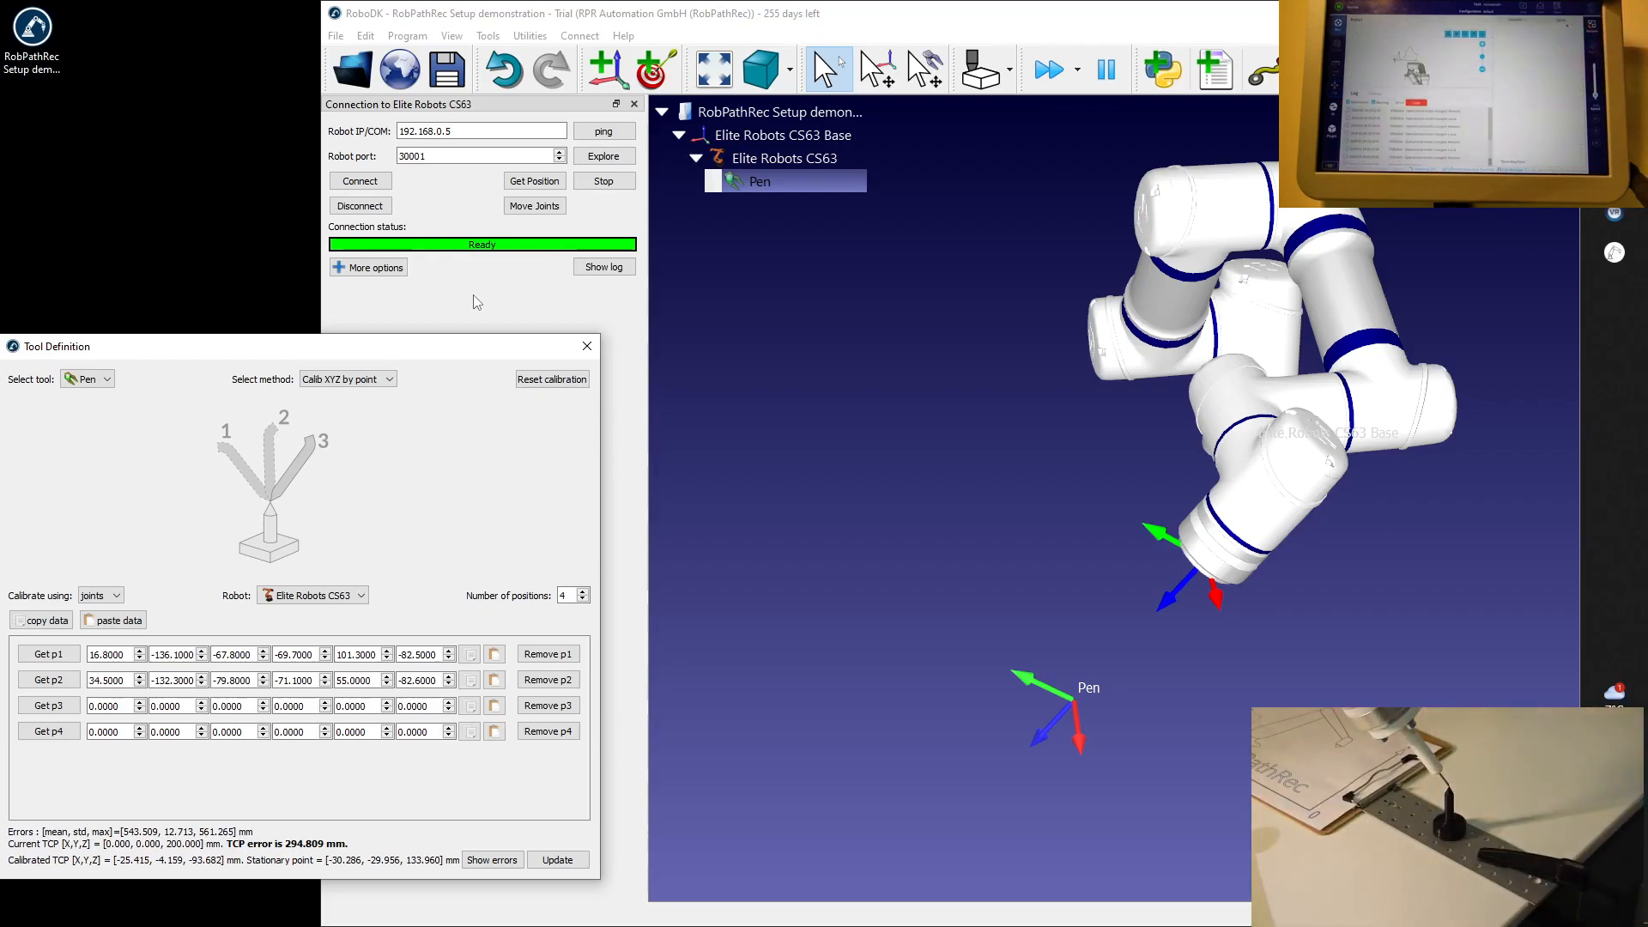
Reconnect to the robot in its third orientation, get its position, and record it as calibration position p3.
{"action": "left_click", "coordinate": [380, 187]}
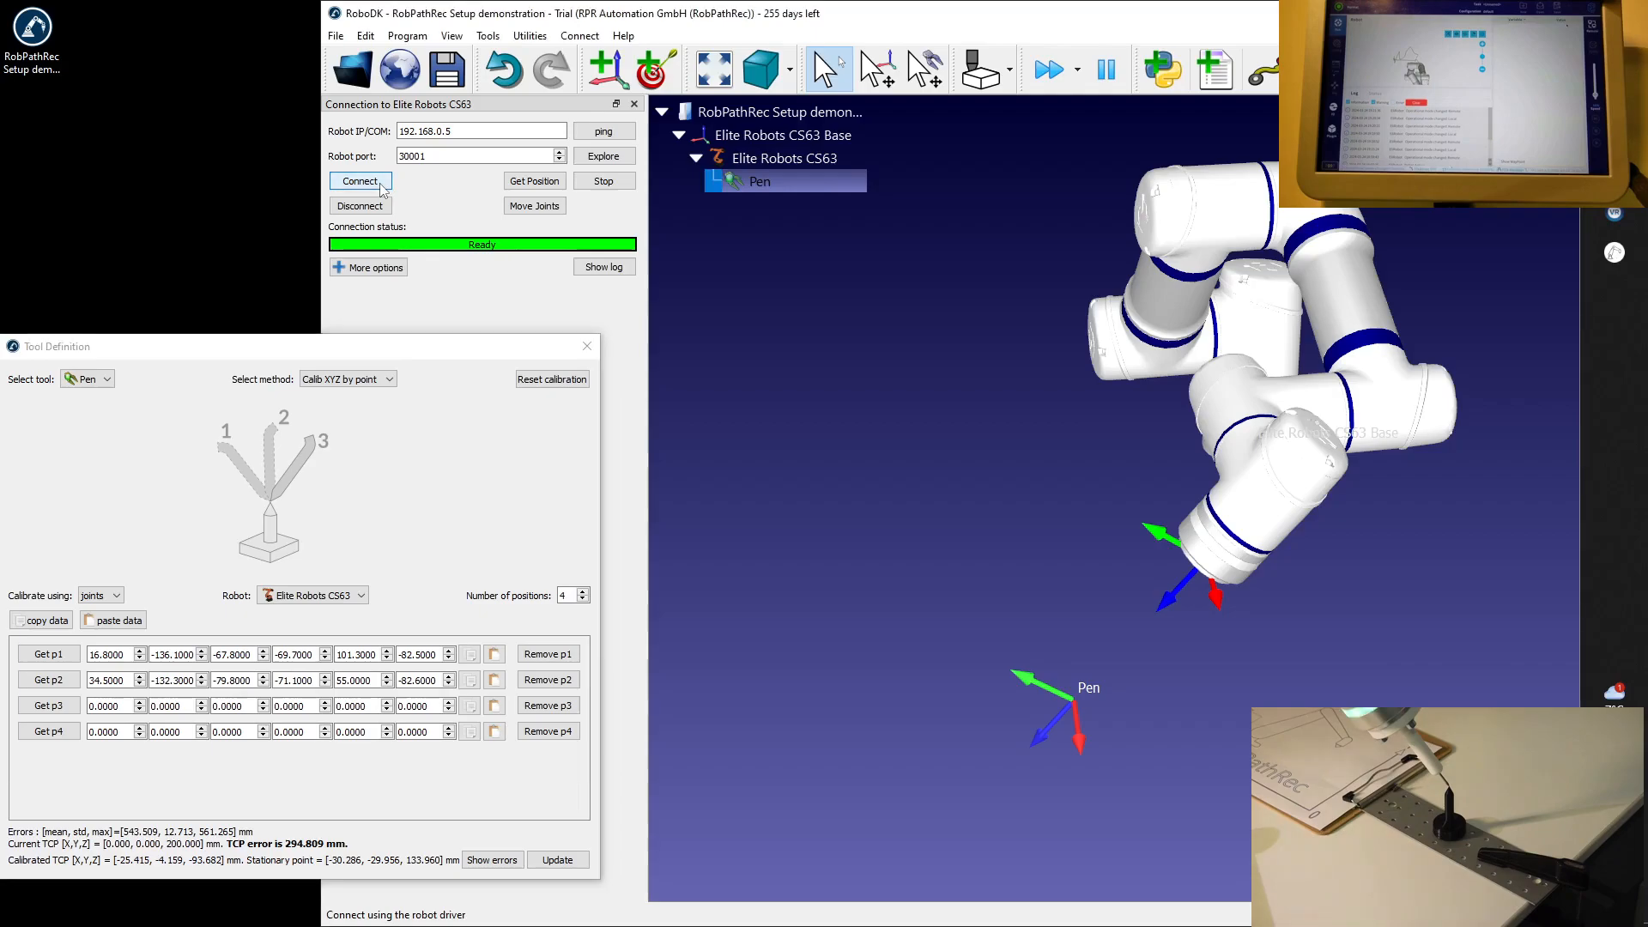
{"action": "left_click", "coordinate": [523, 183]}
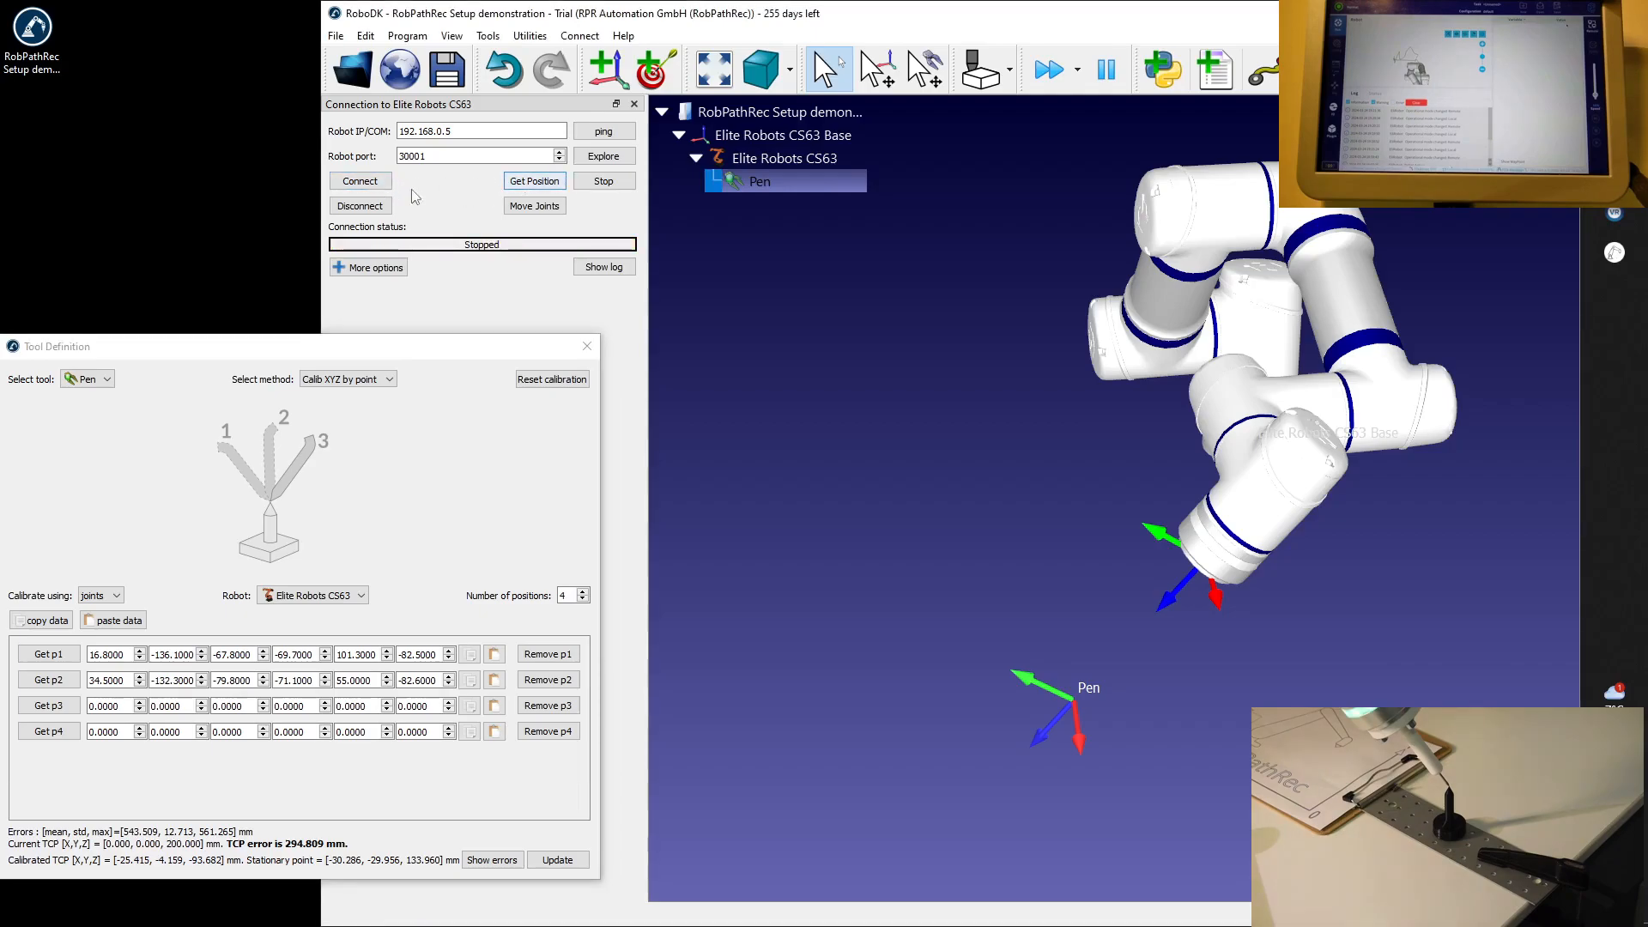
{"action": "left_click", "coordinate": [367, 182]}
{"action": "left_click", "coordinate": [355, 182]}
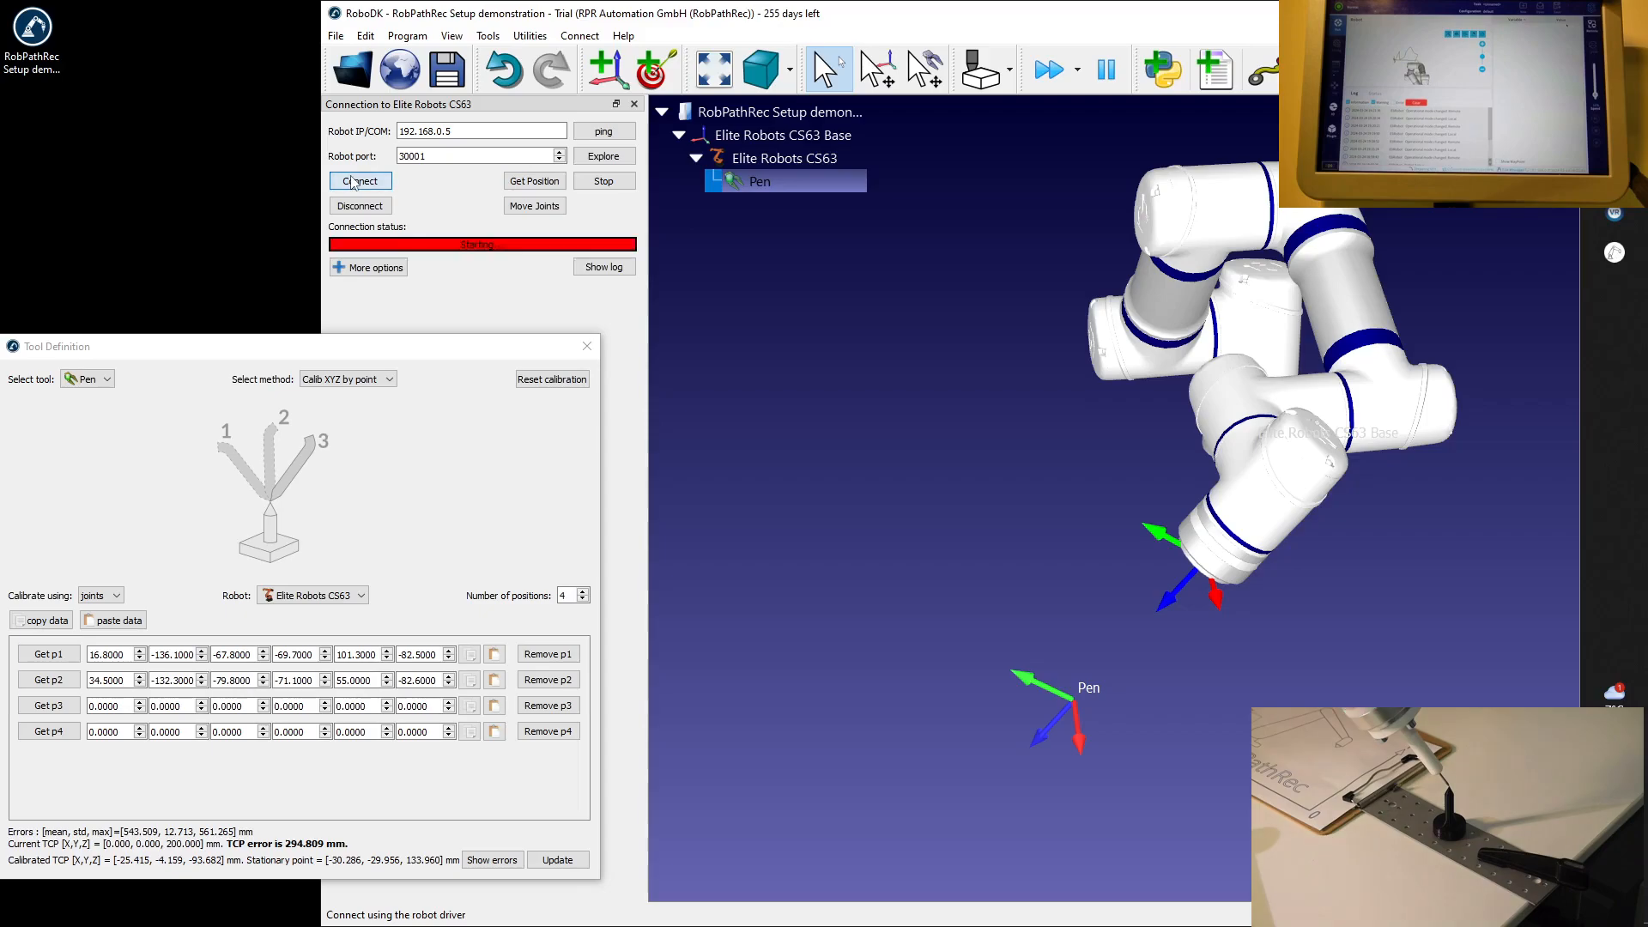
{"action": "left_click", "coordinate": [552, 184]}
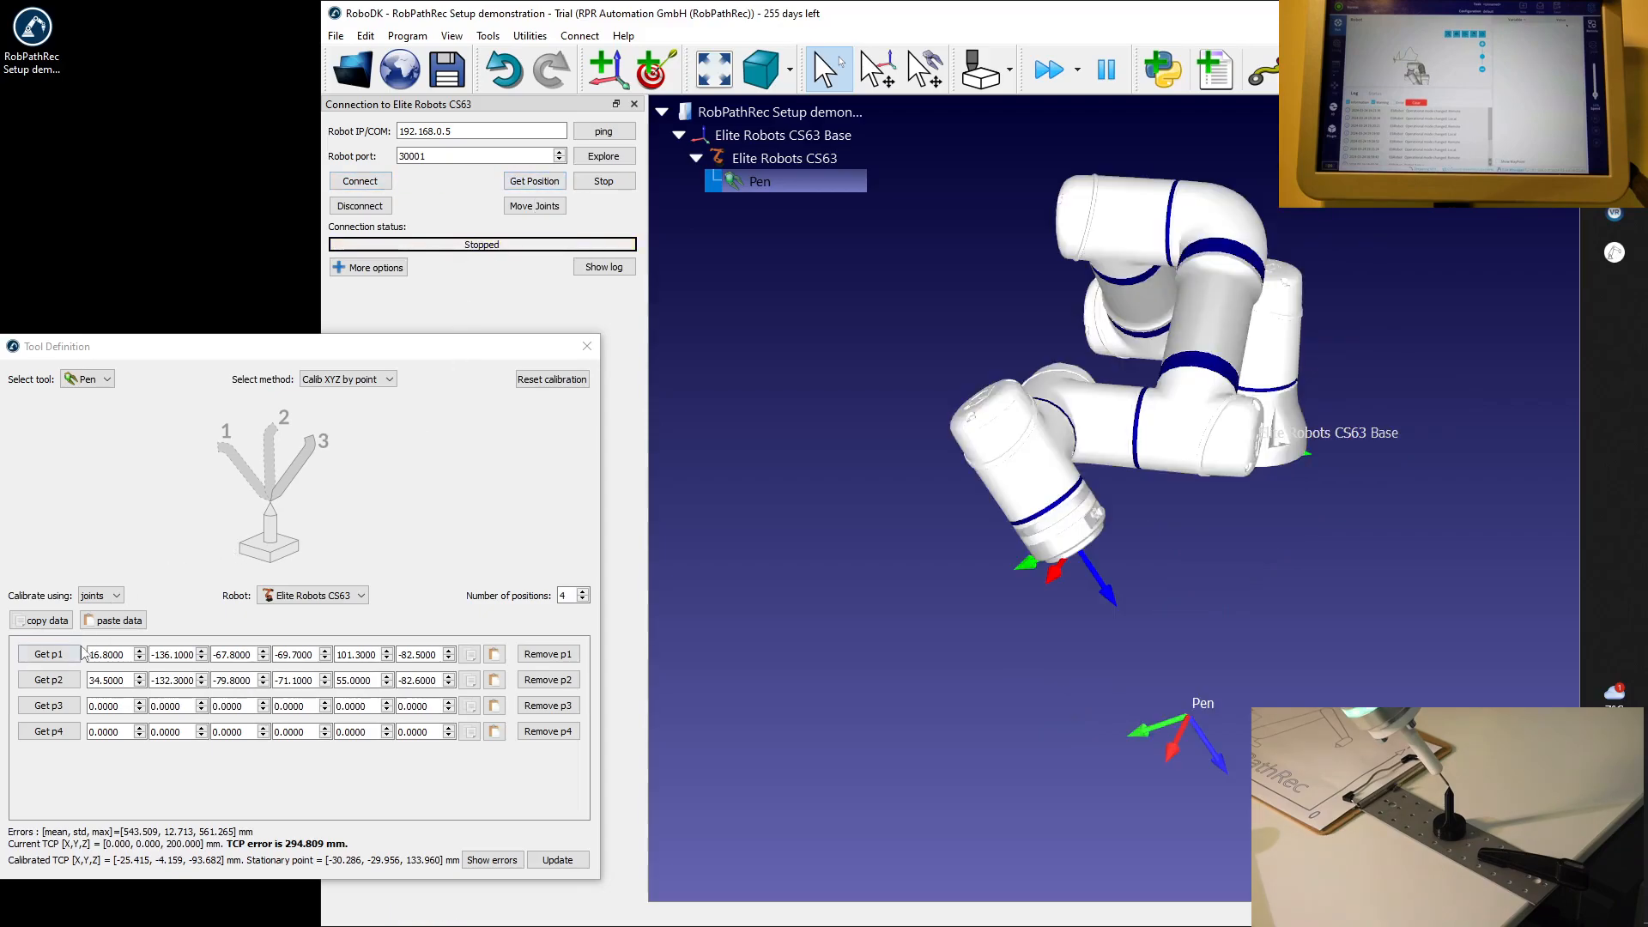
{"action": "left_click", "coordinate": [61, 707]}
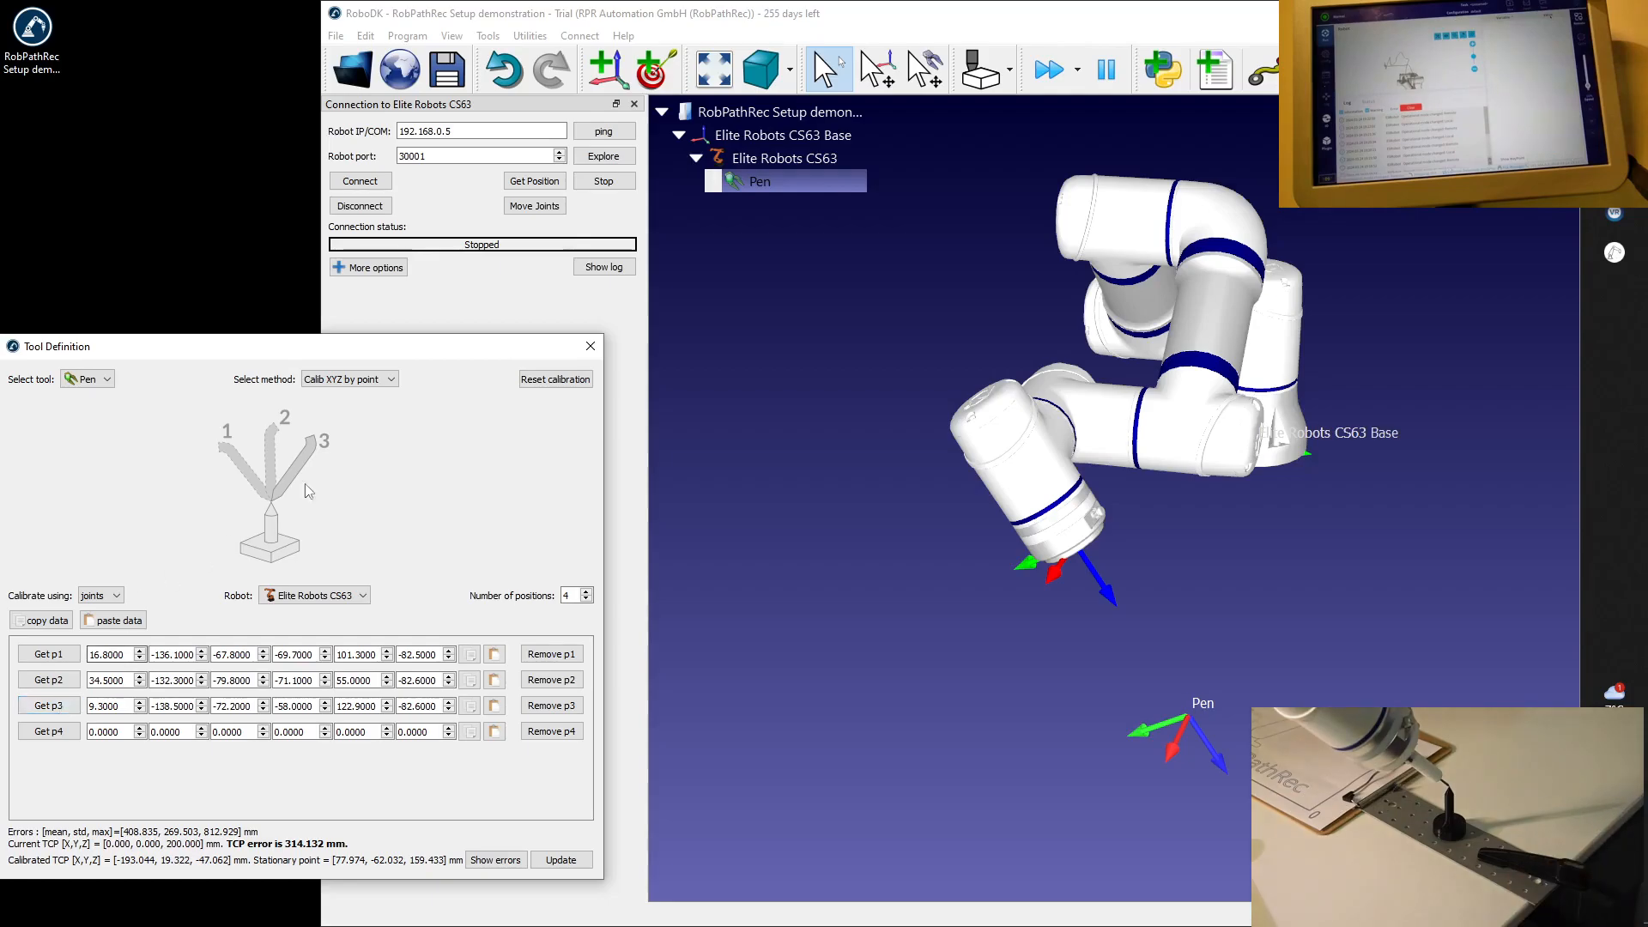
Connect to the real robot in its fourth orientation, get its position, and record it as calibration position p4.
{"action": "left_click", "coordinate": [498, 298]}
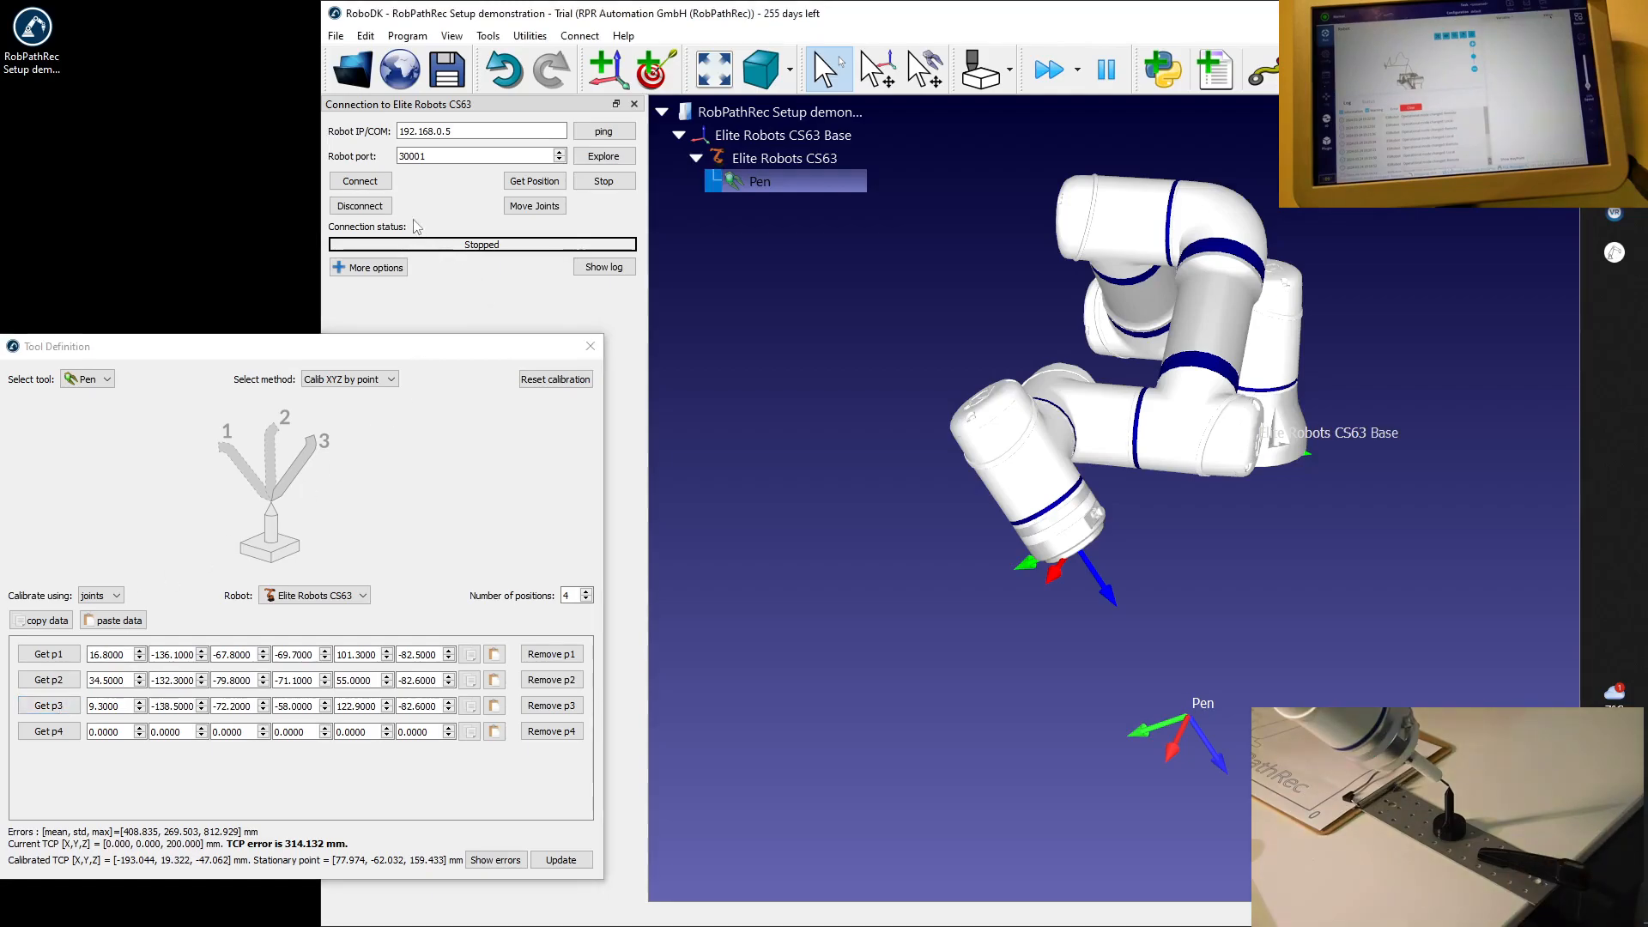
{"action": "left_click", "coordinate": [358, 178]}
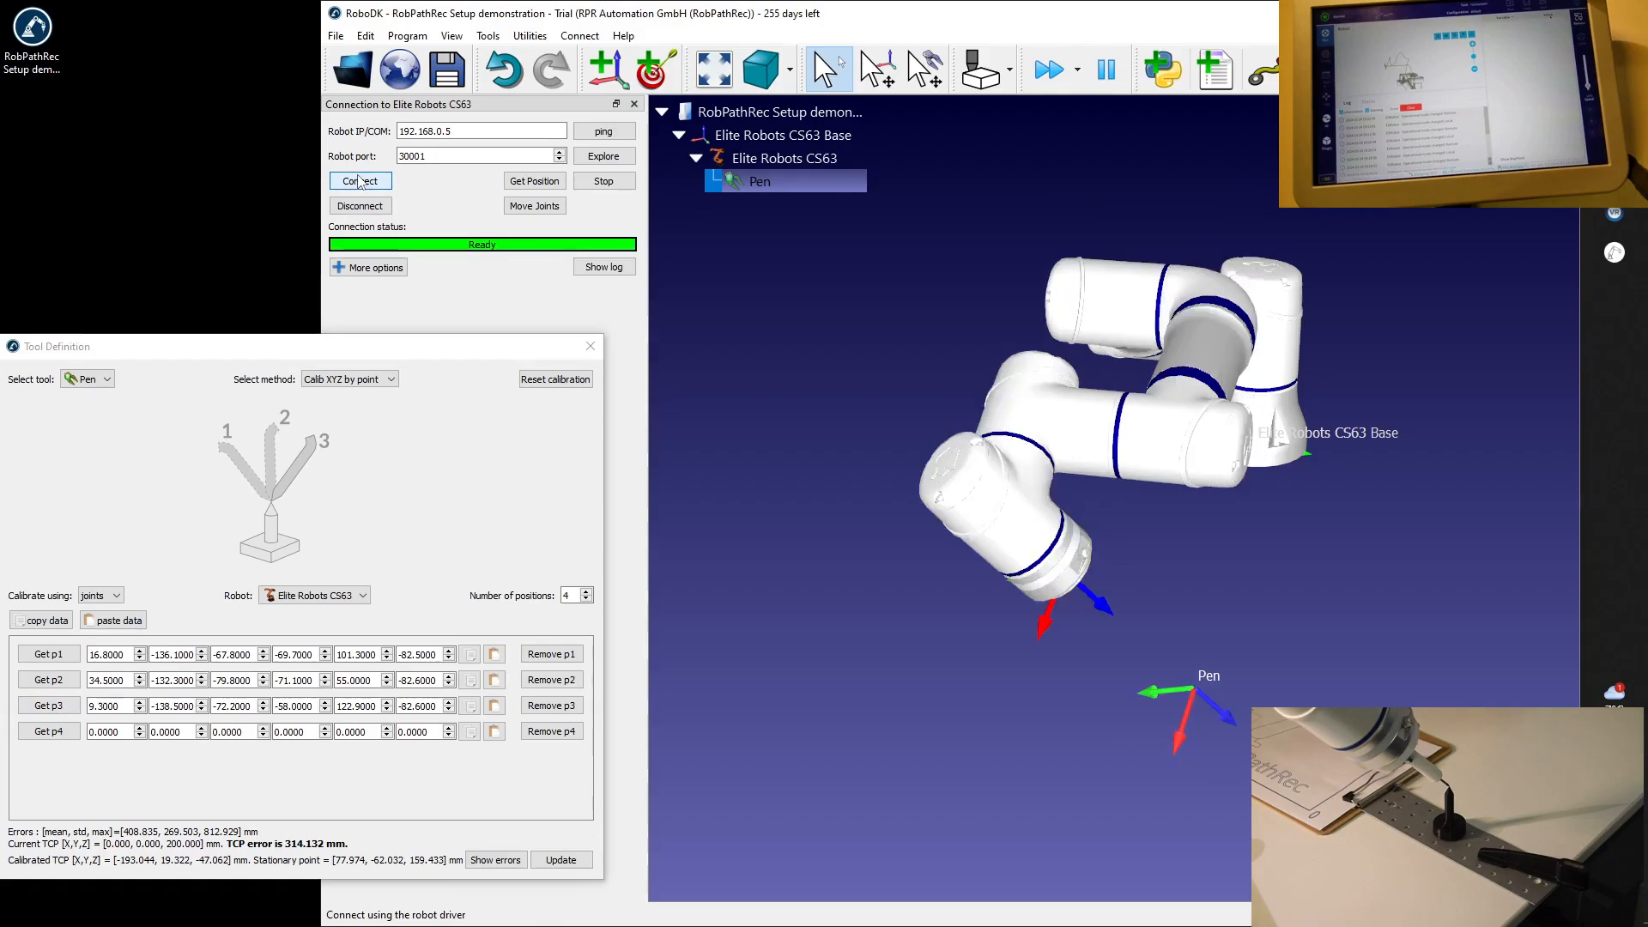
{"action": "left_click", "coordinate": [546, 182]}
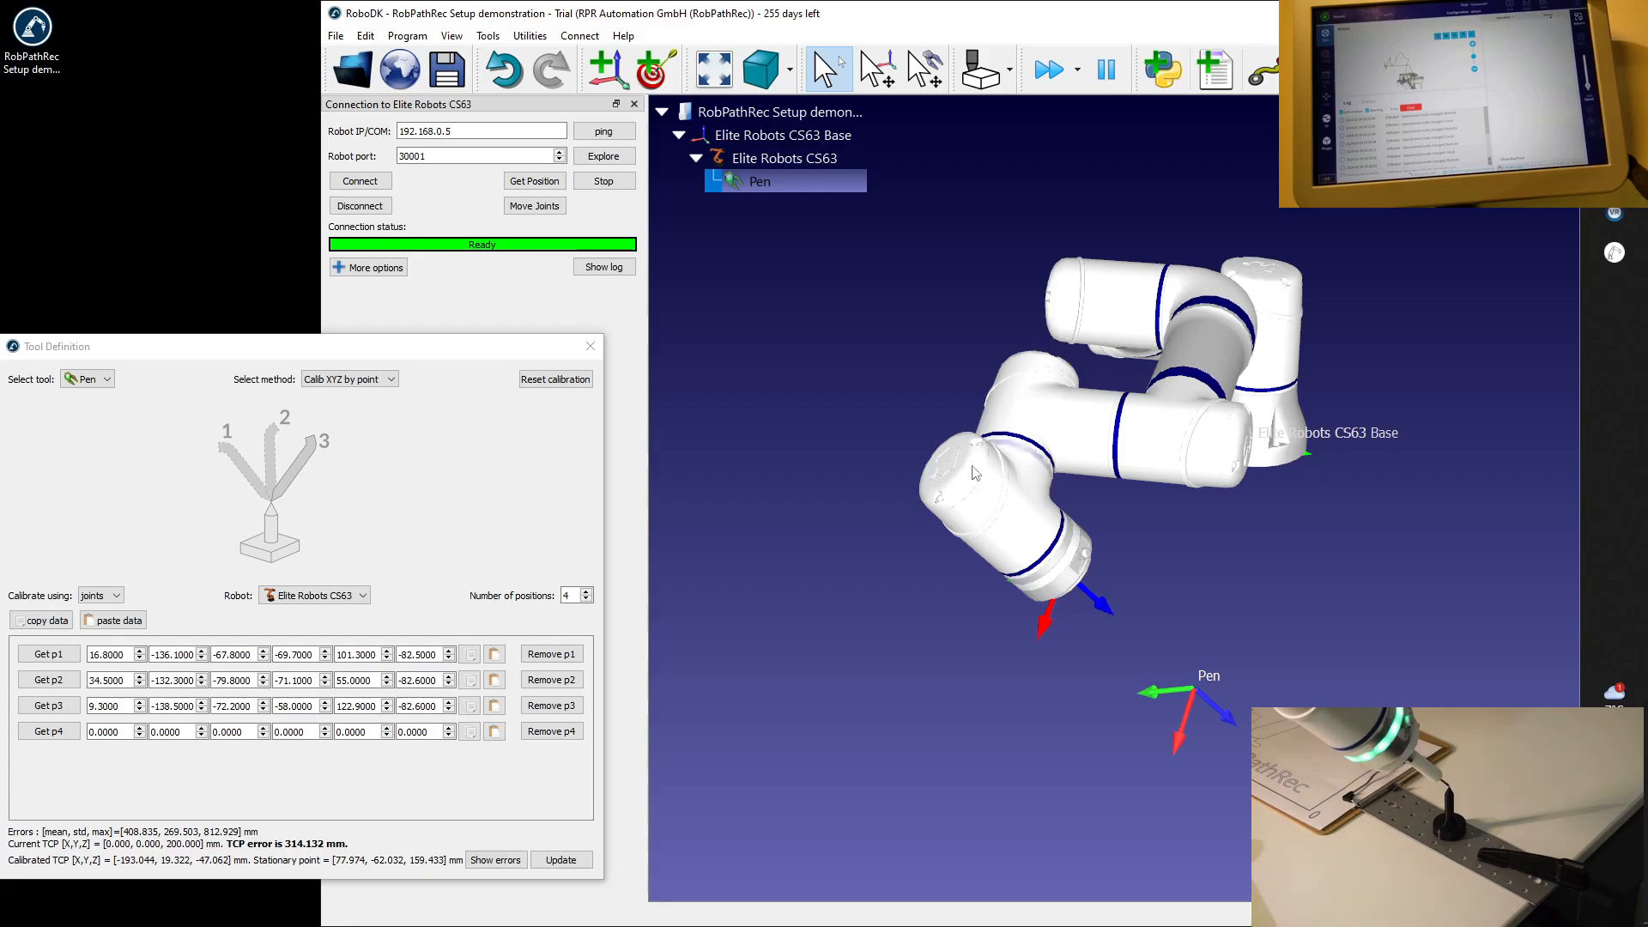
{"action": "left_click", "coordinate": [49, 731]}
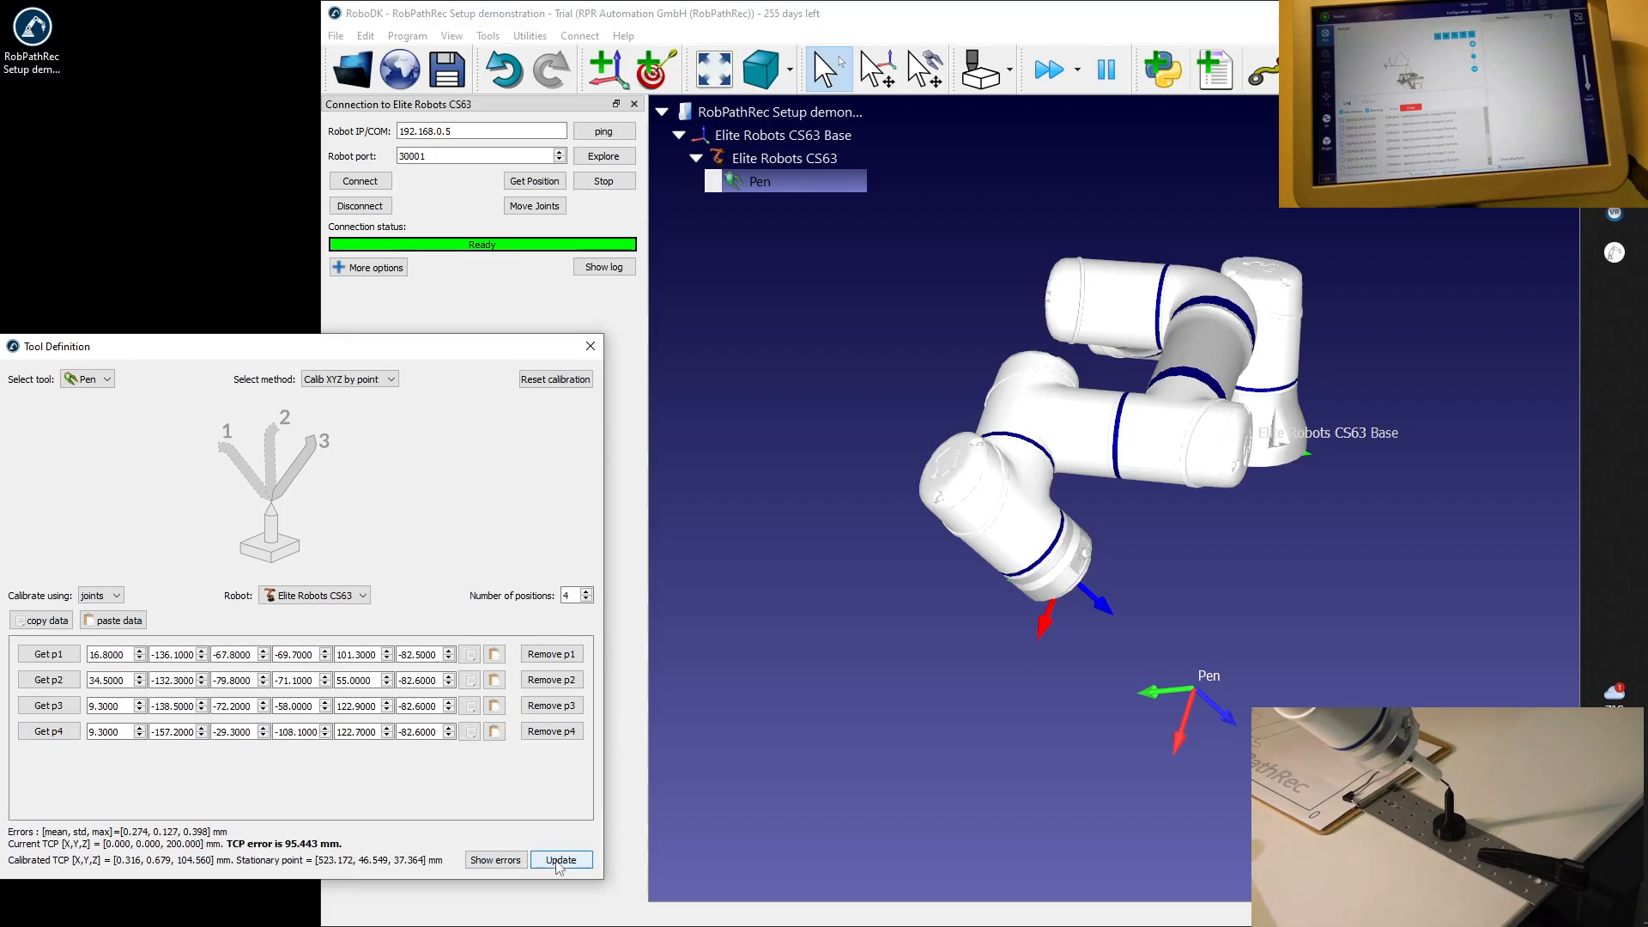
Update the Pen tool with the calibrated TCP, accept replacing the current TCP values, and close the tool definition.
{"action": "left_click", "coordinate": [558, 861]}
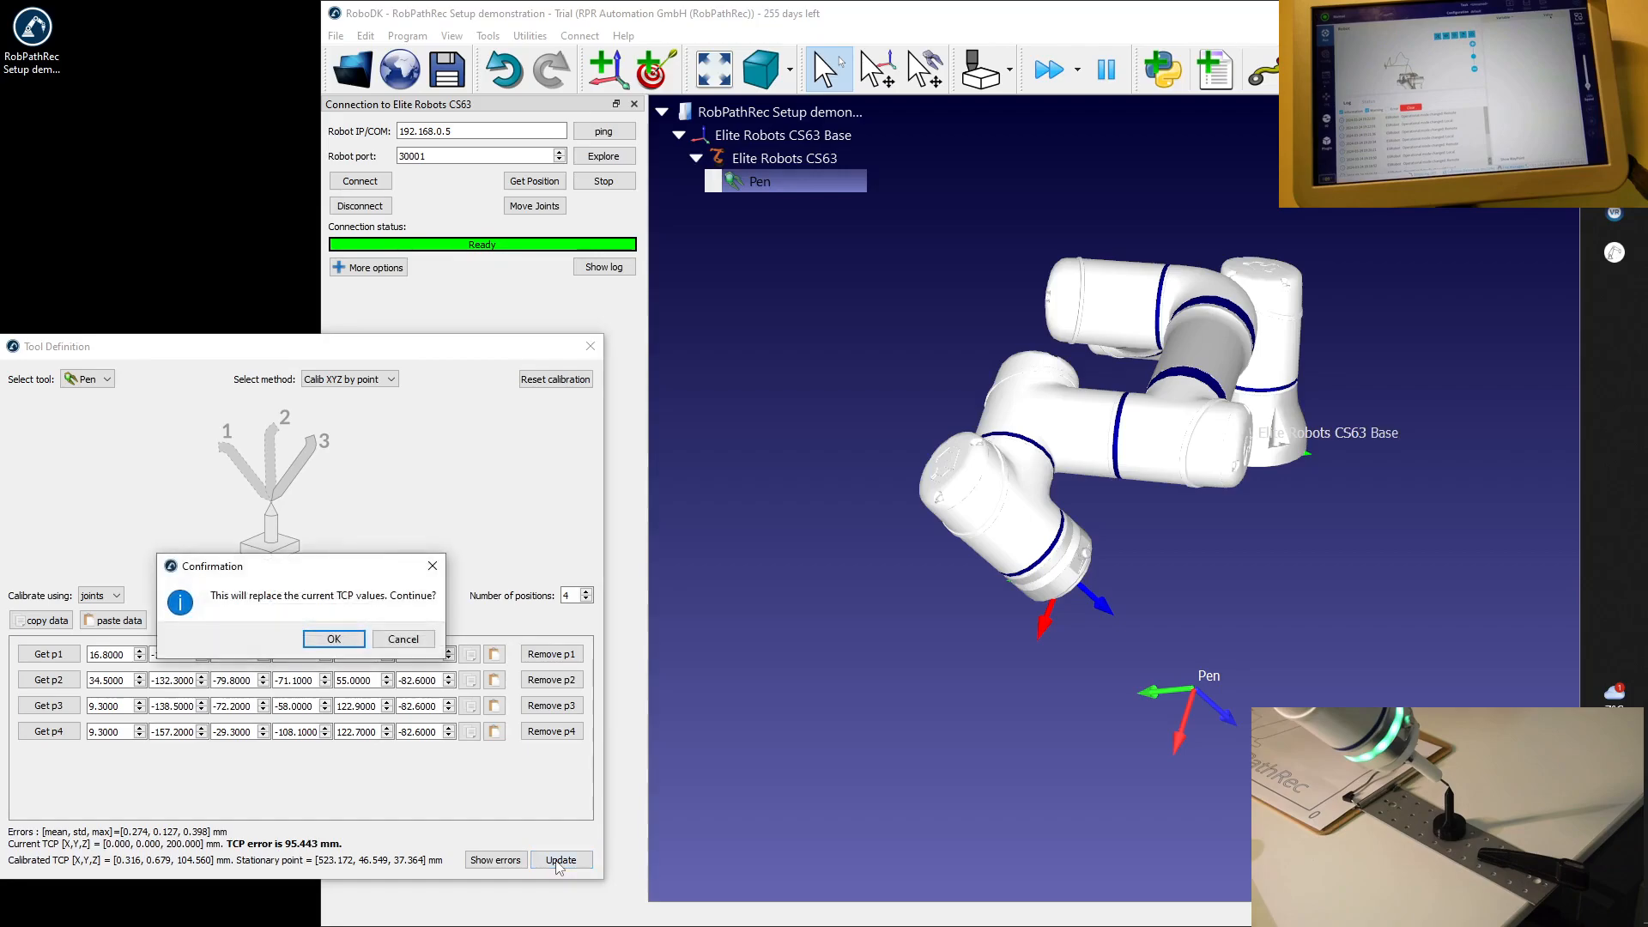
{"action": "left_click", "coordinate": [334, 640]}
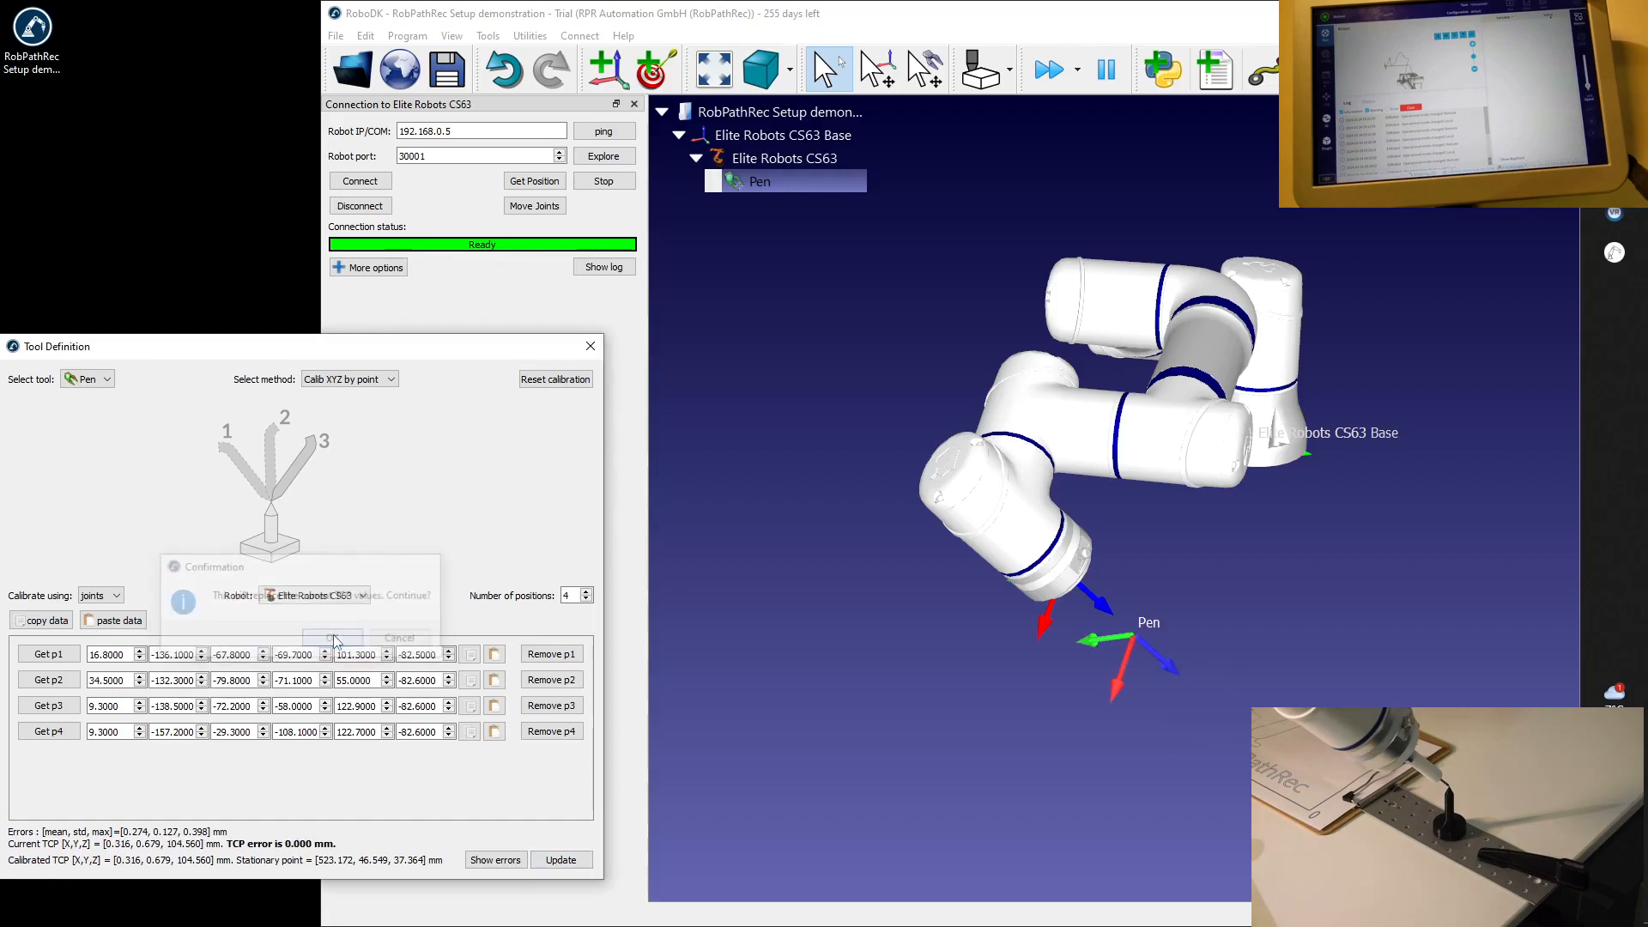
{"action": "left_click", "coordinate": [590, 347]}
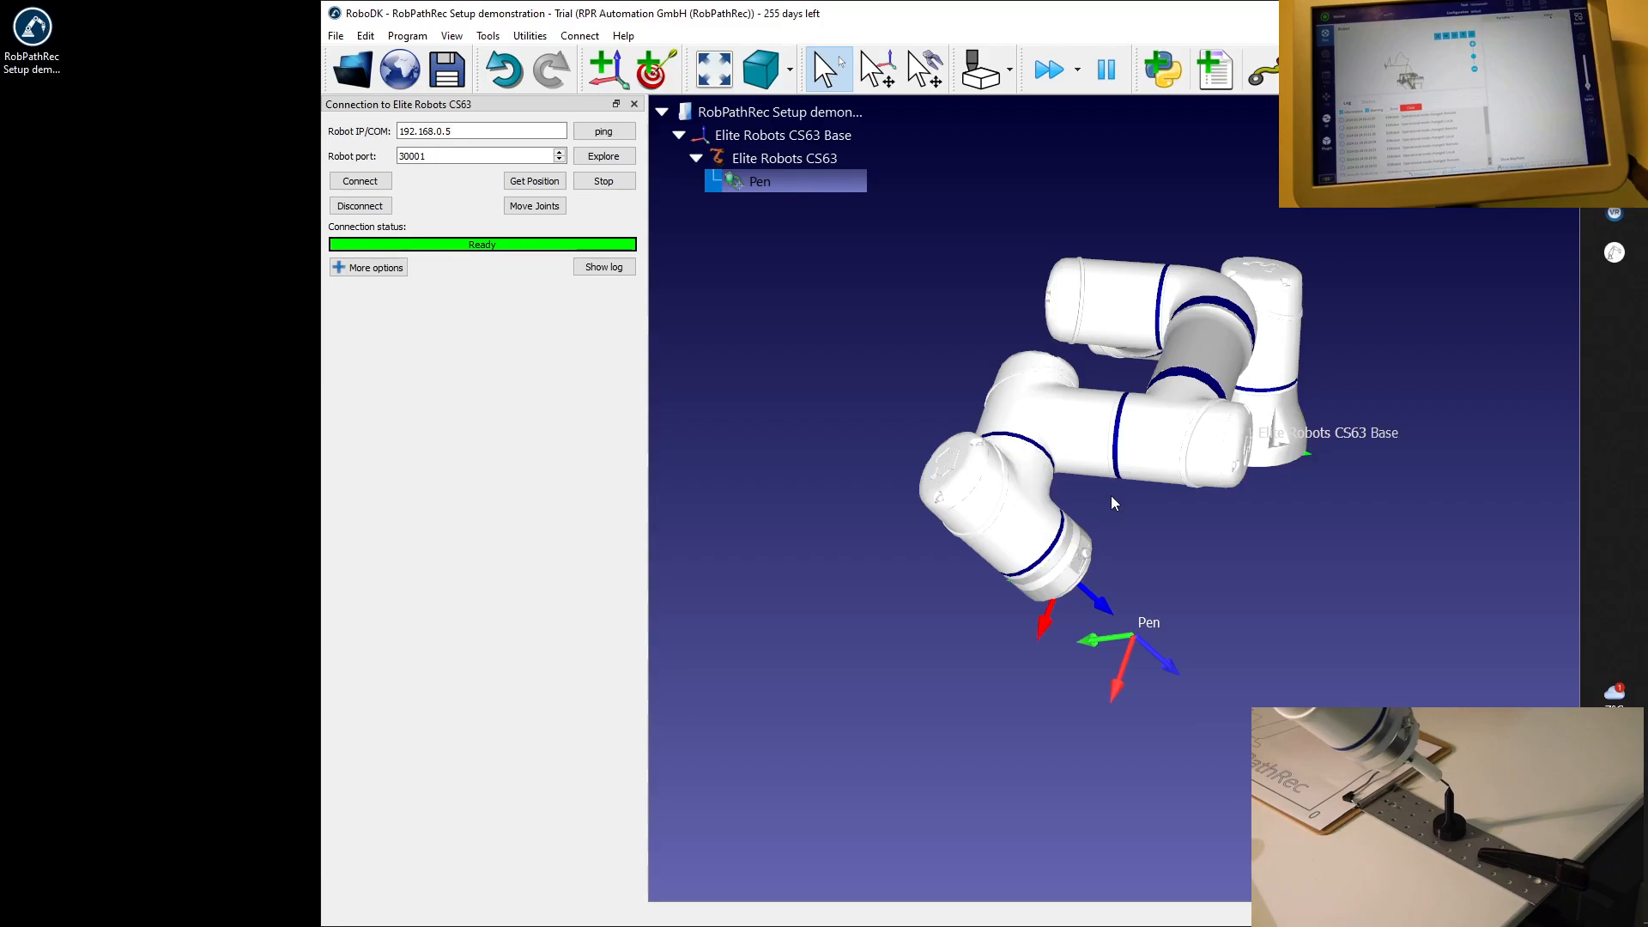
Disconnect from the robot and reconnect to it so the model takes the real robot's new pose.
{"action": "mouse_move", "coordinate": [1114, 476]}
{"action": "left_mouse_down"}
{"action": "mouse_move", "coordinate": [999, 256]}
{"action": "mouse_move", "coordinate": [972, 393]}
{"action": "mouse_move", "coordinate": [1008, 421]}
{"action": "mouse_move", "coordinate": [1231, 338]}
{"action": "mouse_move", "coordinate": [1114, 286]}
{"action": "mouse_move", "coordinate": [1034, 299]}
{"action": "mouse_move", "coordinate": [994, 374]}
{"action": "mouse_move", "coordinate": [1141, 486]}
{"action": "mouse_move", "coordinate": [992, 369]}
{"action": "mouse_move", "coordinate": [1098, 452]}
{"action": "left_mouse_up"}
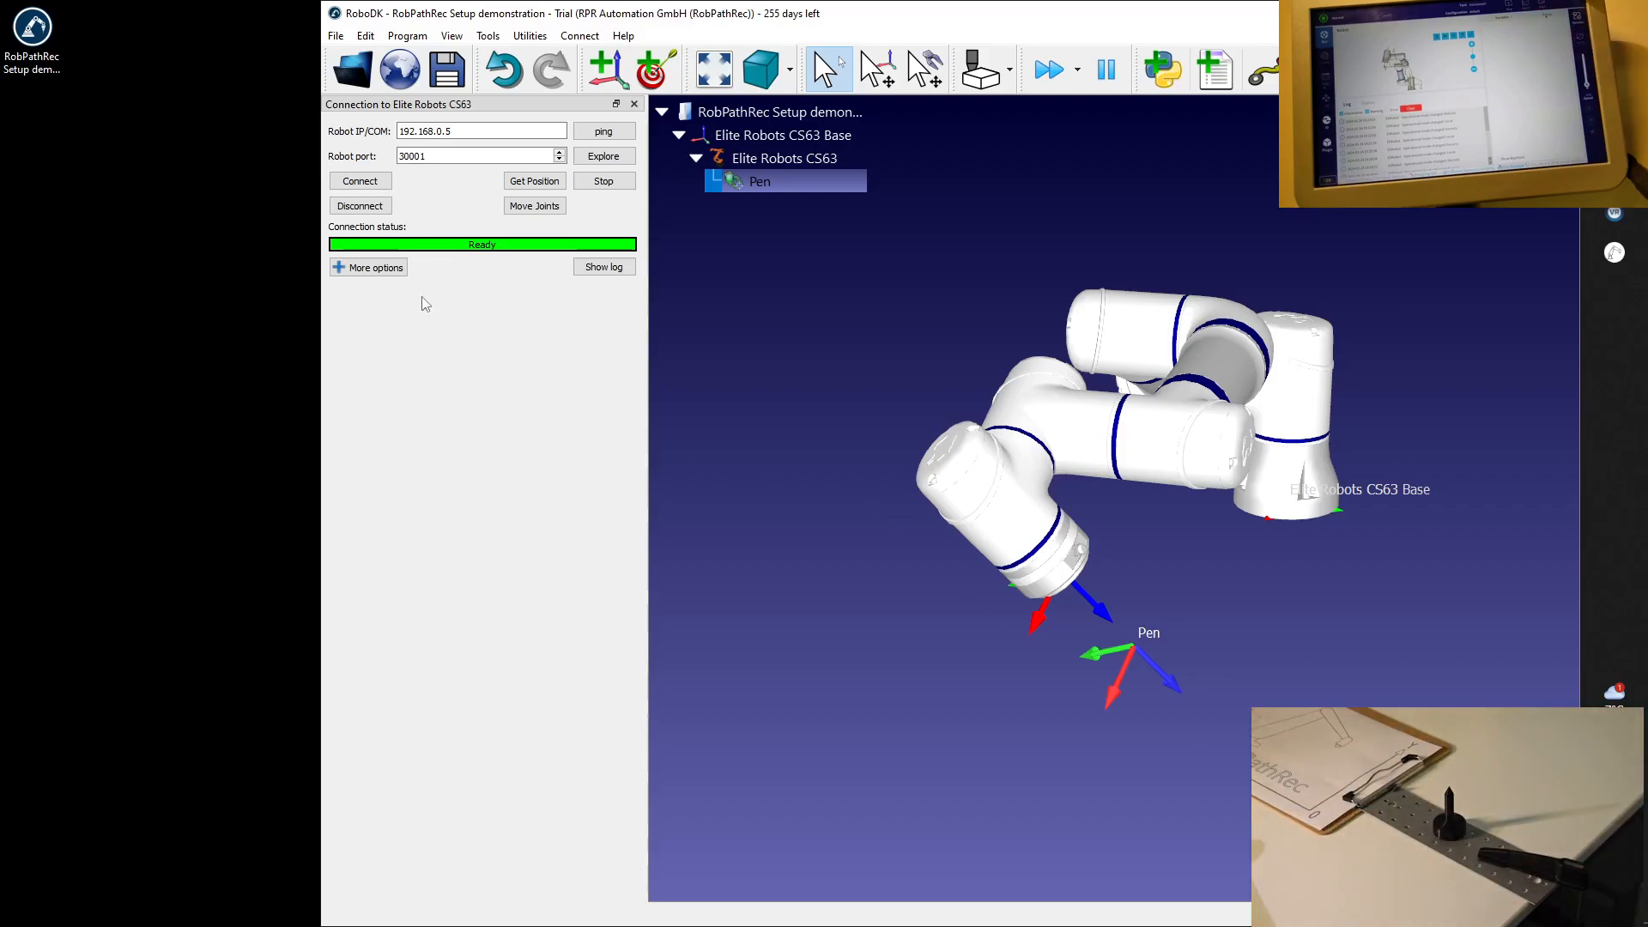
{"action": "left_click", "coordinate": [374, 213]}
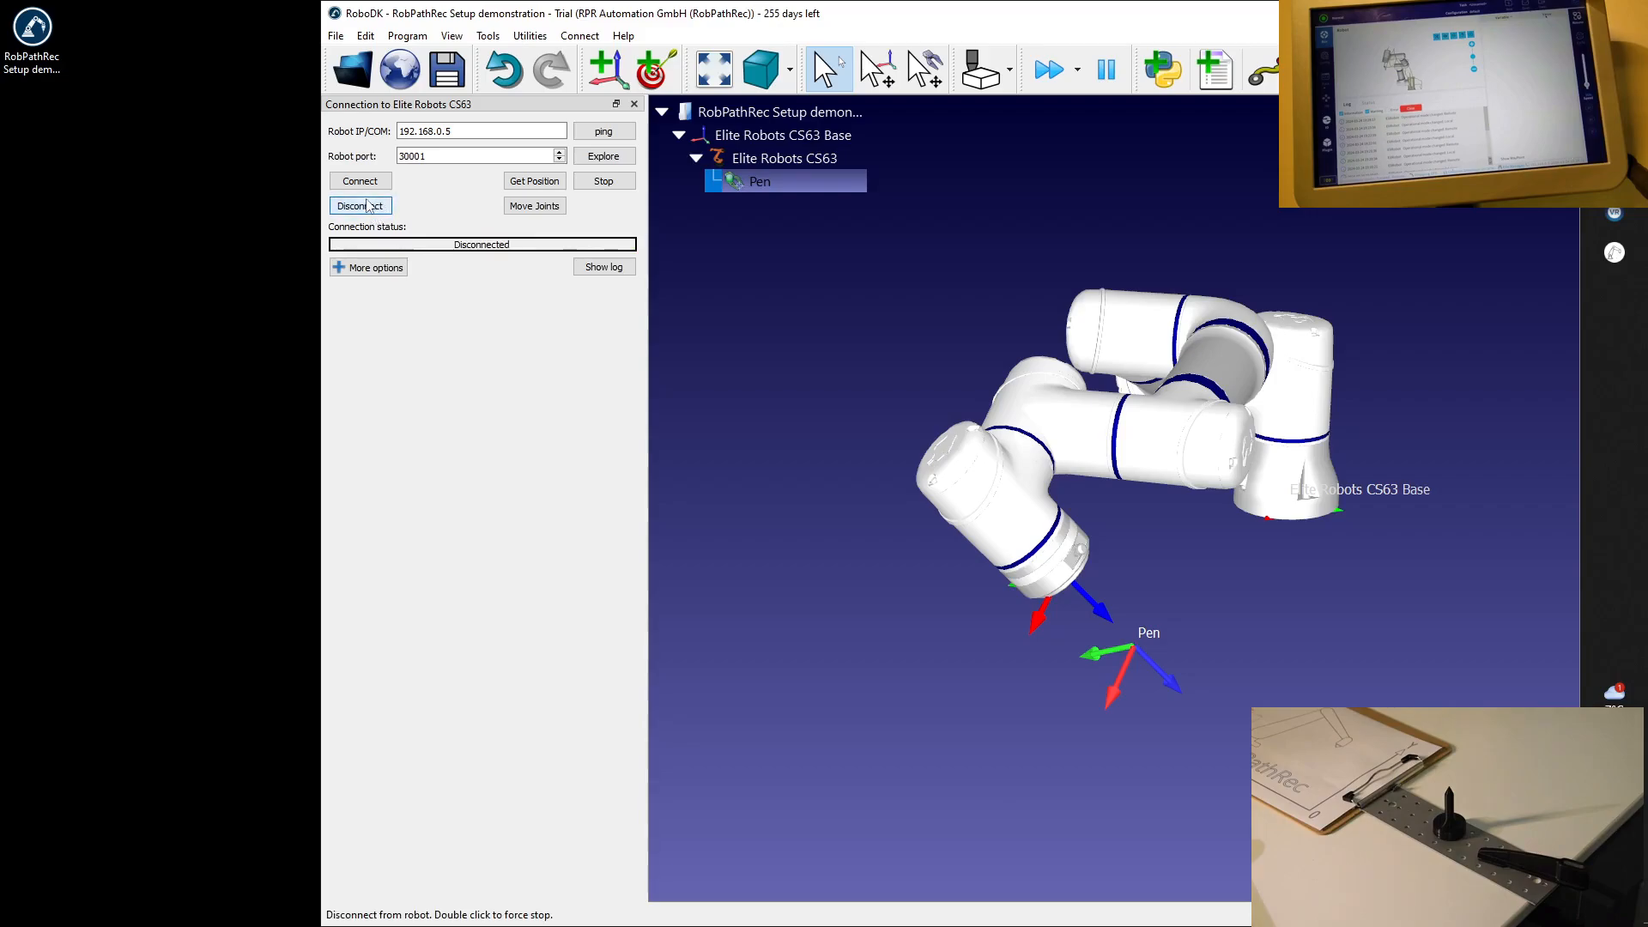
{"action": "left_click", "coordinate": [356, 182]}
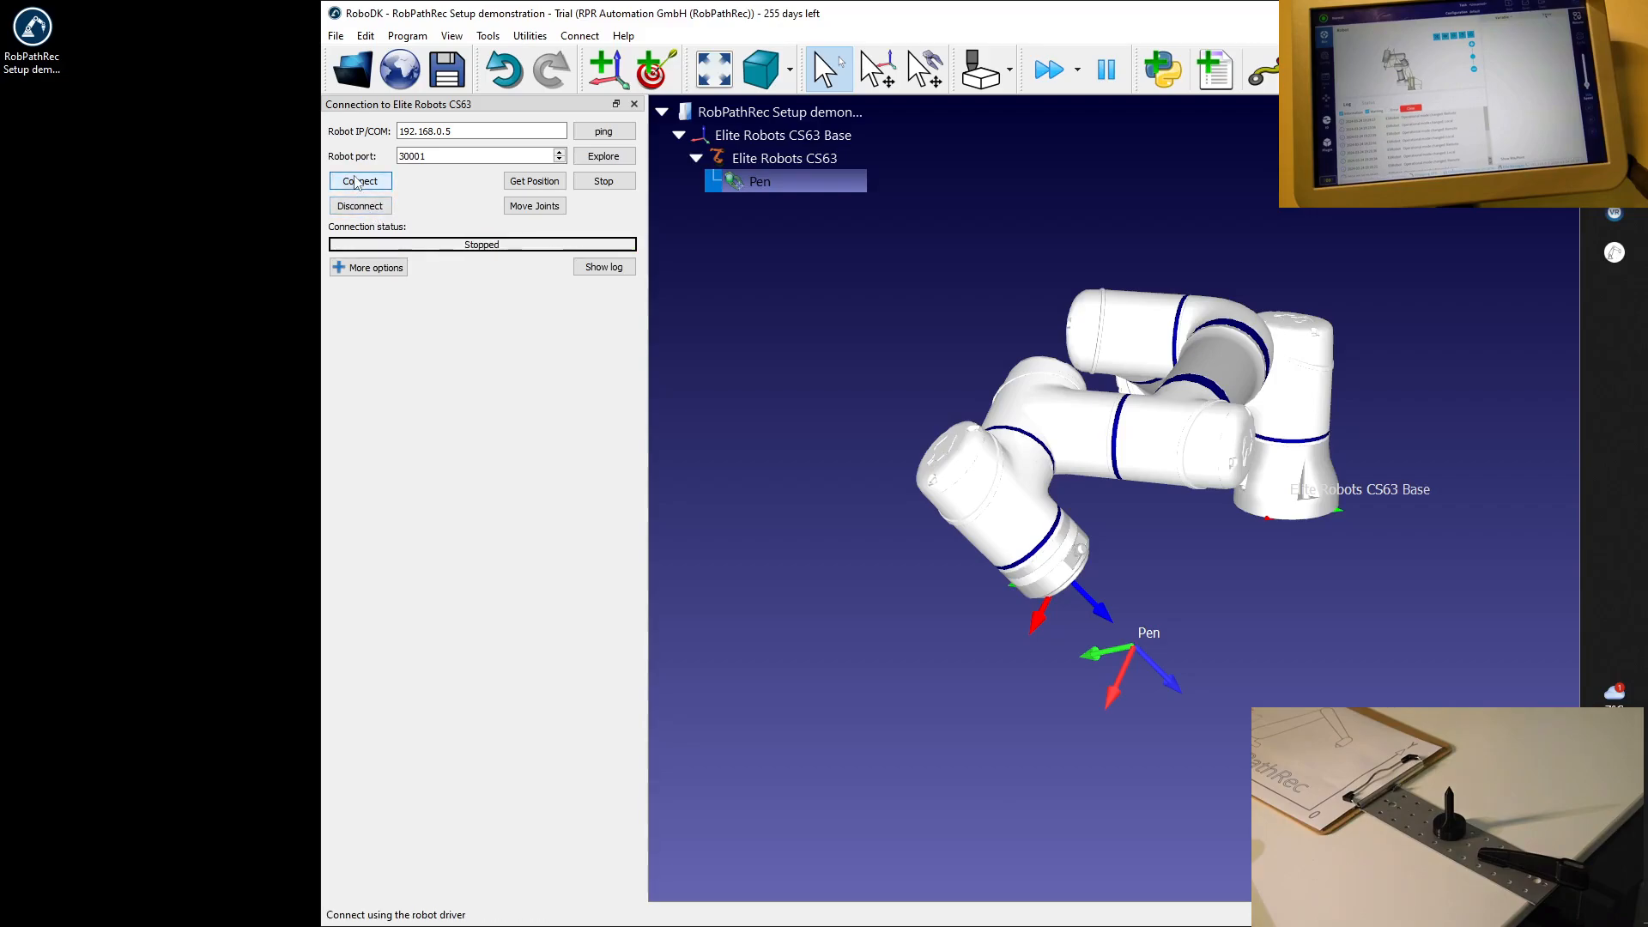
{"action": "left_click", "coordinate": [365, 183]}
{"action": "left_click", "coordinate": [360, 181]}
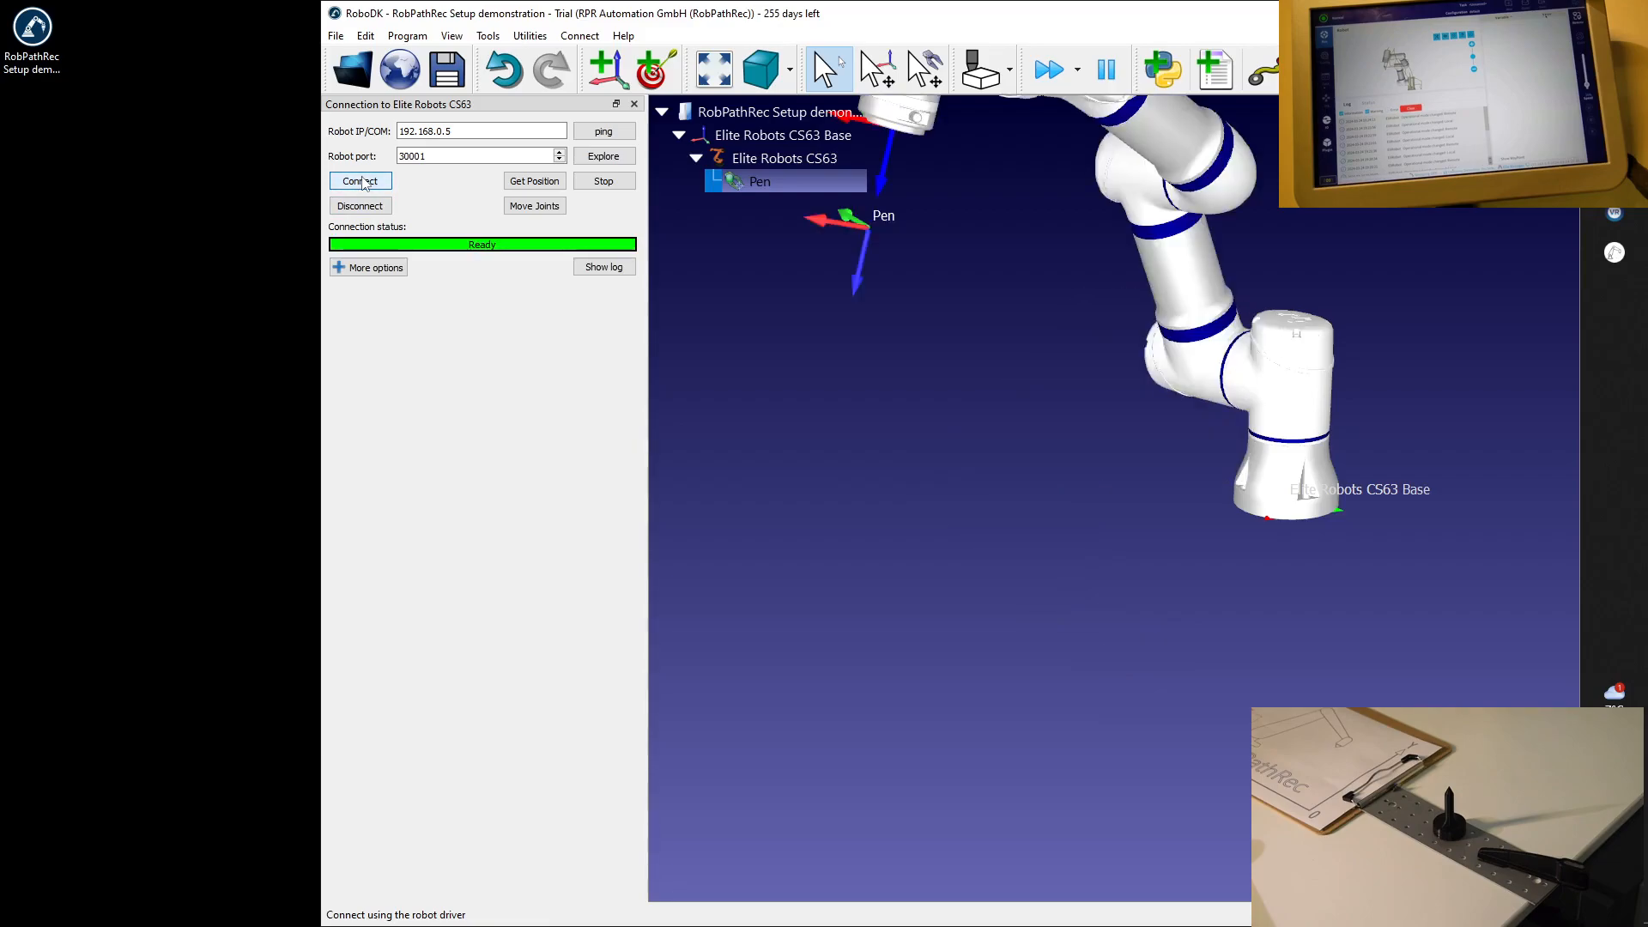
{"action": "left_click_drag", "start_coordinate": [1114, 498], "coordinate": [964, 280]}
{"action": "right_click_drag", "start_coordinate": [1104, 307], "coordinate": [1079, 483]}
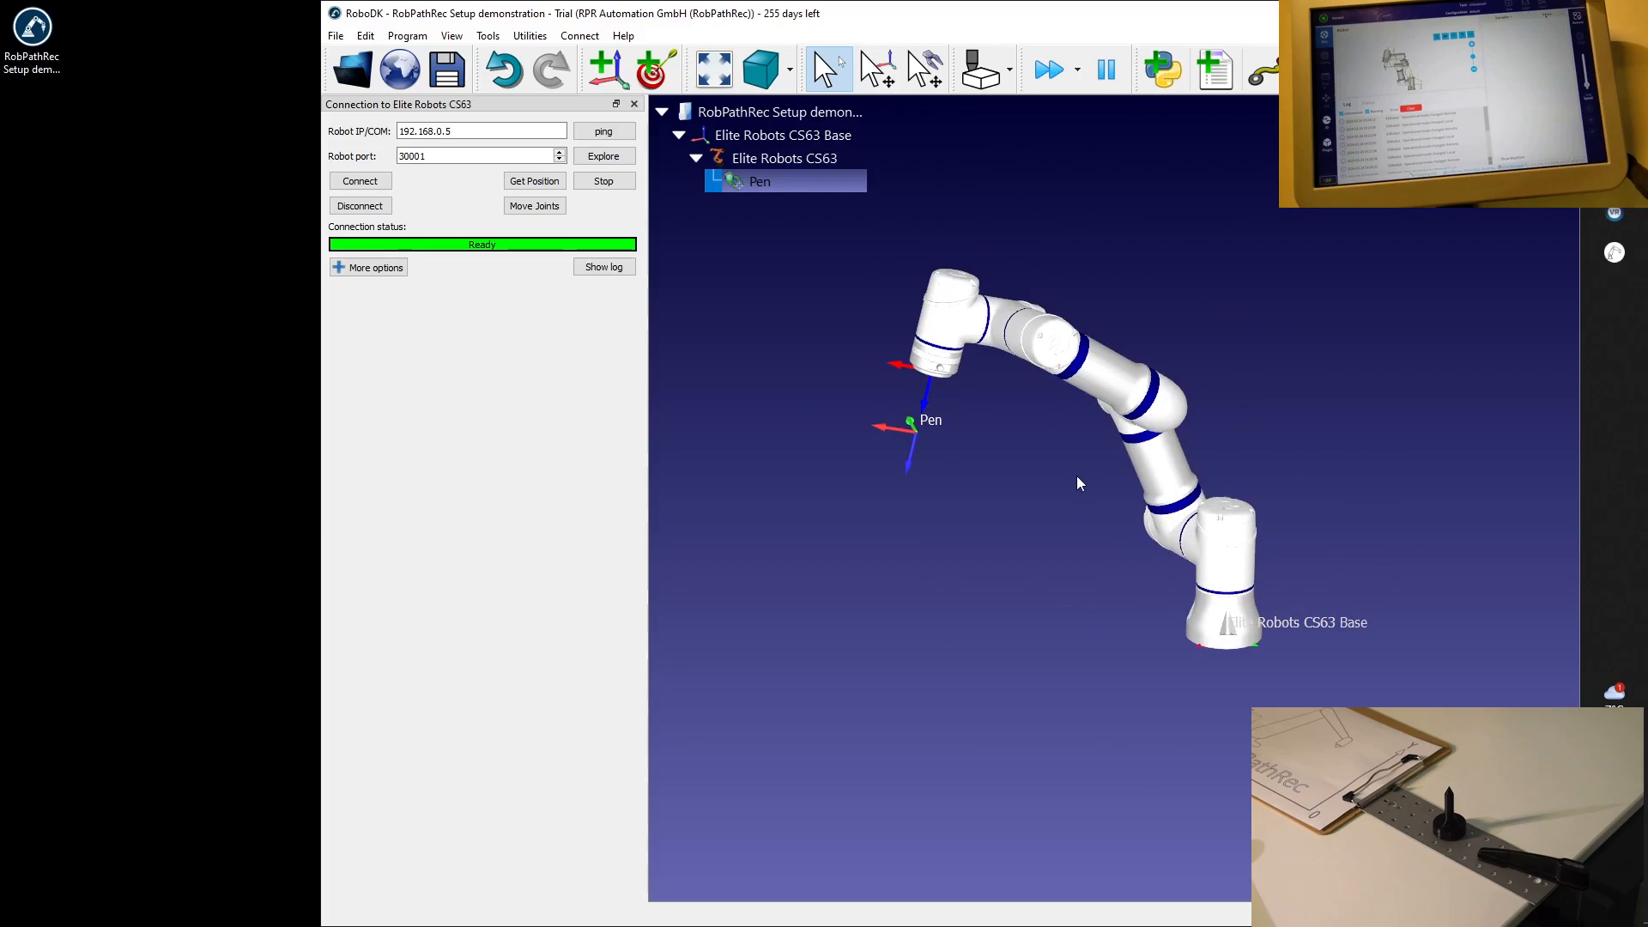
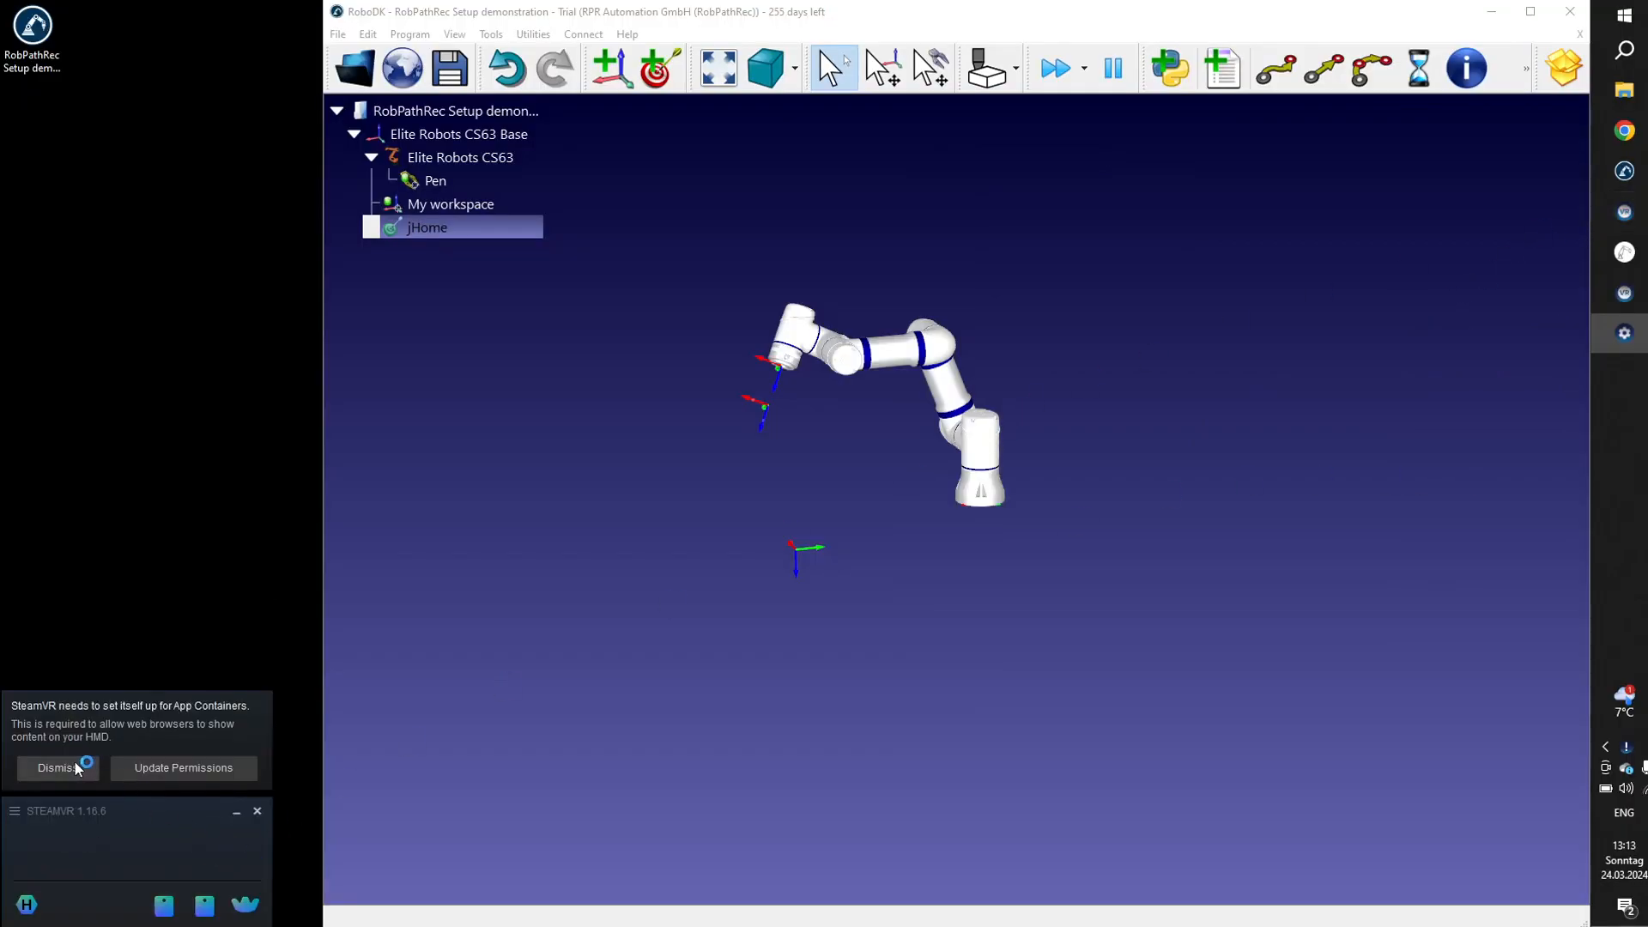
Dismiss the SteamVR App Containers notice, set up the room for Standing Only, and calibrate the space's center.
{"action": "left_click", "coordinate": [74, 766]}
{"action": "mouse_move", "coordinate": [164, 902]}
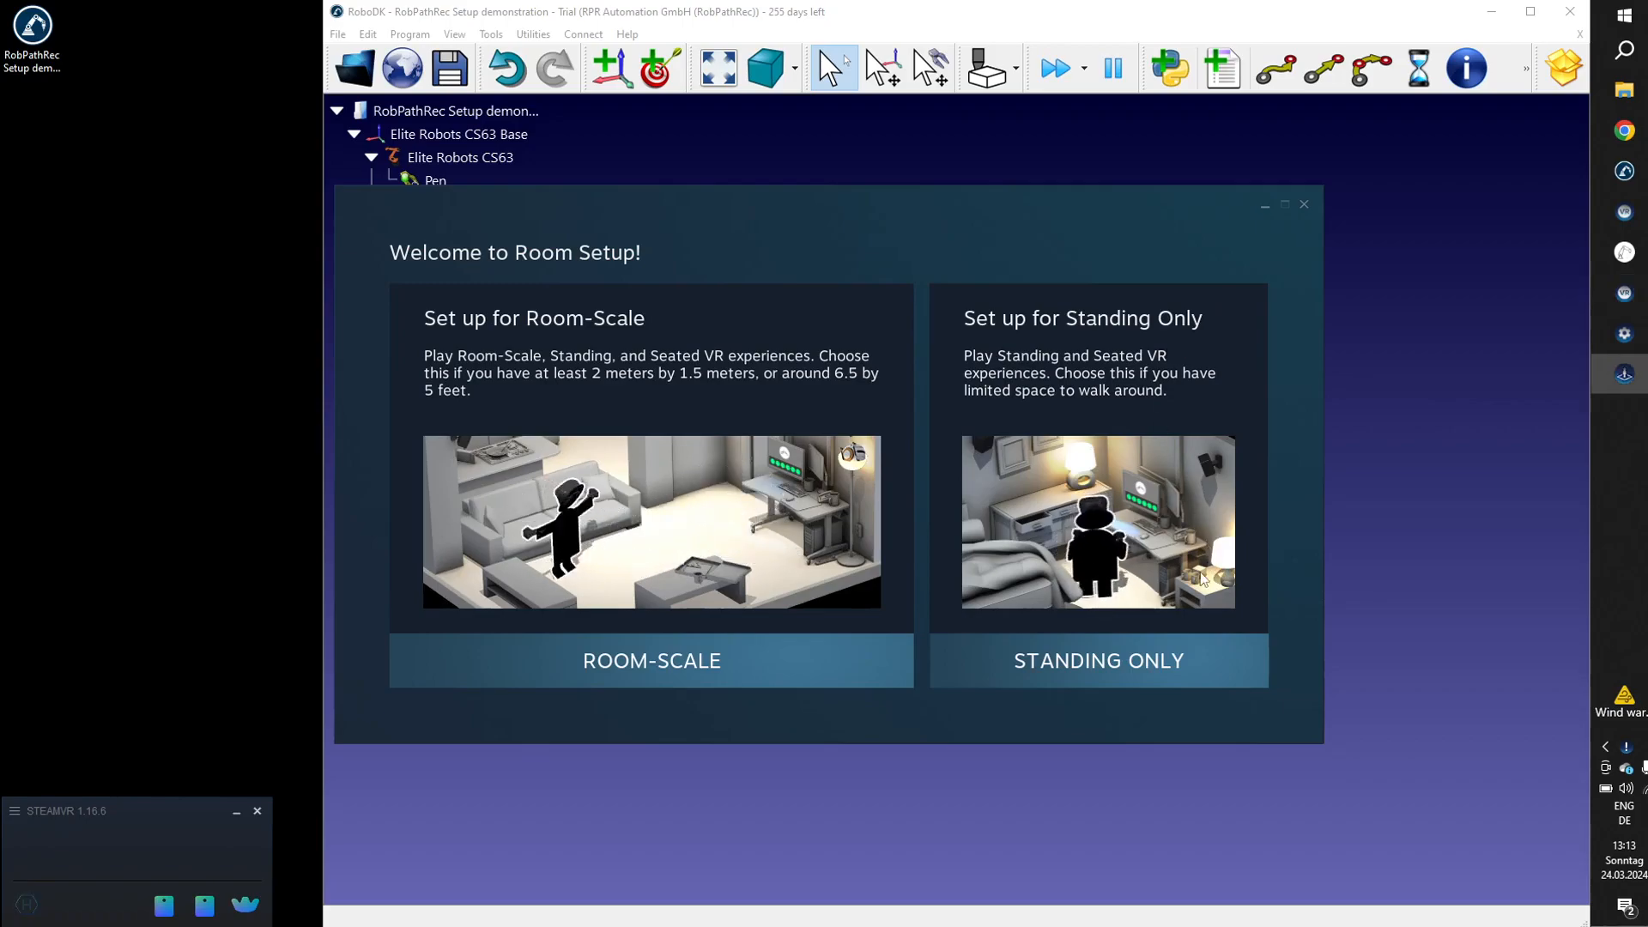
{"action": "left_click", "coordinate": [1154, 656]}
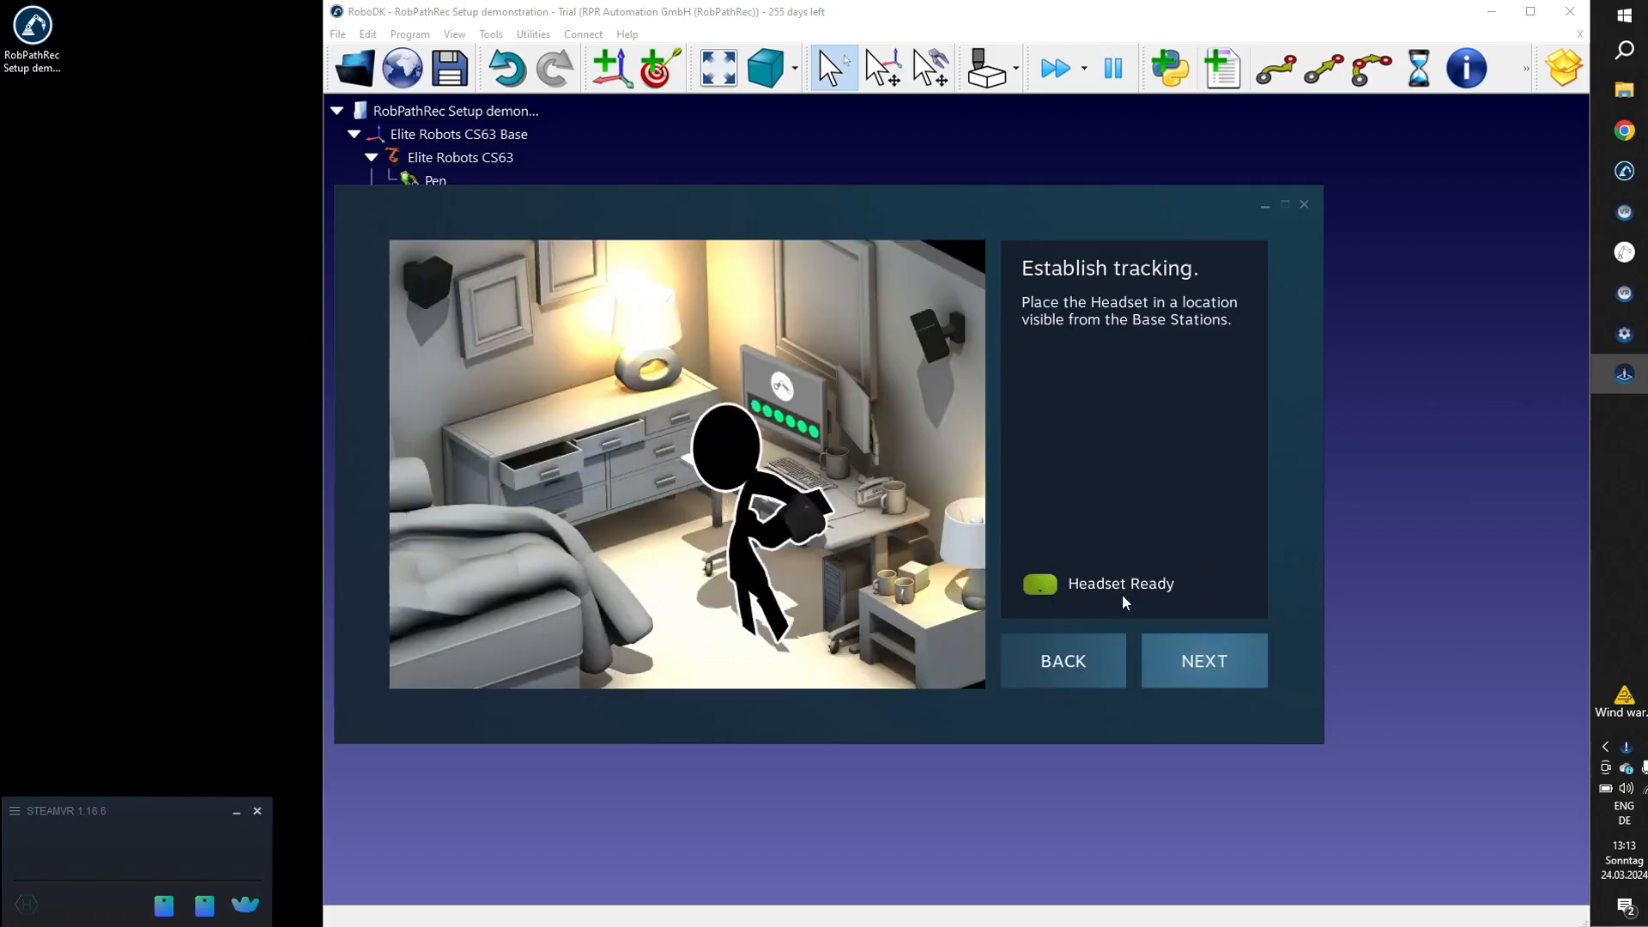
{"action": "left_click", "coordinate": [1180, 665]}
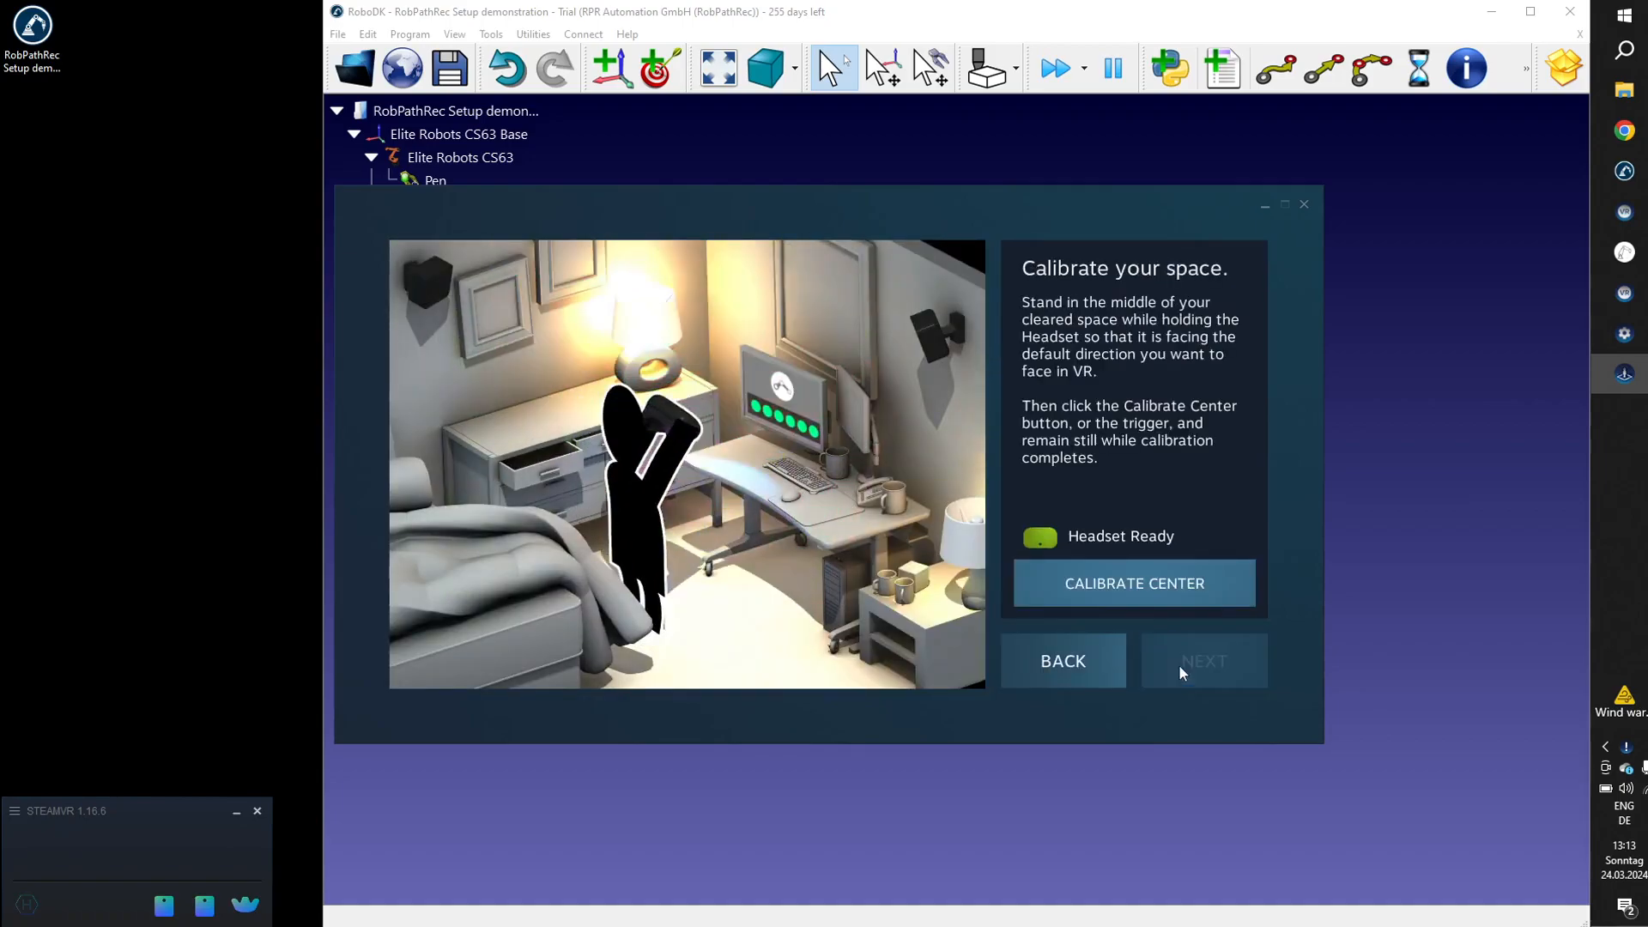
{"action": "left_click", "coordinate": [1131, 585]}
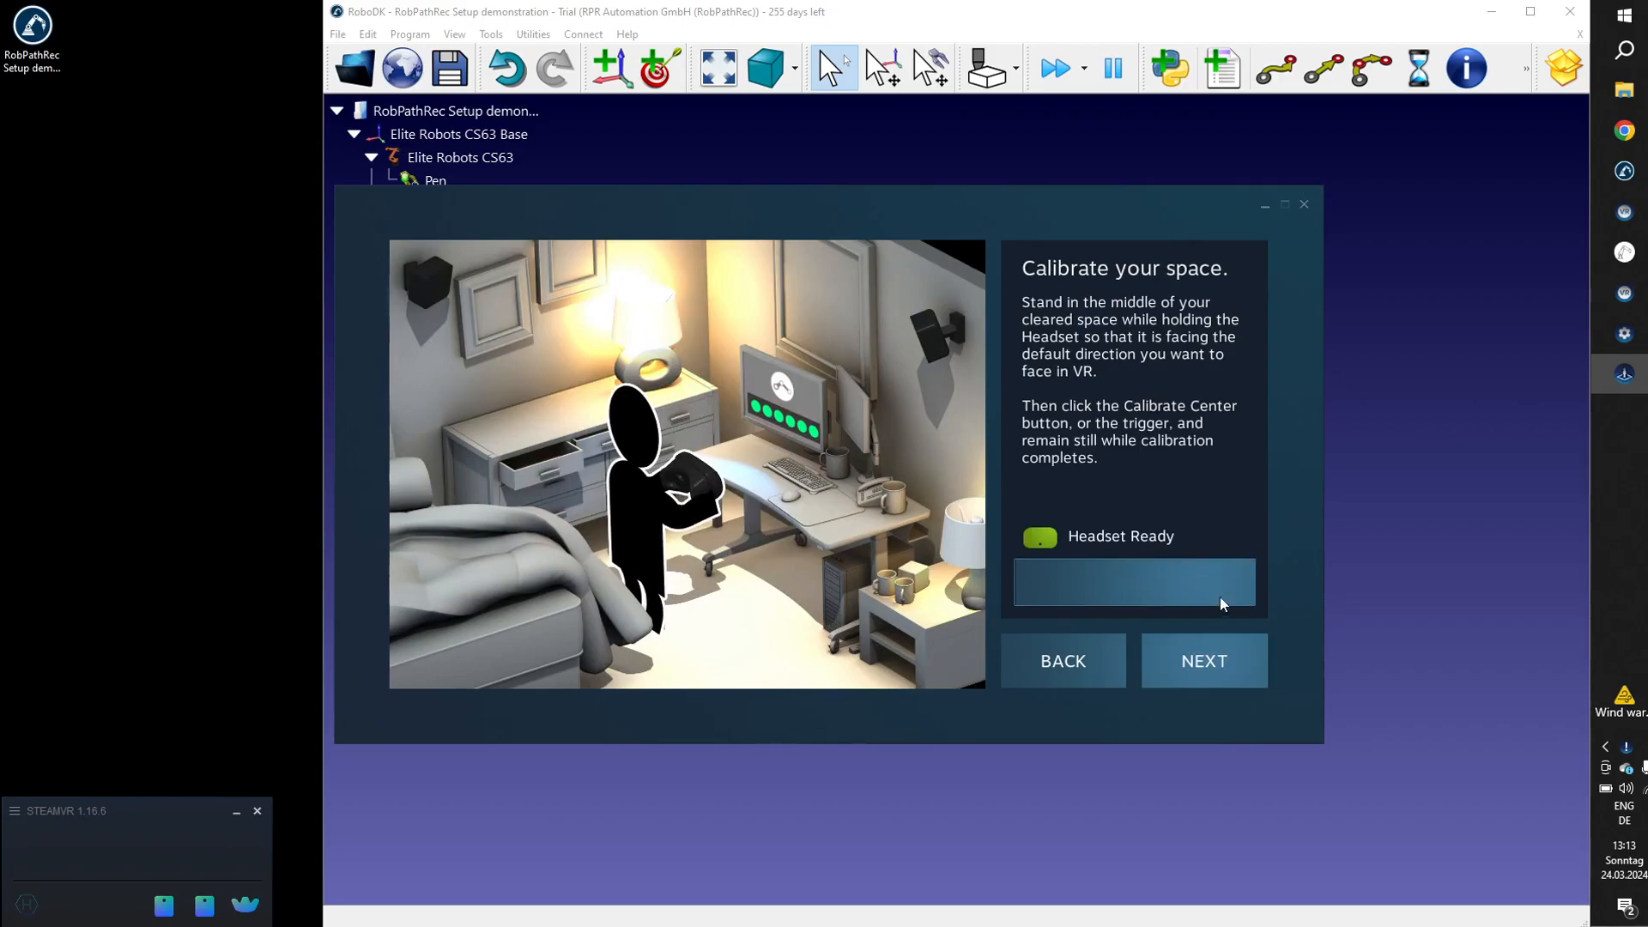
{"action": "left_click", "coordinate": [1209, 660]}
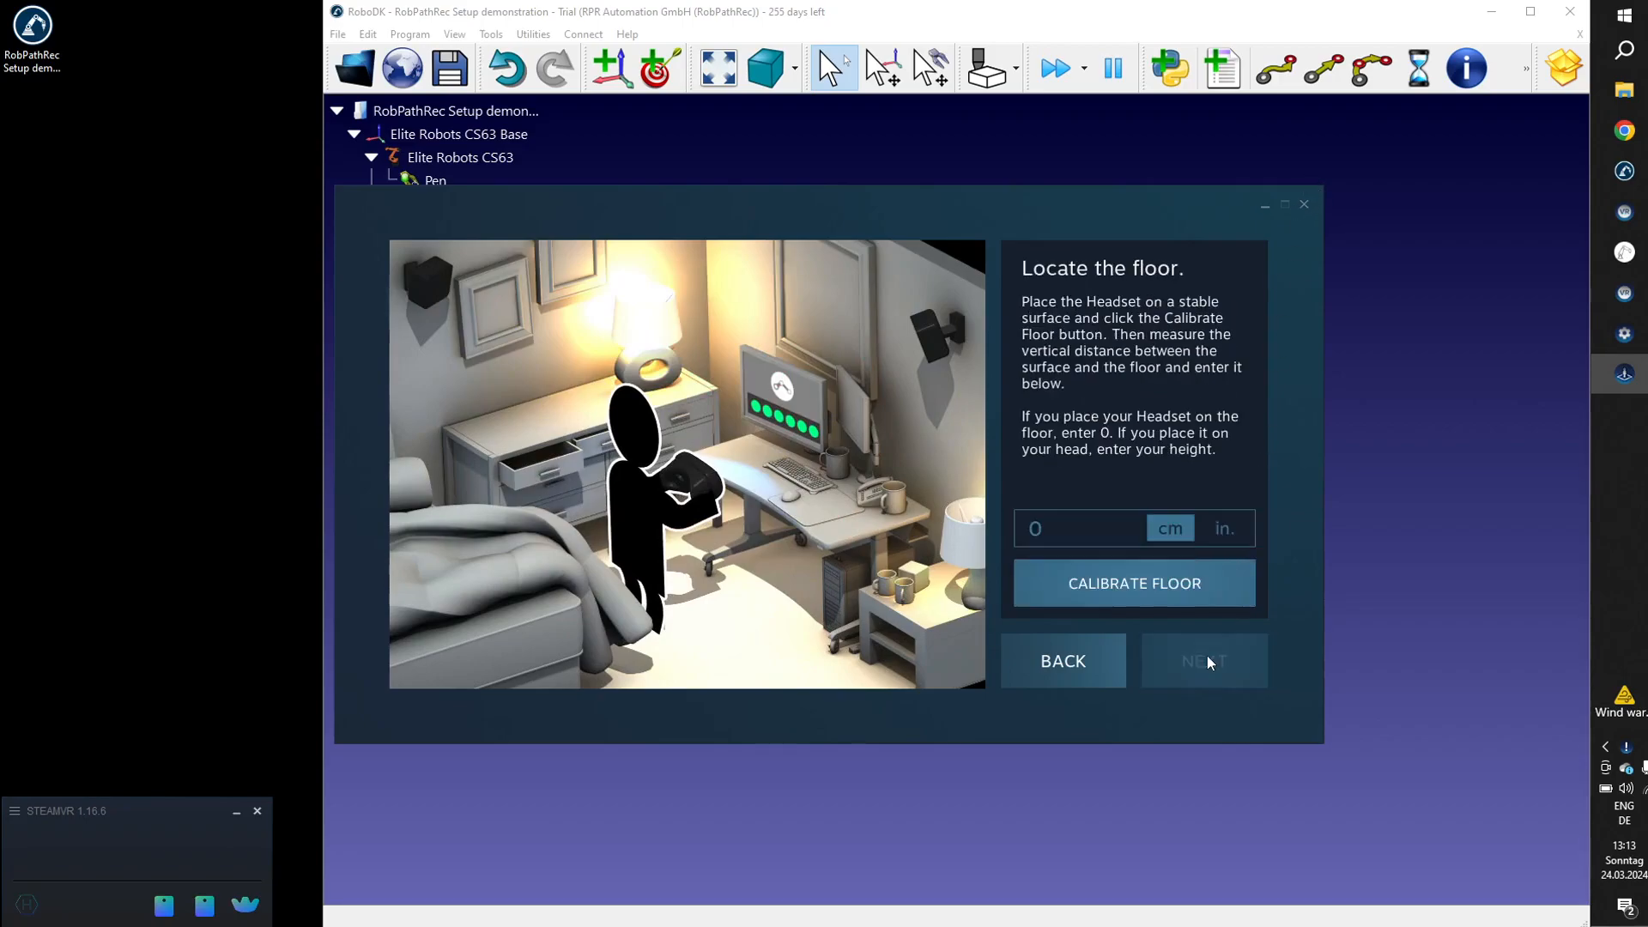
Calibrate the floor at 0 cm, finish the room setup, and dismiss the headset notice about Direct Display Mode.
{"action": "left_click", "coordinate": [1169, 579]}
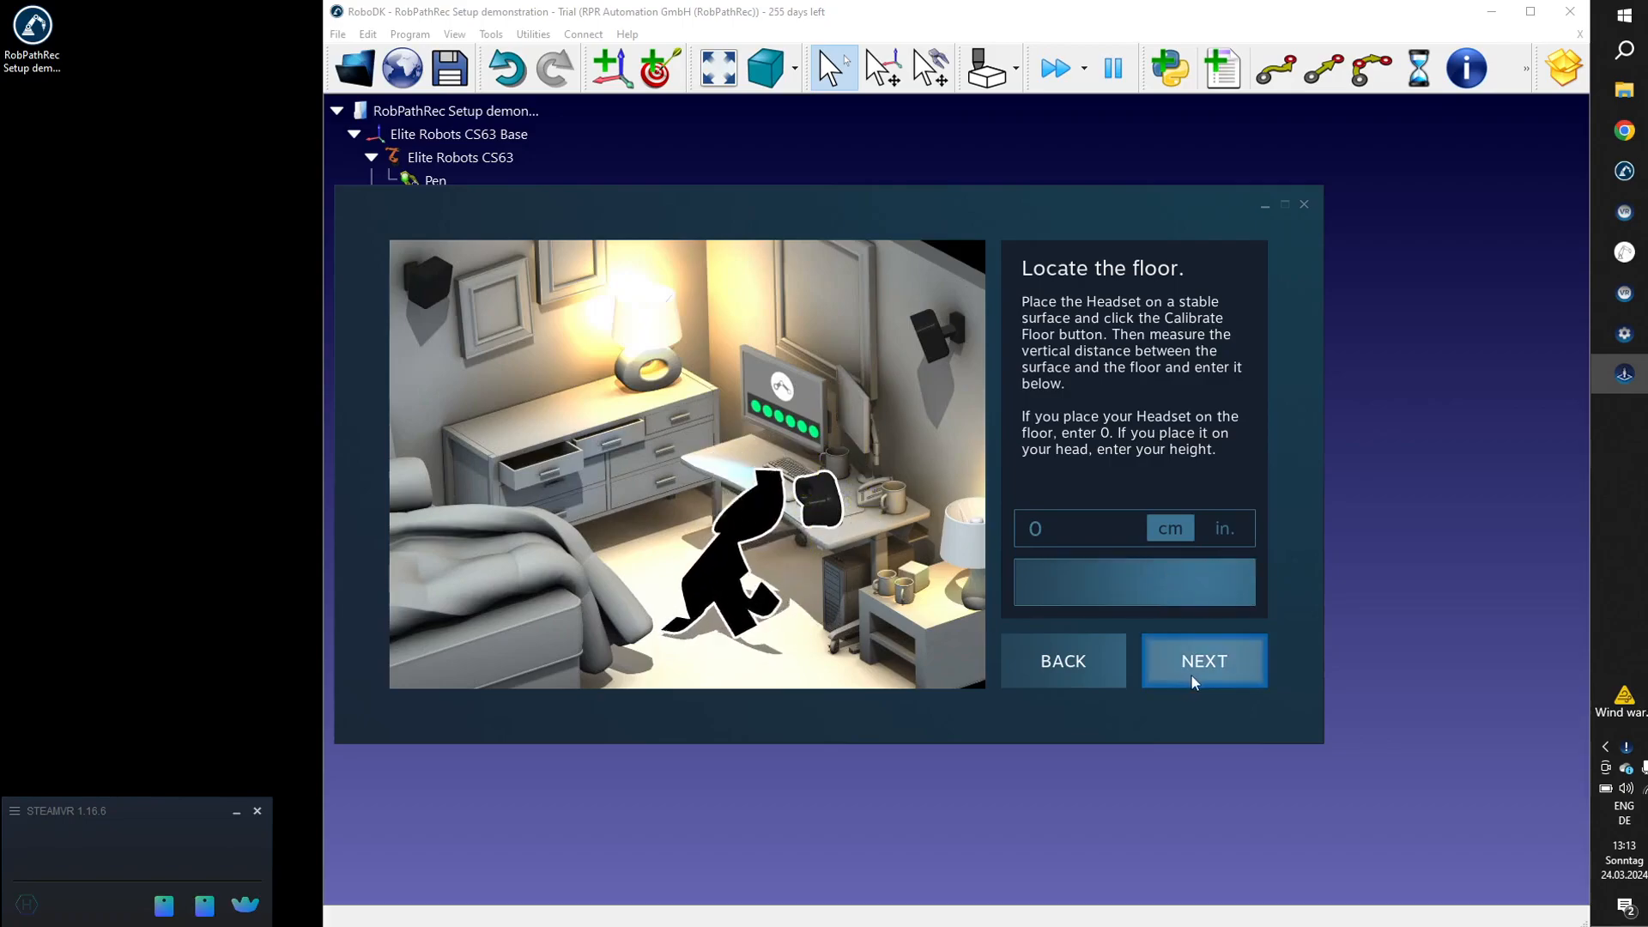
{"action": "left_click", "coordinate": [1191, 676]}
{"action": "left_click", "coordinate": [1191, 677]}
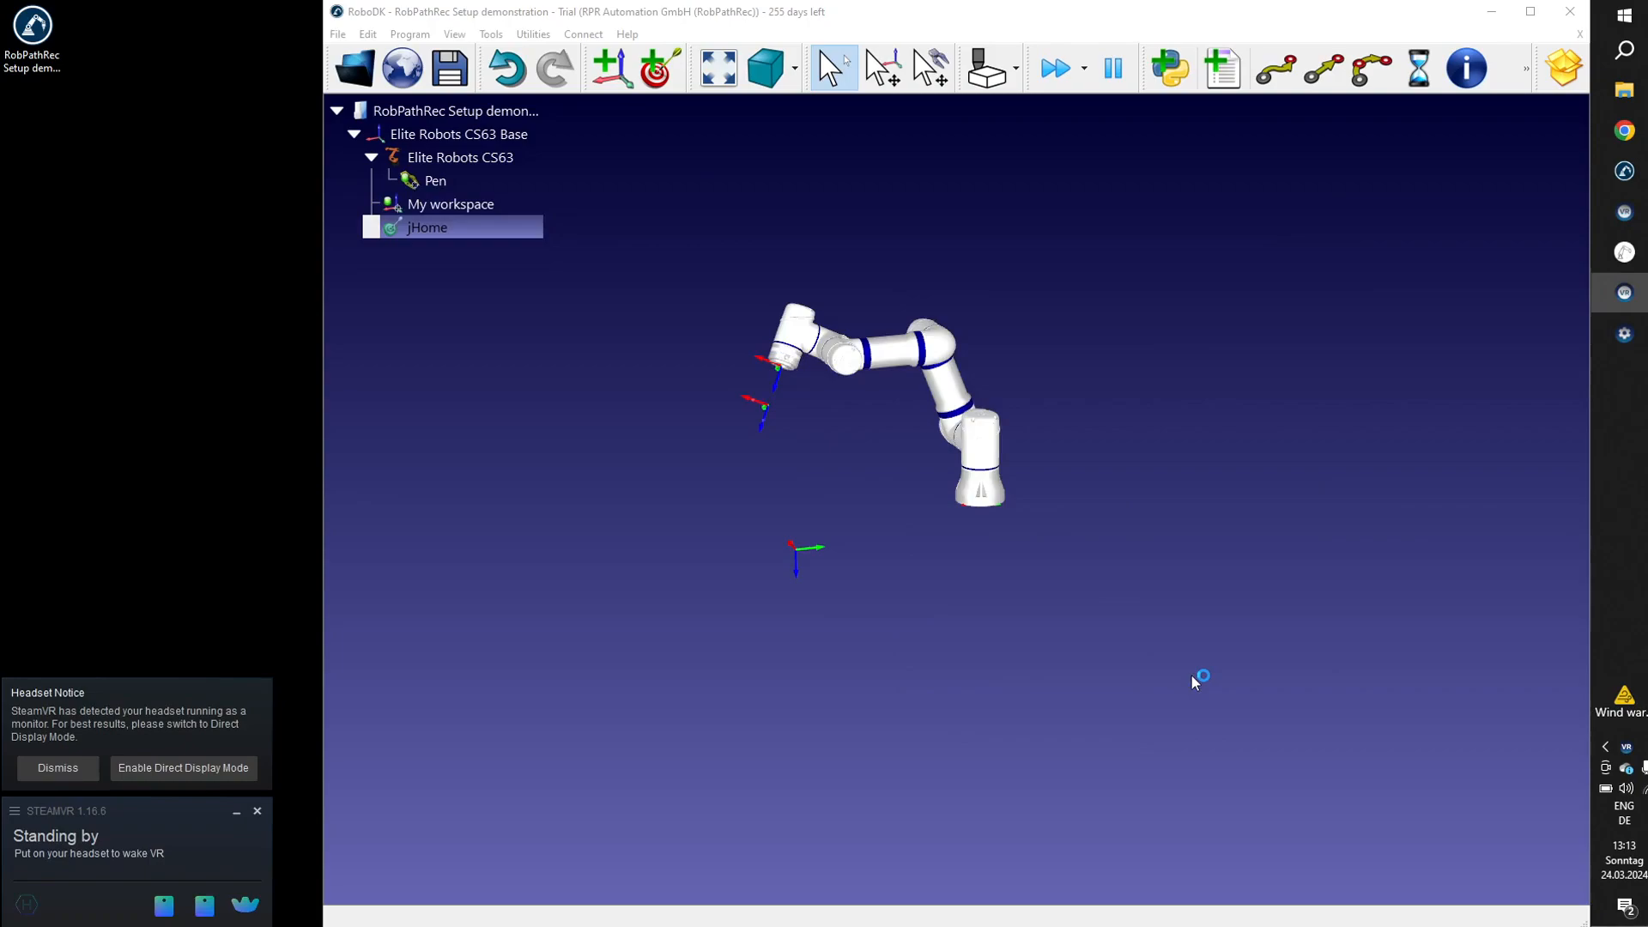
{"action": "left_click", "coordinate": [59, 770]}
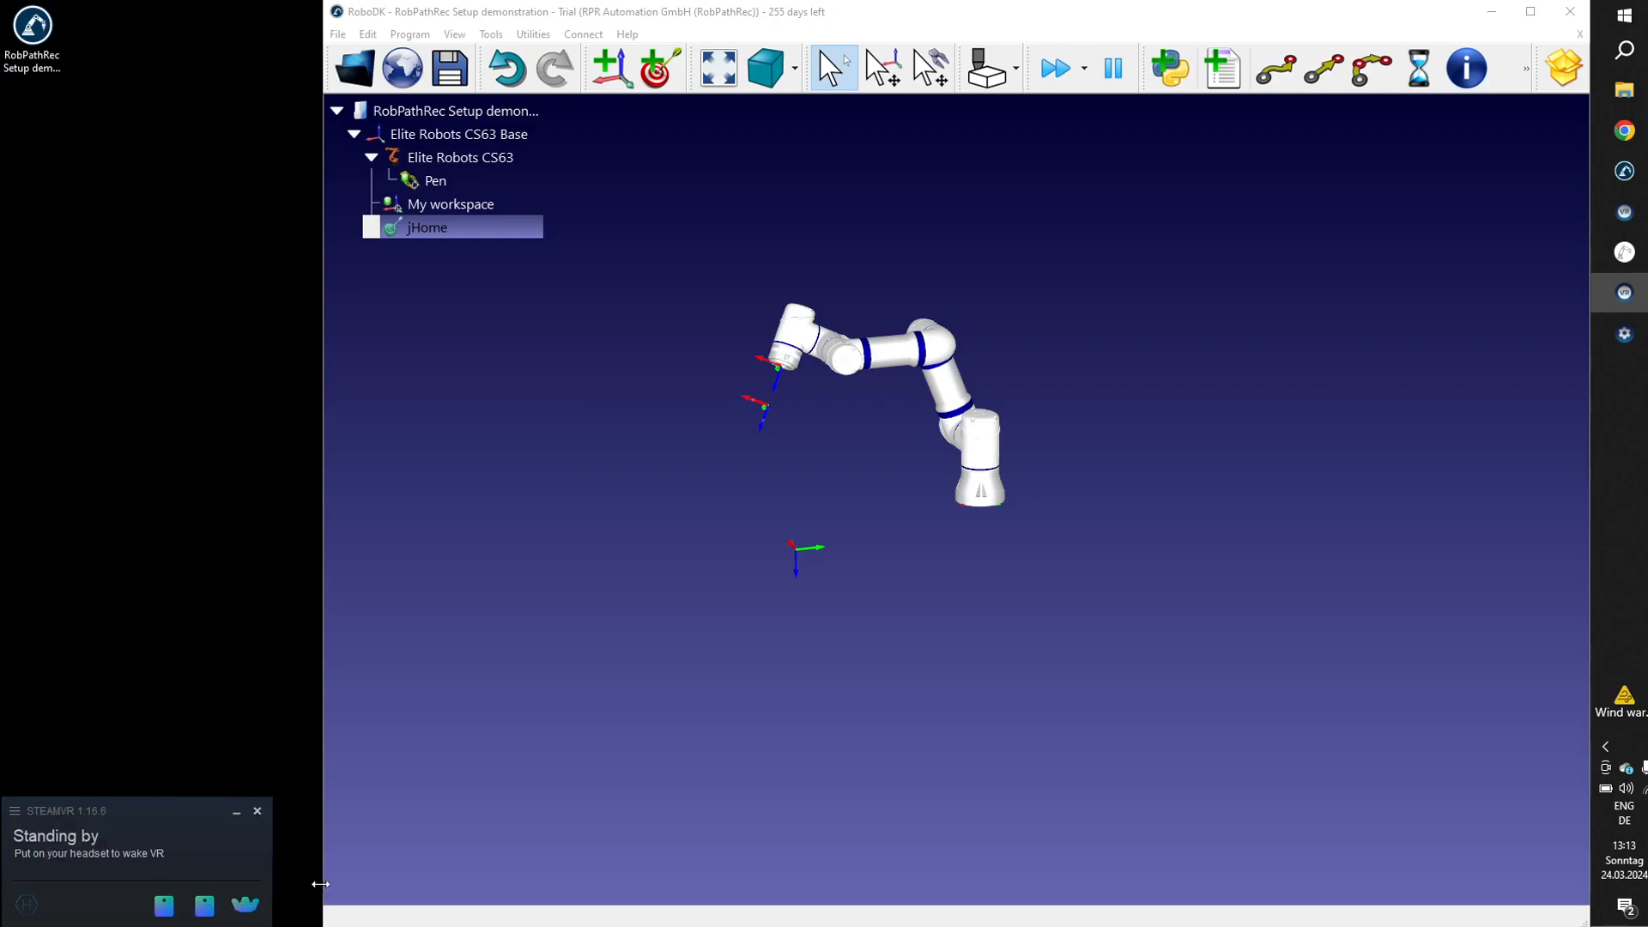
Save the RoboDK station and check its Pen tool, My workspace frame and jHome target.
{"action": "left_click", "coordinate": [779, 645]}
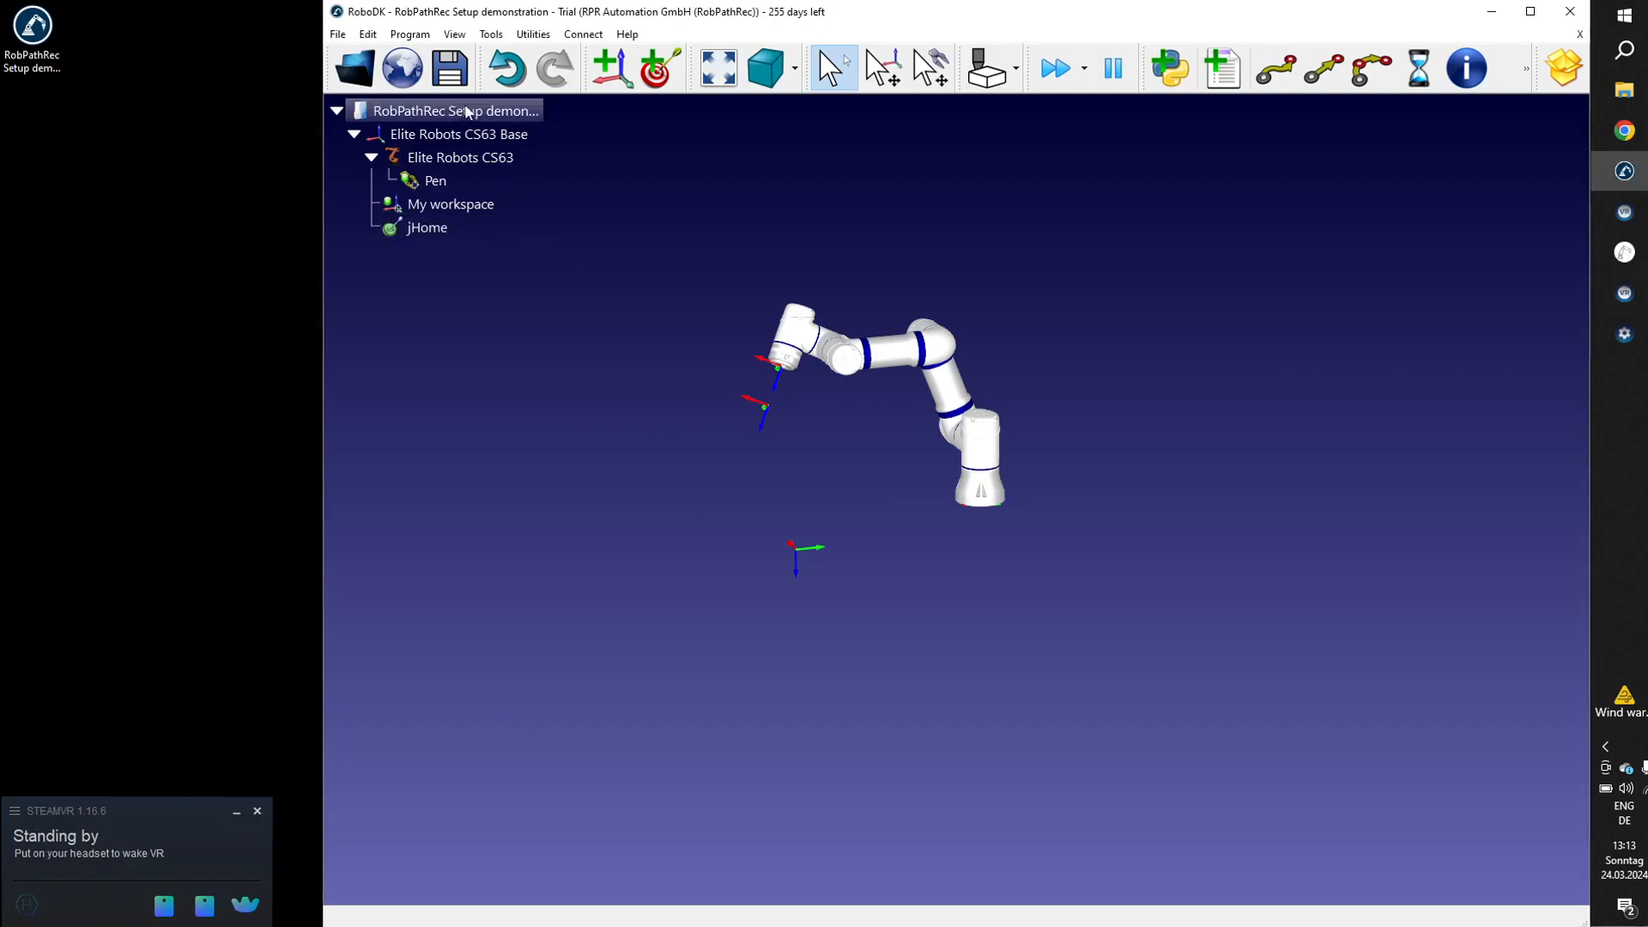
{"action": "left_click", "coordinate": [439, 70]}
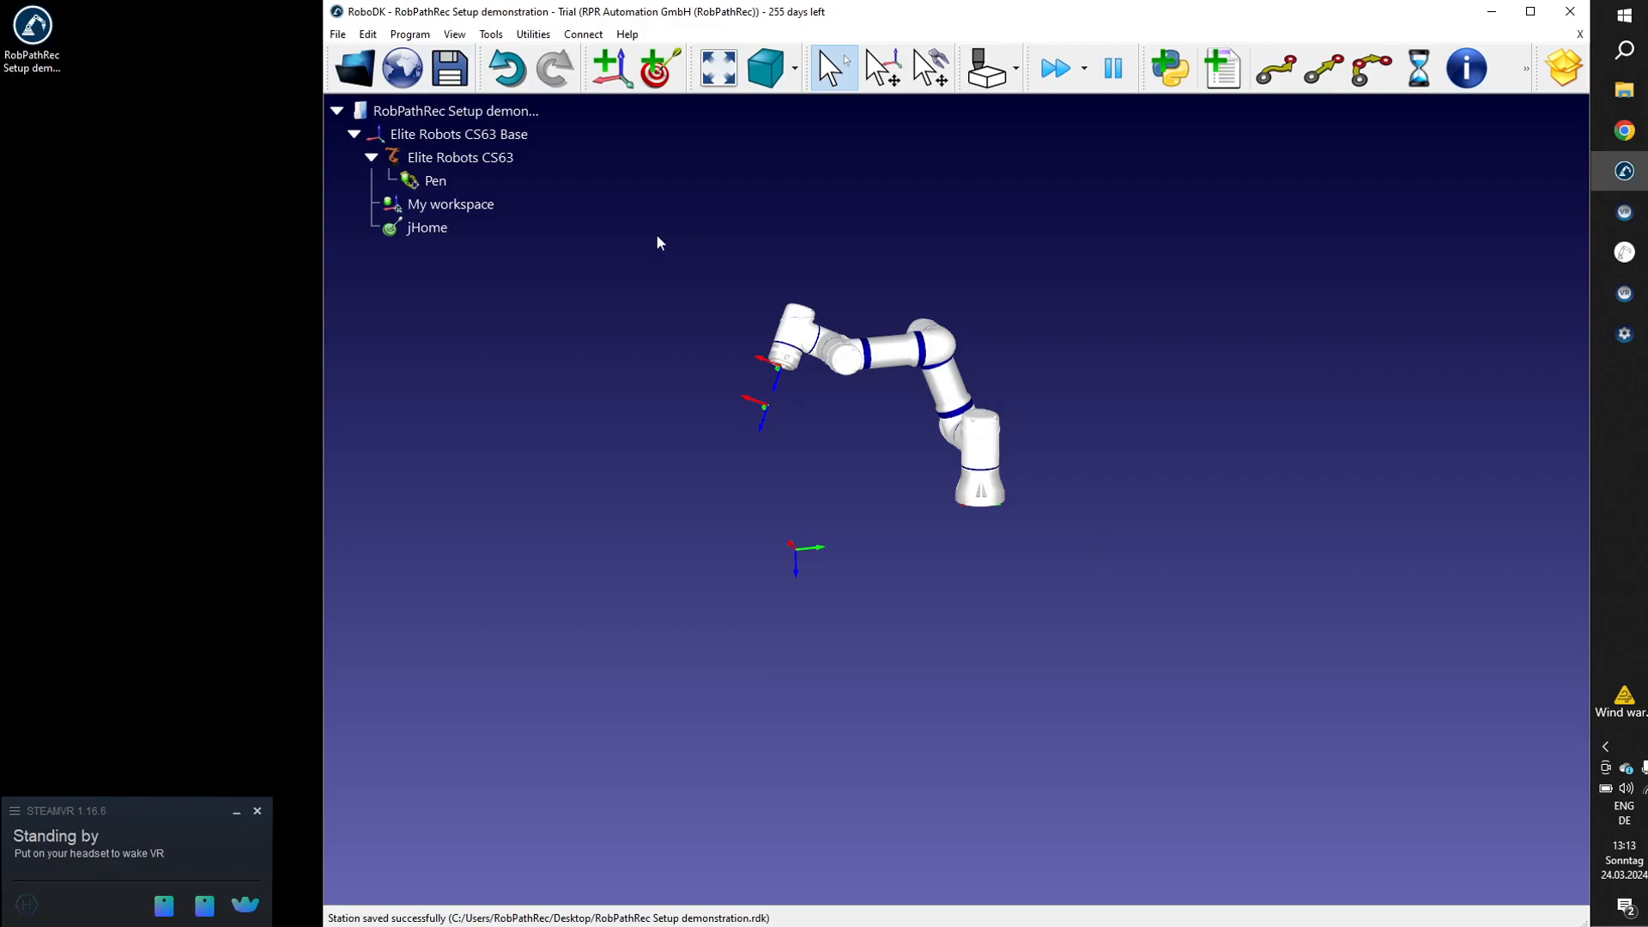
{"action": "left_click", "coordinate": [441, 181]}
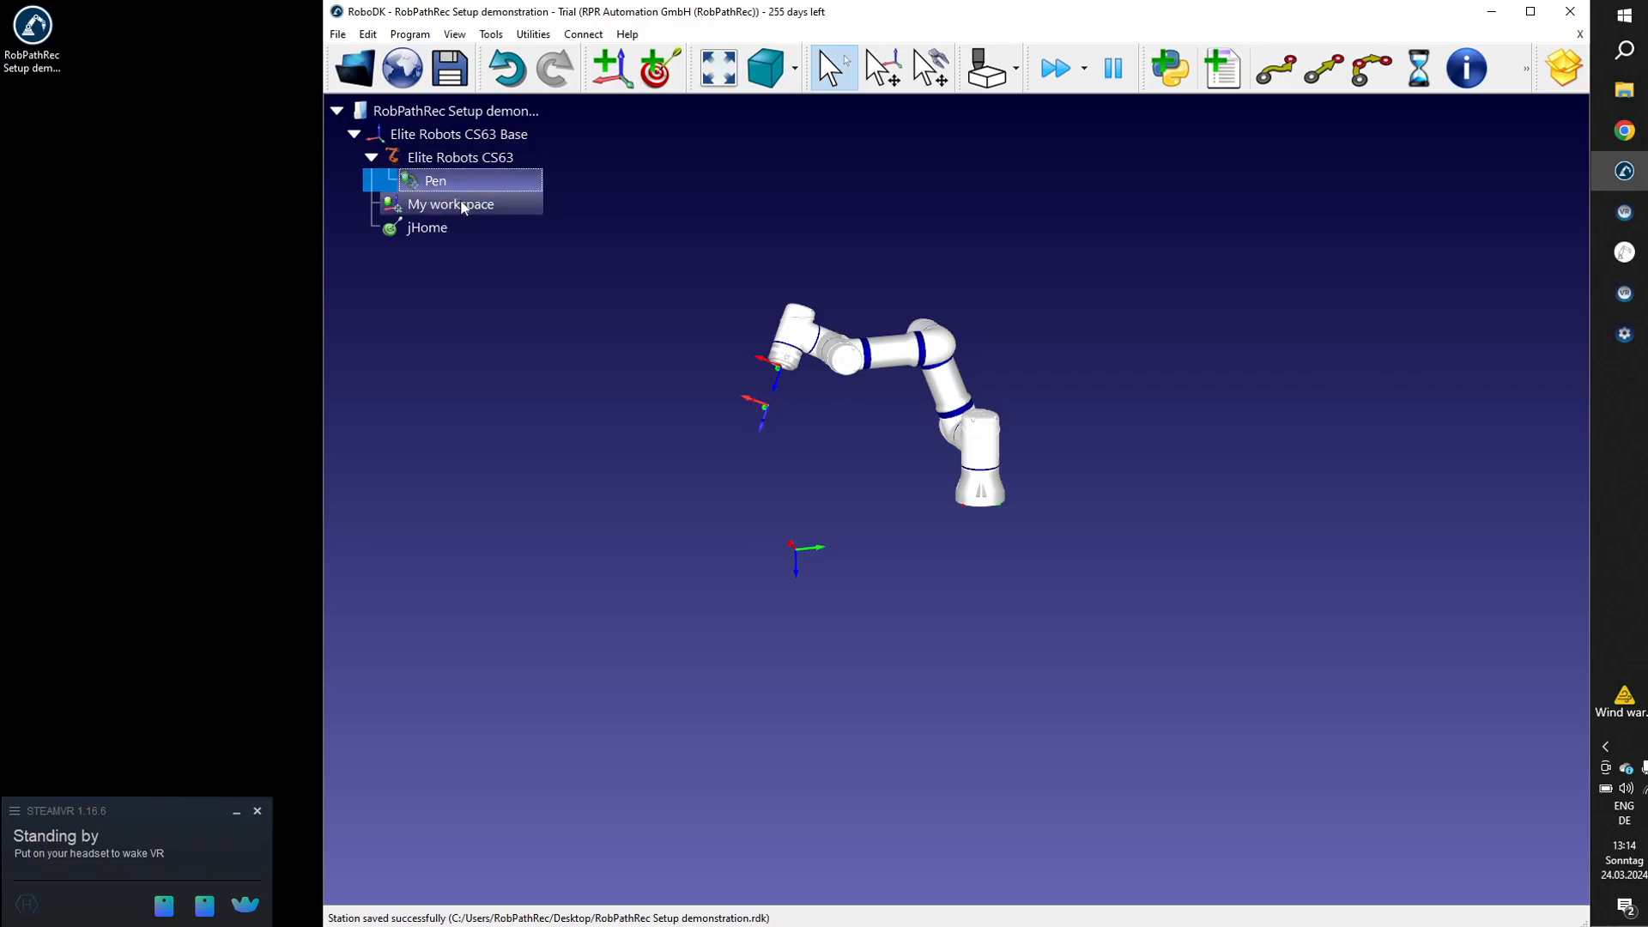
{"action": "left_click", "coordinate": [463, 207]}
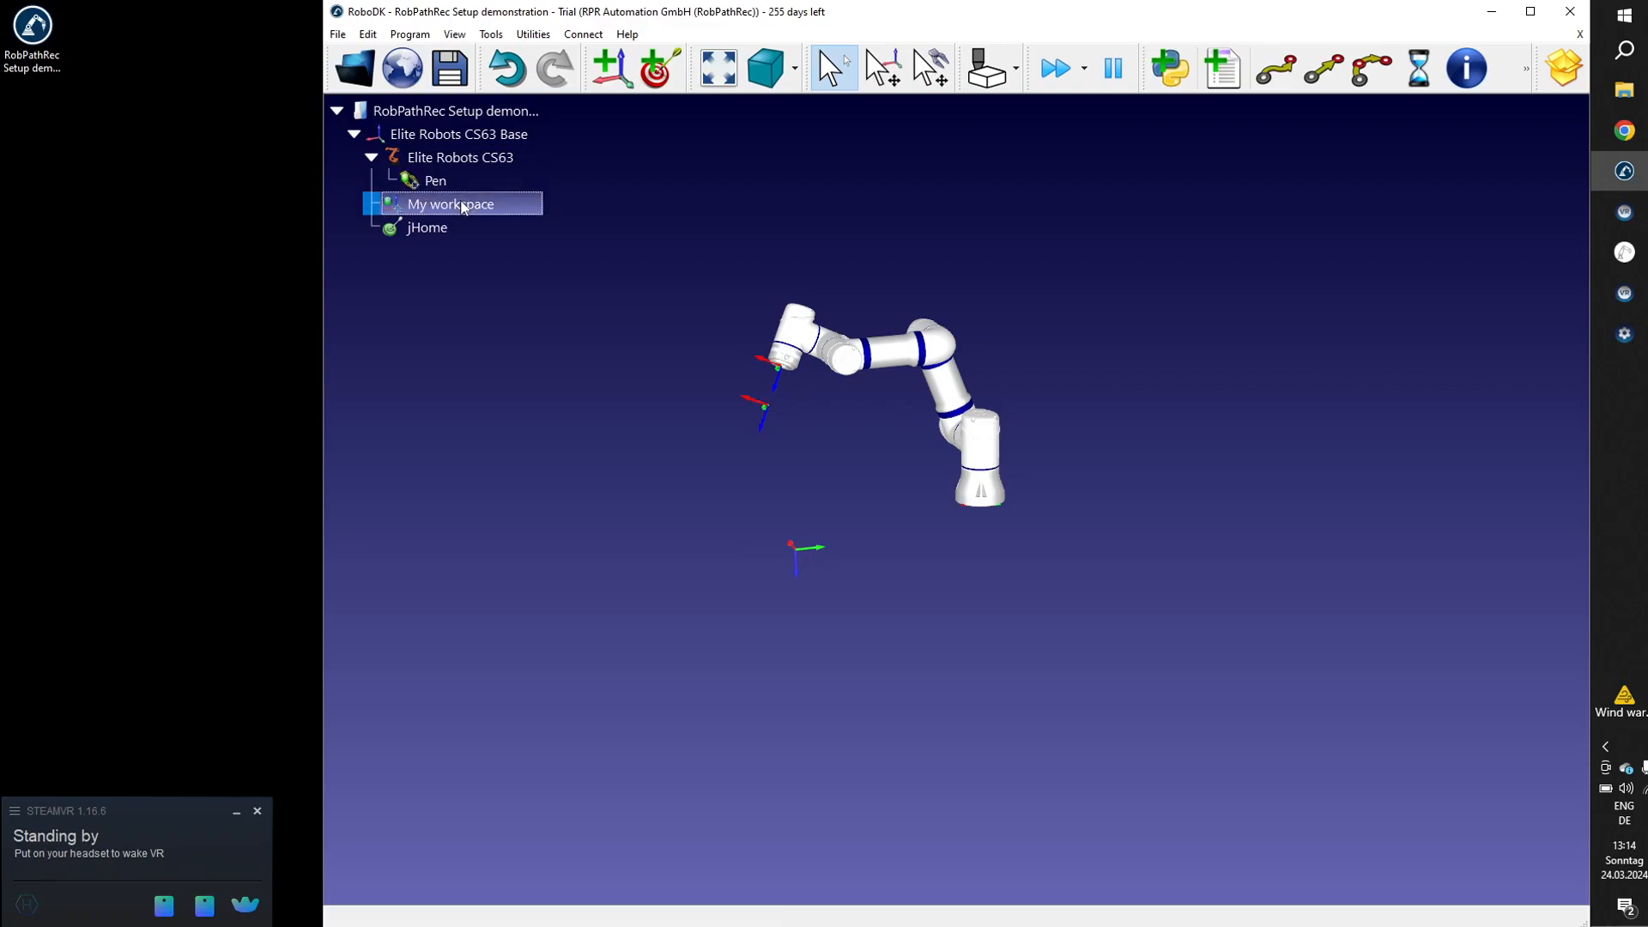
{"action": "left_click", "coordinate": [429, 225]}
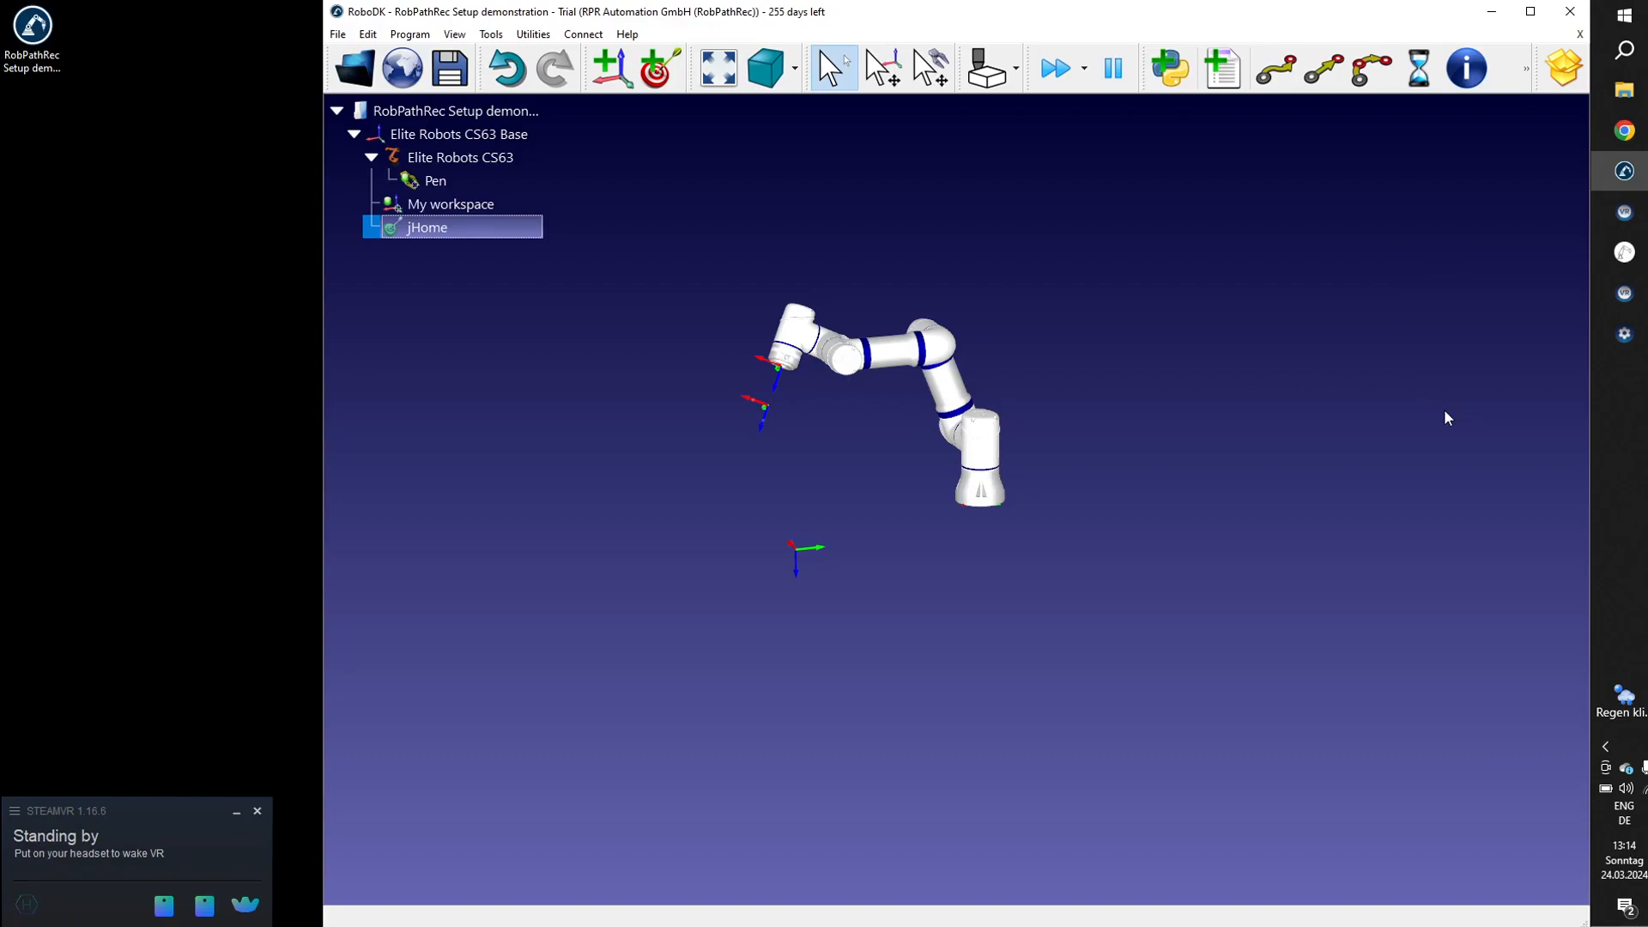
Open RobPathRec and narrow the RoboDK window so that both fit side by side.
{"action": "left_click", "coordinate": [1616, 257]}
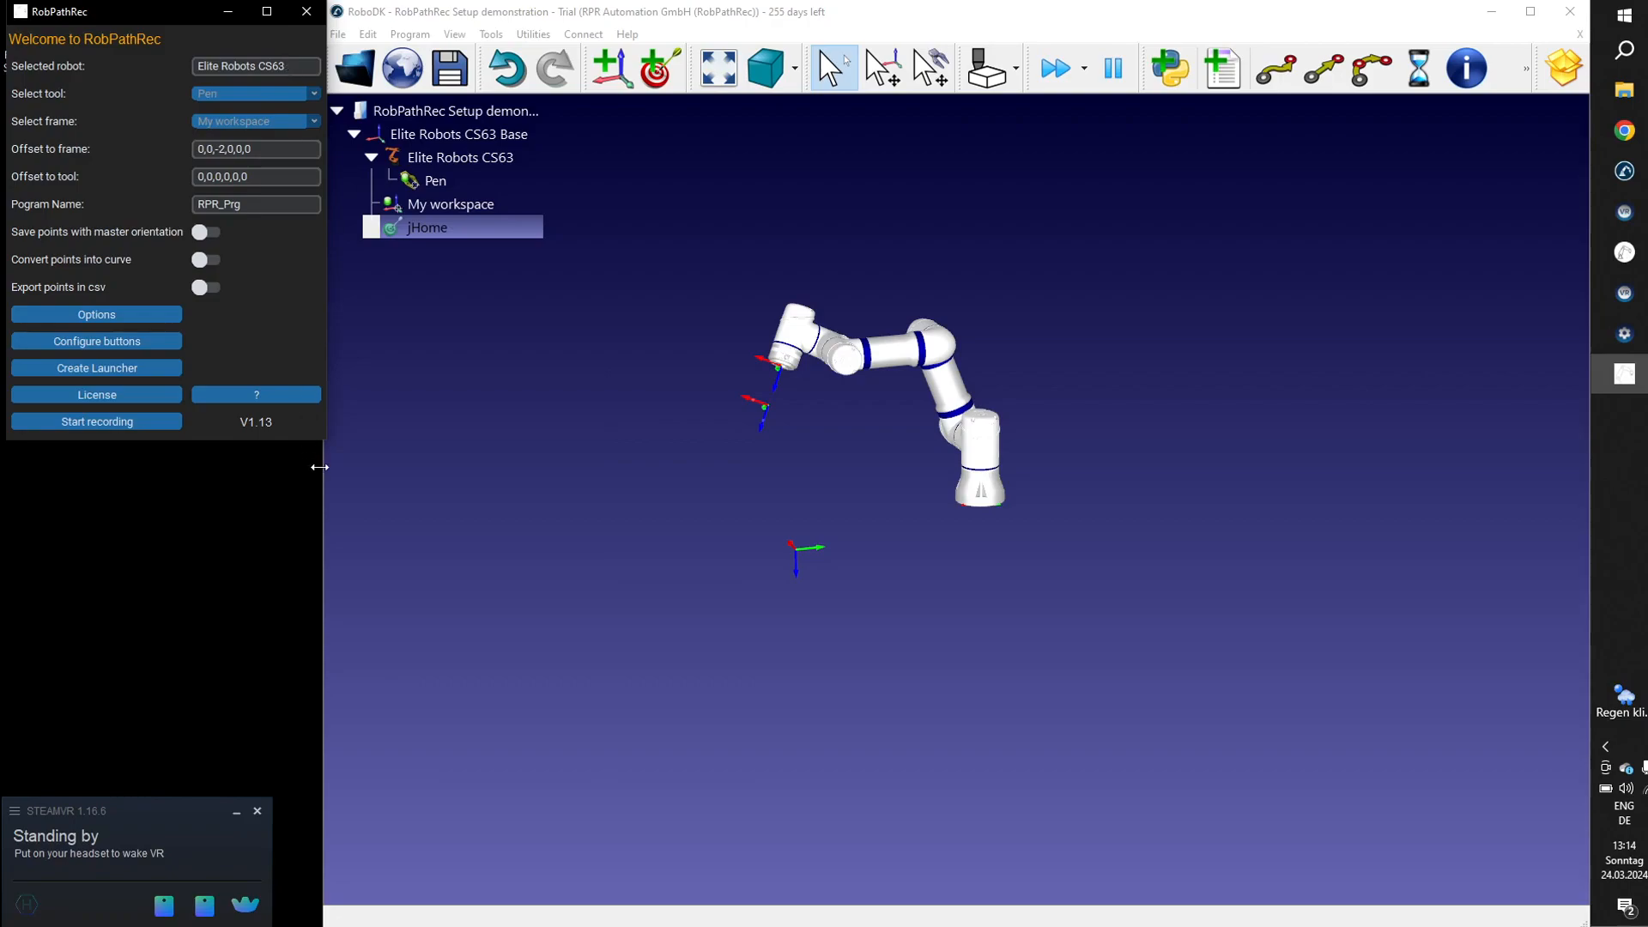
{"action": "left_click_drag", "start_coordinate": [319, 466], "coordinate": [327, 466]}
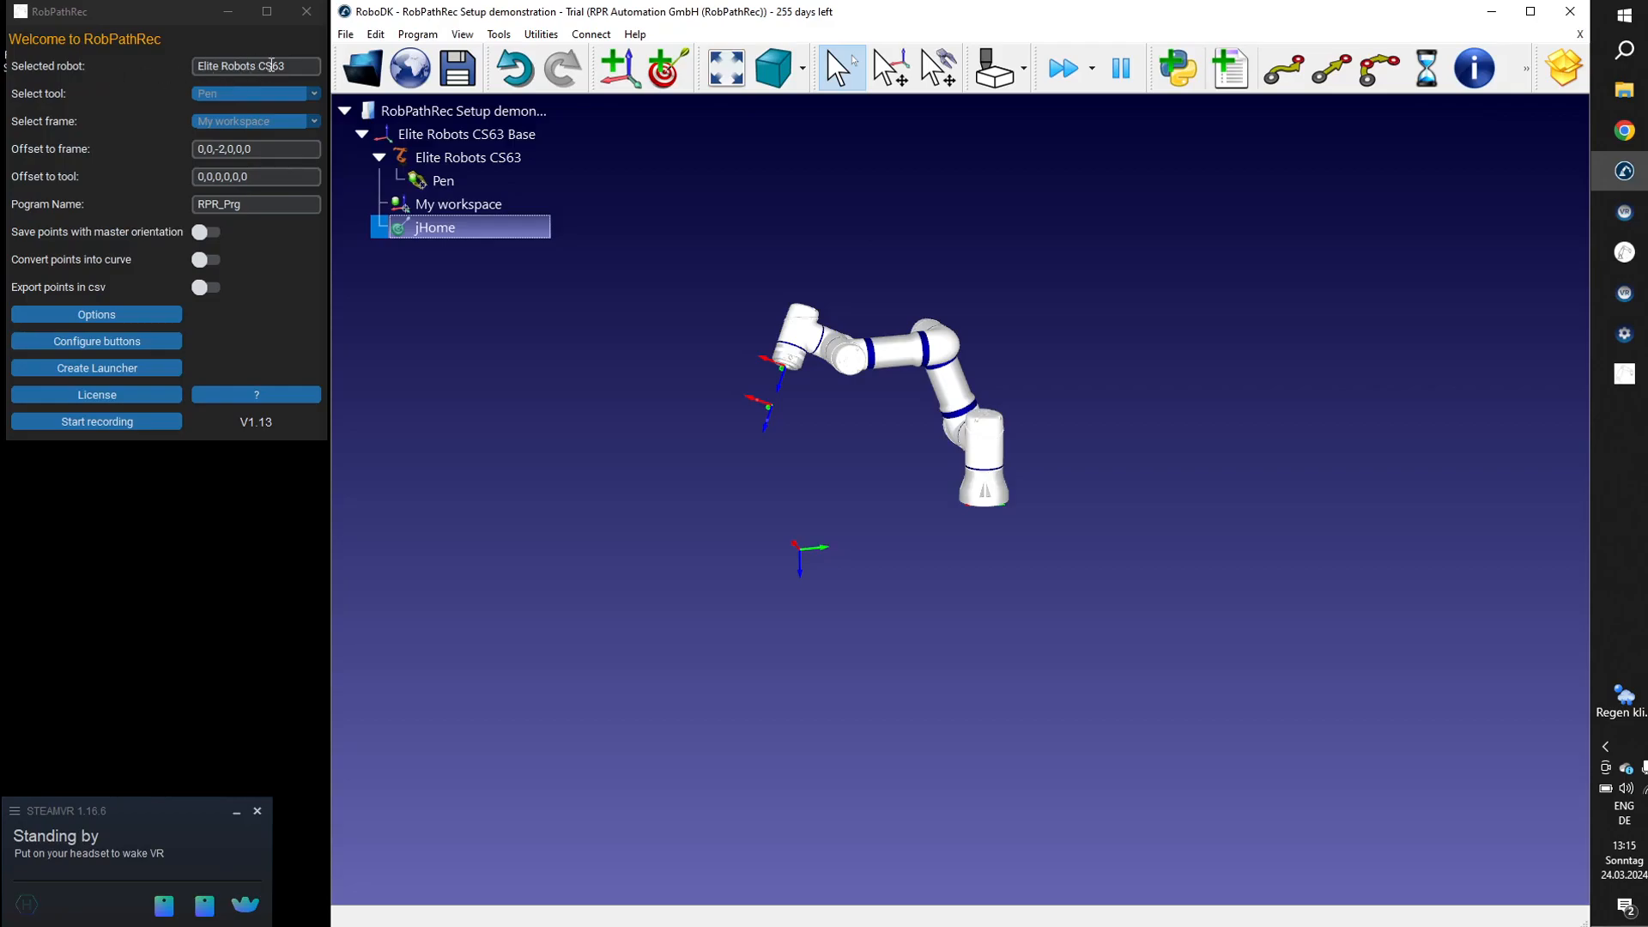
{"action": "left_click", "coordinate": [268, 103]}
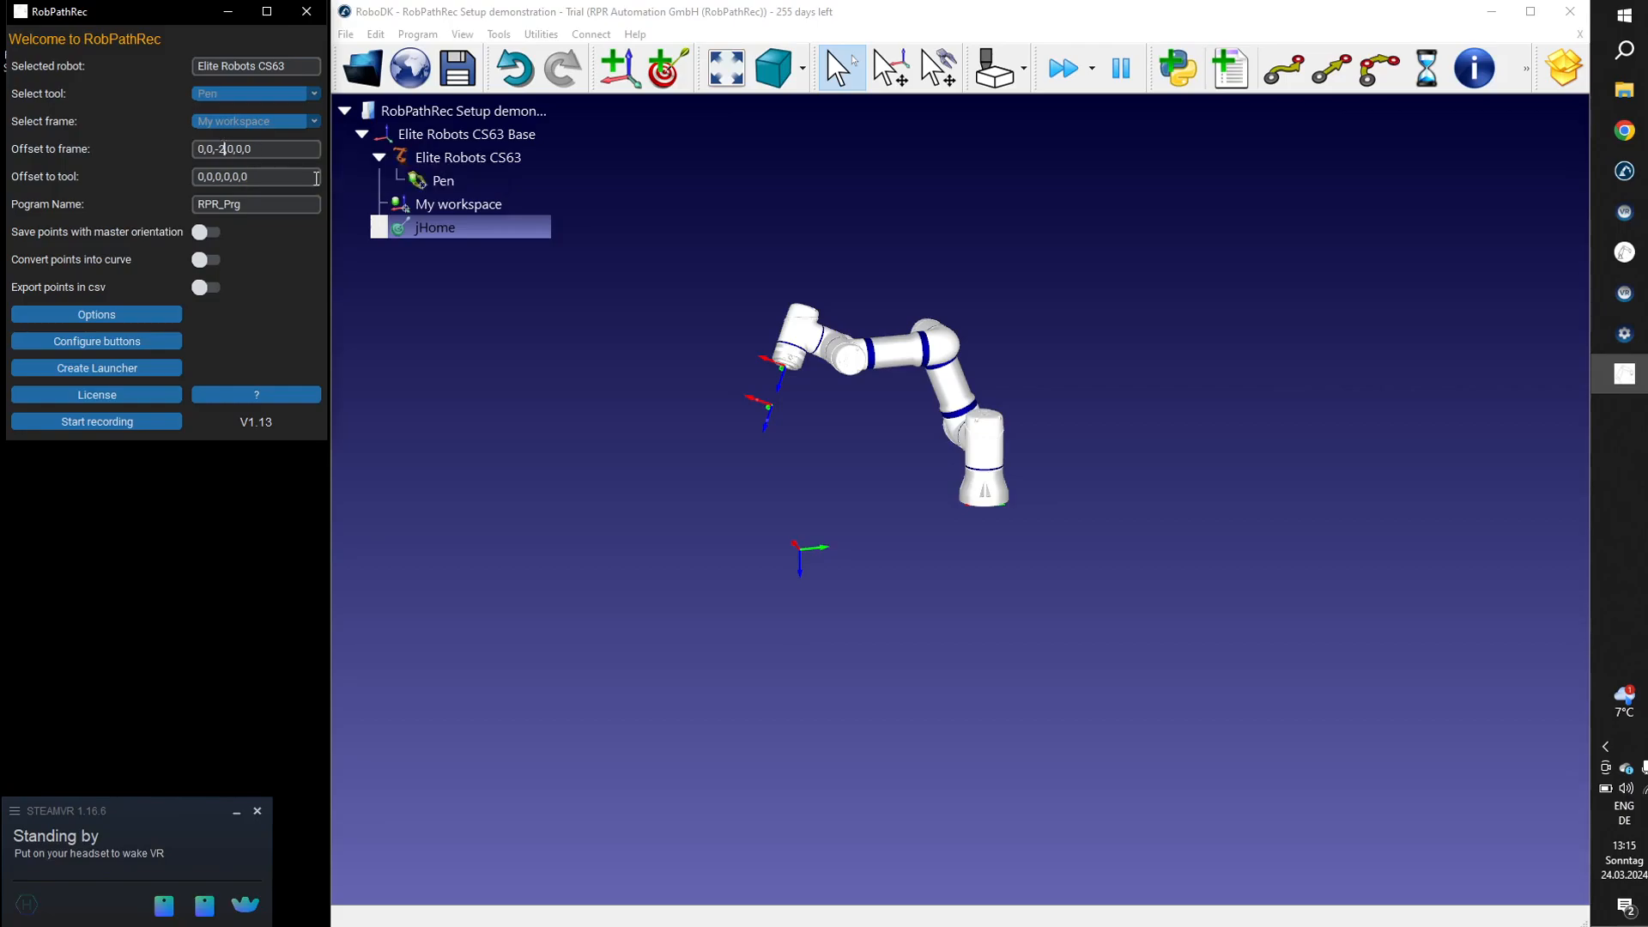
Set RobPathRec's offset to frame to 0,0,0,0,0,0 and start recording with the Pen tool and My workspace frame.
{"action": "key", "text": "BackSpace"}
{"action": "key", "text": "BackSpace"}
{"action": "key", "text": "BackSpace"}
{"action": "type", "text": "0"}
{"action": "left_click", "coordinate": [255, 206]}
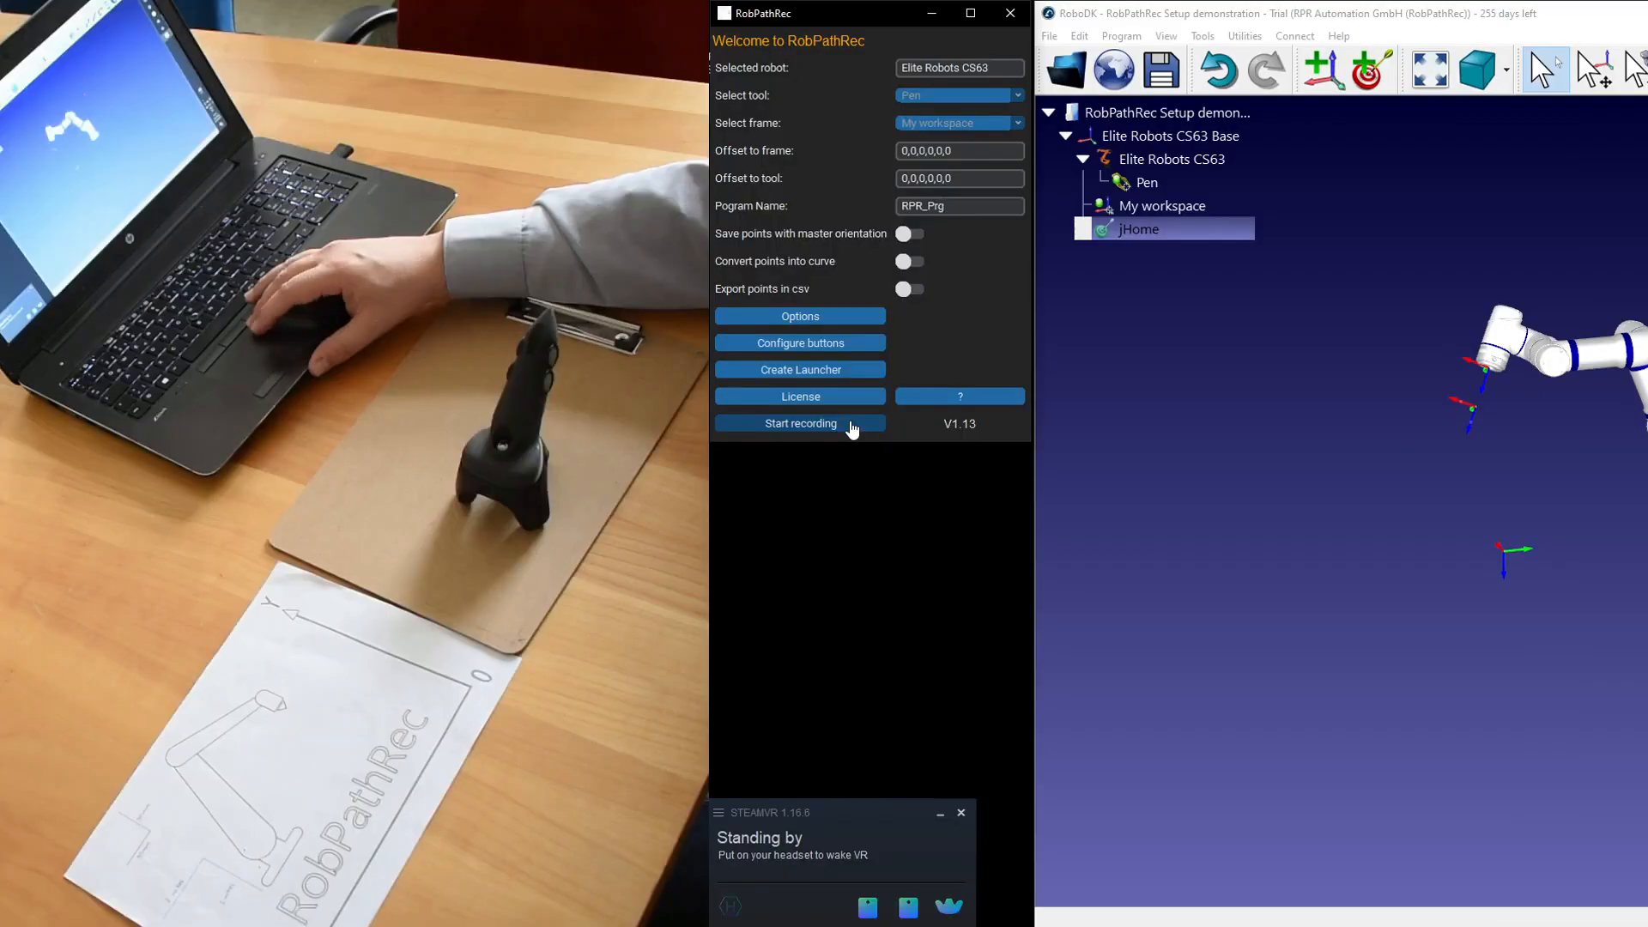
{"action": "left_click", "coordinate": [851, 424]}
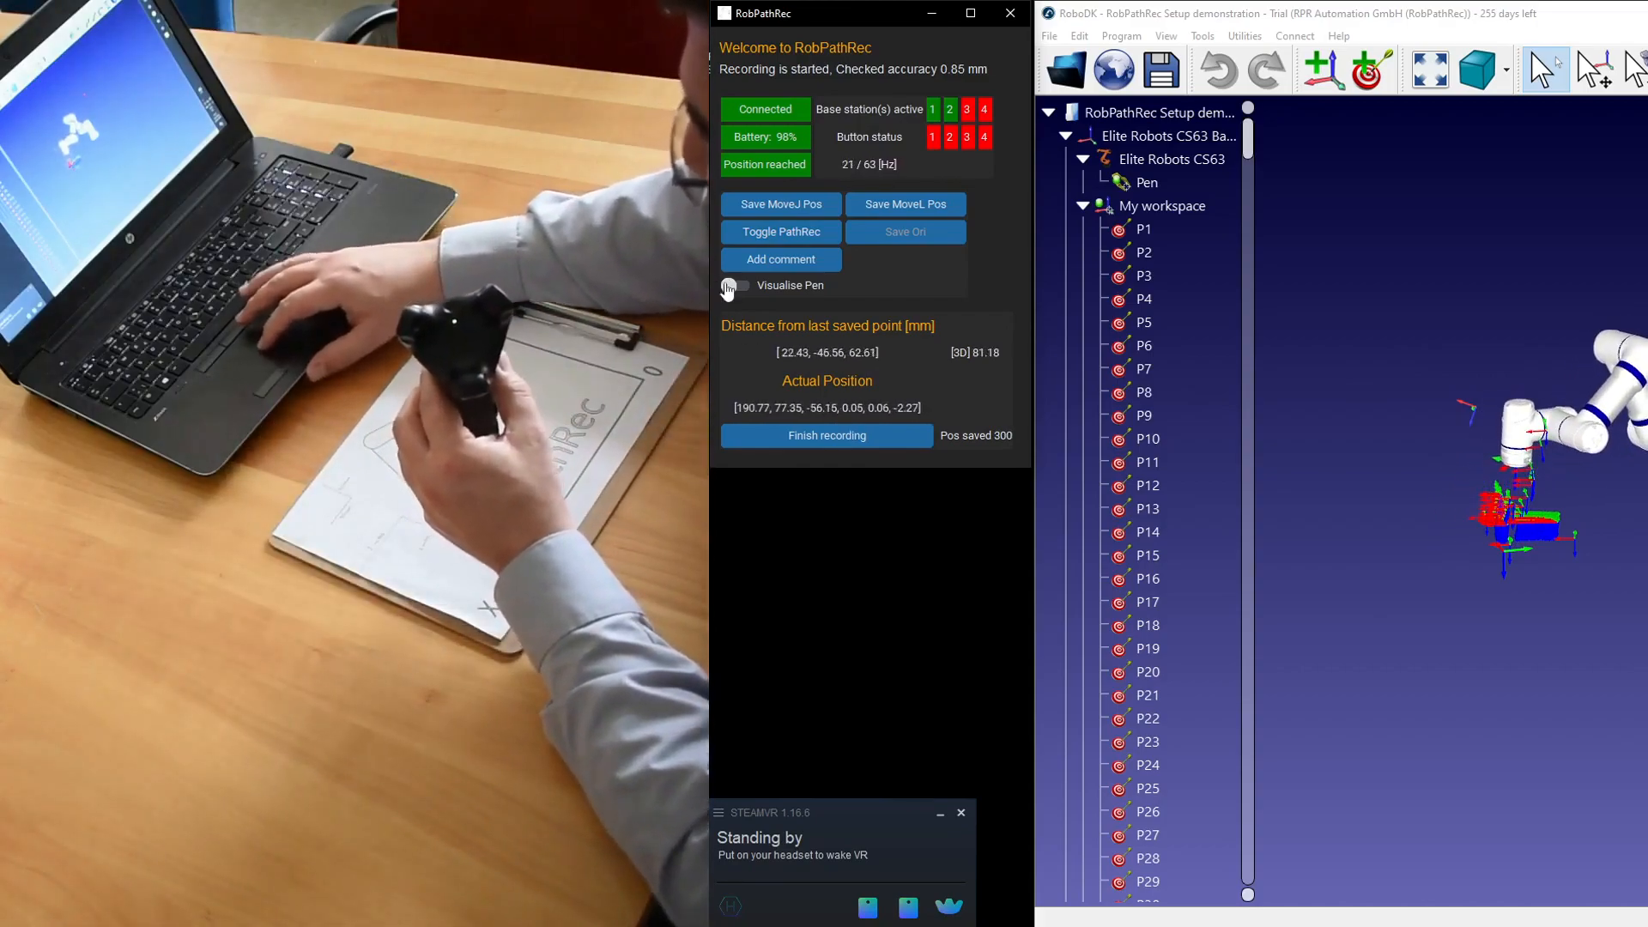
Turn on Visualise Pen and examine the pen model and the recorded points from several angles.
{"action": "left_click", "coordinate": [748, 289]}
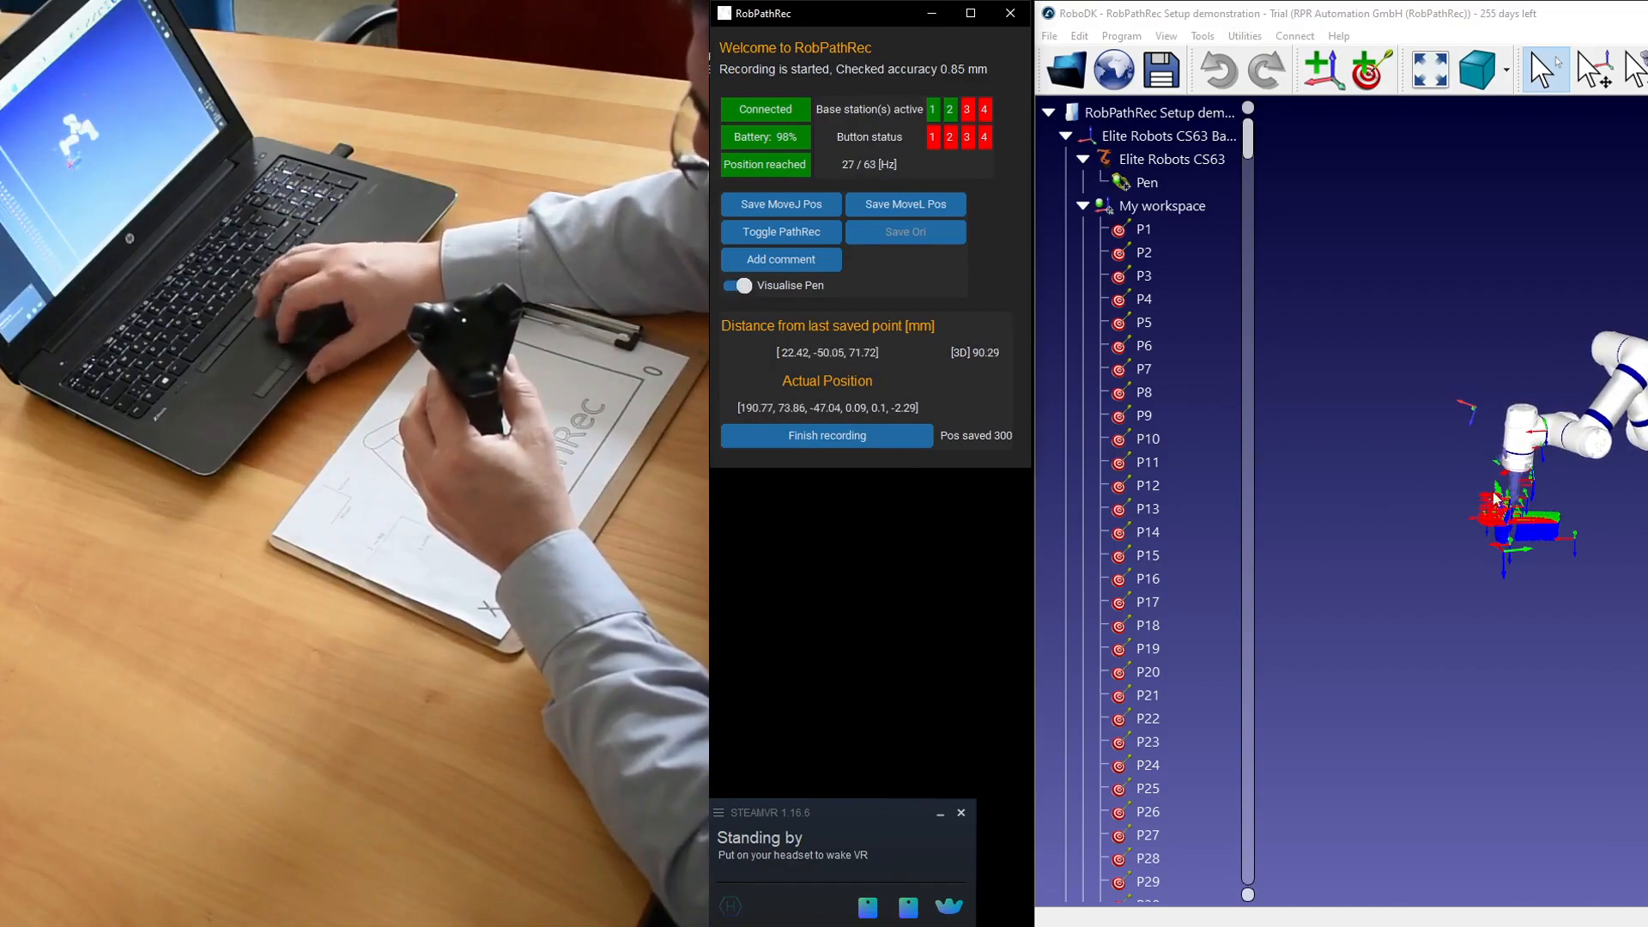
{"action": "scroll", "coordinate": [1571, 493], "scroll_direction": "up", "scroll_amount": 5}
{"action": "scroll", "coordinate": [1571, 494], "scroll_direction": "down", "scroll_amount": 1}
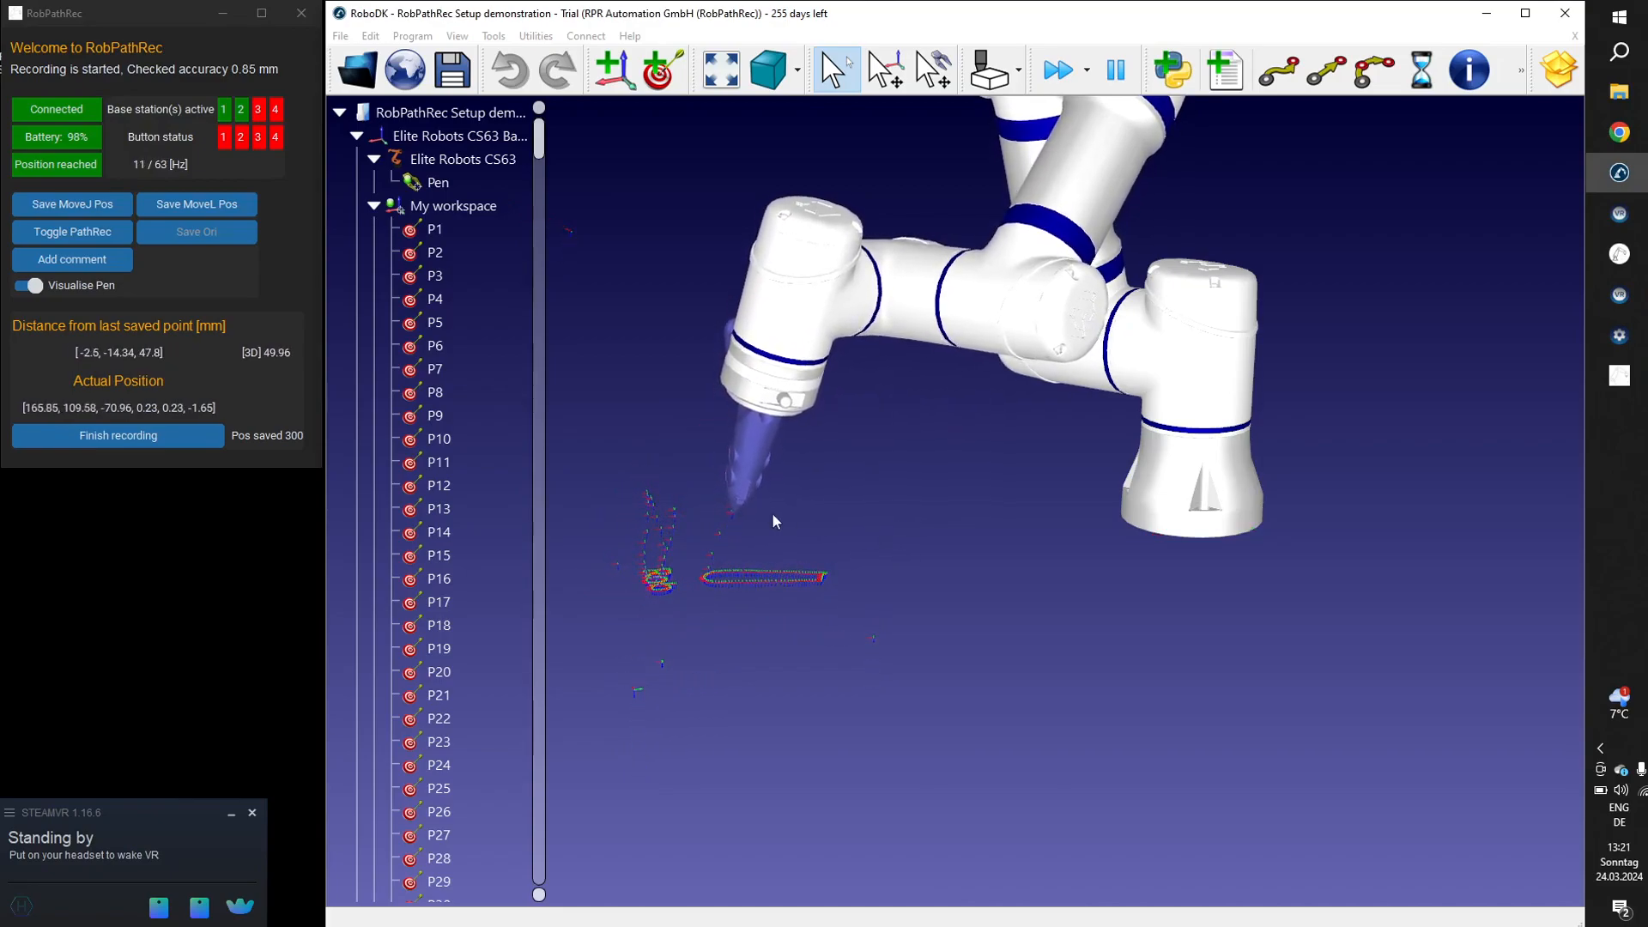
{"action": "left_click_drag", "start_coordinate": [772, 514], "coordinate": [1048, 460]}
{"action": "mouse_move", "coordinate": [666, 627]}
{"action": "middle_mouse_down"}
{"action": "mouse_move", "coordinate": [1045, 550]}
{"action": "mouse_move", "coordinate": [1052, 646]}
{"action": "mouse_move", "coordinate": [1045, 608]}
{"action": "middle_mouse_up"}
{"action": "mouse_move", "coordinate": [1046, 608]}
{"action": "right_mouse_down"}
{"action": "mouse_move", "coordinate": [1038, 733]}
{"action": "mouse_move", "coordinate": [1043, 636]}
{"action": "mouse_move", "coordinate": [1041, 657]}
{"action": "right_mouse_up"}
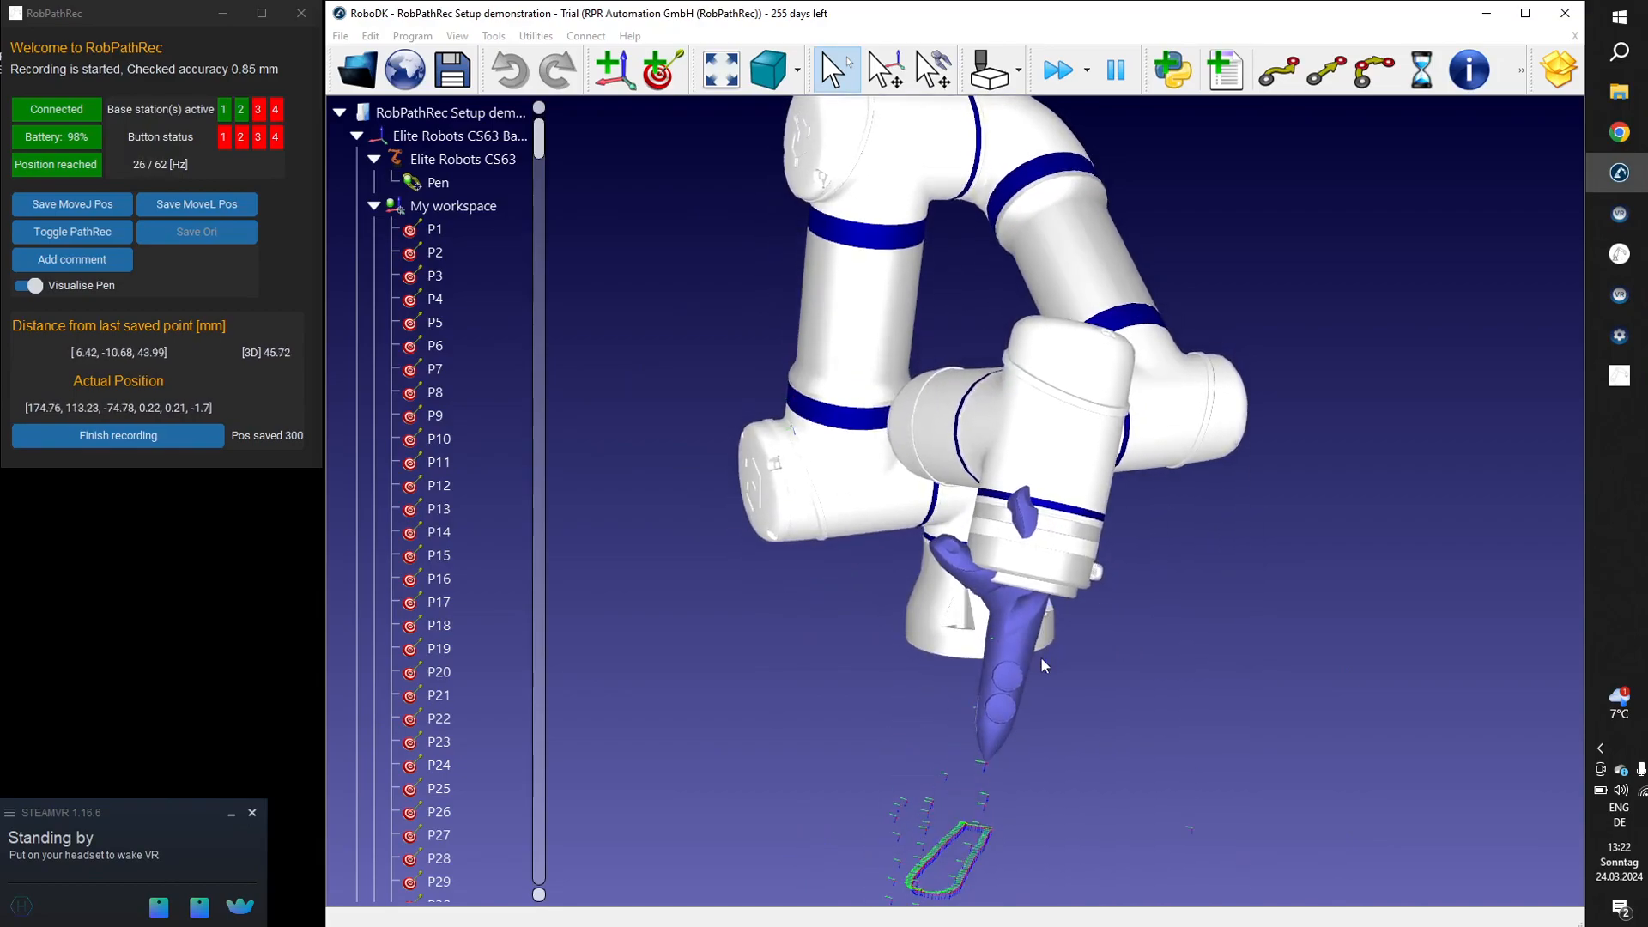
{"action": "scroll", "coordinate": [1040, 657], "scroll_direction": "down", "scroll_amount": 2}
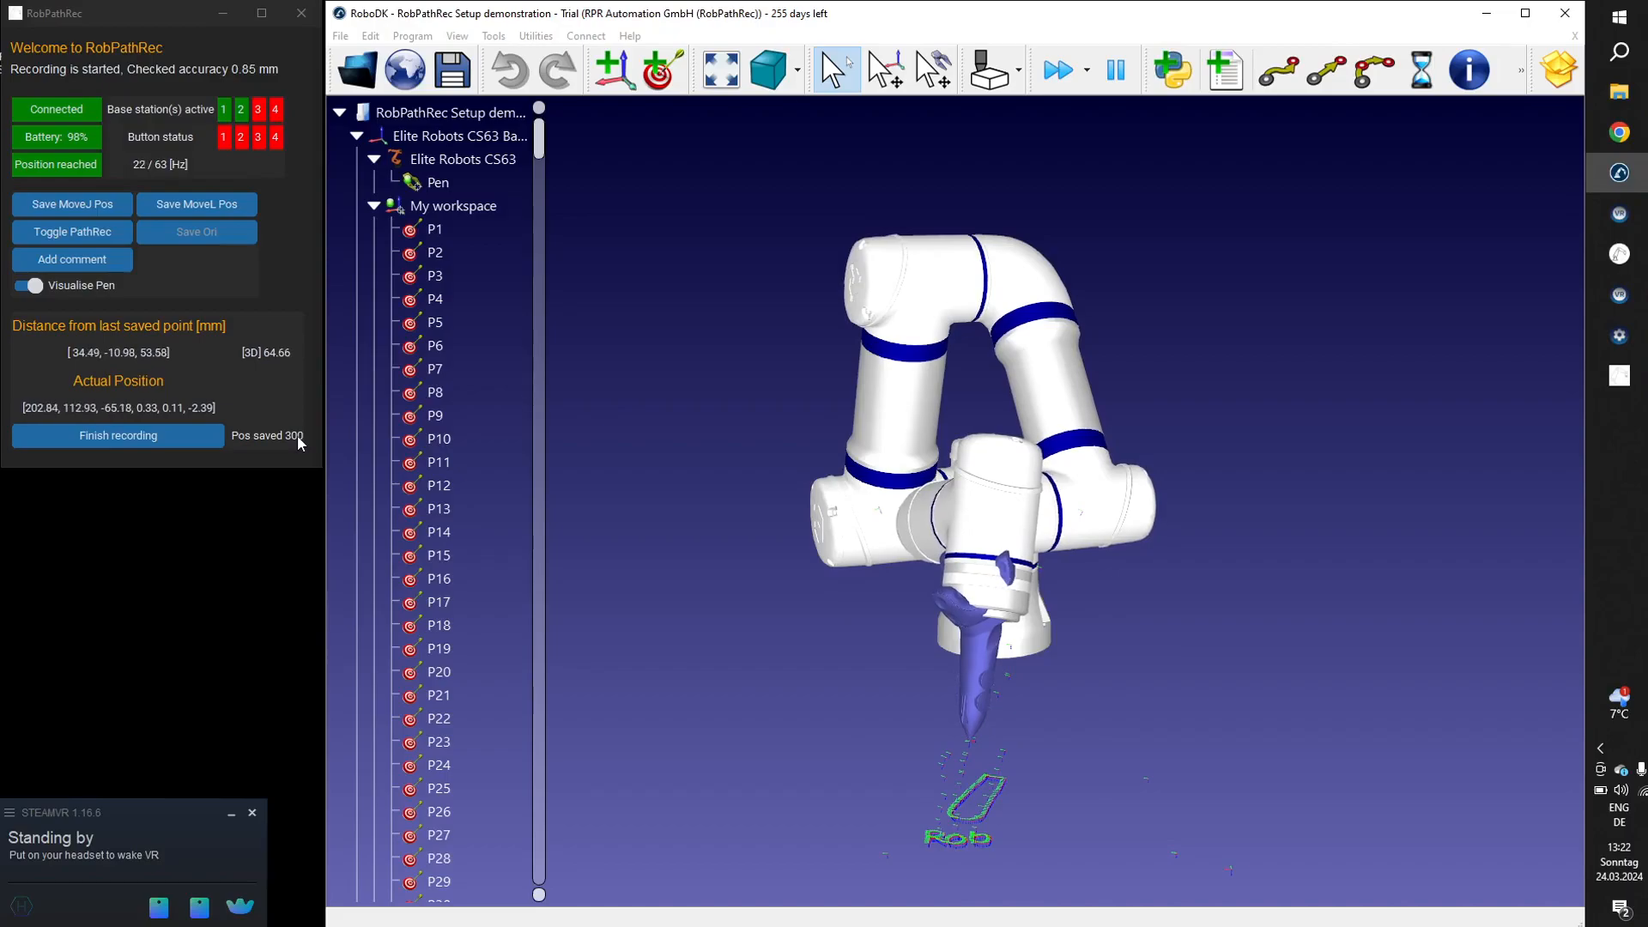
Finish the recording and simulate the generated RPR_Prg program twice.
{"action": "left_click", "coordinate": [119, 440]}
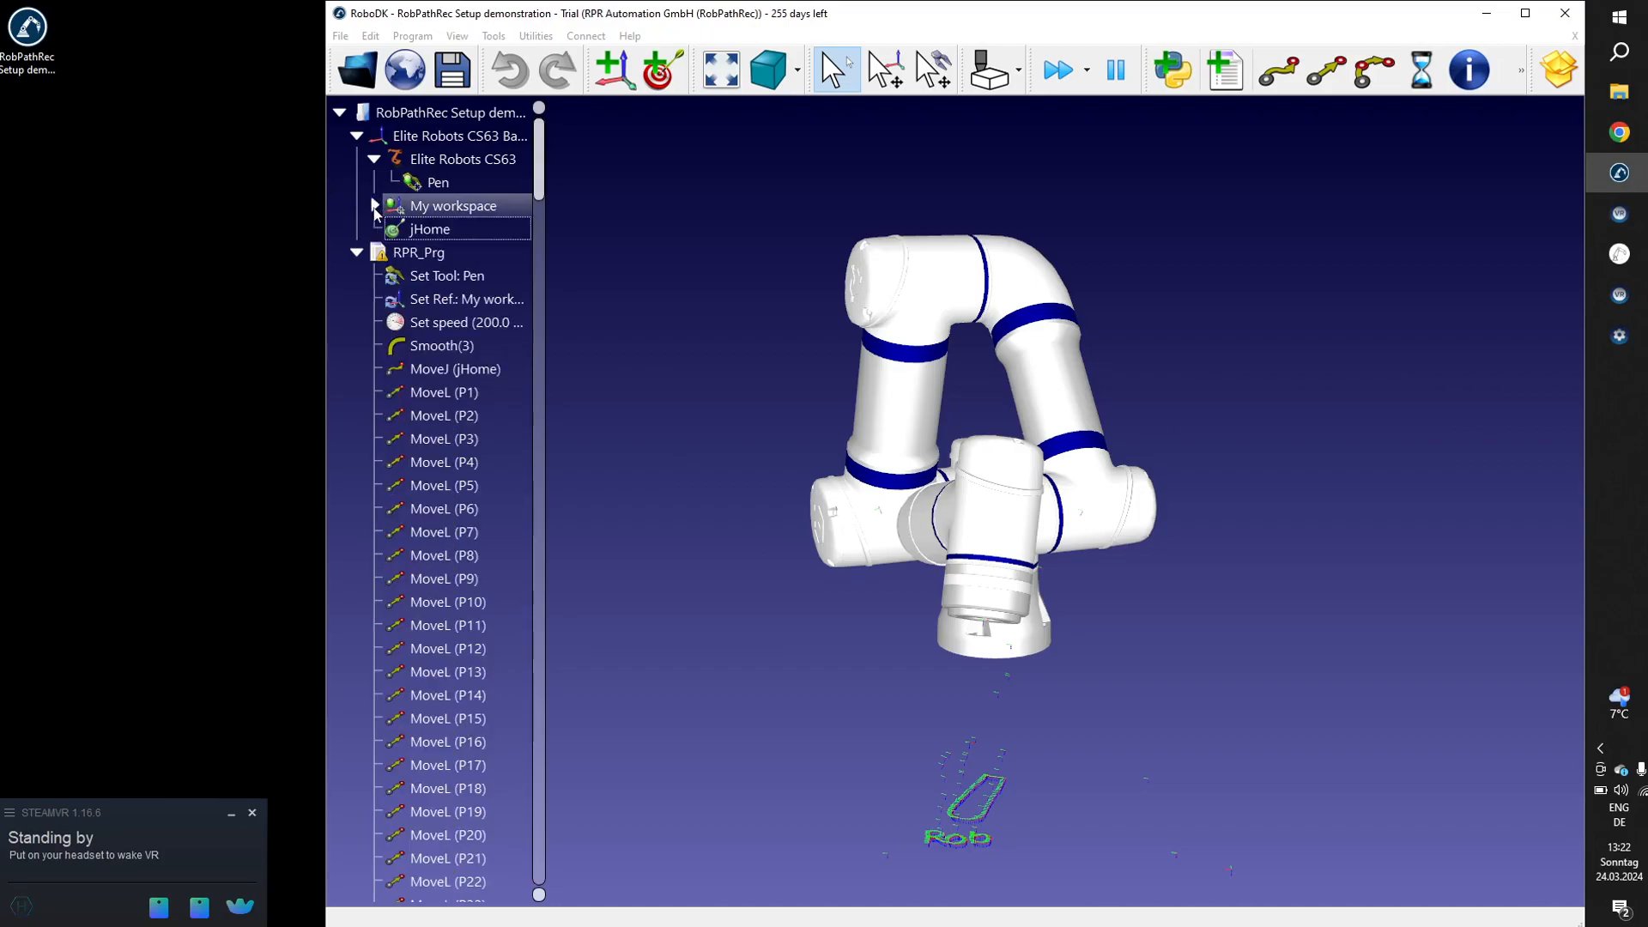
{"action": "left_click", "coordinate": [412, 254]}
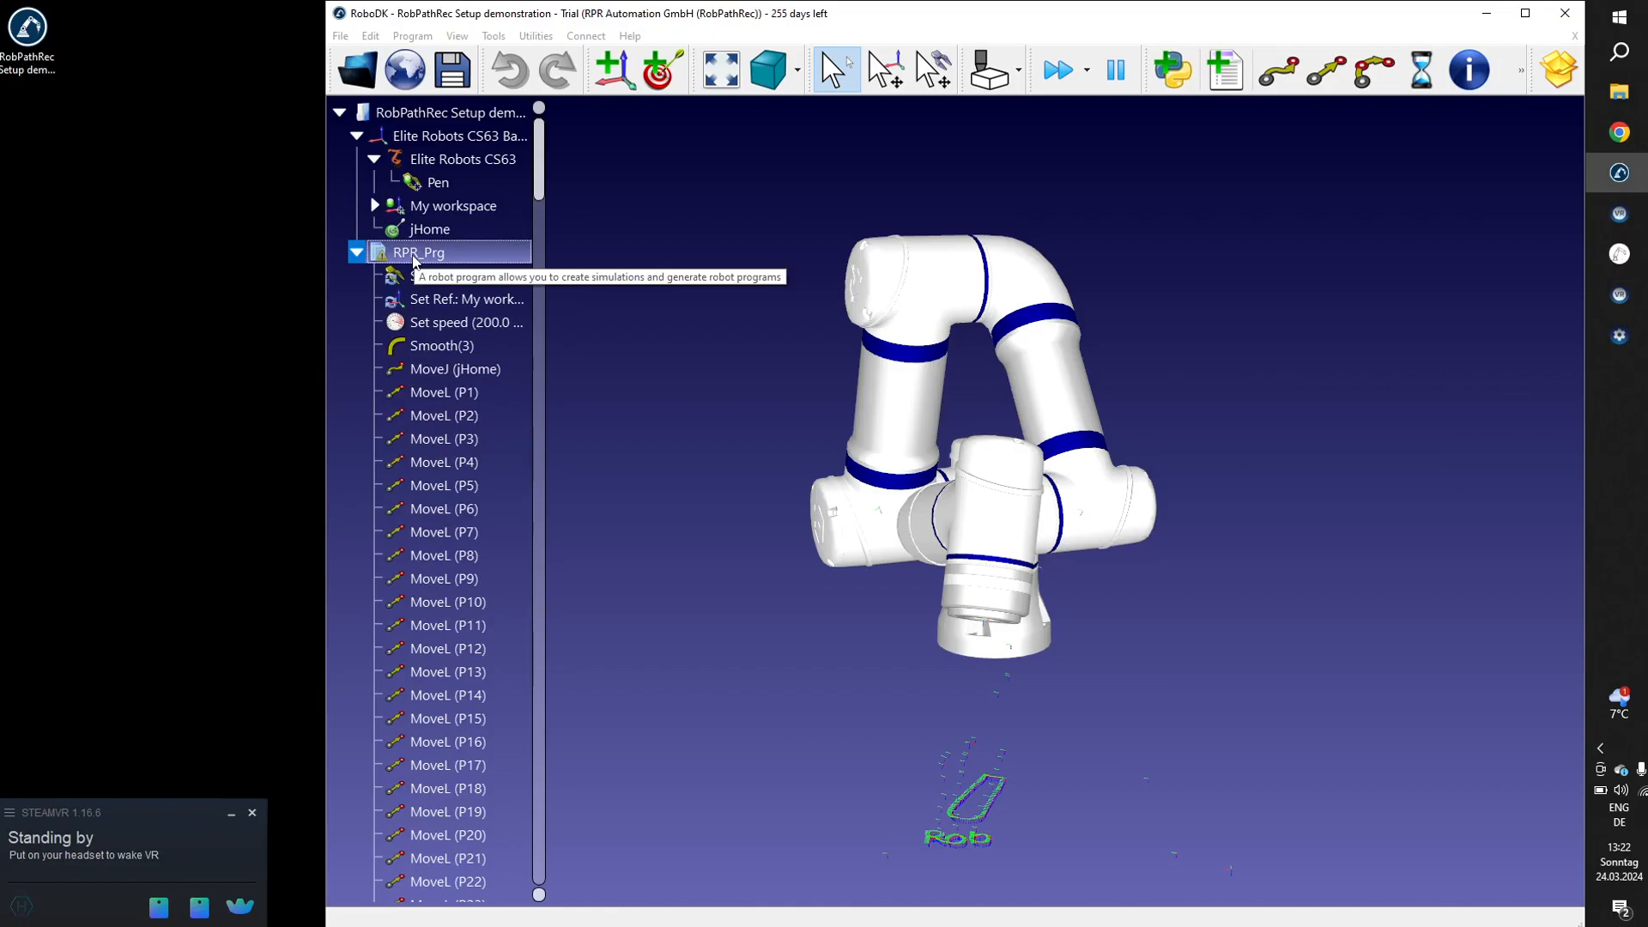
{"action": "double_click", "coordinate": [413, 256]}
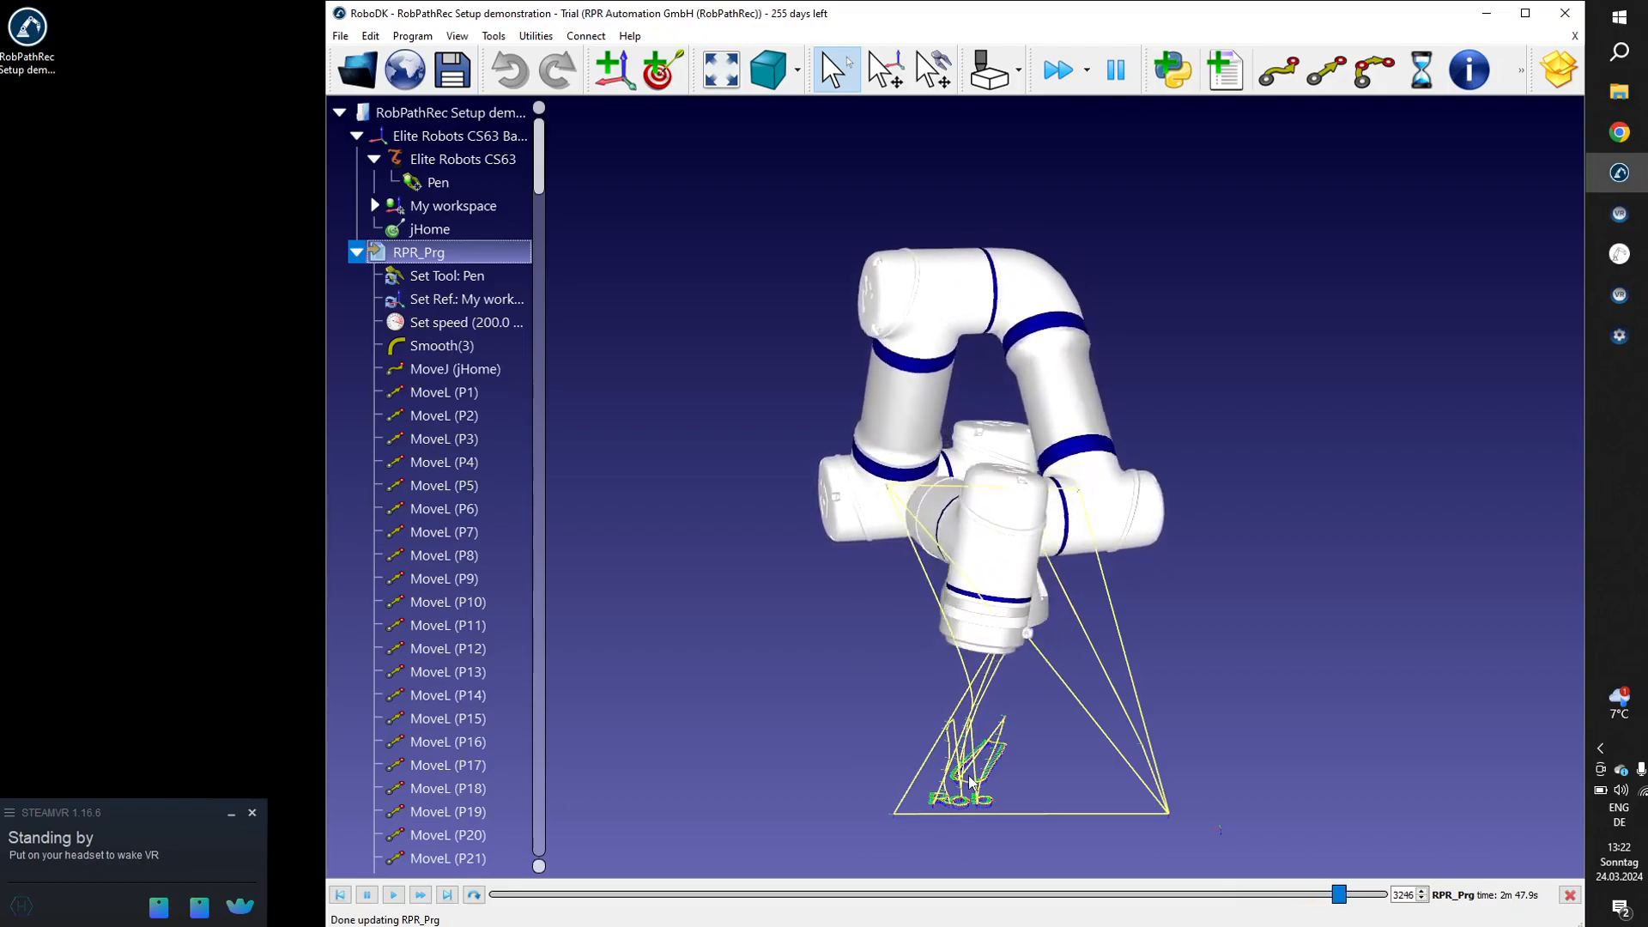
{"action": "double_click", "coordinate": [425, 253]}
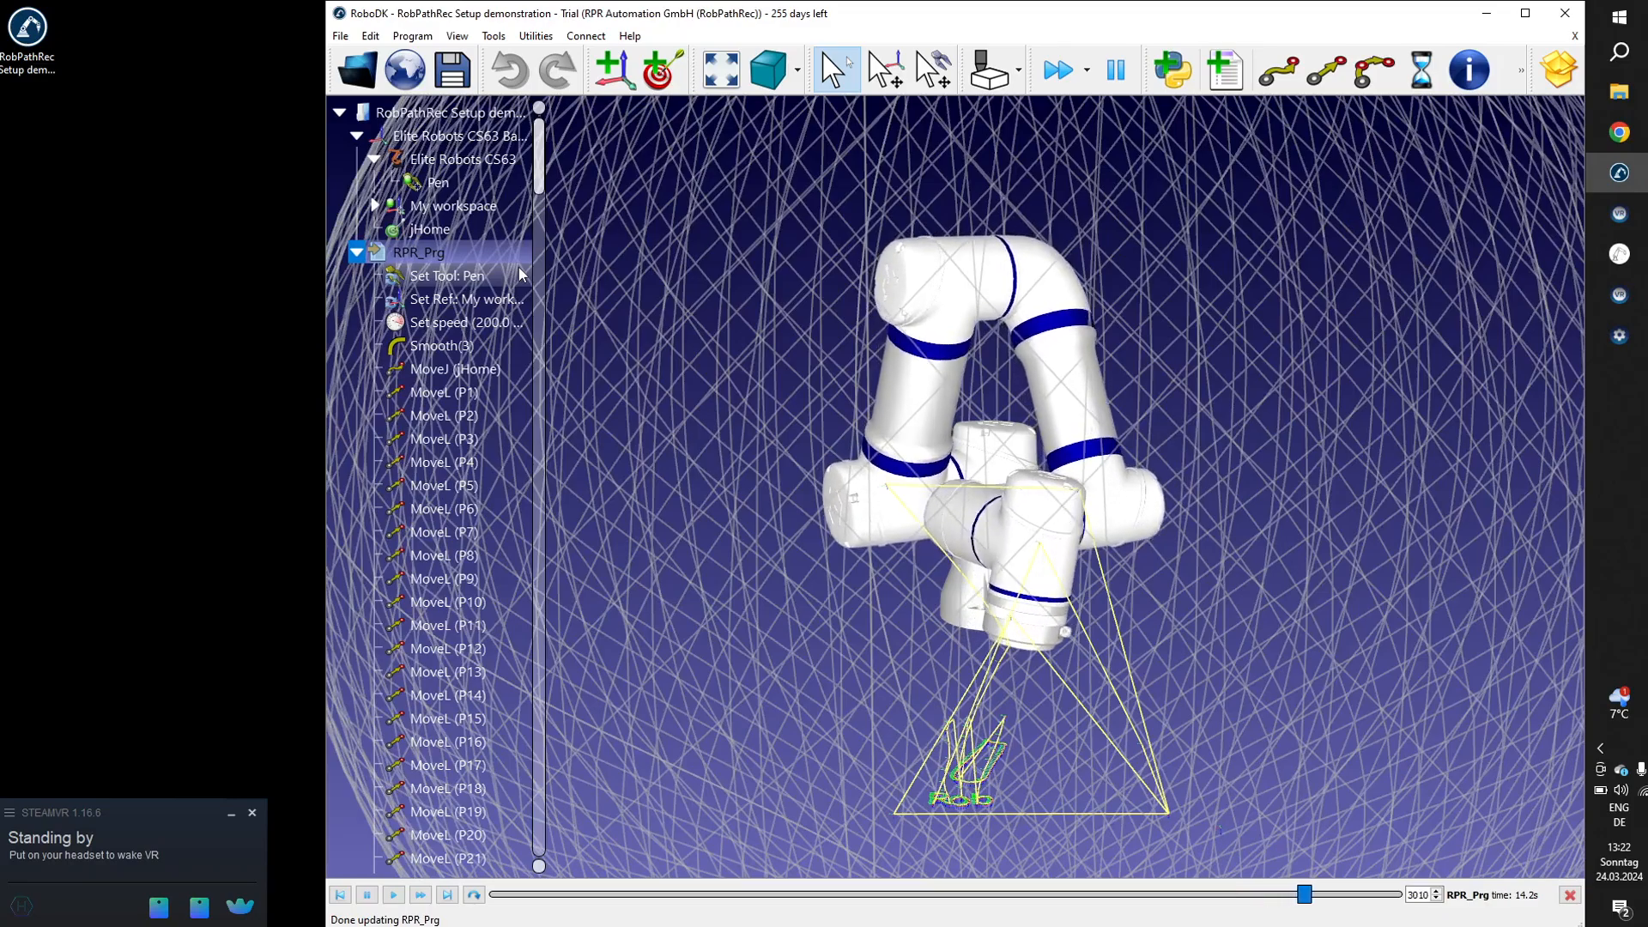
Dismiss the options of the MoveL (P12) instruction and hide the robot's spherical workspace display.
{"action": "scroll", "coordinate": [519, 267], "scroll_direction": "up", "scroll_amount": 5}
{"action": "scroll", "coordinate": [519, 267], "scroll_direction": "down", "scroll_amount": 3}
{"action": "scroll", "coordinate": [519, 273], "scroll_direction": "down", "scroll_amount": 2}
{"action": "right_click", "coordinate": [519, 273]}
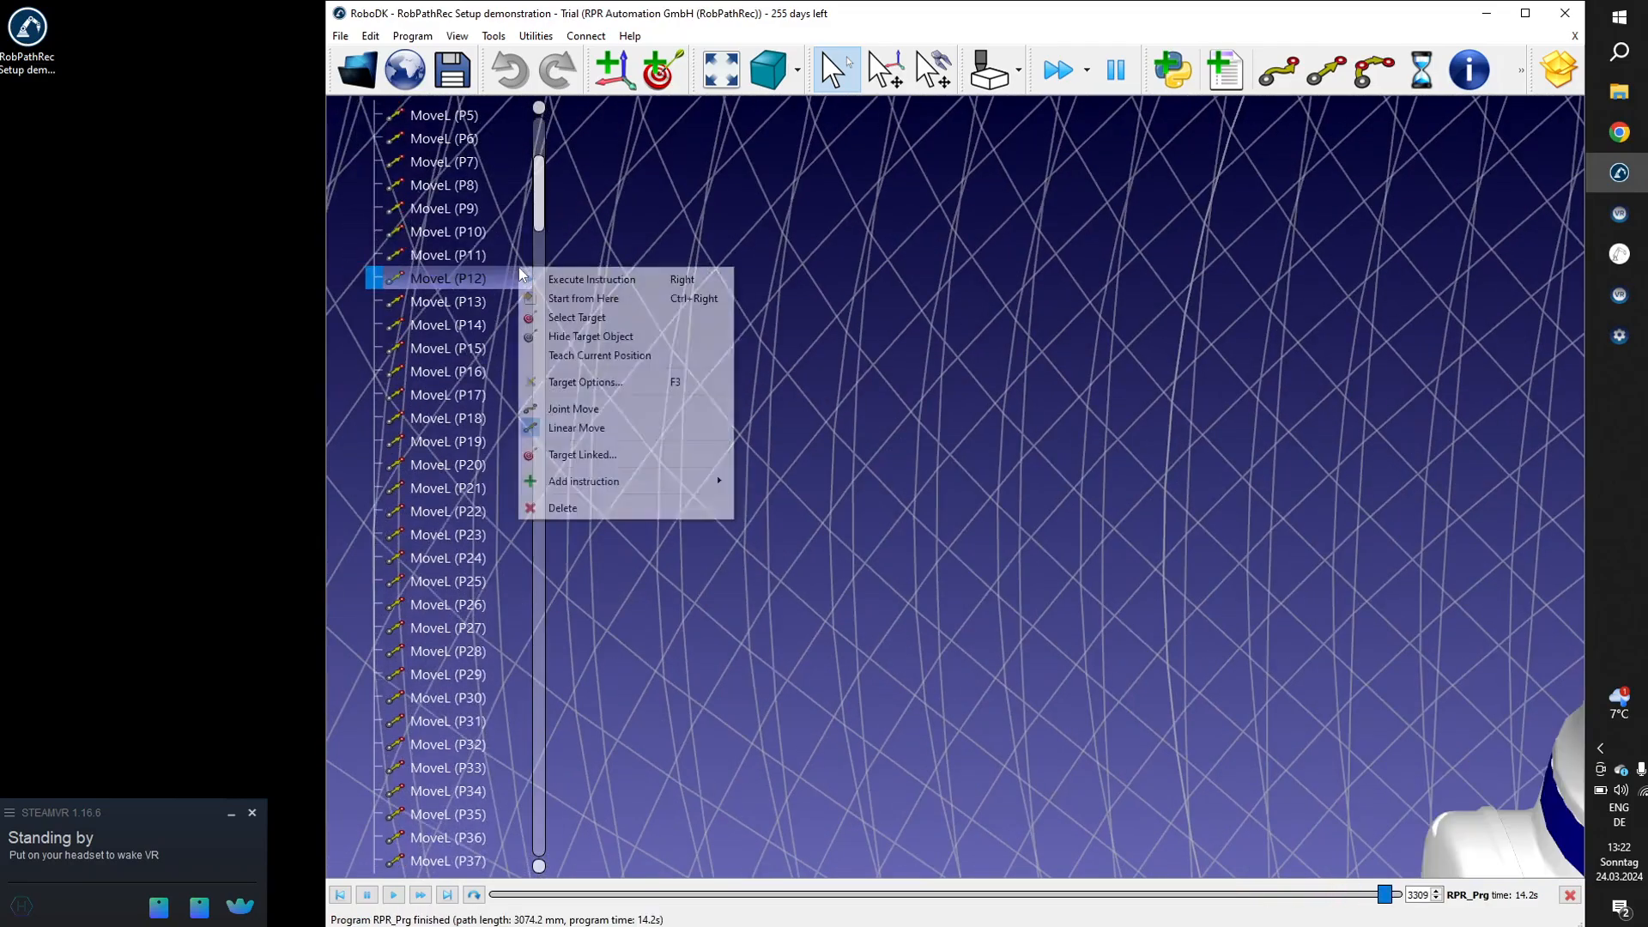
{"action": "left_click", "coordinate": [1046, 541]}
{"action": "scroll", "coordinate": [1045, 540], "scroll_direction": "down", "scroll_amount": 5}
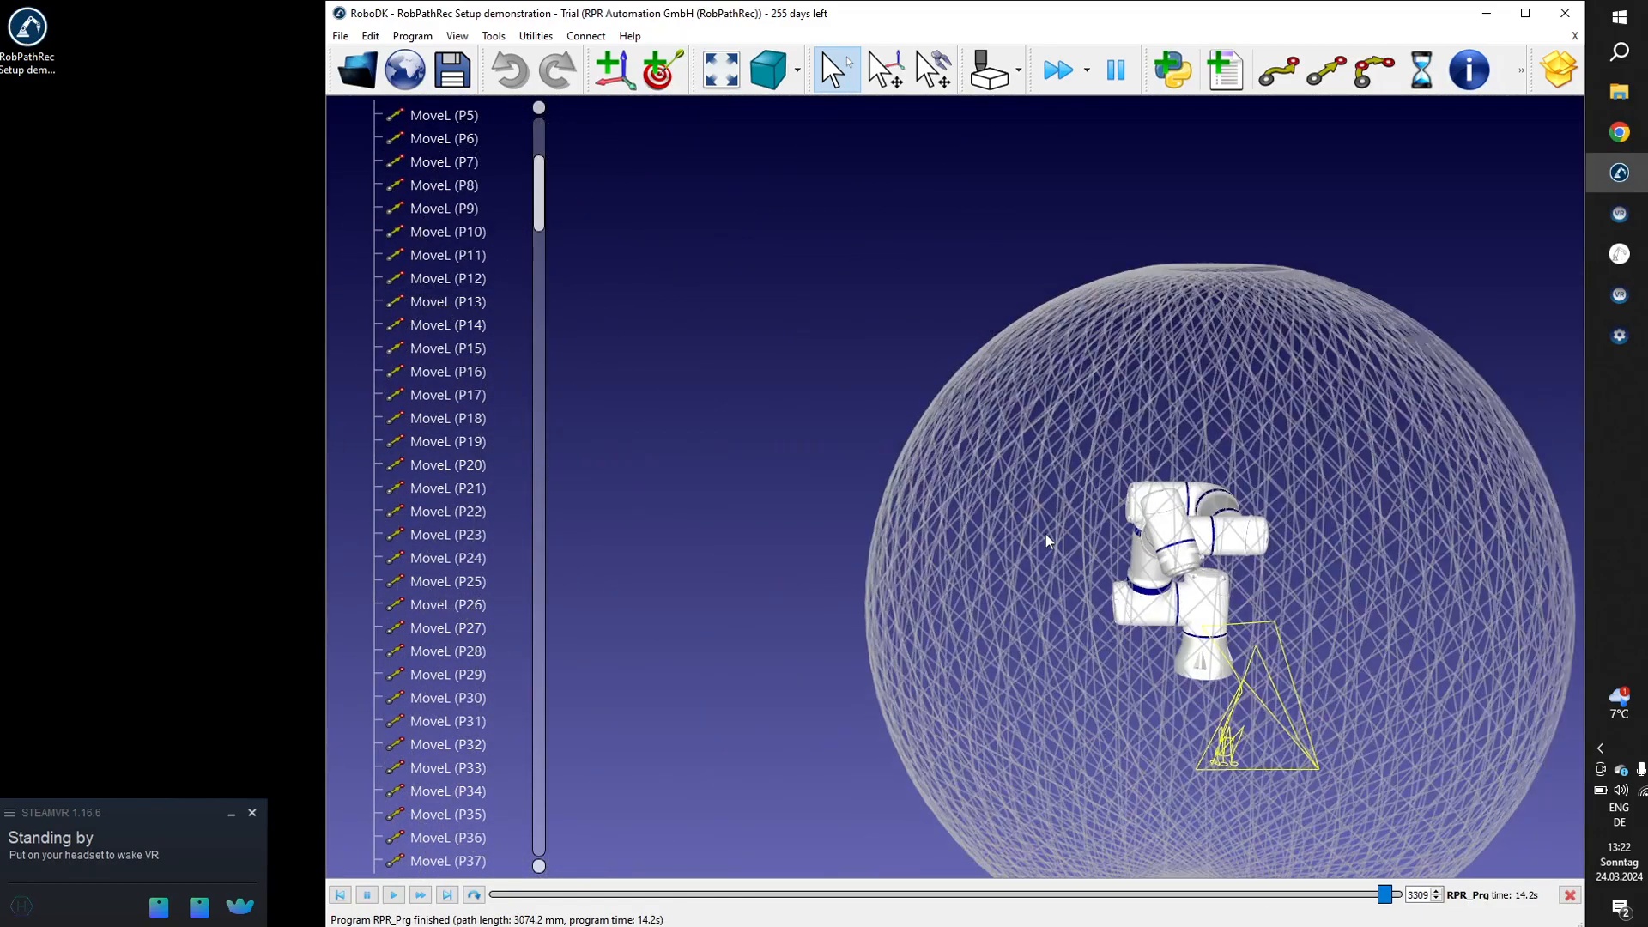
{"action": "left_click_drag", "start_coordinate": [1109, 656], "coordinate": [1048, 597]}
{"action": "key", "text": "asterisk"}
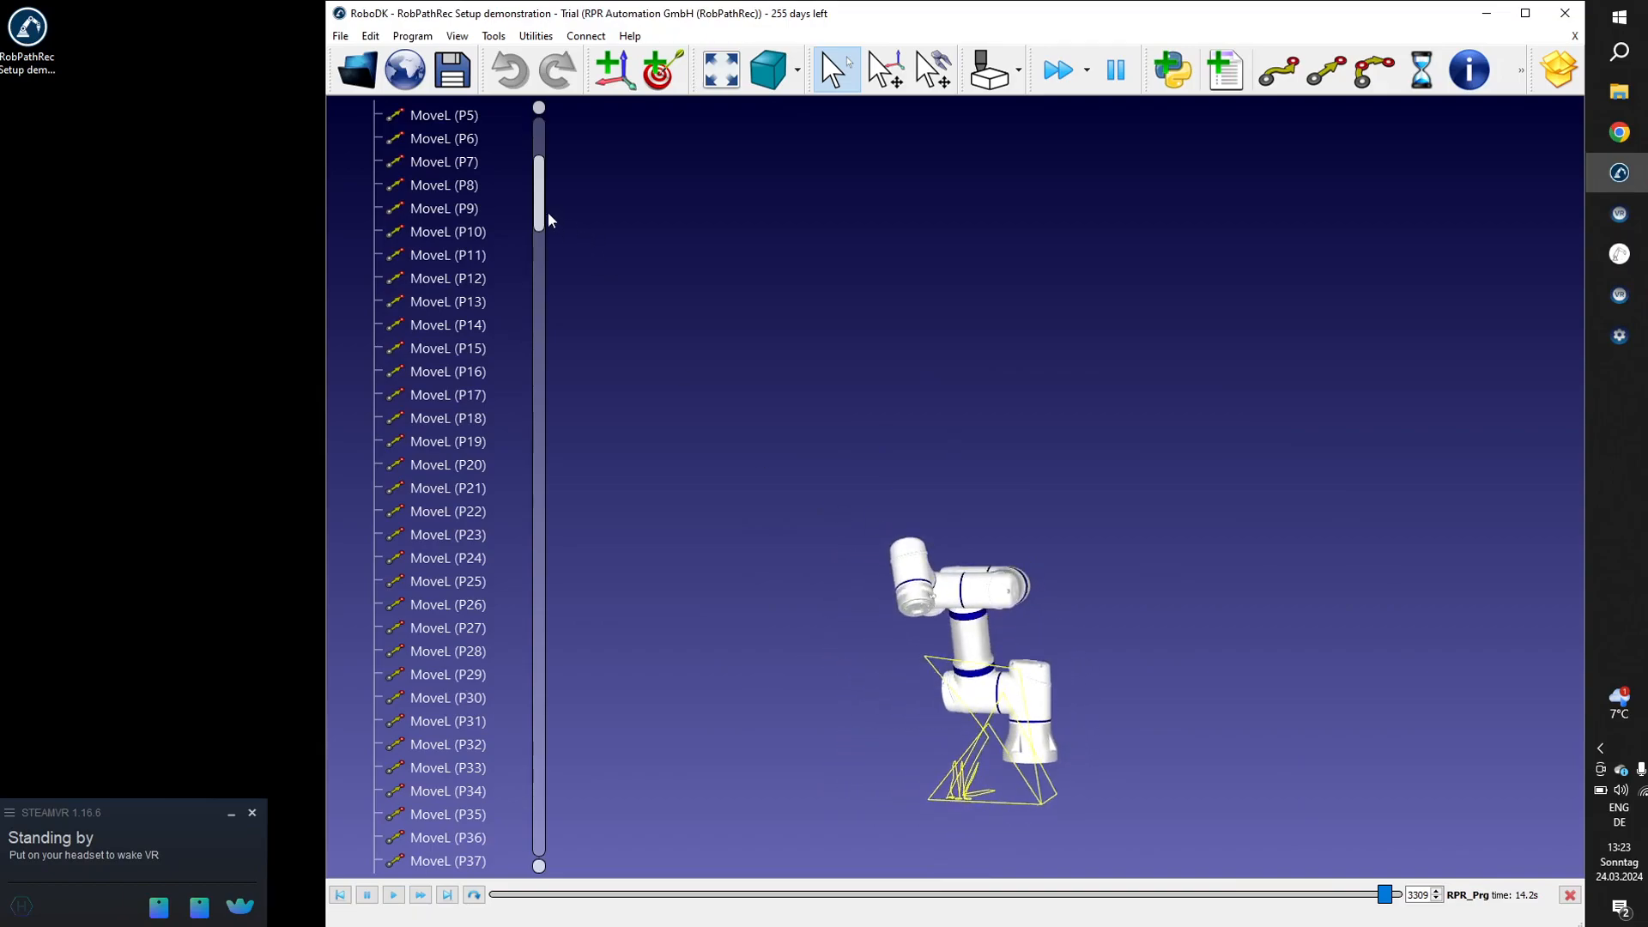
Execute the individual MoveL instructions P6, P7 and P10 of the RPR_Prg program in the simulation.
{"action": "left_click_drag", "start_coordinate": [541, 213], "coordinate": [540, 136]}
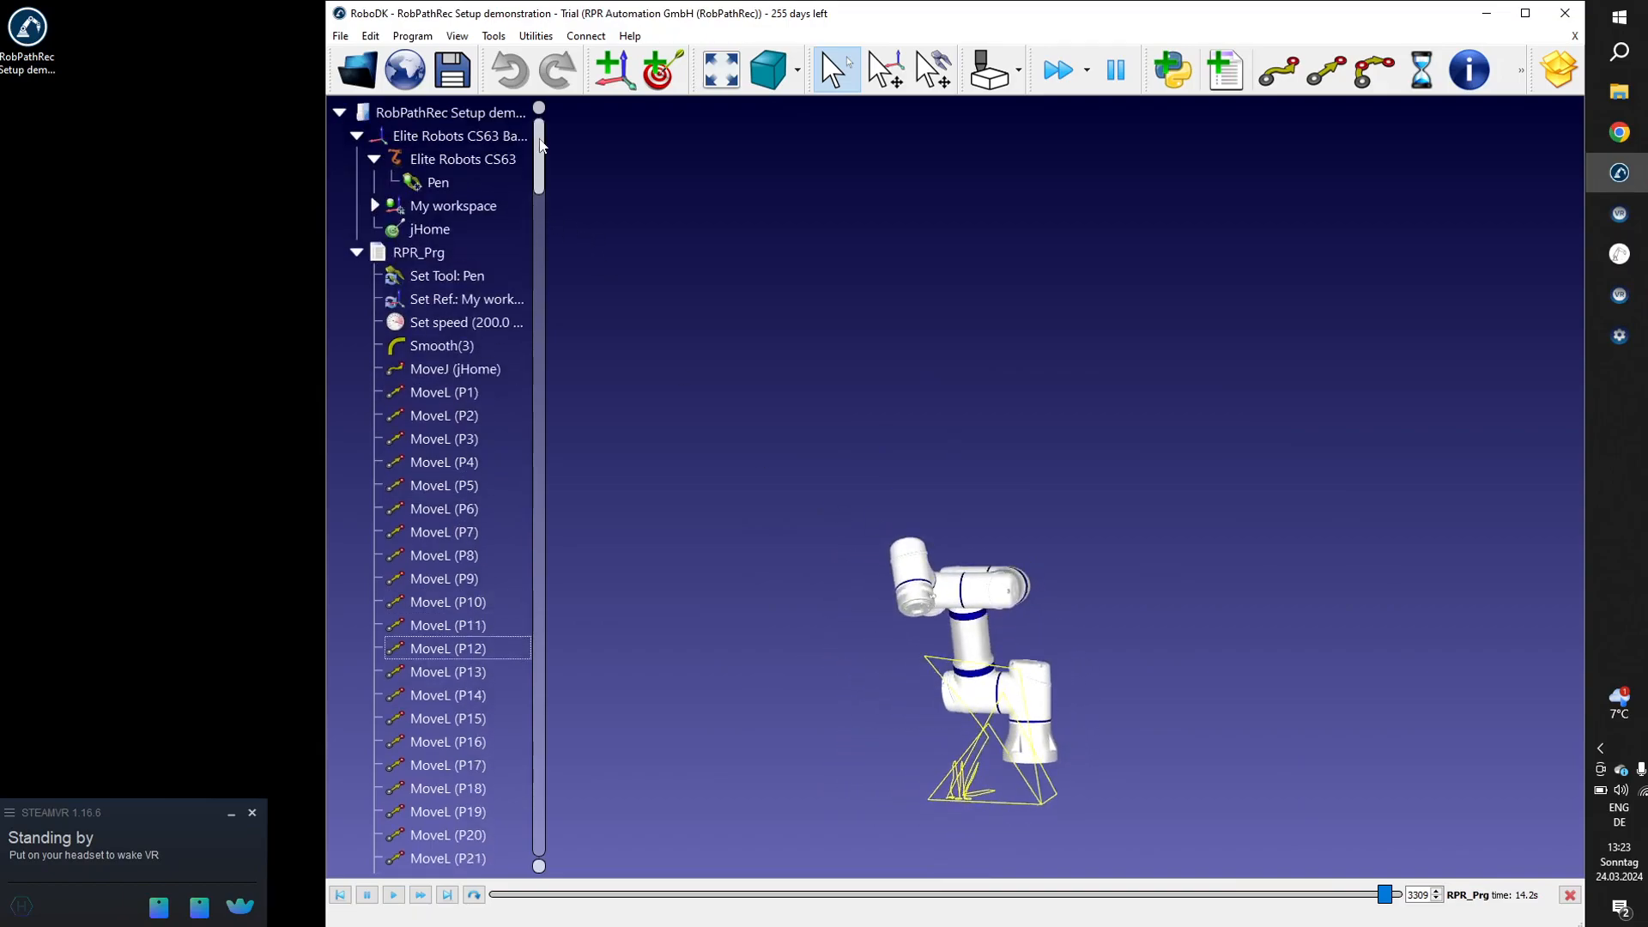
{"action": "left_click", "coordinate": [359, 254]}
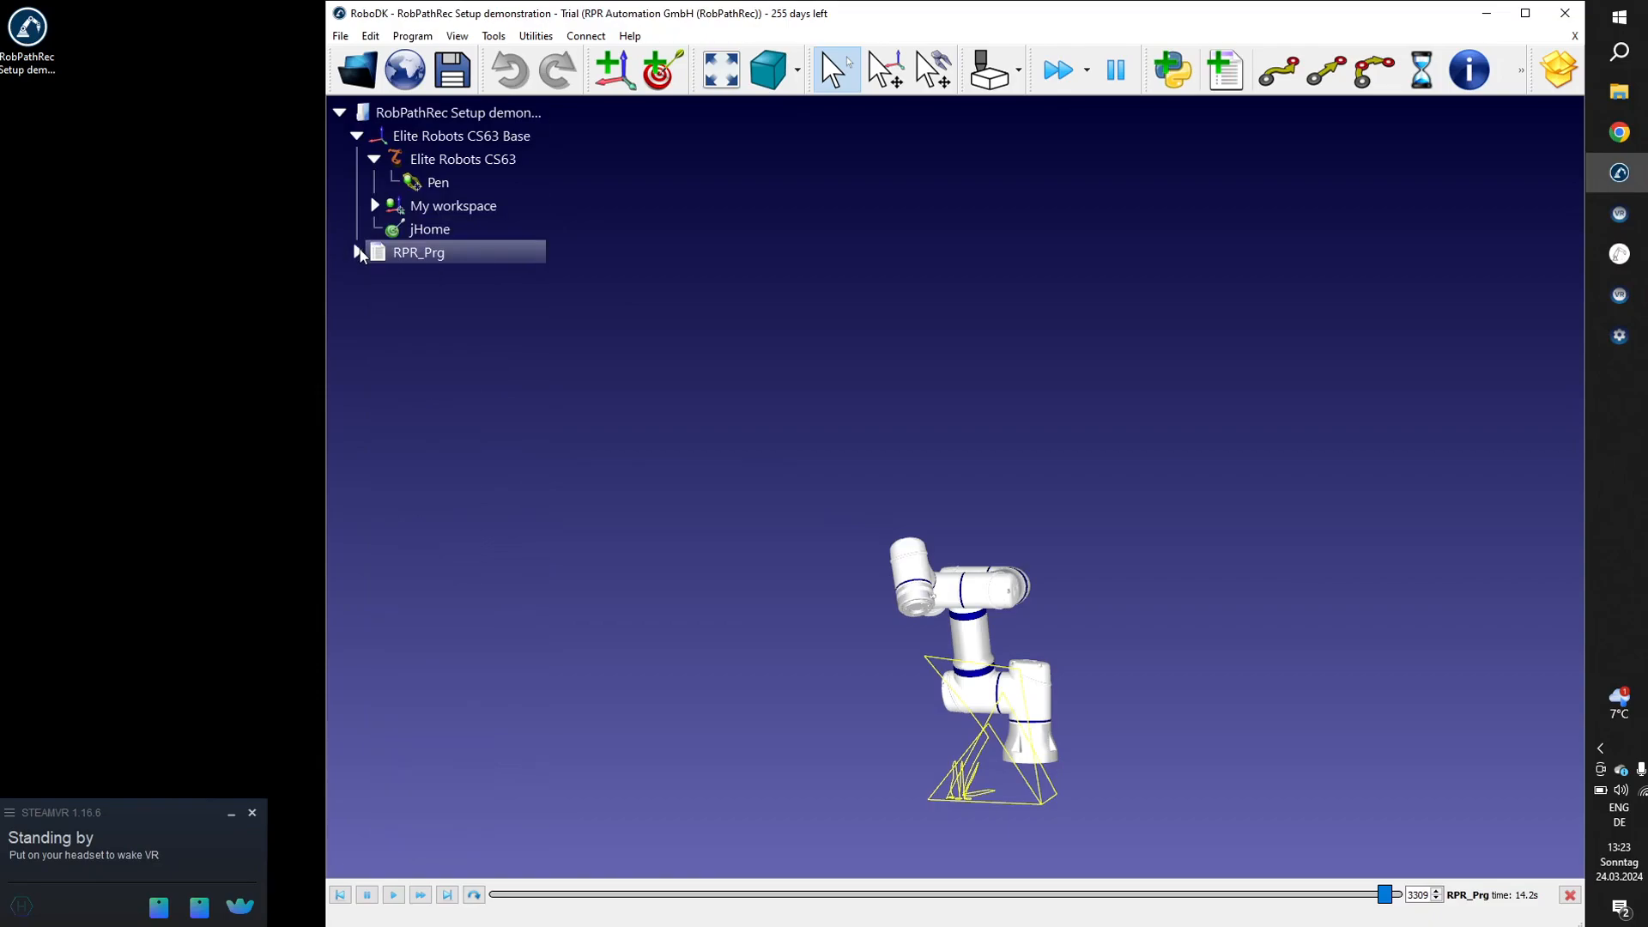
{"action": "left_click", "coordinate": [358, 252]}
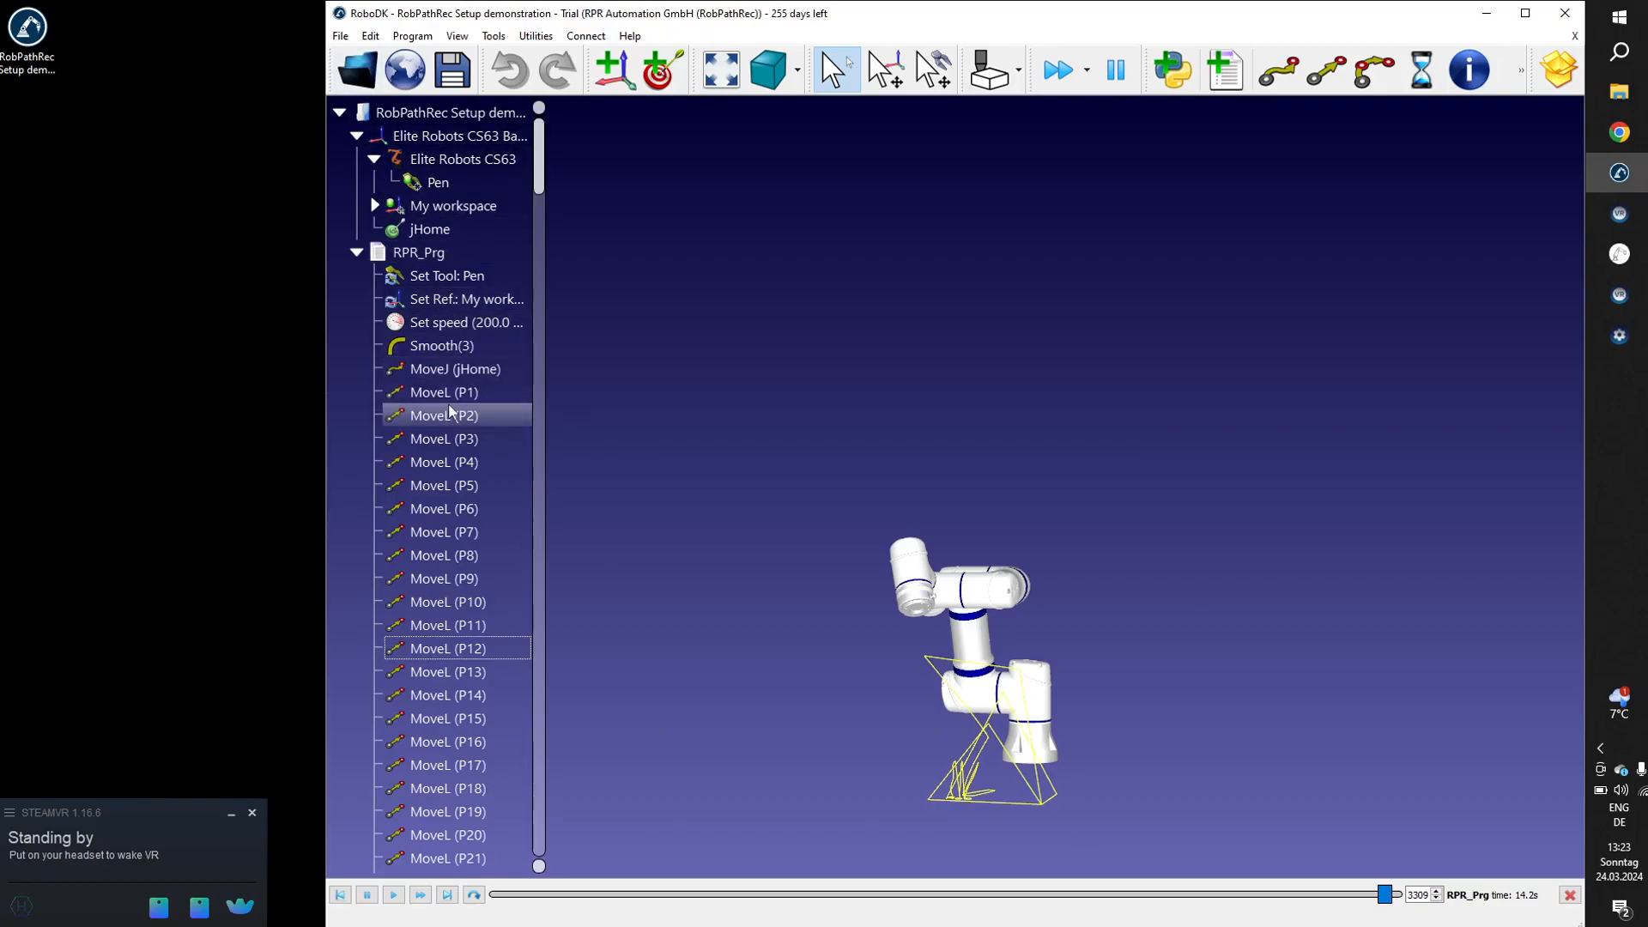
{"action": "double_click", "coordinate": [443, 511]}
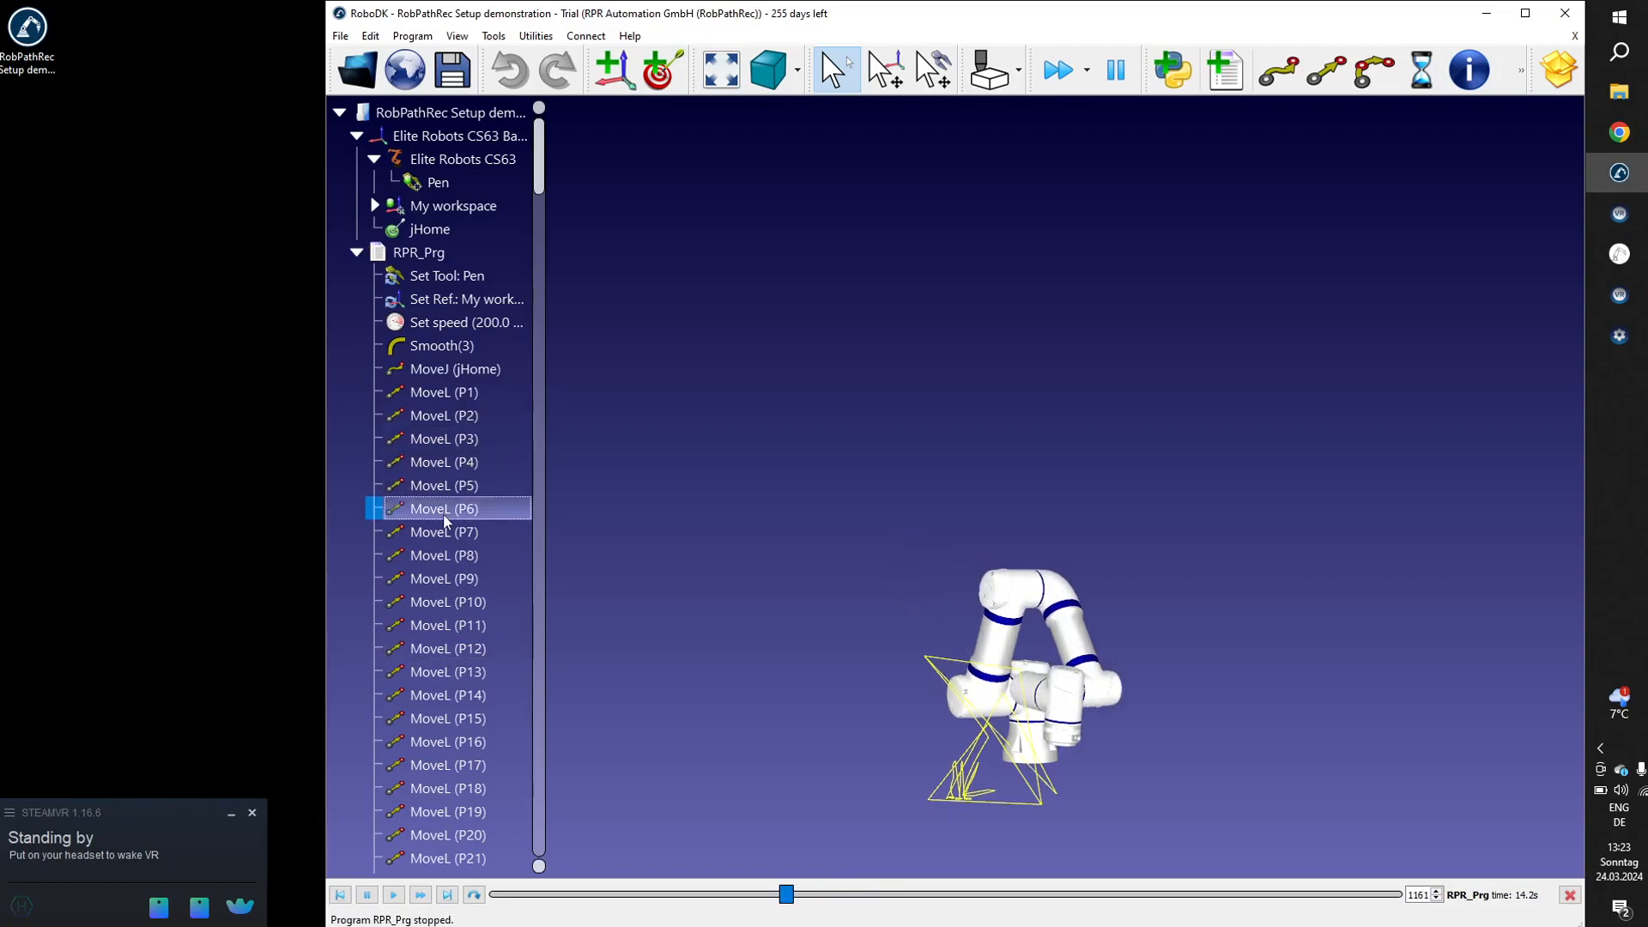
{"action": "double_click", "coordinate": [443, 537]}
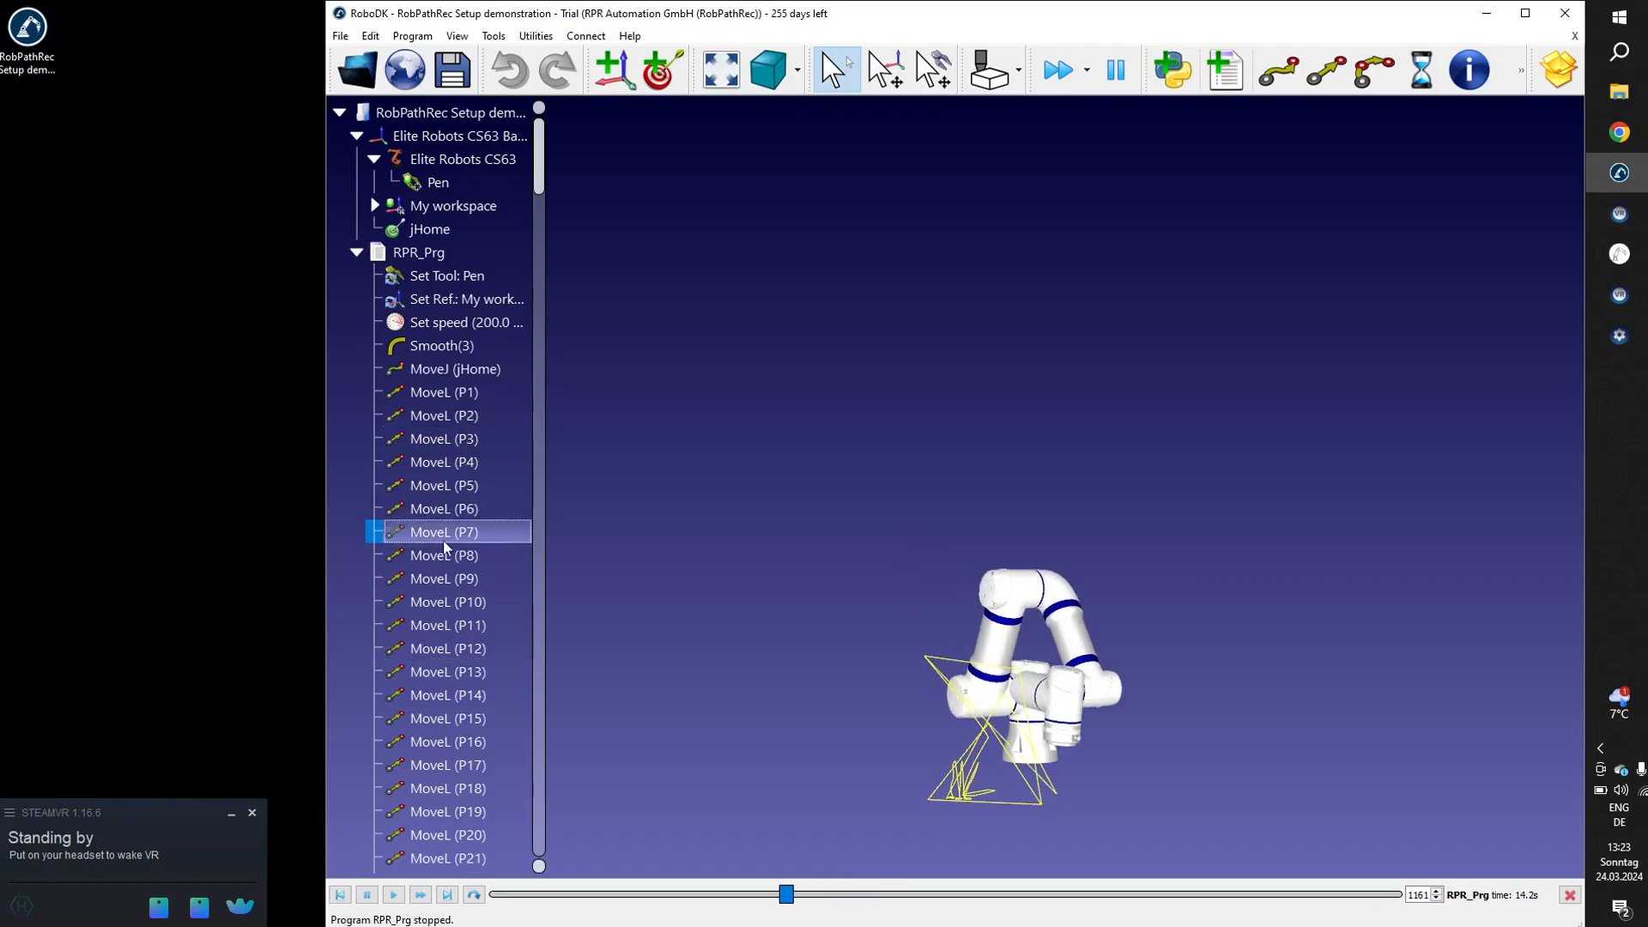
{"action": "double_click", "coordinate": [442, 600]}
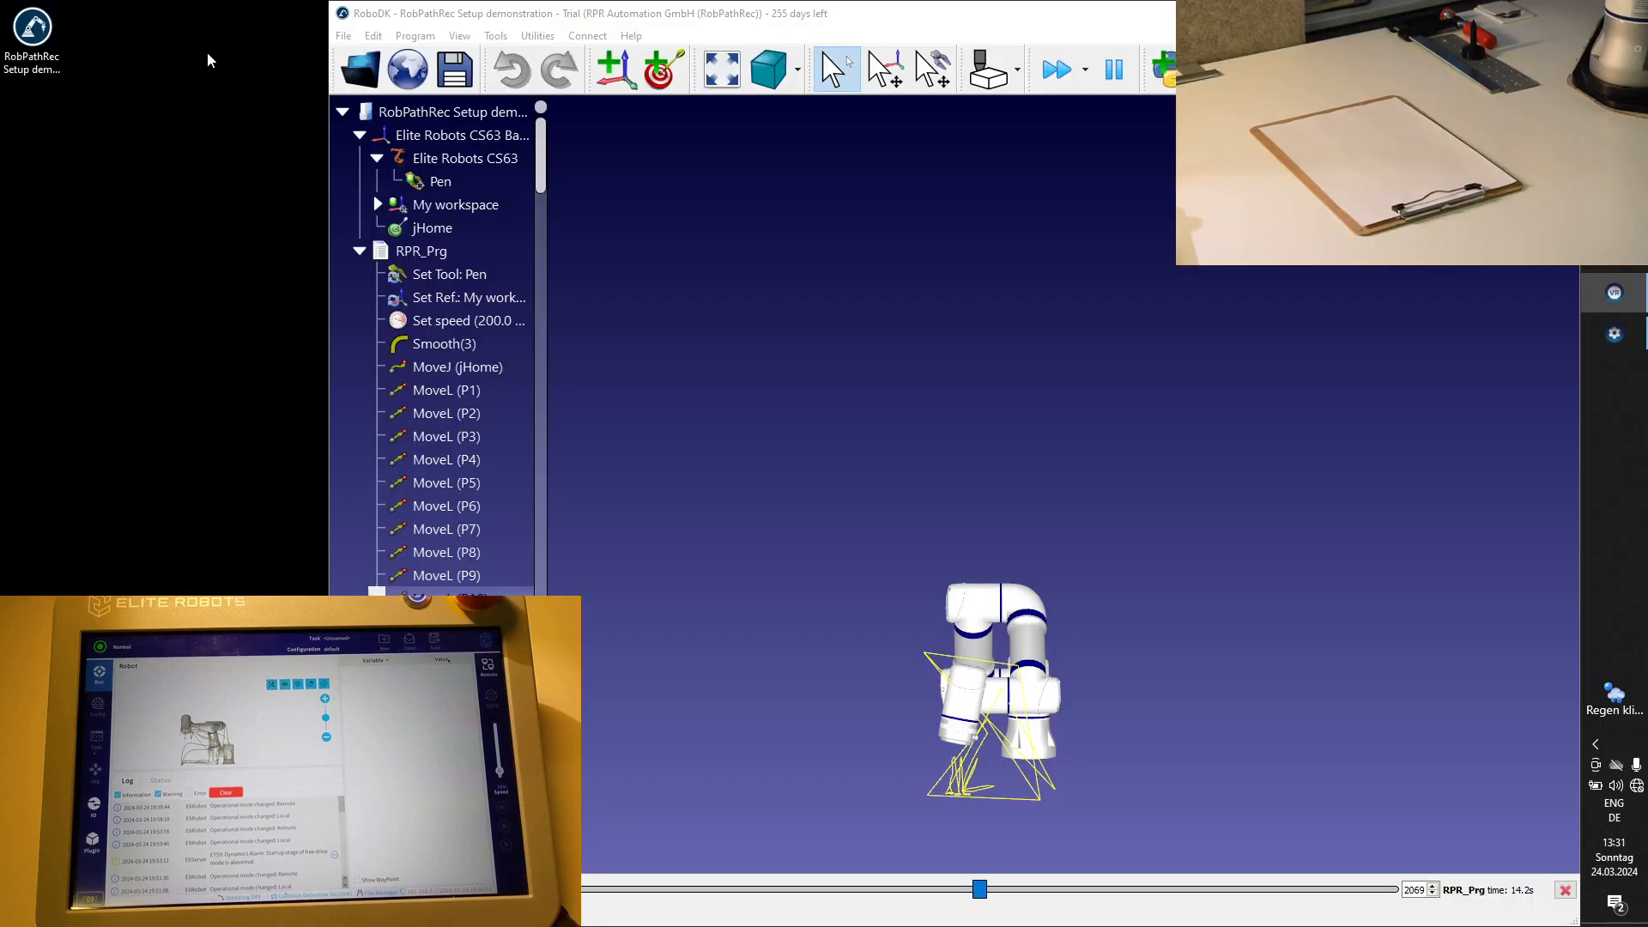
Collapse and re-expand the RPR_Prg program and execute its MoveL (P3) instruction in the simulation.
{"action": "left_click", "coordinate": [433, 259]}
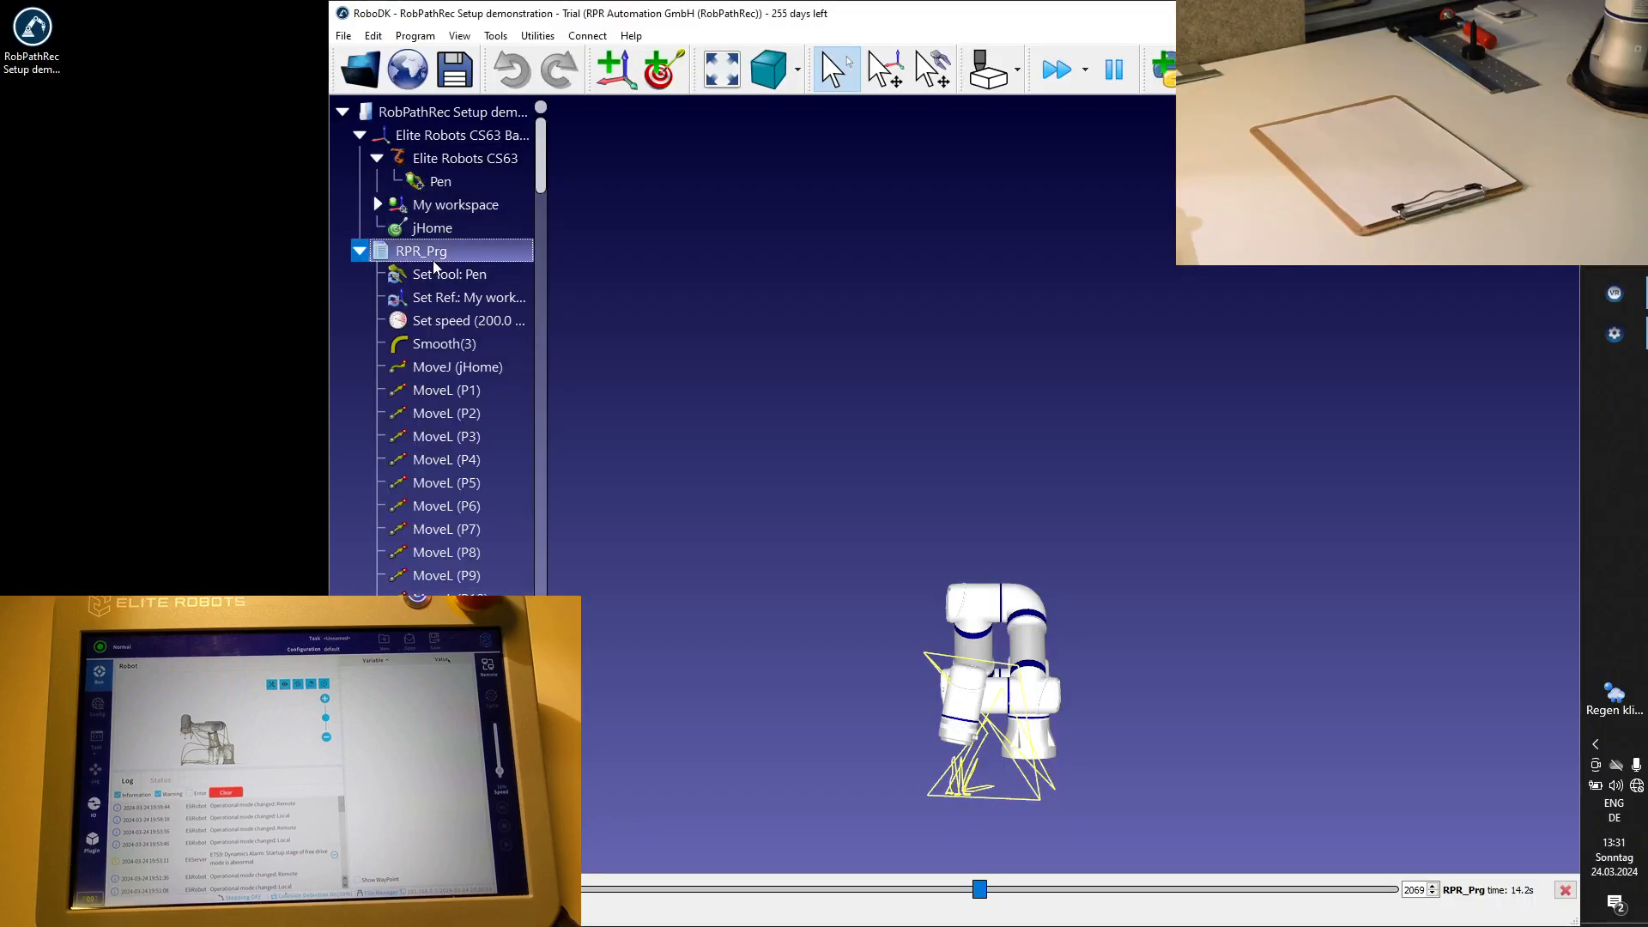
{"action": "left_click", "coordinate": [363, 253]}
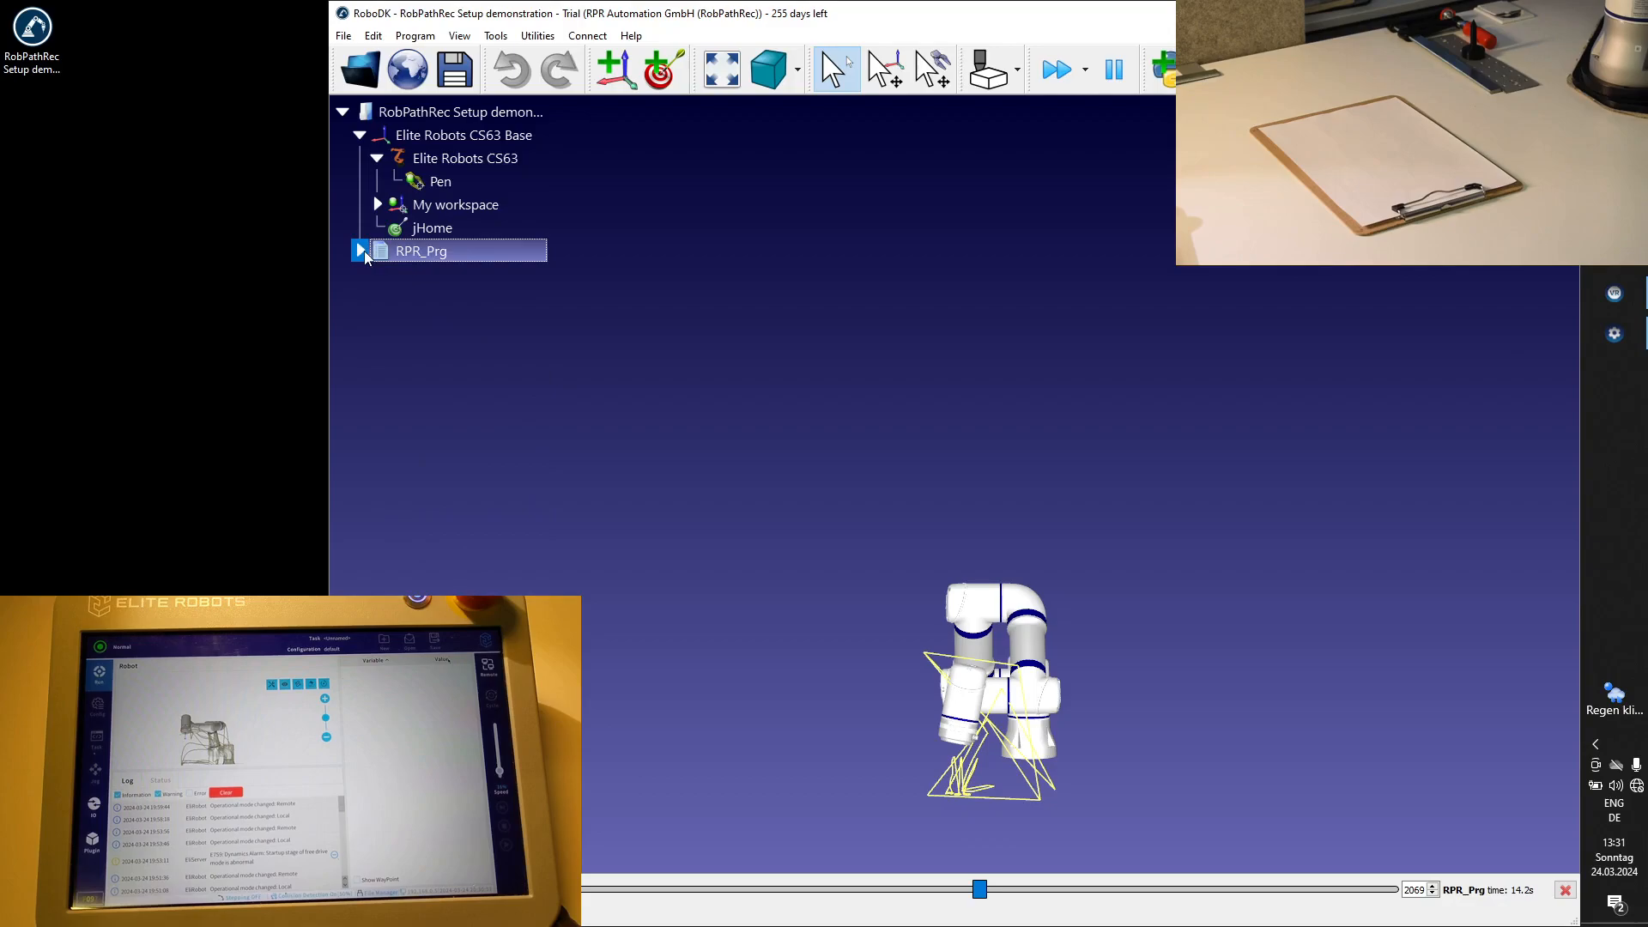
{"action": "left_click", "coordinate": [364, 252]}
{"action": "left_click", "coordinate": [439, 403]}
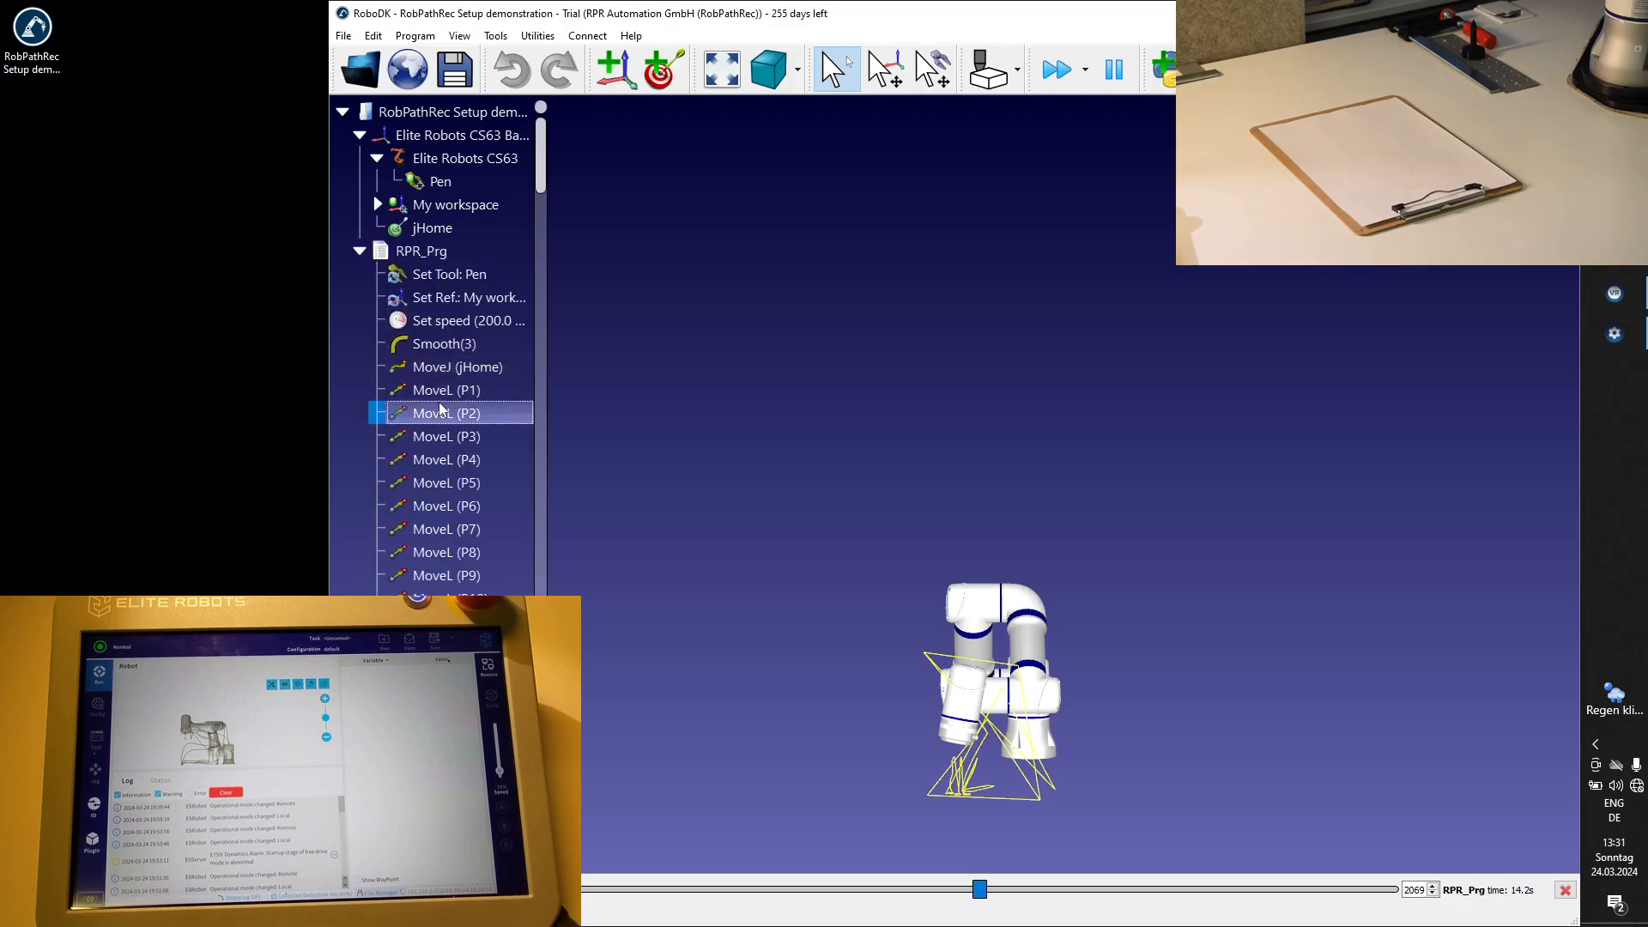
{"action": "left_click", "coordinate": [440, 439]}
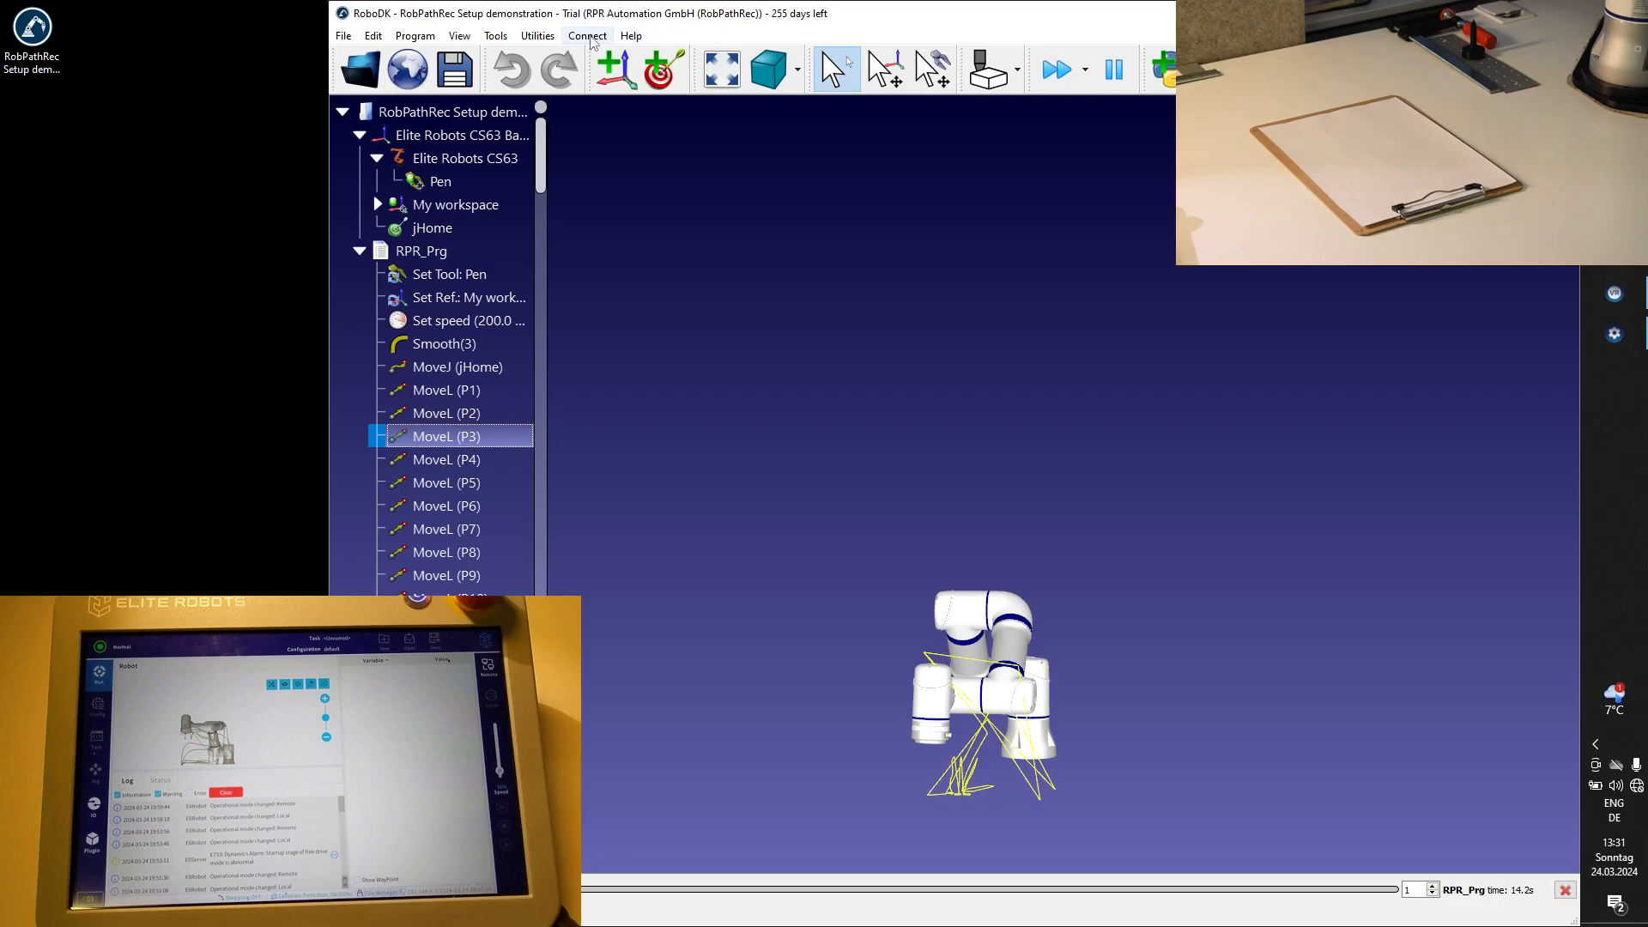
Open the connection settings of the Elite Robots CS63, disconnect the robot and connect it again.
{"action": "left_click", "coordinate": [587, 36]}
{"action": "left_click", "coordinate": [611, 56]}
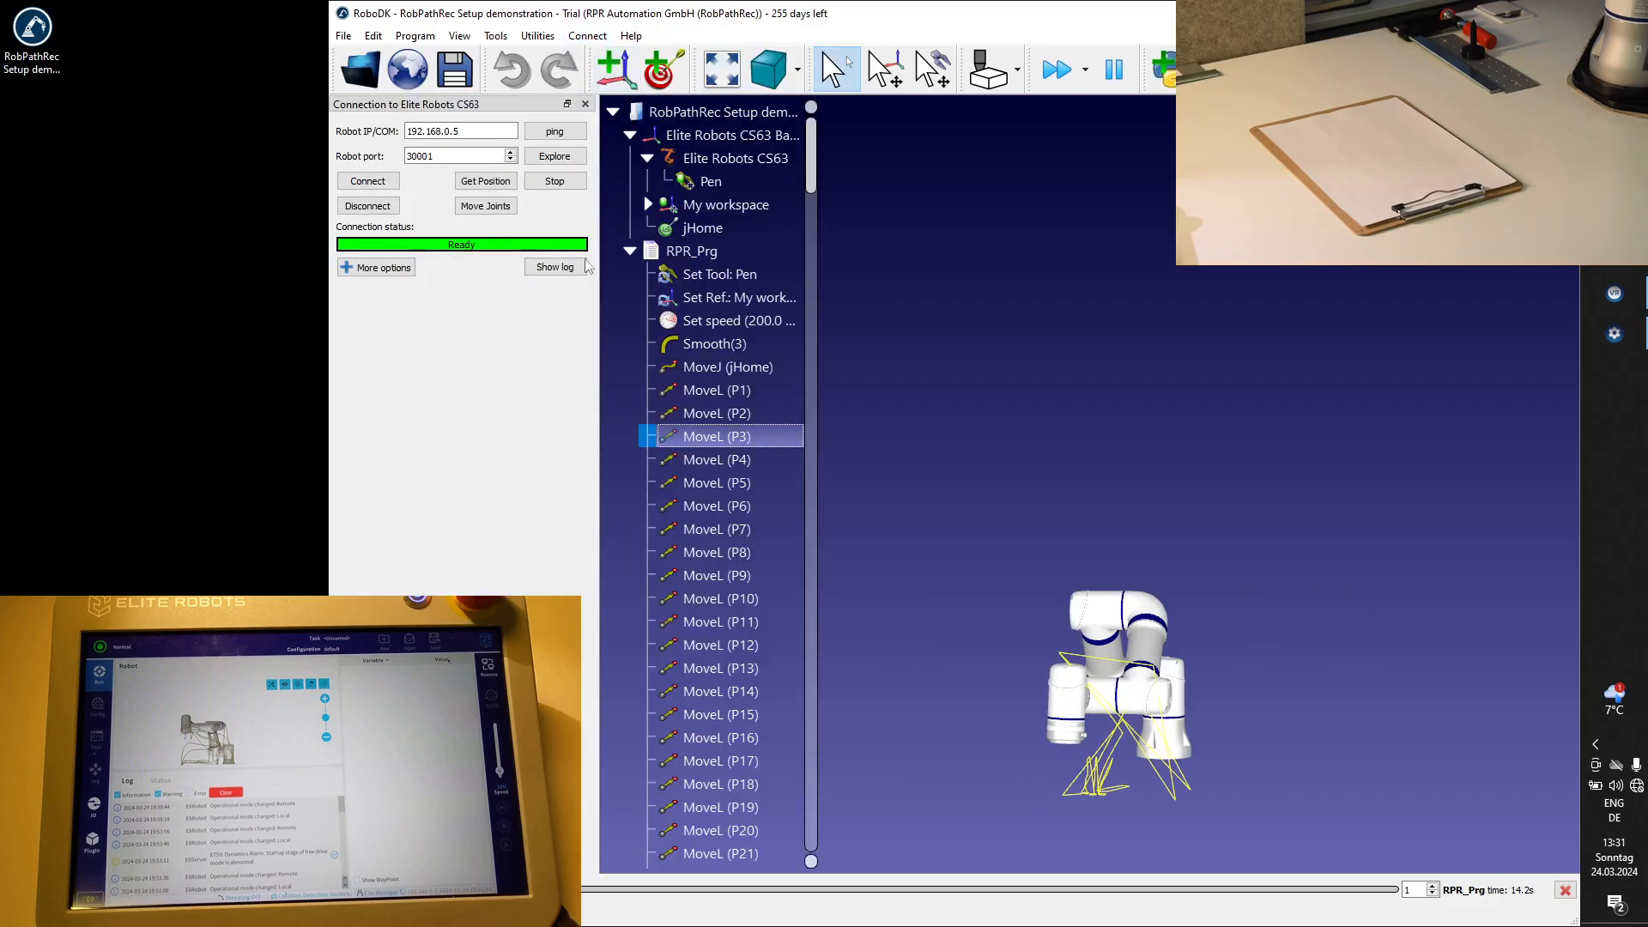
{"action": "left_click", "coordinate": [393, 208]}
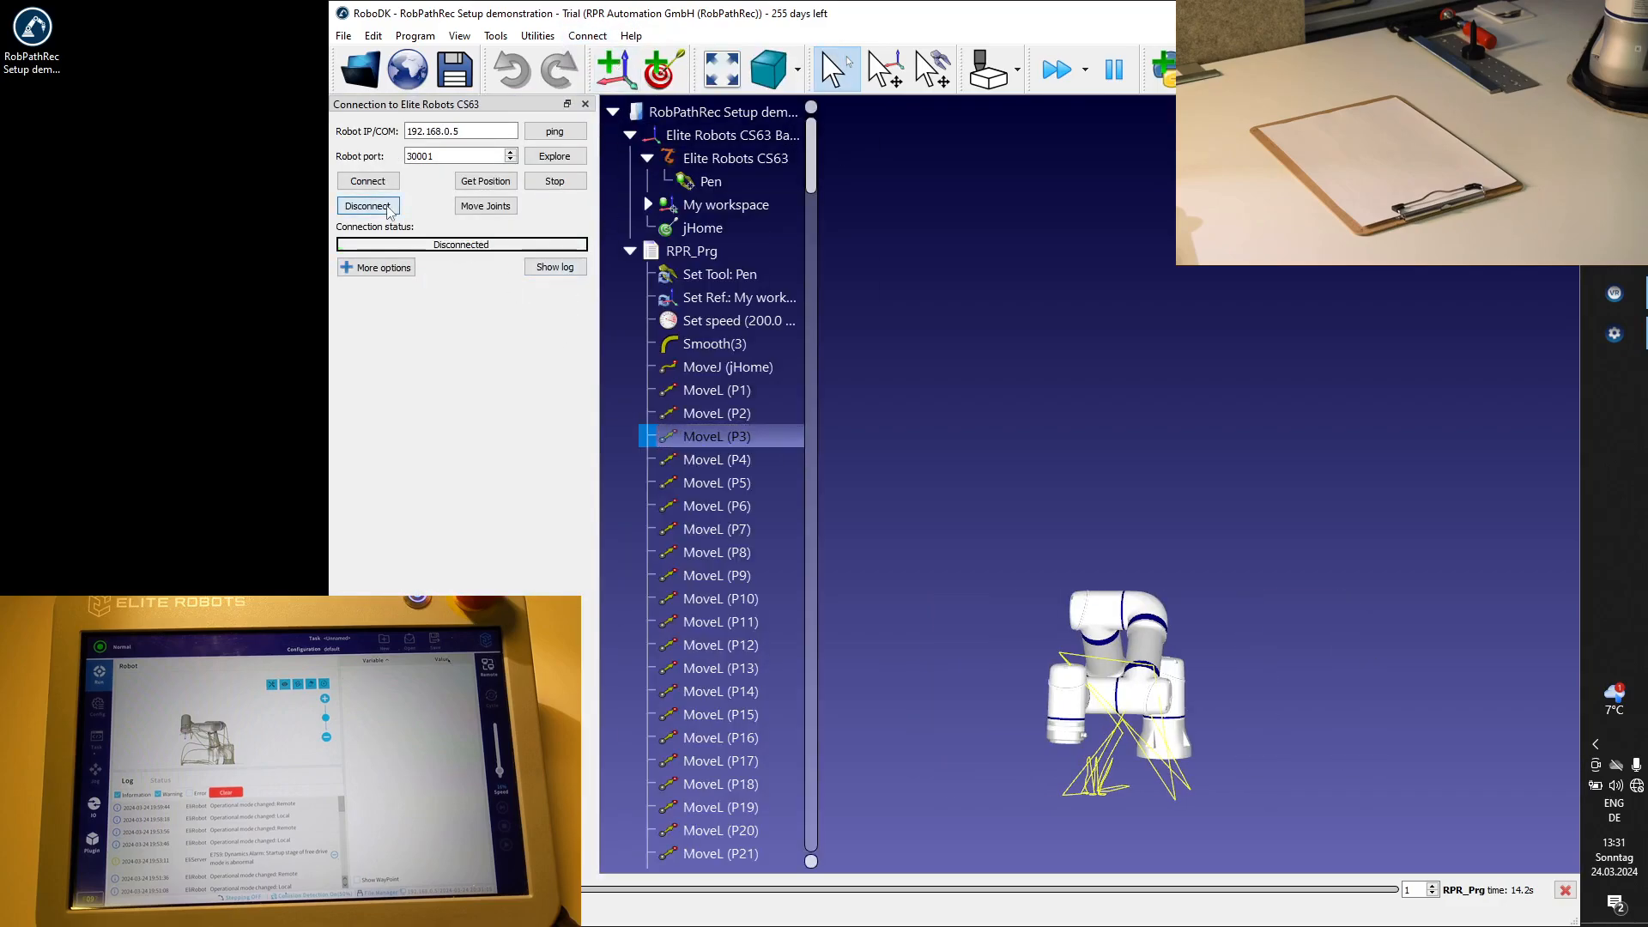
{"action": "left_click", "coordinate": [369, 187]}
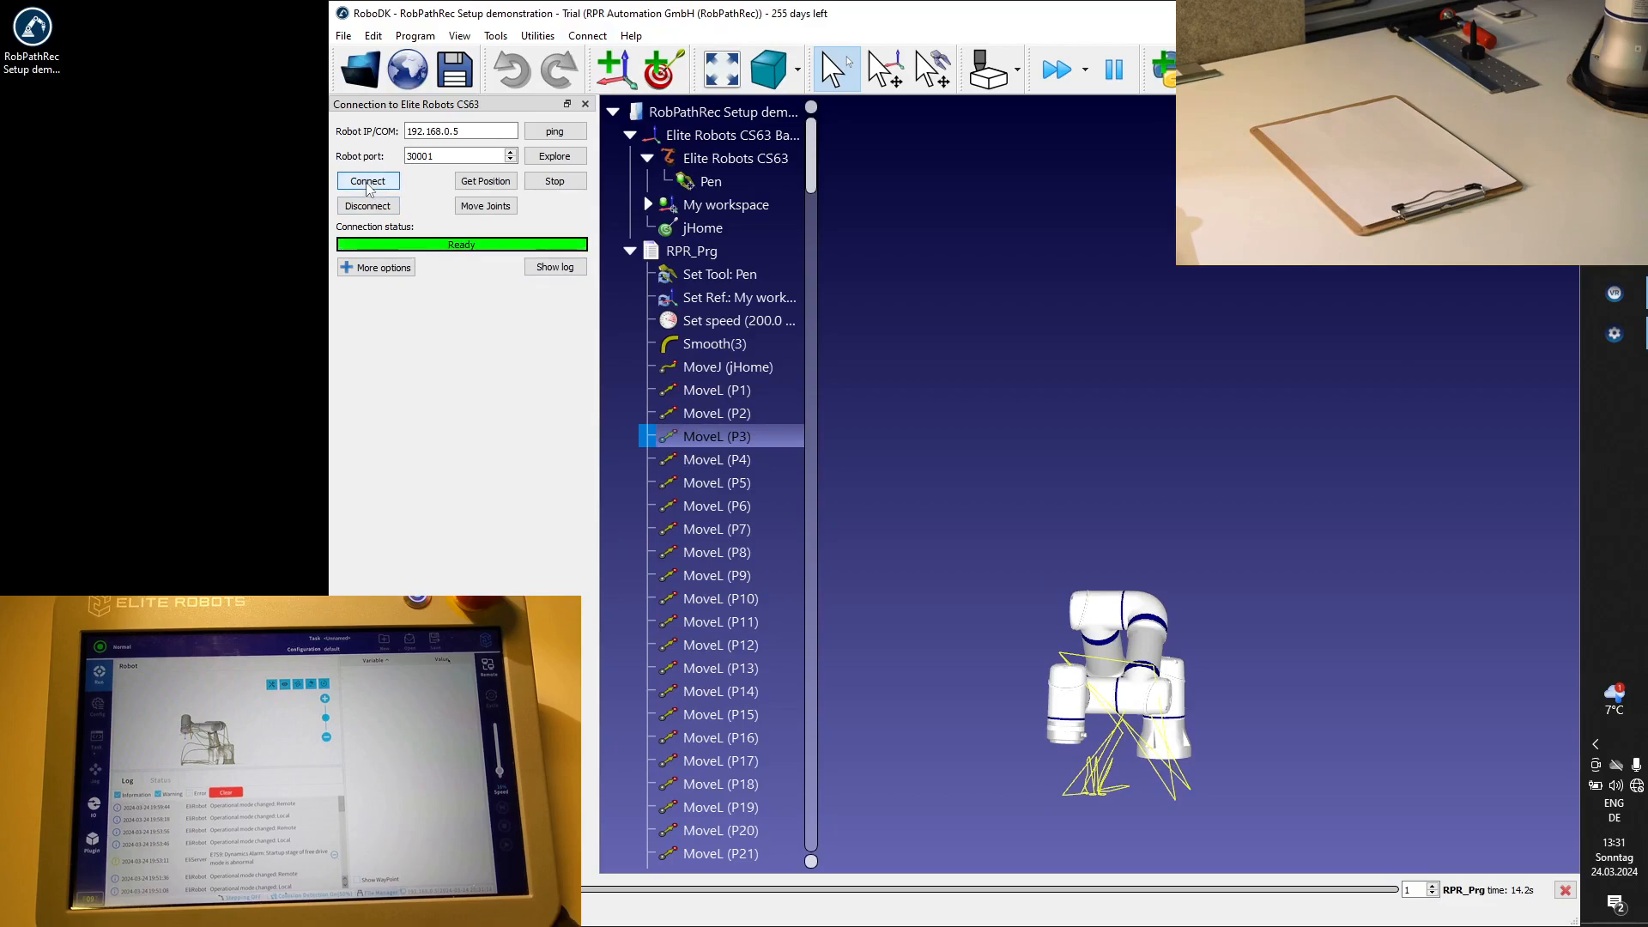
Move the real robot's joints to the simulated MoveL (P3) position, reconnecting the robot between attempts.
{"action": "left_click", "coordinate": [489, 206]}
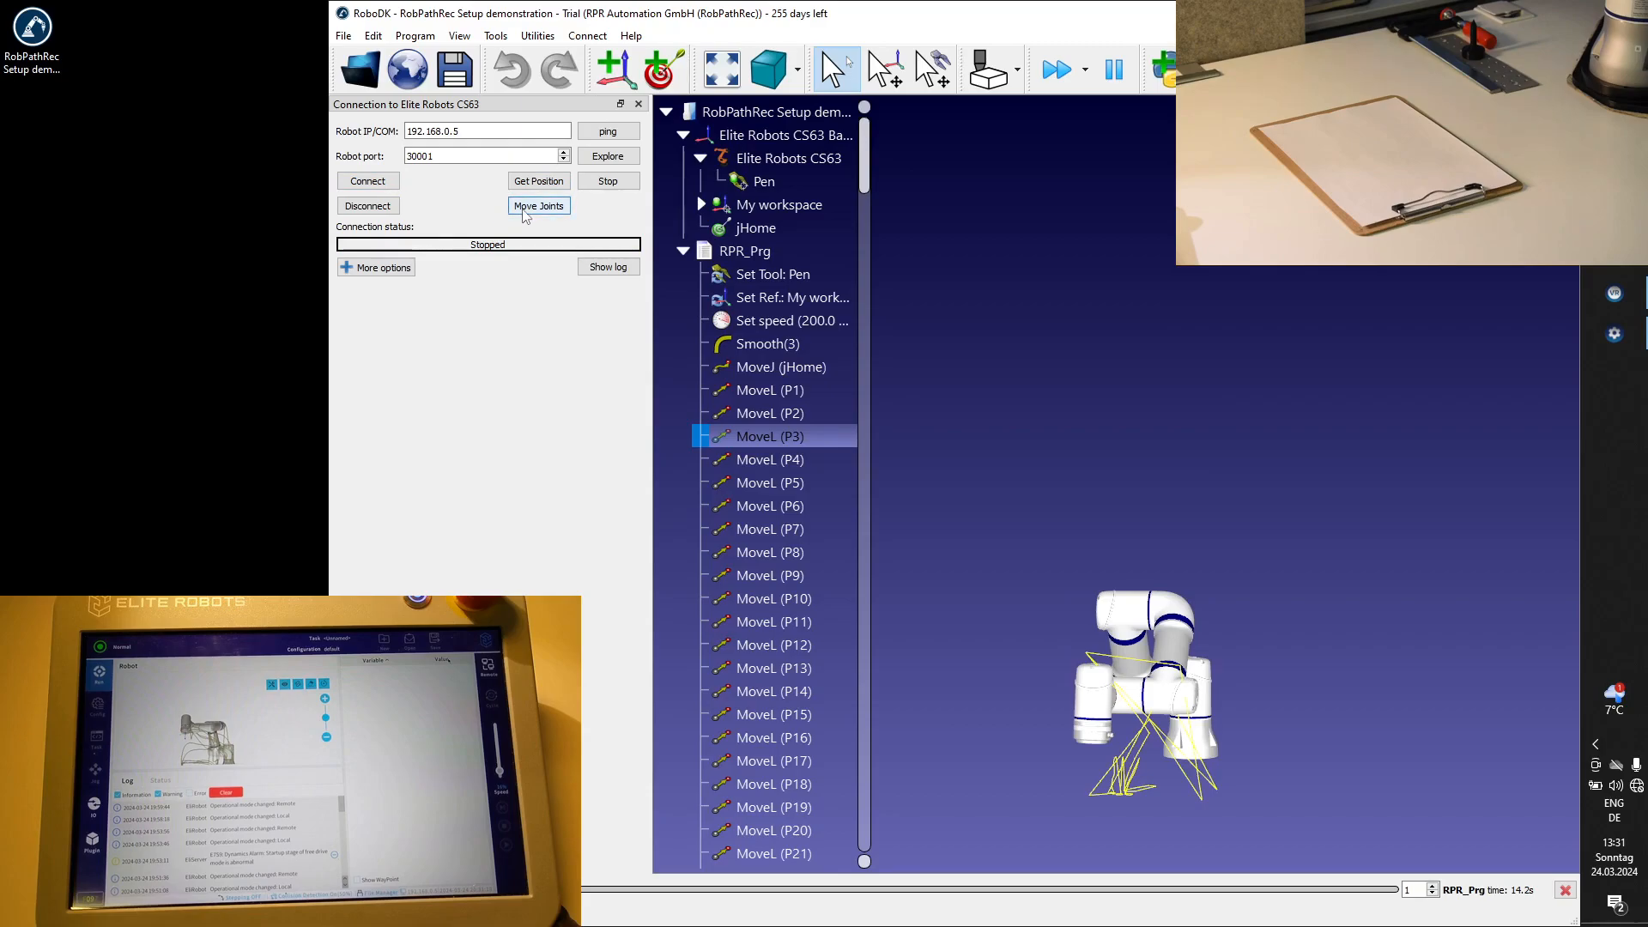
{"action": "left_click", "coordinate": [526, 211]}
{"action": "left_click", "coordinate": [378, 182]}
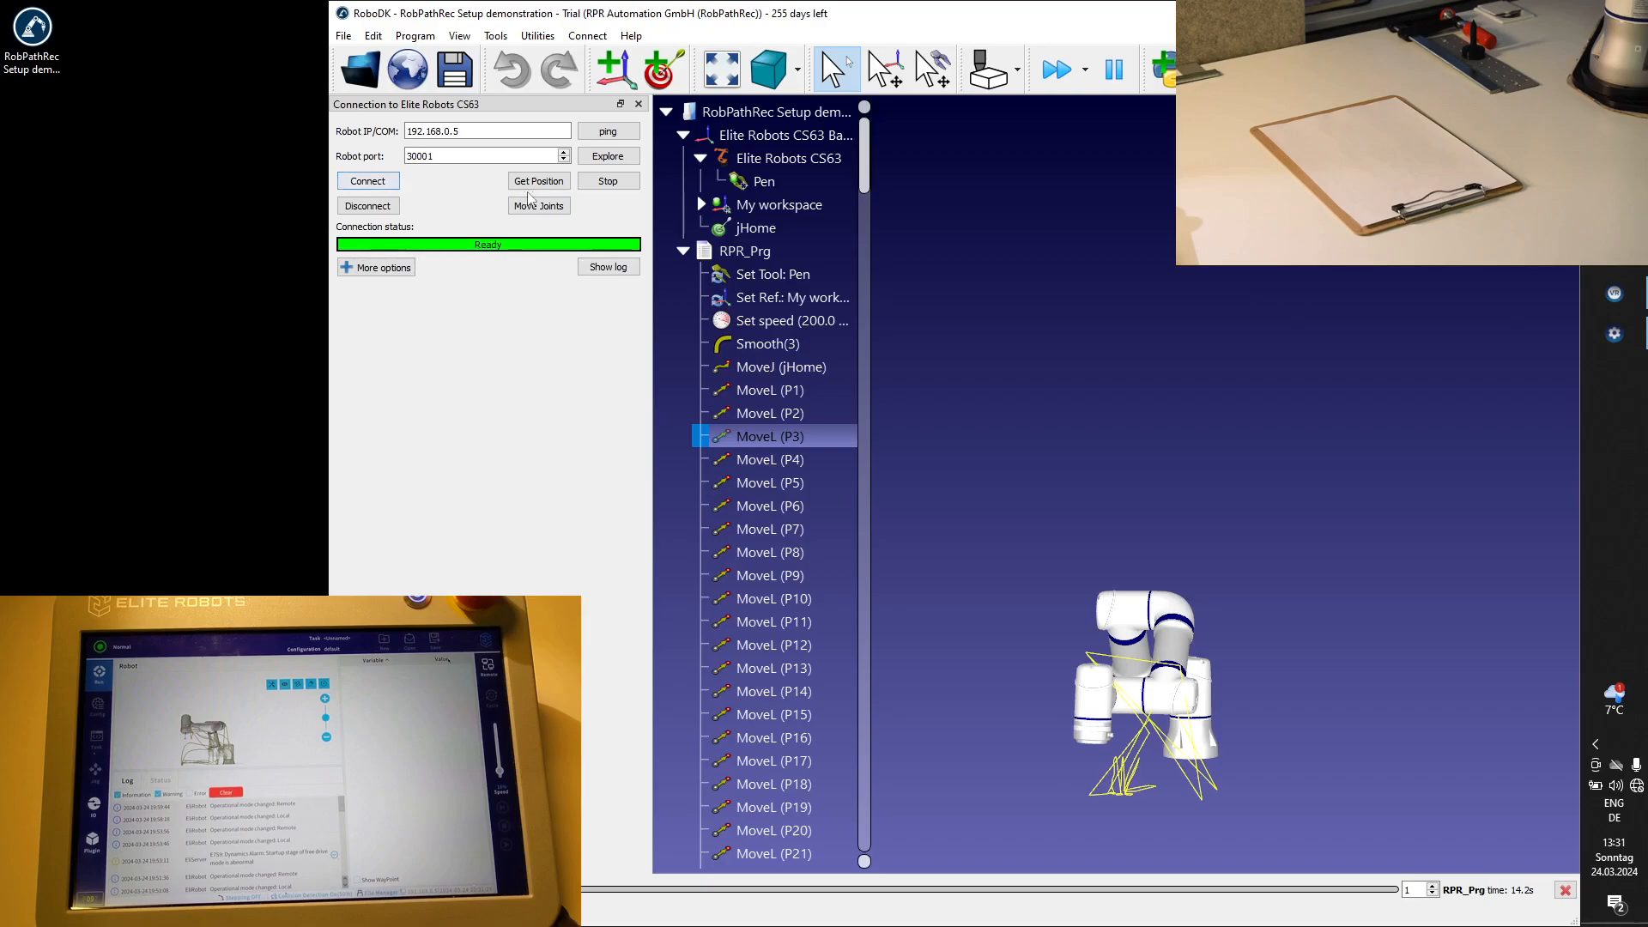
{"action": "left_click", "coordinate": [539, 209]}
{"action": "left_click", "coordinate": [539, 211]}
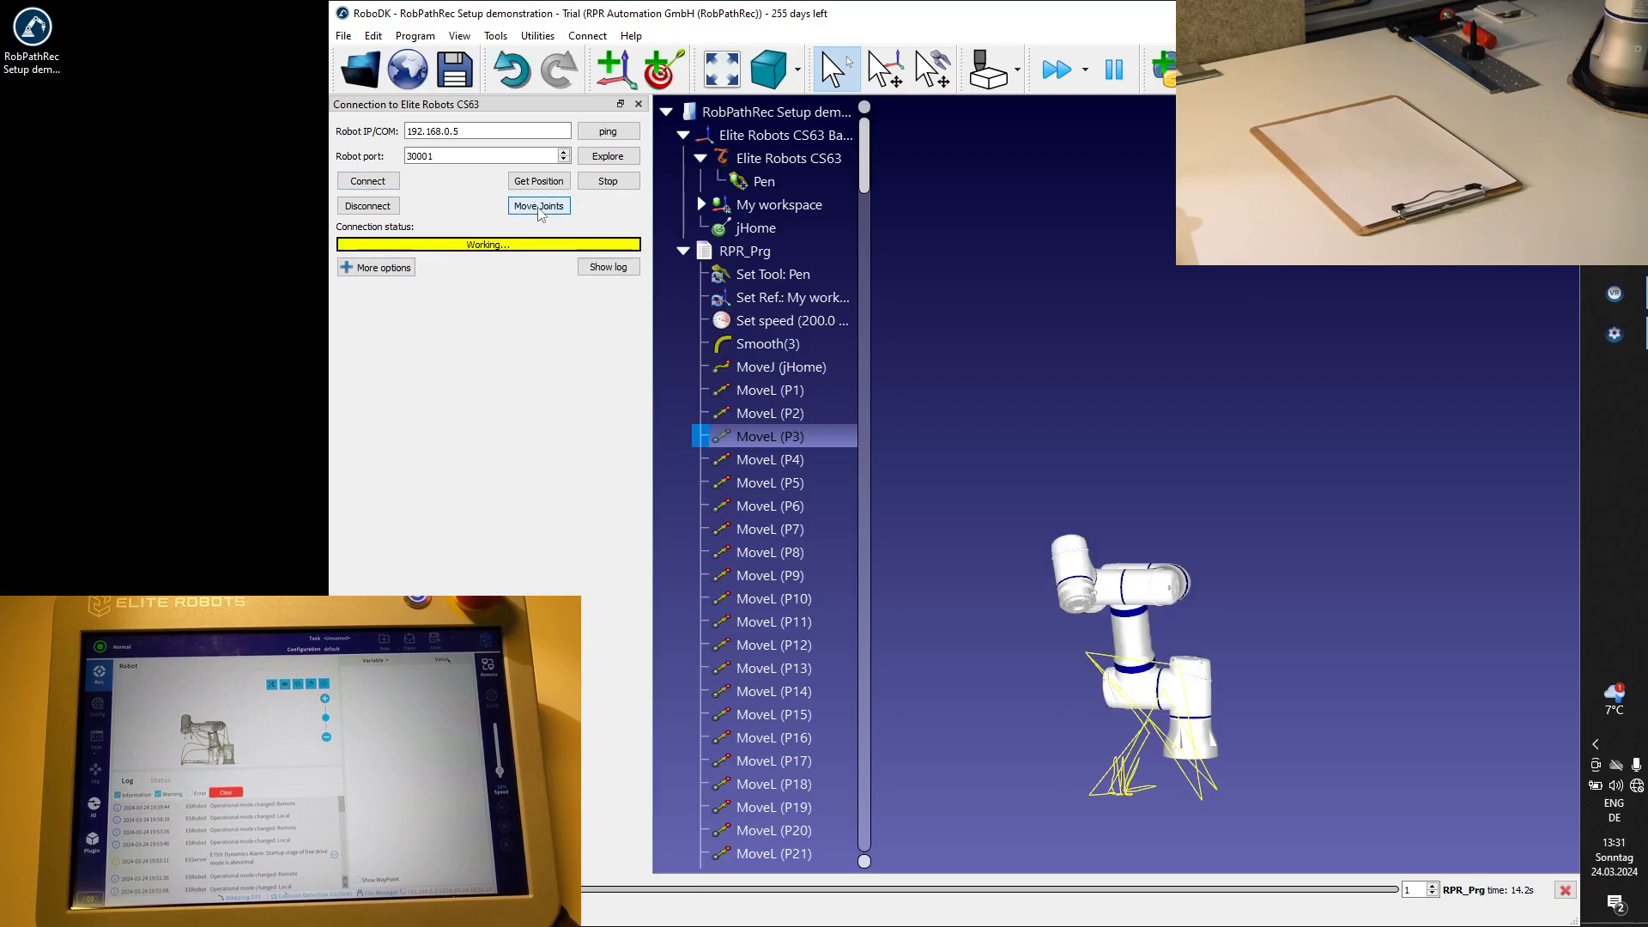
{"action": "left_click", "coordinate": [775, 438]}
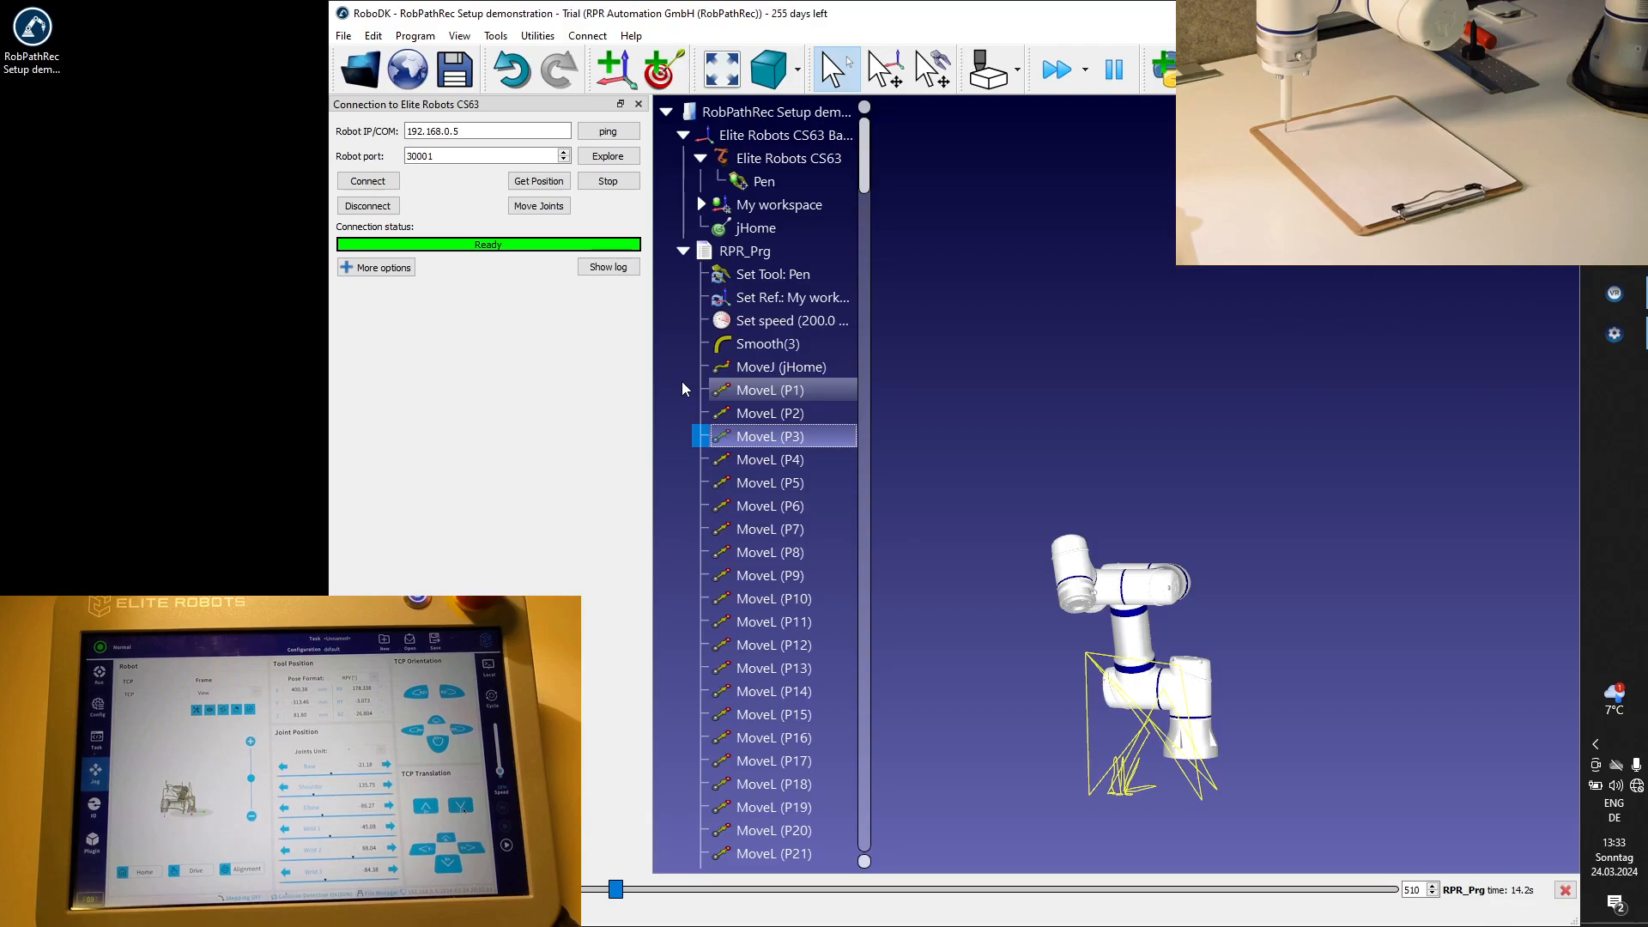
Apply a relative tool shift of Tz 3 mm to all MoveL instructions from P1 to P300 in RPR_Prg.
{"action": "left_click", "coordinate": [781, 394]}
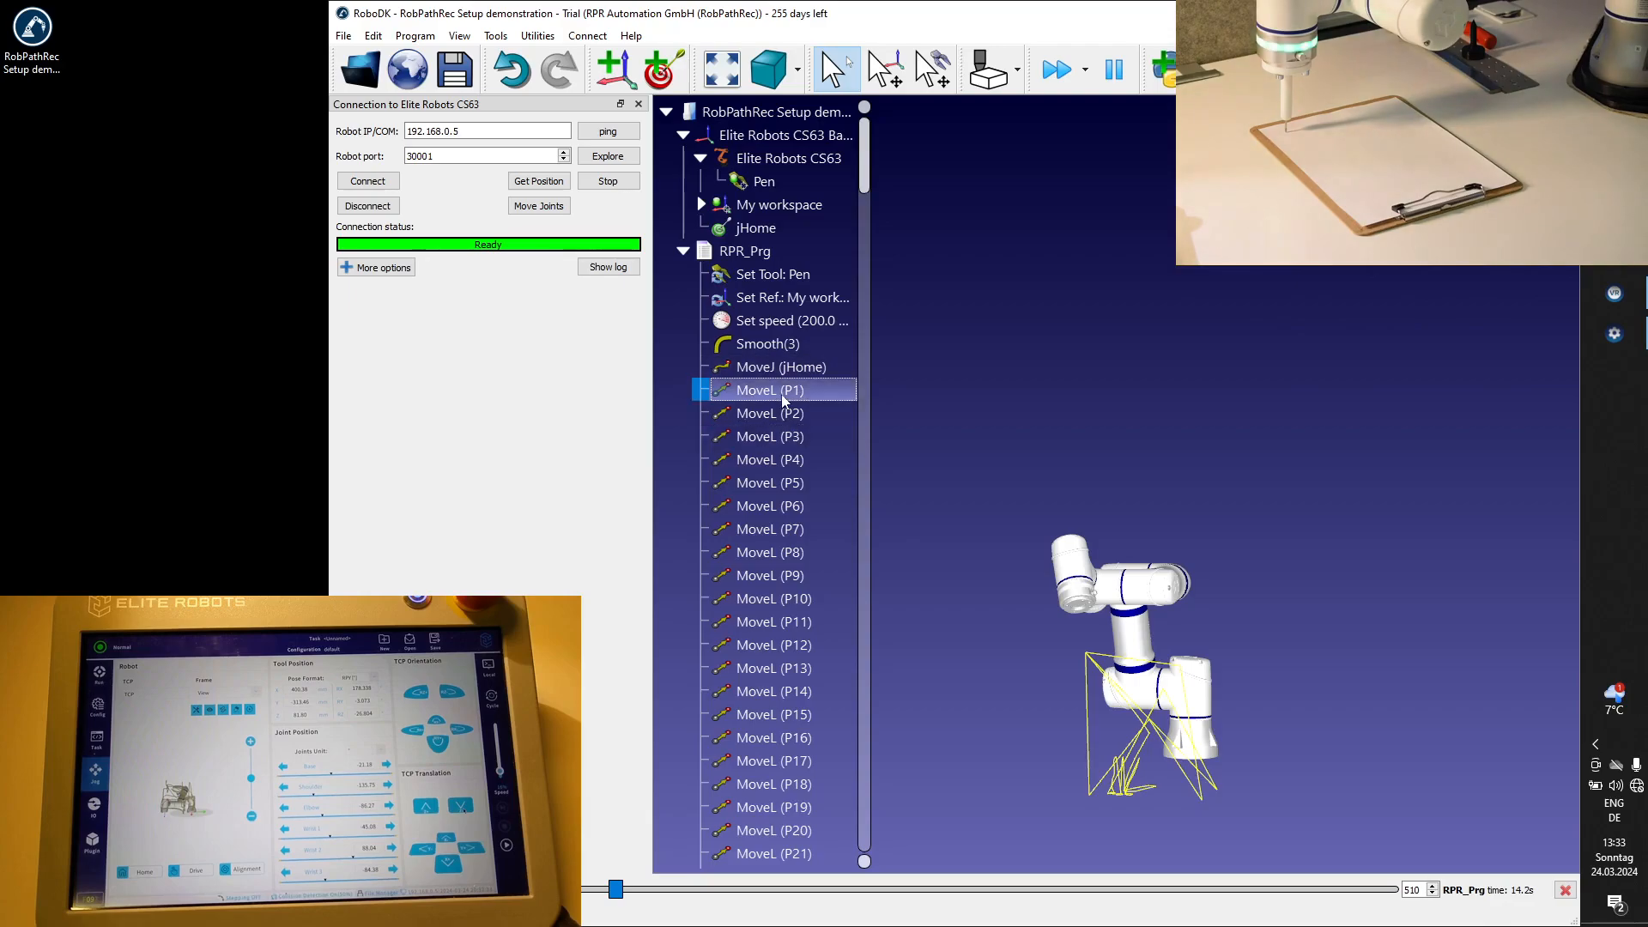
{"action": "scroll", "coordinate": [780, 394], "scroll_direction": "down", "scroll_amount": 10}
{"action": "scroll", "coordinate": [781, 394], "scroll_direction": "down", "scroll_amount": 20}
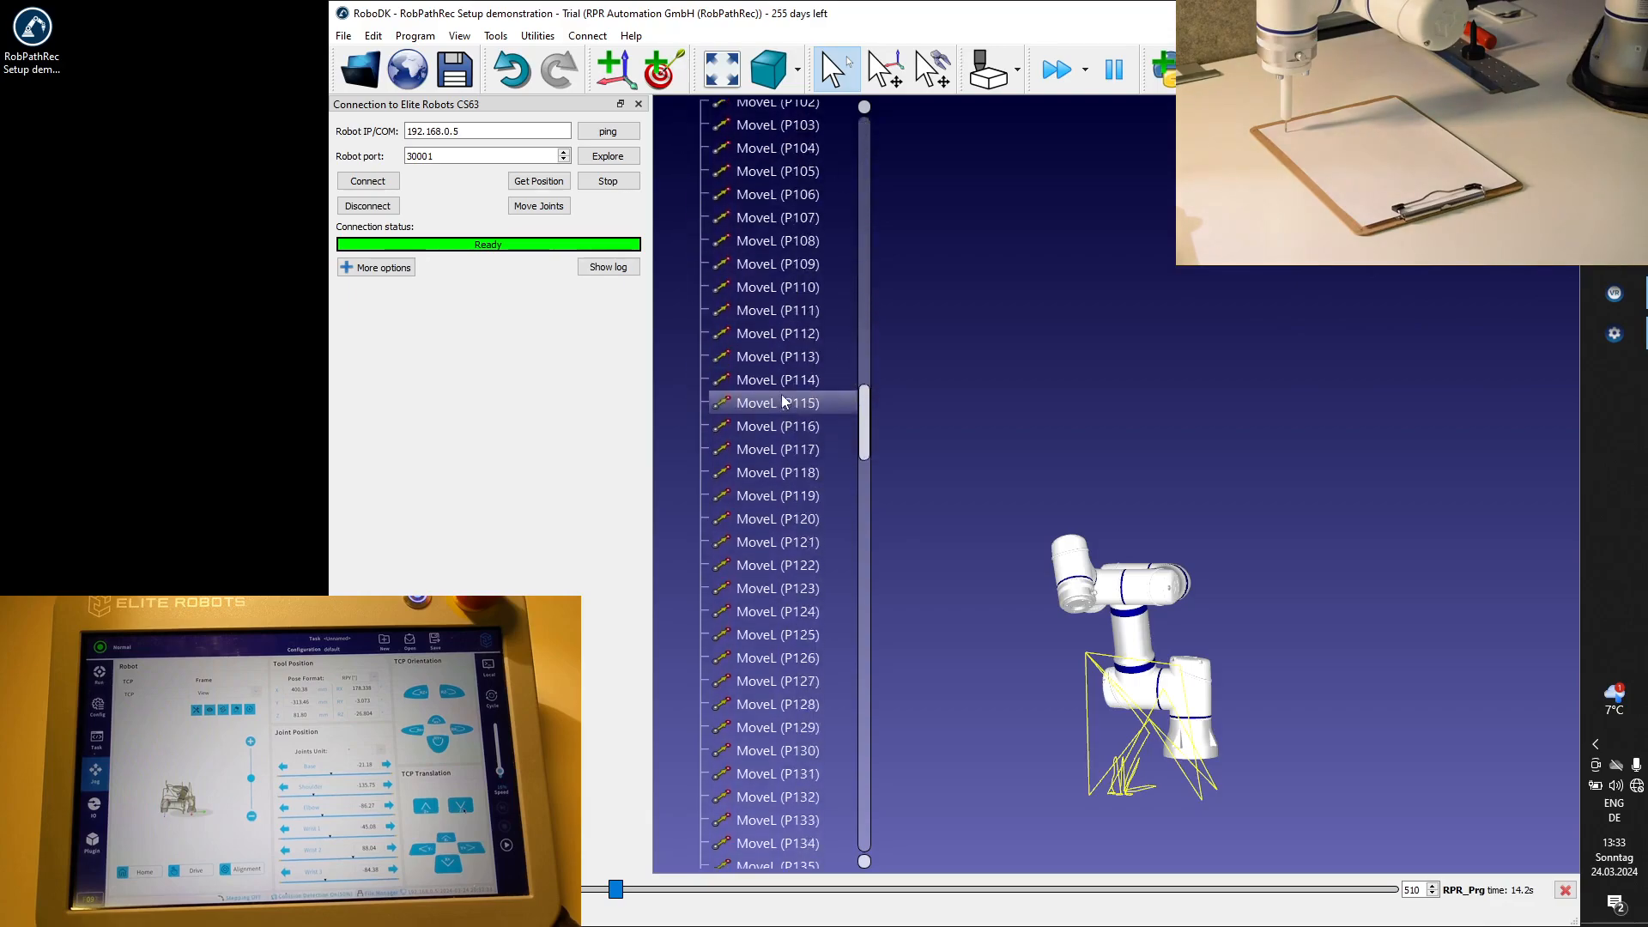
{"action": "scroll", "coordinate": [781, 398], "scroll_direction": "down", "scroll_amount": 20}
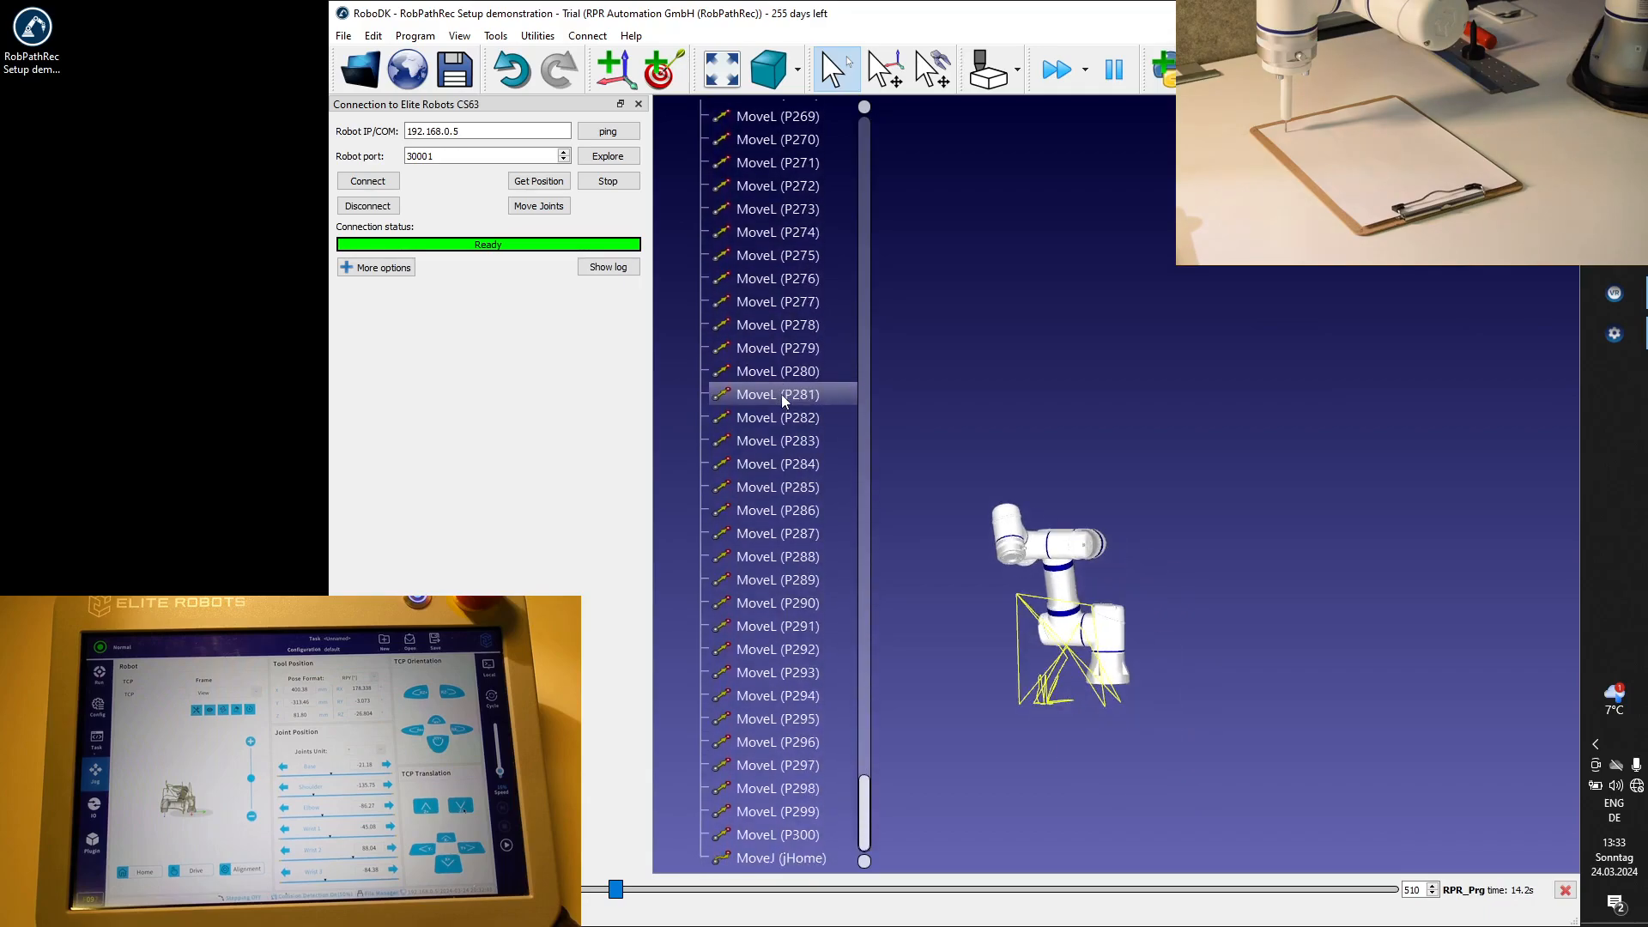
{"action": "left_click", "coordinate": [789, 836], "text": "shift"}
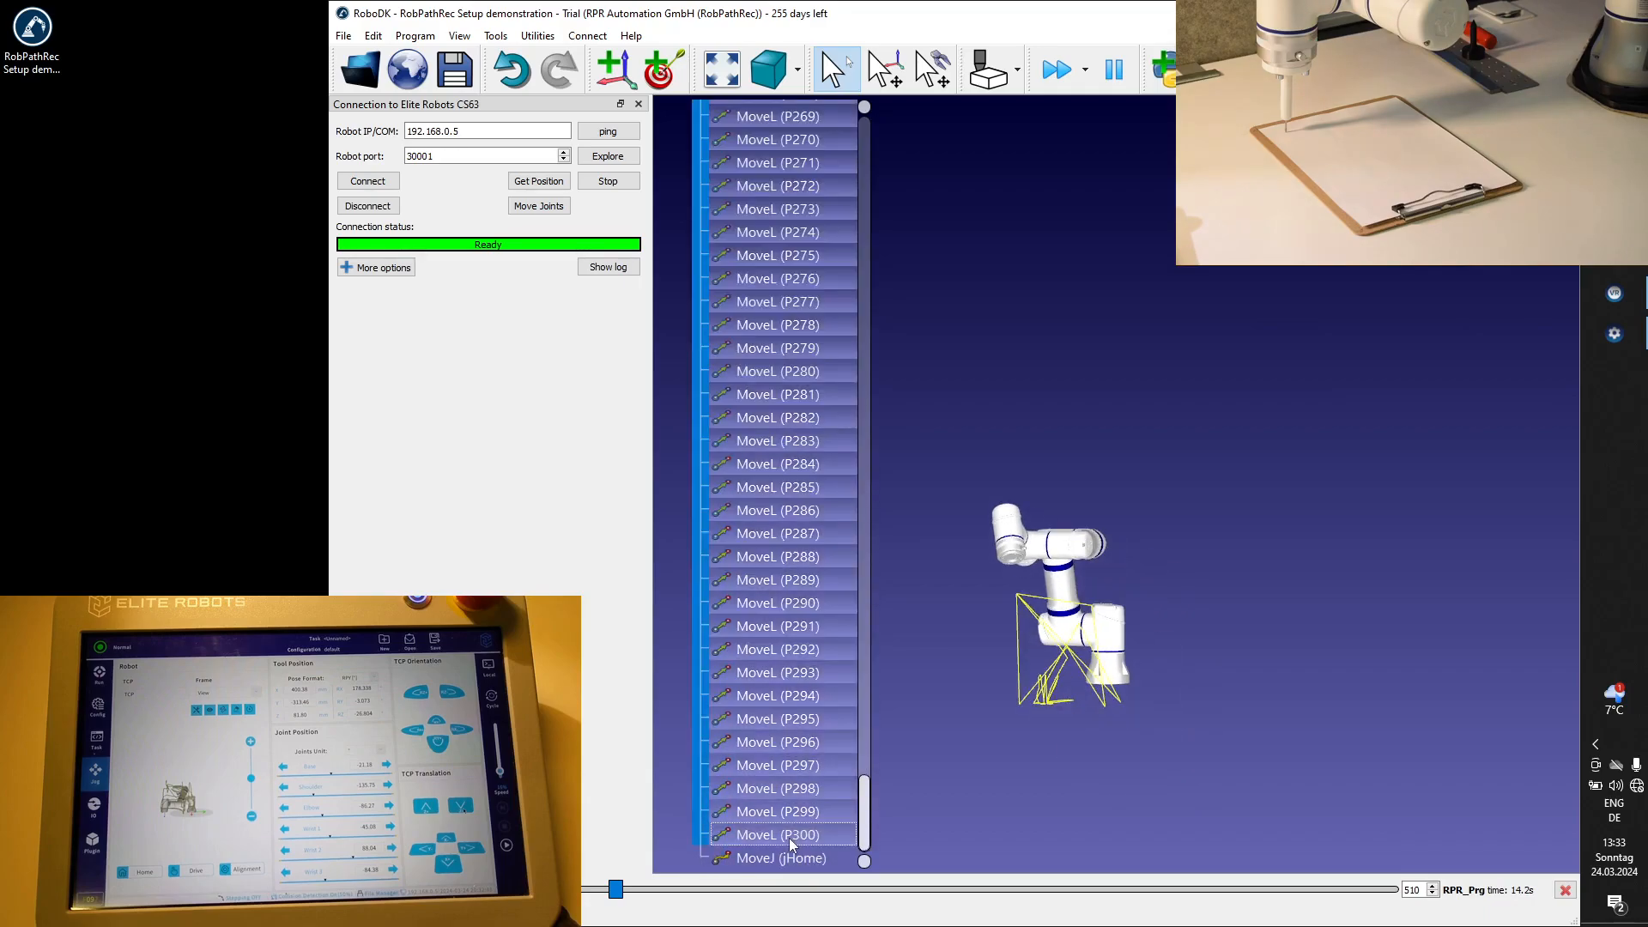
{"action": "right_click", "coordinate": [779, 555]}
{"action": "mouse_move", "coordinate": [848, 589]}
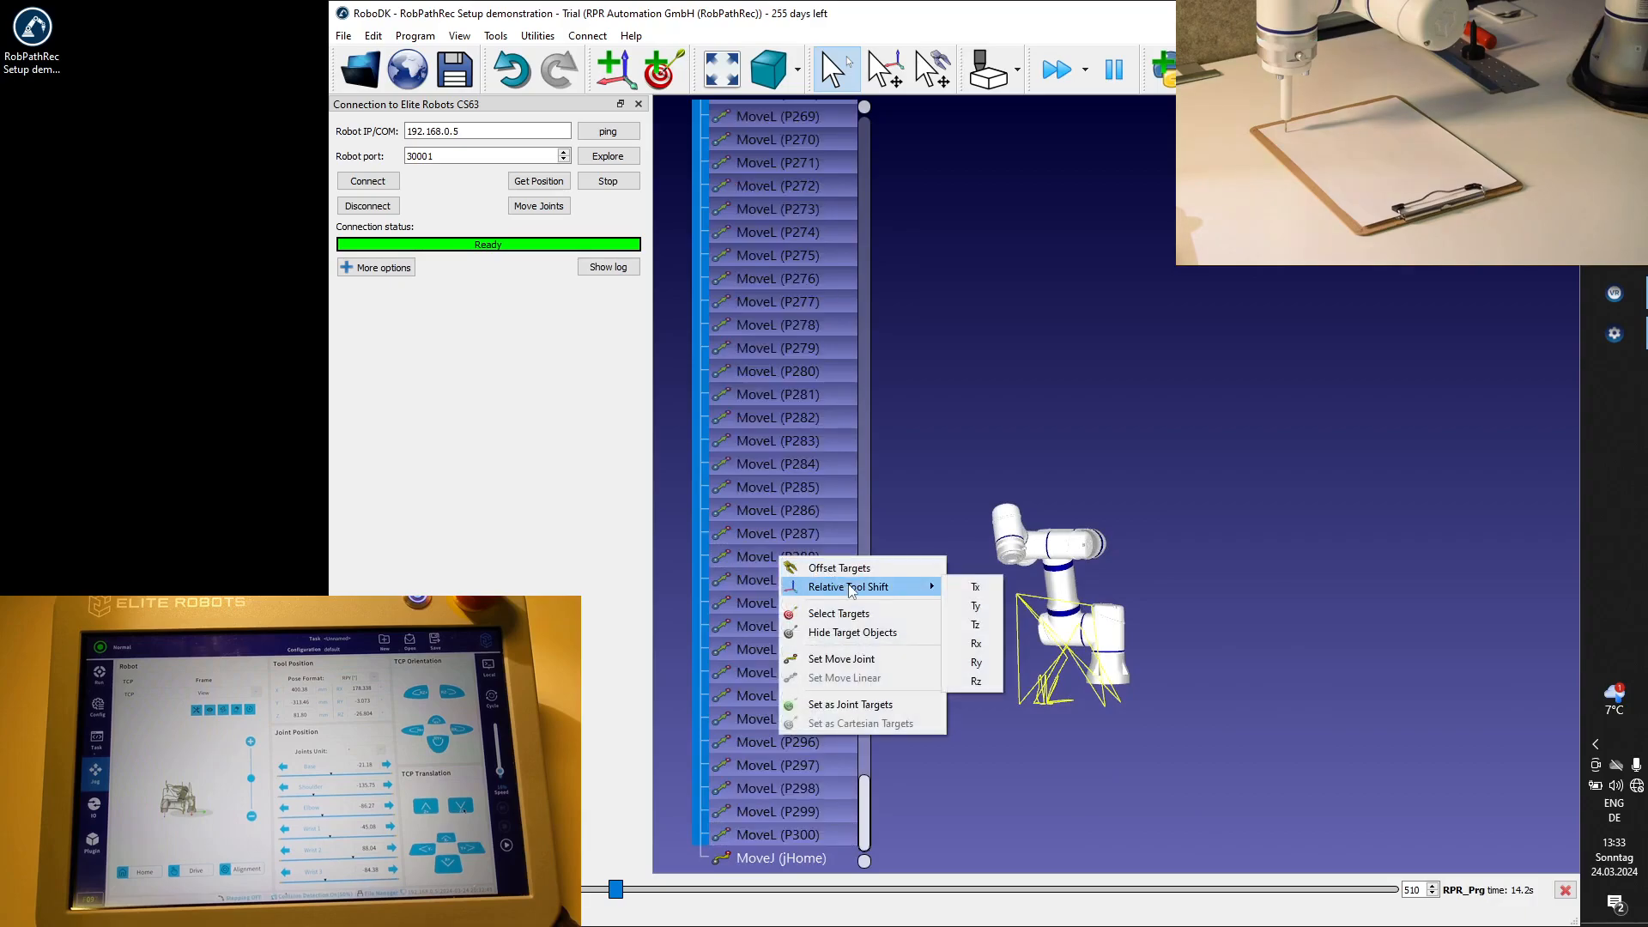
{"action": "left_click", "coordinate": [976, 625]}
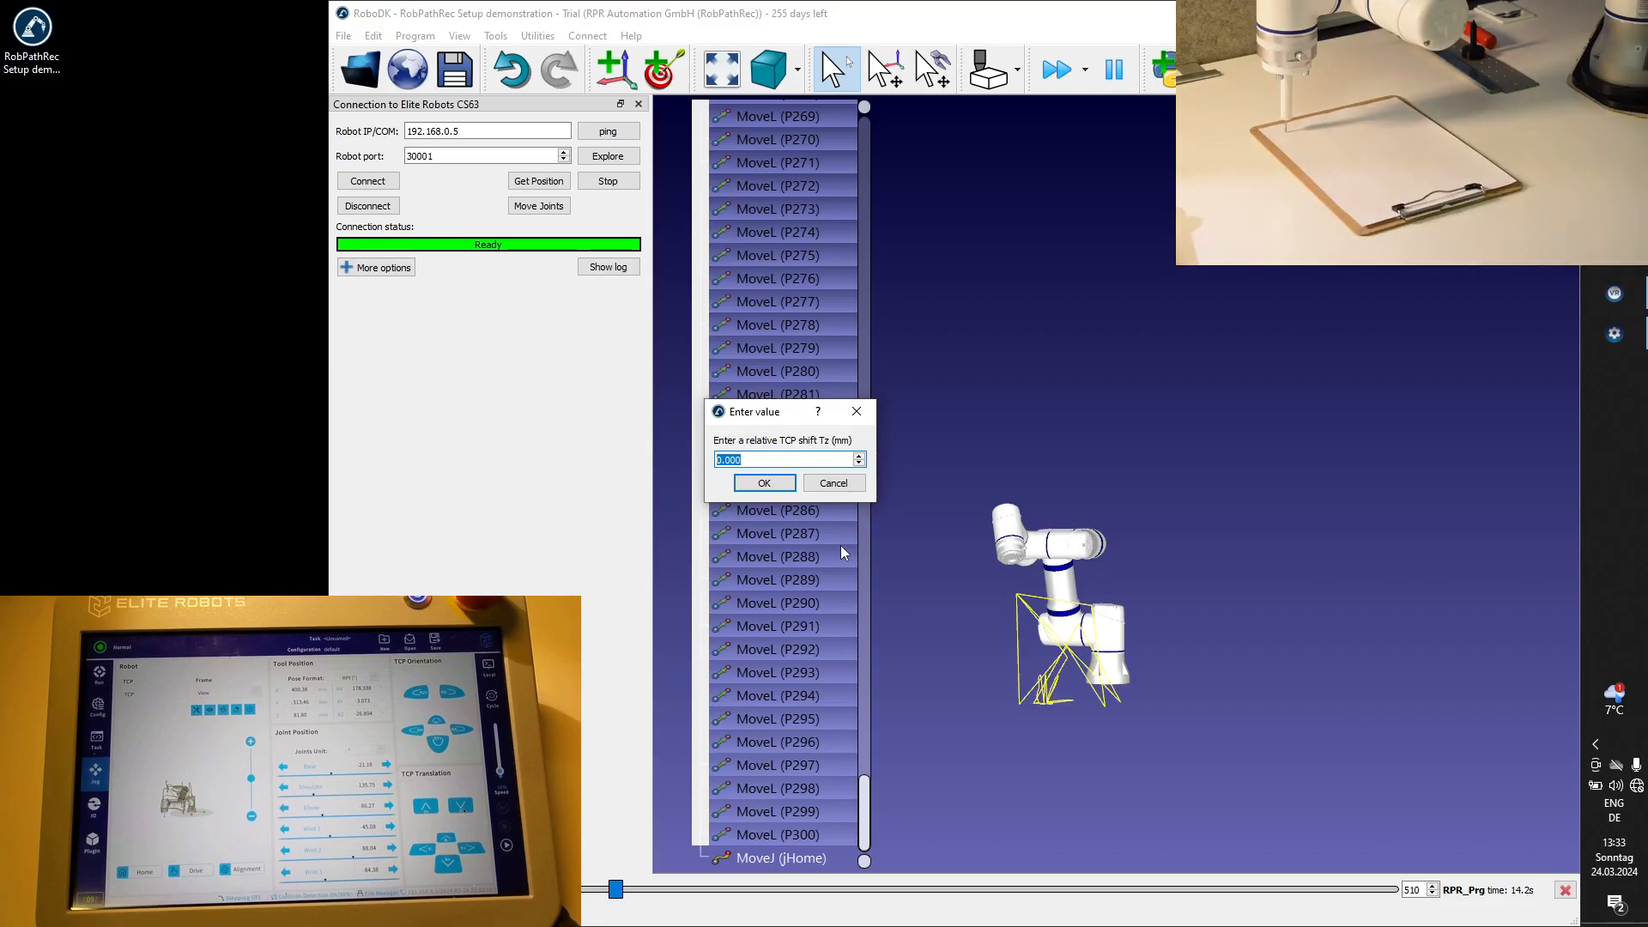
{"action": "type", "text": "3"}
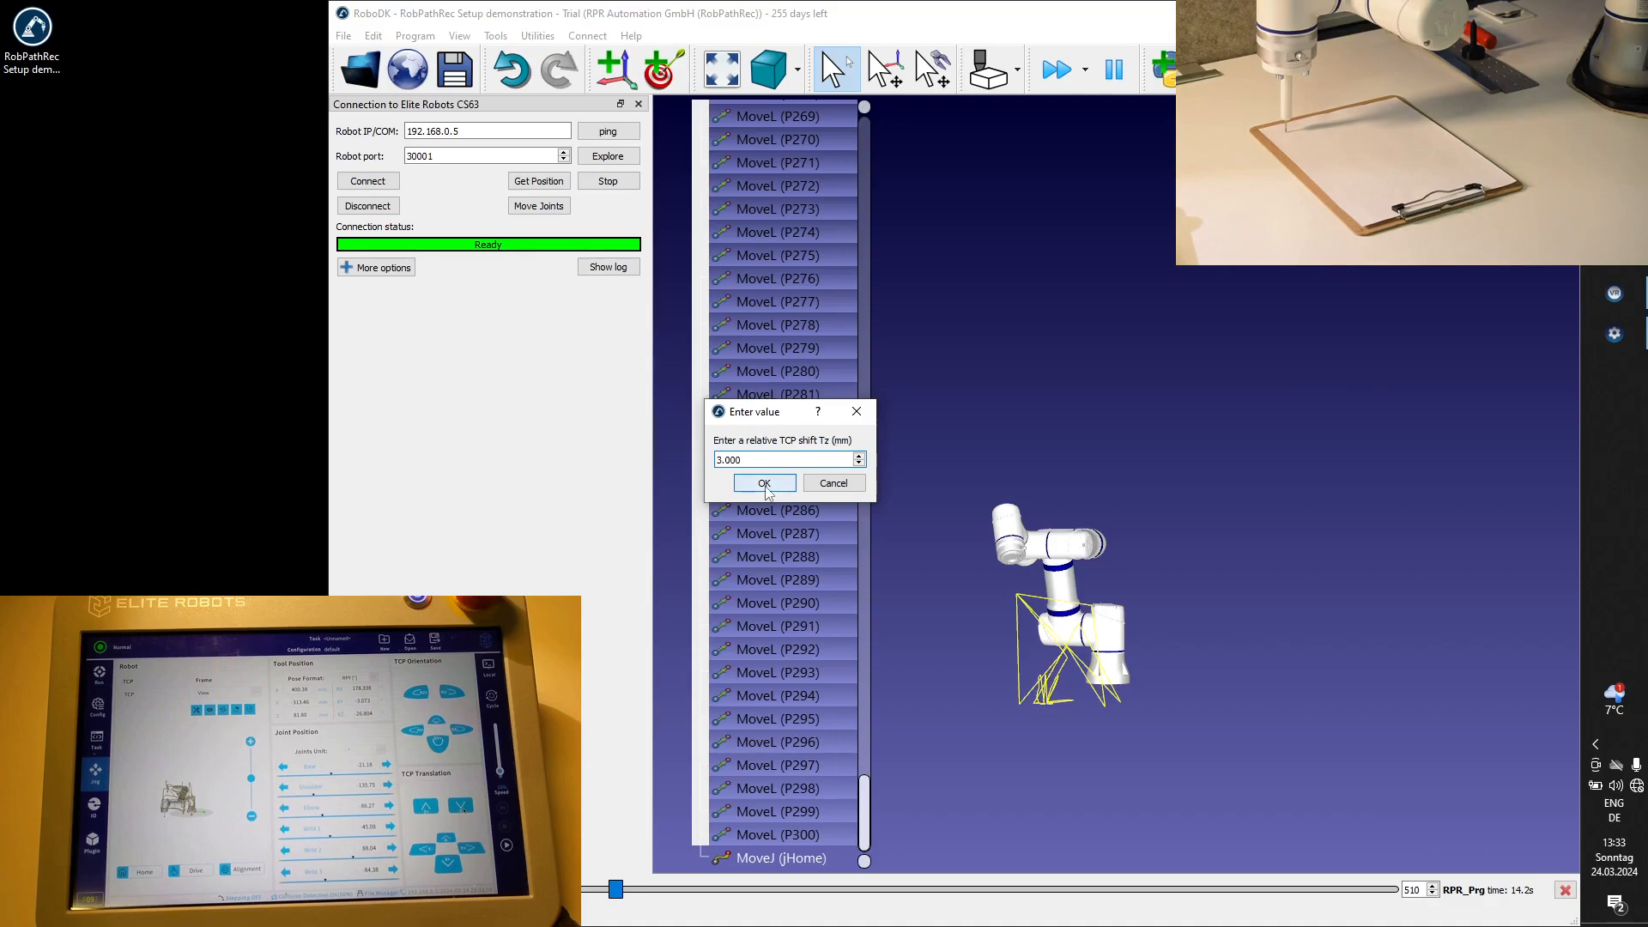
{"action": "left_click", "coordinate": [764, 483]}
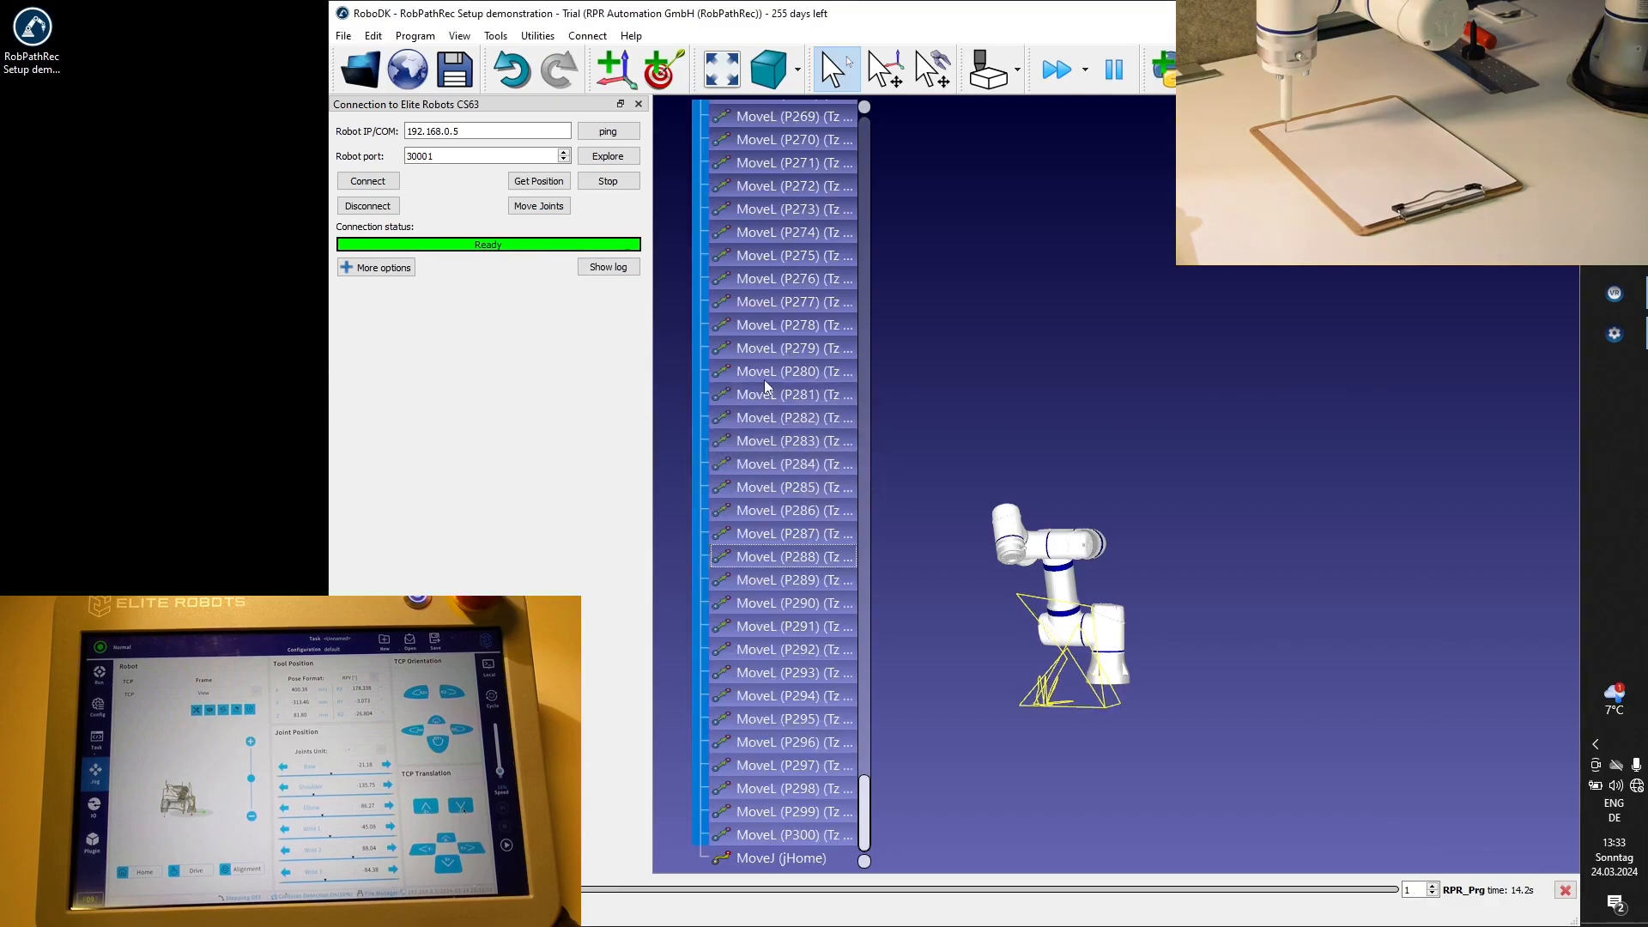
Execute the shifted MoveL (P3) in the simulation and send its joint position to the real robot.
{"action": "scroll", "coordinate": [767, 390], "scroll_direction": "up", "scroll_amount": 20}
{"action": "scroll", "coordinate": [765, 384], "scroll_direction": "up", "scroll_amount": 20}
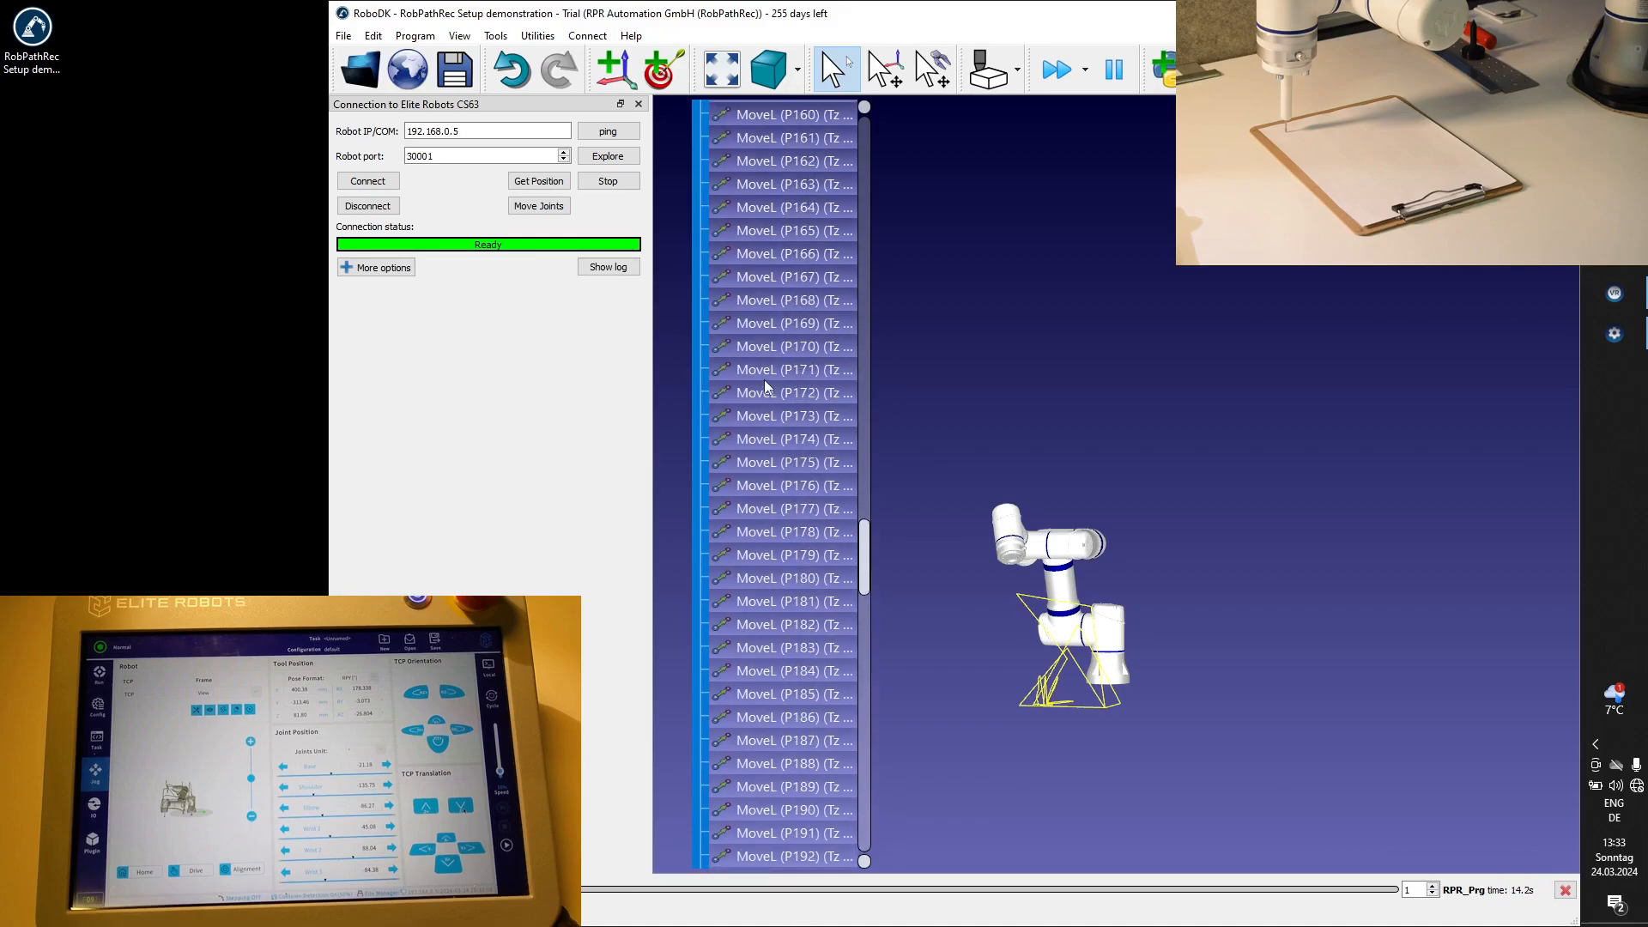
{"action": "scroll", "coordinate": [765, 386], "scroll_direction": "up", "scroll_amount": 12}
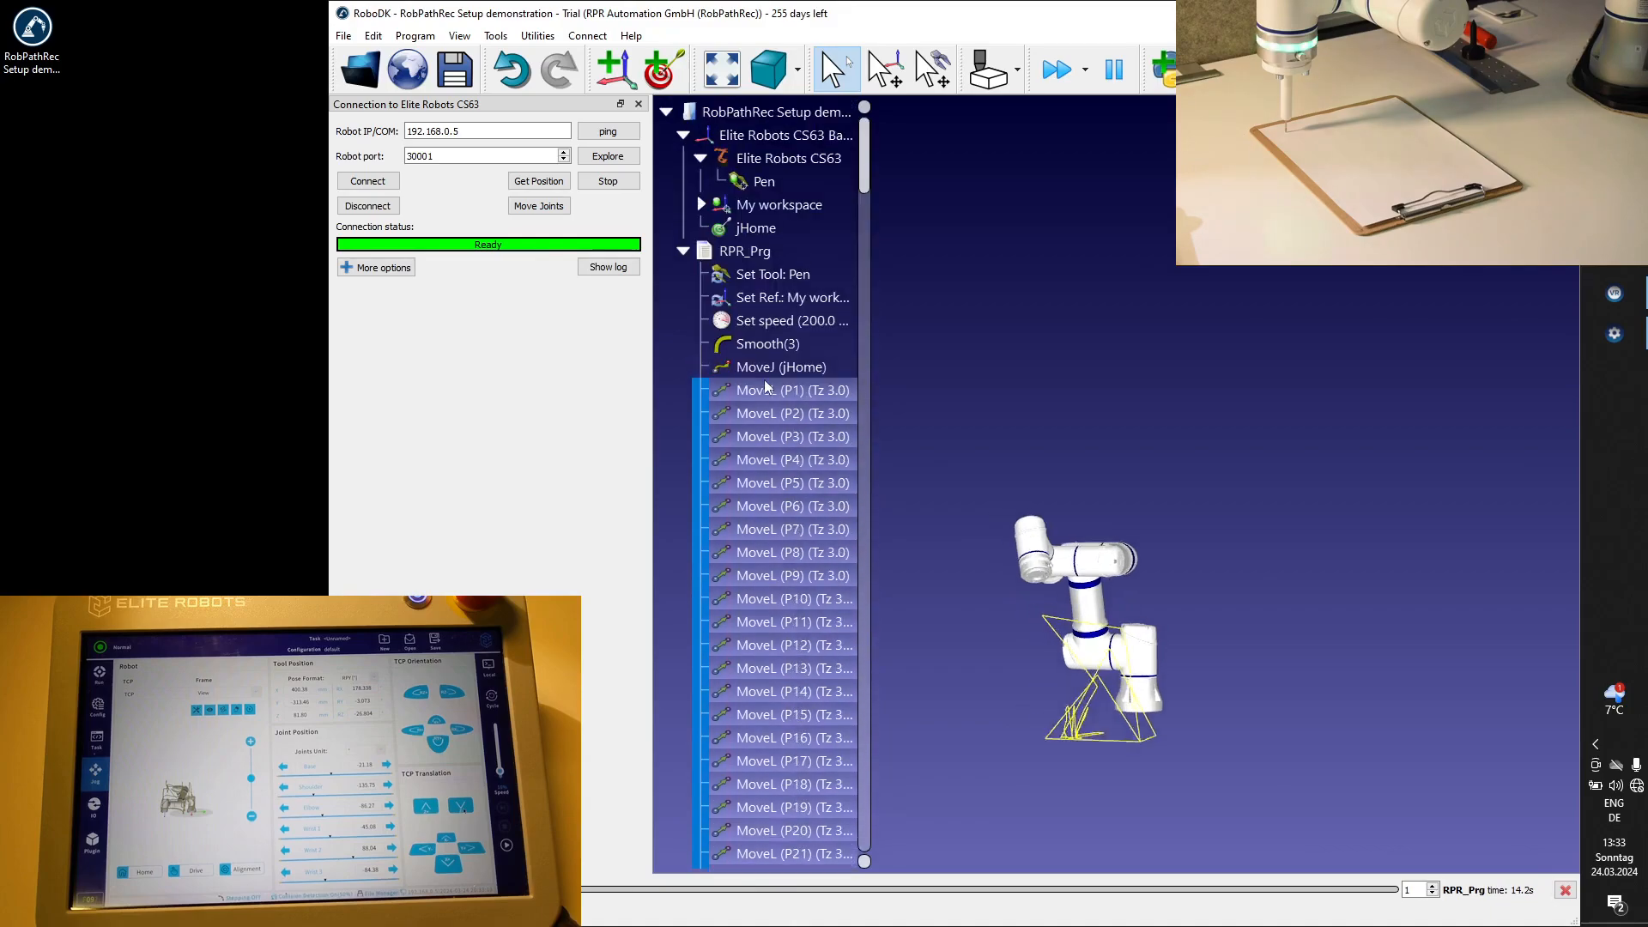
{"action": "left_click", "coordinate": [775, 445]}
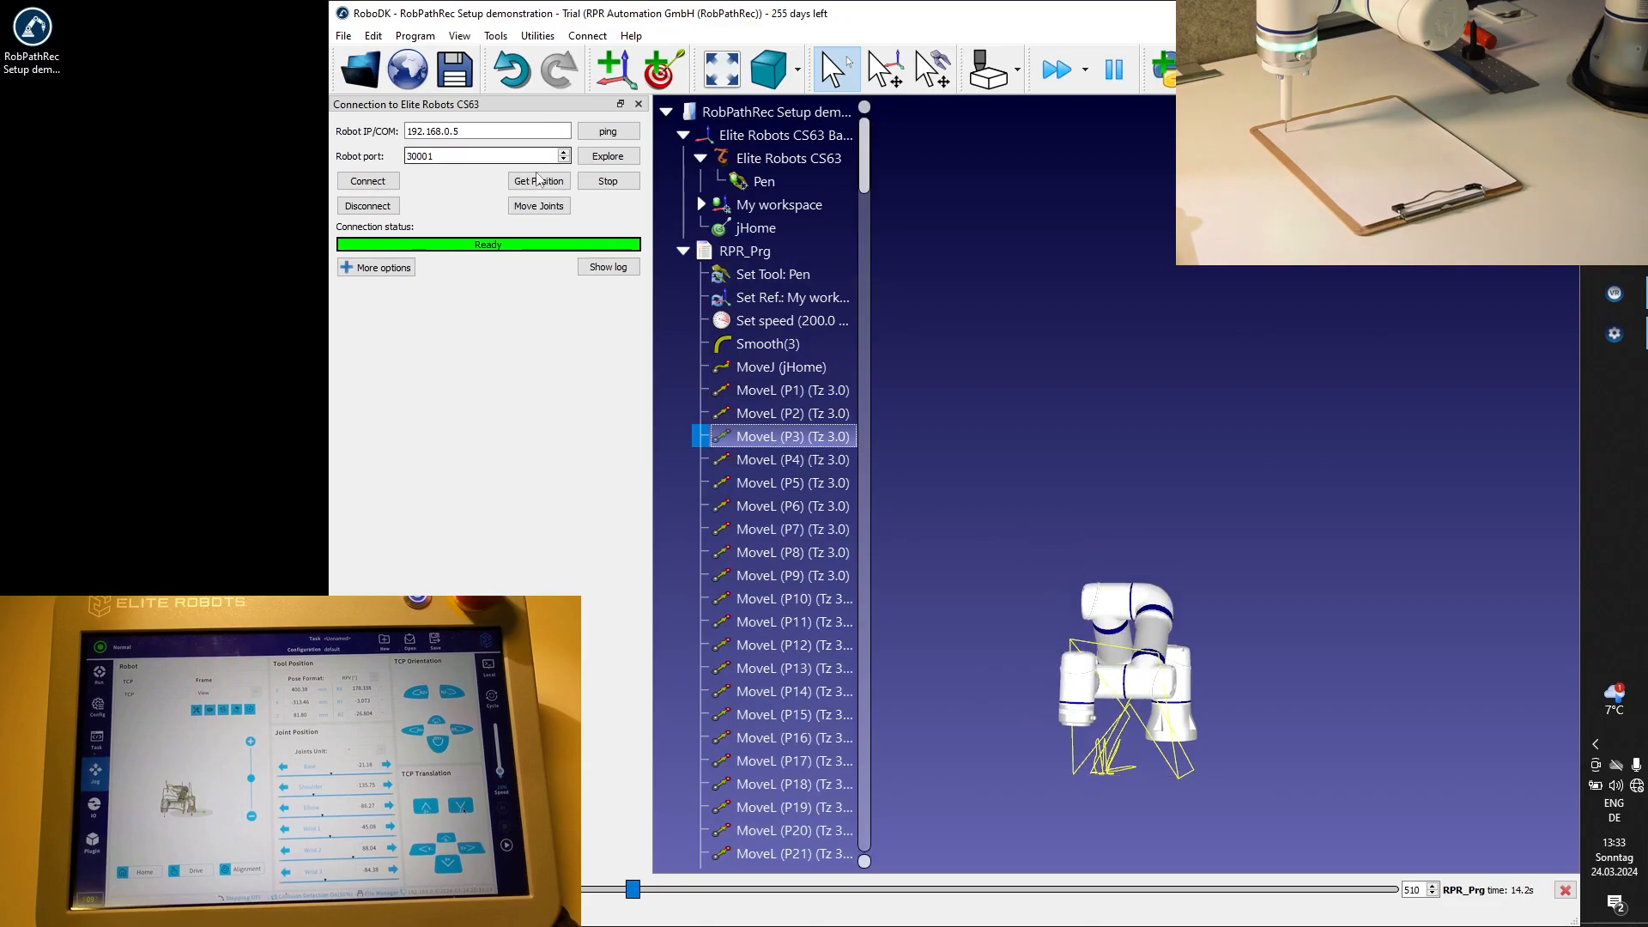
{"action": "left_click", "coordinate": [540, 206]}
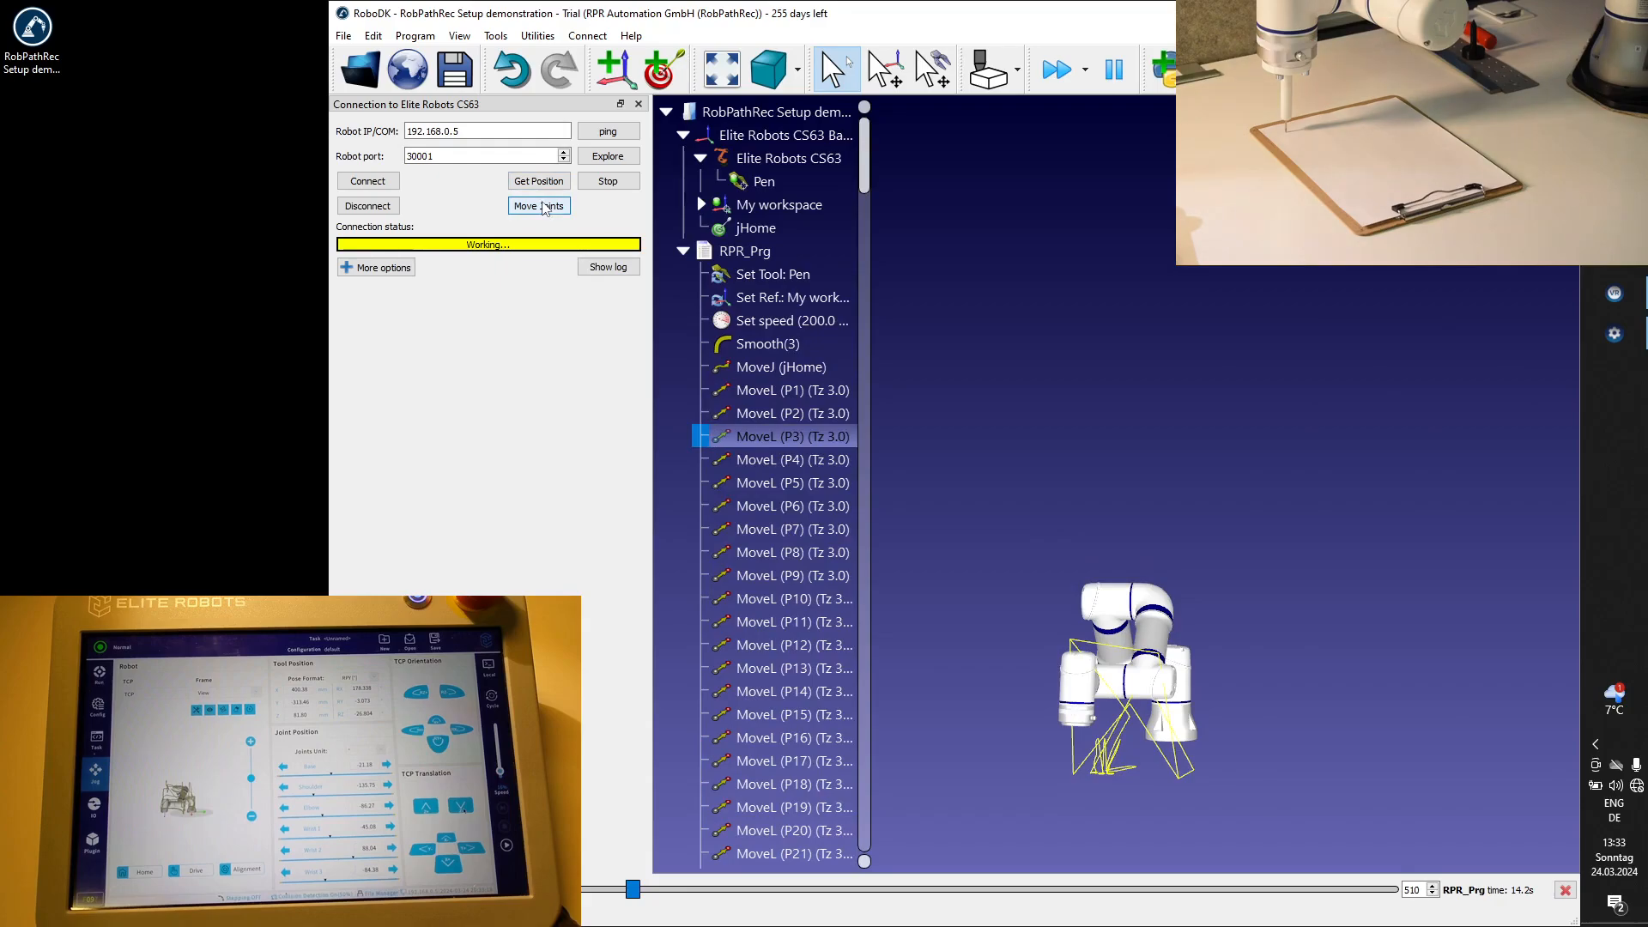
Execute MoveL (P1) in the simulation and try to move the real robot's joints there, reconnecting the robot between attempts.
{"action": "left_click", "coordinate": [779, 389]}
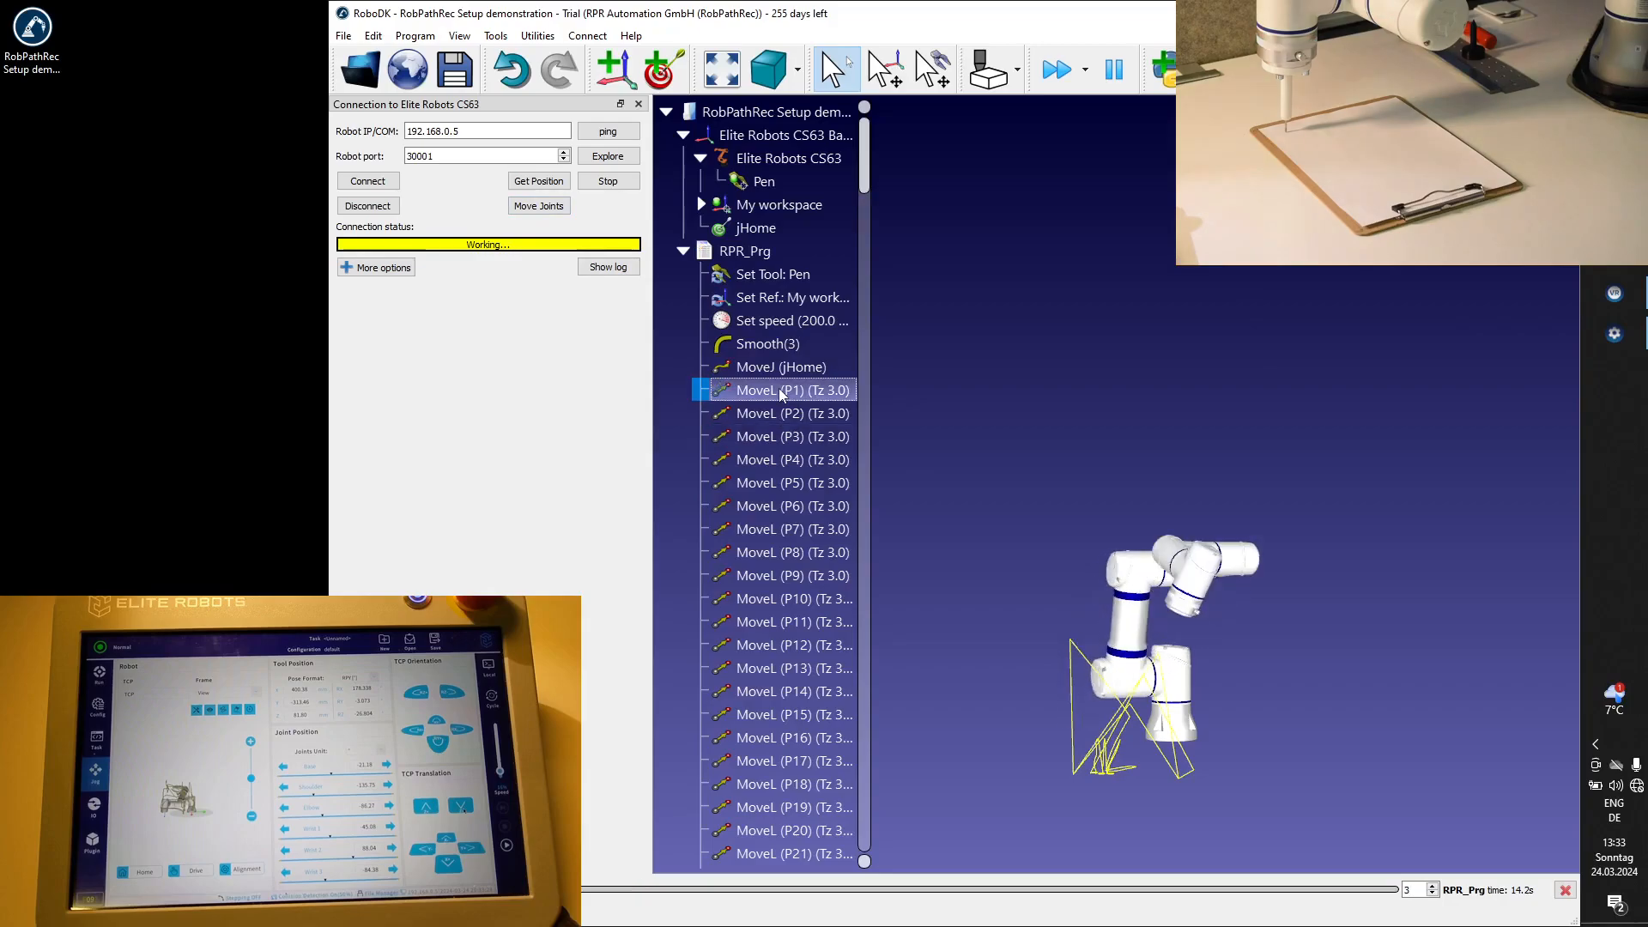
{"action": "left_click", "coordinate": [544, 207]}
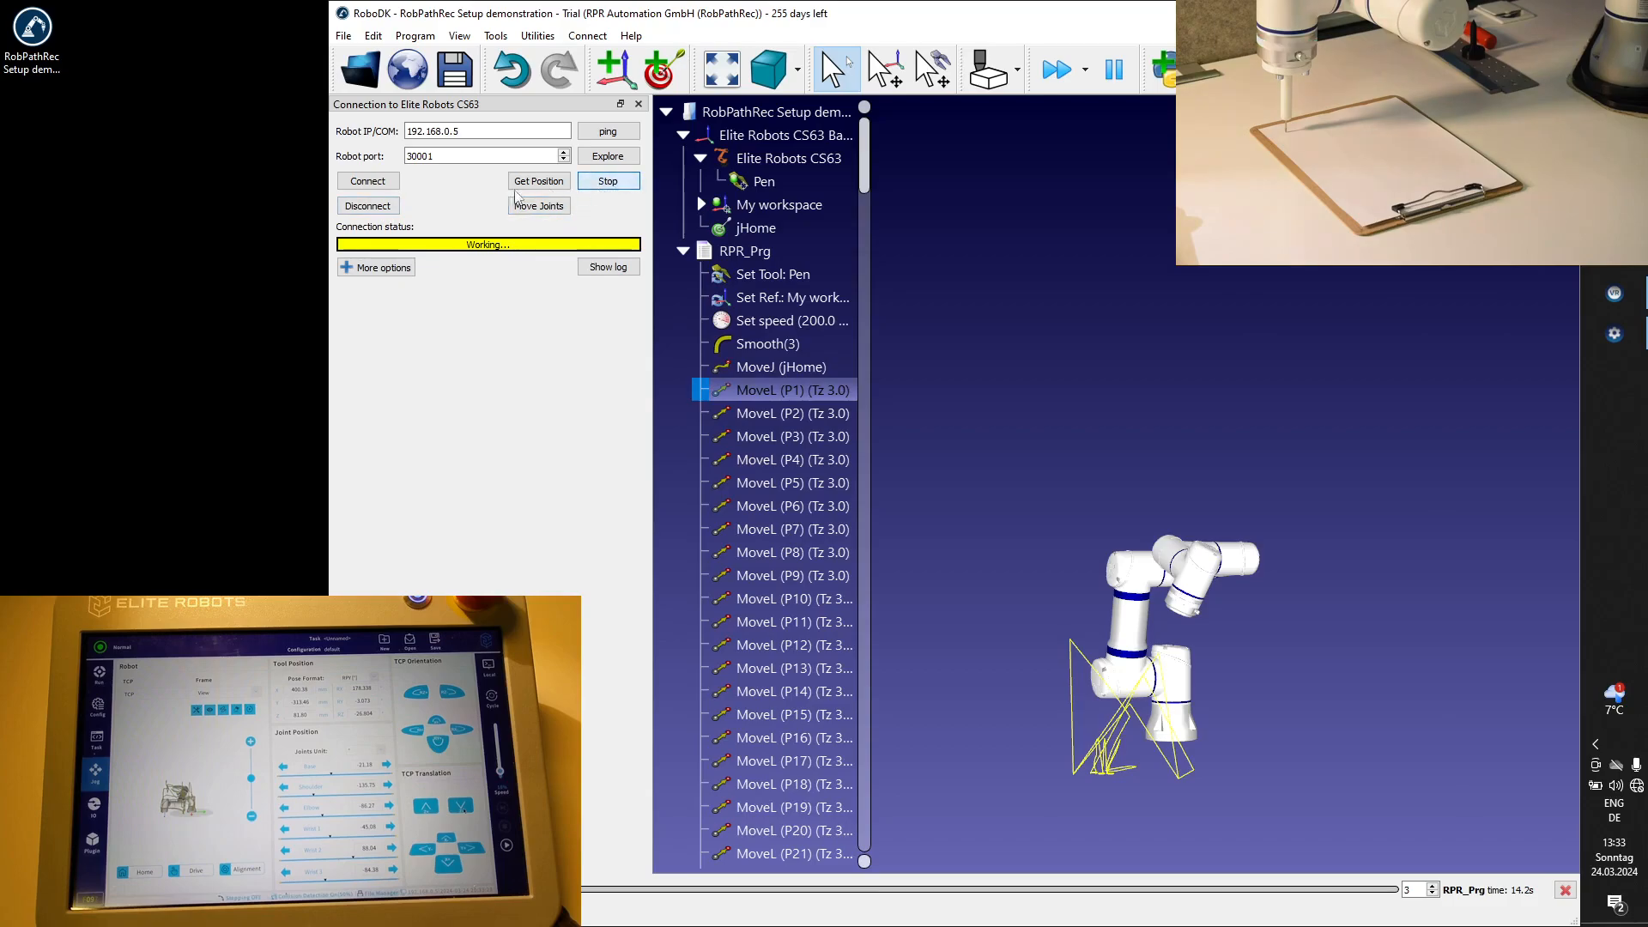
{"action": "left_click", "coordinate": [376, 207]}
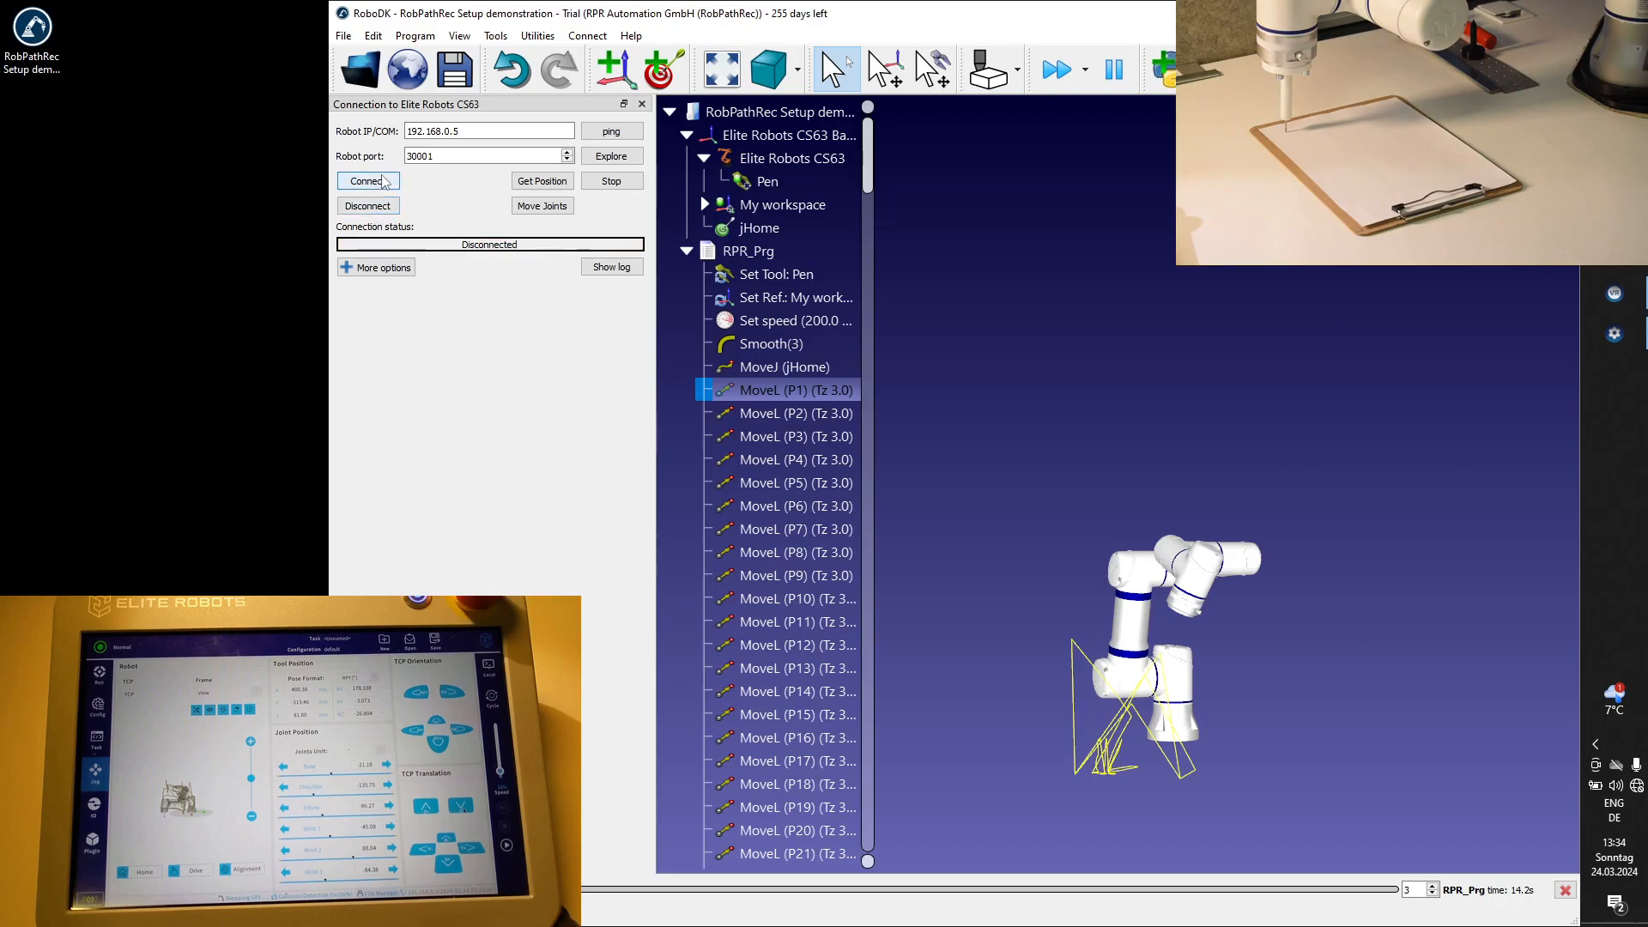
{"action": "left_click", "coordinate": [382, 184]}
{"action": "left_click", "coordinate": [377, 183]}
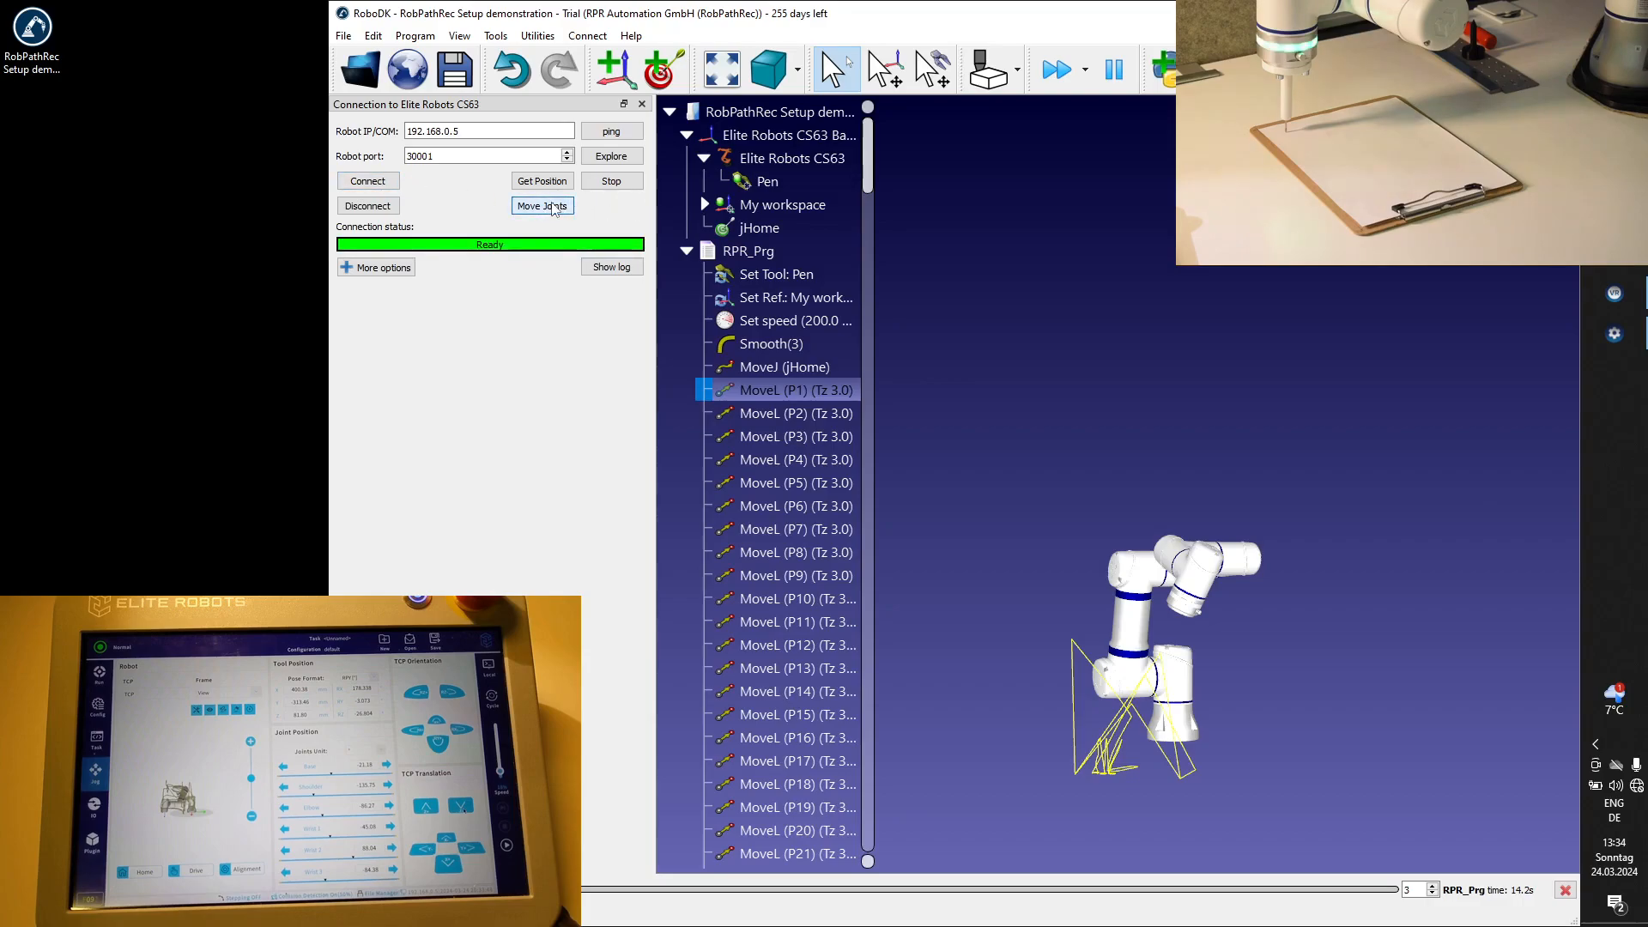
{"action": "left_click", "coordinate": [554, 208]}
Reconnect the robot, execute MoveL (P1) once more and retry moving the real joints to that position.
{"action": "left_click", "coordinate": [772, 393]}
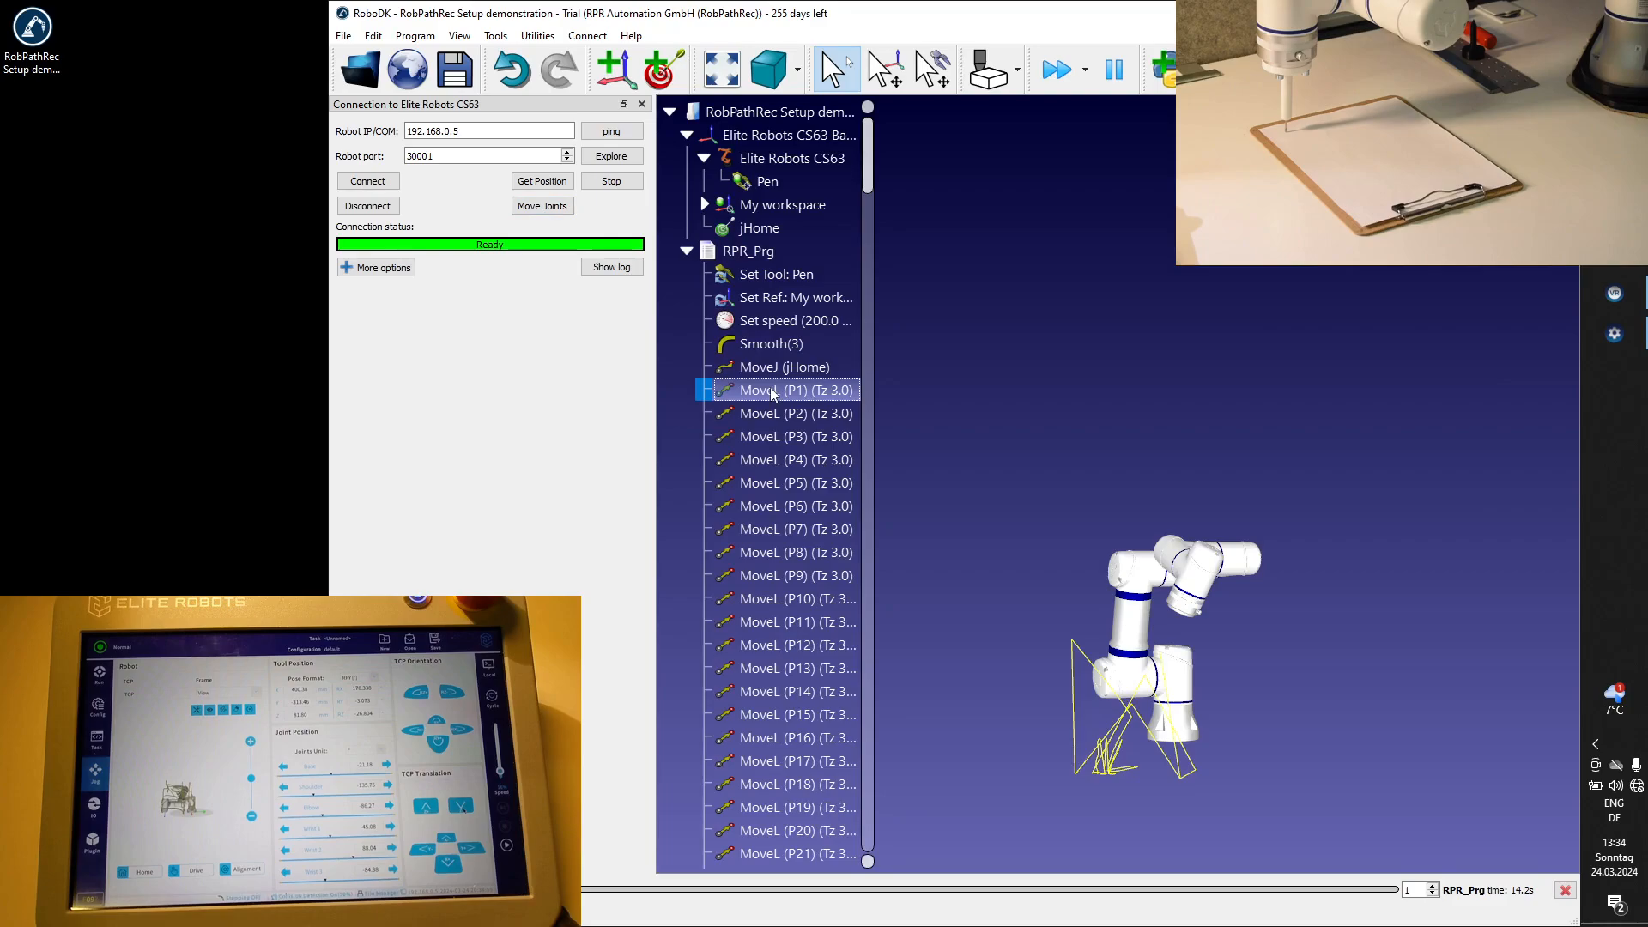
{"action": "right_click", "coordinate": [773, 394]}
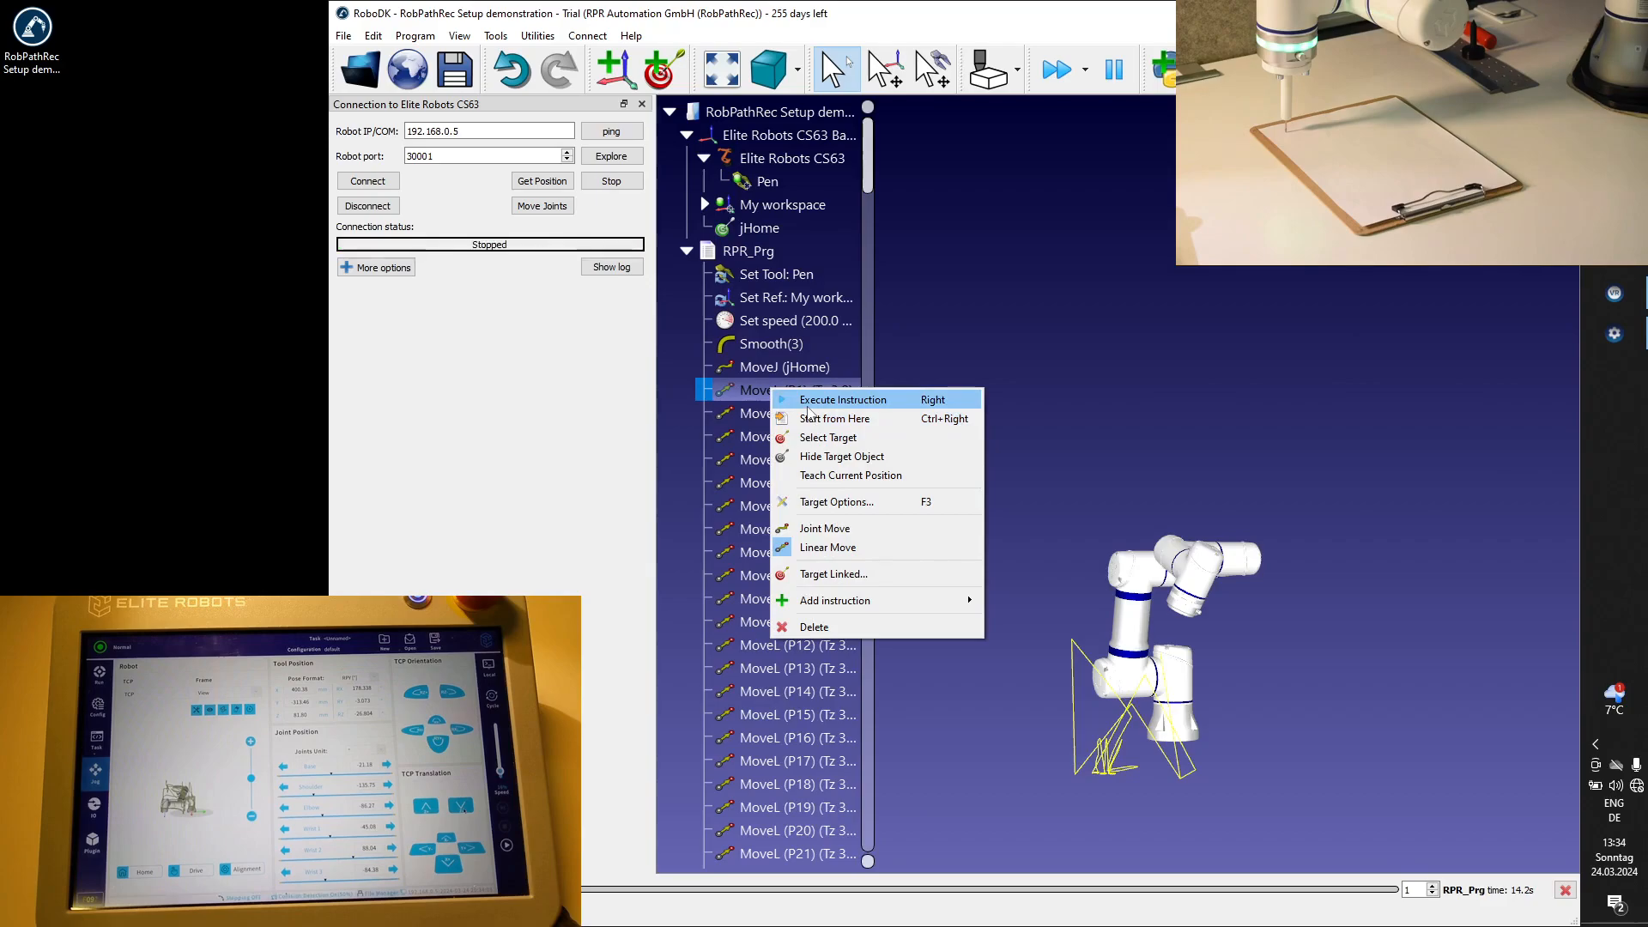
{"action": "left_click", "coordinate": [491, 359]}
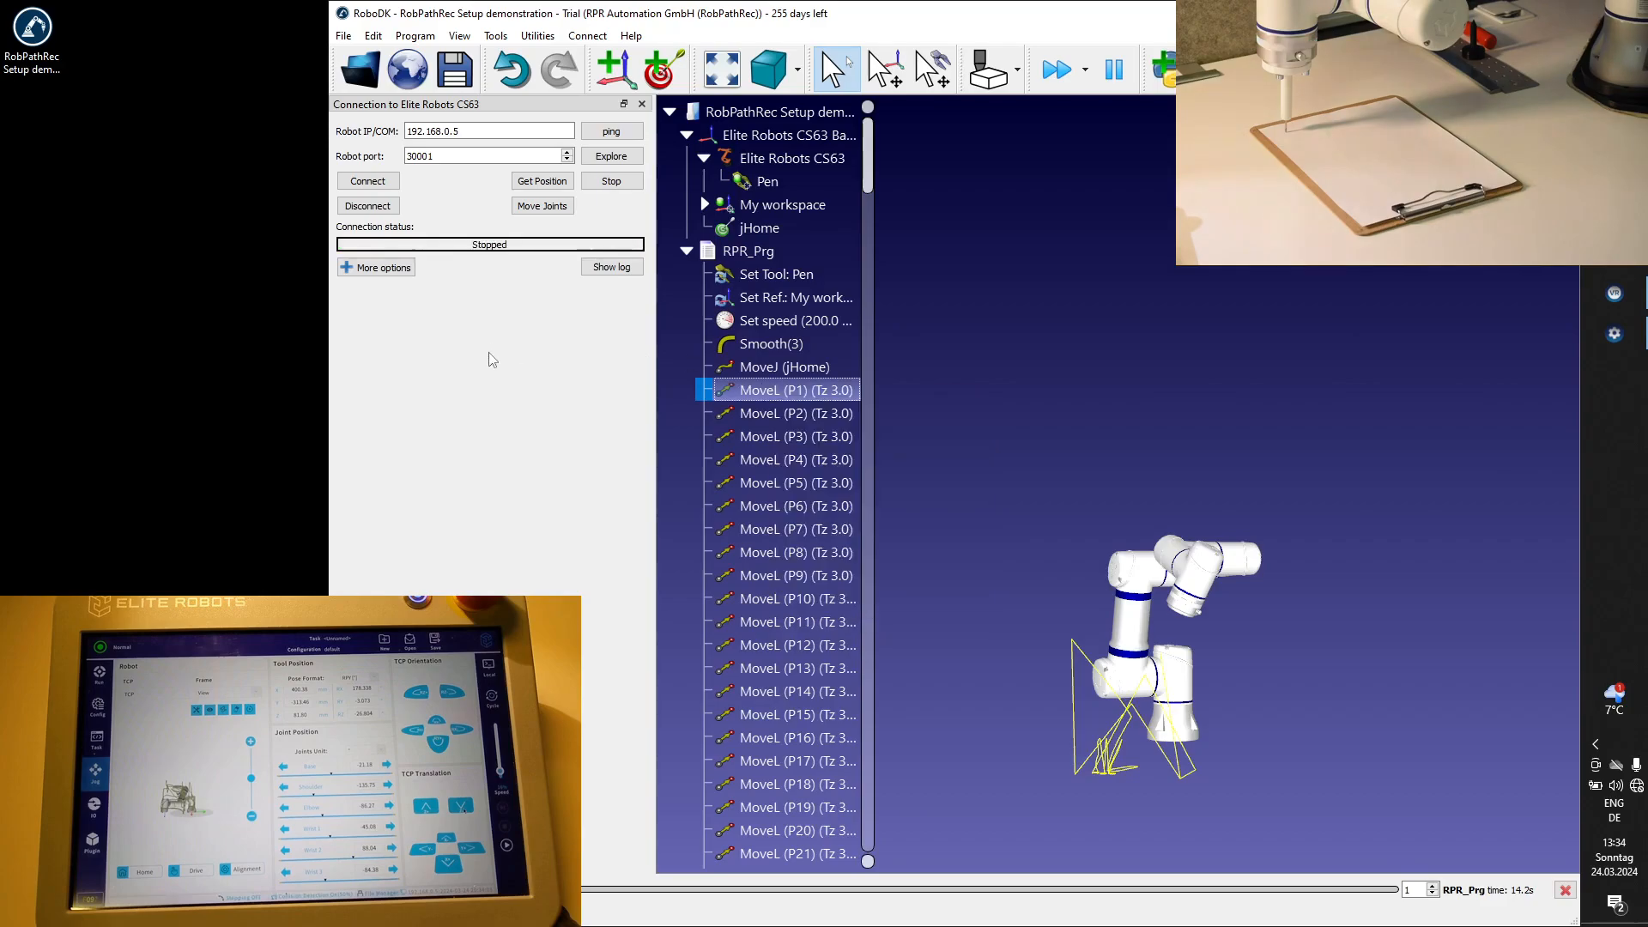
{"action": "left_click", "coordinate": [365, 181]}
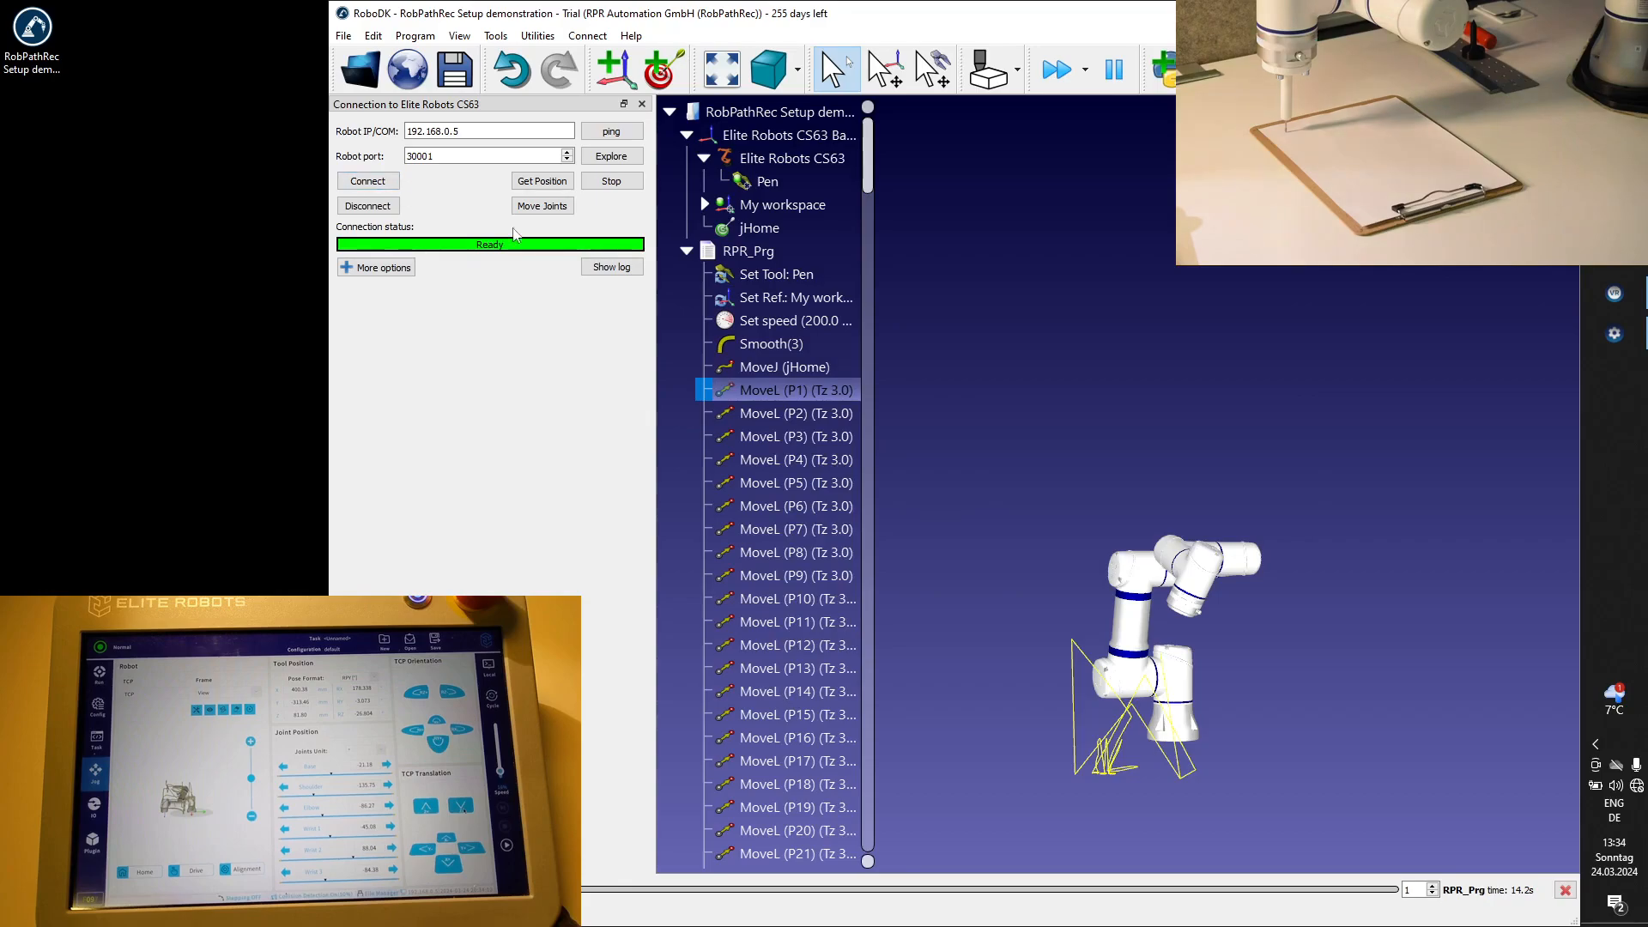
{"action": "left_click", "coordinate": [761, 394]}
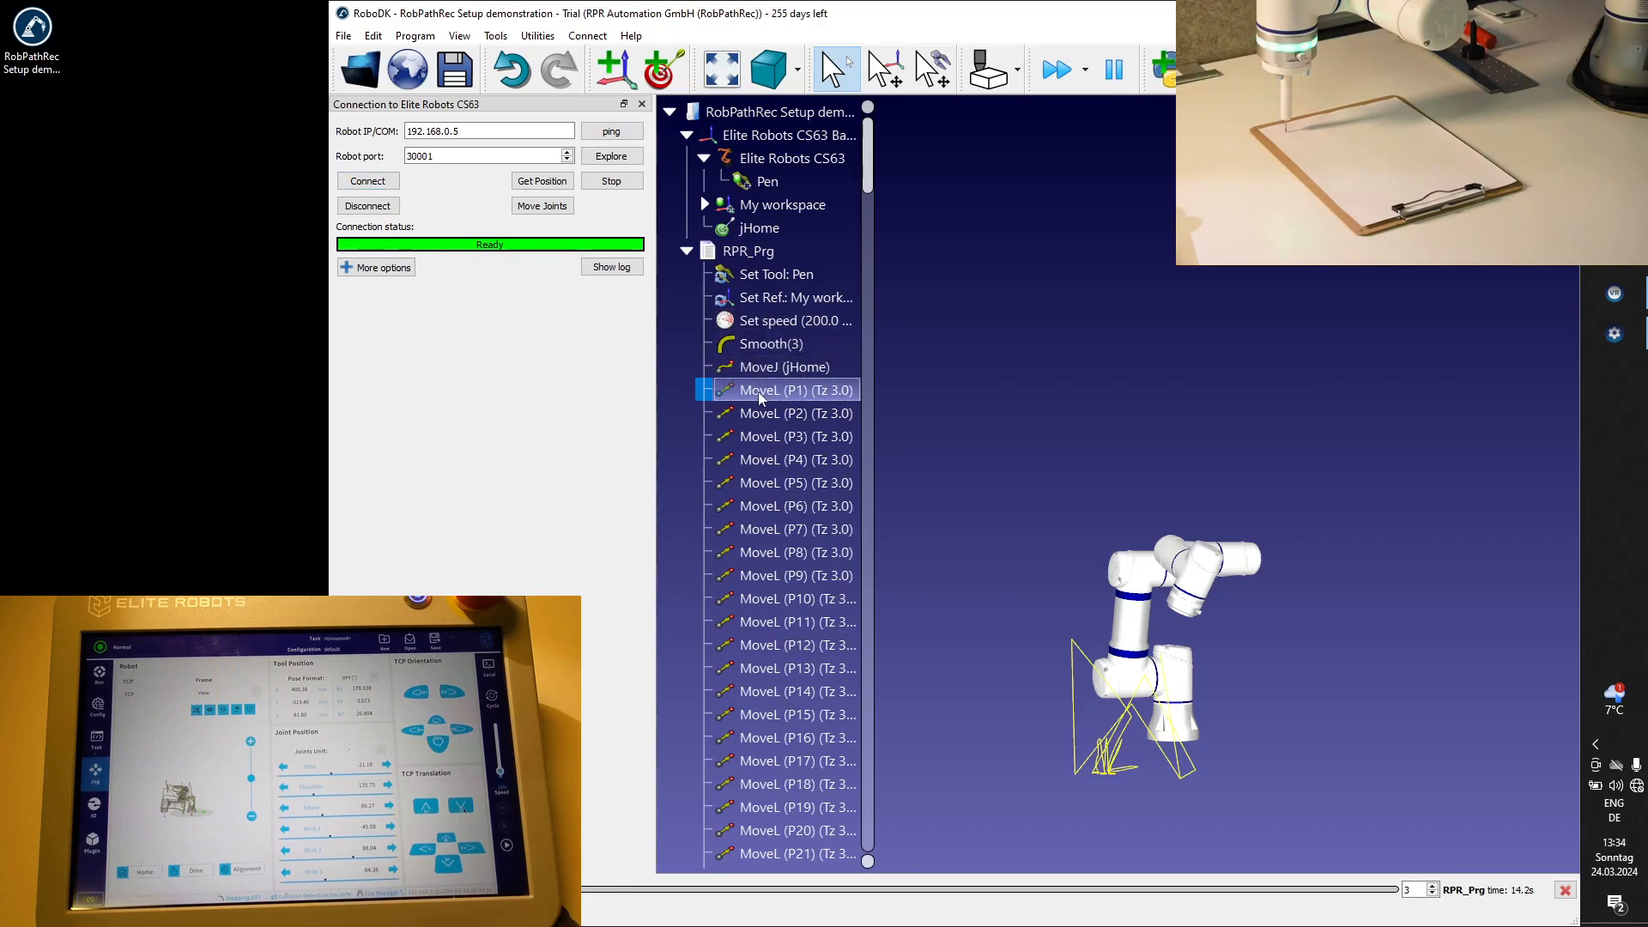
{"action": "left_click", "coordinate": [547, 206]}
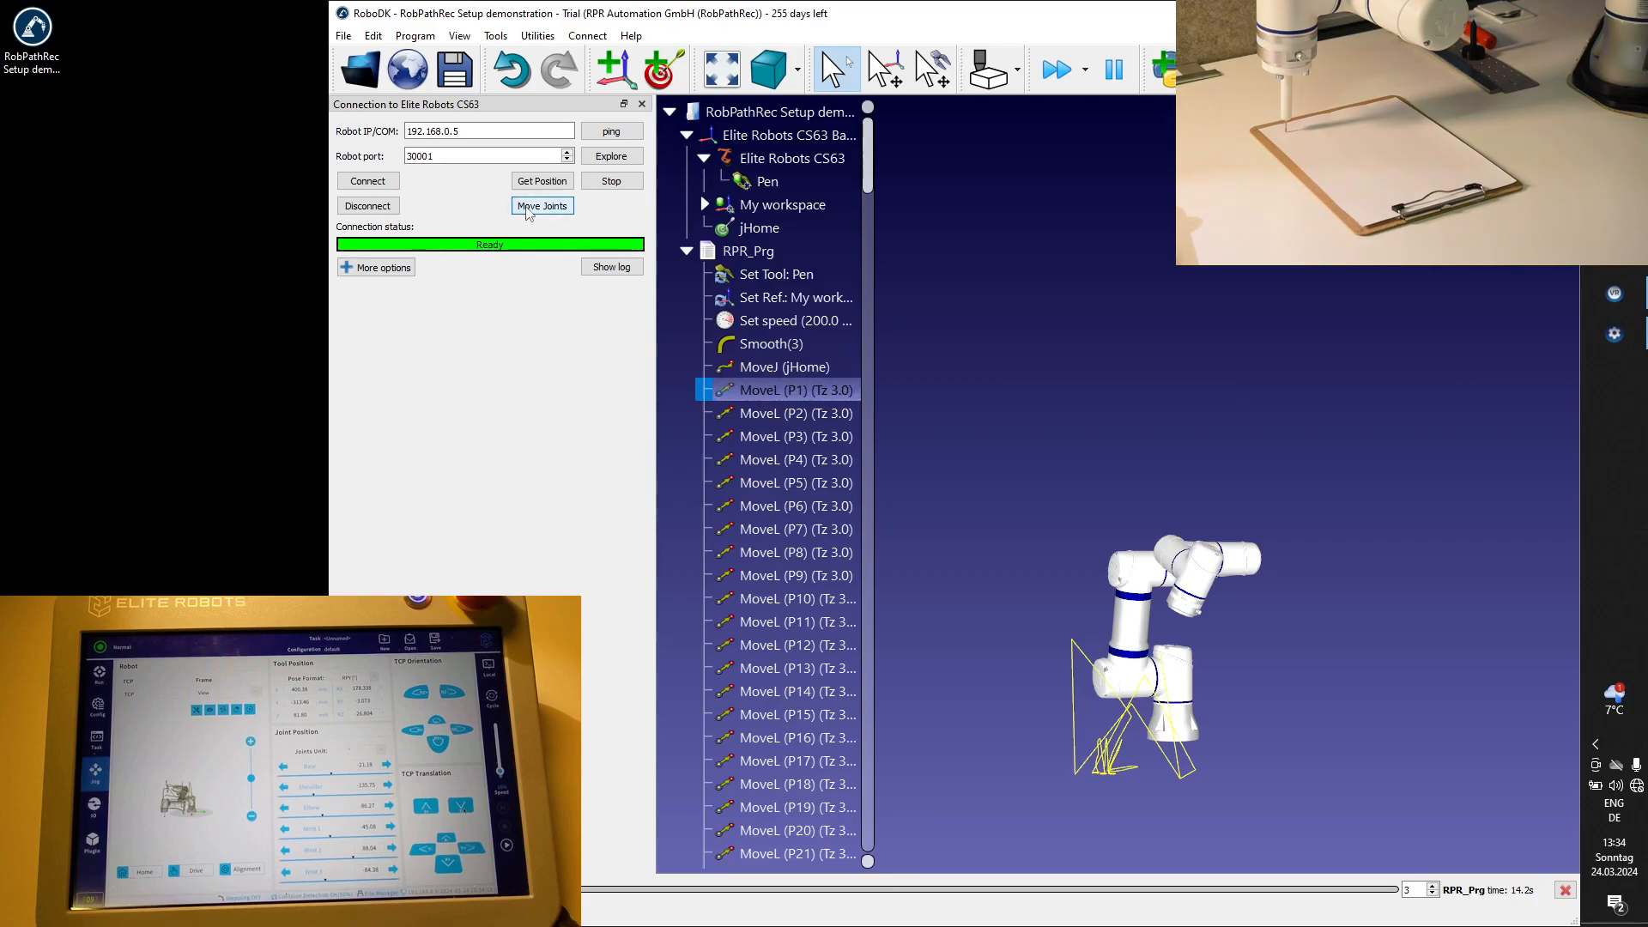
Disconnect the Elite Robots CS63 and connect it again.
{"action": "left_click", "coordinate": [371, 211]}
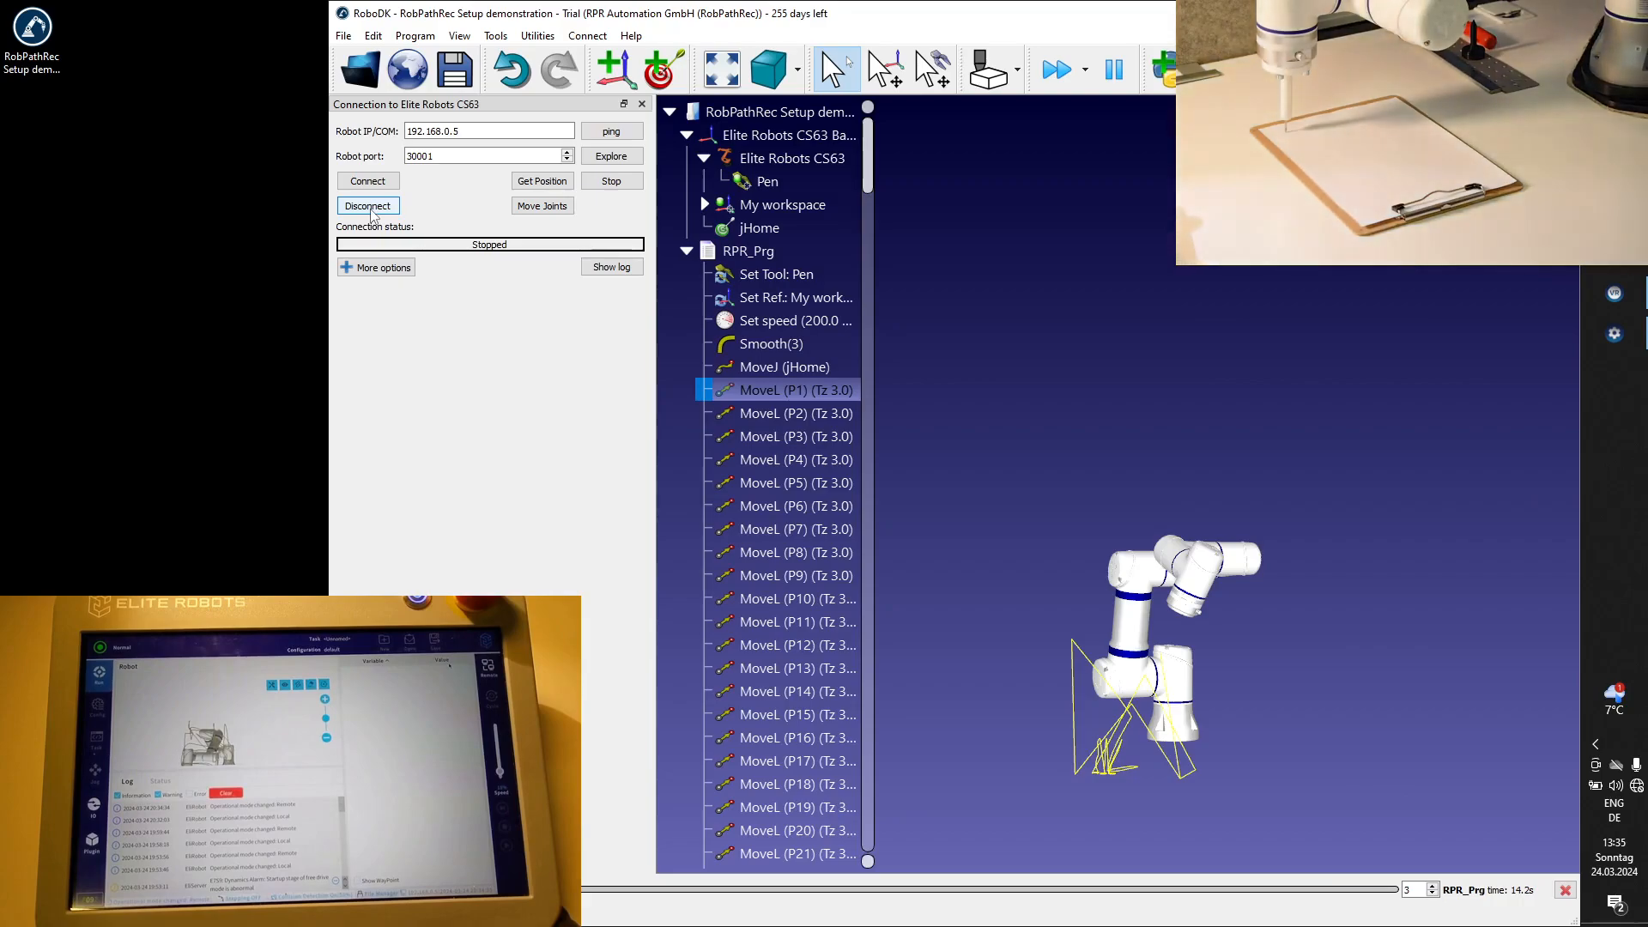
{"action": "left_click", "coordinate": [361, 183]}
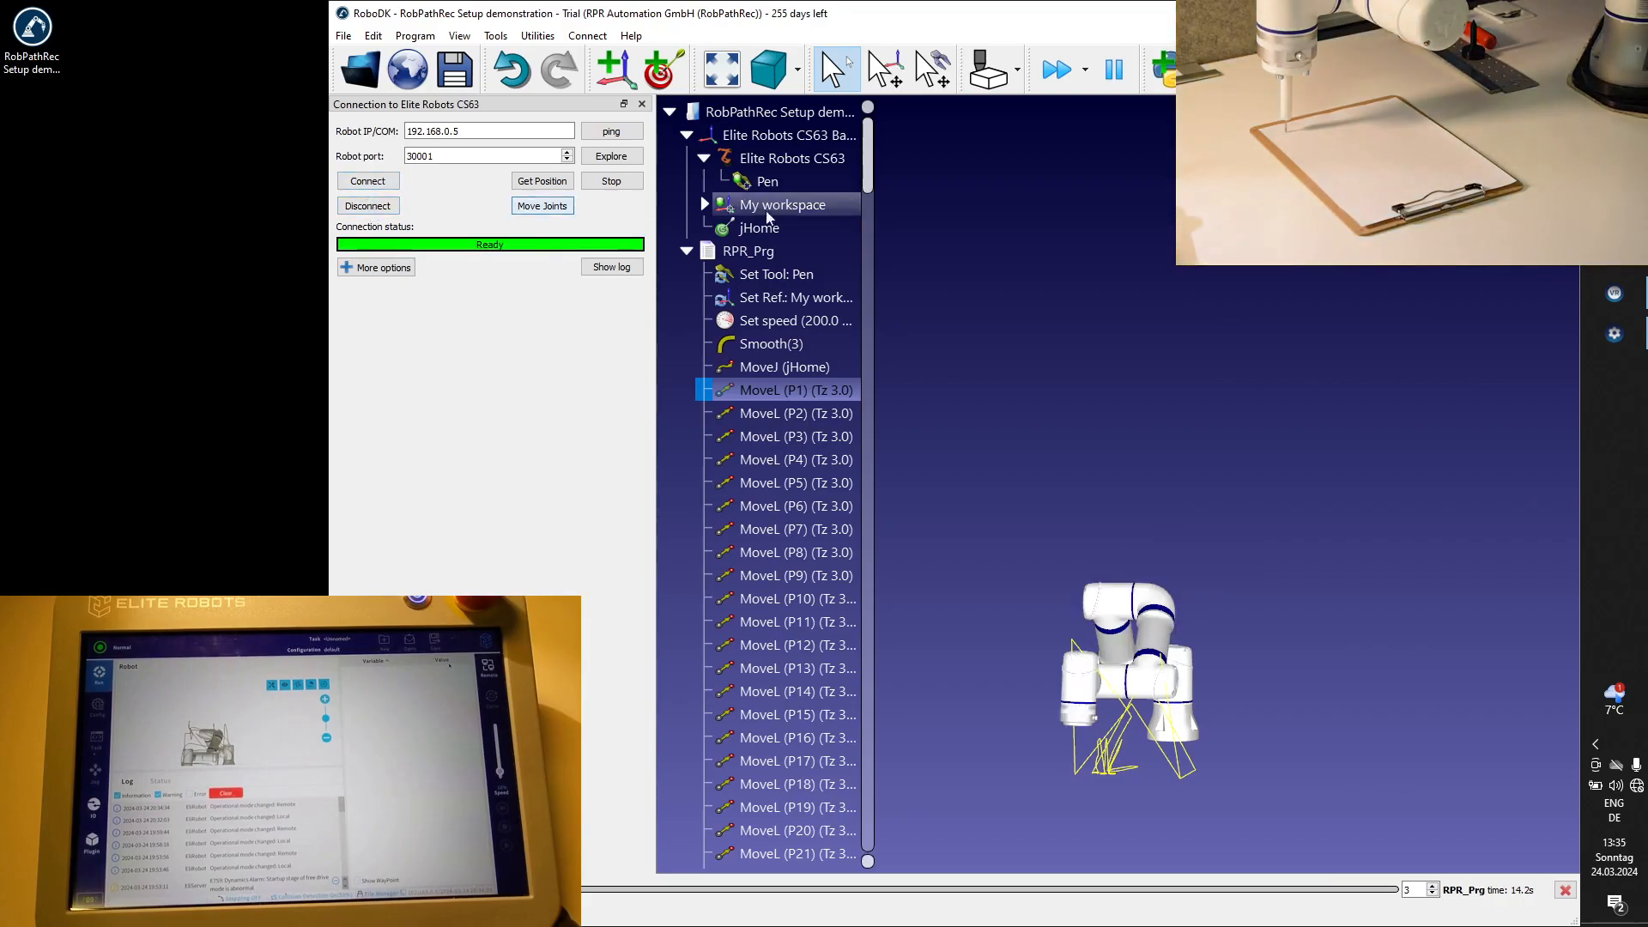
Execute MoveL (P1) in the simulation, start moving the real robot's joints there and stop the motion.
{"action": "double_click", "coordinate": [794, 391]}
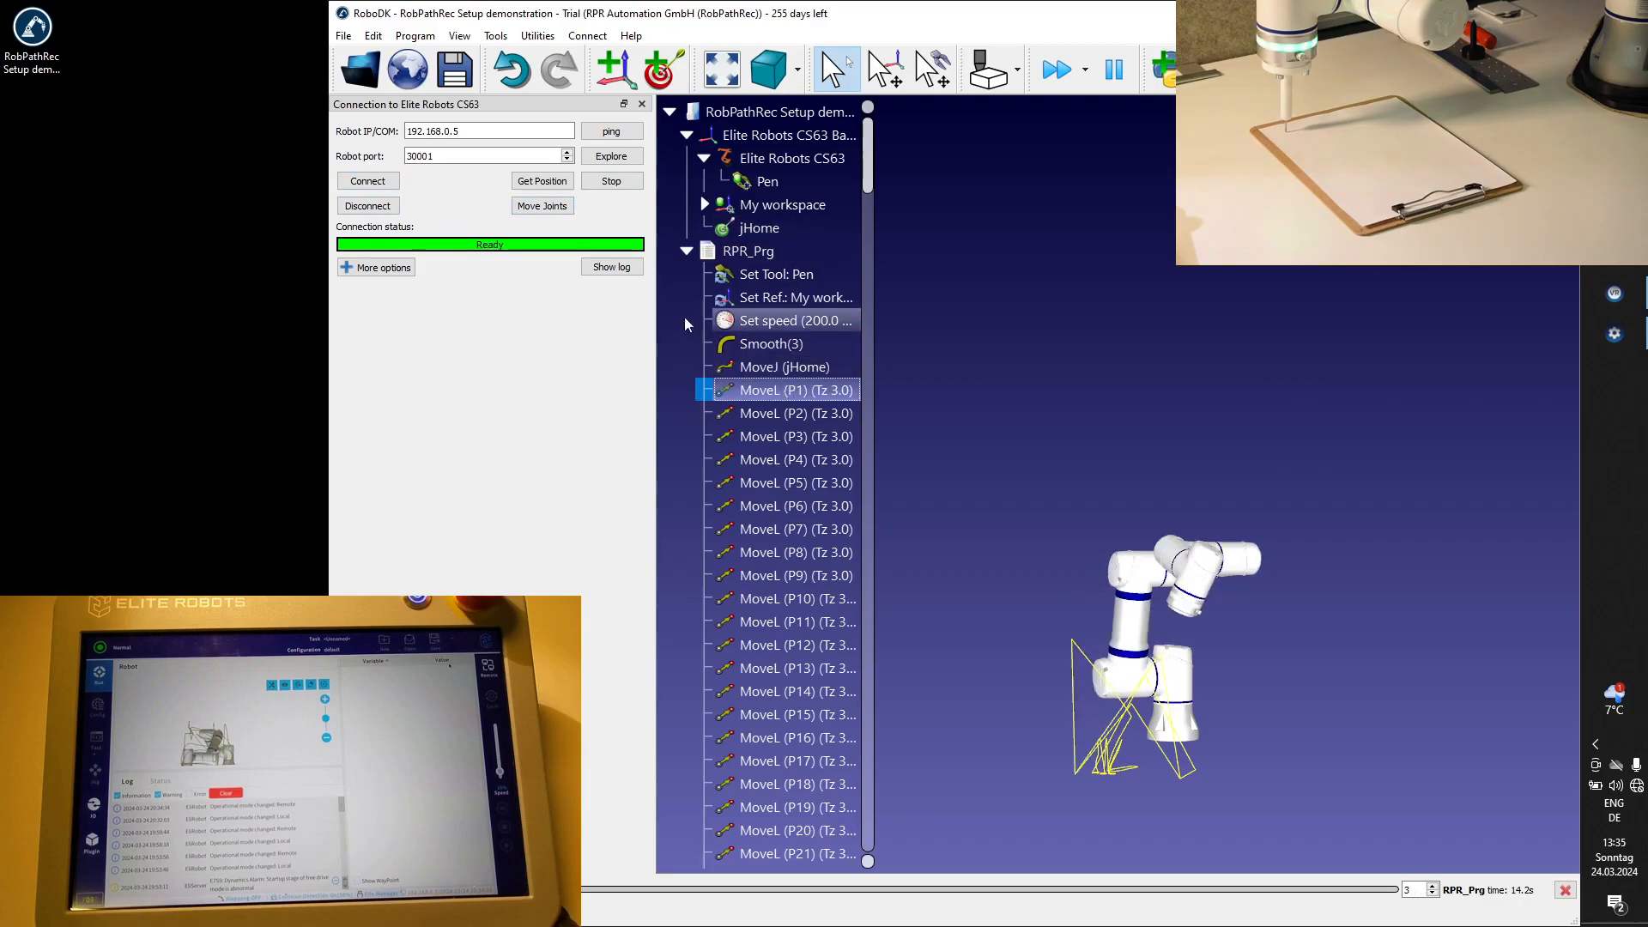
{"action": "left_click", "coordinate": [544, 215]}
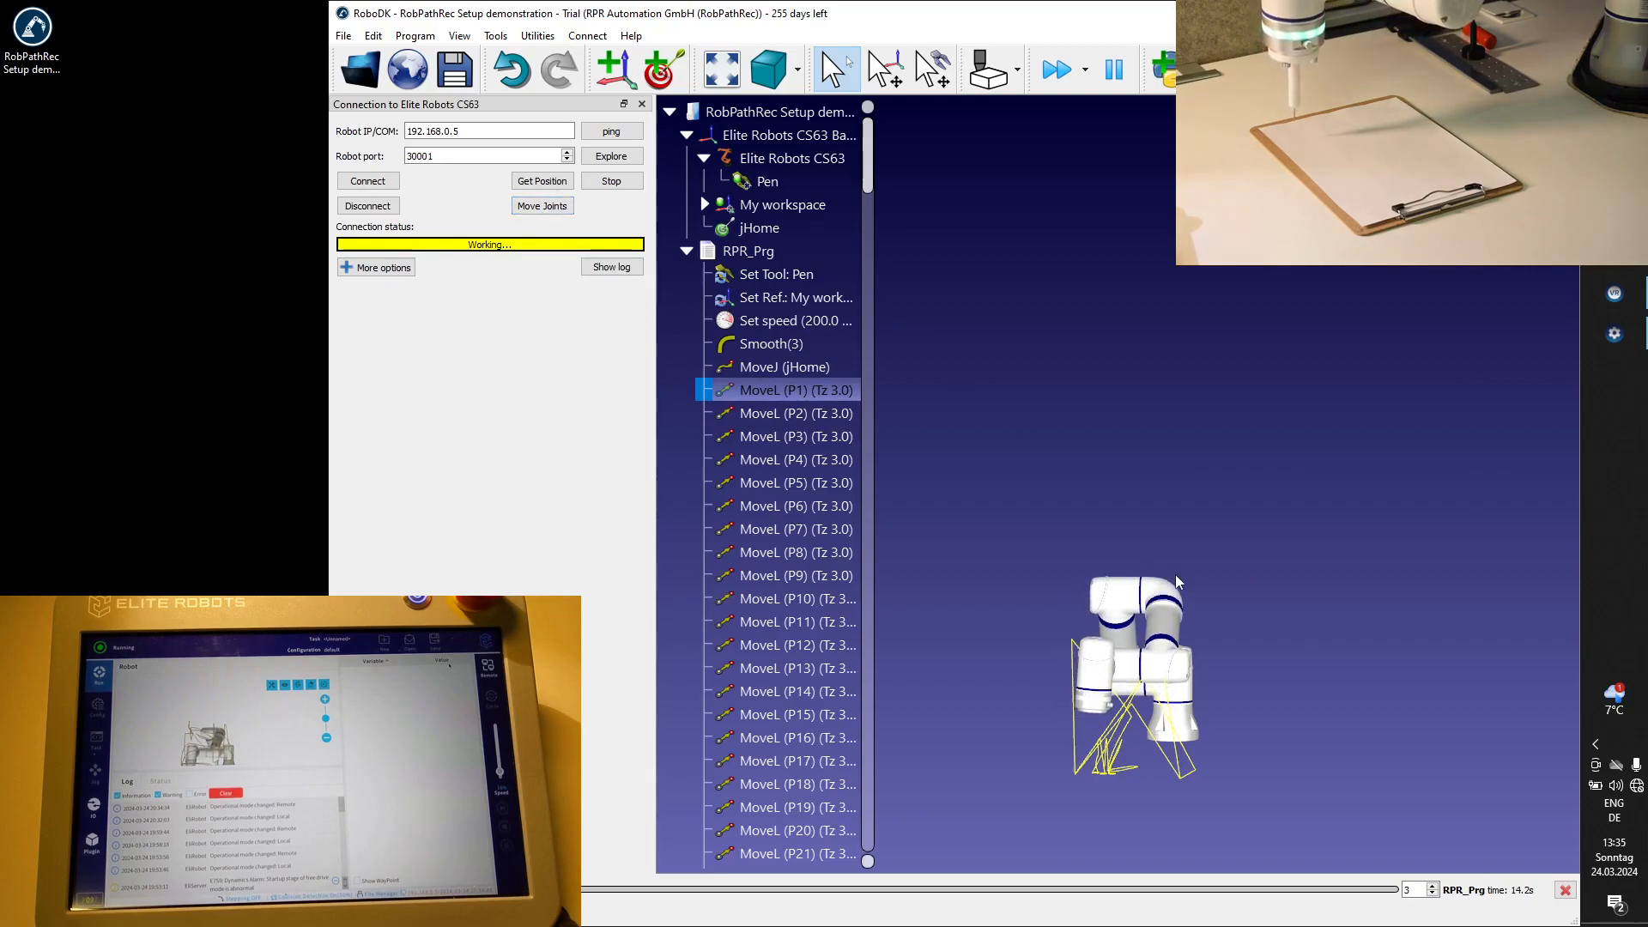
{"action": "left_click", "coordinate": [619, 184]}
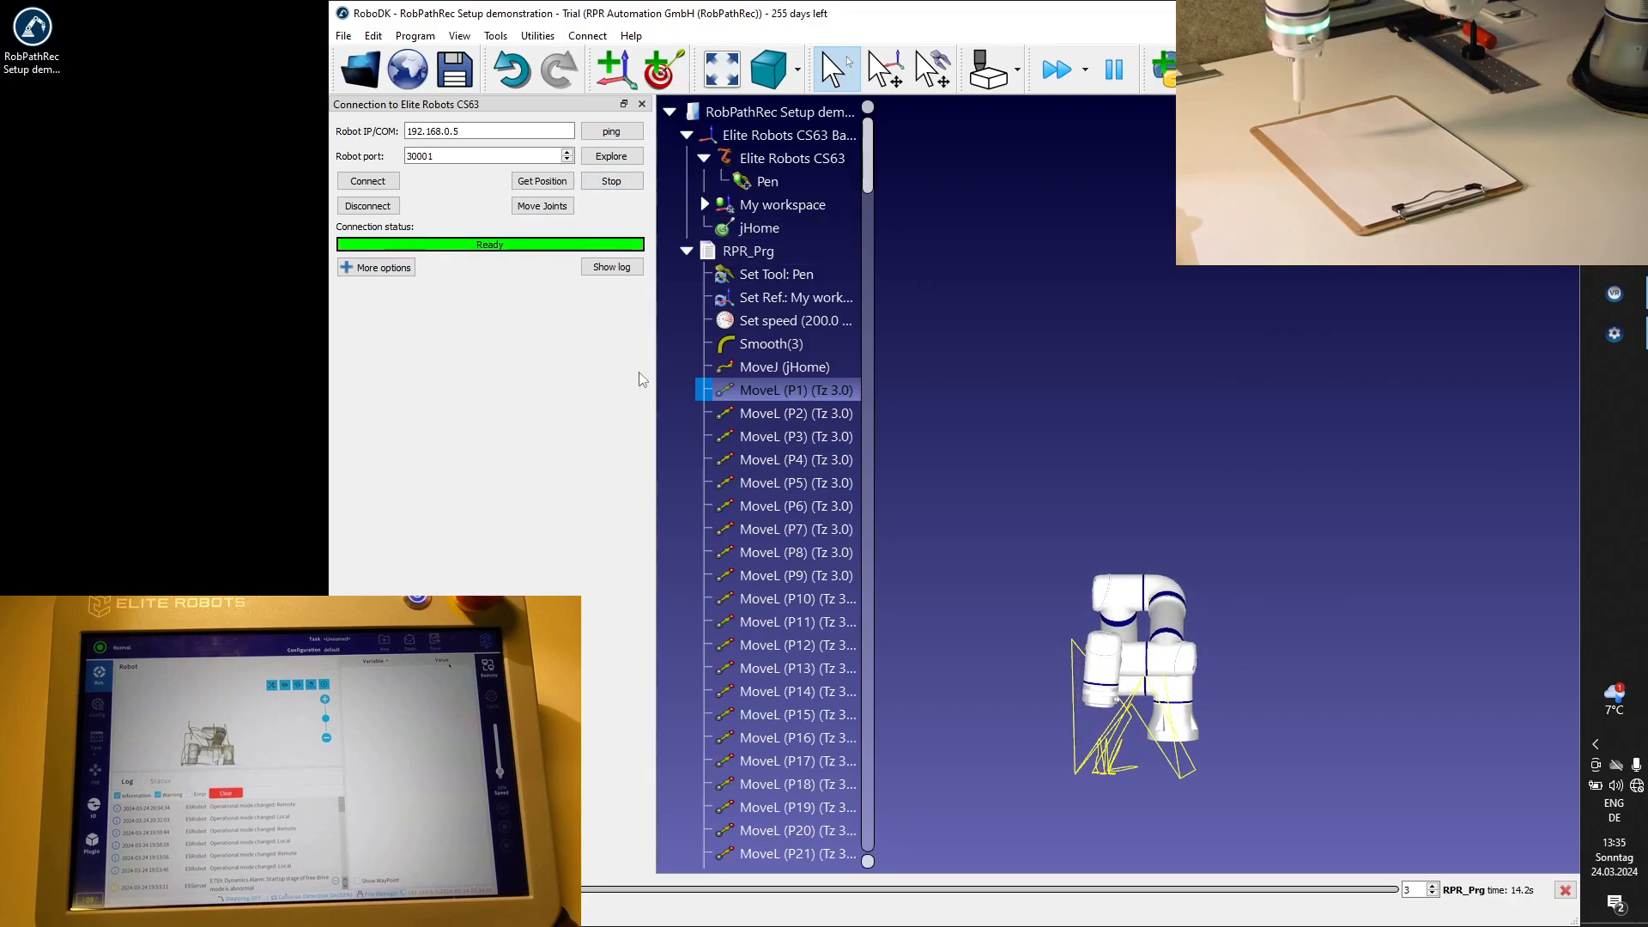
Execute MoveL (P2) and MoveL (P3) in the simulation, move the real joints to P3, and return both robots to jHome.
{"action": "left_click", "coordinate": [761, 417]}
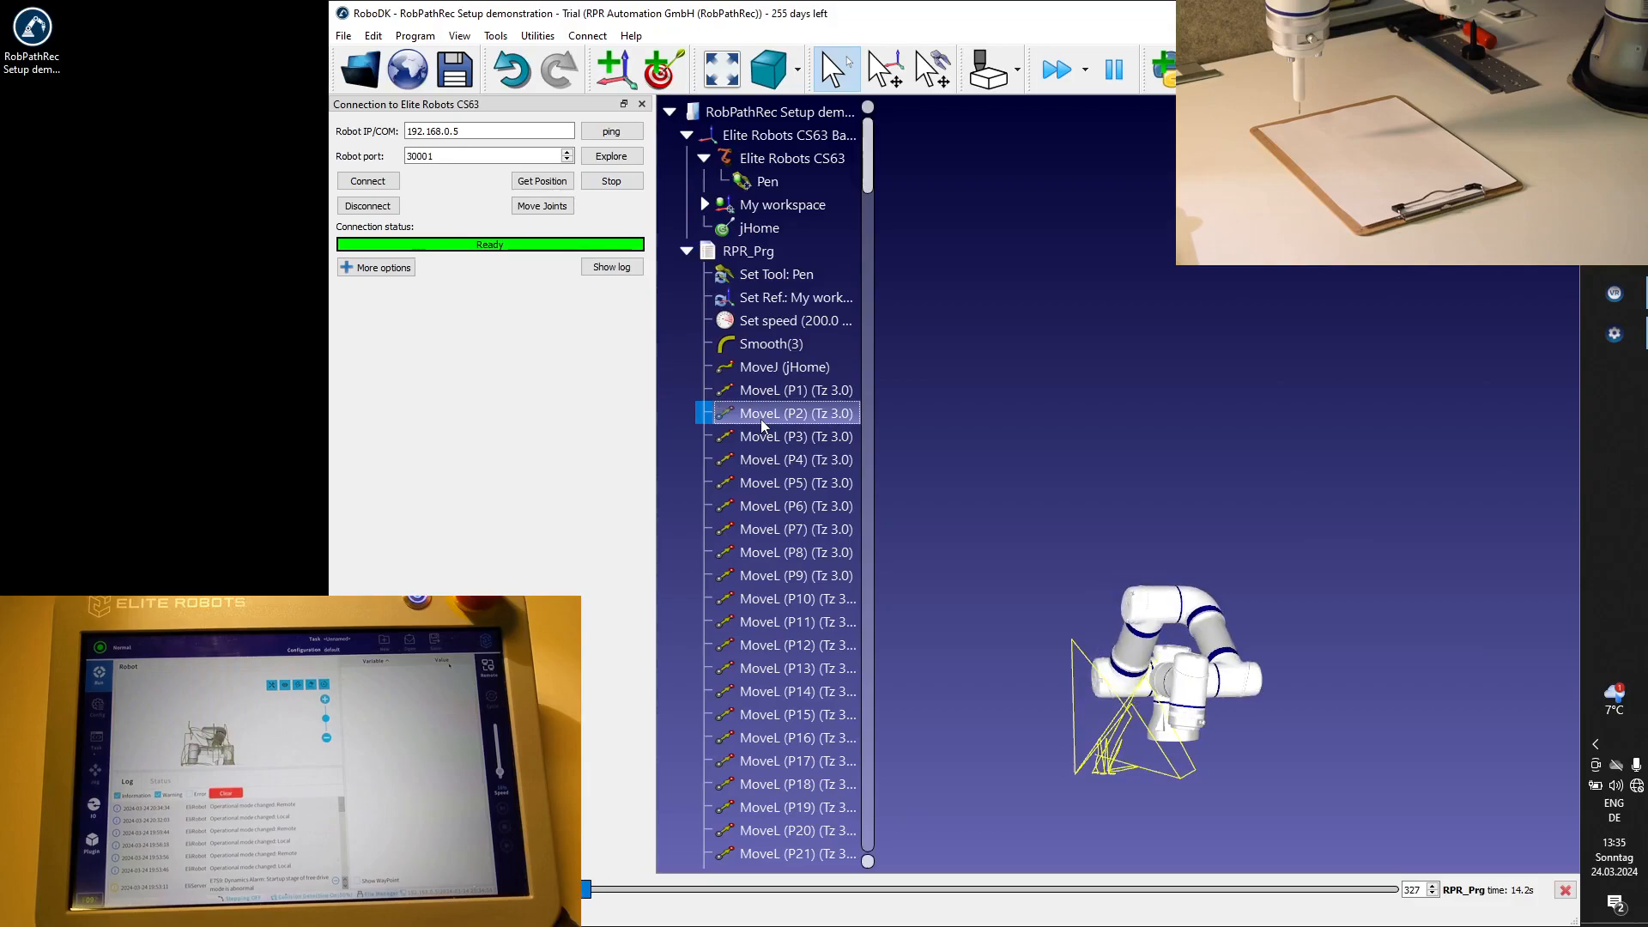
{"action": "left_click", "coordinate": [743, 450]}
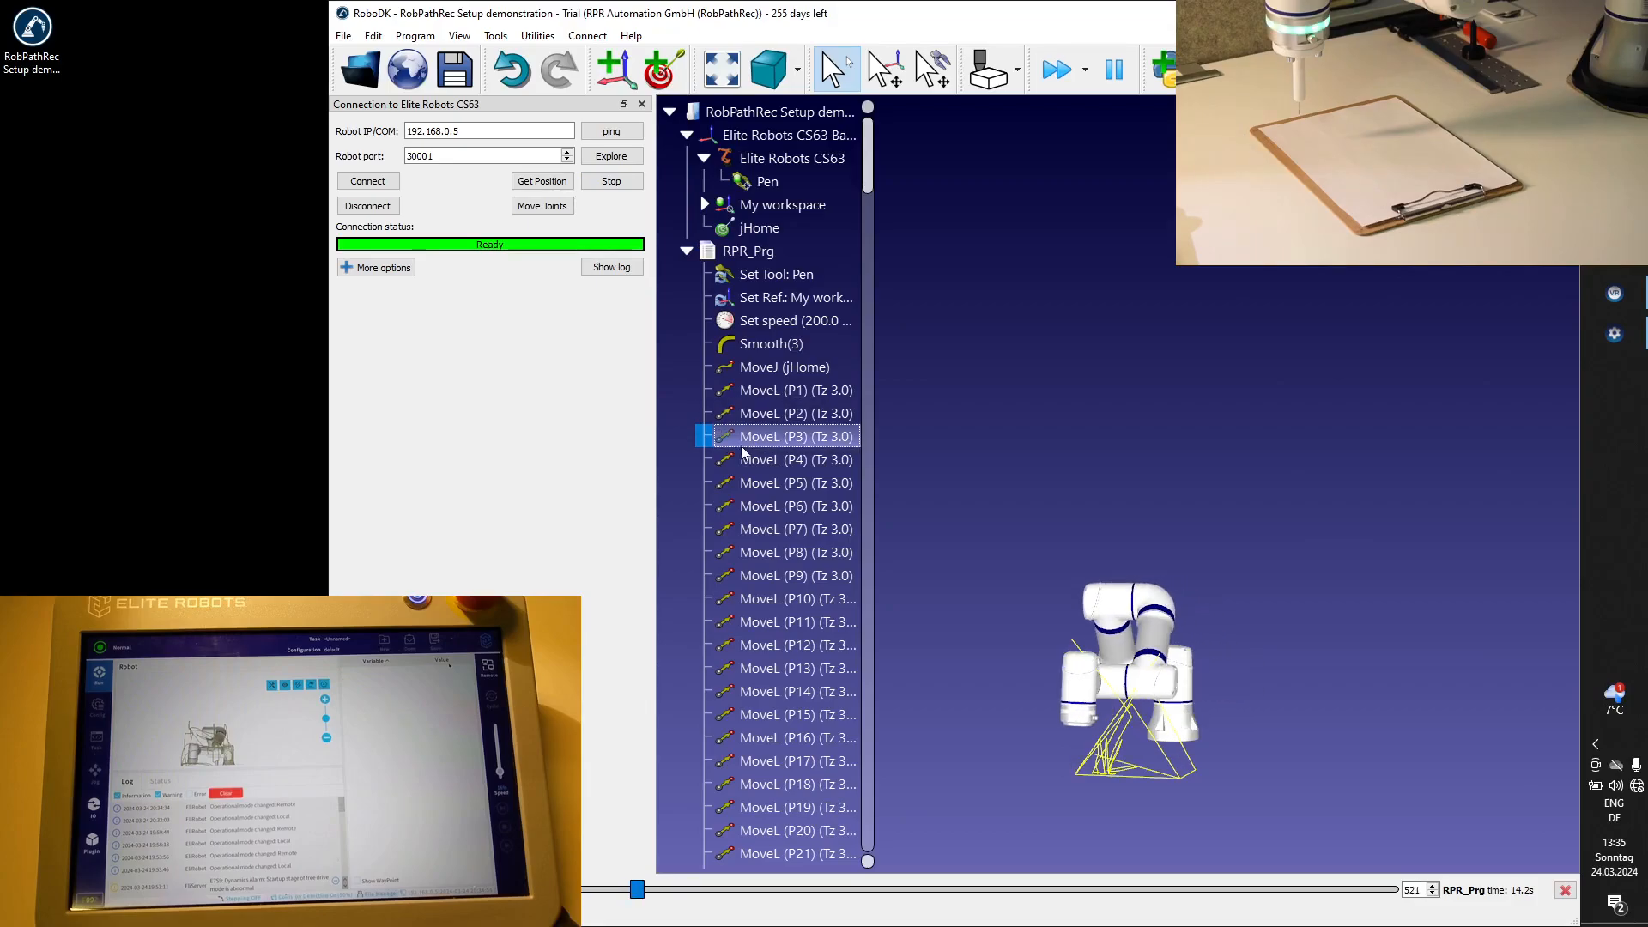
{"action": "left_click", "coordinate": [536, 209]}
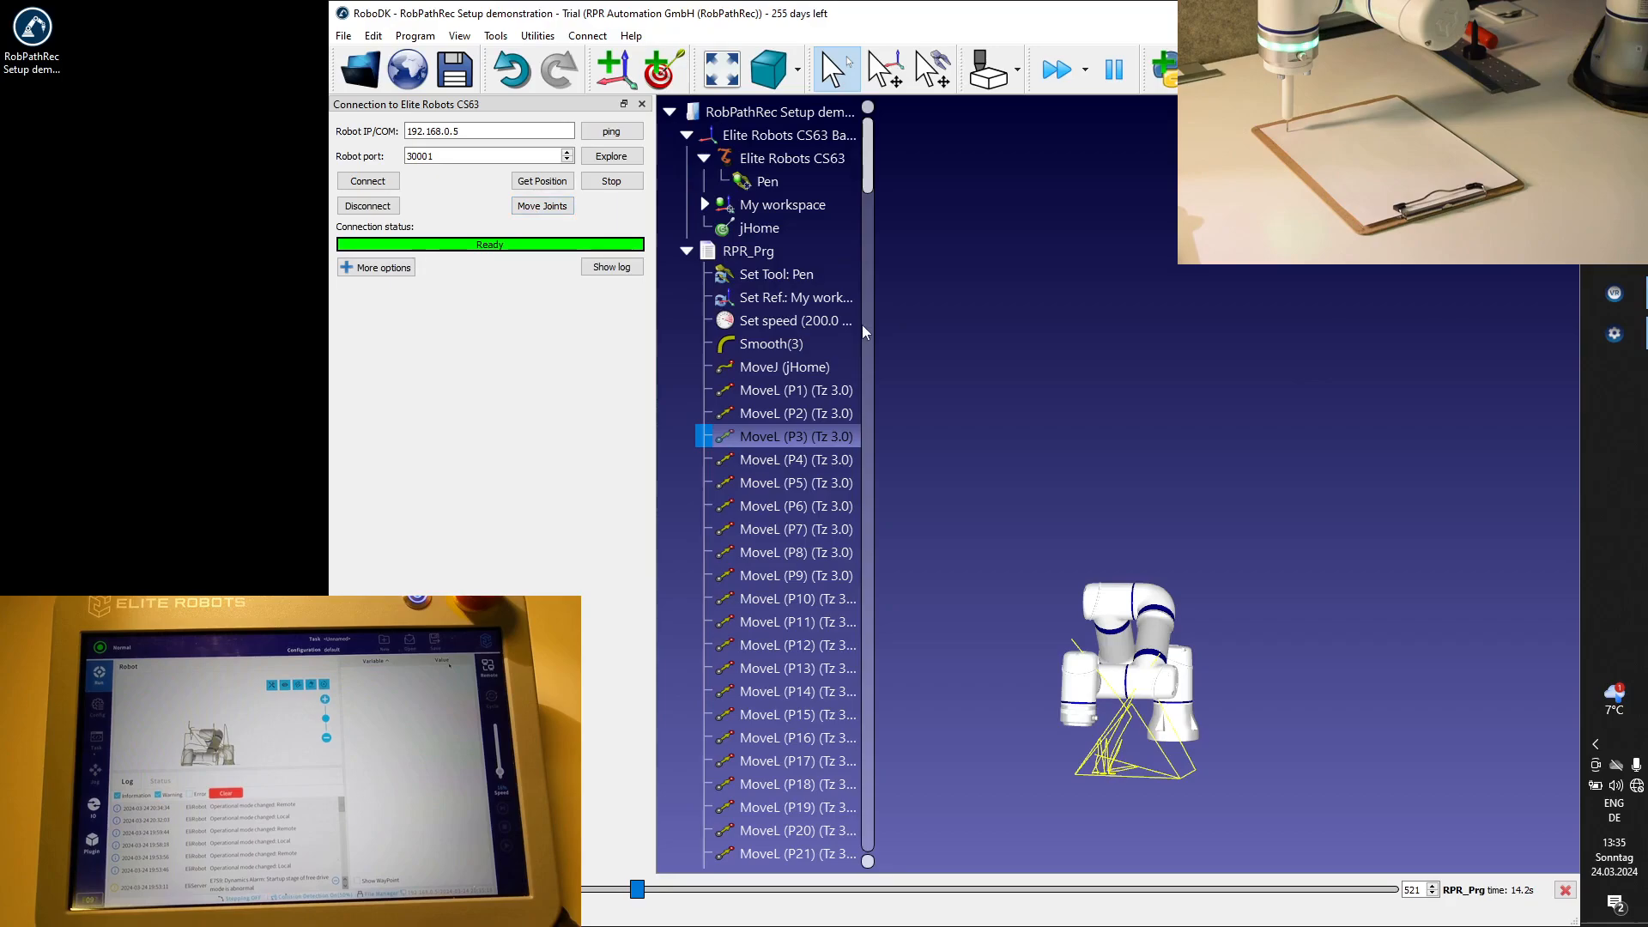
{"action": "left_click", "coordinate": [780, 367]}
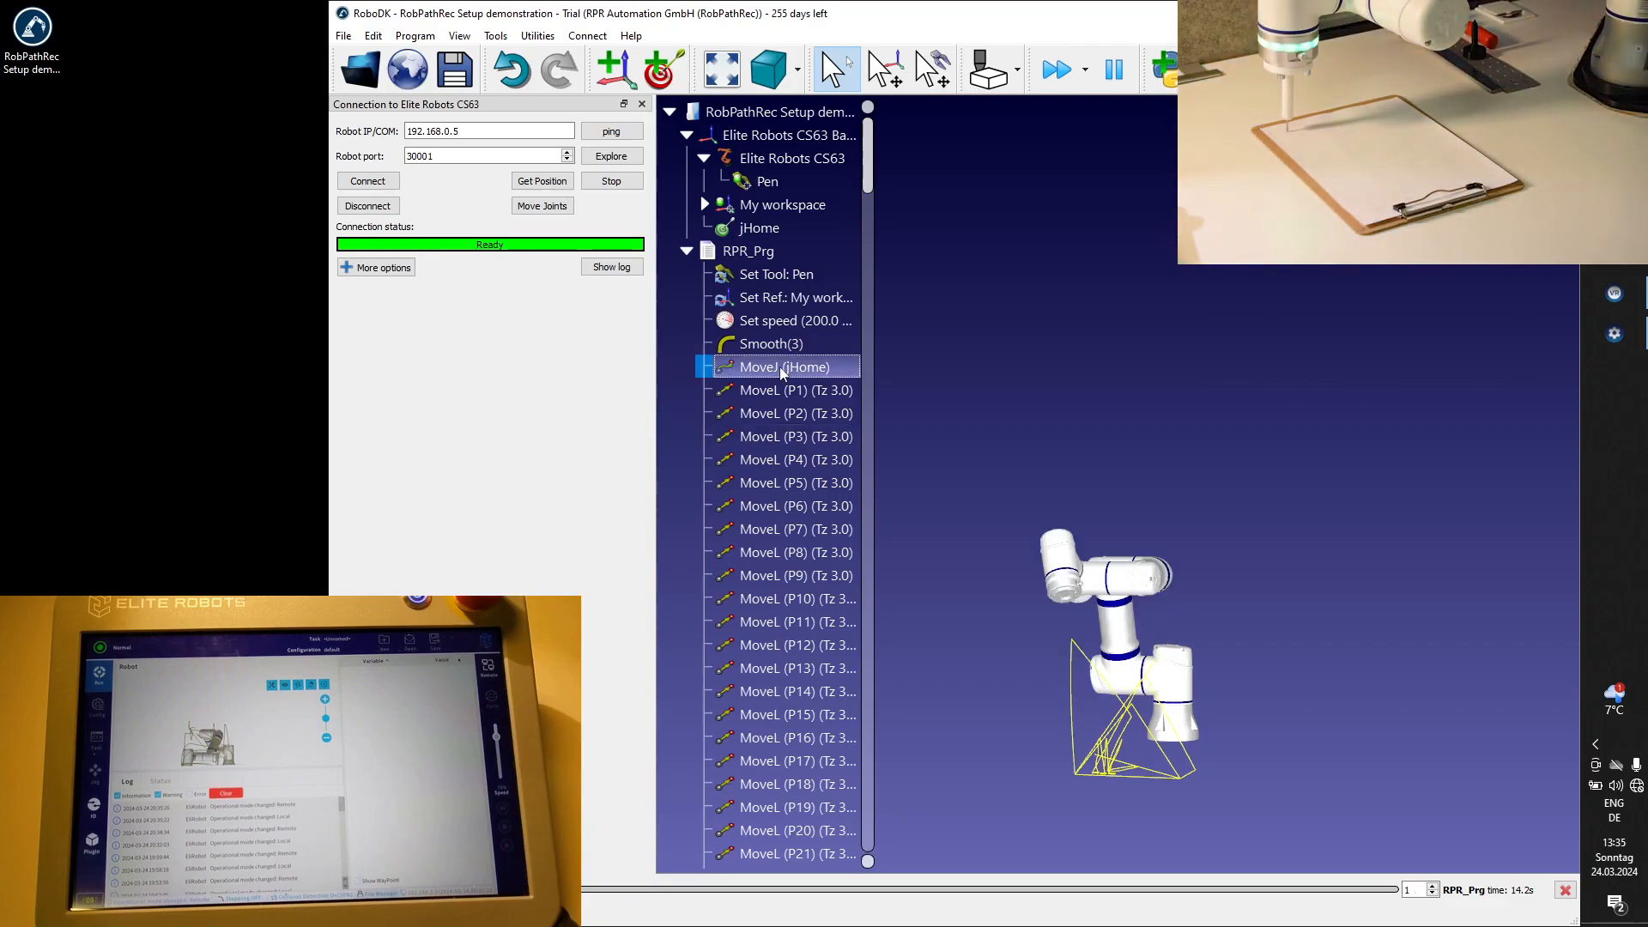
{"action": "left_click", "coordinate": [542, 206]}
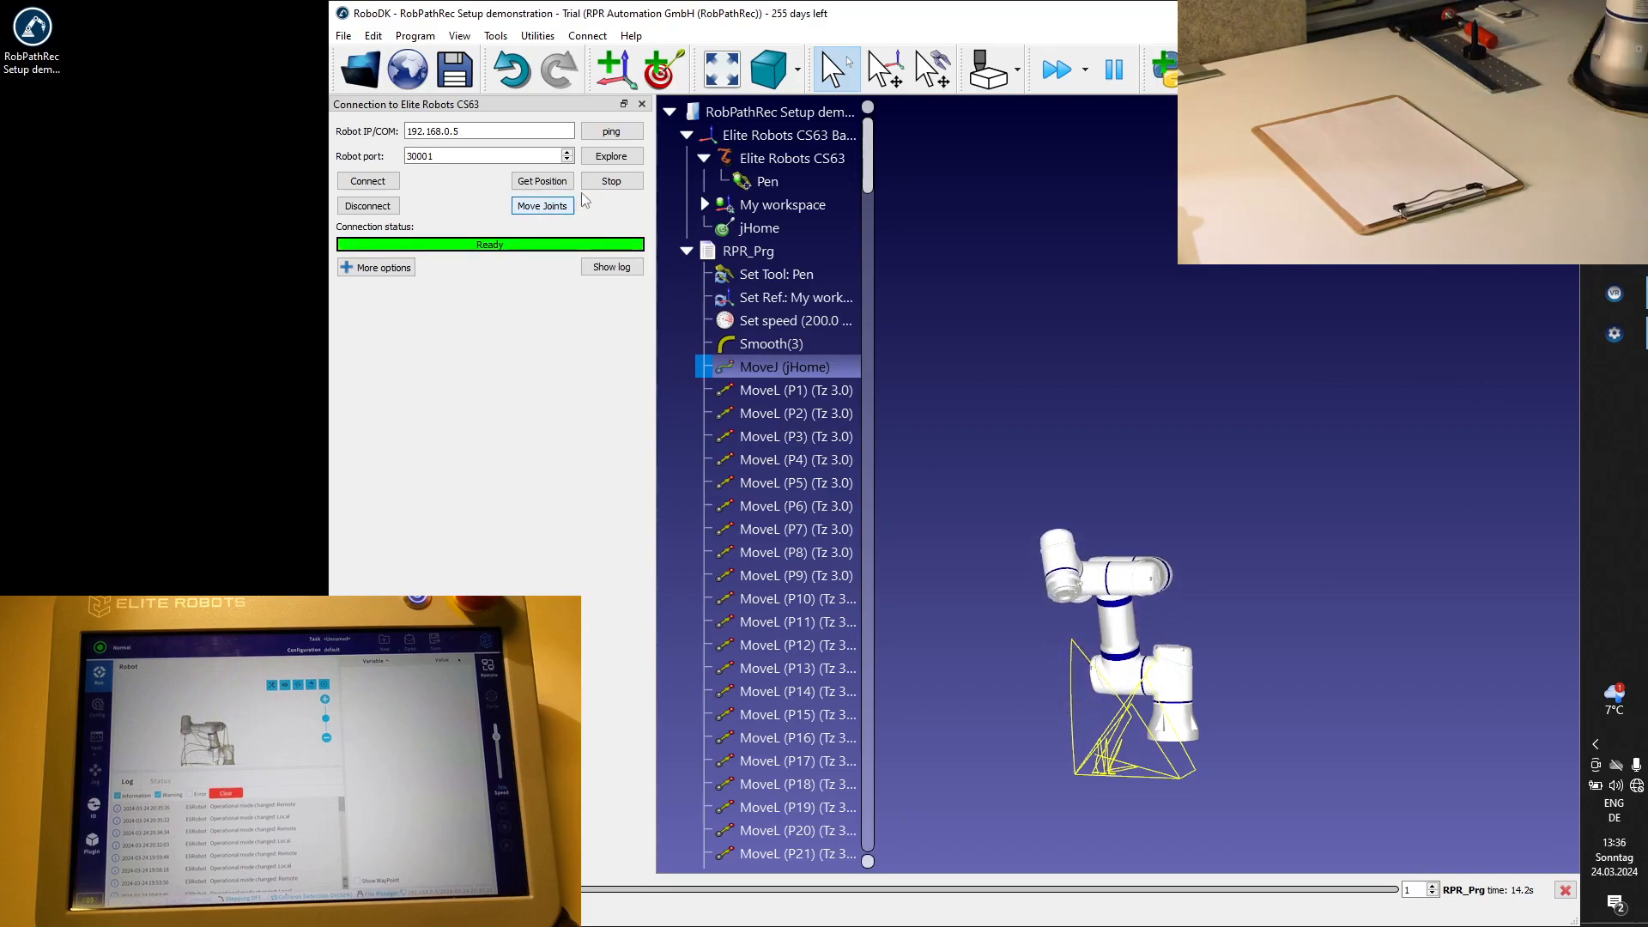
Rename the RPR_Prg program as "RPR_Prg_CS63 setup01" and generate its robot program.
{"action": "left_click", "coordinate": [791, 249]}
{"action": "right_click", "coordinate": [794, 252]}
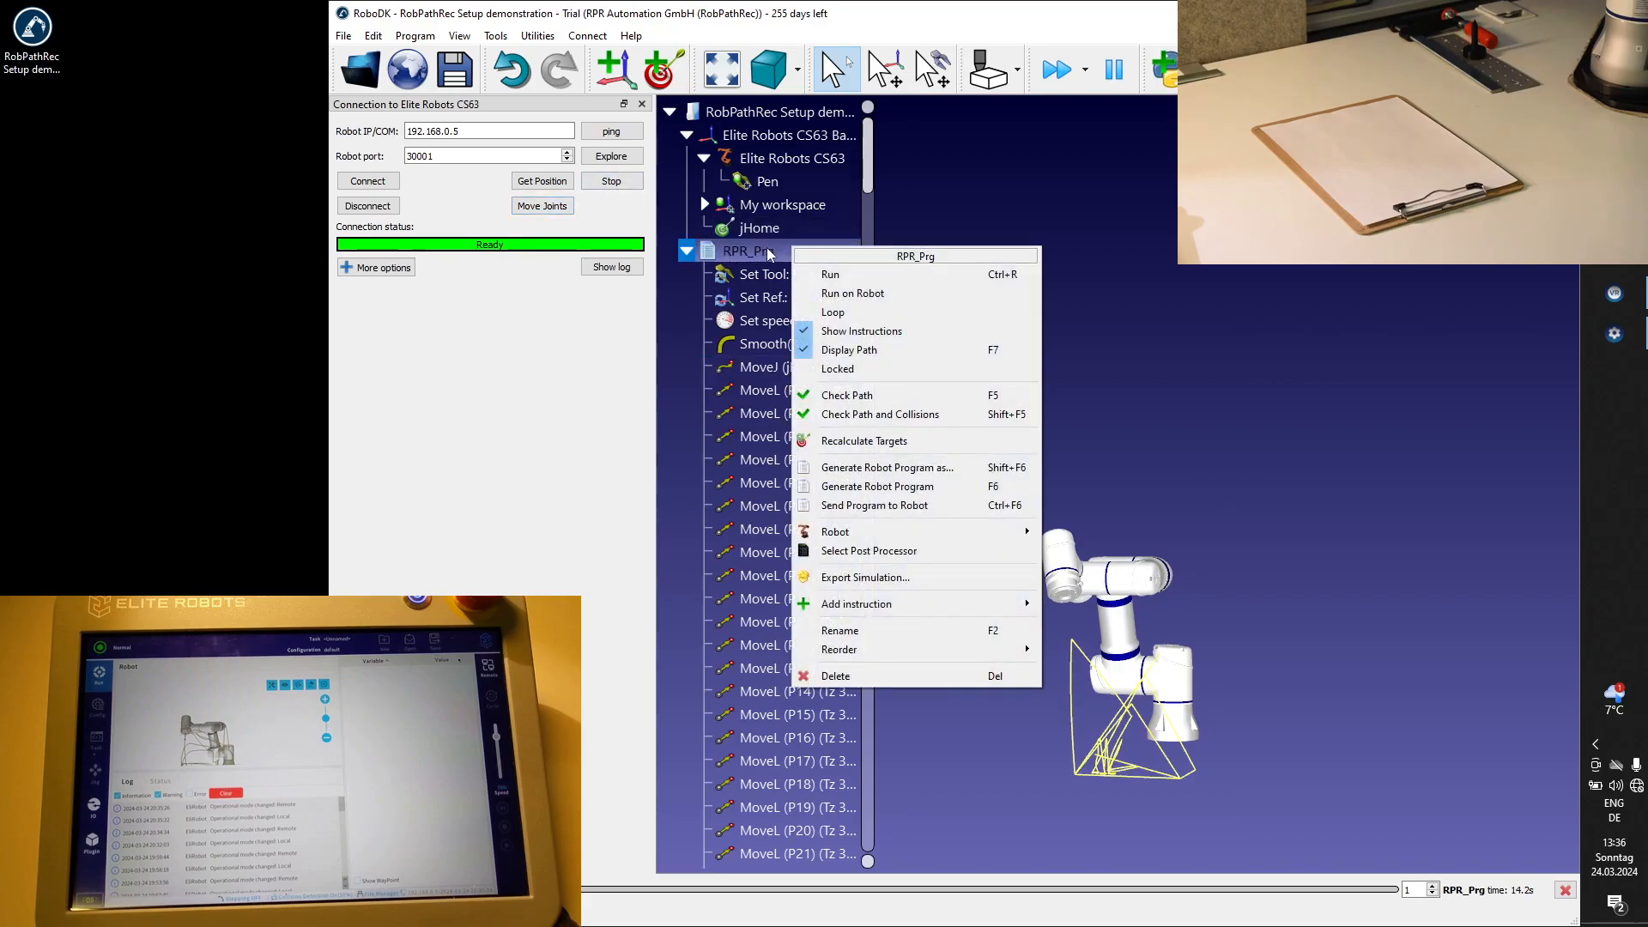
{"action": "key", "text": "Escape"}
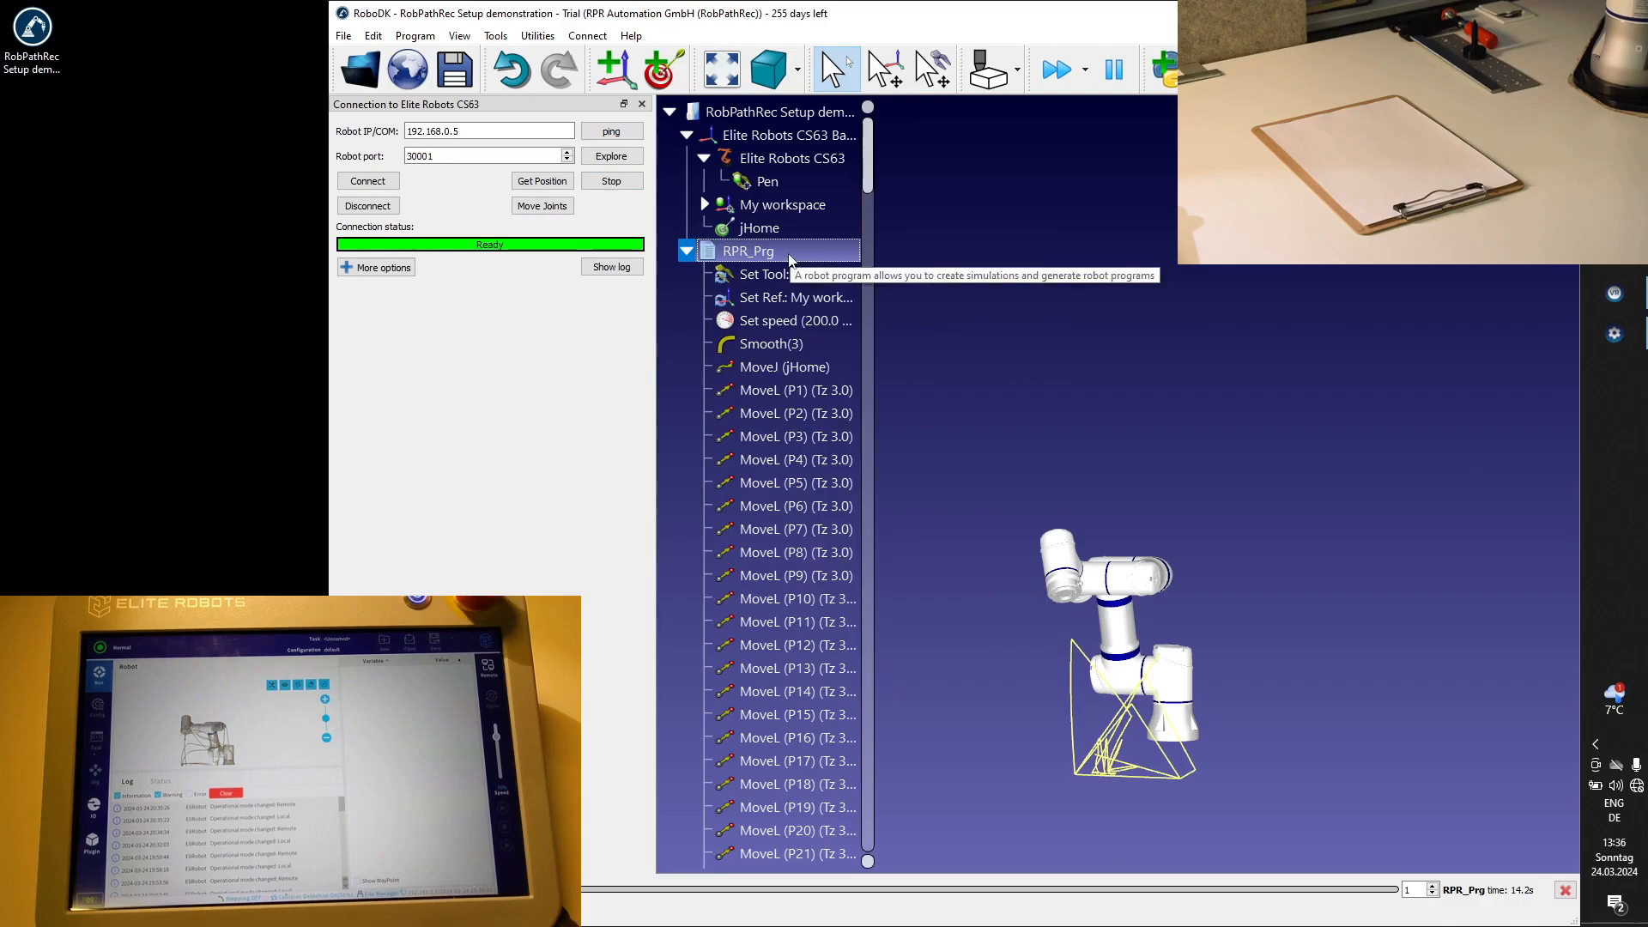
{"action": "key", "text": "F2"}
{"action": "key", "text": "Right"}
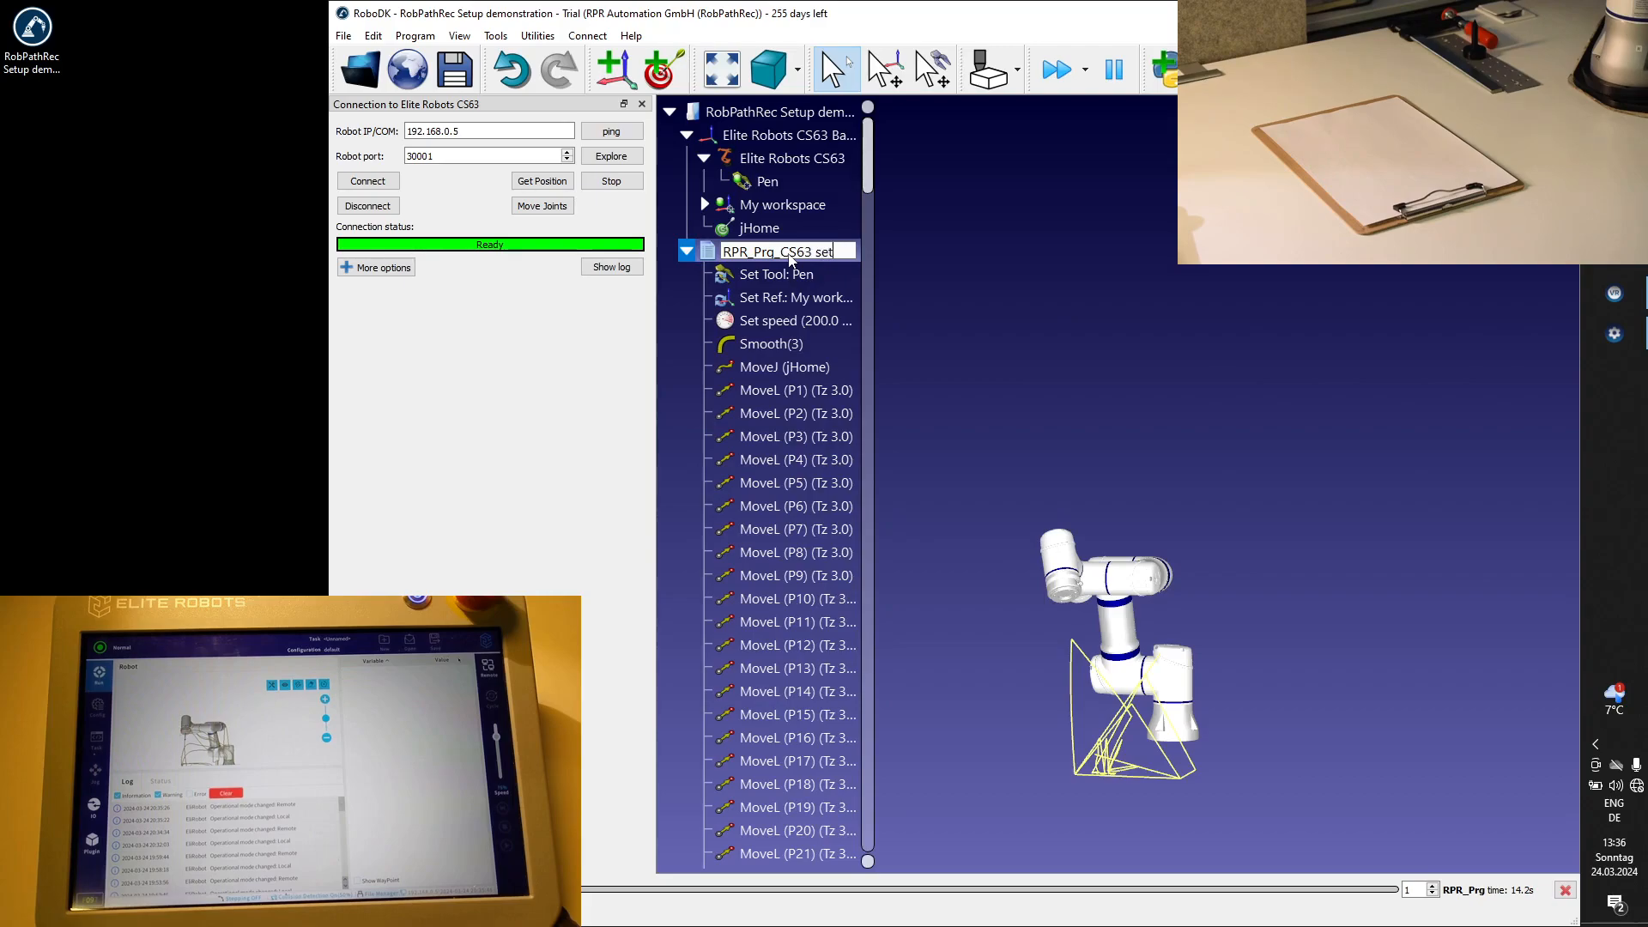
{"action": "type", "text": "_CS63 setup01"}
{"action": "key", "text": "Return"}
{"action": "right_click", "coordinate": [790, 259]}
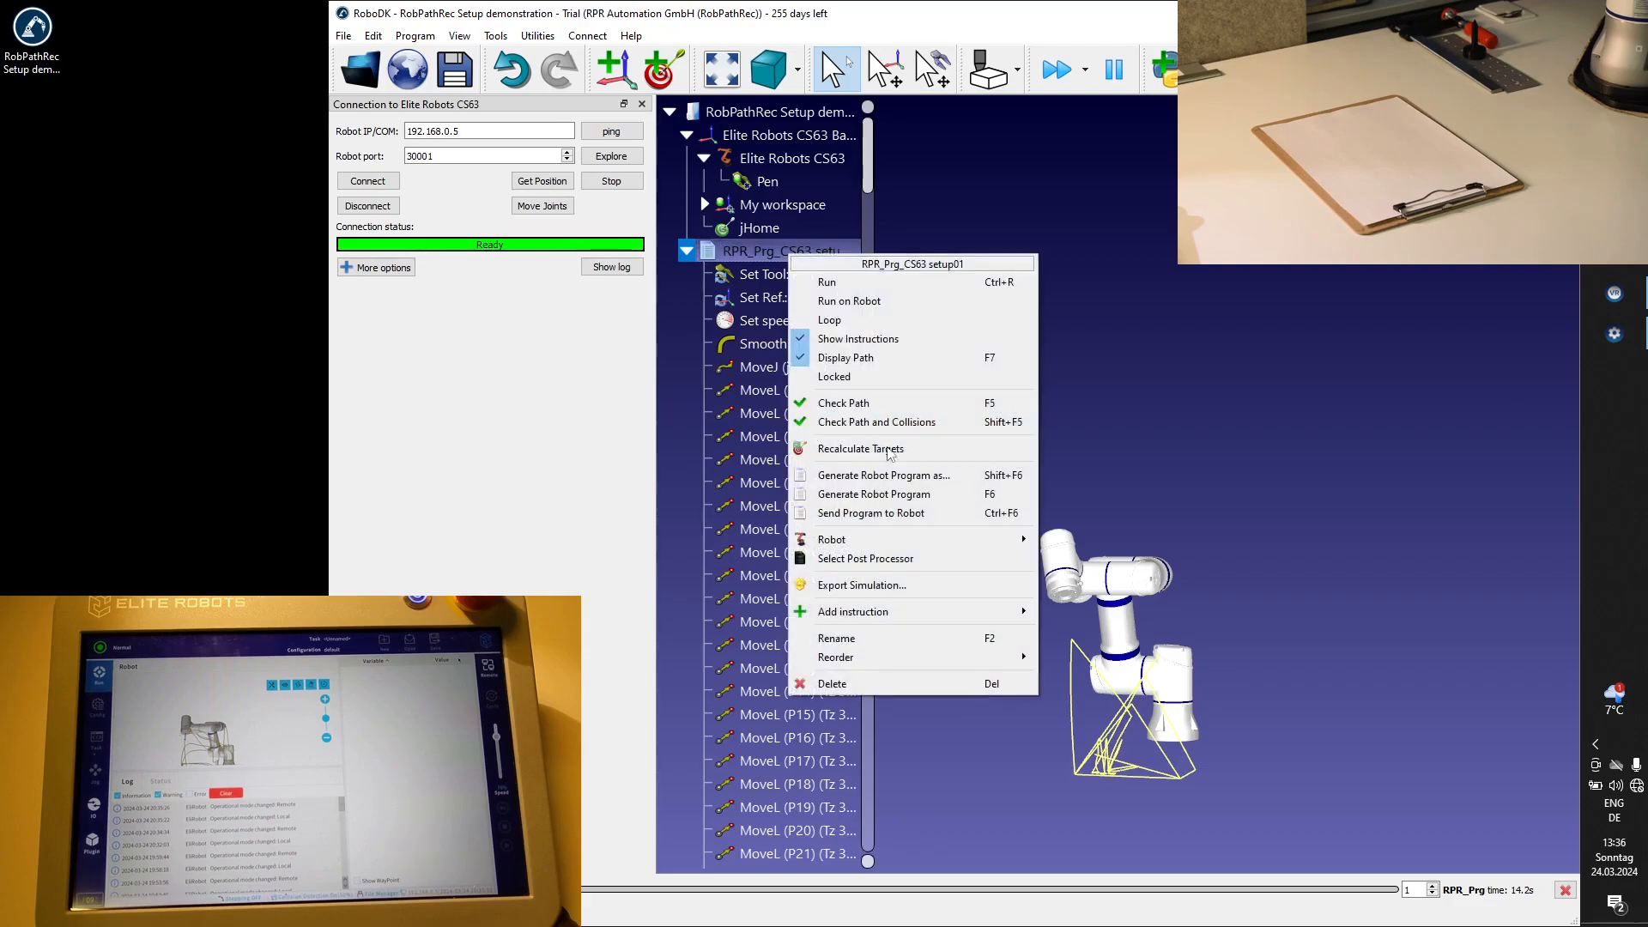
{"action": "left_click", "coordinate": [870, 493]}
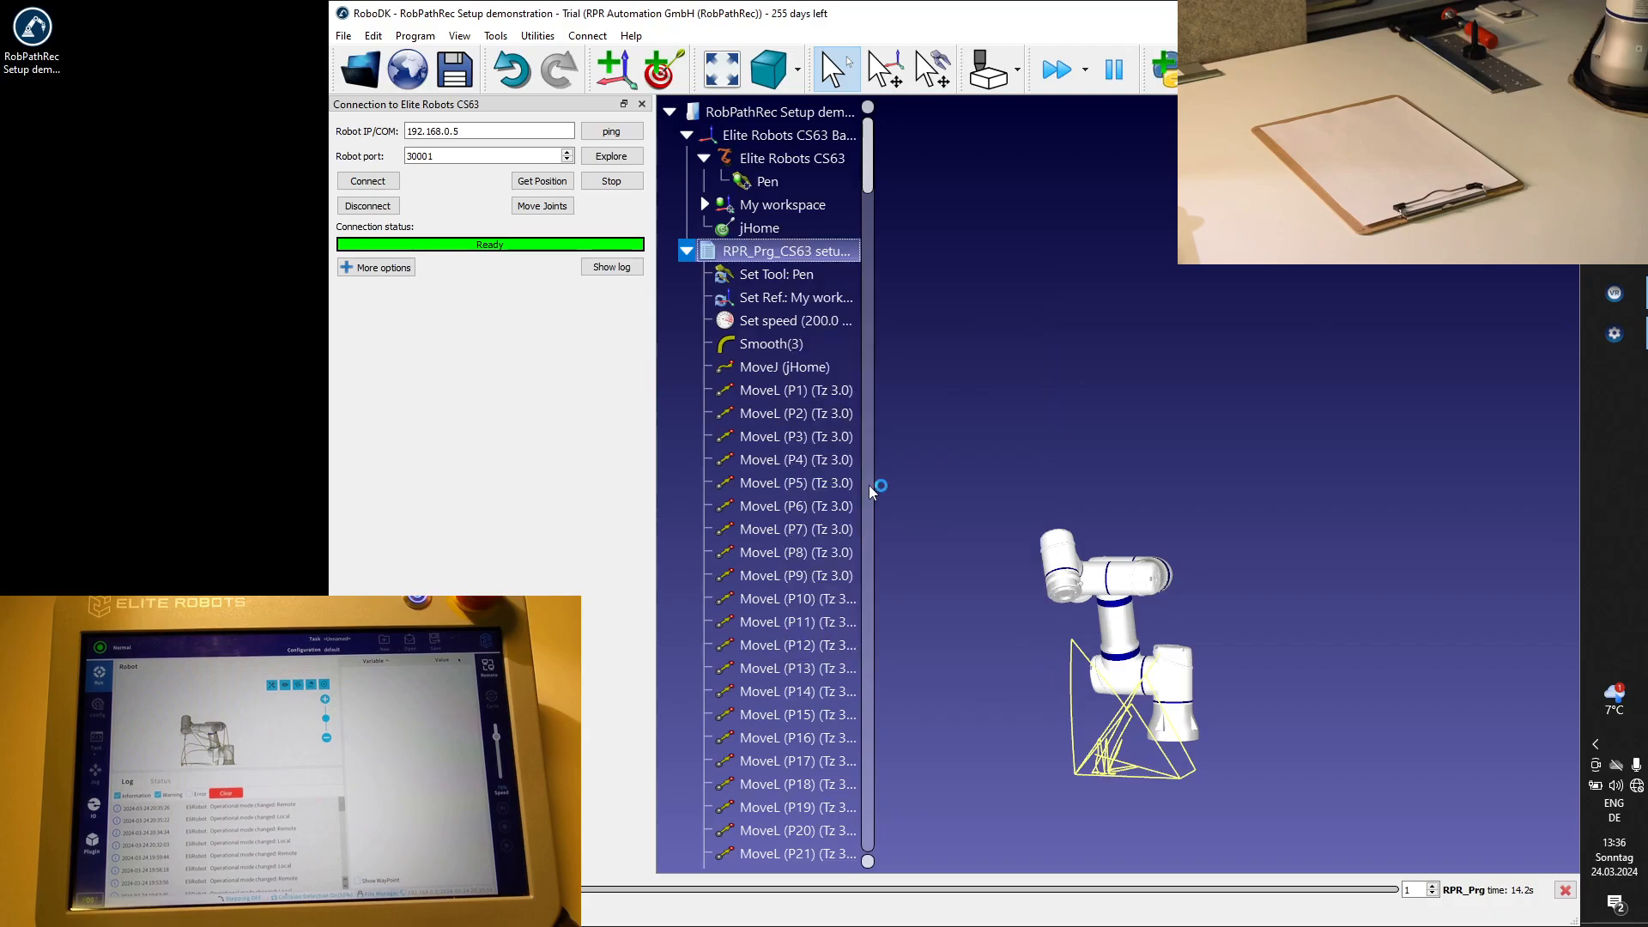
Set the post processor of the RPR_Prg_CS63 setup01 program to Elite Robots CS TASK.
{"action": "right_click", "coordinate": [766, 258]}
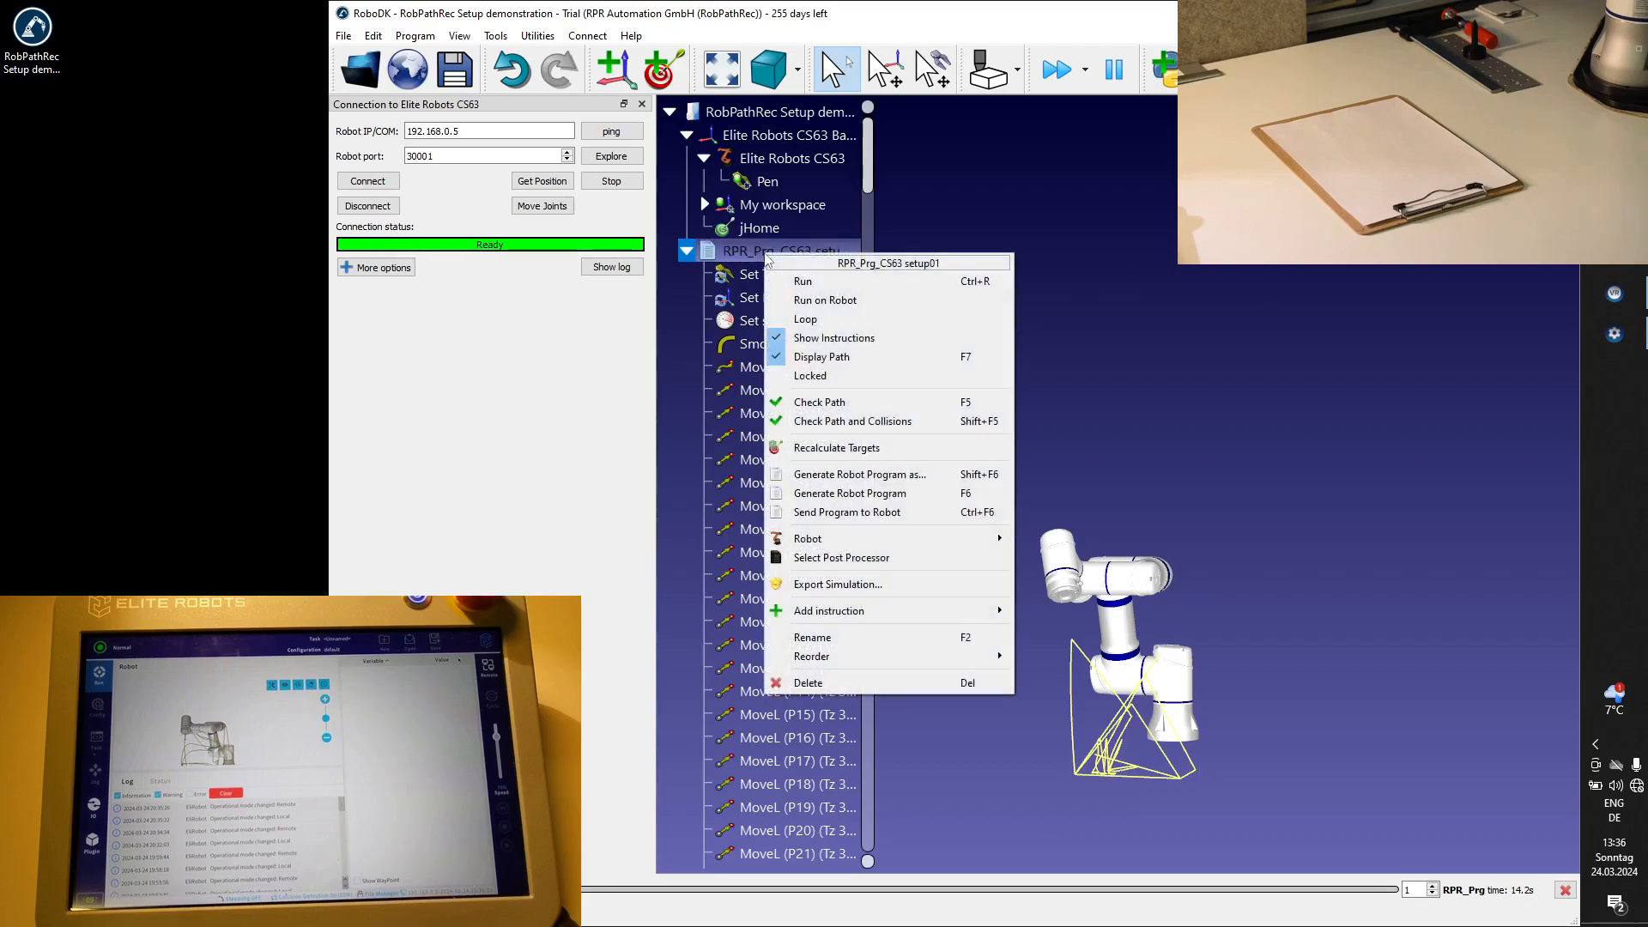
{"action": "left_click", "coordinate": [841, 559]}
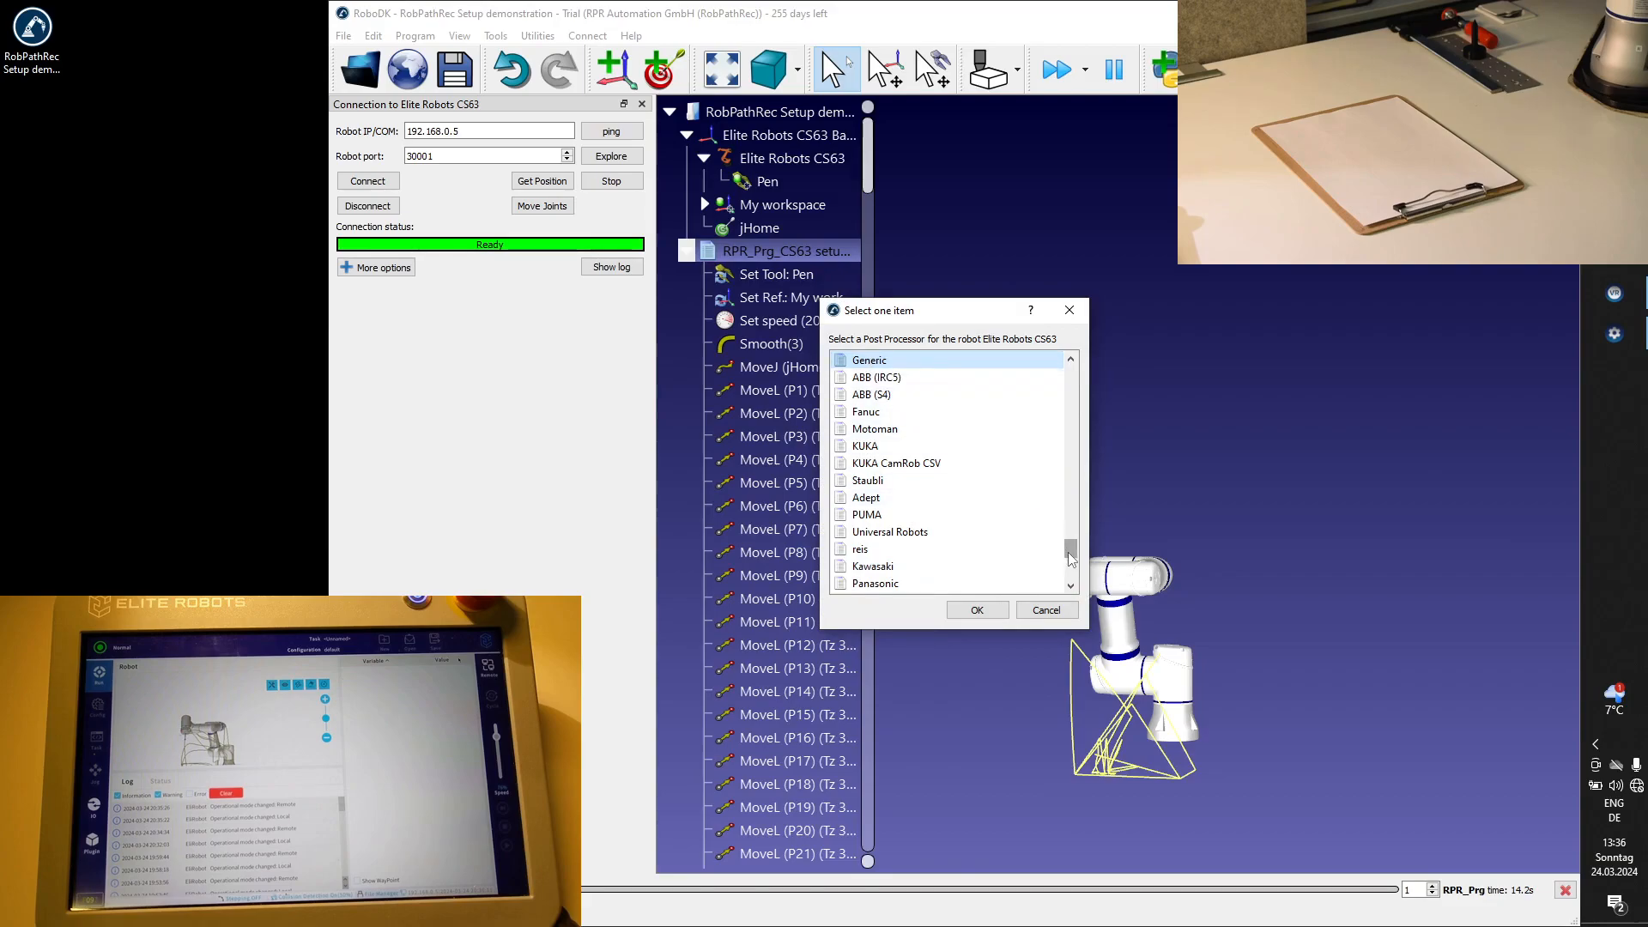
{"action": "left_click_drag", "start_coordinate": [1071, 559], "coordinate": [1075, 416]}
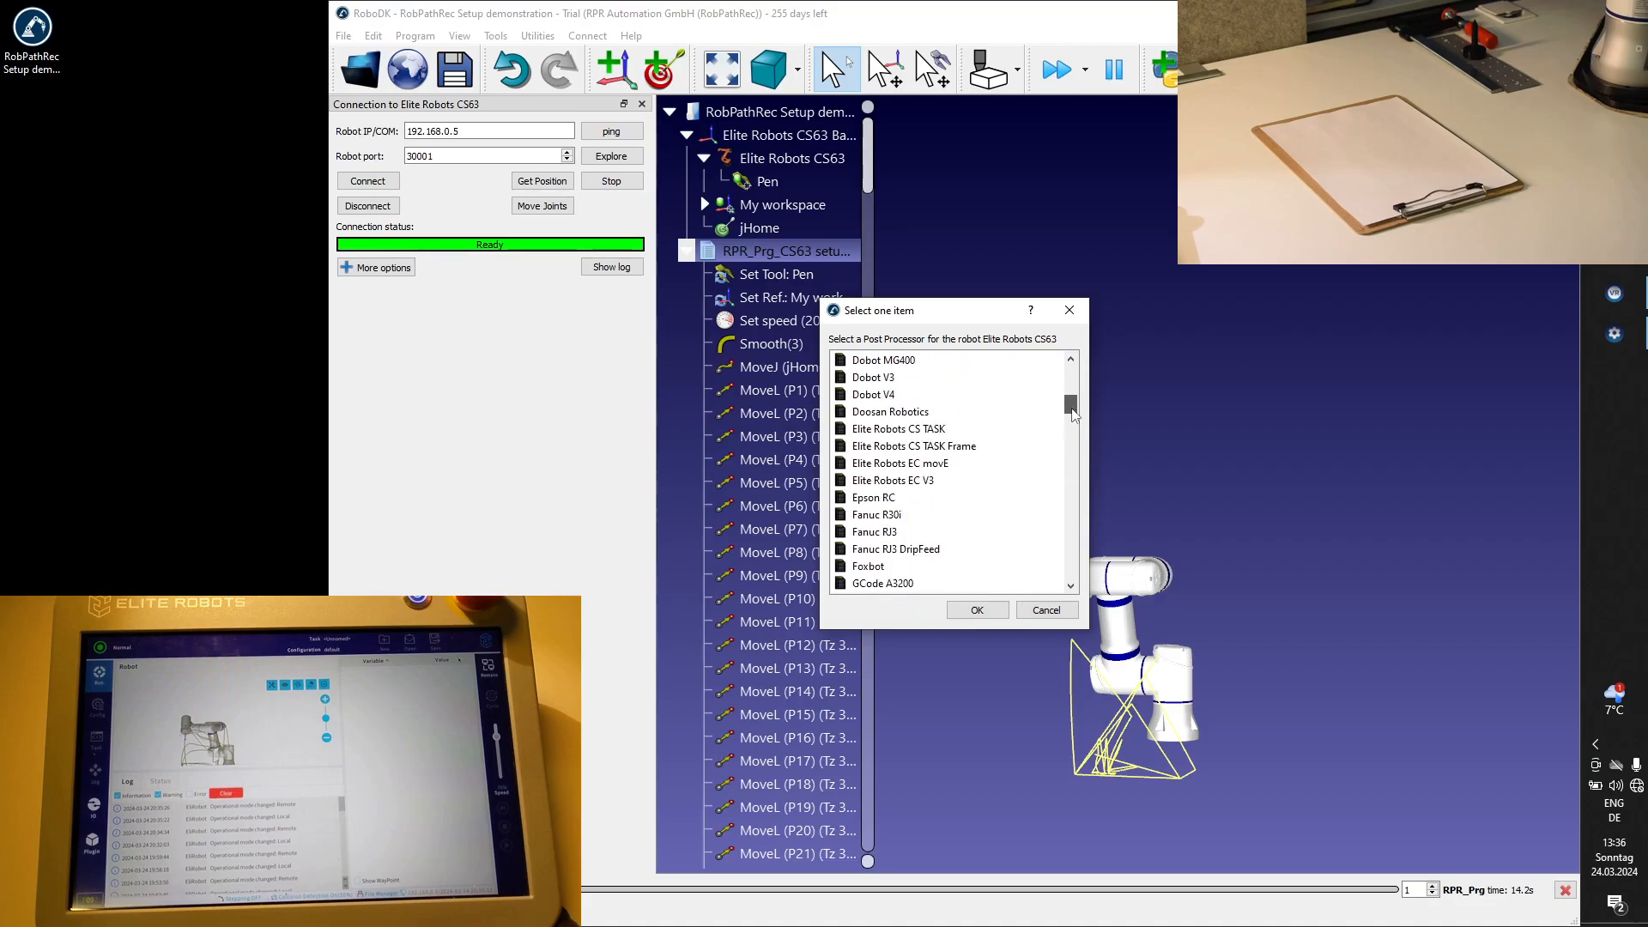
{"action": "left_click", "coordinate": [931, 431]}
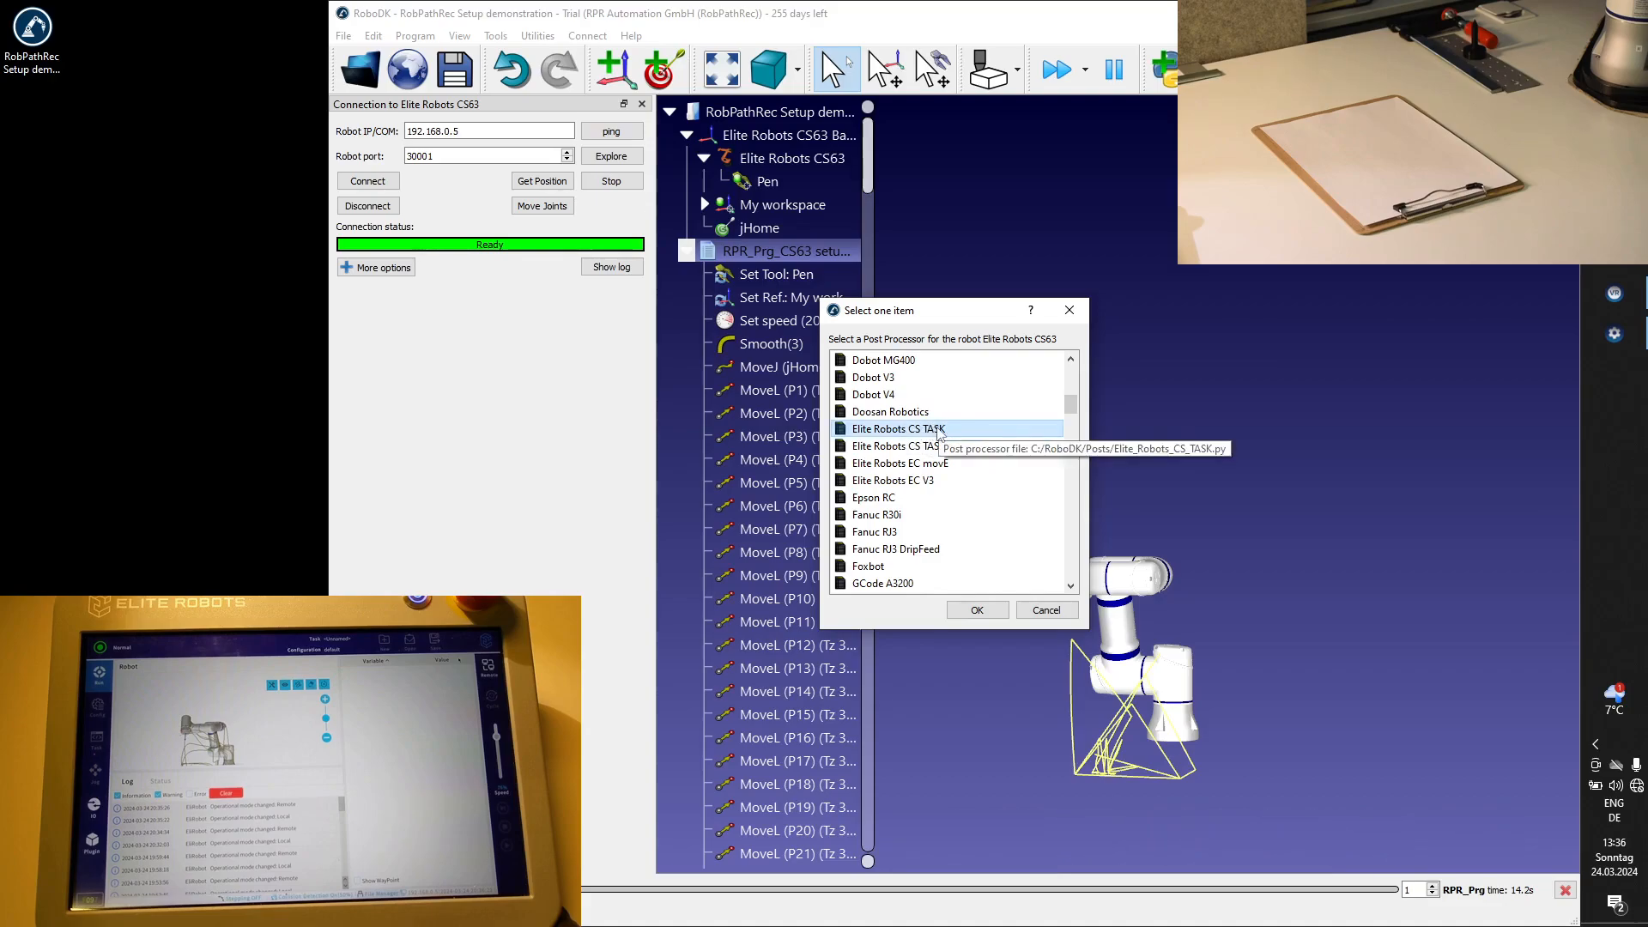
{"action": "left_click", "coordinate": [987, 612]}
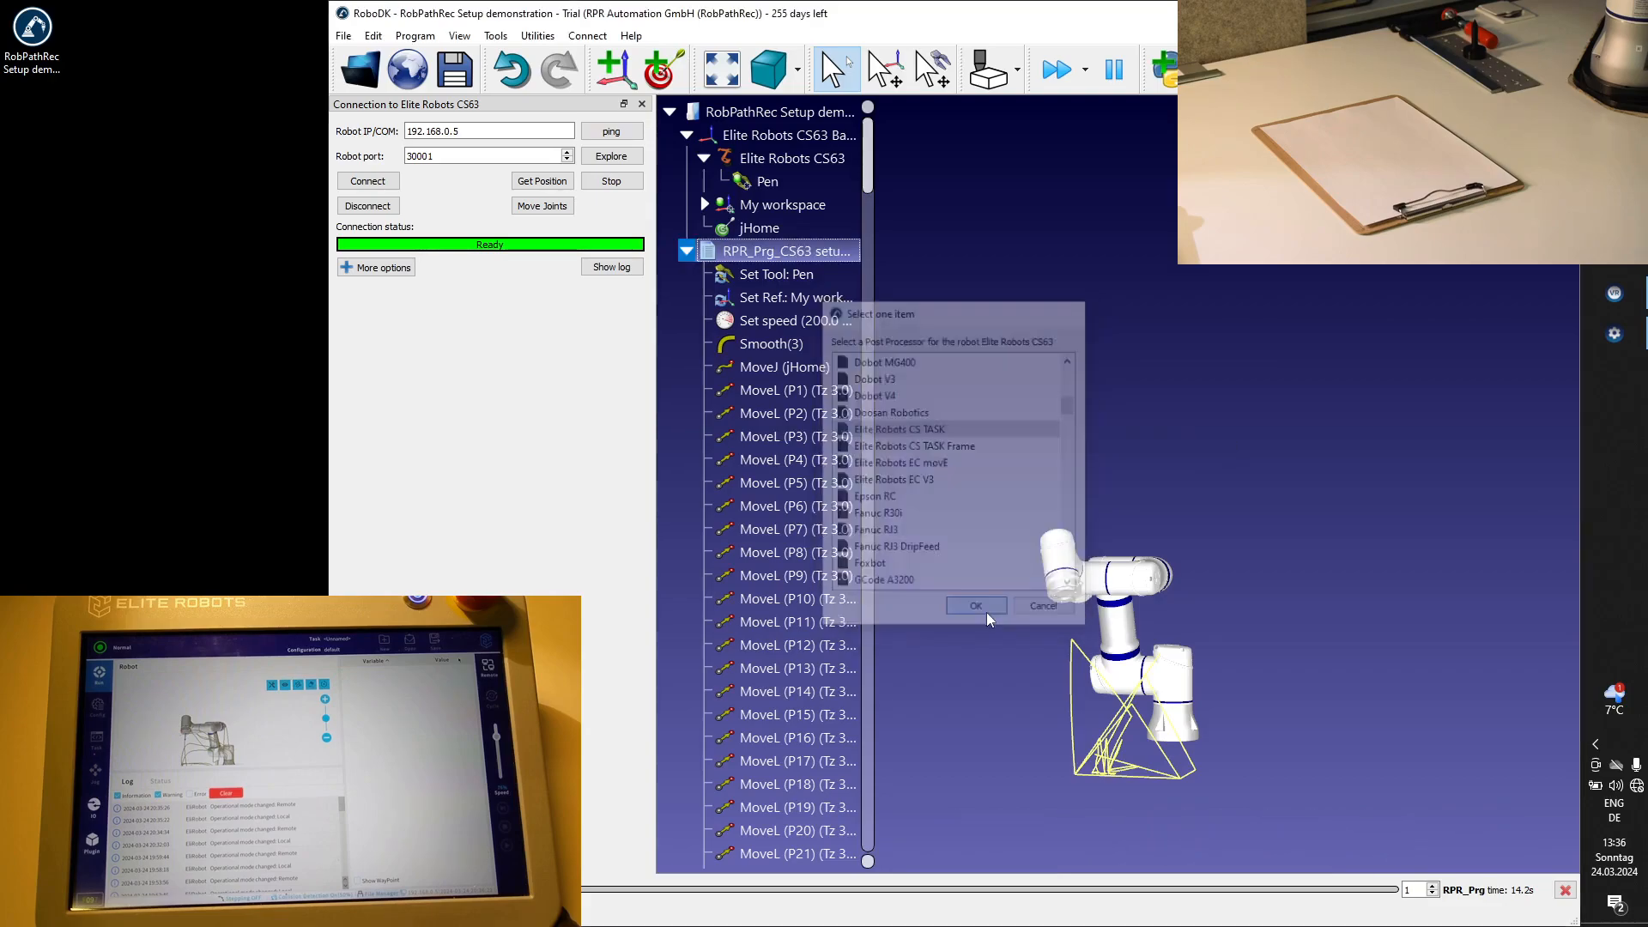
Generate the robot program again as a .task file and close the generated code.
{"action": "right_click", "coordinate": [766, 259]}
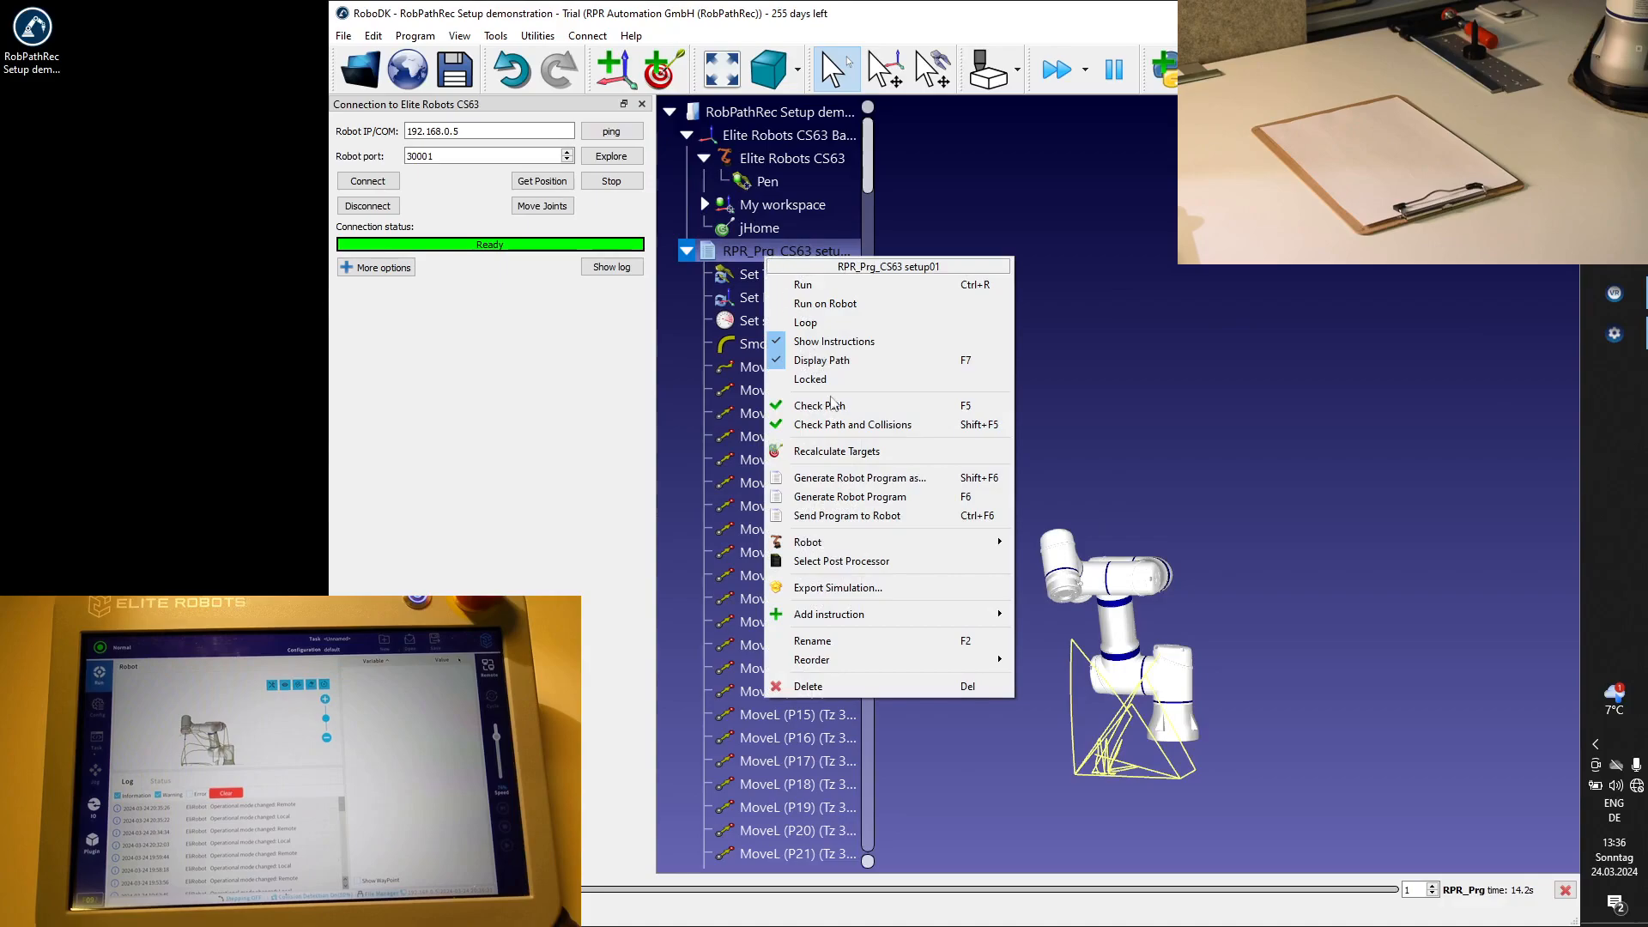
{"action": "left_click", "coordinate": [849, 505]}
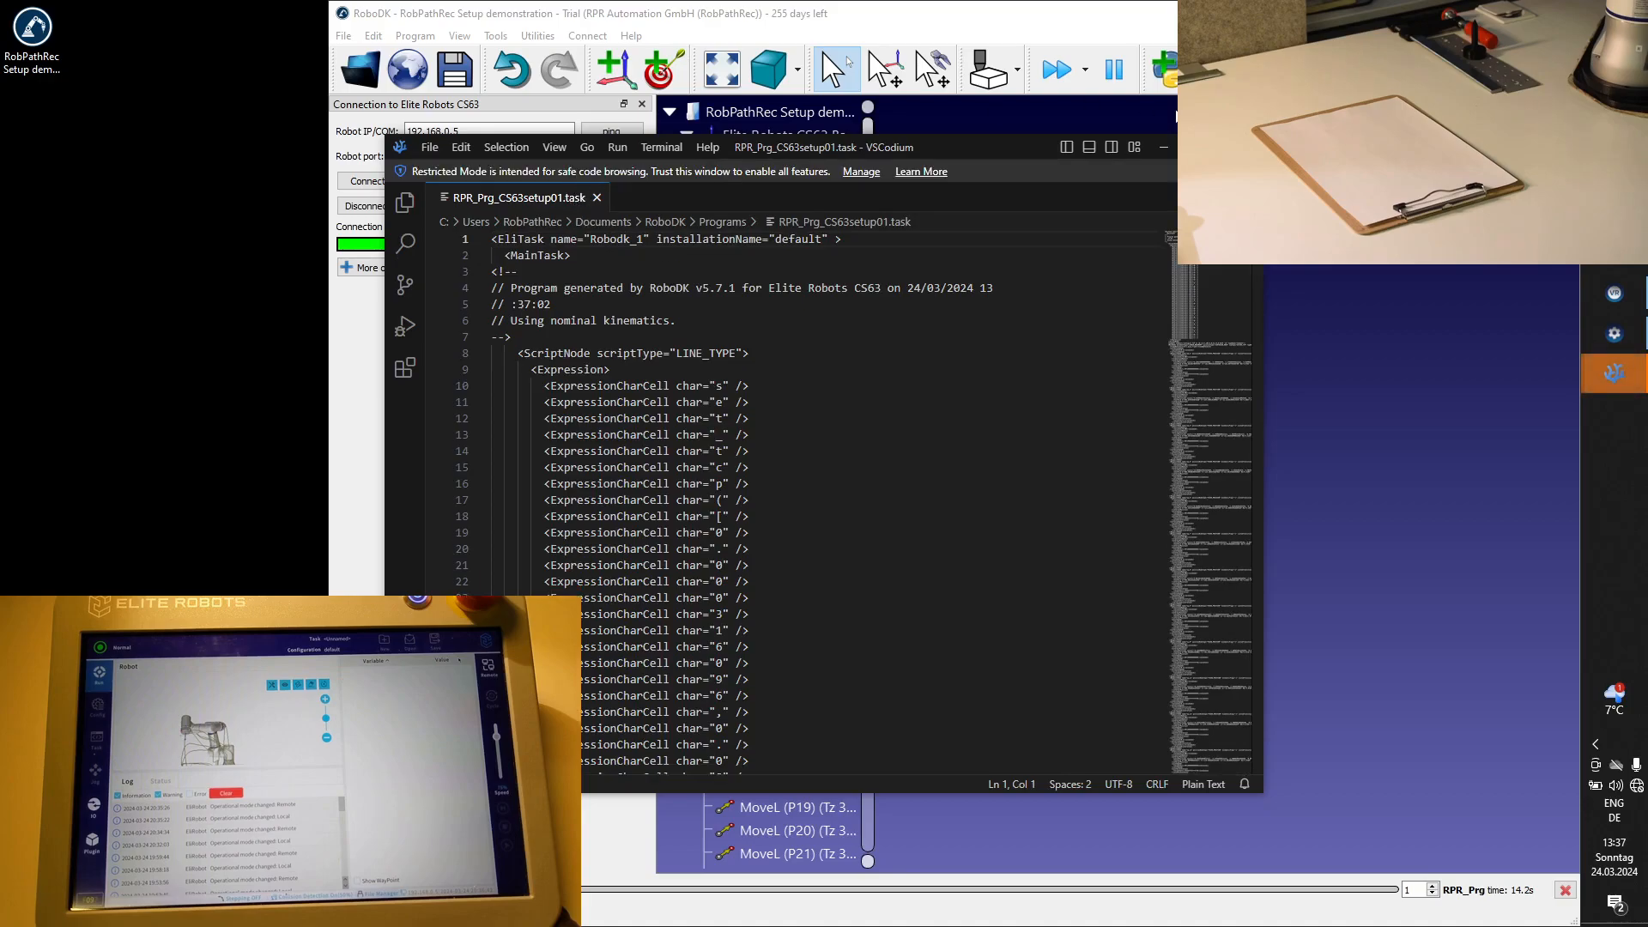
{"action": "left_click", "coordinate": [1243, 147]}
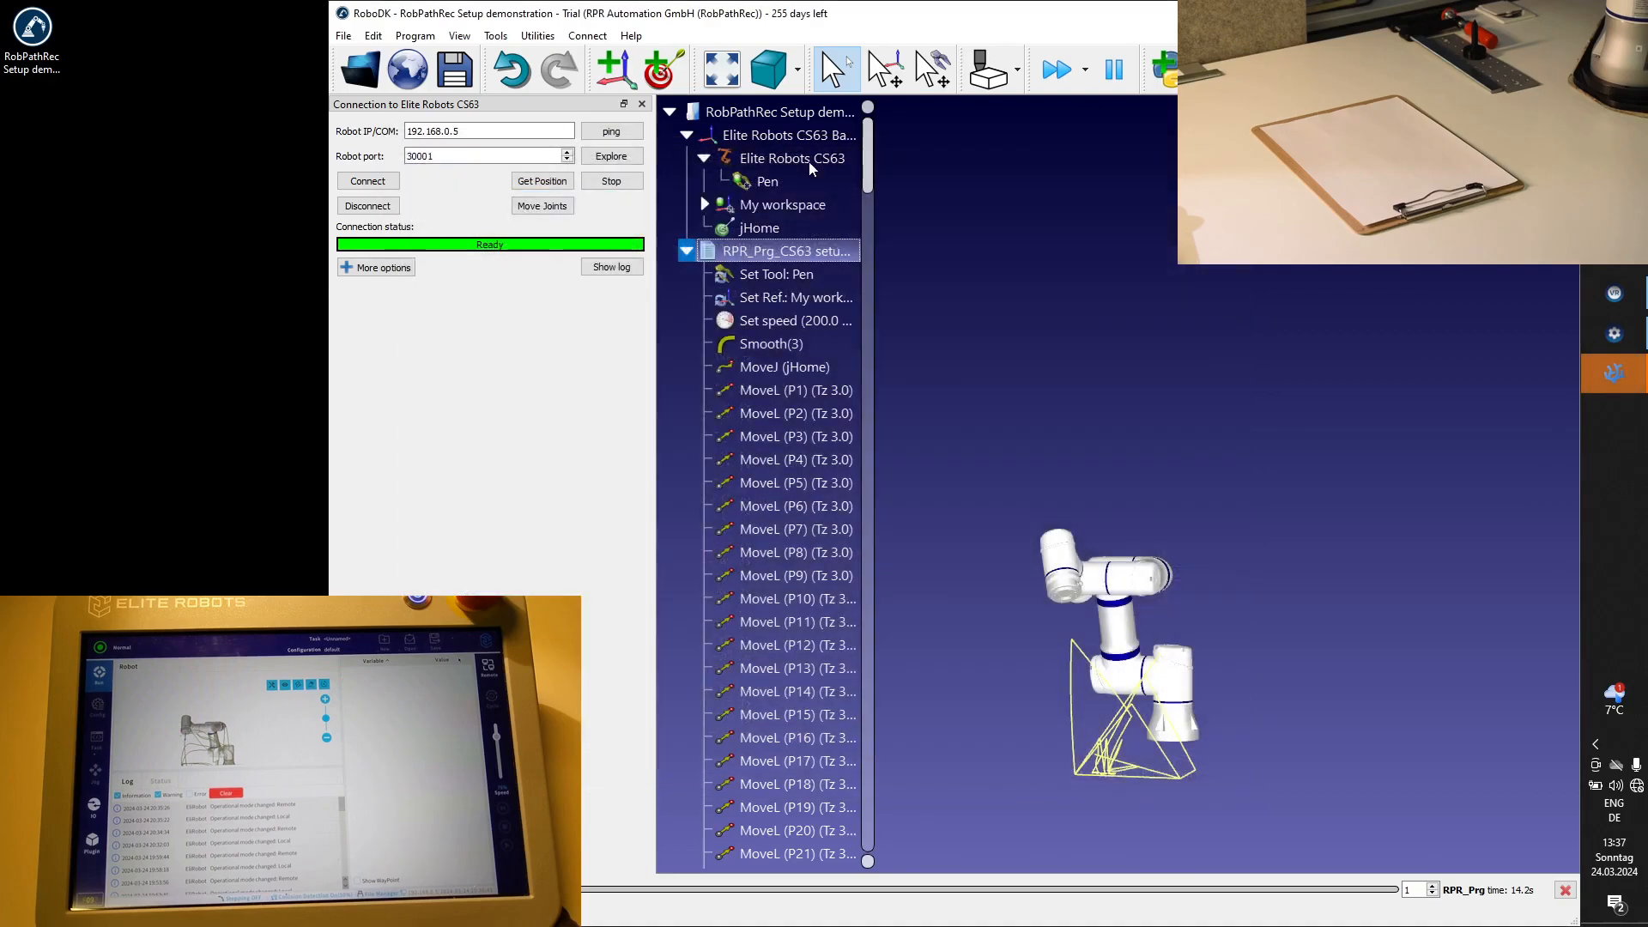
Switch to FileZilla, connect to the saved Elibot CS63 site in a new tab and close the unconnected tab.
{"action": "left_click", "coordinate": [601, 157]}
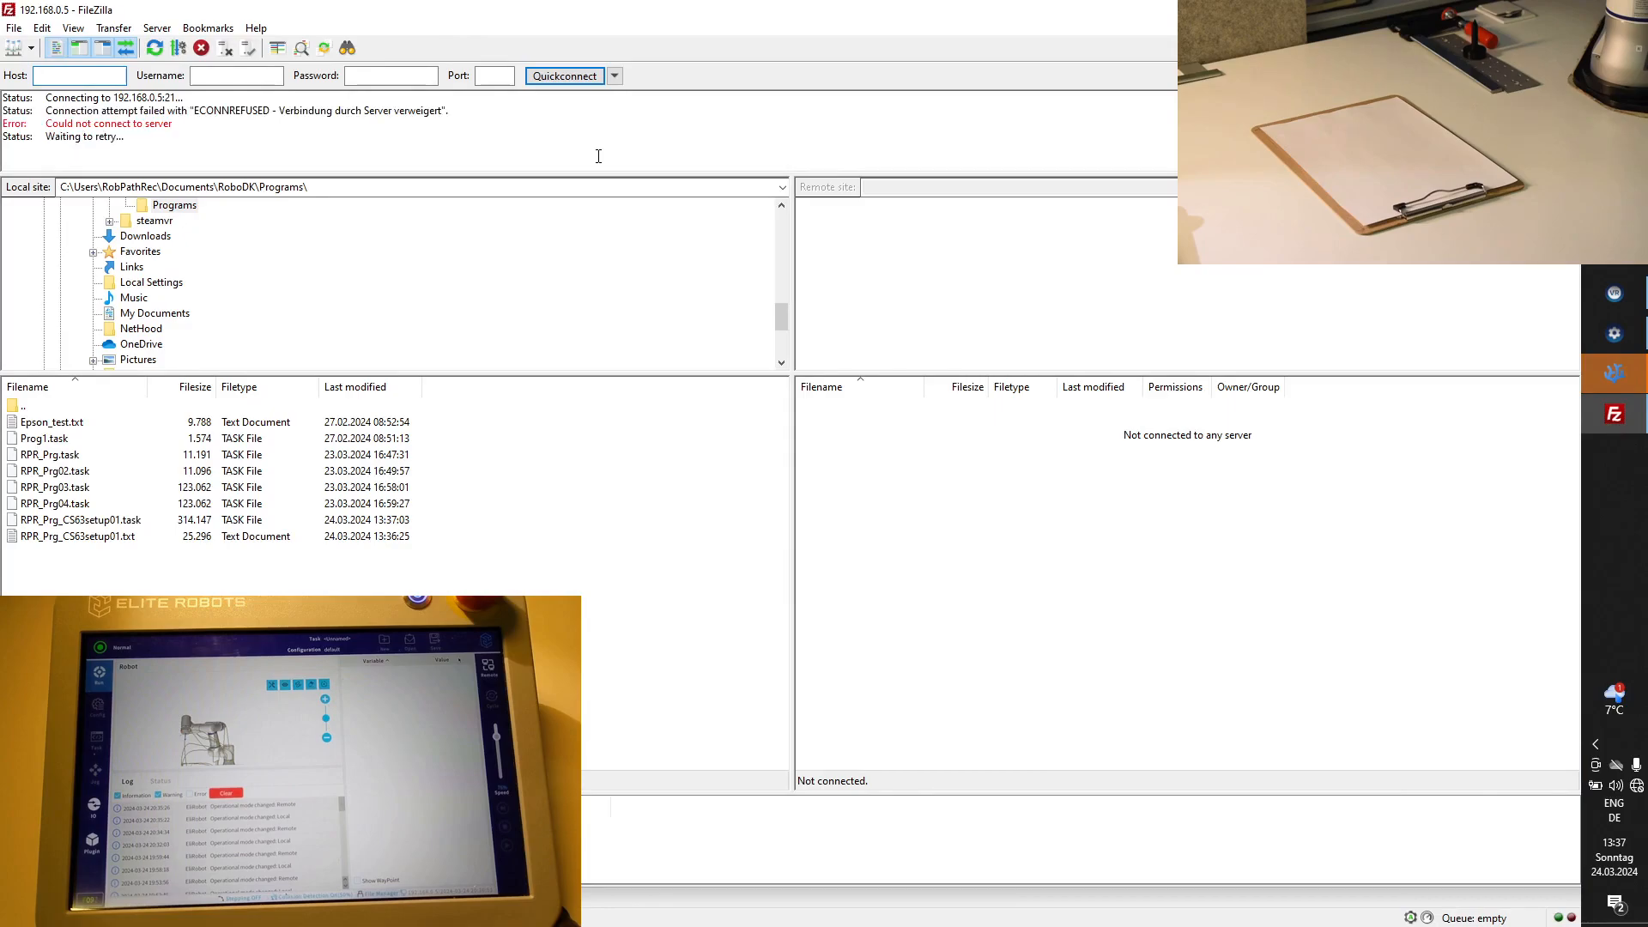
{"action": "left_click", "coordinate": [13, 48]}
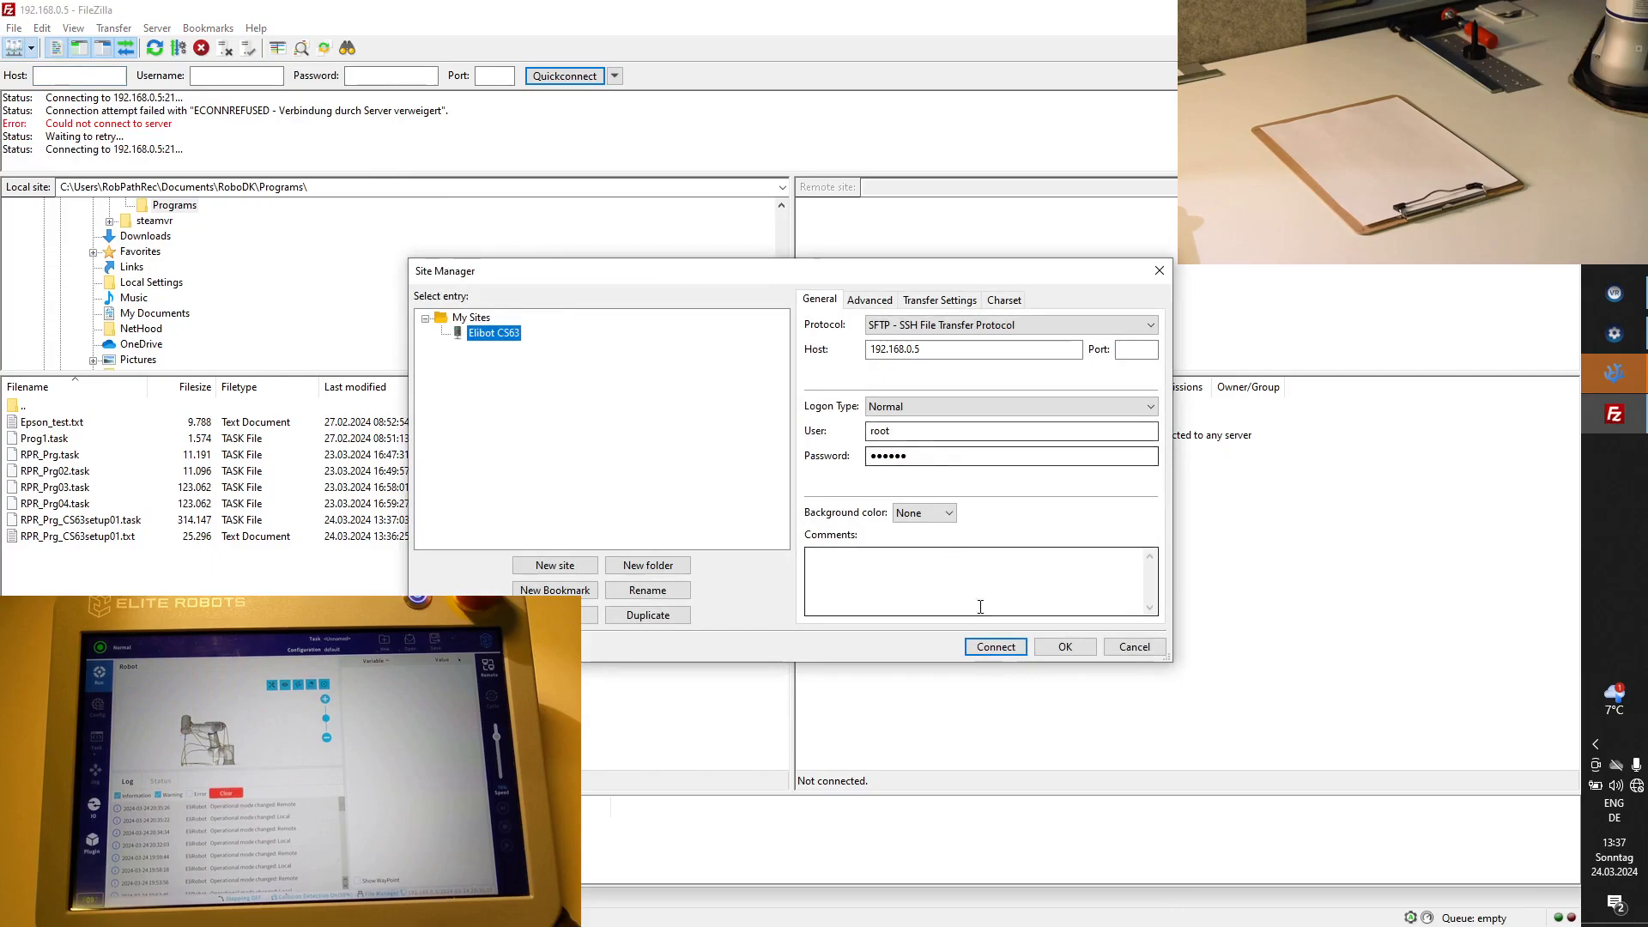
{"action": "left_click", "coordinate": [998, 648]}
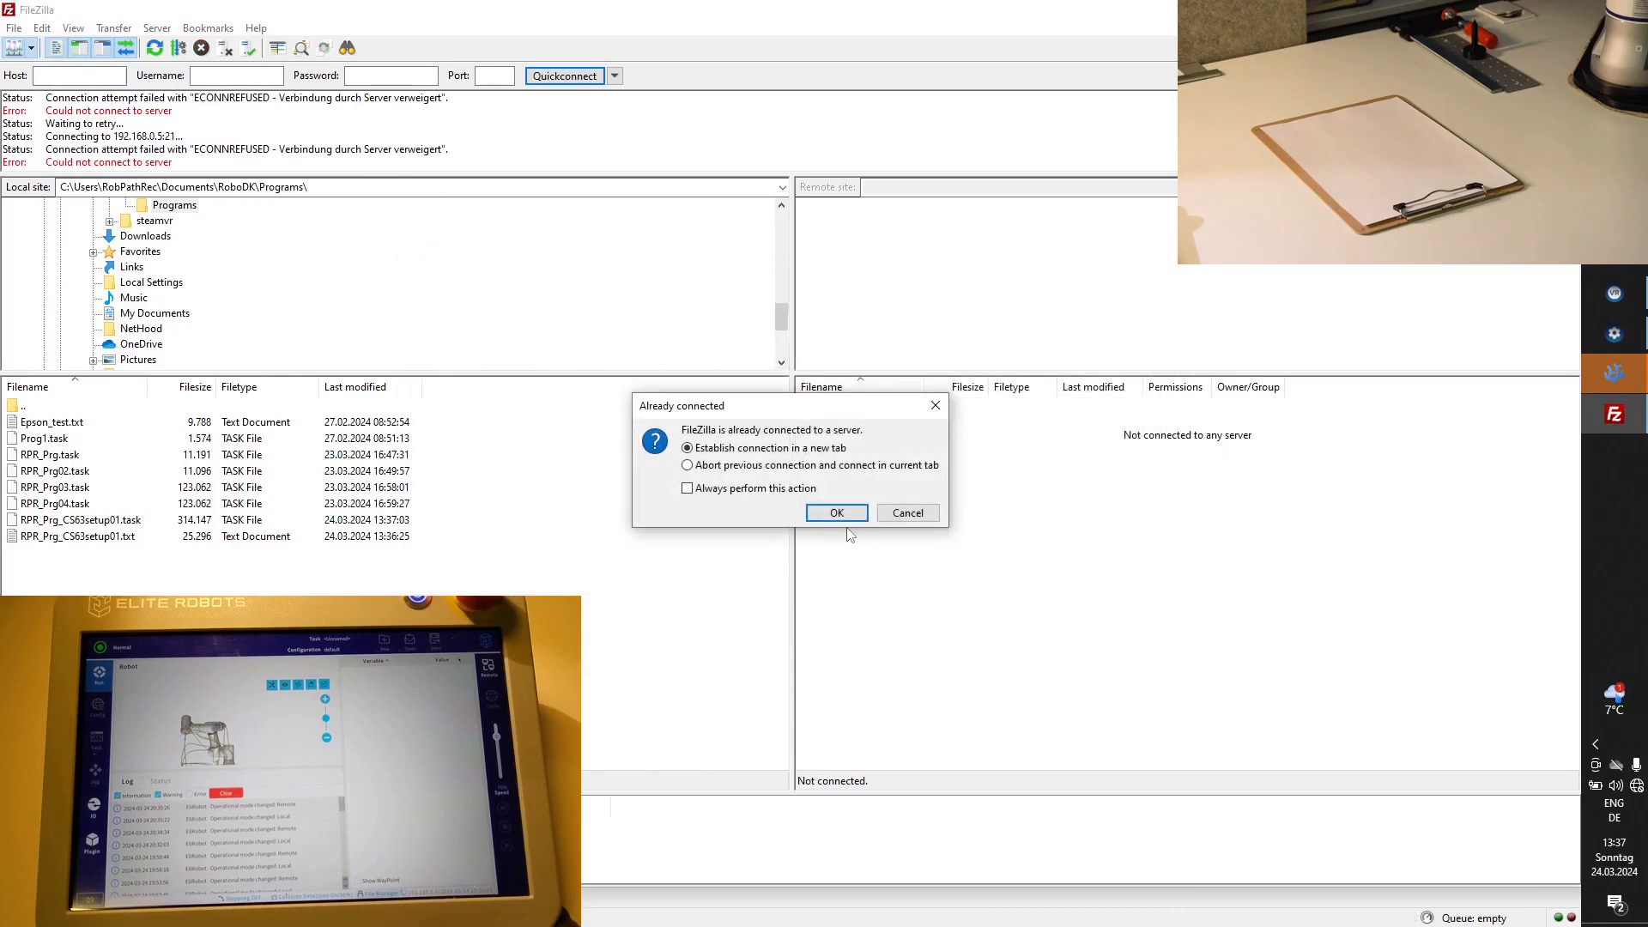
{"action": "left_click", "coordinate": [837, 513]}
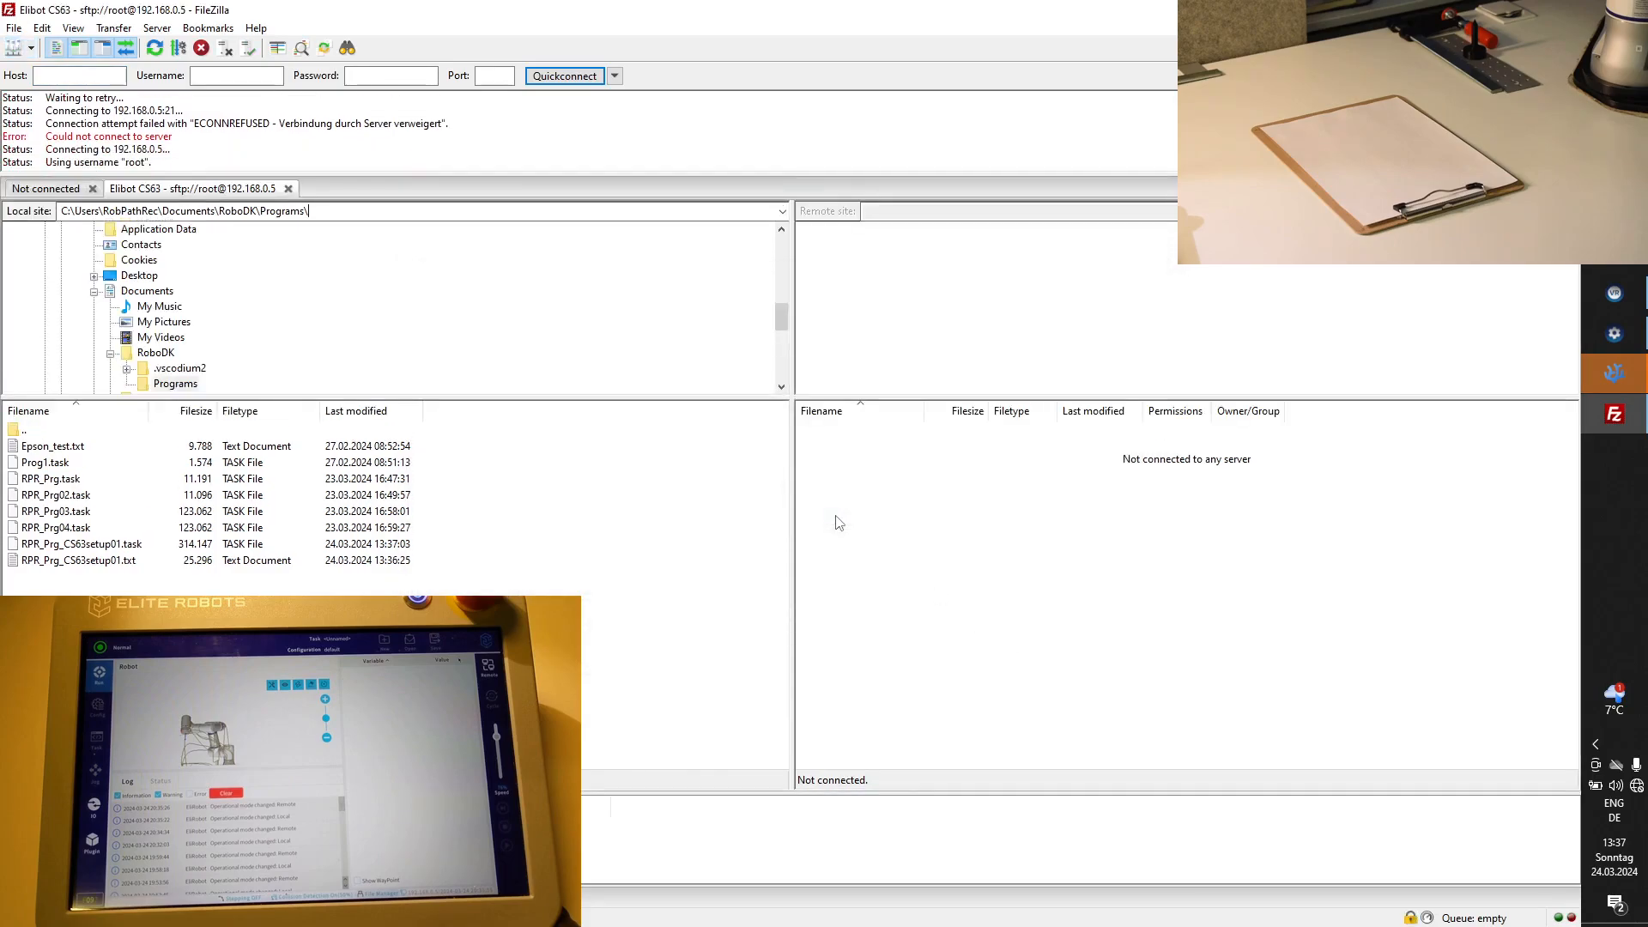
{"action": "left_click", "coordinate": [90, 189]}
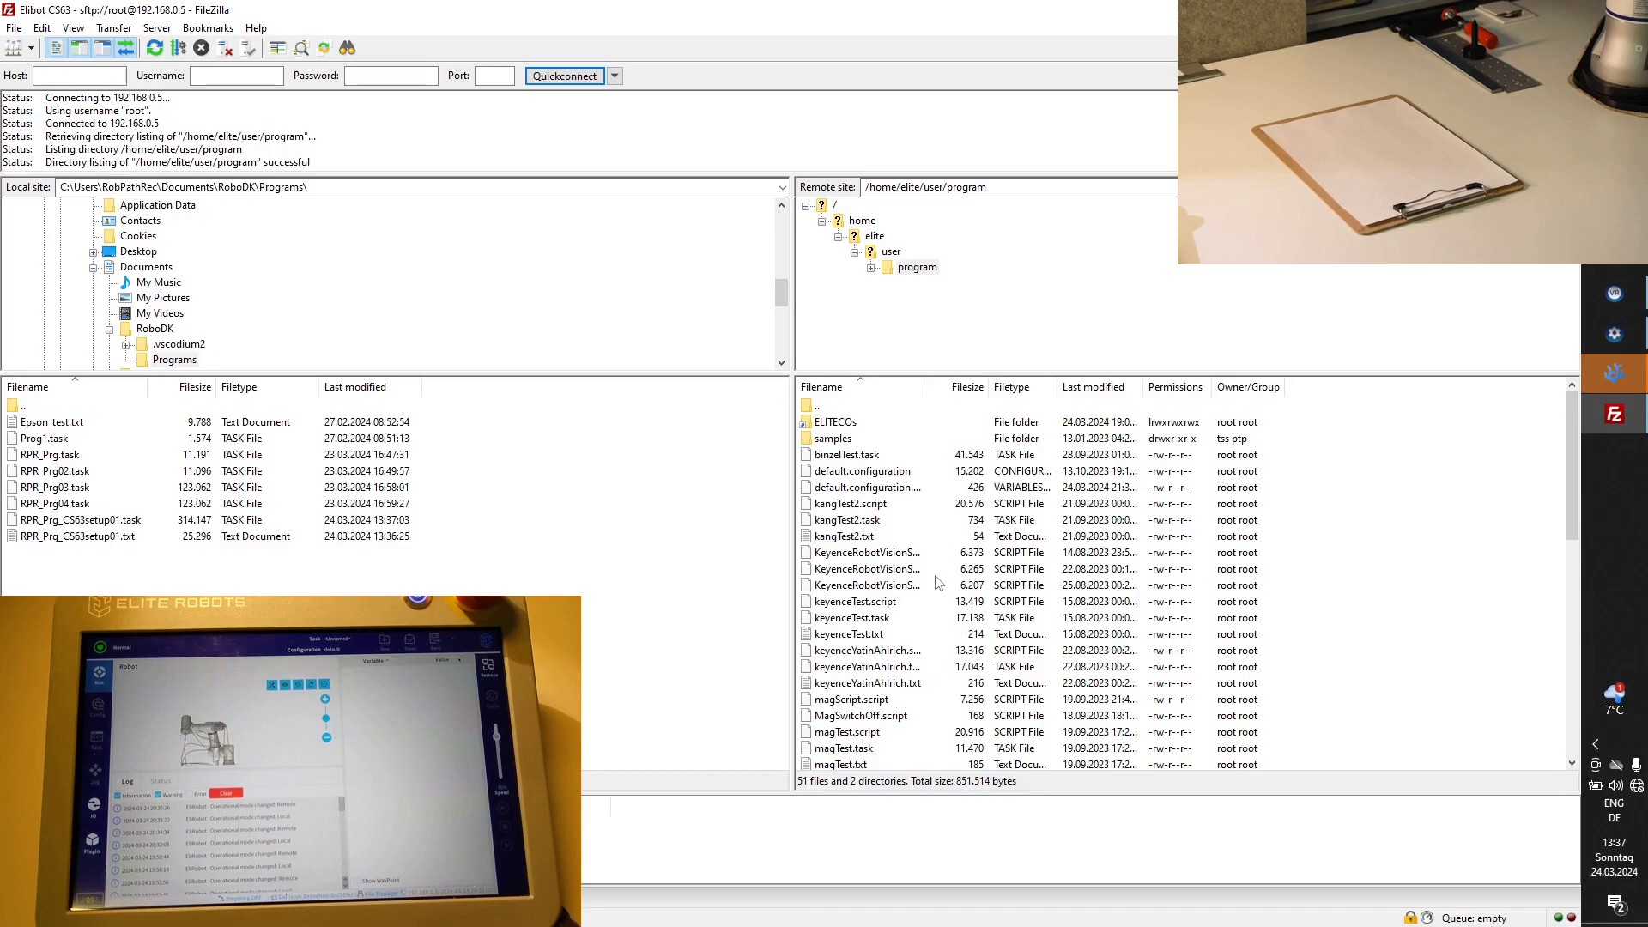
Upload RPR_Prg_CS63setup01.task to the robot's /home/elite/user/program folder and select the uploaded copy.
{"action": "scroll", "coordinate": [879, 559], "scroll_direction": "down", "scroll_amount": 4}
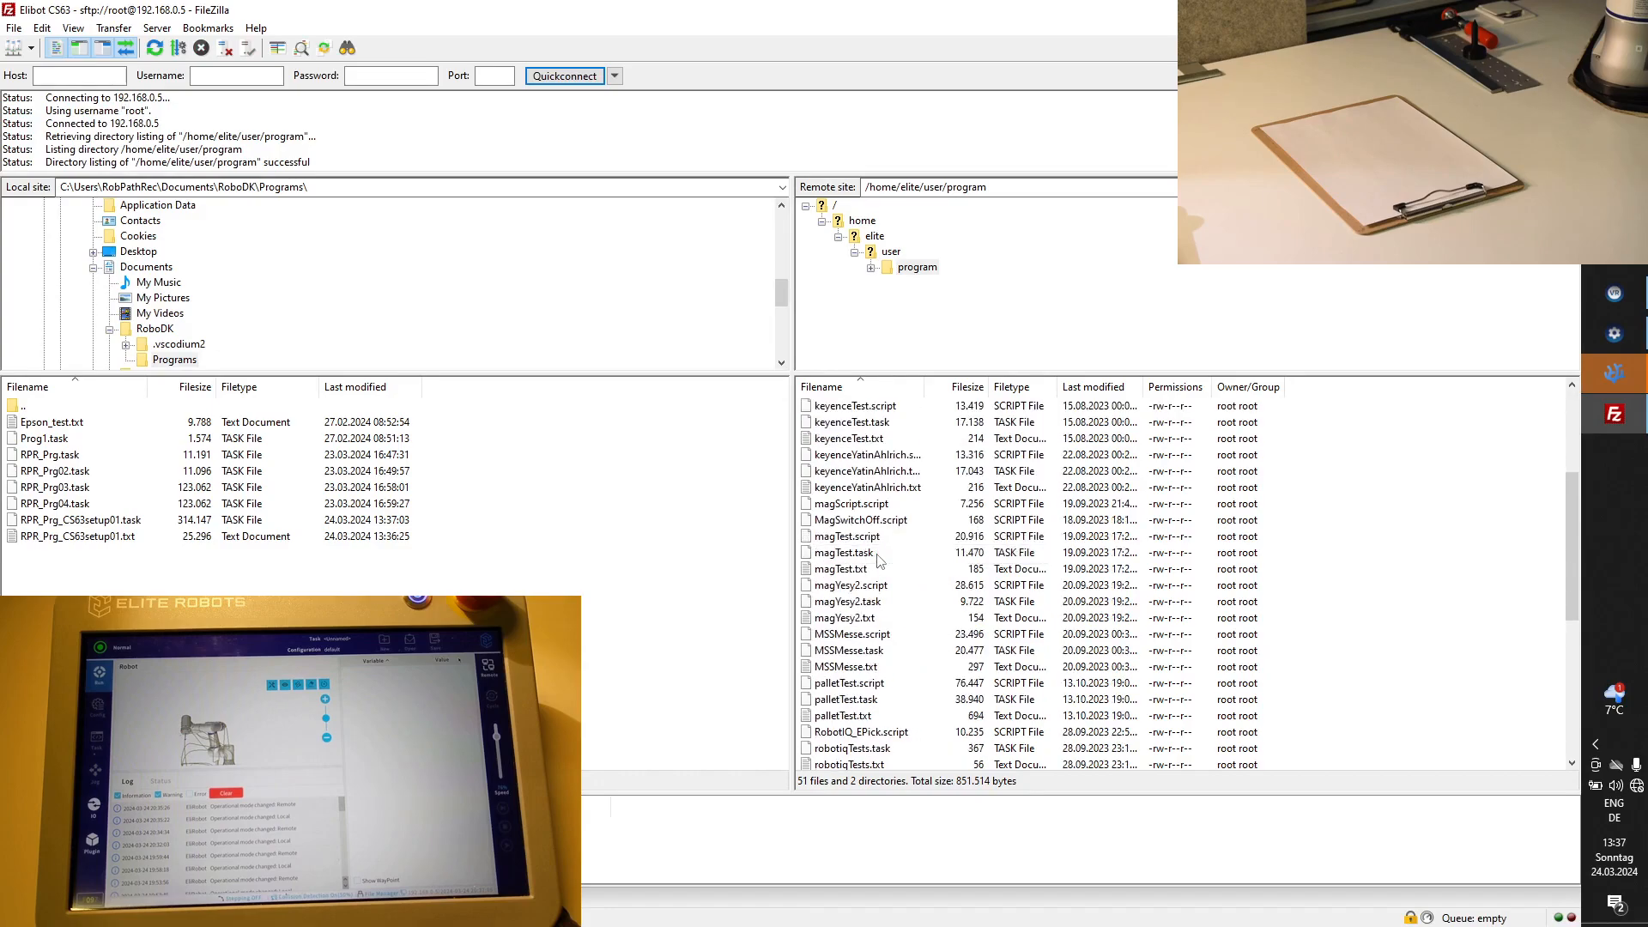
{"action": "scroll", "coordinate": [879, 559], "scroll_direction": "down", "scroll_amount": 2}
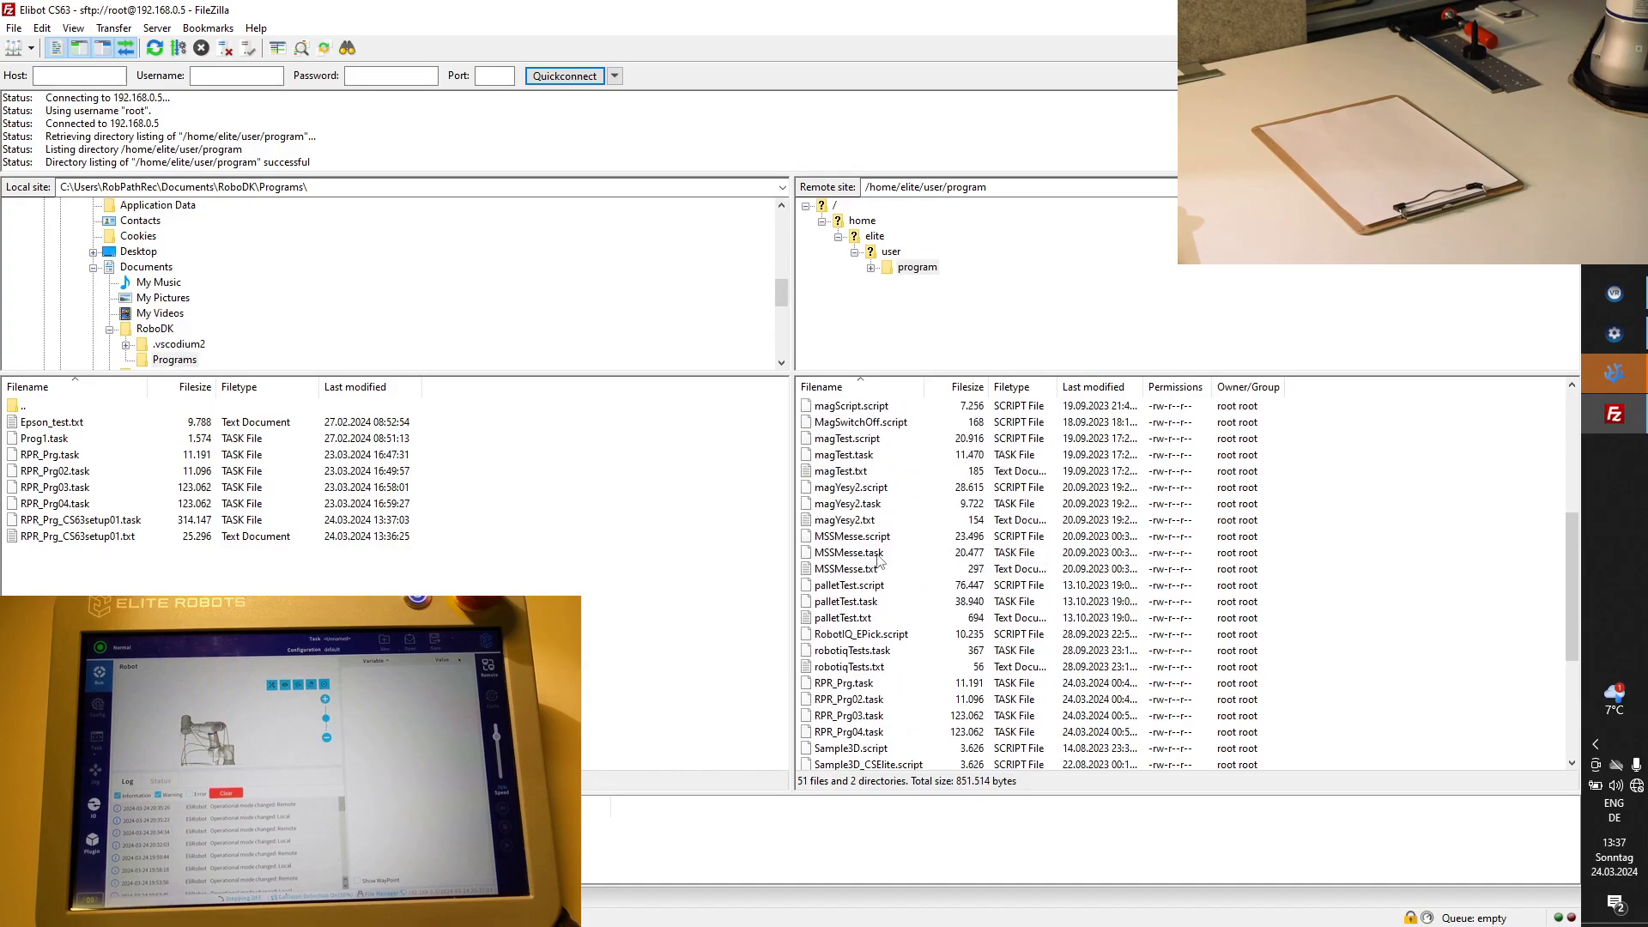
{"action": "left_click", "coordinate": [108, 521]}
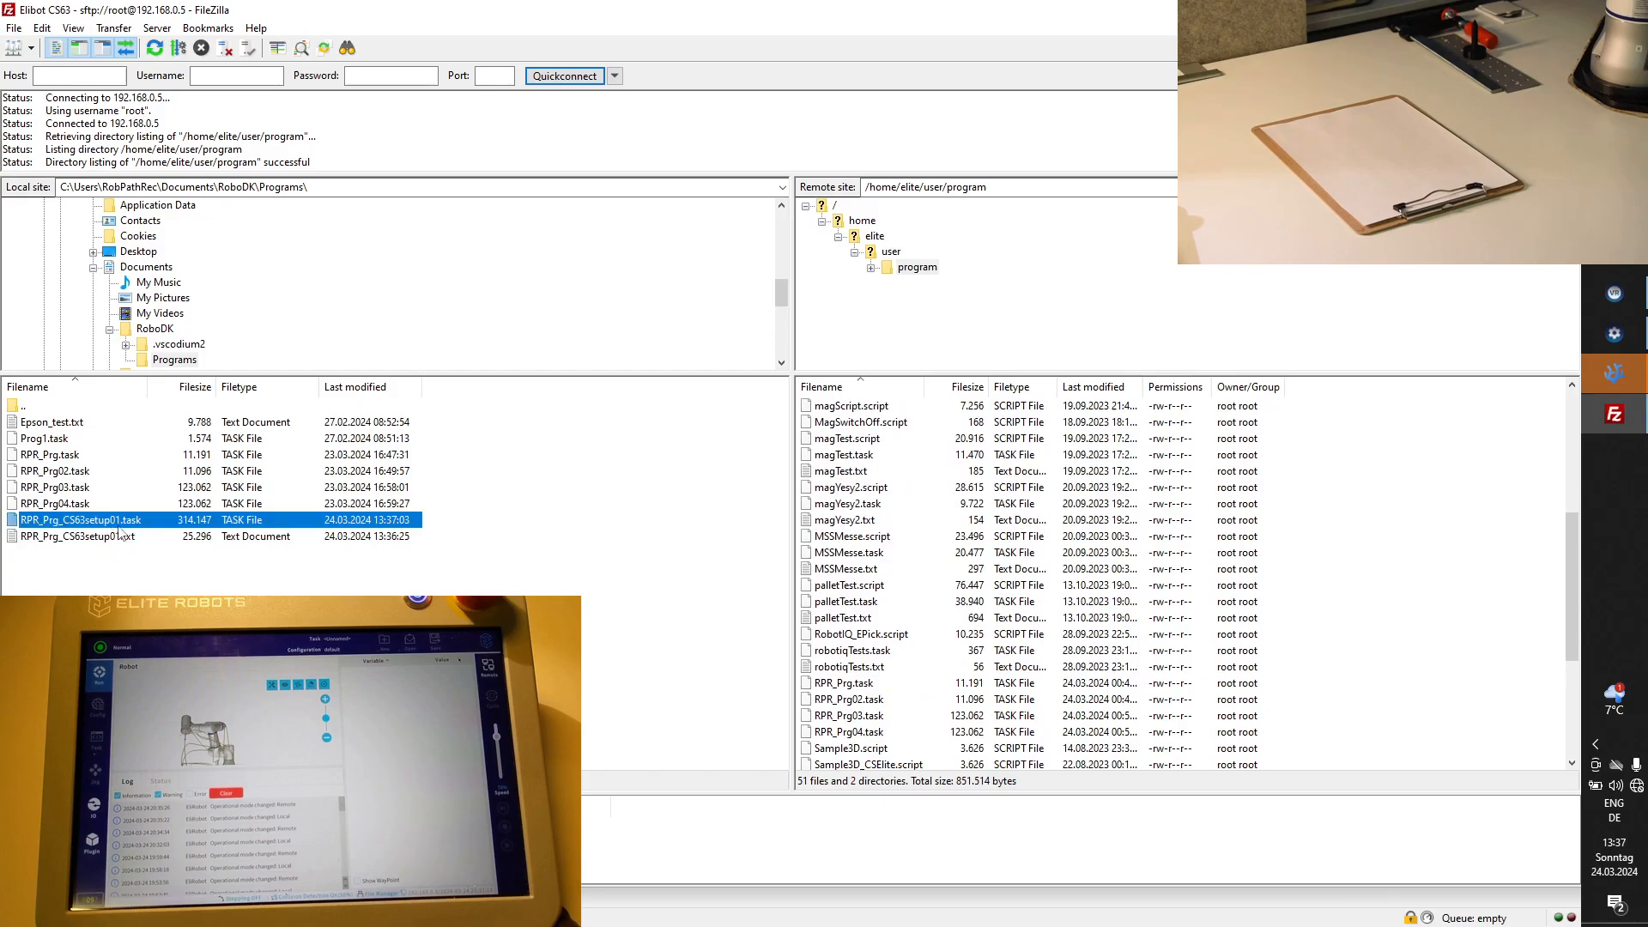
{"action": "double_click", "coordinate": [111, 522]}
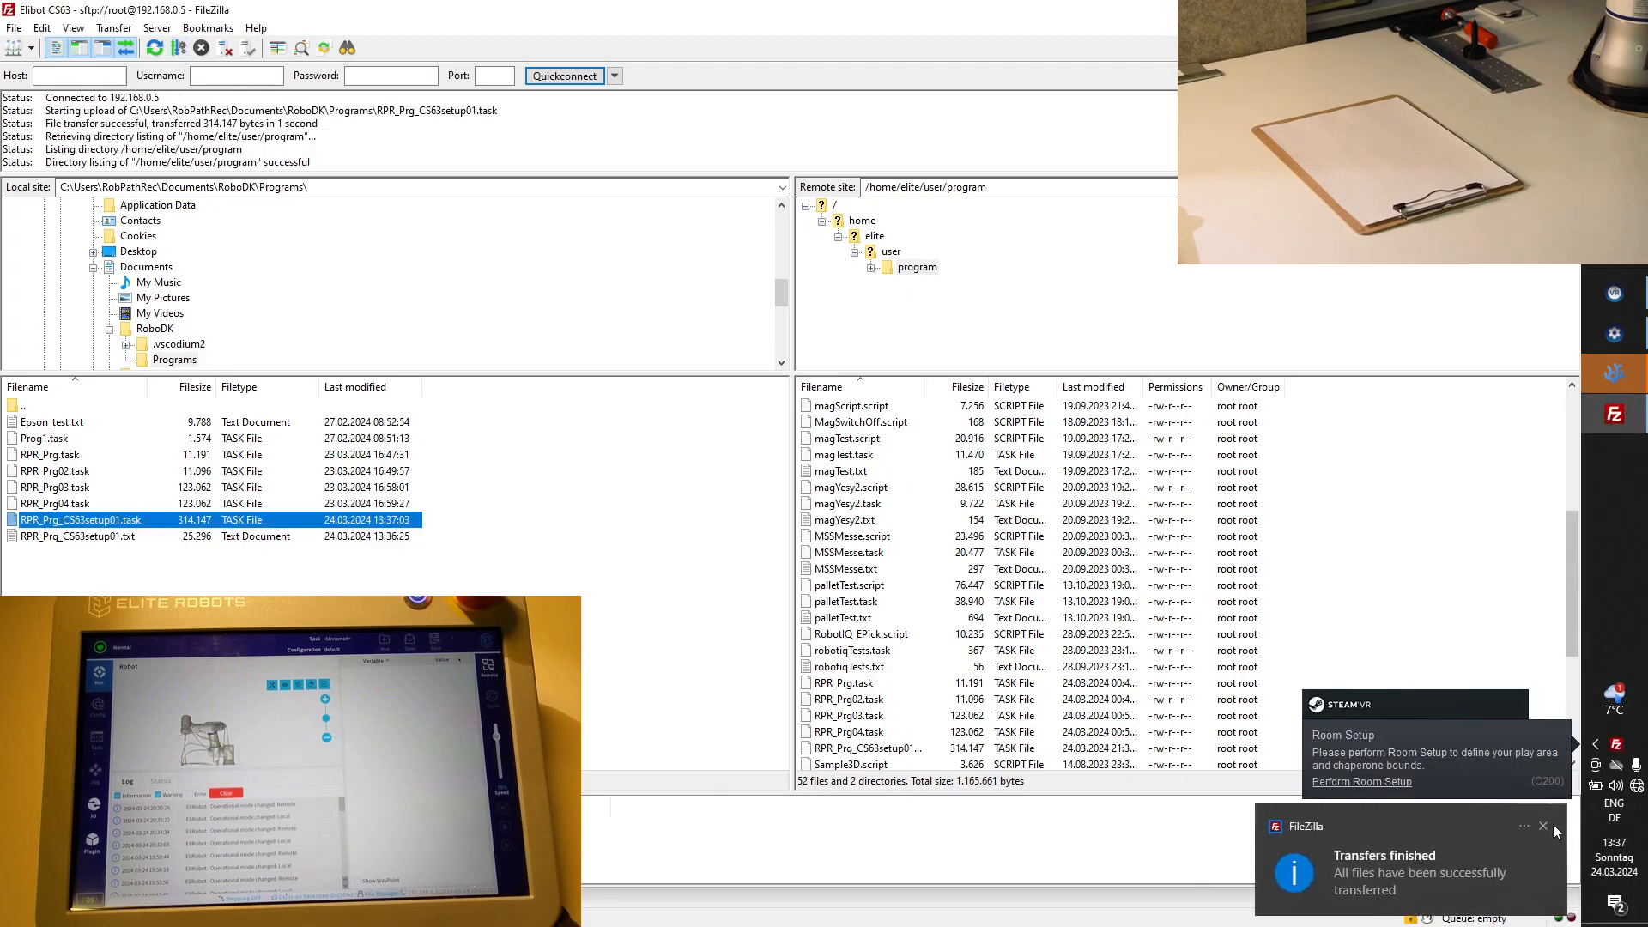
{"action": "left_click", "coordinate": [1544, 826]}
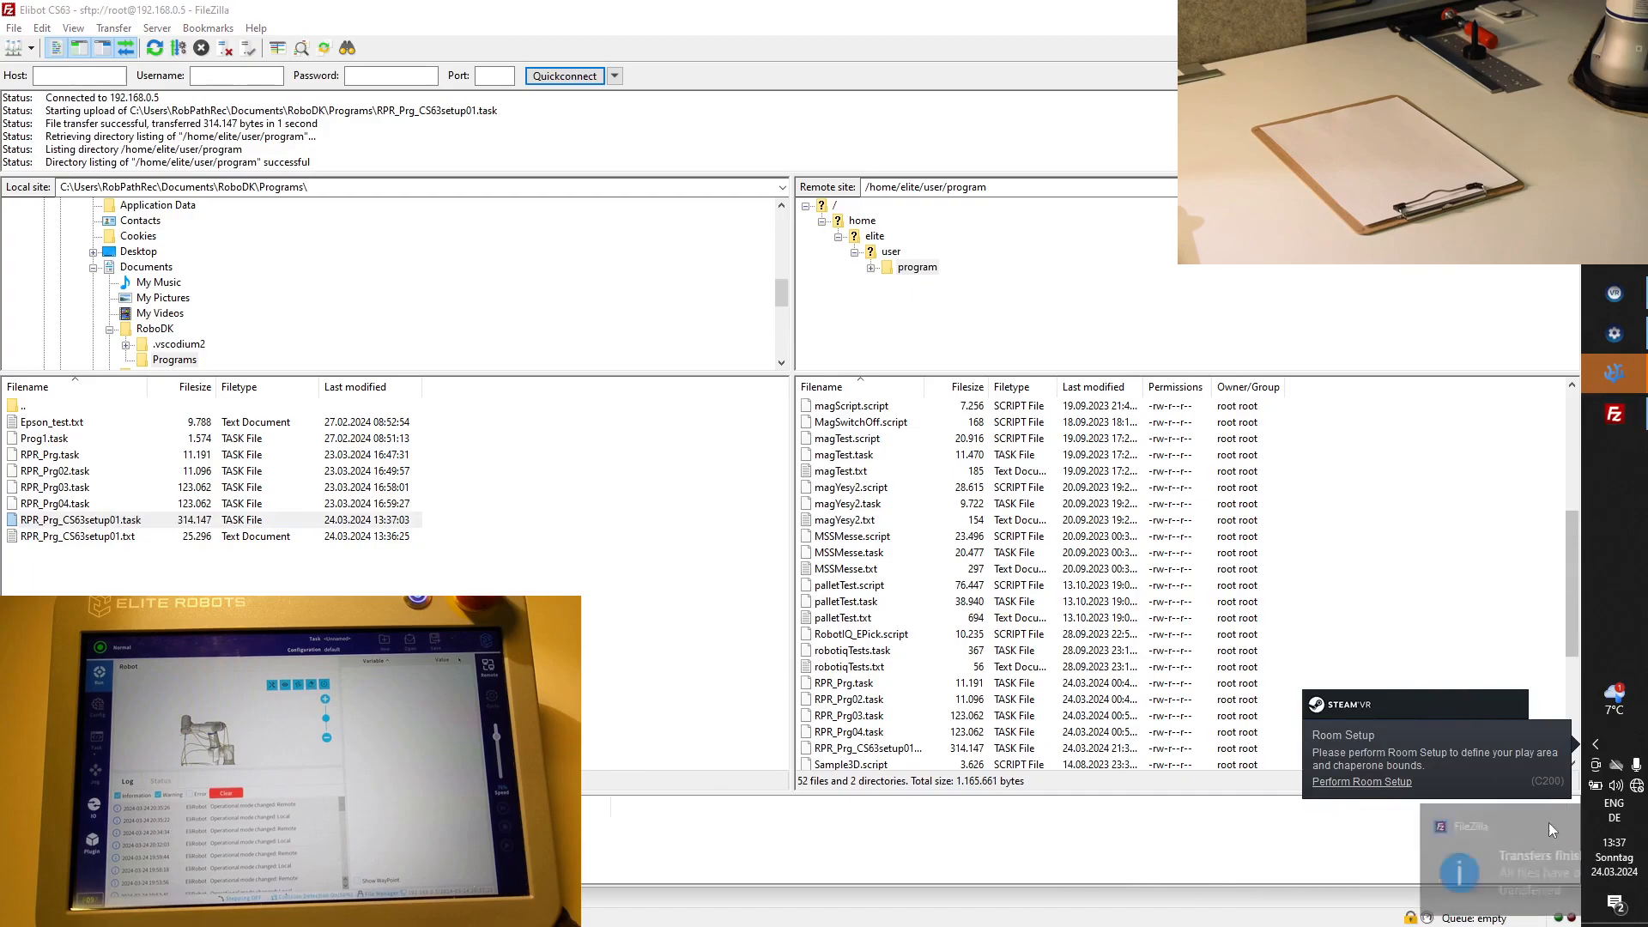
{"action": "left_click", "coordinate": [902, 748]}
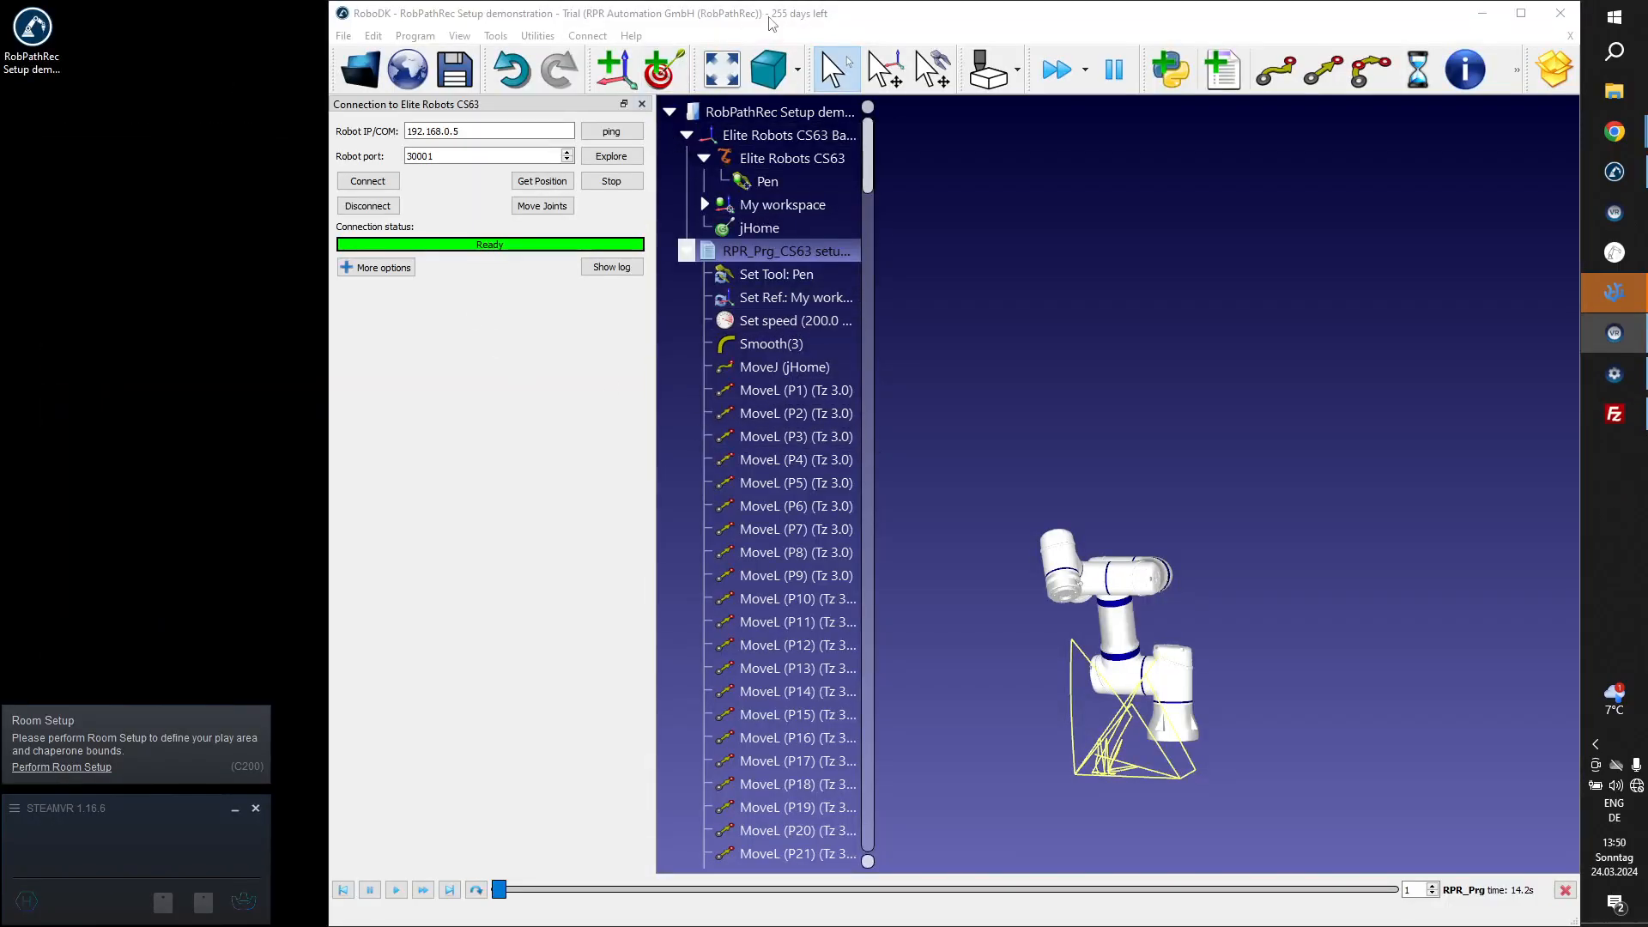
Exit SteamVR and maximize the RoboDK window.
{"action": "left_click", "coordinate": [255, 808]}
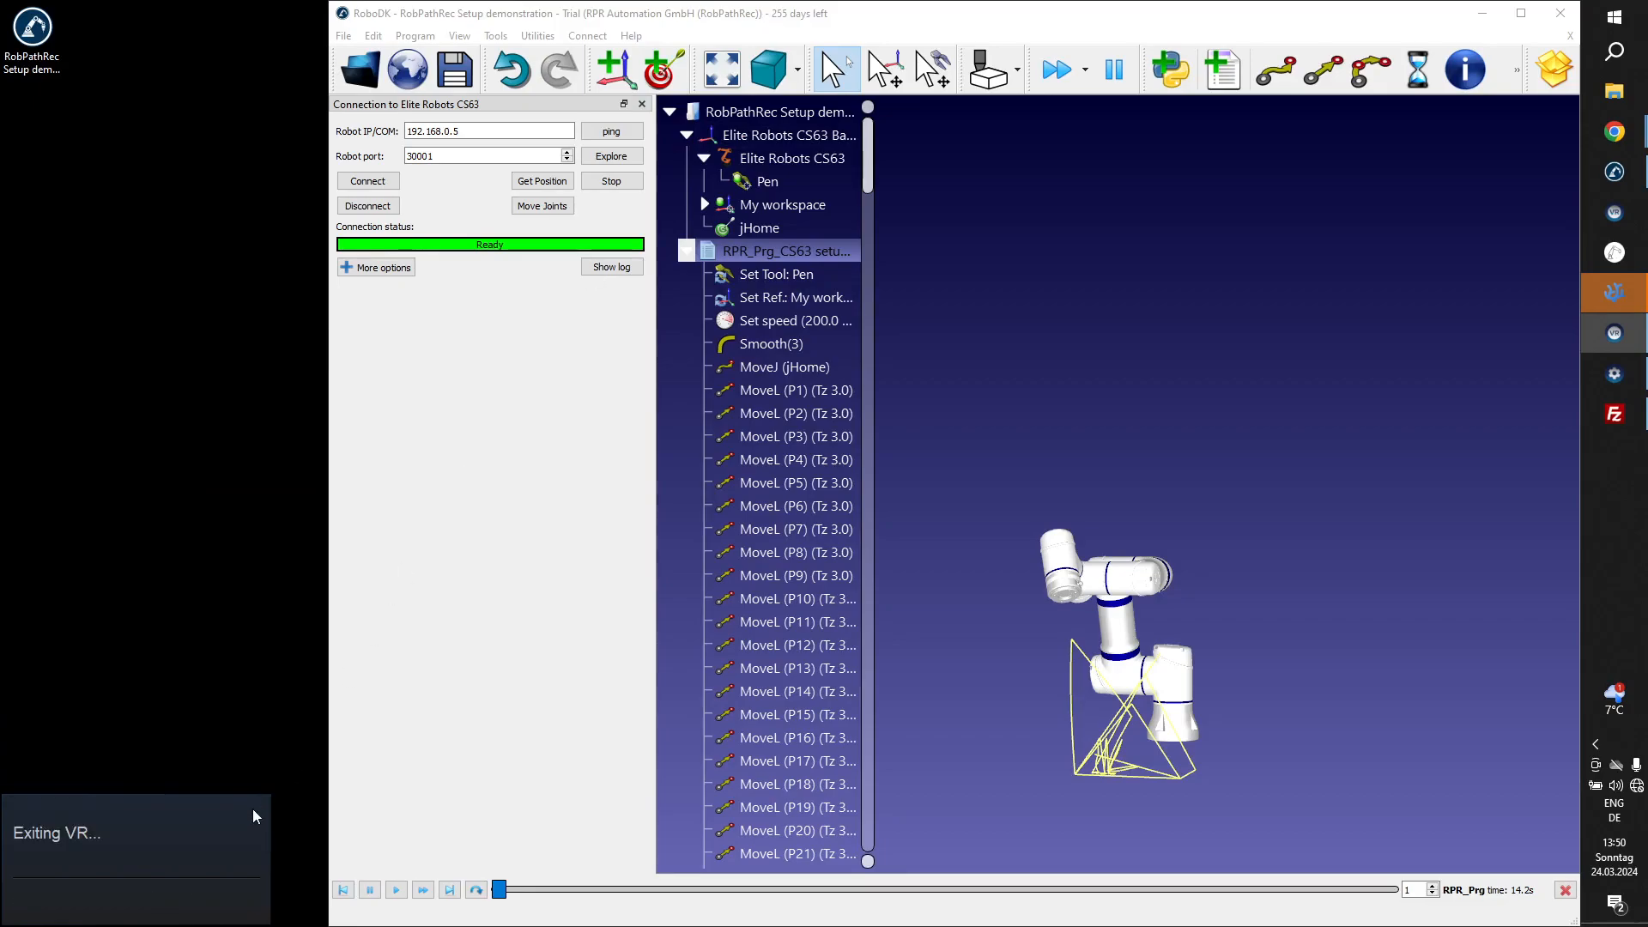
{"action": "double_click", "coordinate": [798, 17]}
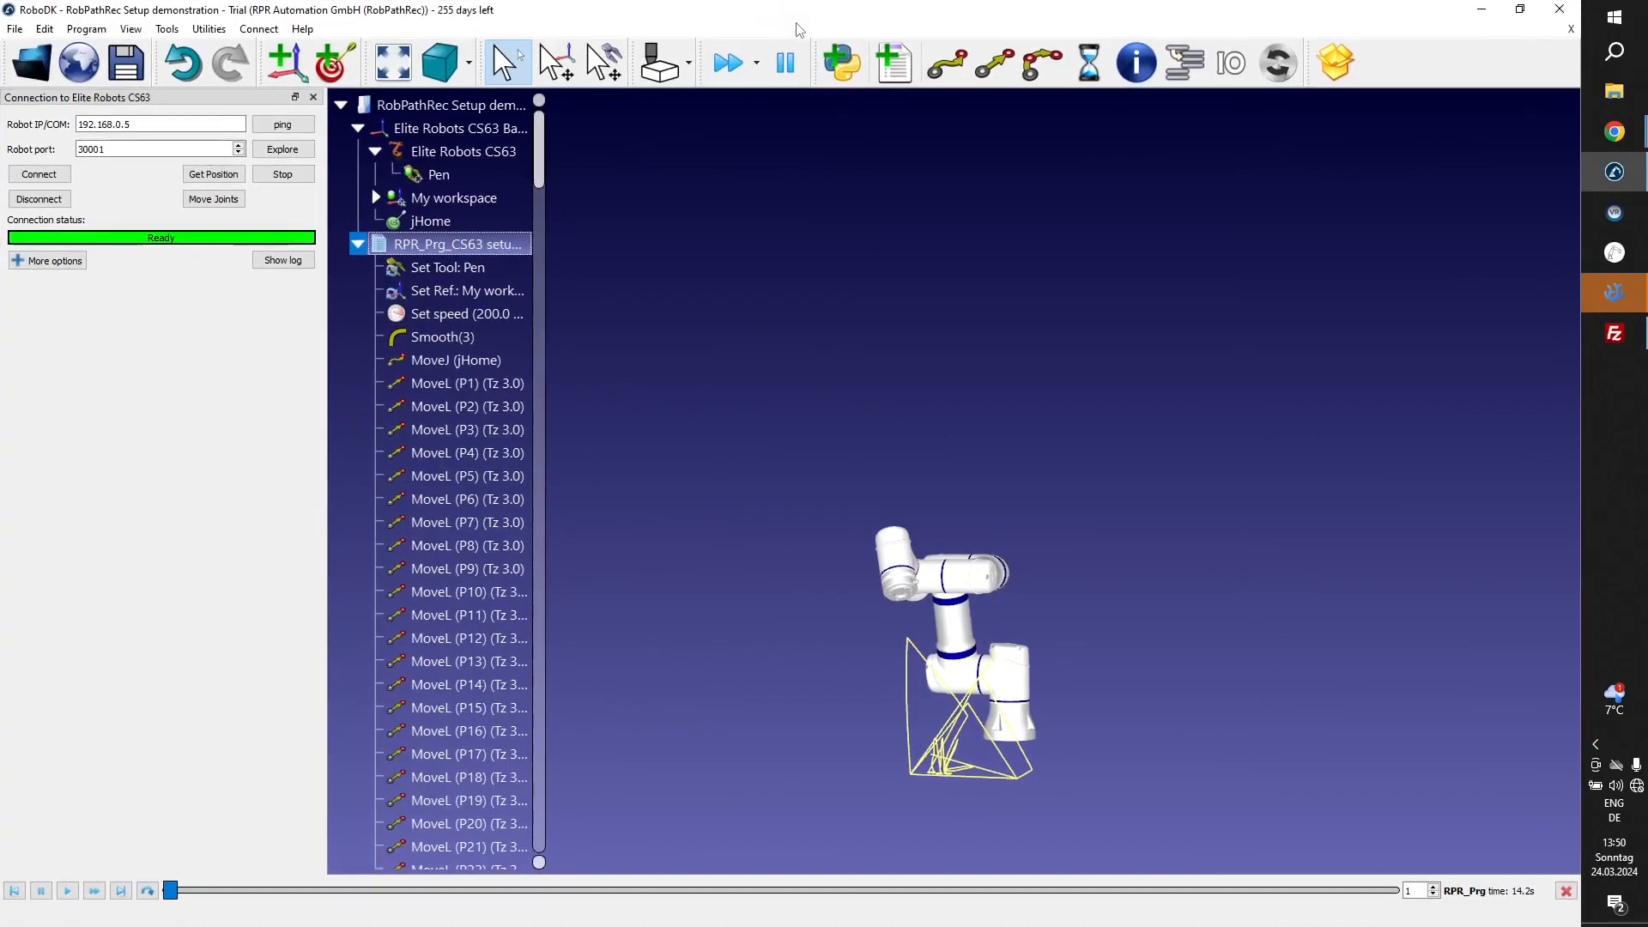
{"action": "scroll", "coordinate": [918, 674], "scroll_direction": "up", "scroll_amount": 3}
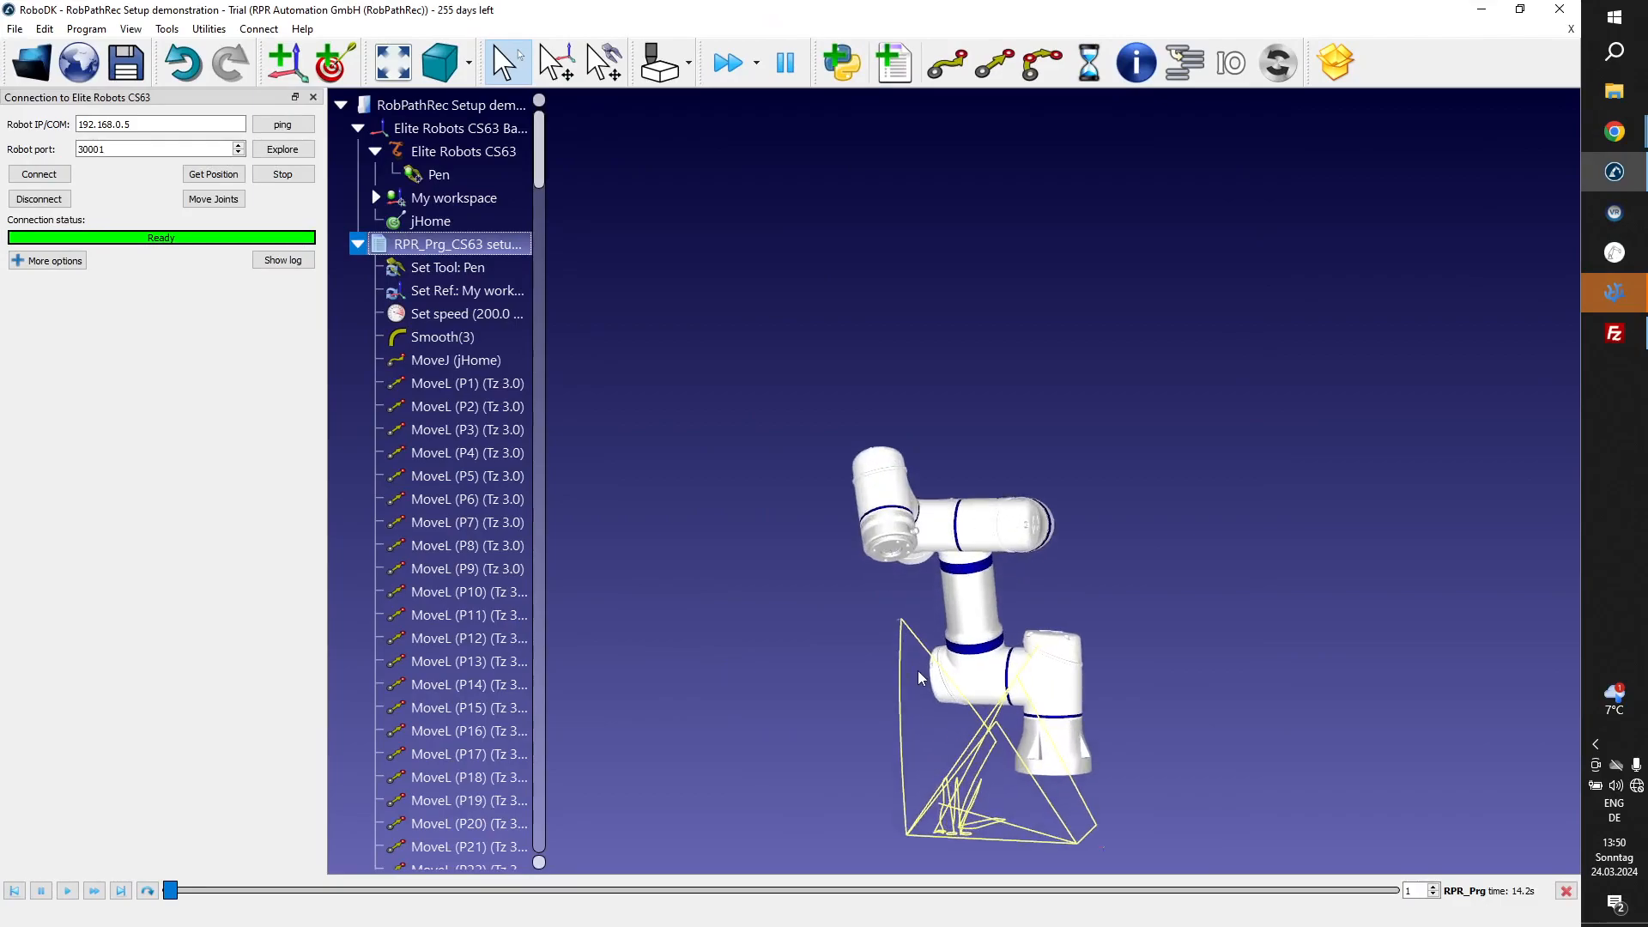
Examine the start of the recorded path by selecting the MoveL instructions from P1 to P8 in sequence.
{"action": "mouse_move", "coordinate": [918, 671]}
{"action": "left_mouse_down"}
{"action": "mouse_move", "coordinate": [938, 848]}
{"action": "mouse_move", "coordinate": [958, 802]}
{"action": "left_mouse_up"}
{"action": "scroll", "coordinate": [958, 803], "scroll_direction": "up", "scroll_amount": 10}
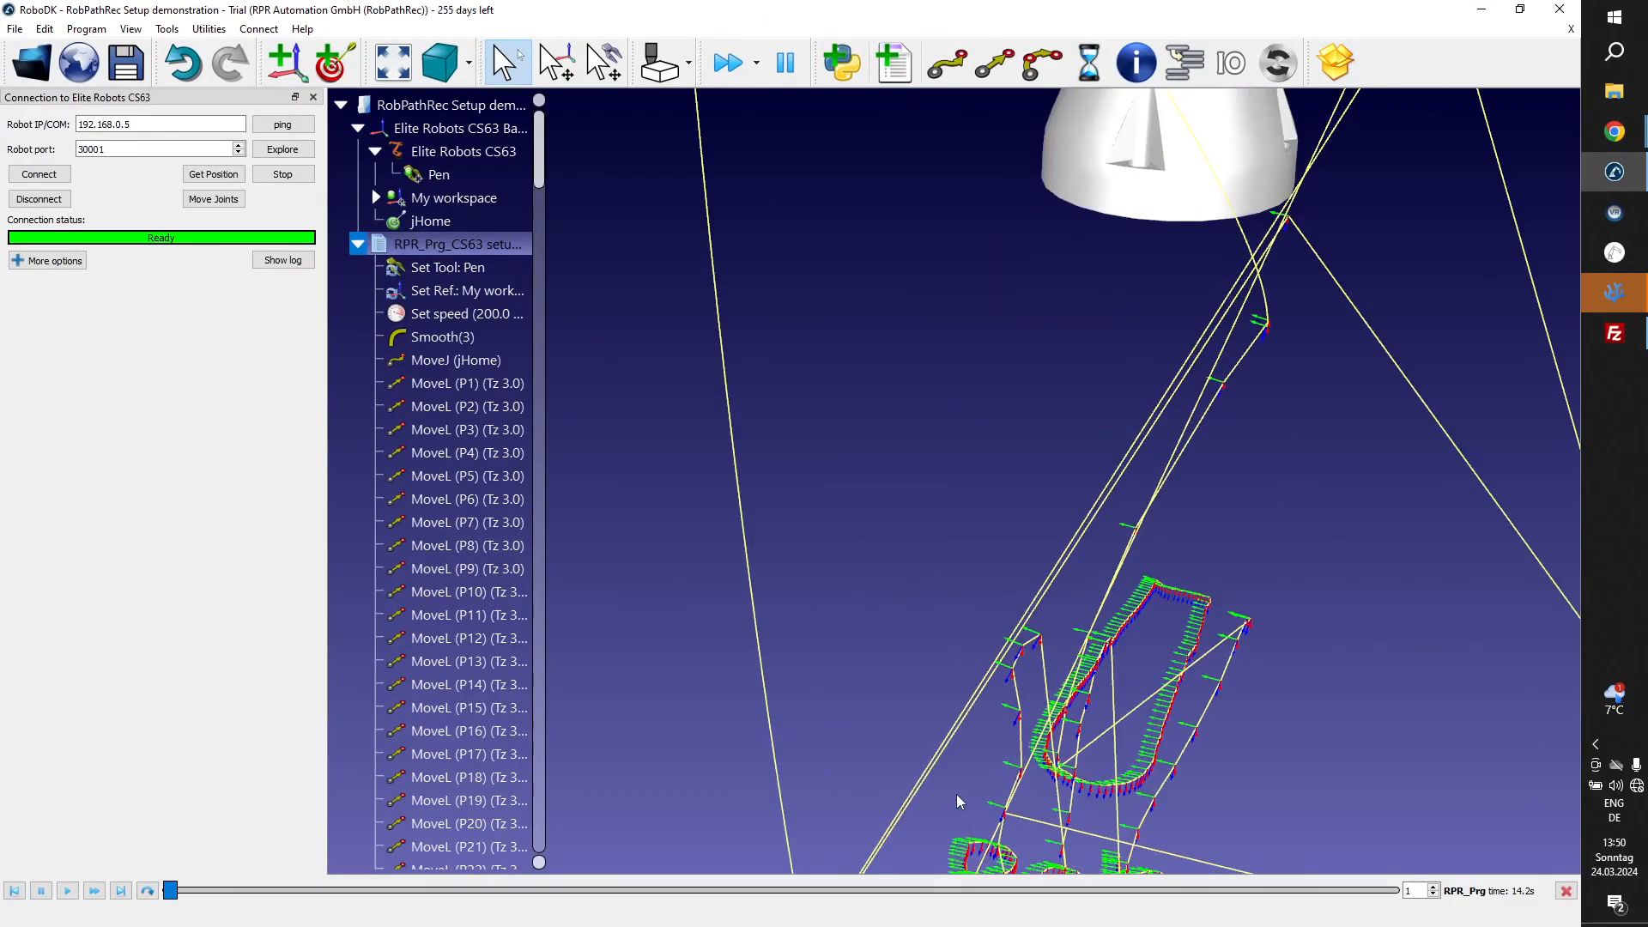
{"action": "mouse_move", "coordinate": [956, 794]}
{"action": "left_mouse_down"}
{"action": "mouse_move", "coordinate": [902, 647]}
{"action": "mouse_move", "coordinate": [822, 521]}
{"action": "left_mouse_up"}
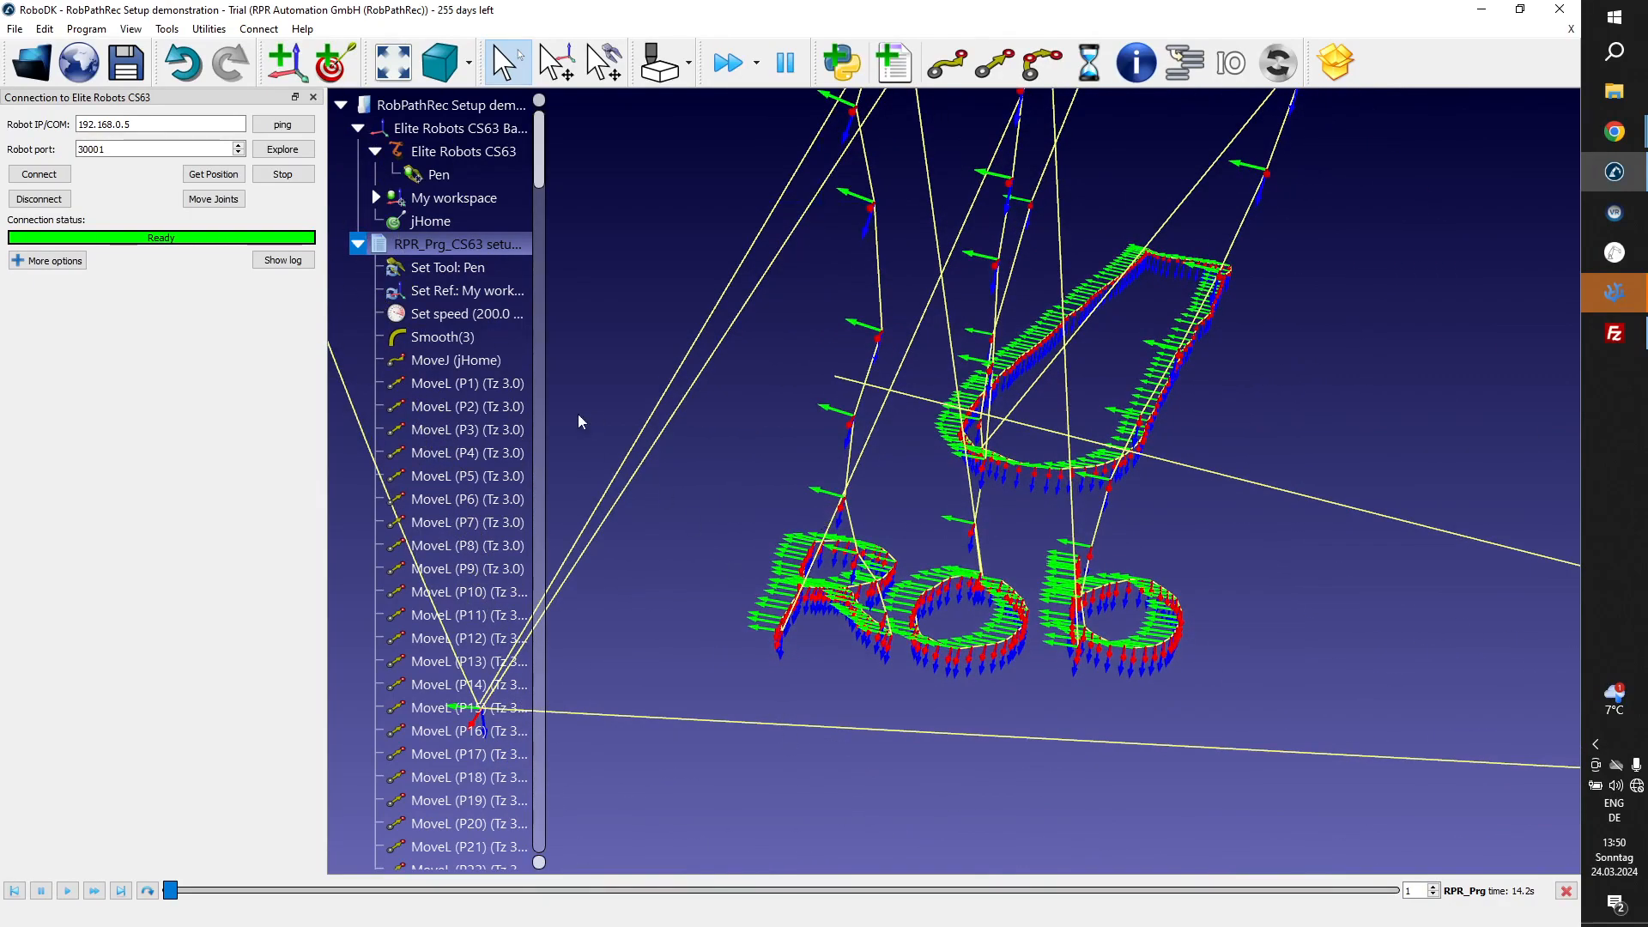
{"action": "left_click", "coordinate": [487, 386]}
{"action": "left_click", "coordinate": [487, 406]}
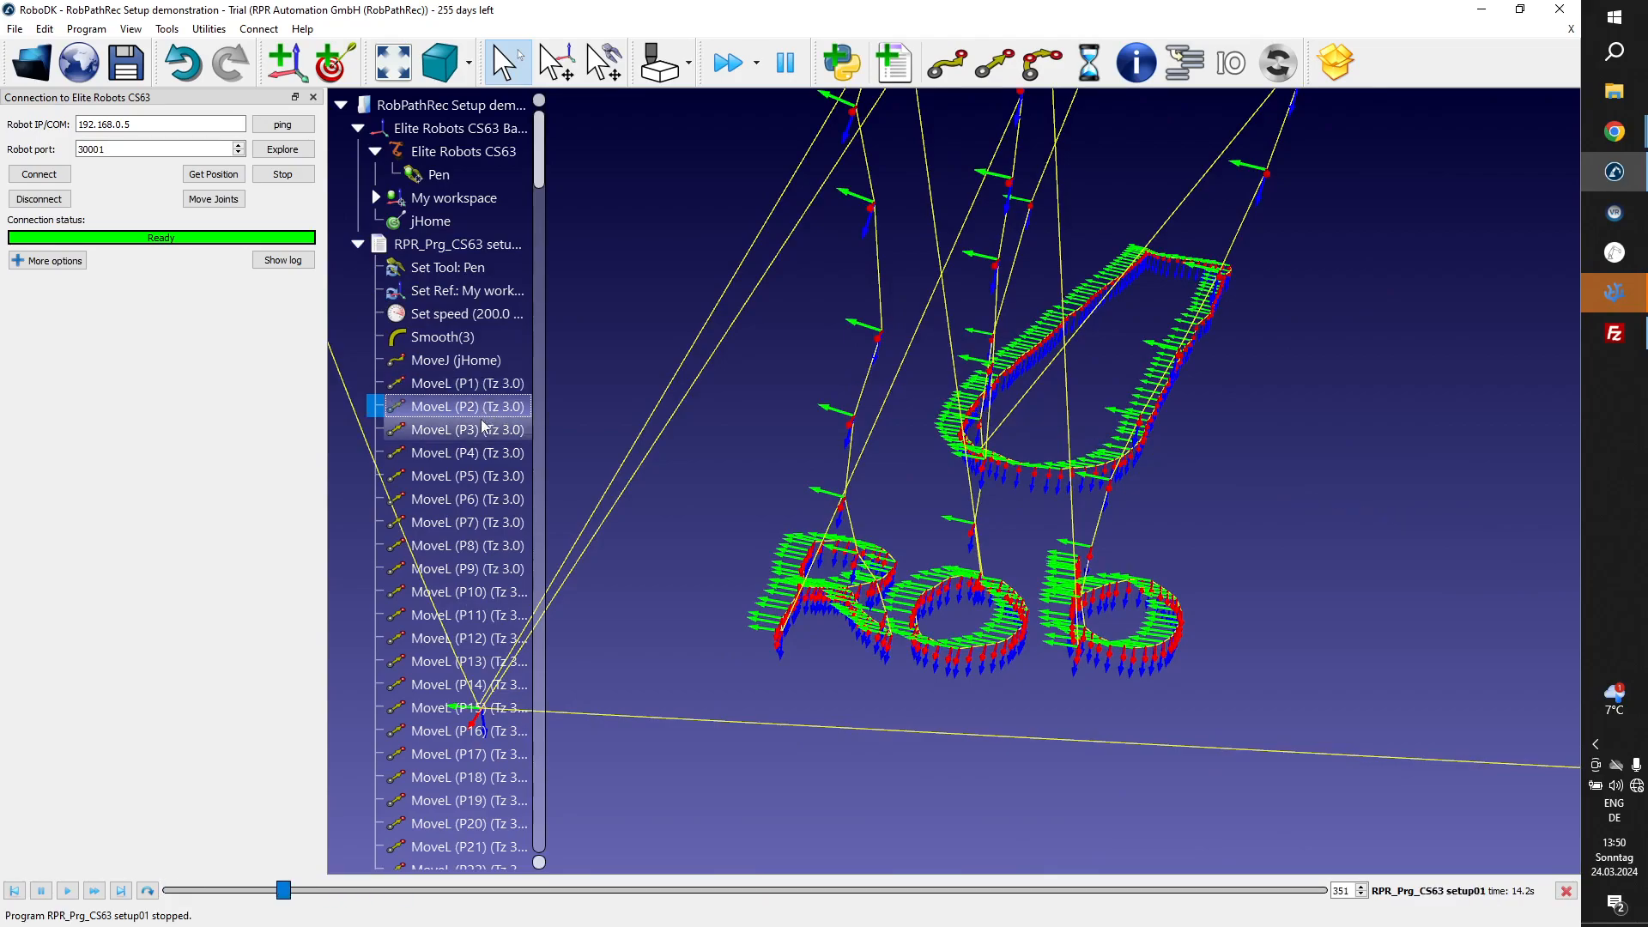
{"action": "left_click", "coordinate": [484, 429]}
{"action": "left_click", "coordinate": [482, 452]}
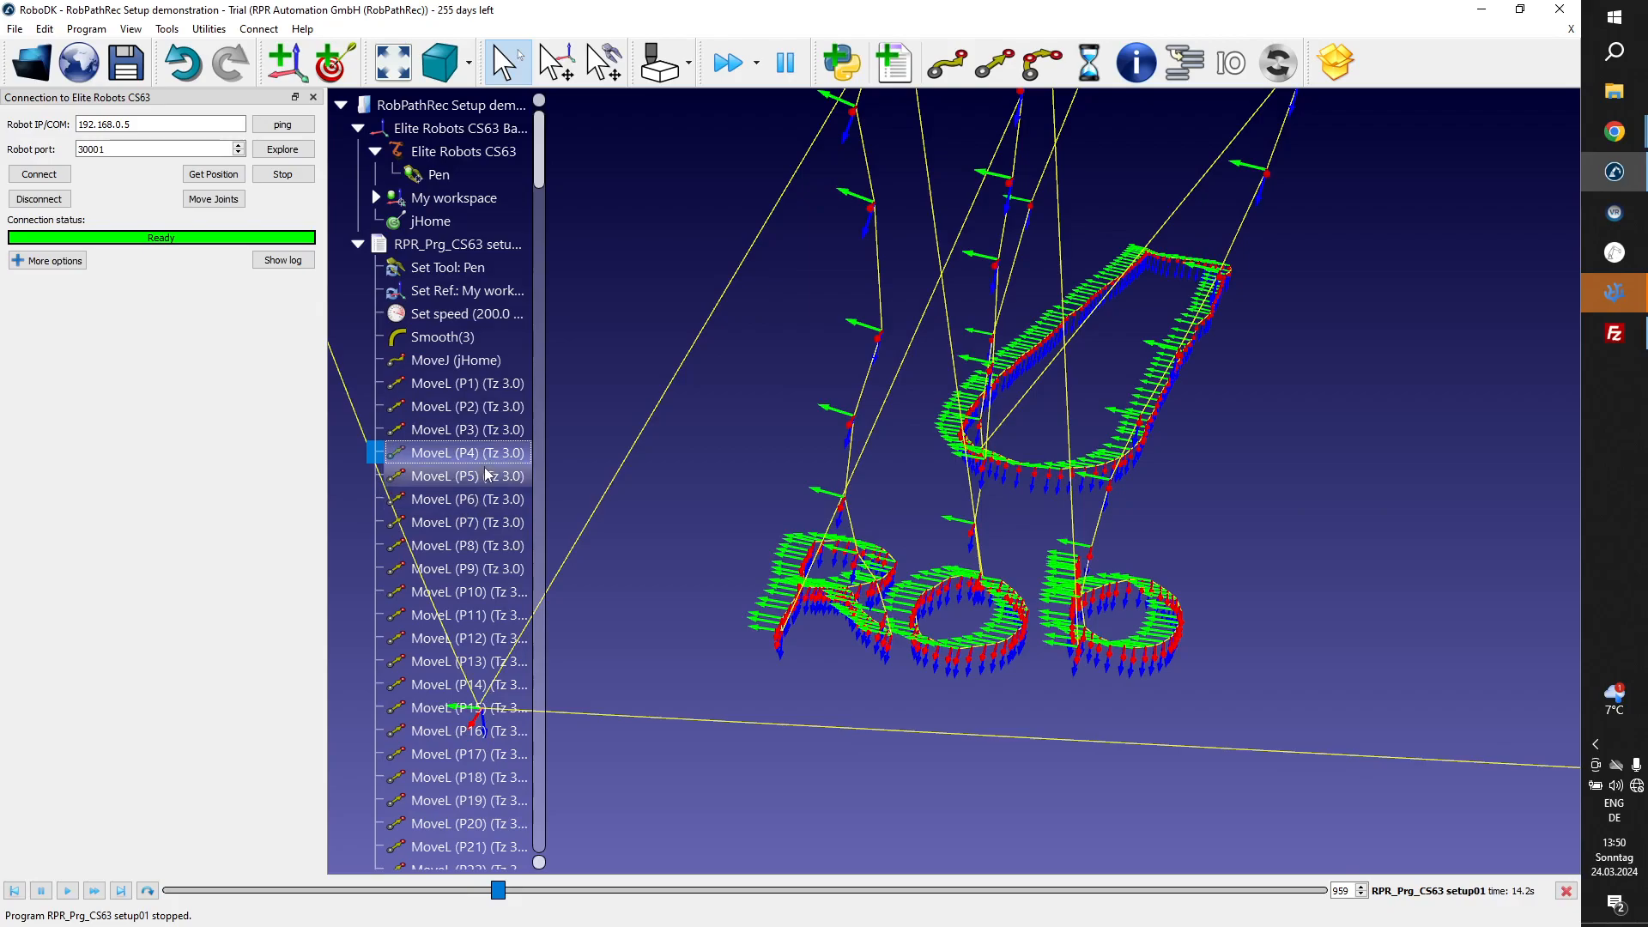
{"action": "left_click", "coordinate": [484, 472]}
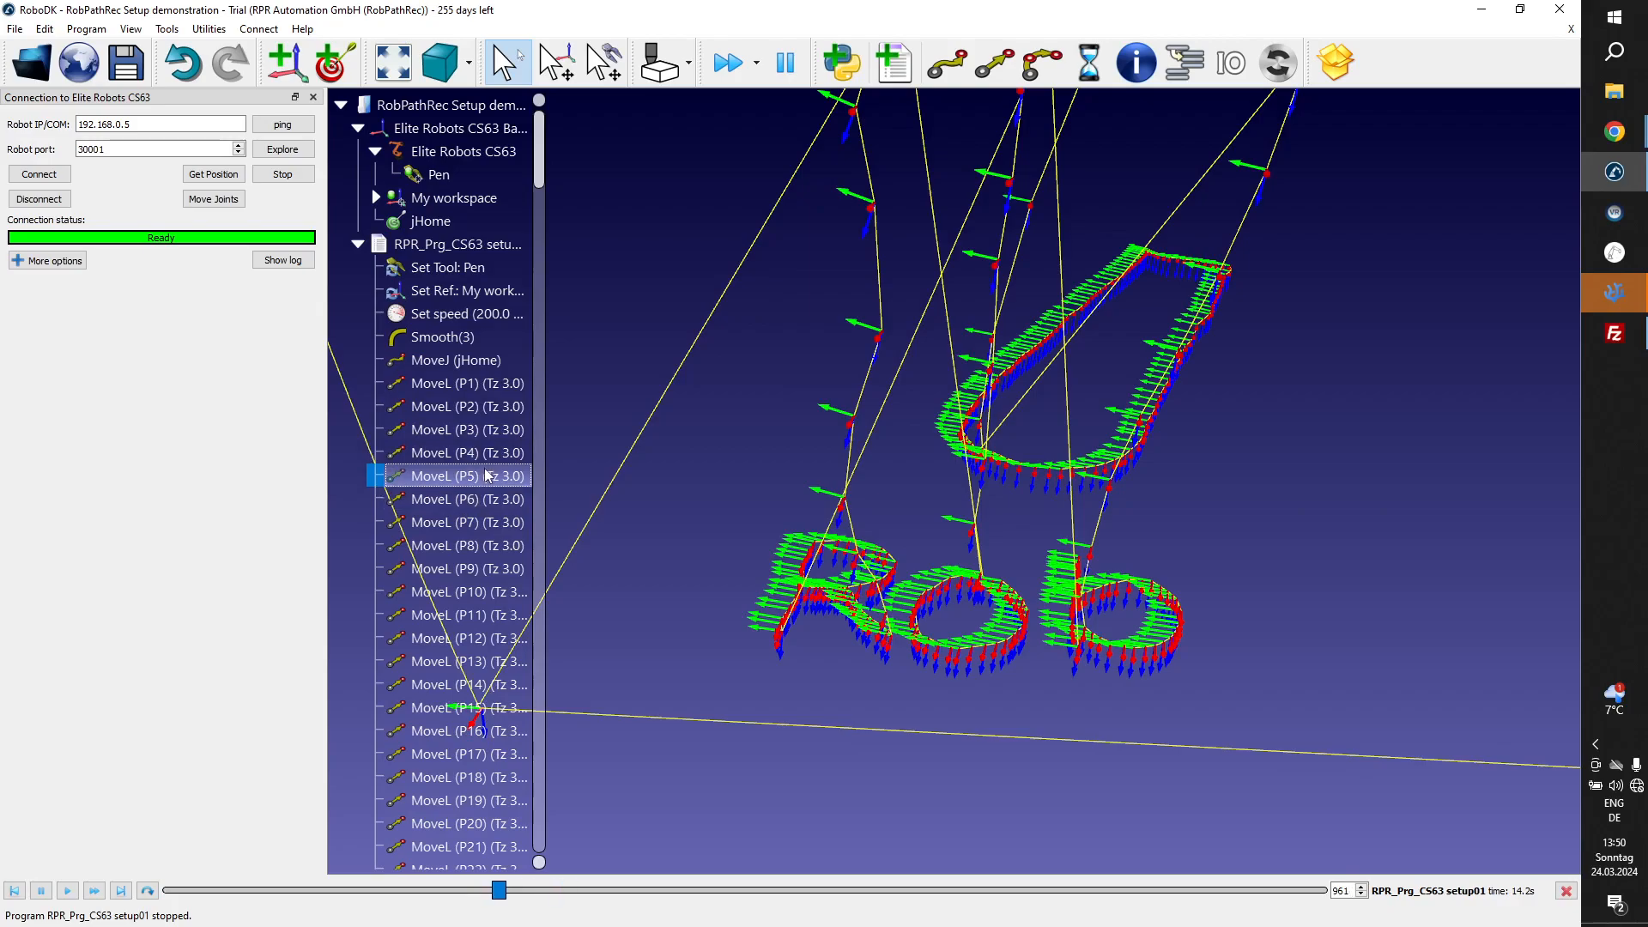
{"action": "left_click", "coordinate": [460, 527]}
{"action": "left_click", "coordinate": [461, 546]}
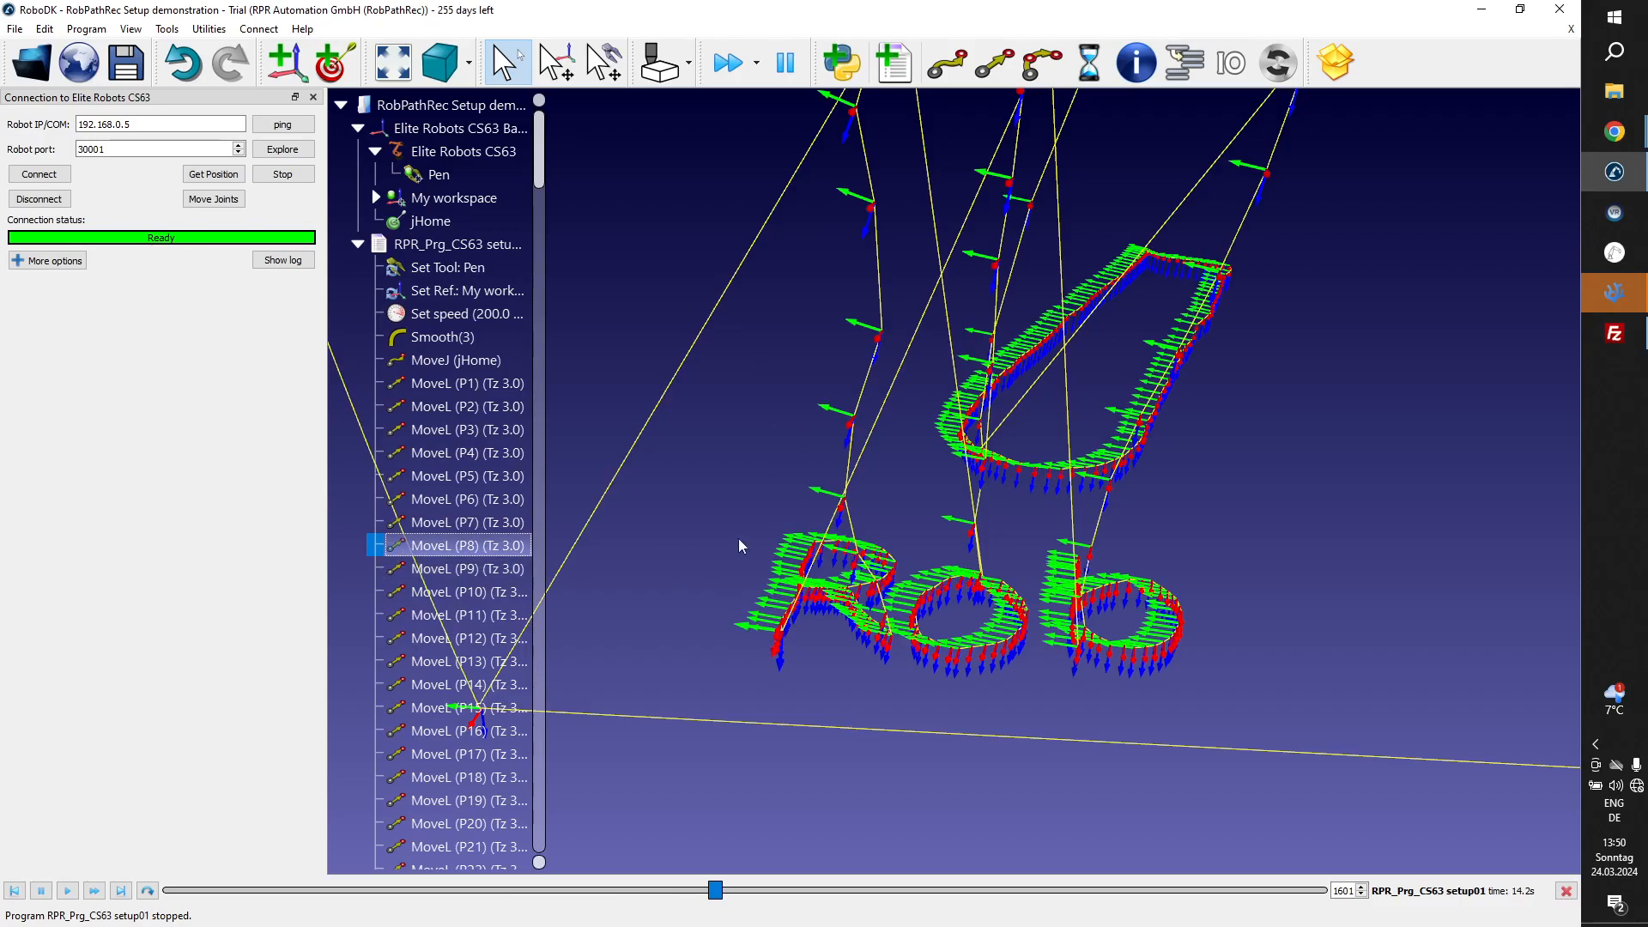
Locate the move that starts the letter R by checking its first path points against instructions P9 and P8.
{"action": "left_click_drag", "start_coordinate": [738, 538], "coordinate": [806, 523]}
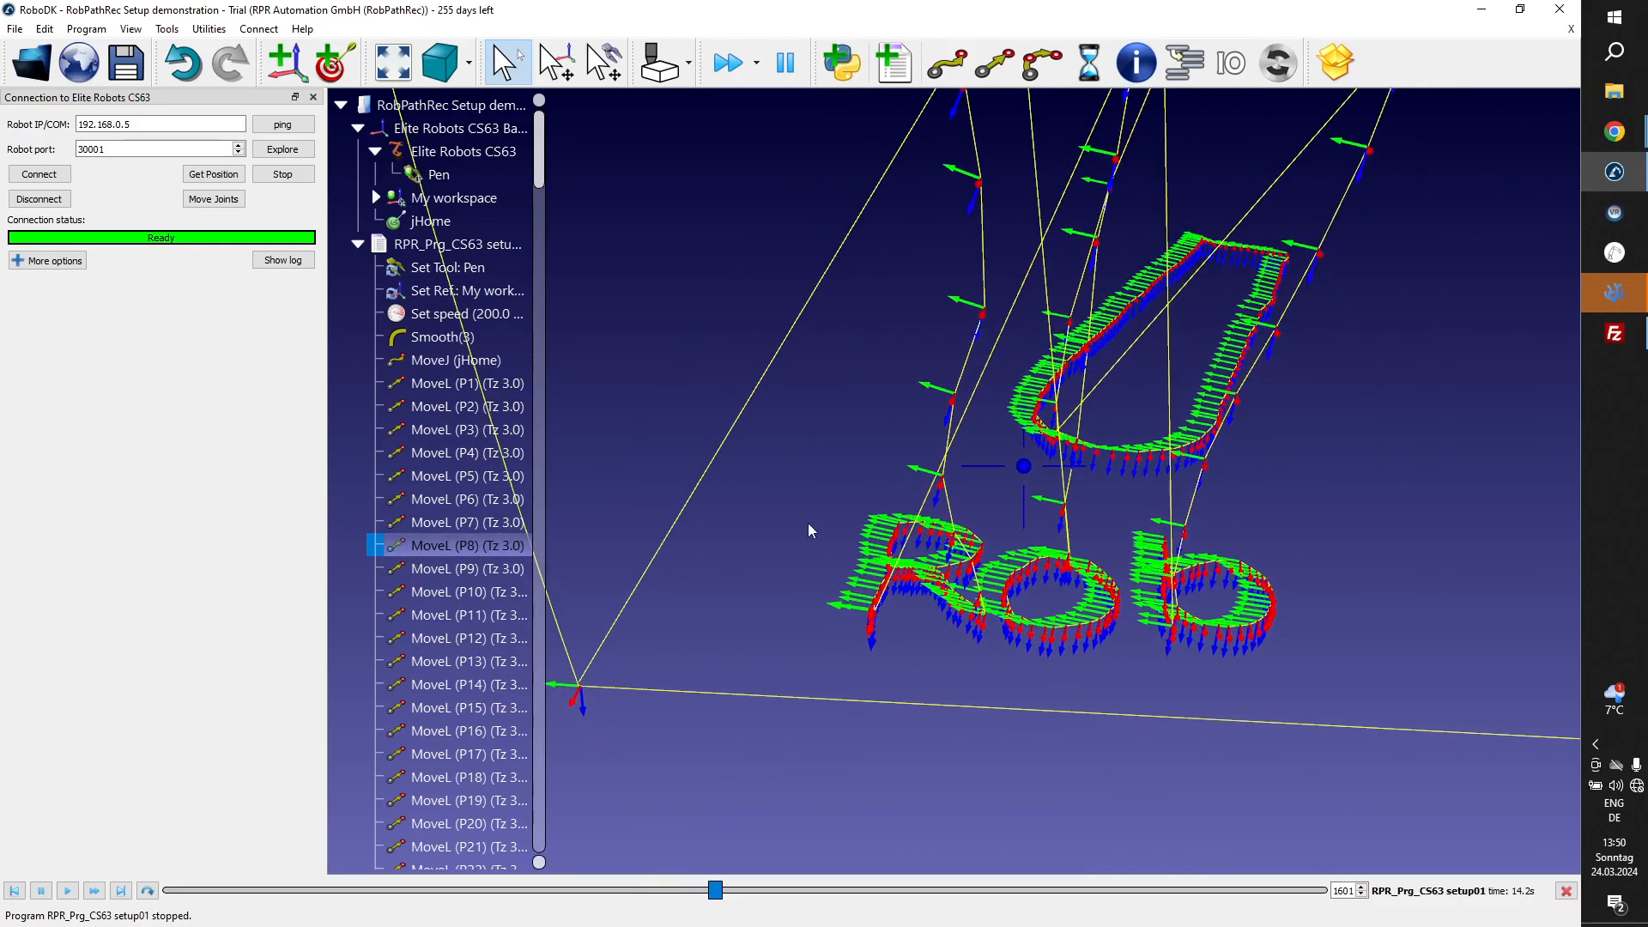
{"action": "left_click", "coordinate": [872, 608]}
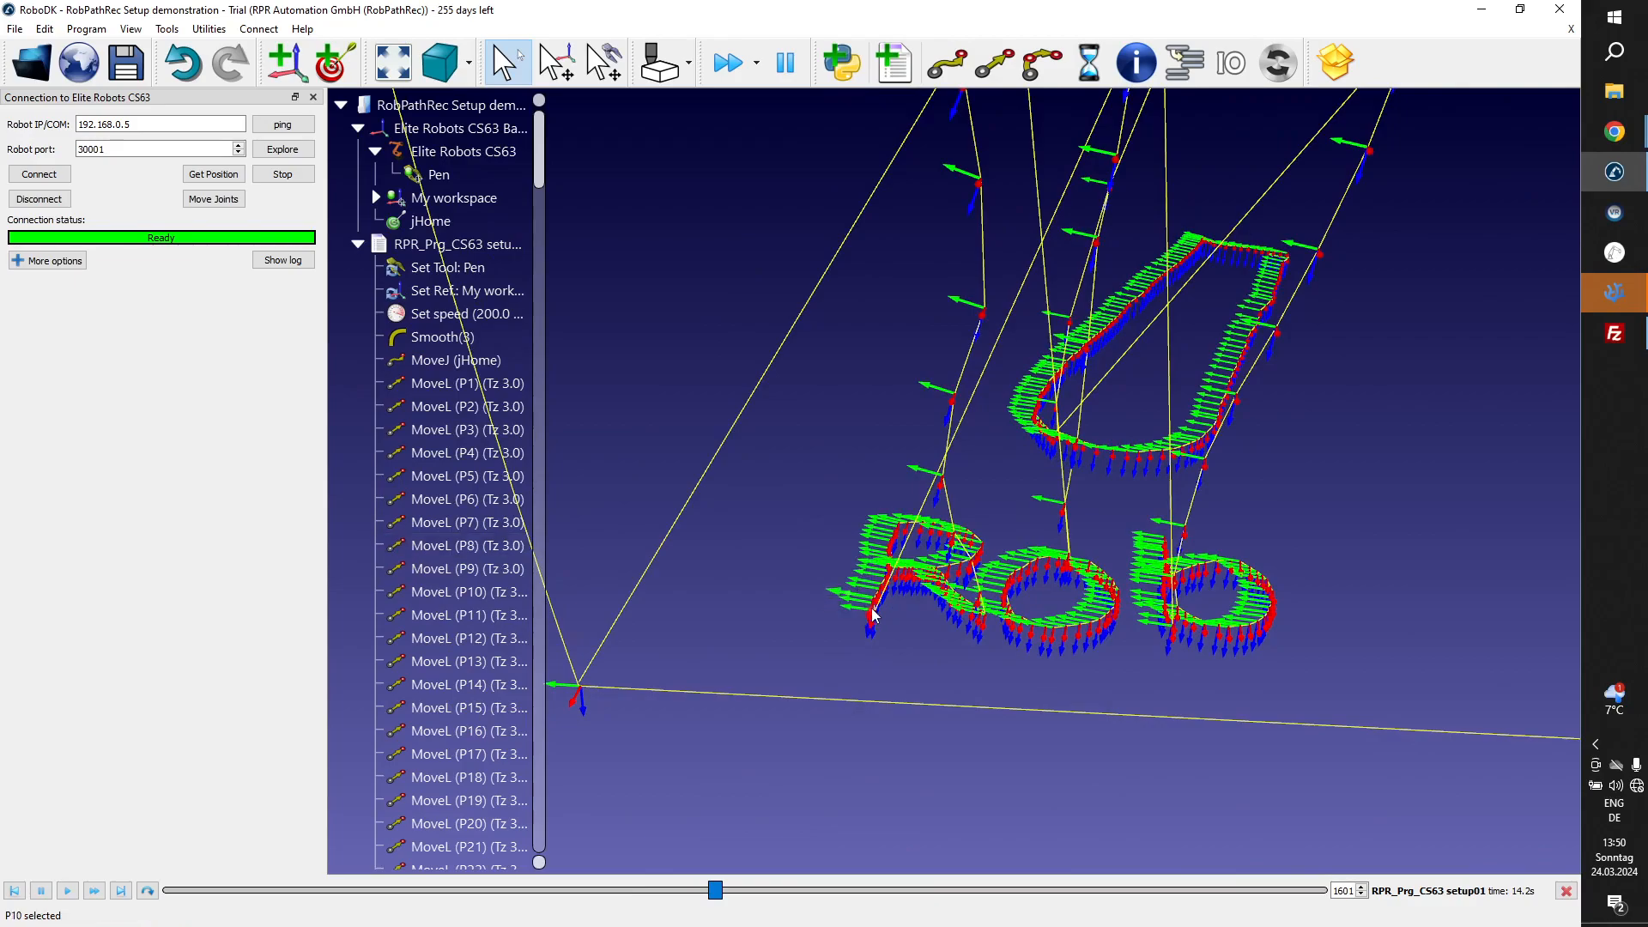
{"action": "left_click", "coordinate": [496, 569]}
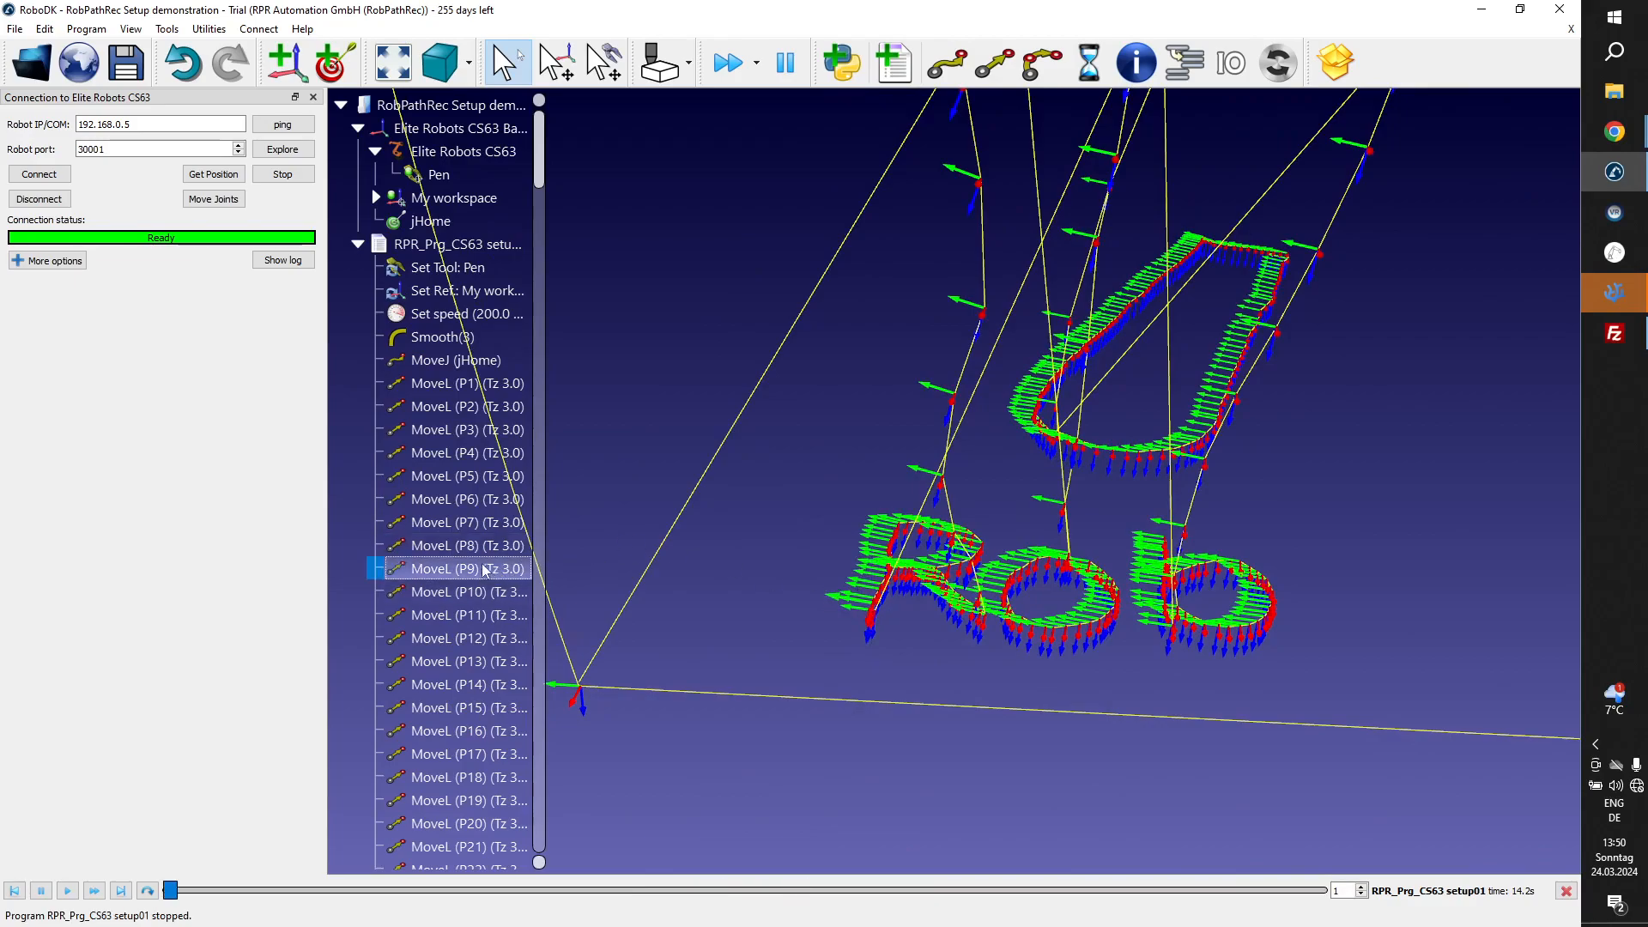
{"action": "left_click", "coordinate": [479, 546]}
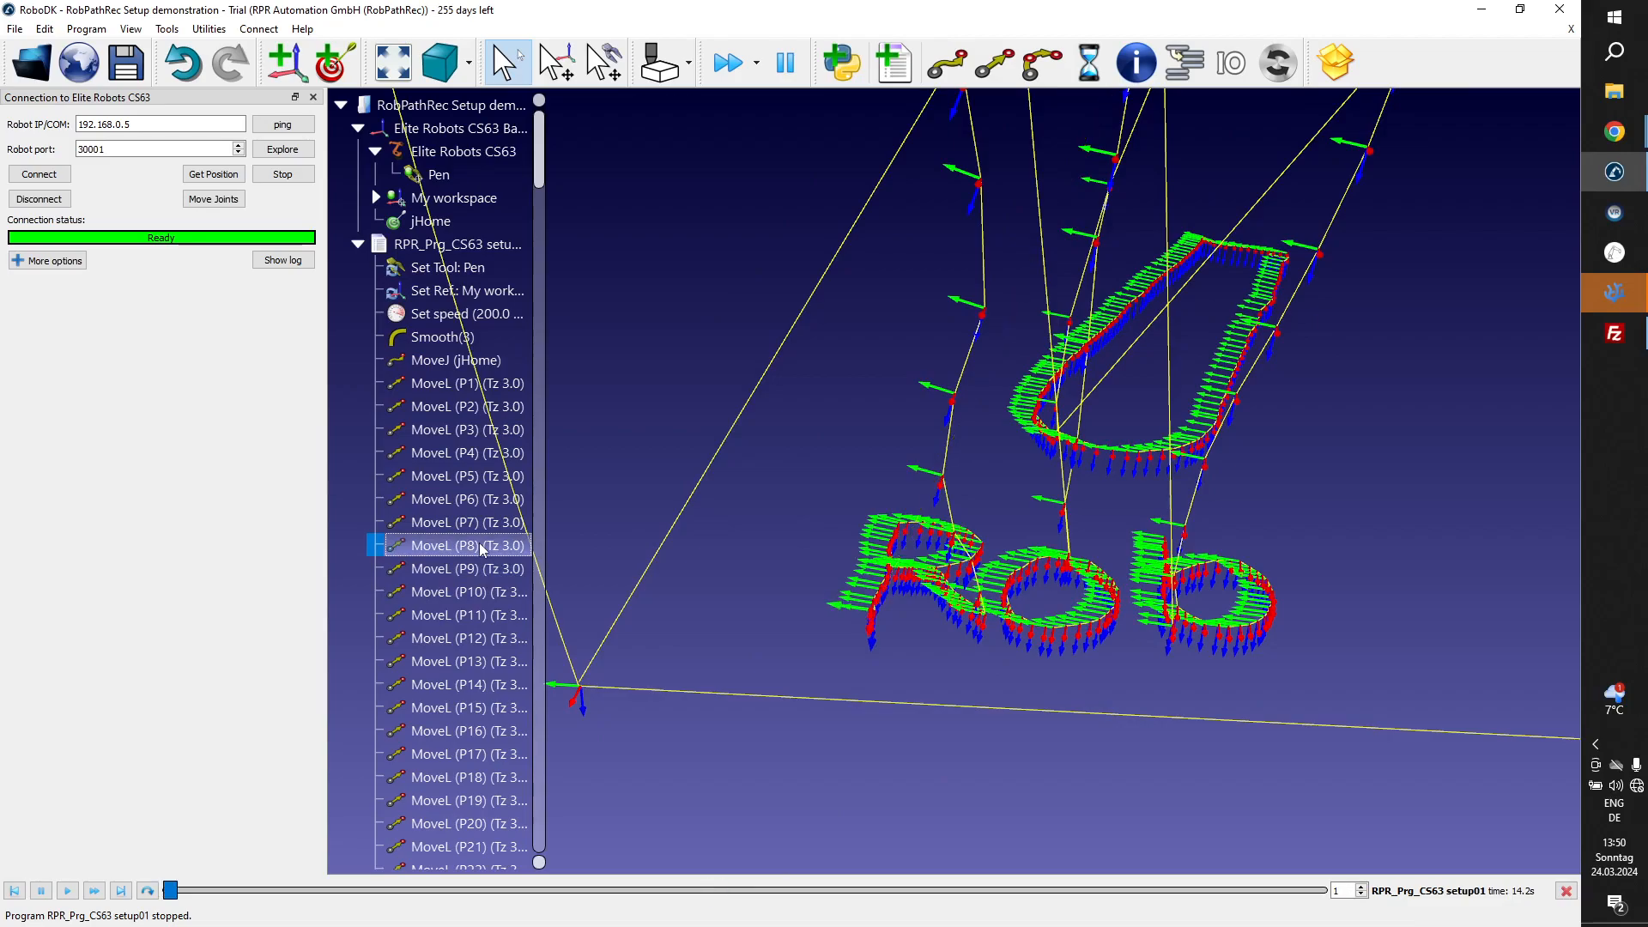
Select the range of MoveL instructions from P8 through P57.
{"action": "scroll", "coordinate": [479, 542], "scroll_direction": "down", "scroll_amount": 7}
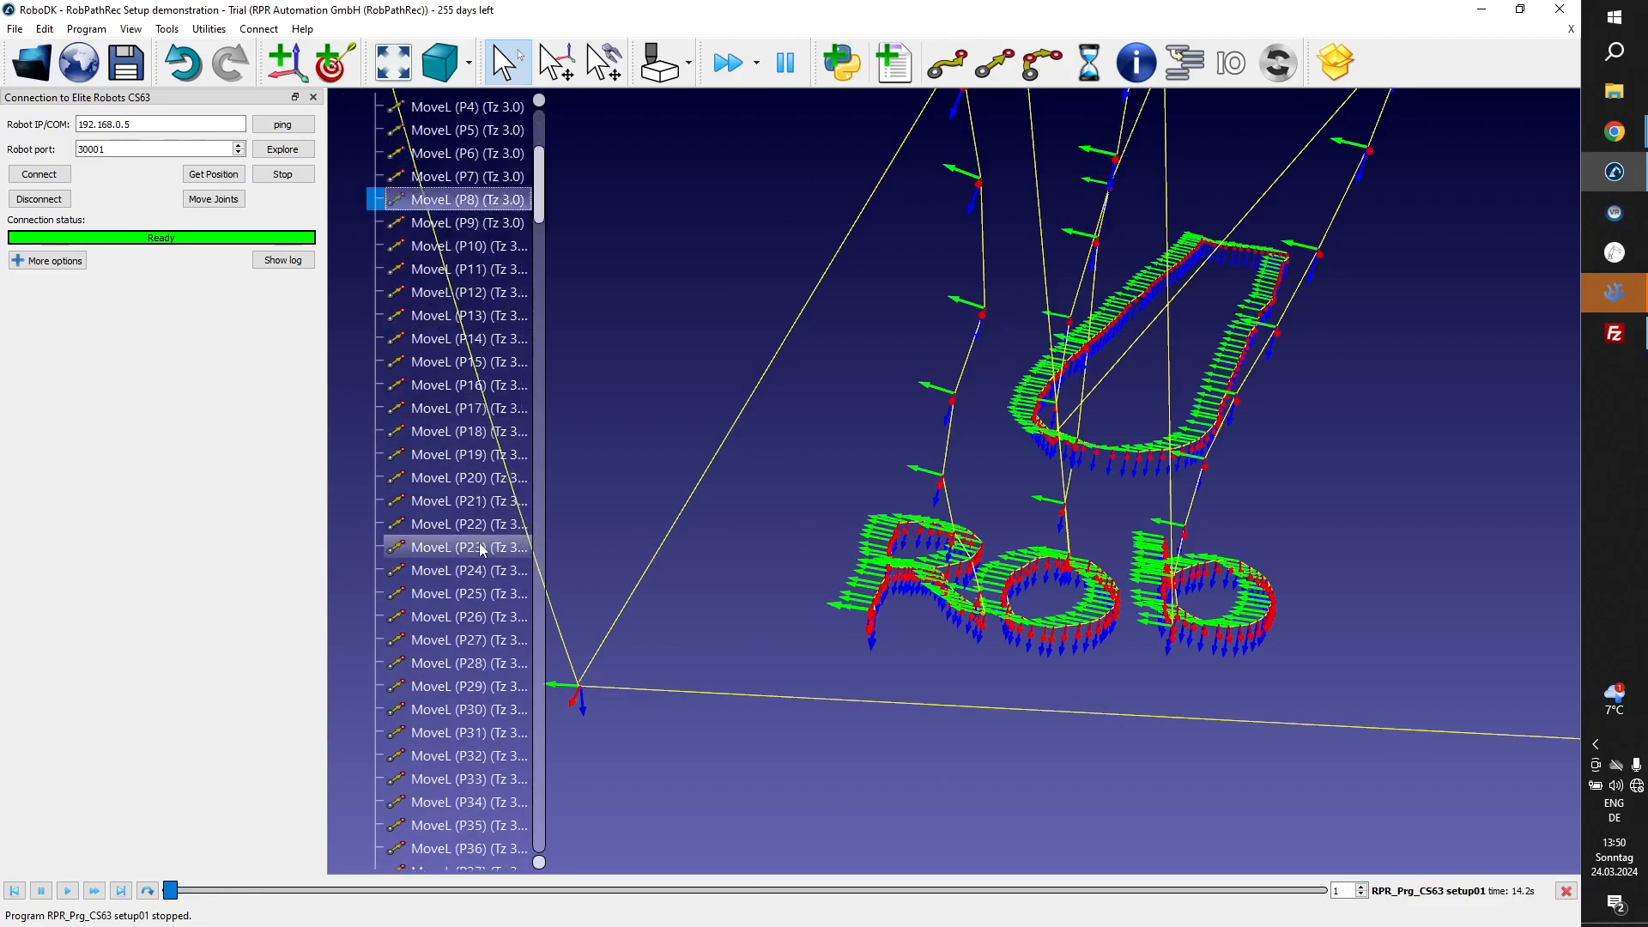
{"action": "scroll", "coordinate": [479, 542], "scroll_direction": "down", "scroll_amount": 7}
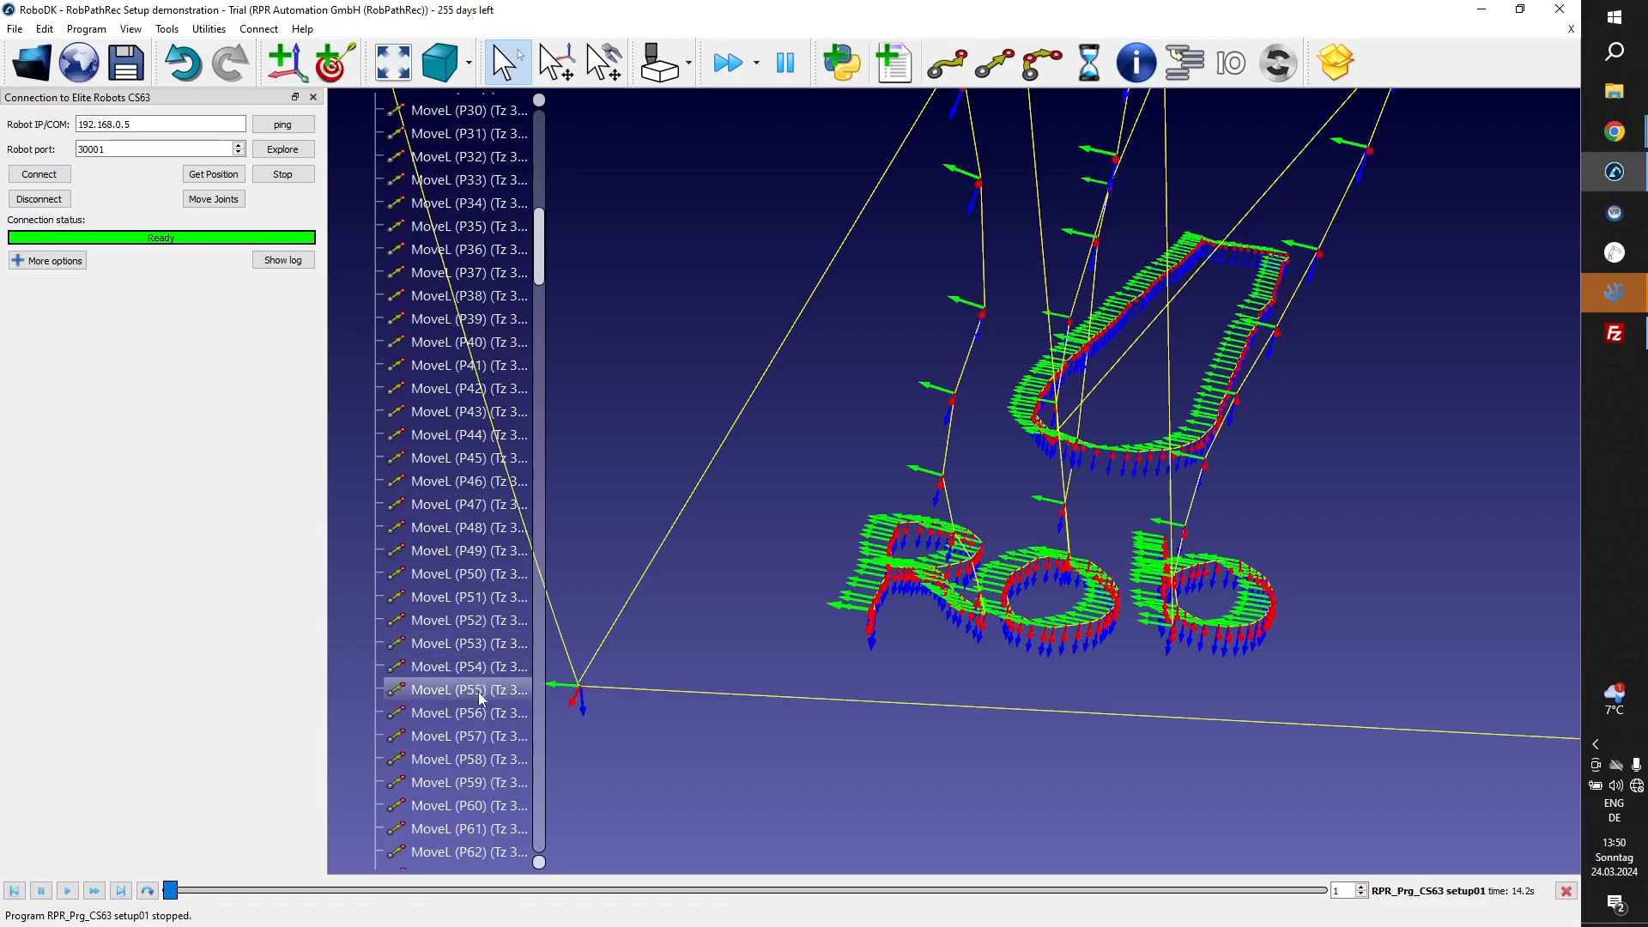
{"action": "left_click", "coordinate": [479, 736], "text": "shift"}
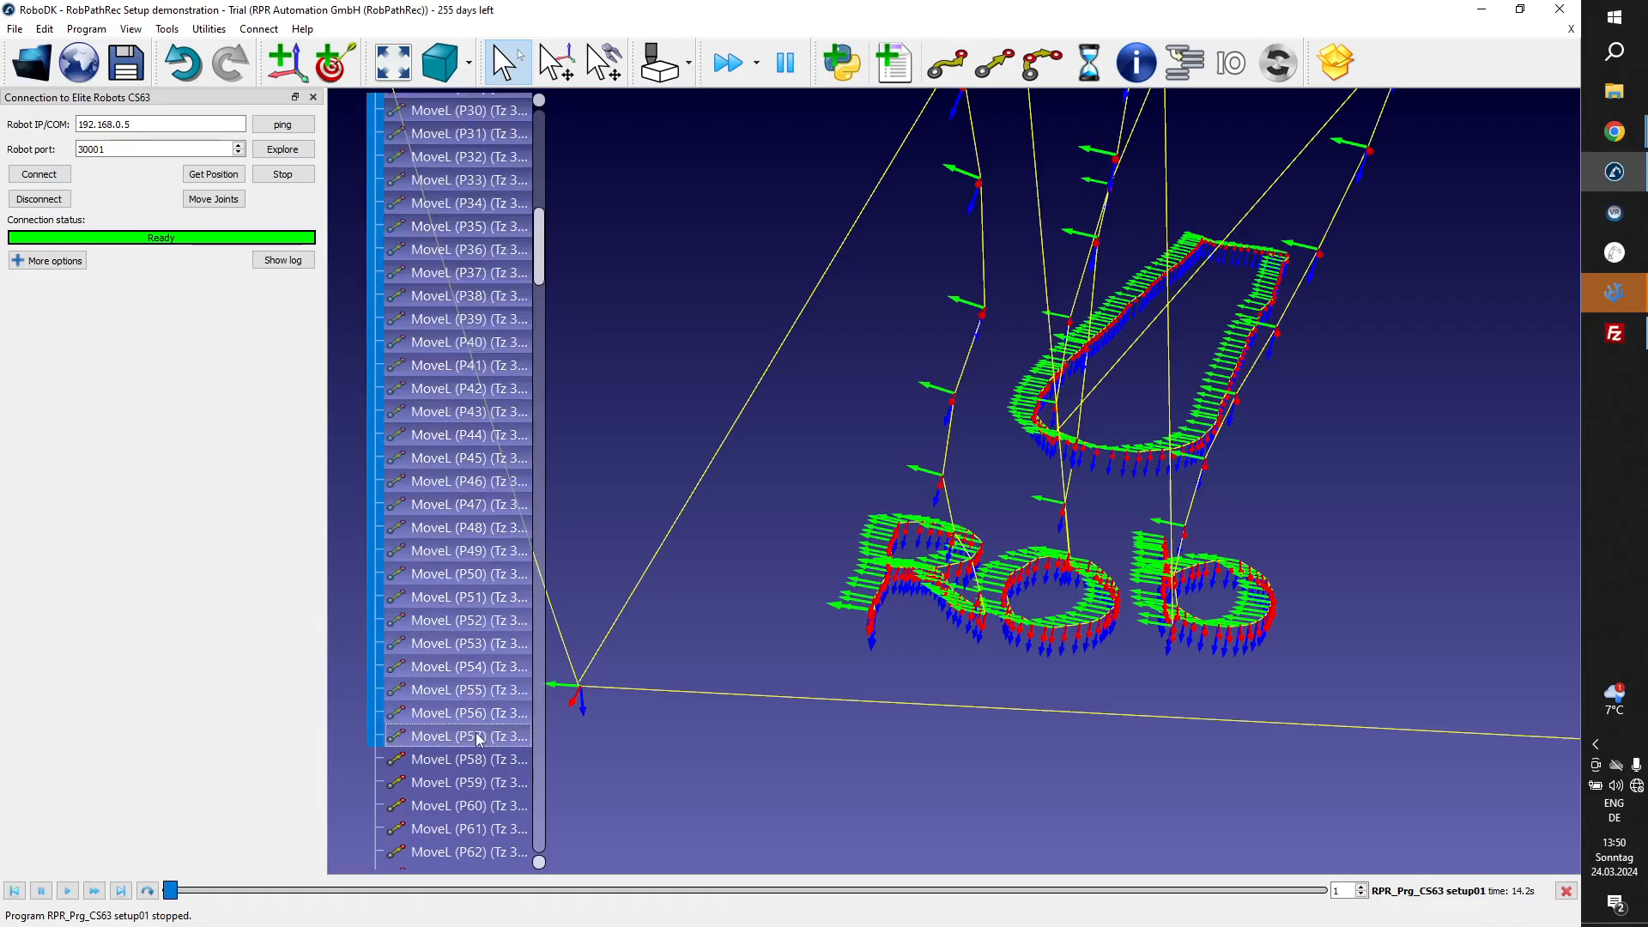
{"action": "scroll", "coordinate": [478, 736], "scroll_direction": "up", "scroll_amount": 15}
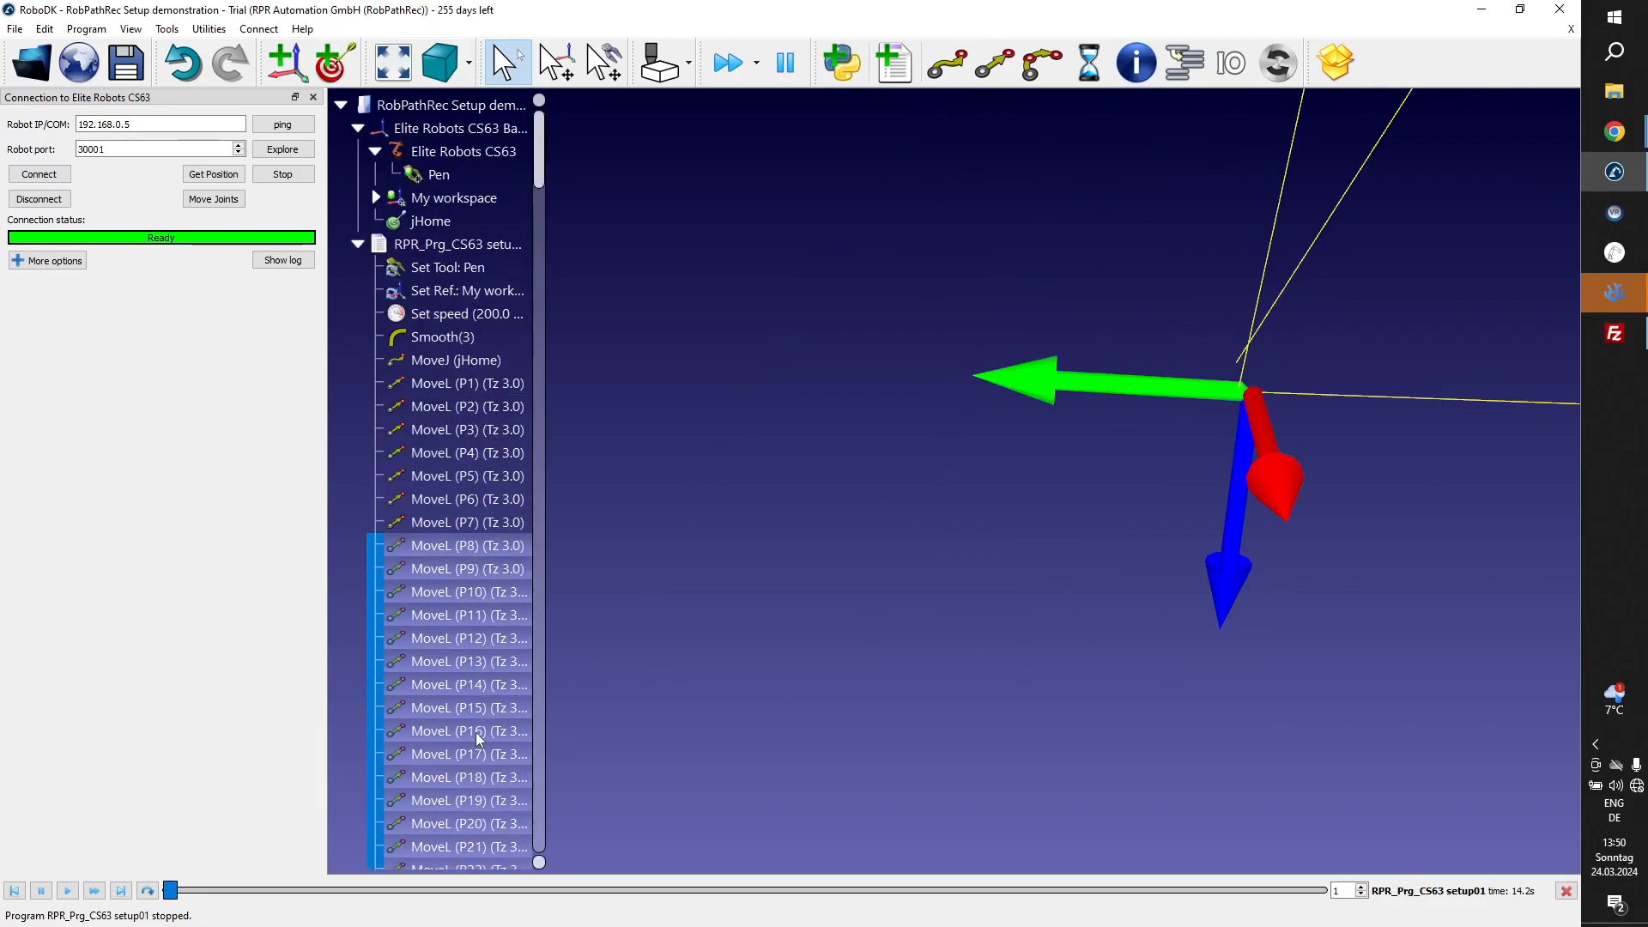
Restart the selection at P8 and extend it through MoveL instruction P286.
{"action": "scroll", "coordinate": [859, 485], "scroll_direction": "down", "scroll_amount": 5}
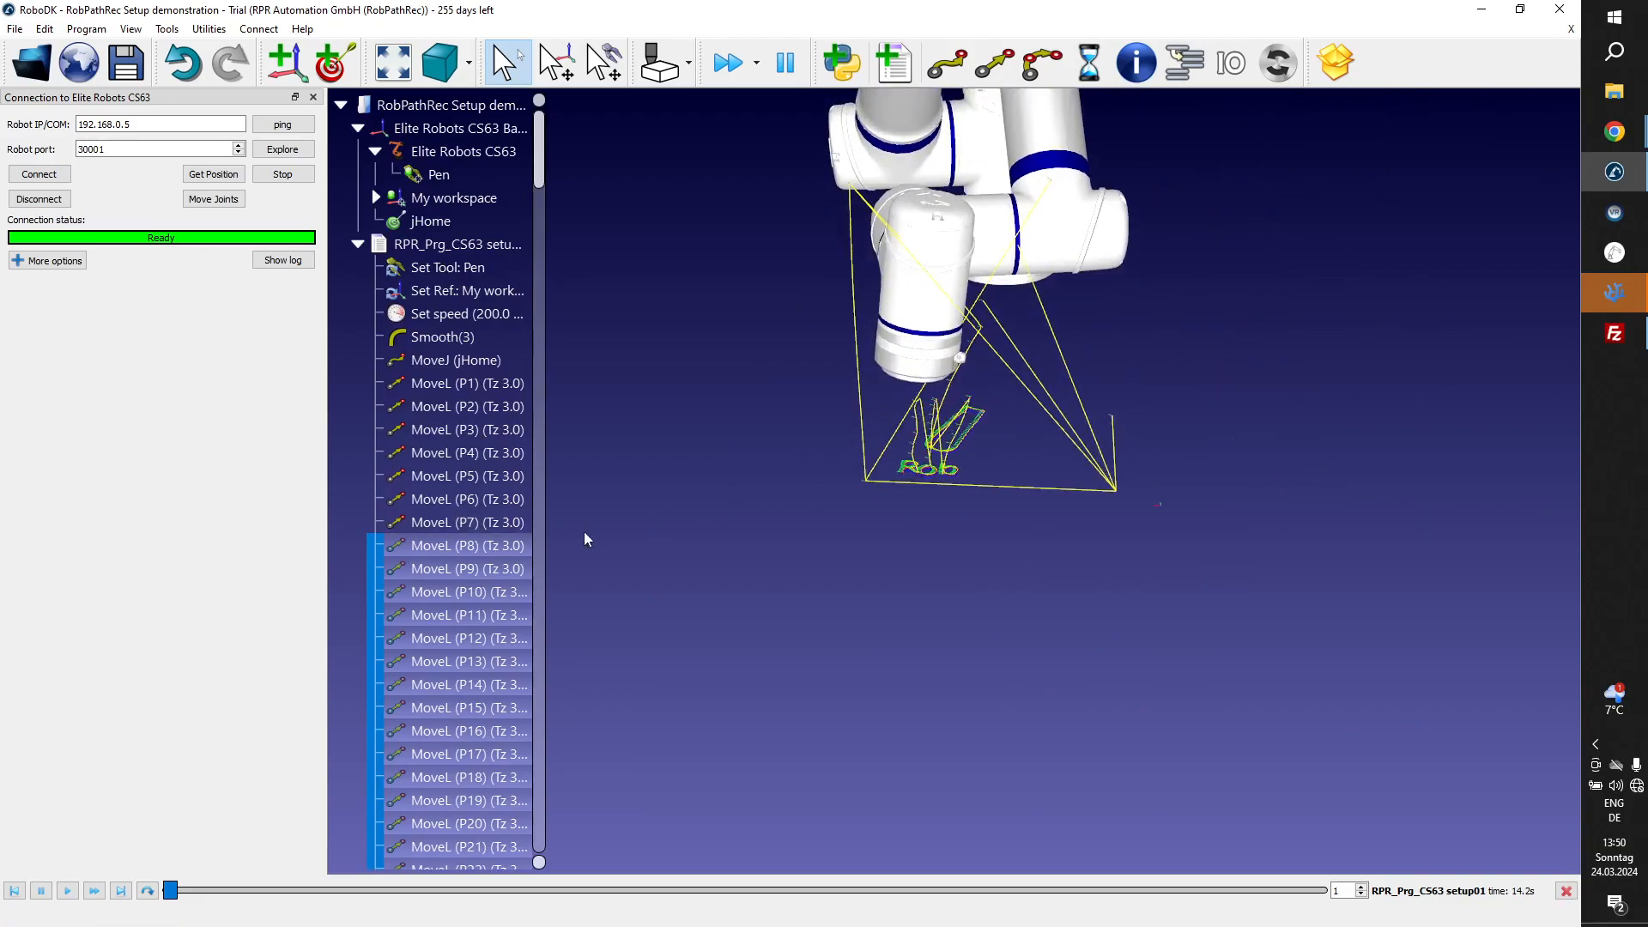
{"action": "left_click", "coordinate": [492, 547]}
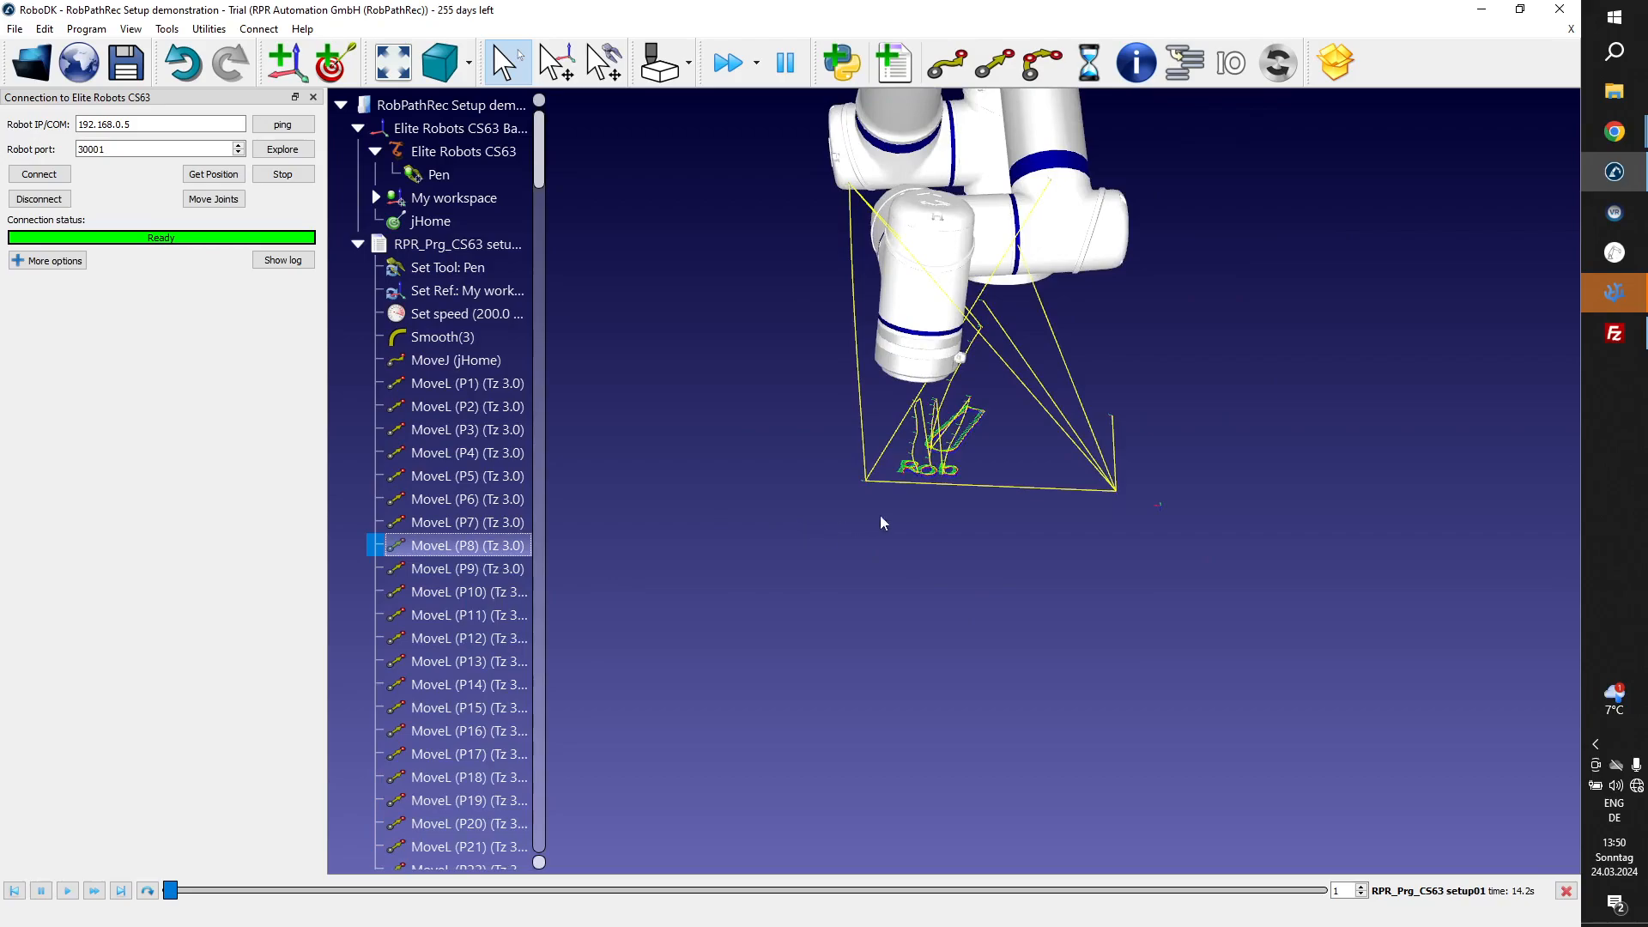
{"action": "scroll", "coordinate": [900, 512], "scroll_direction": "up", "scroll_amount": 4}
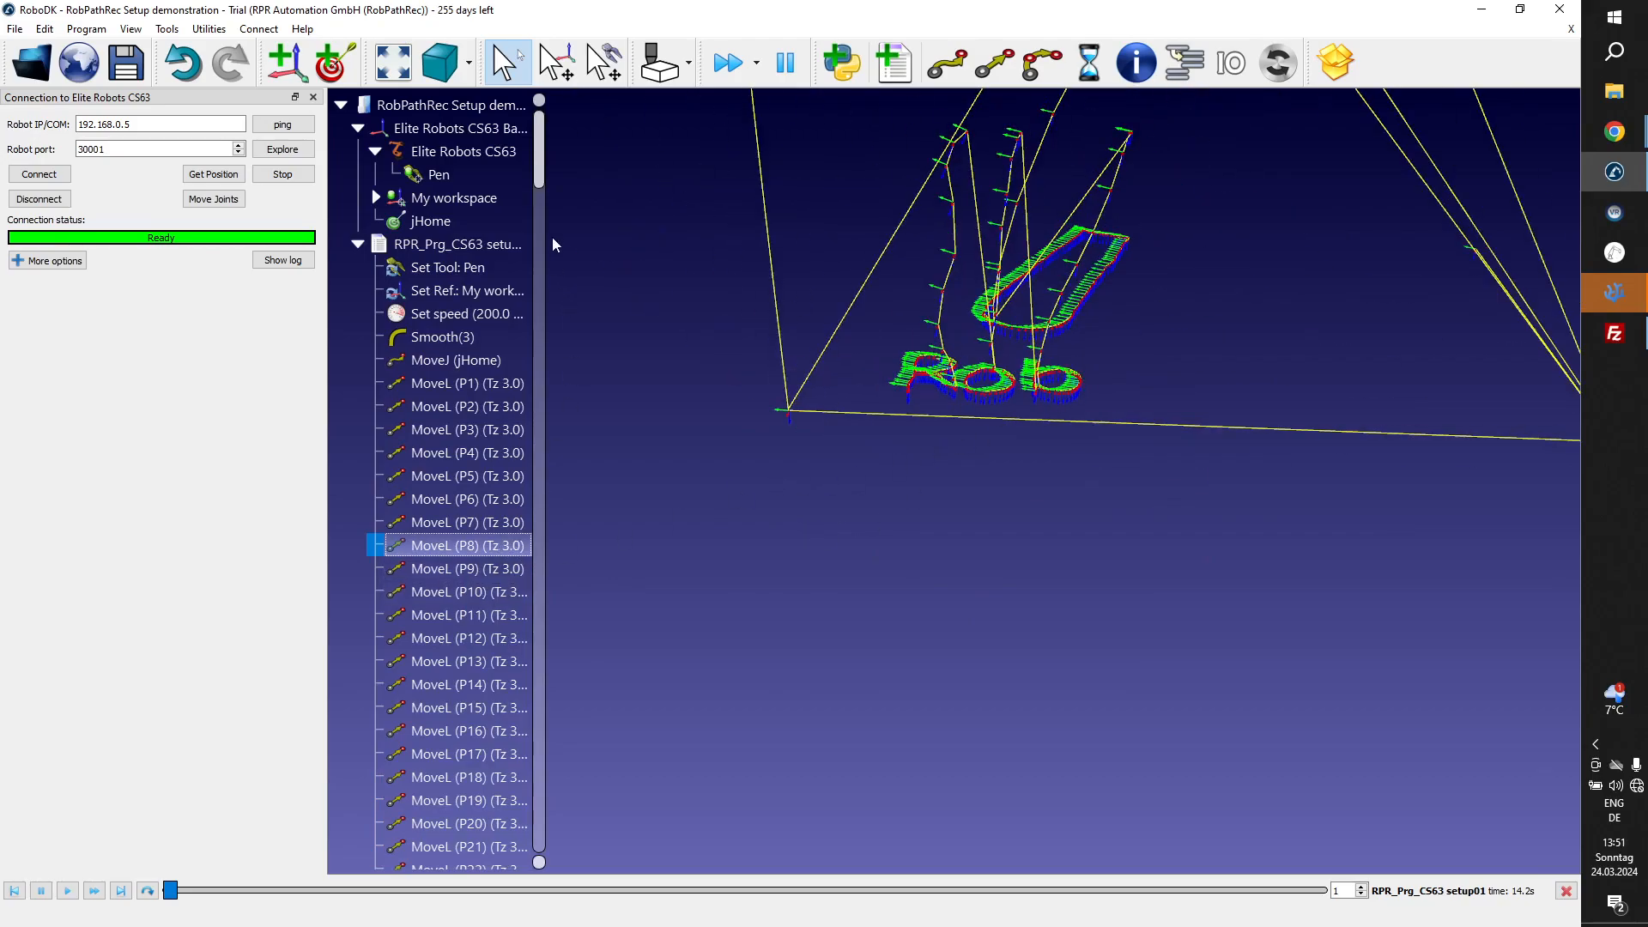
{"action": "left_click_drag", "start_coordinate": [539, 182], "coordinate": [554, 800]}
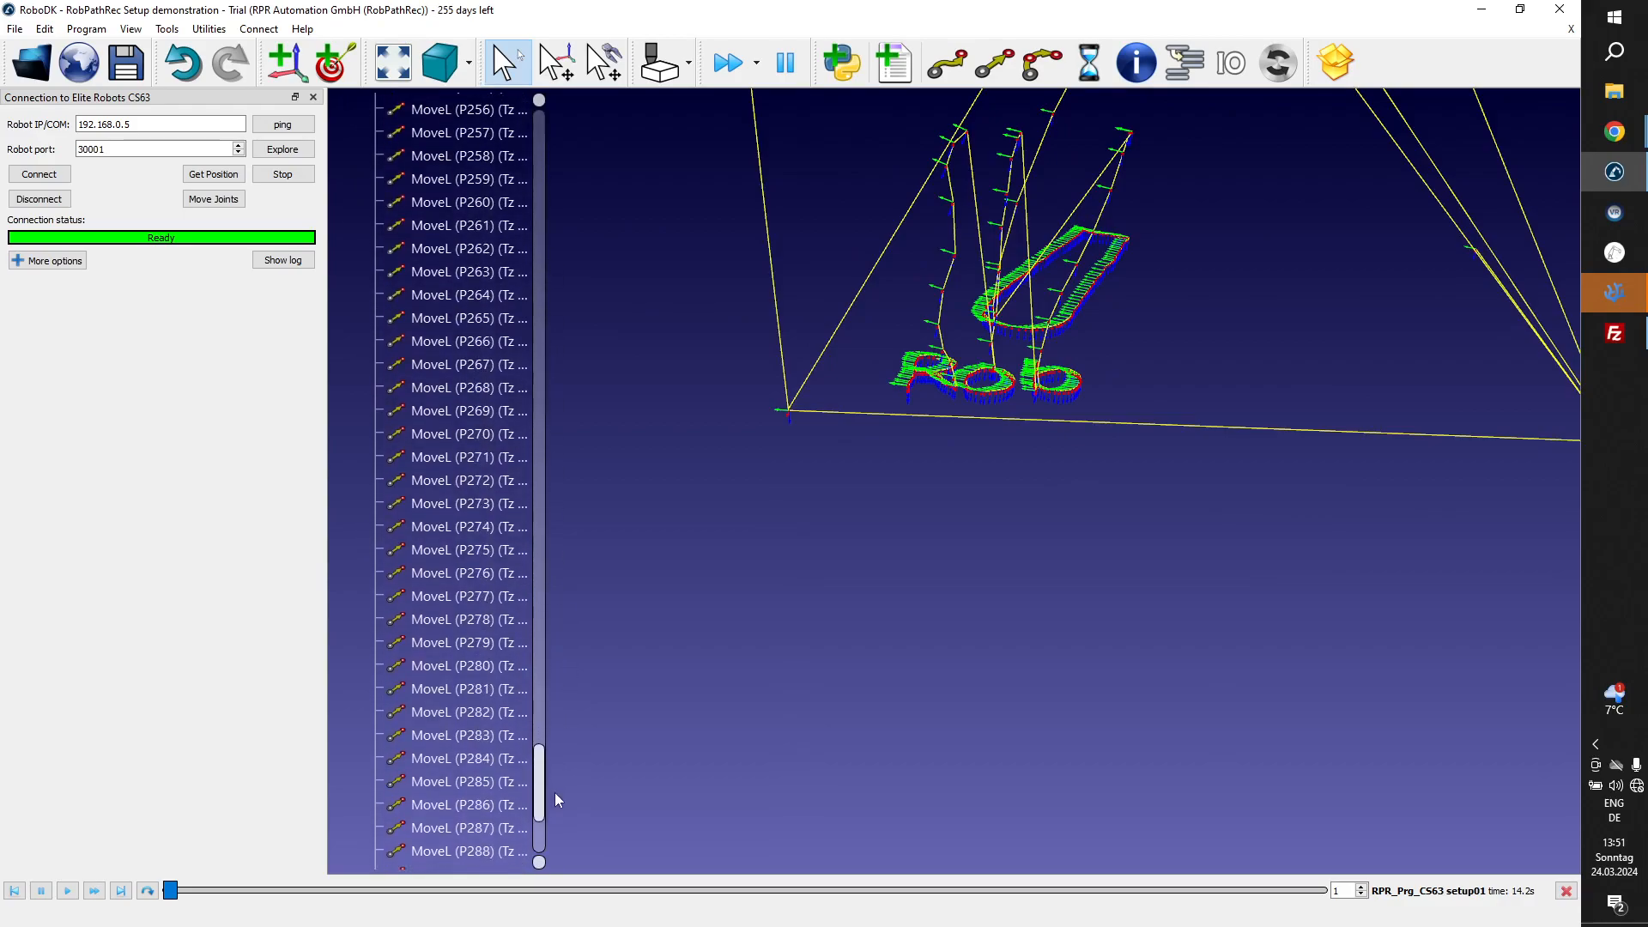
{"action": "left_click", "coordinate": [481, 807], "text": "shift"}
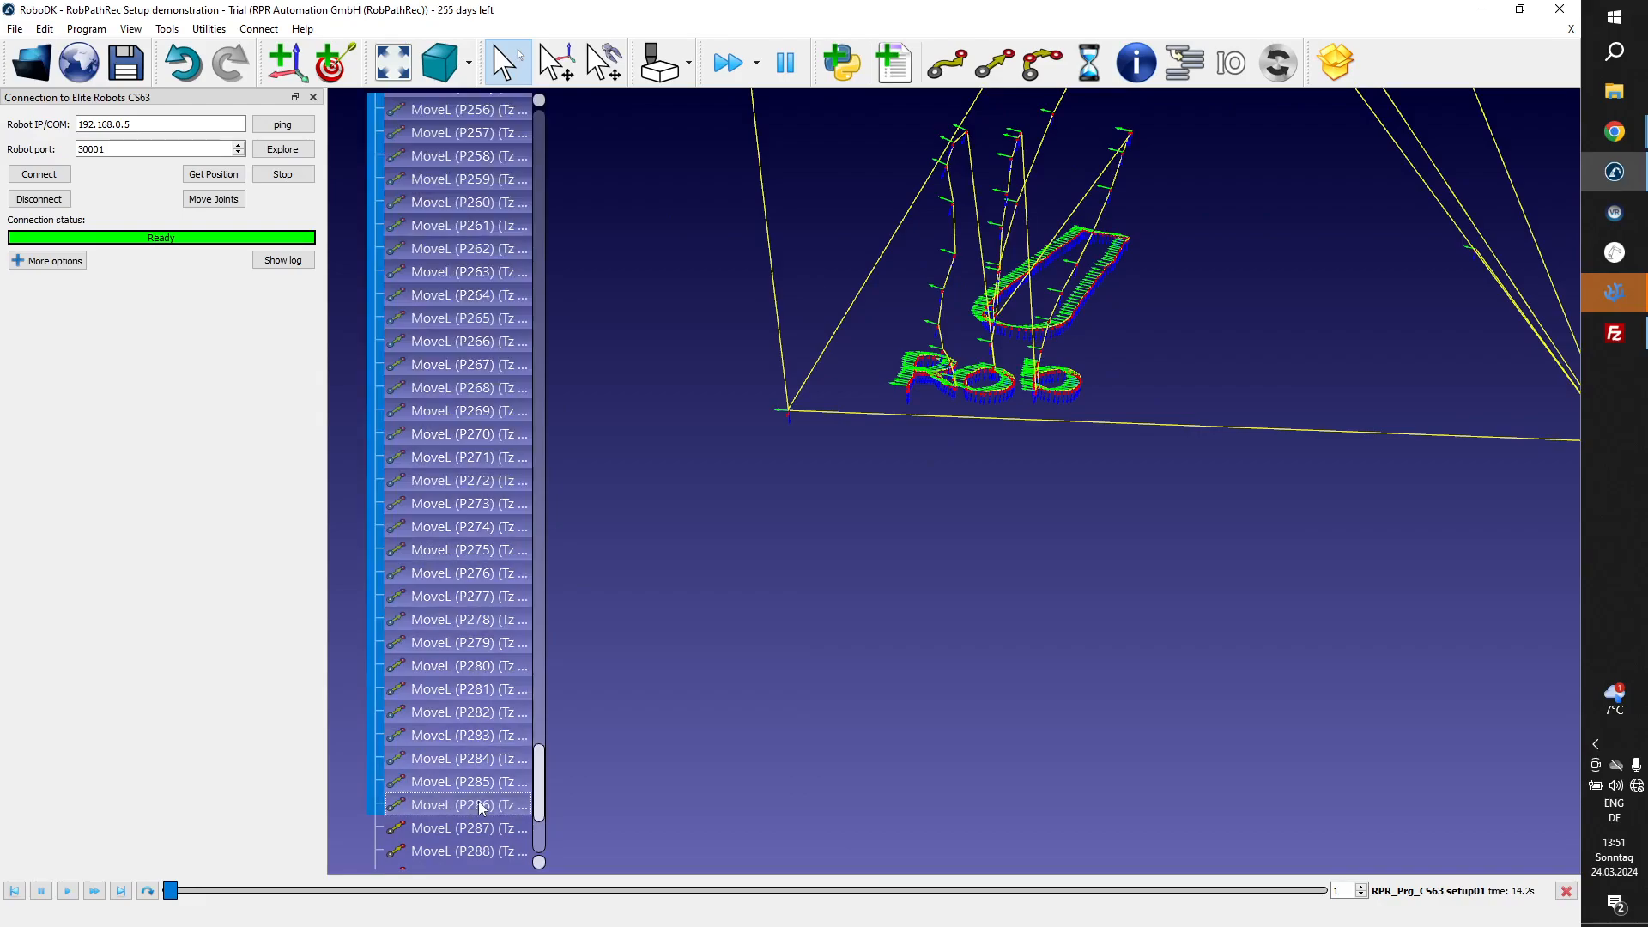
Trace the path backwards from P286, selecting individual MoveL instructions until P157, to find where the letter b ends.
{"action": "left_click", "coordinate": [481, 806]}
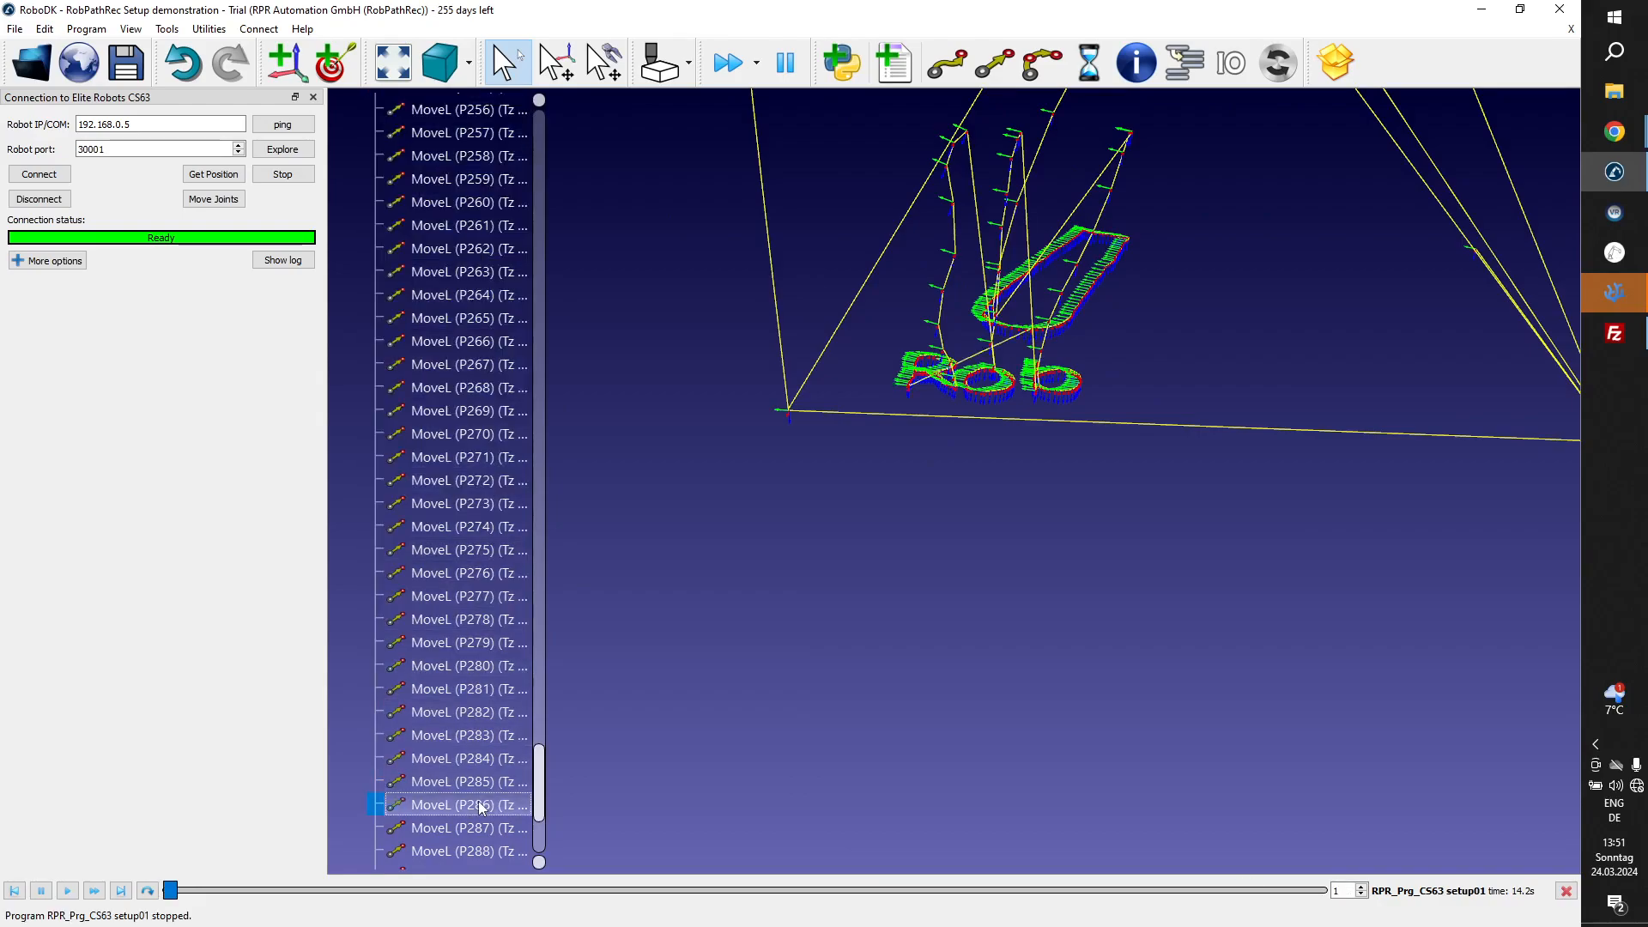
{"action": "left_click", "coordinate": [486, 693]}
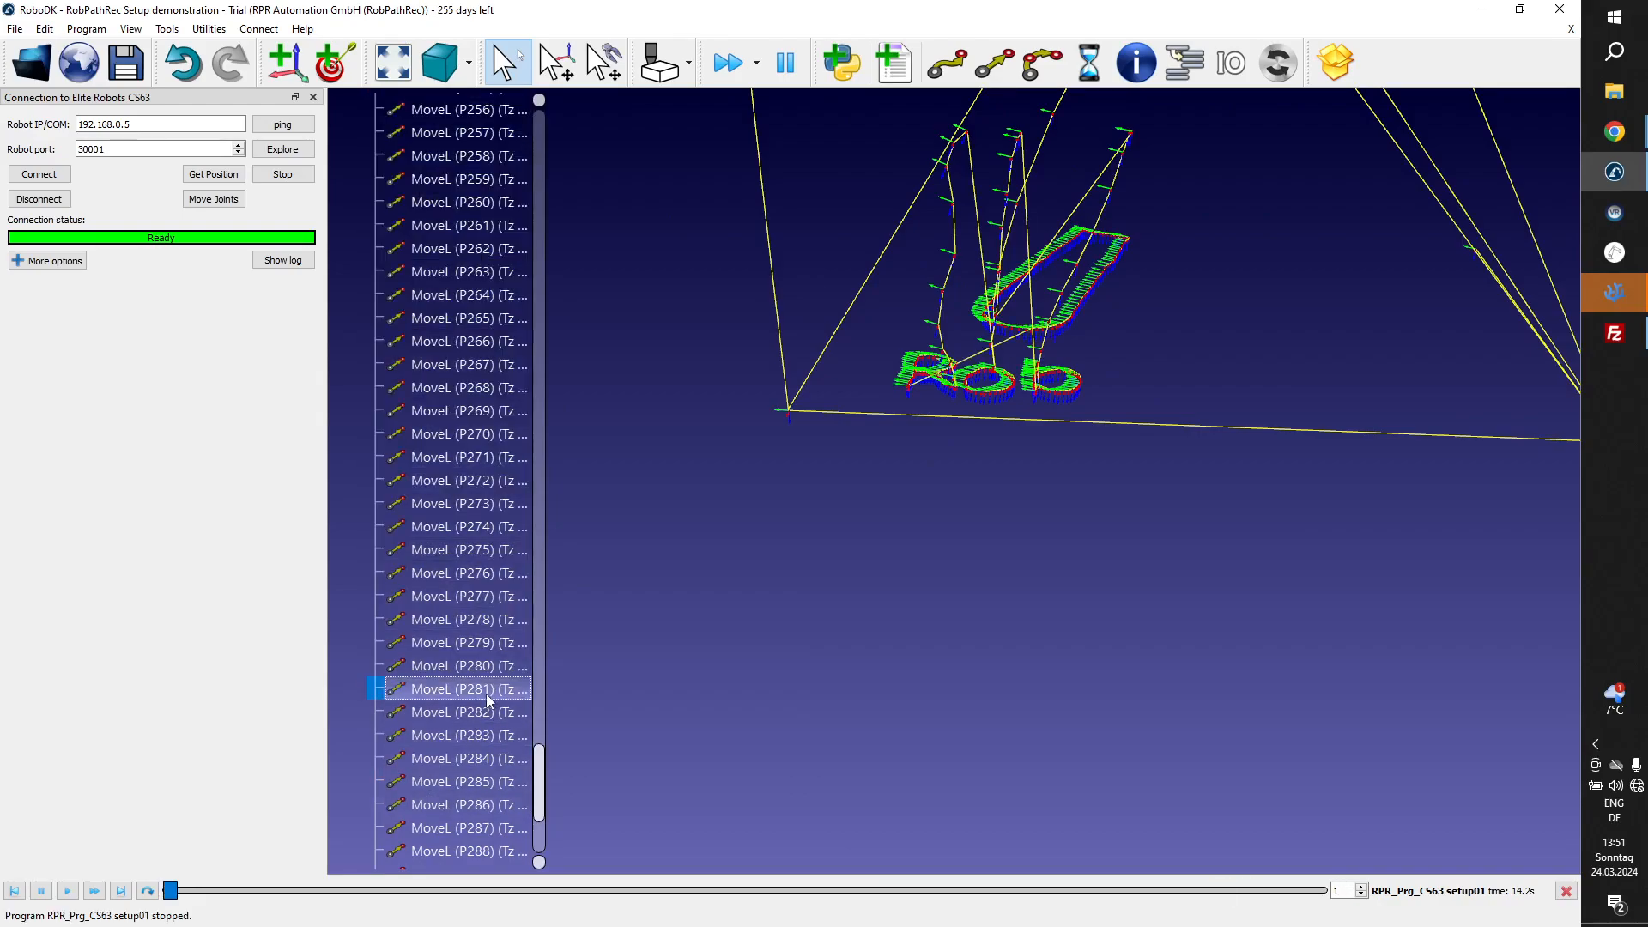
{"action": "left_click", "coordinate": [497, 530]}
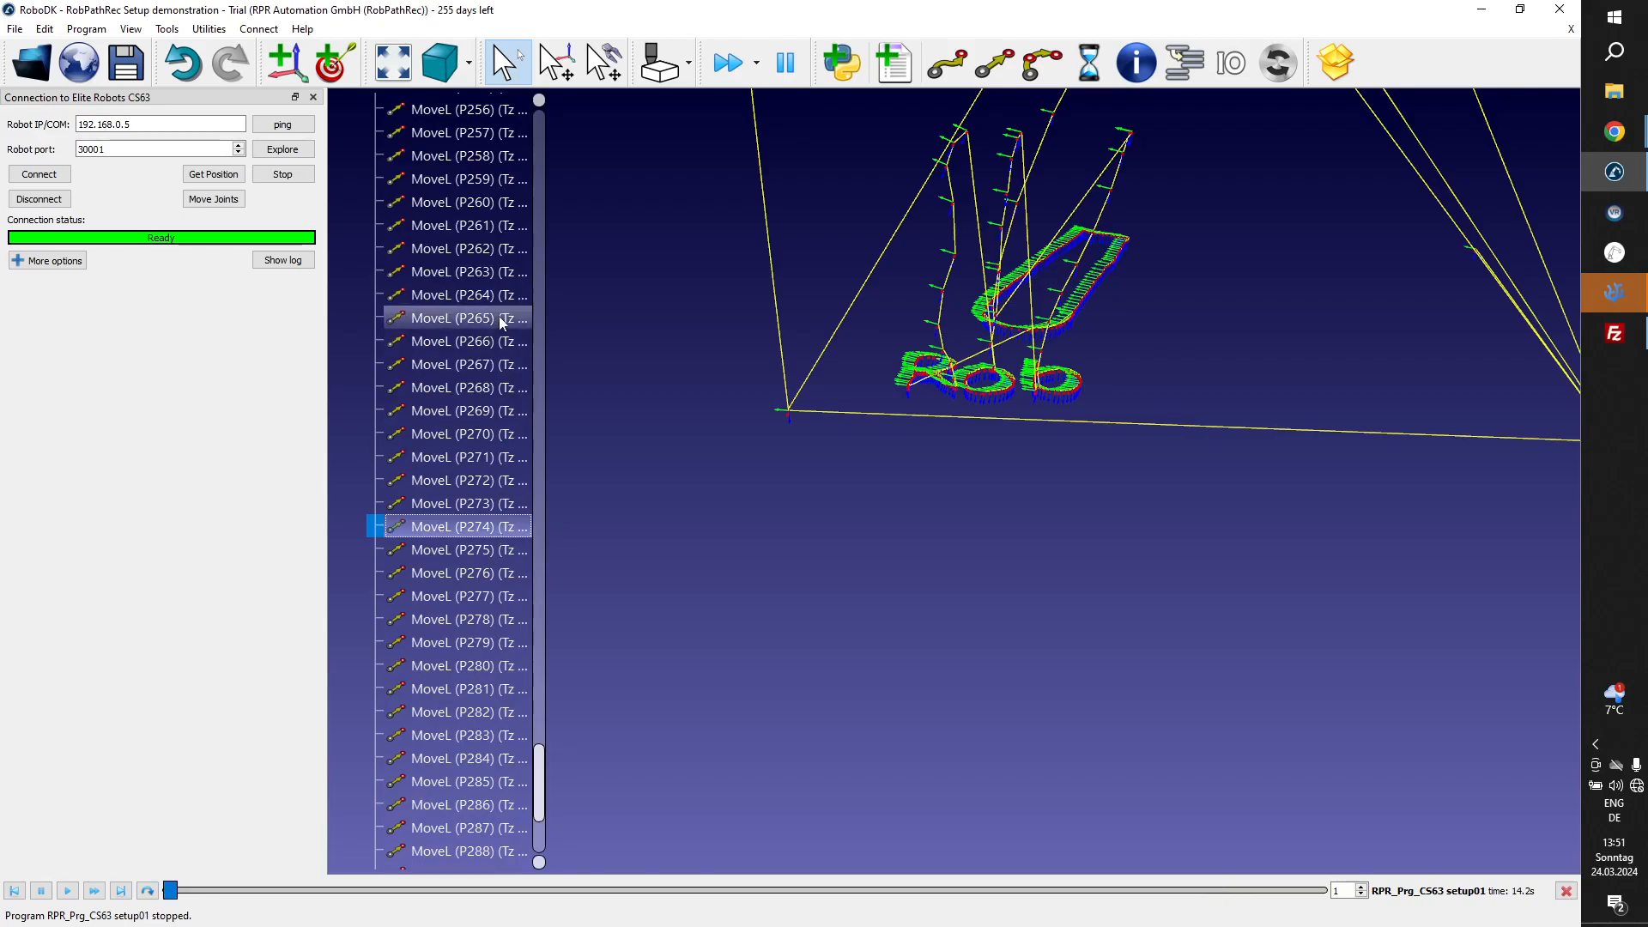
{"action": "scroll", "coordinate": [502, 322], "scroll_direction": "up", "scroll_amount": 15}
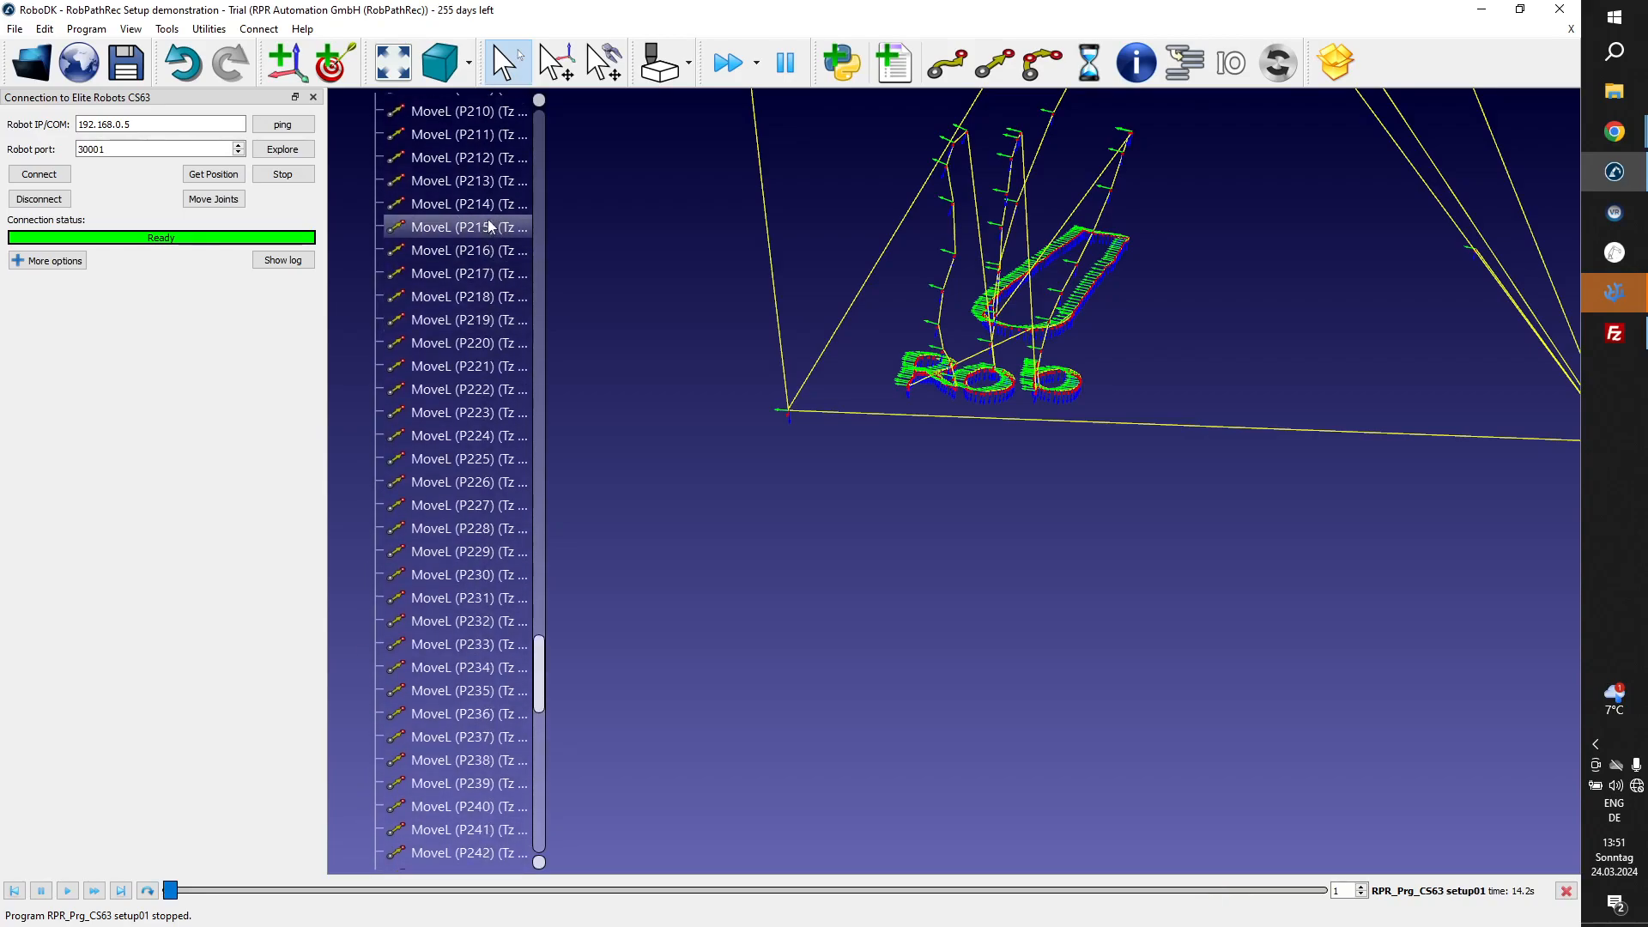
{"action": "left_click", "coordinate": [489, 225]}
{"action": "scroll", "coordinate": [488, 221], "scroll_direction": "up", "scroll_amount": 4}
{"action": "left_click", "coordinate": [489, 222]}
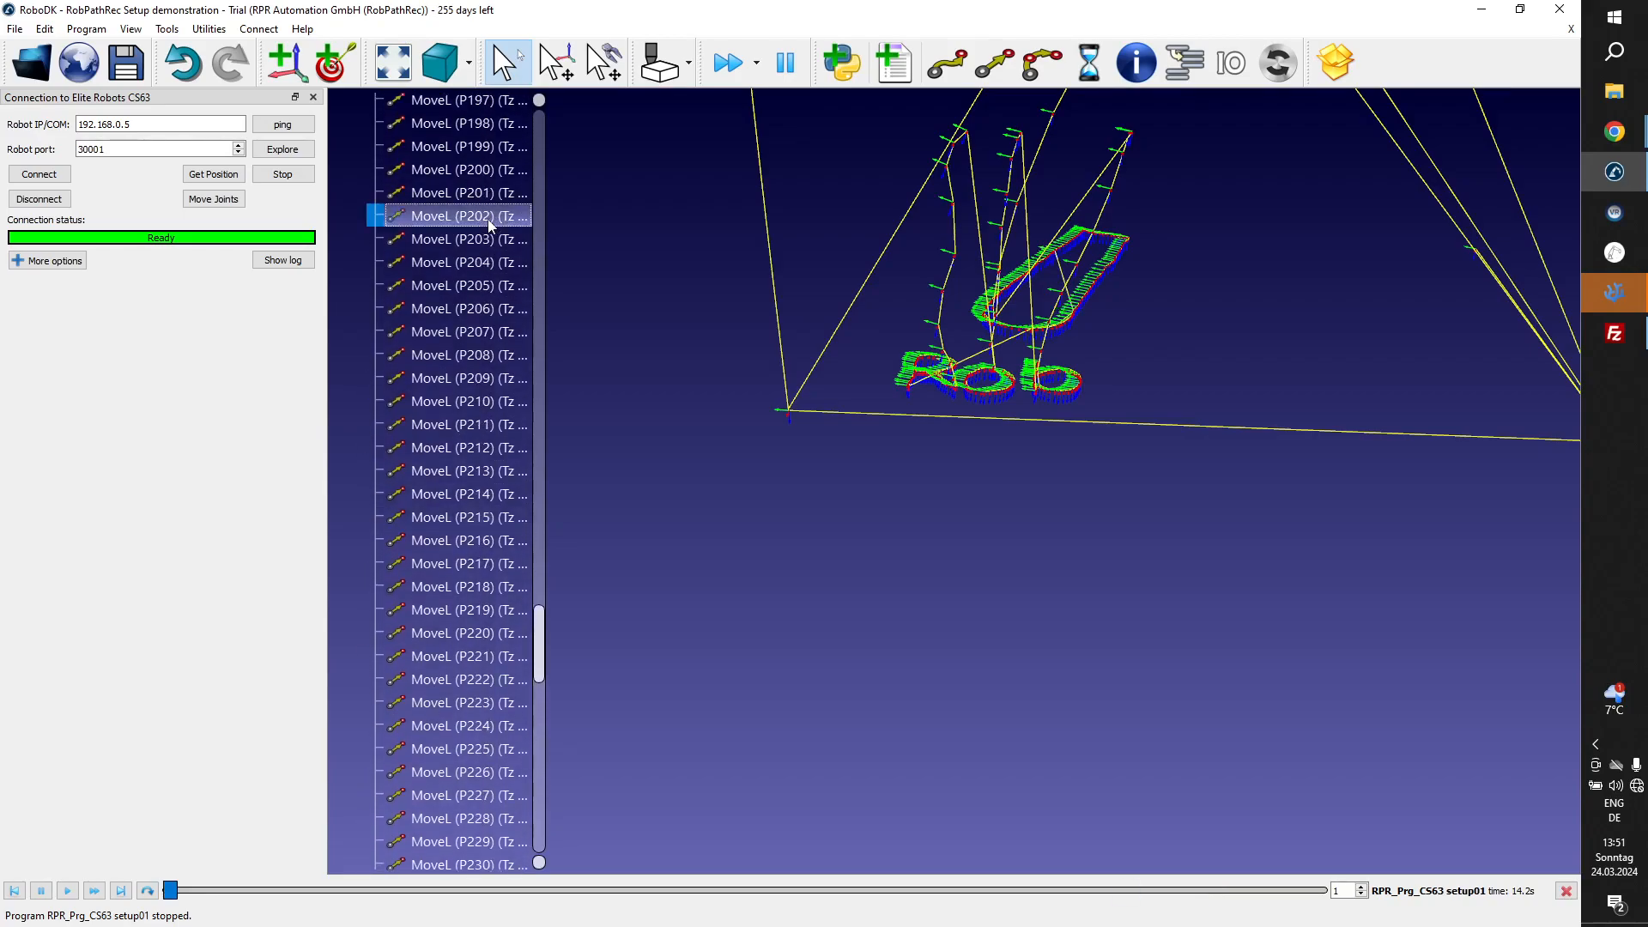
{"action": "left_click", "coordinate": [507, 125]}
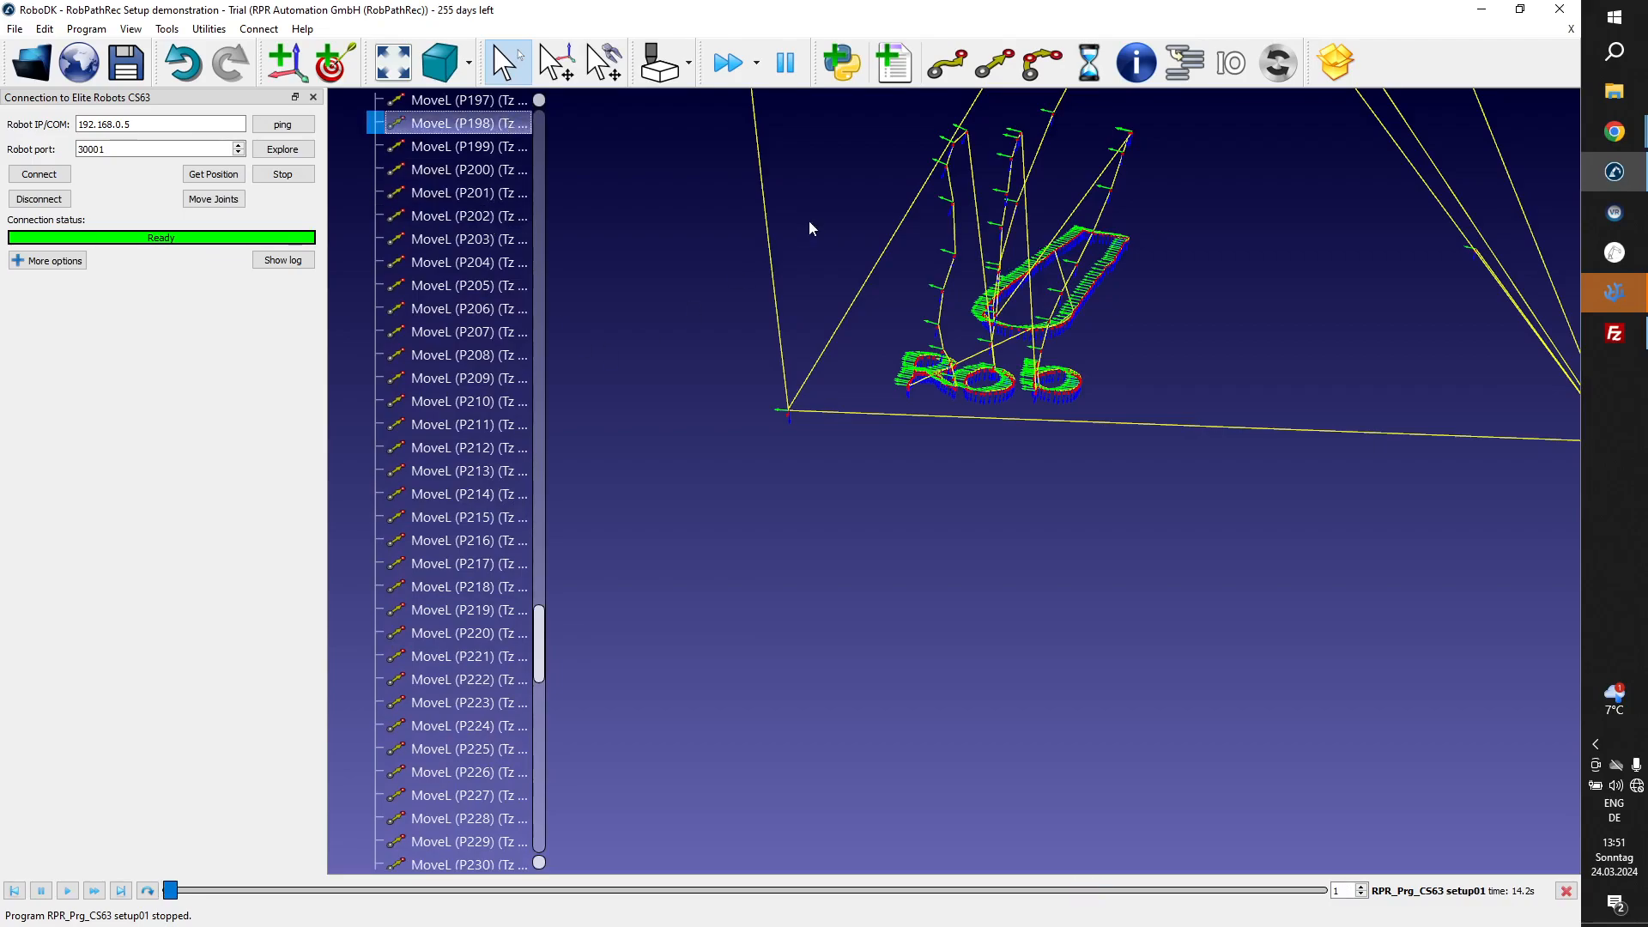
{"action": "scroll", "coordinate": [486, 242], "scroll_direction": "up", "scroll_amount": 5}
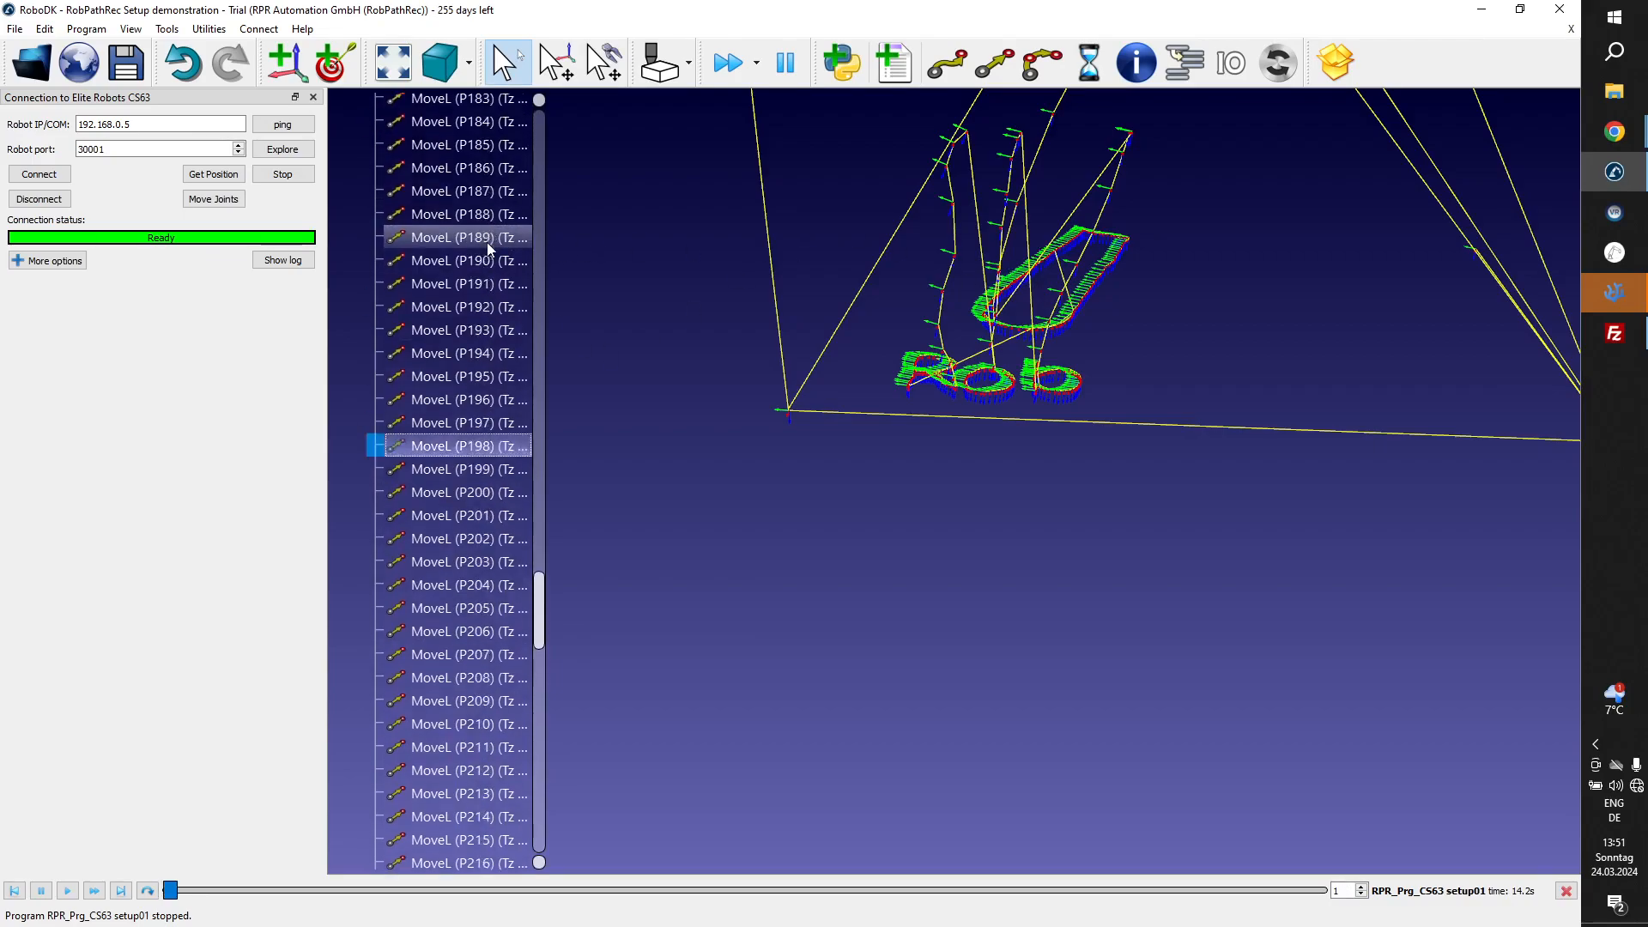
{"action": "left_click", "coordinate": [489, 246]}
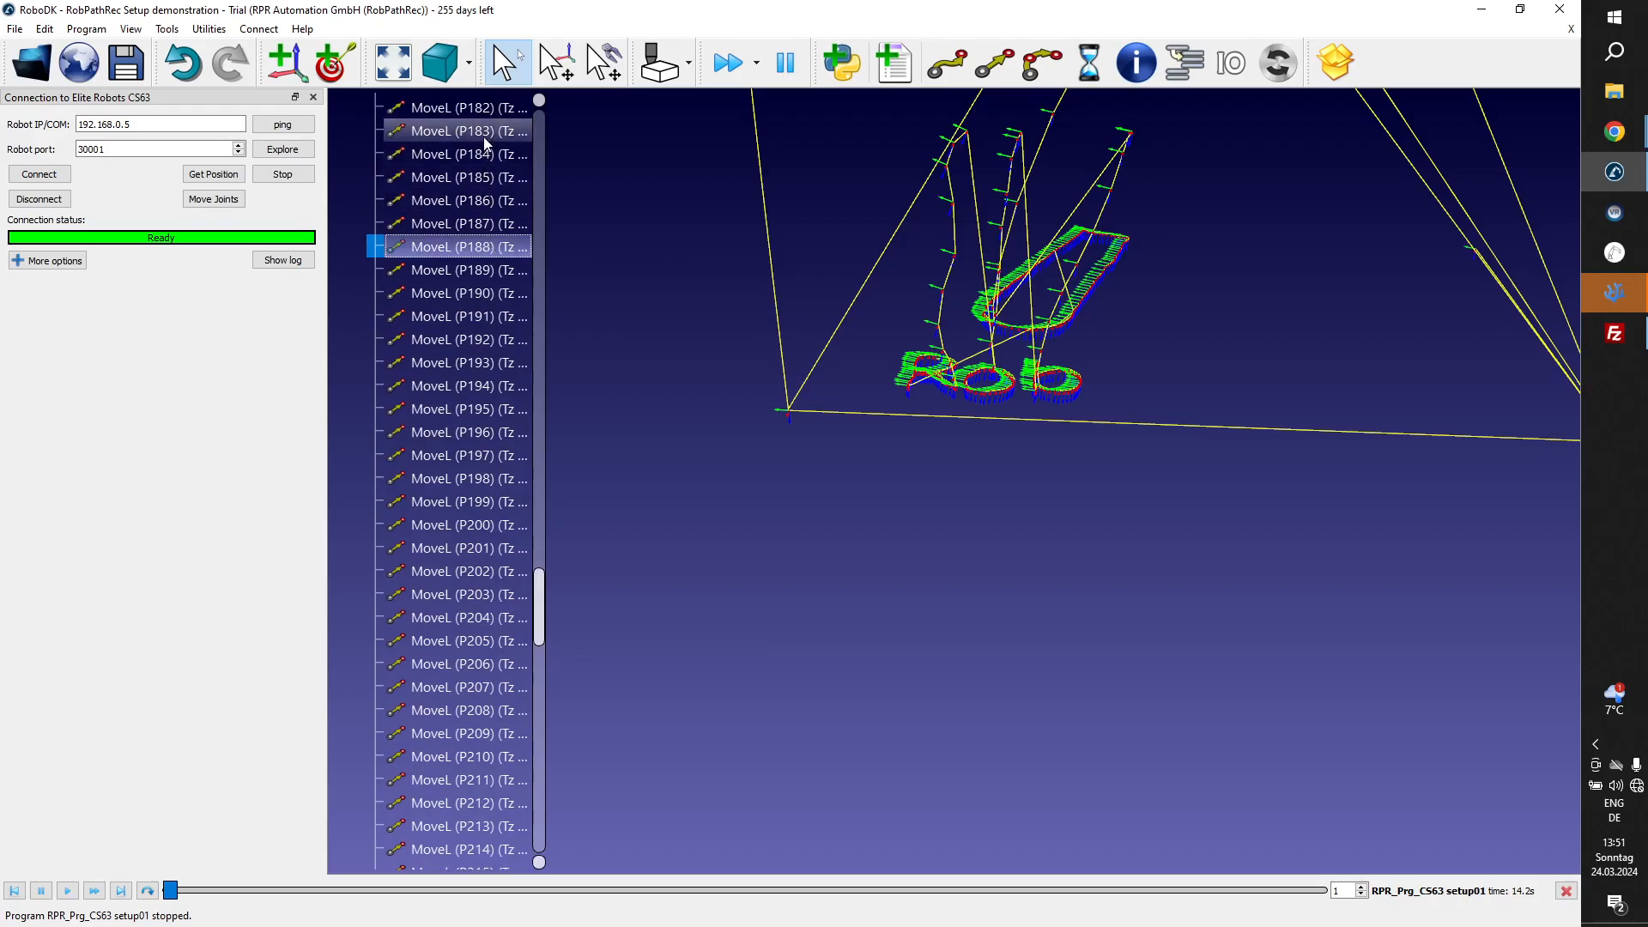
{"action": "scroll", "coordinate": [482, 210], "scroll_direction": "up", "scroll_amount": 6}
{"action": "left_click", "coordinate": [483, 211]}
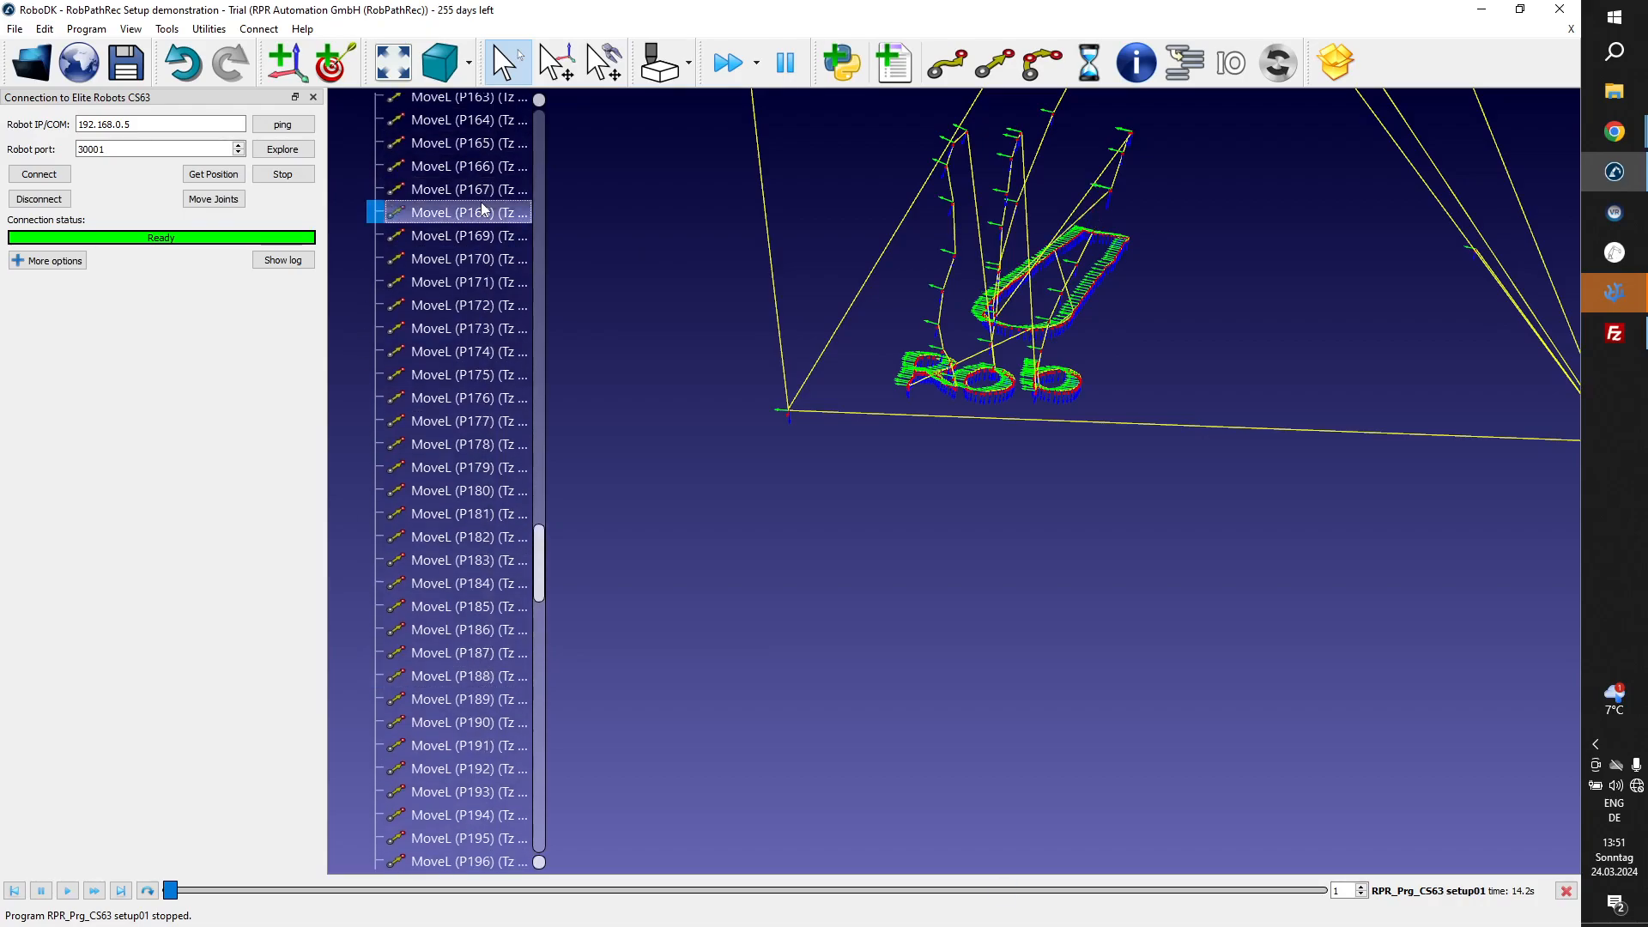
{"action": "left_click", "coordinate": [483, 188]}
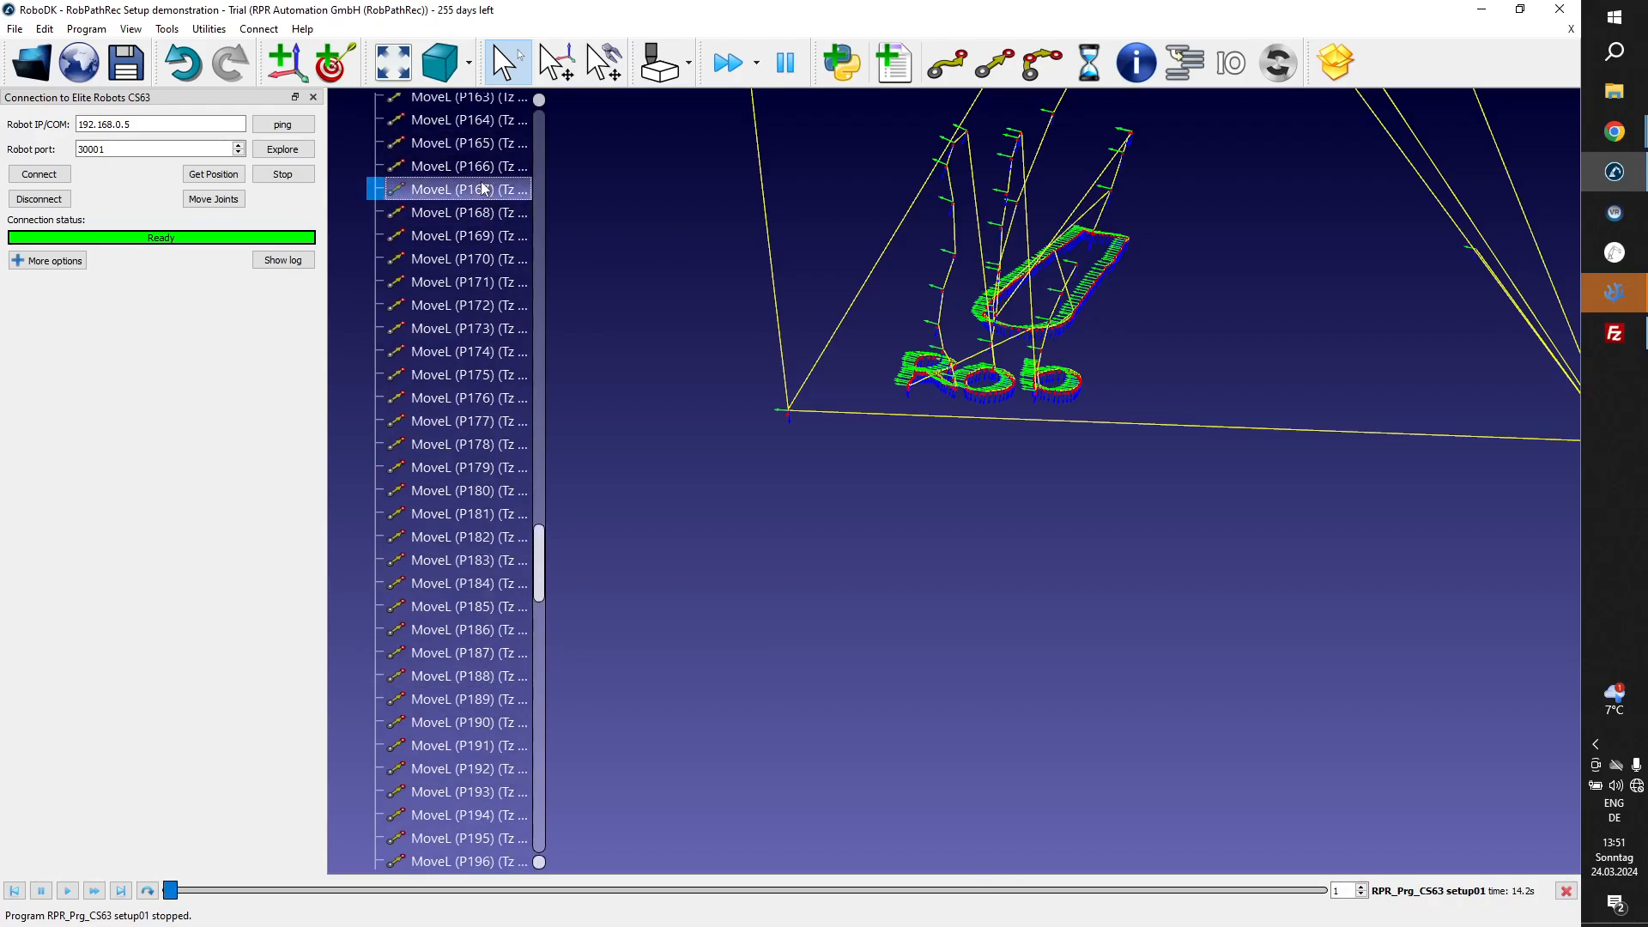
{"action": "scroll", "coordinate": [483, 188], "scroll_direction": "up", "scroll_amount": 4}
{"action": "left_click", "coordinate": [483, 182]}
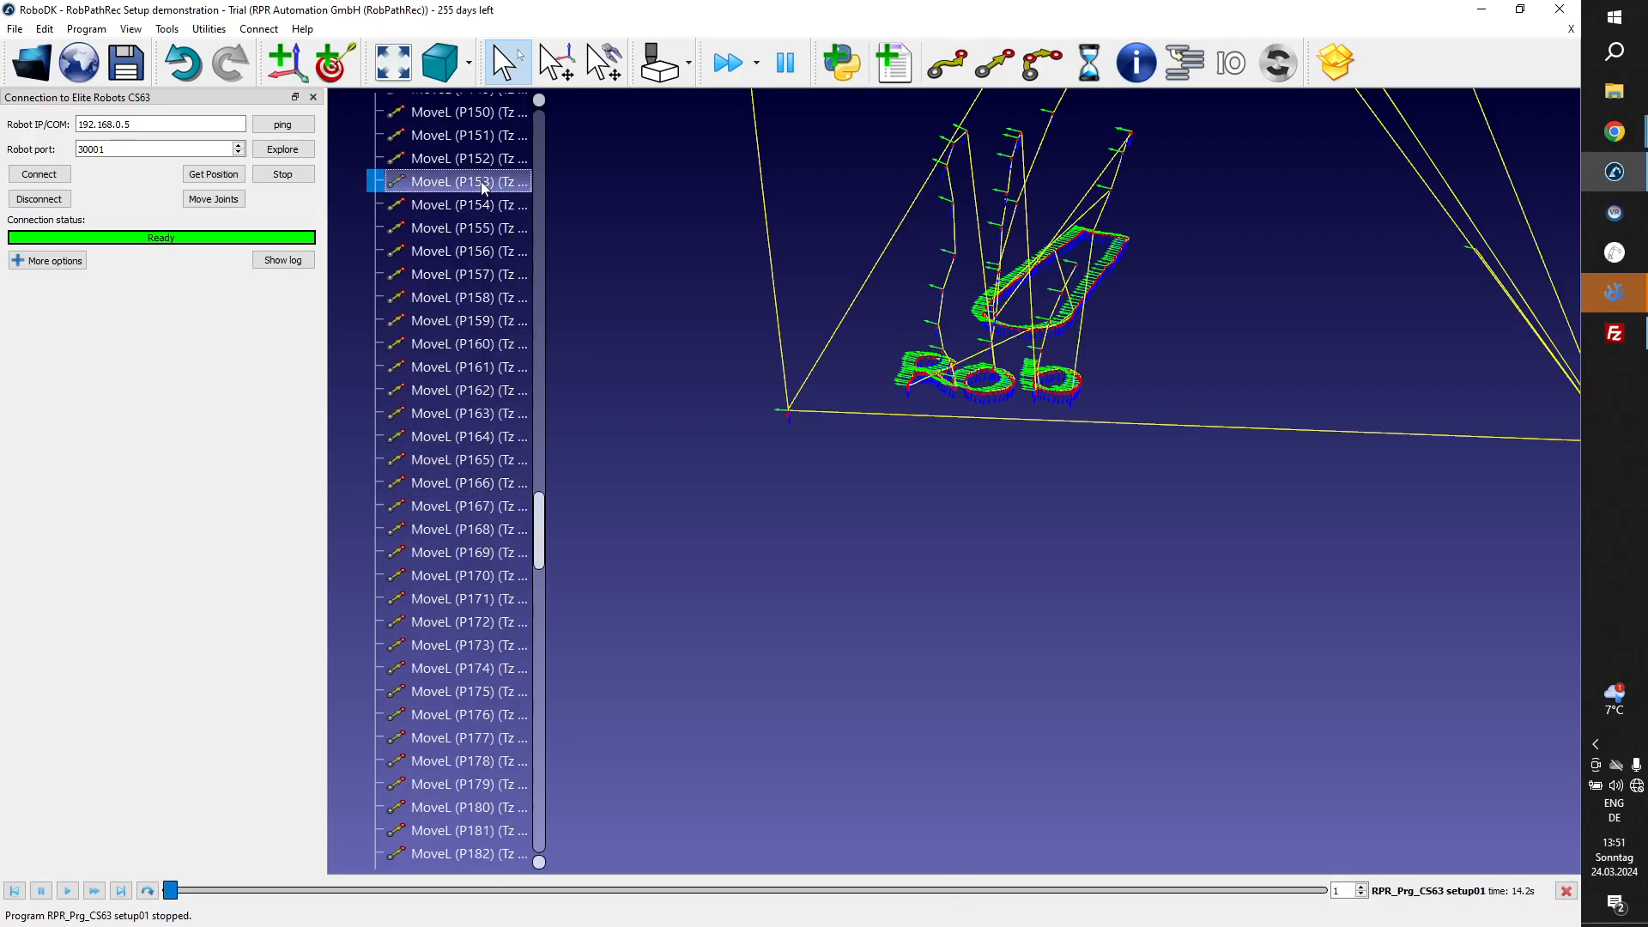
{"action": "left_click", "coordinate": [477, 273]}
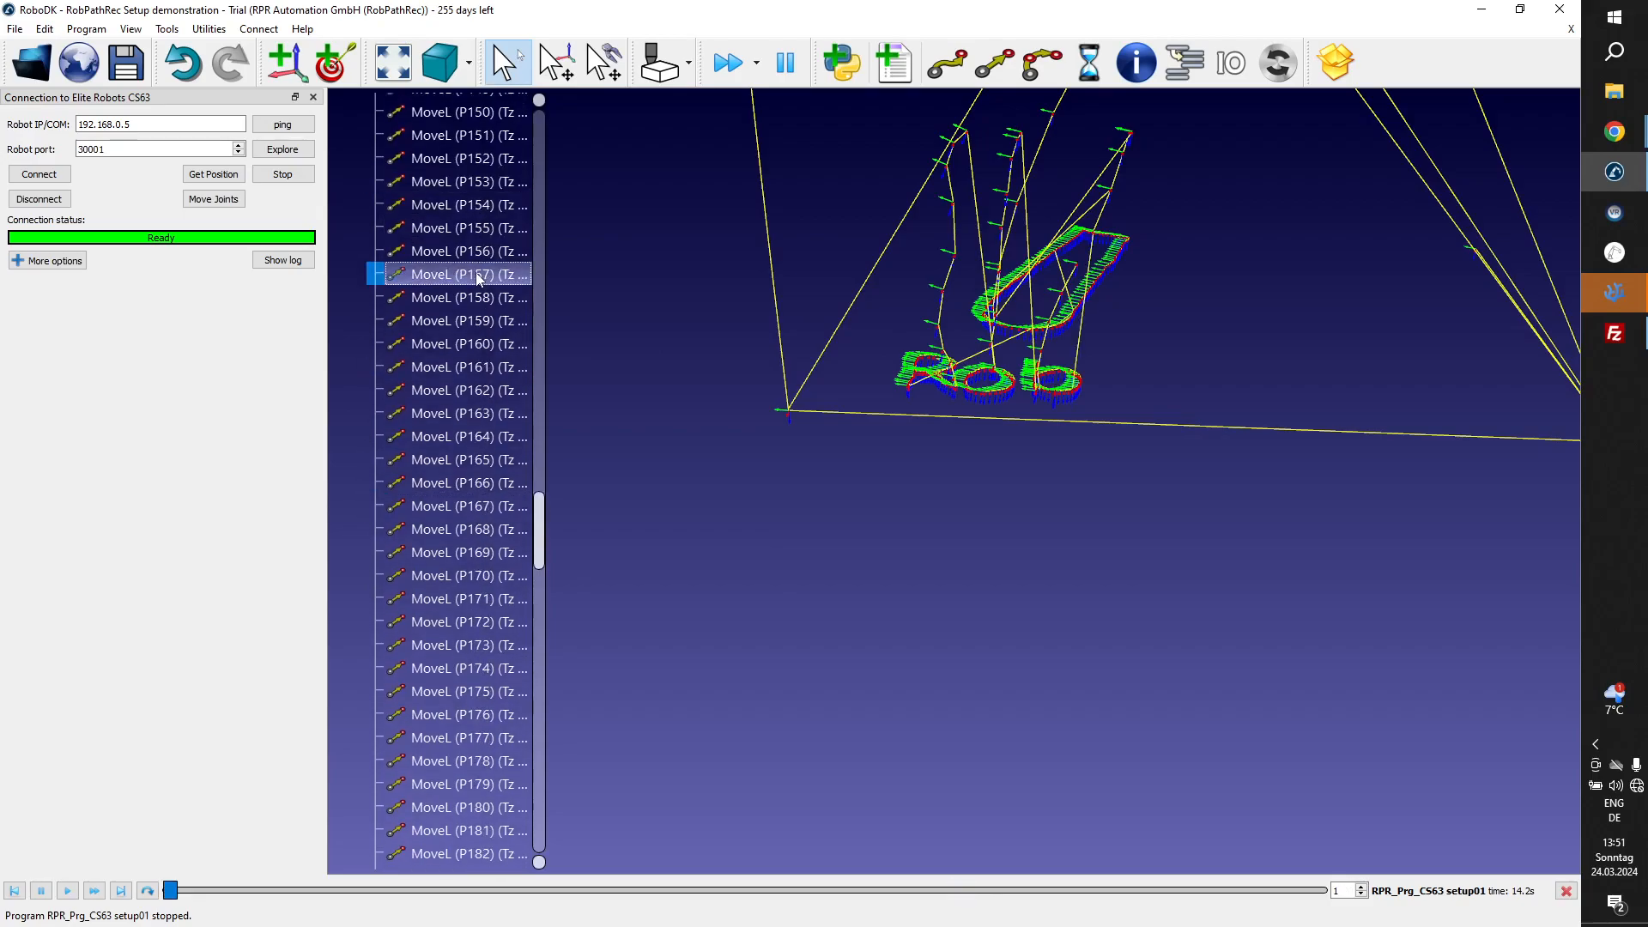
Make the reference frames along the path smaller around the letters o and b, and display the view commands for resizing frames.
{"action": "scroll", "coordinate": [1053, 381], "scroll_direction": "up", "scroll_amount": 3}
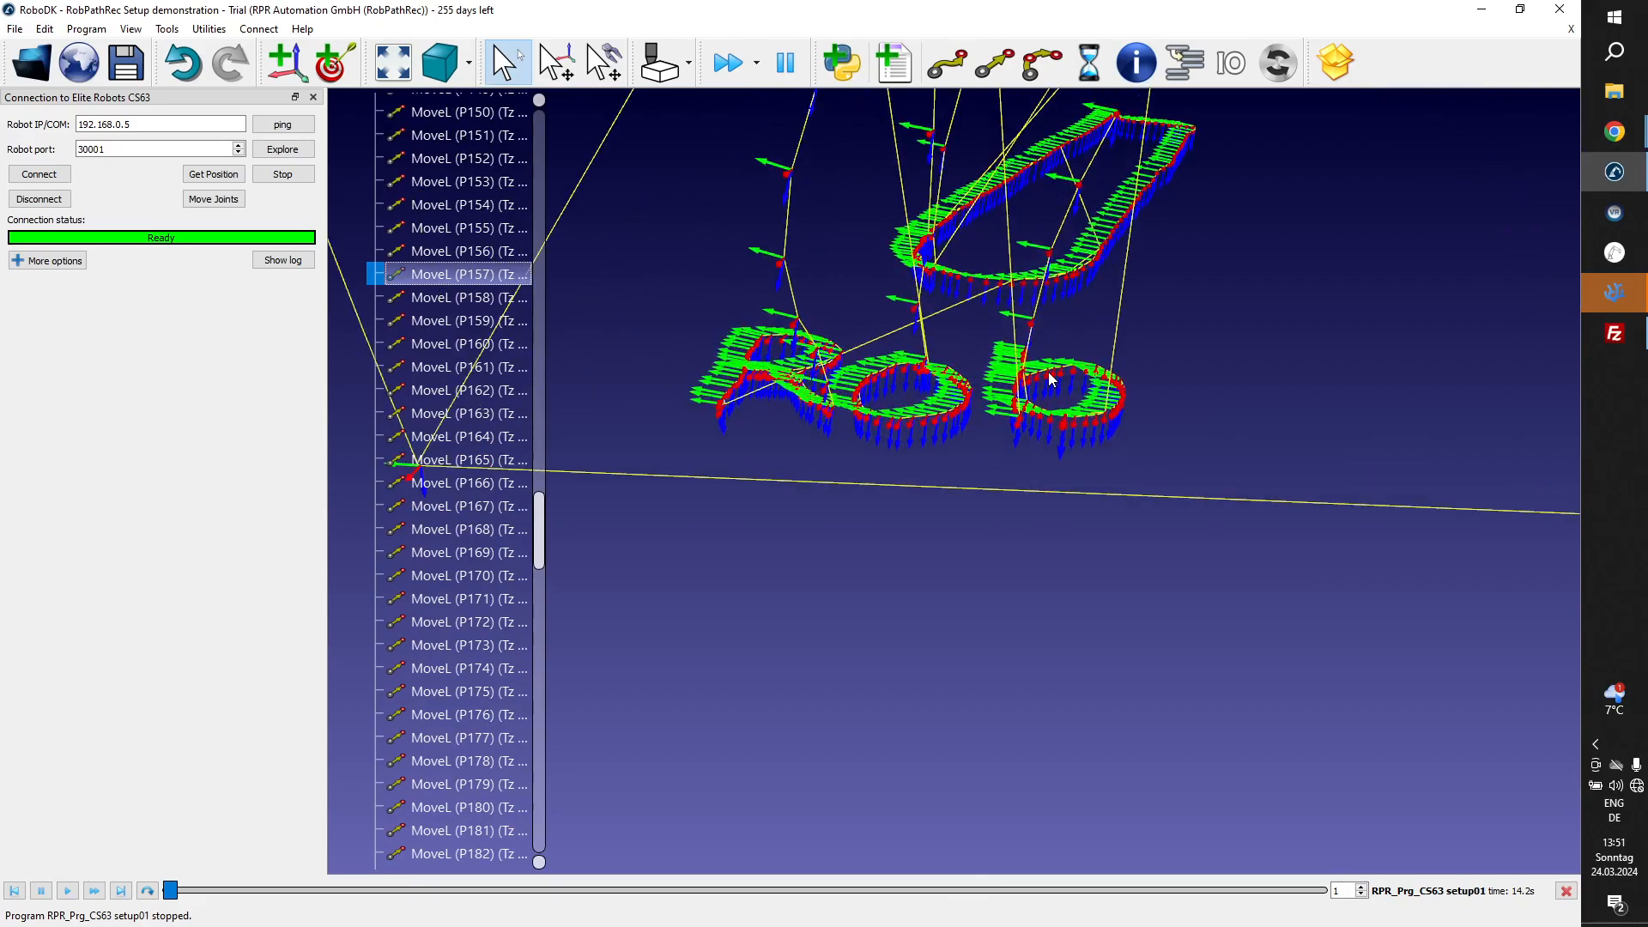
{"action": "scroll", "coordinate": [1053, 381], "scroll_direction": "up", "scroll_amount": 3}
{"action": "key", "text": "minus"}
{"action": "key", "text": "minus"}
{"action": "key", "text": "minus"}
{"action": "key", "text": "minus"}
{"action": "key", "text": "minus"}
{"action": "key", "text": "minus"}
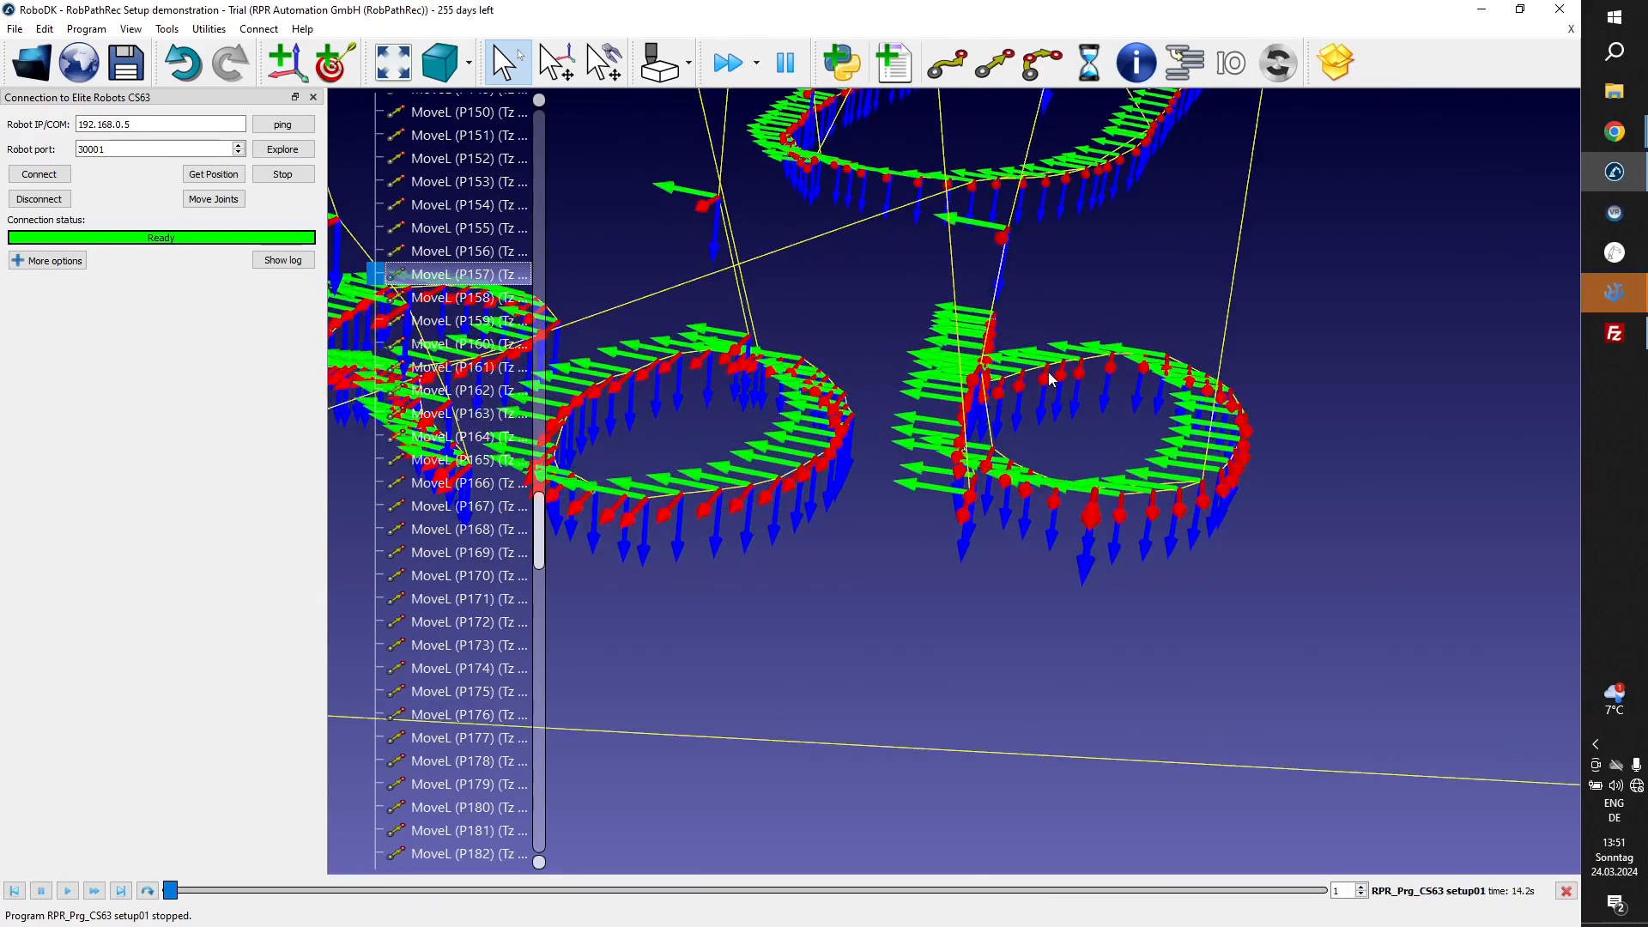
{"action": "key", "text": "minus"}
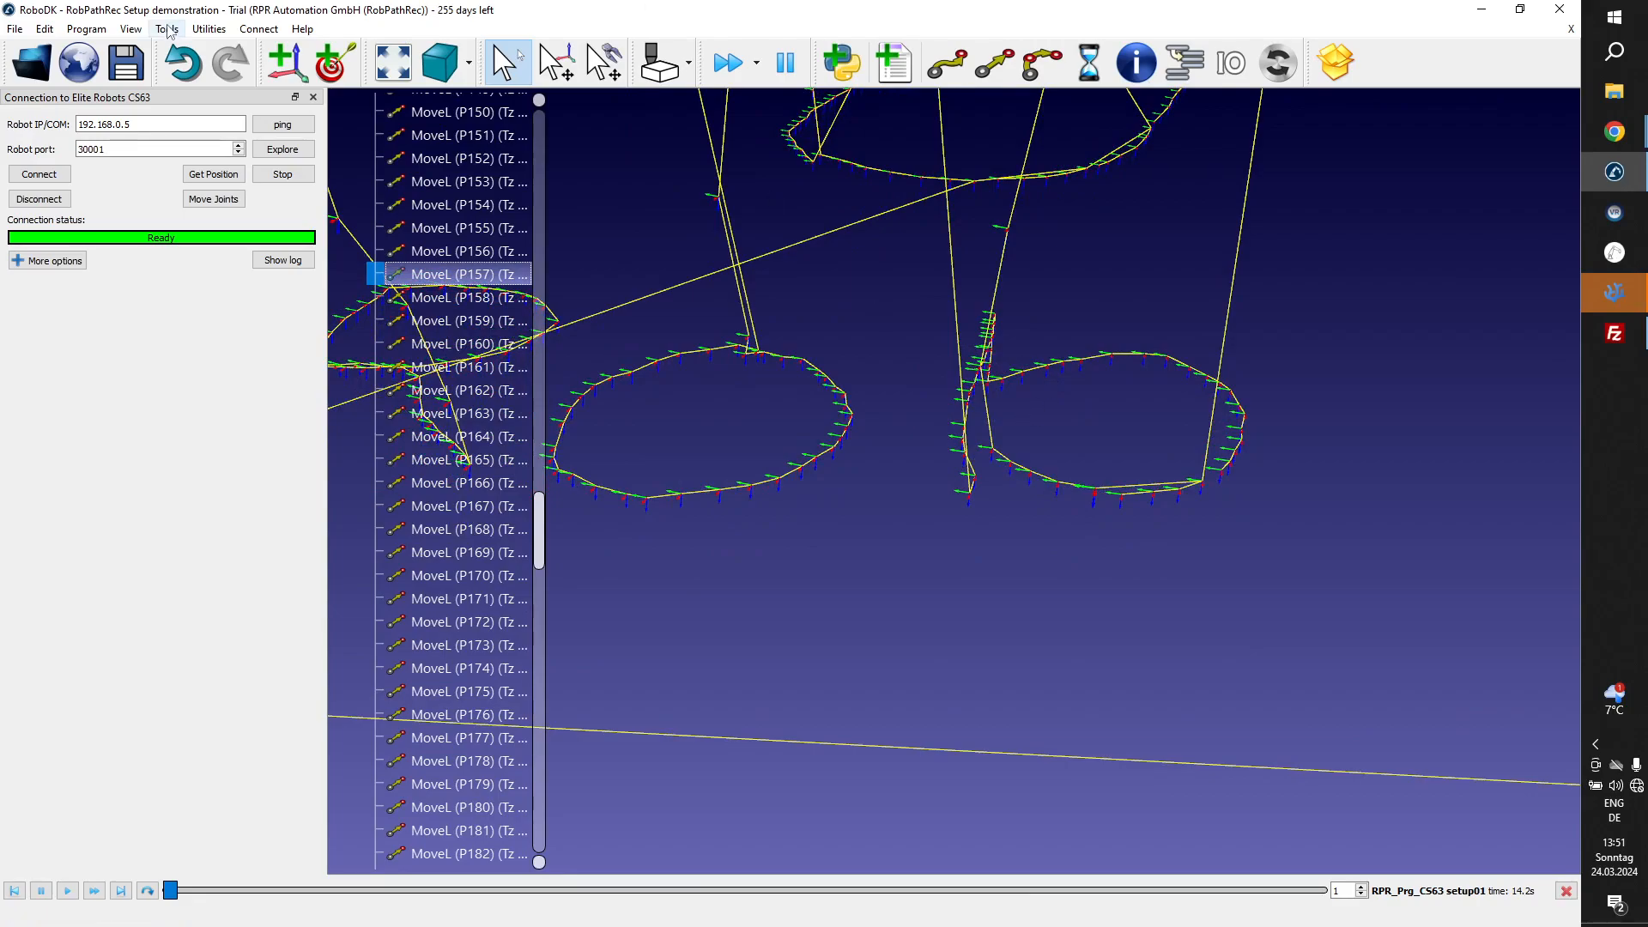
{"action": "left_click", "coordinate": [130, 29]}
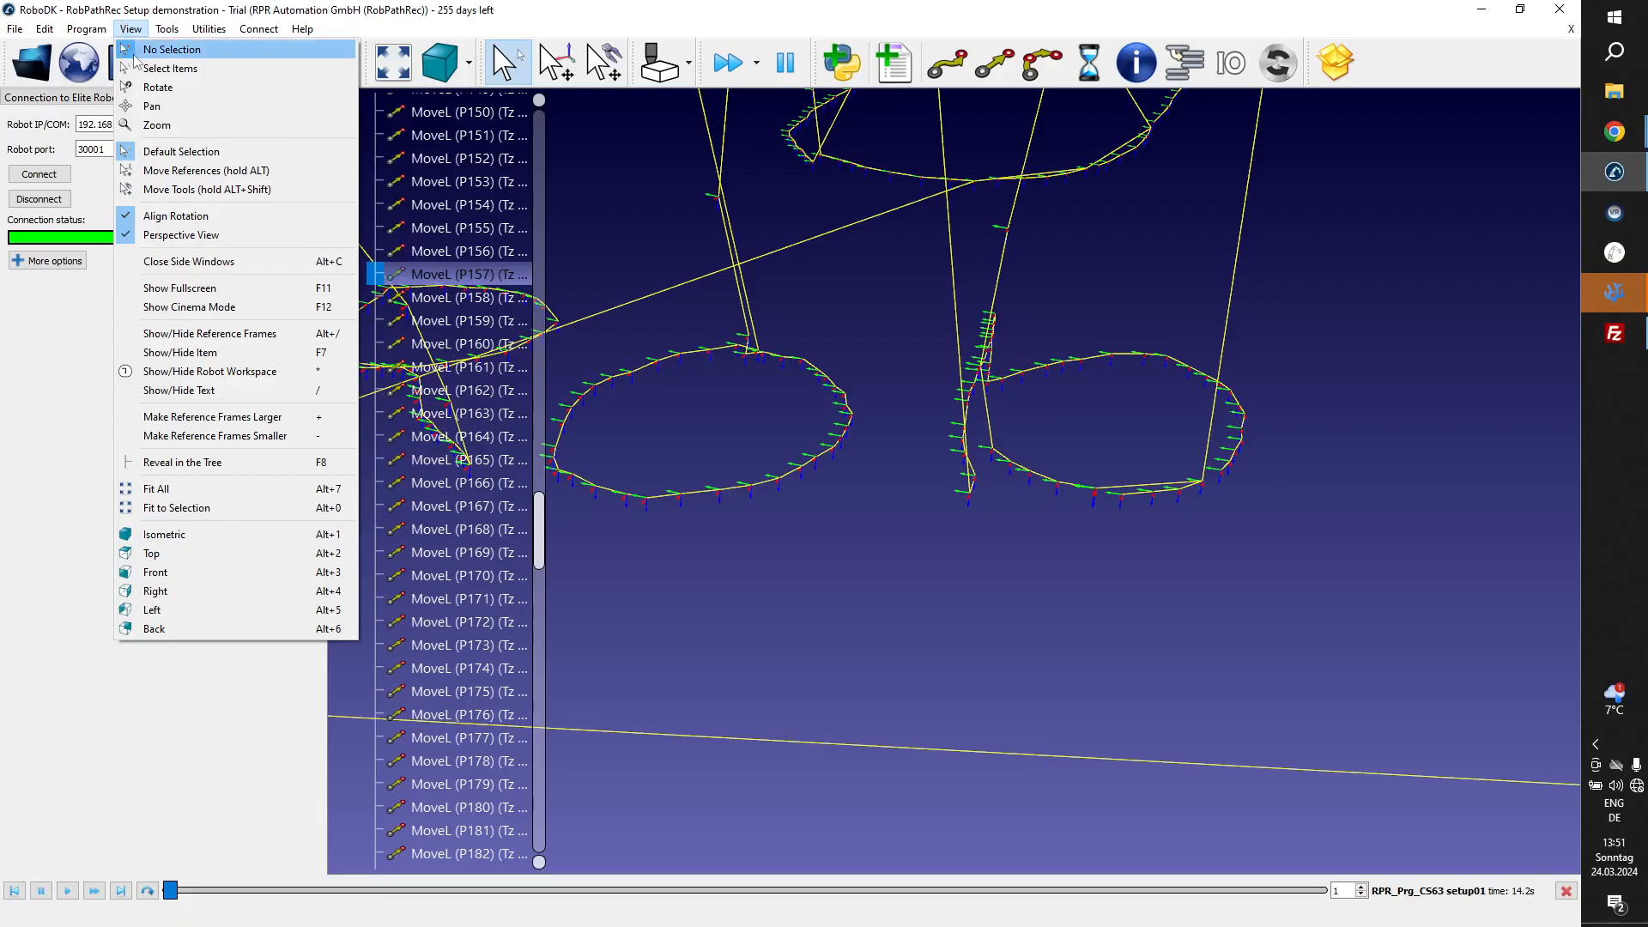
Toggle the target name labels along the path on and off to identify the points around the letters o and b.
{"action": "left_click", "coordinate": [220, 352]}
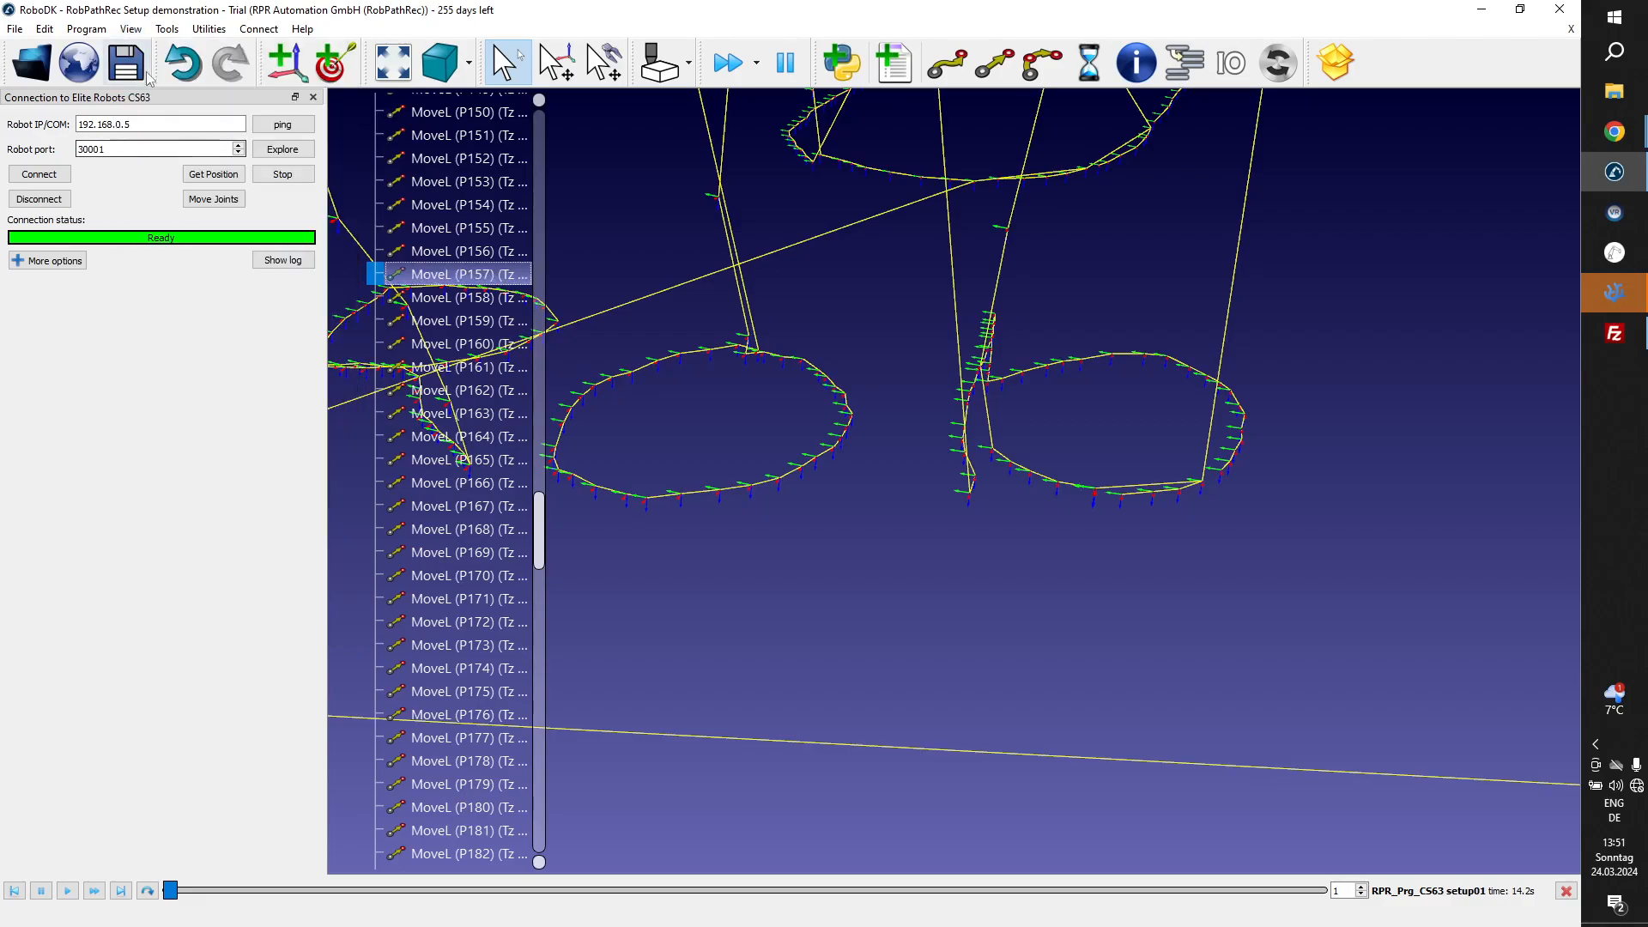
{"action": "left_click", "coordinate": [131, 29]}
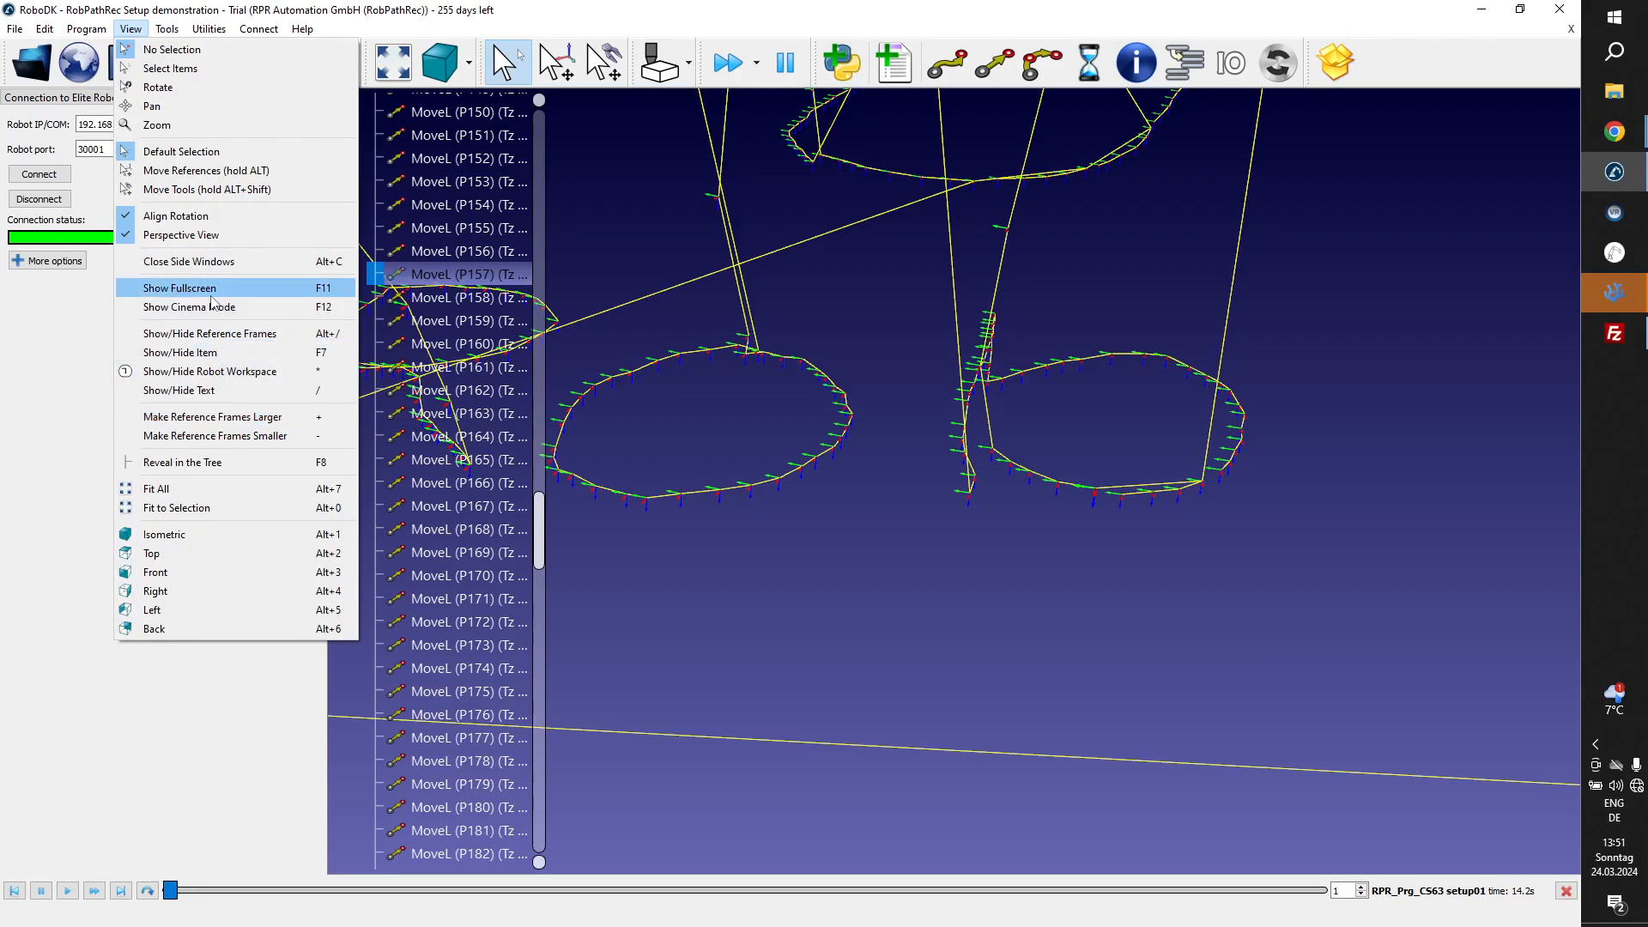
{"action": "left_click", "coordinate": [204, 393]}
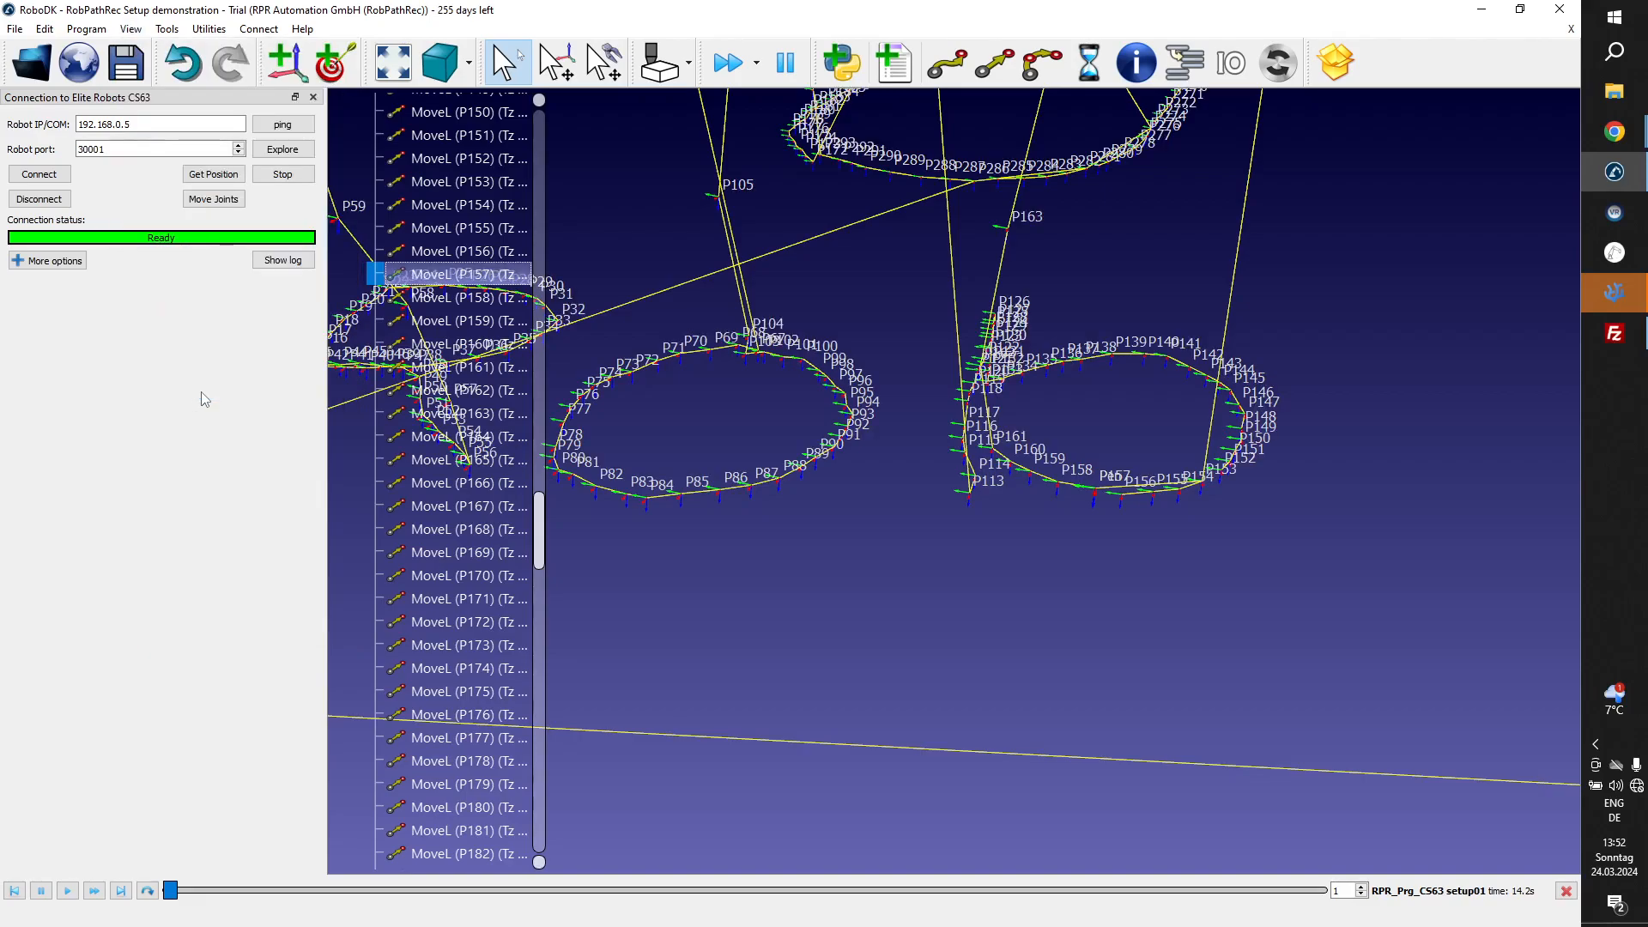
{"action": "key", "text": "slash"}
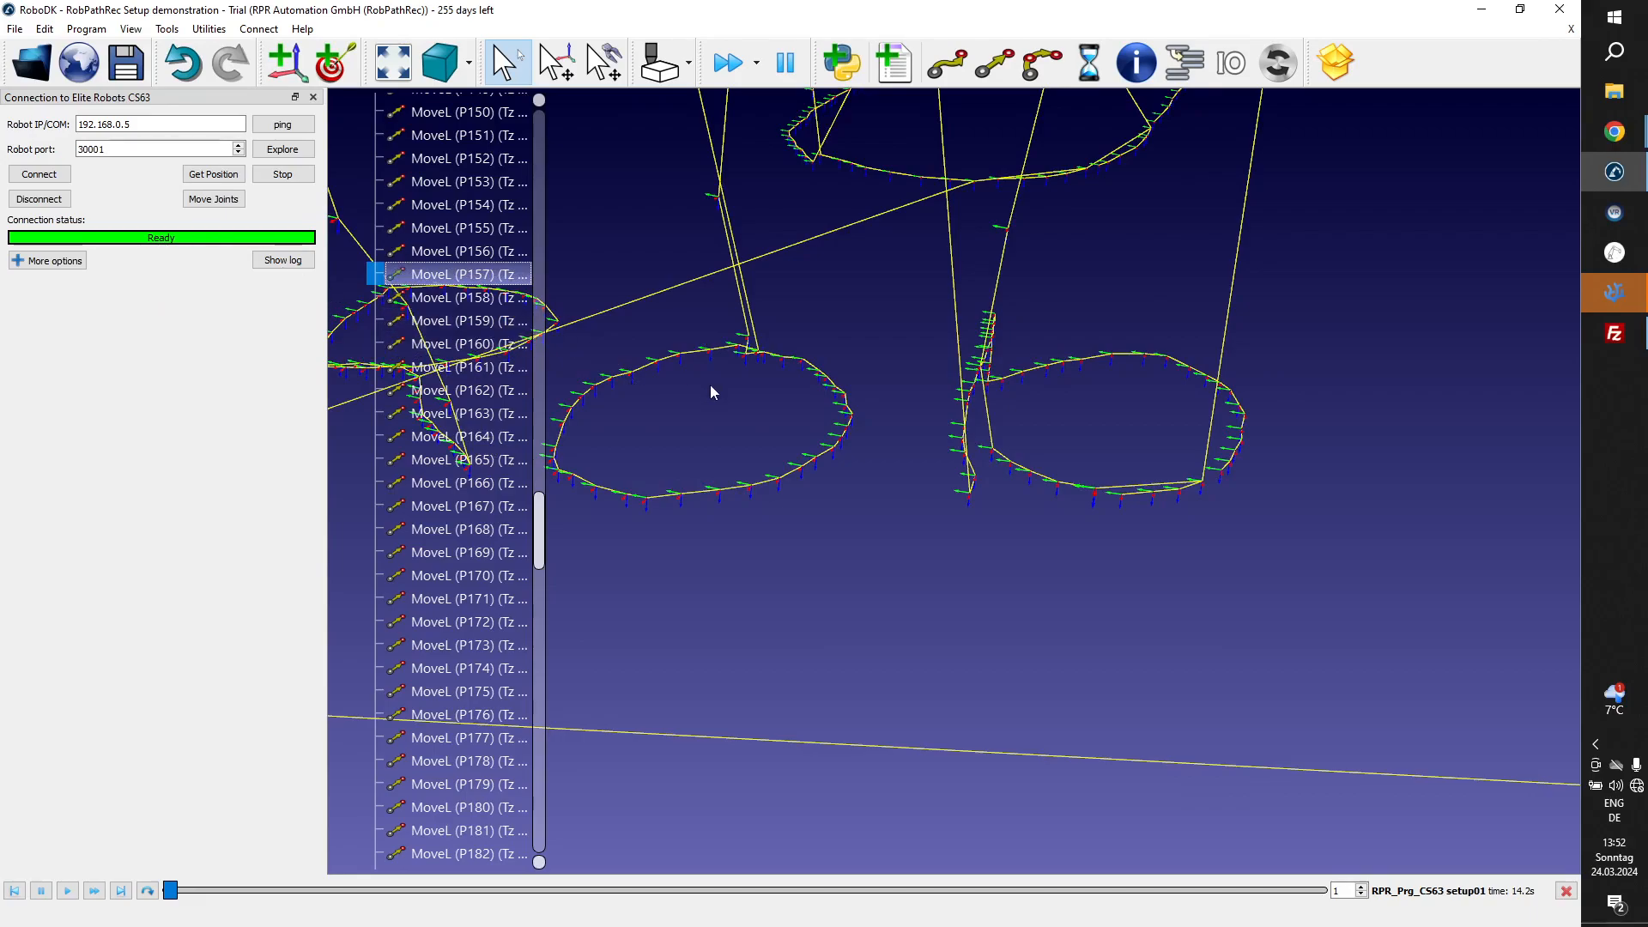
{"action": "key", "text": "slash"}
{"action": "key", "text": "slash"}
{"action": "key", "text": "slash"}
{"action": "key", "text": "slash"}
Select the MoveL instructions from P8 through P161 and apply a relative tool shift Tz of 2 mm.
{"action": "left_click", "coordinate": [473, 324]}
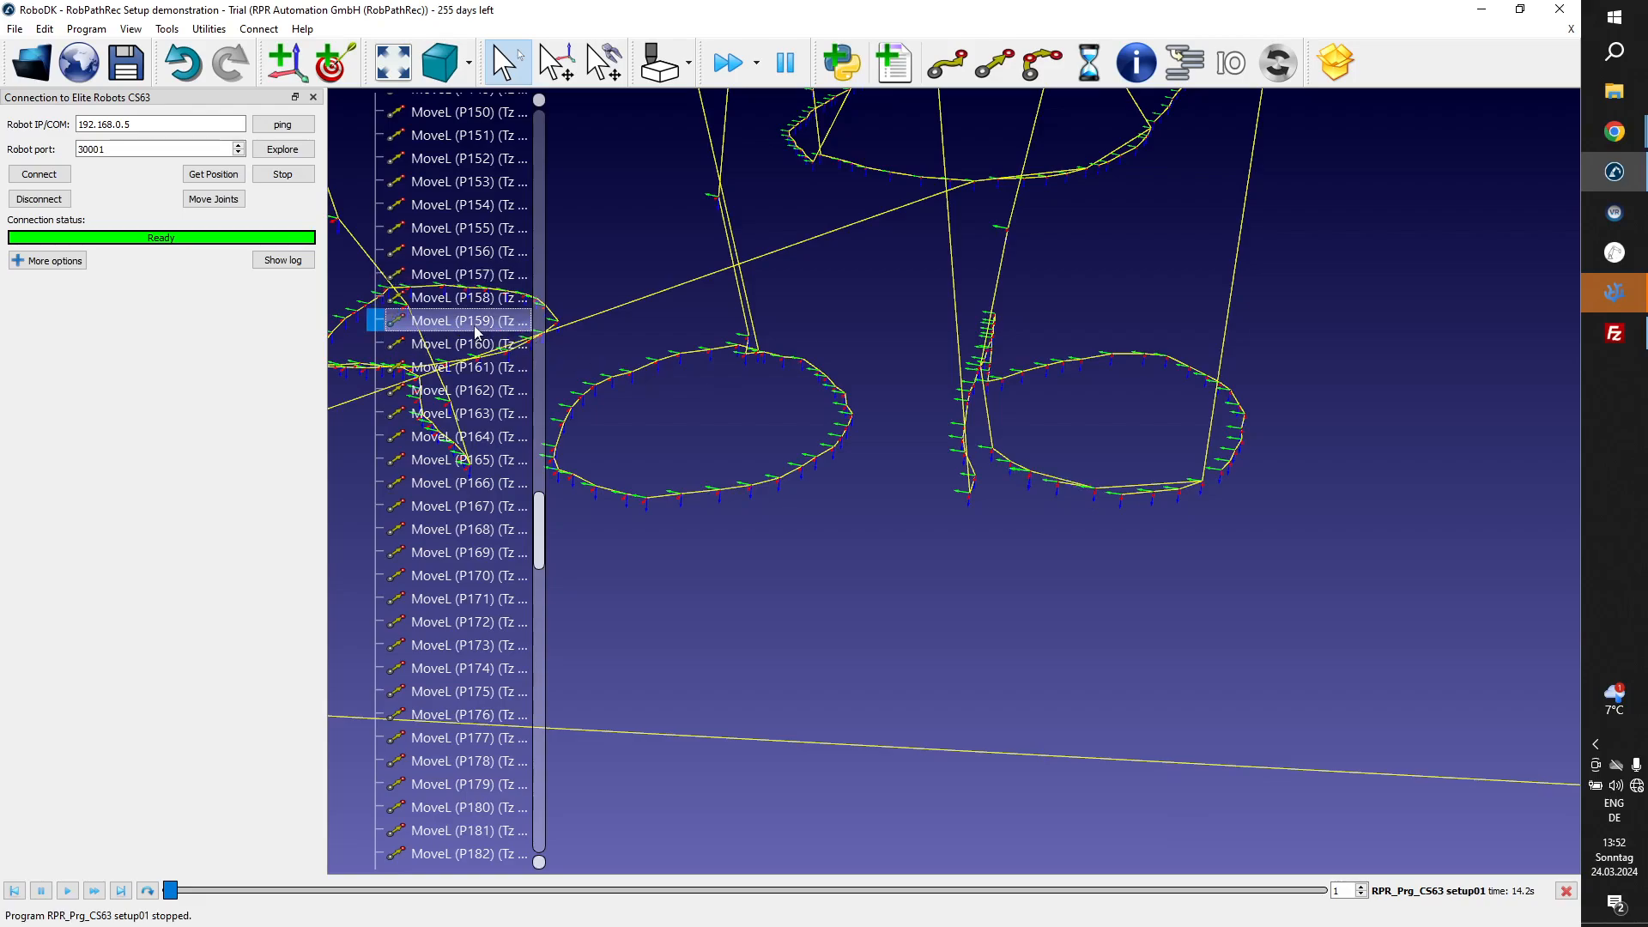
{"action": "left_click", "coordinate": [475, 372]}
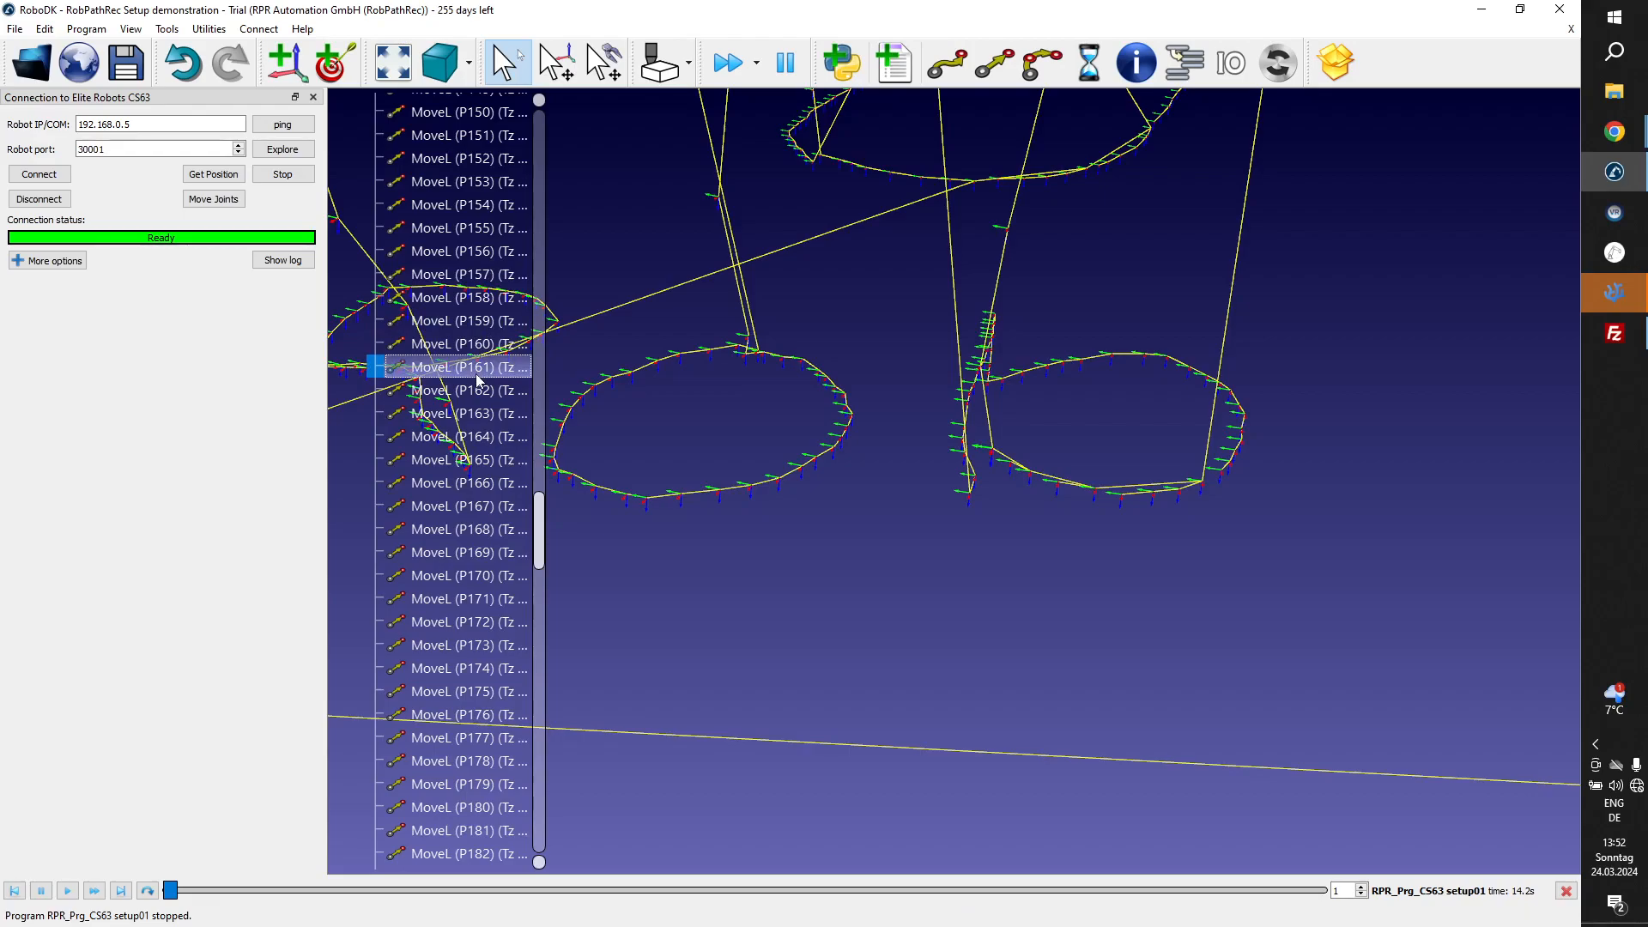
{"action": "left_click_drag", "start_coordinate": [539, 504], "coordinate": [534, 154]}
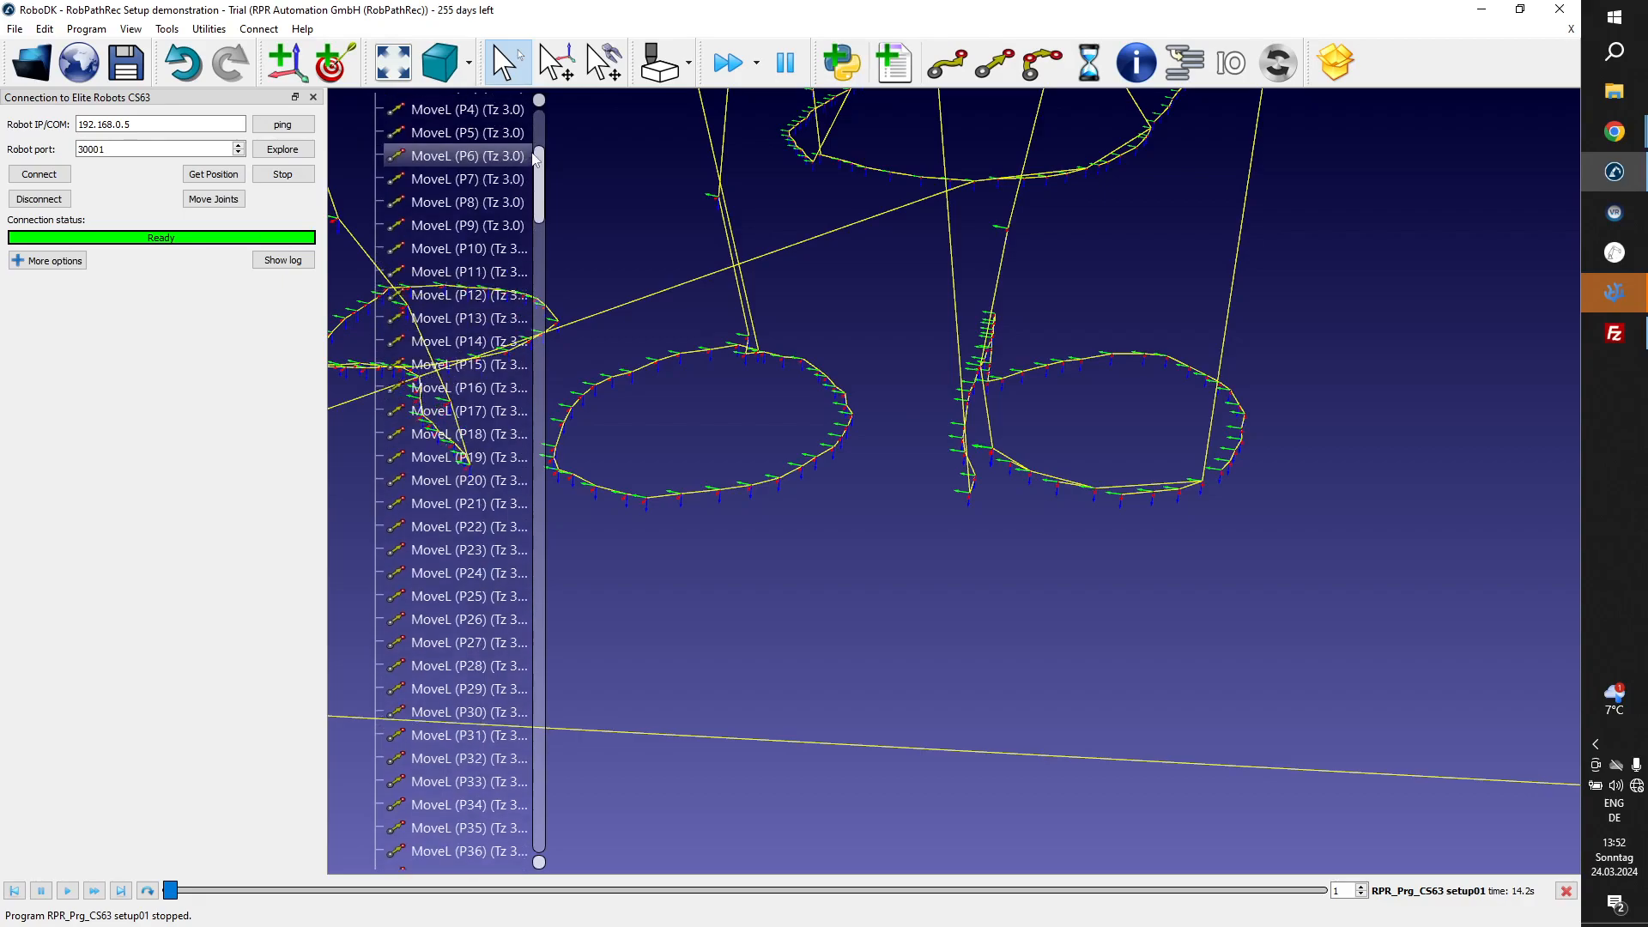
{"action": "left_click", "coordinate": [487, 204], "text": "shift"}
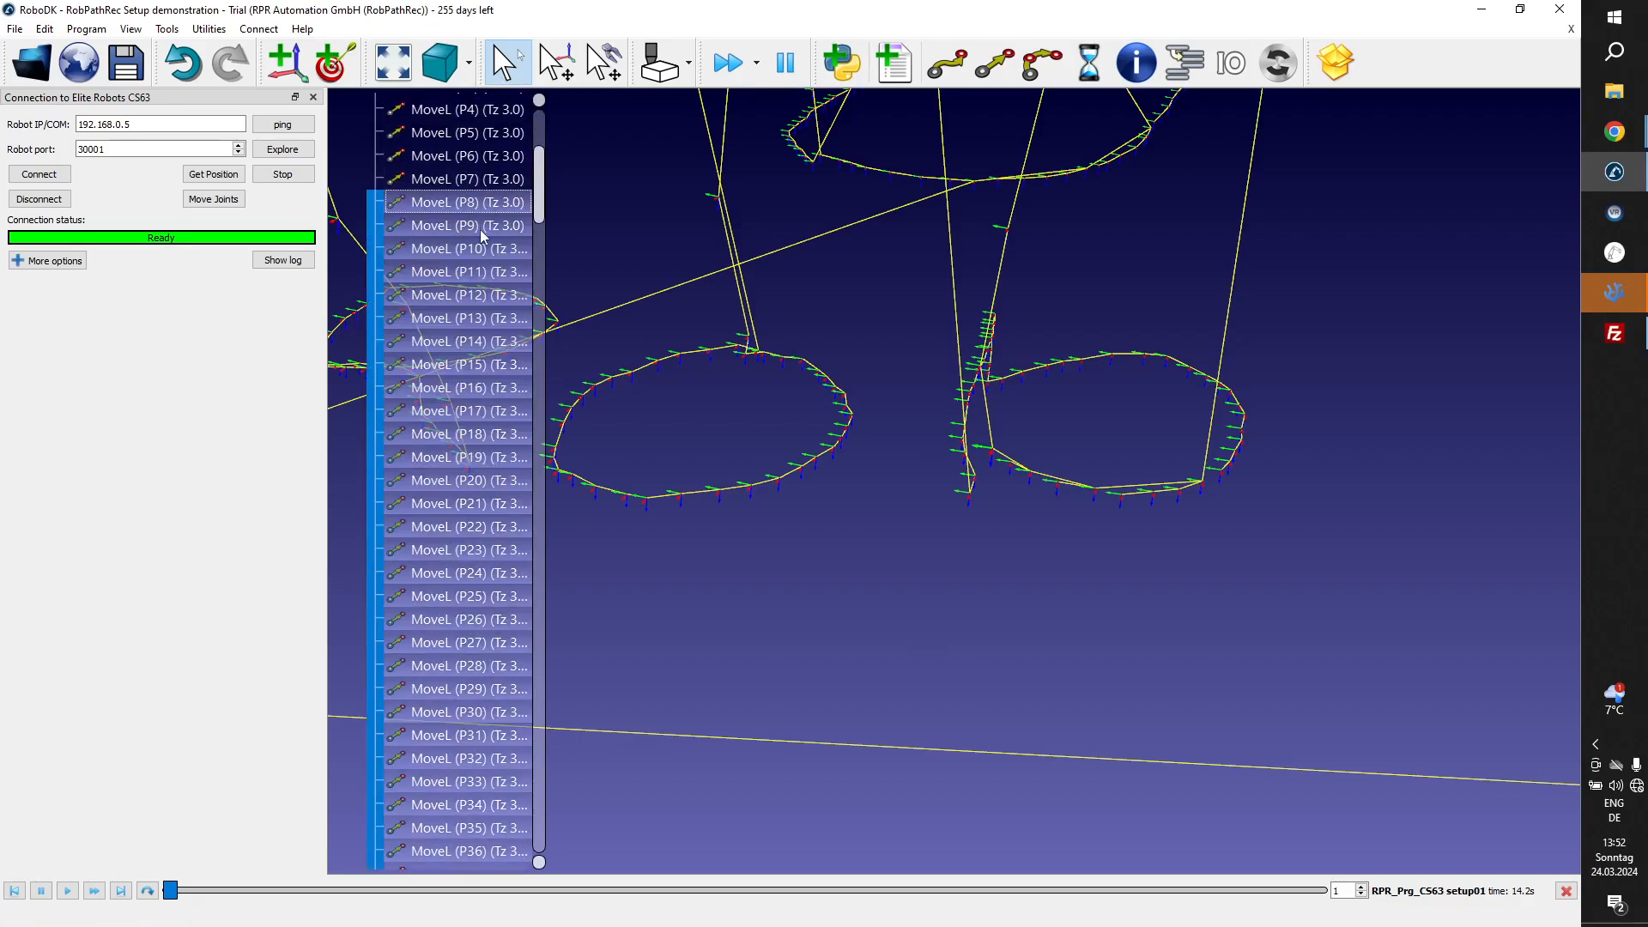
{"action": "right_click", "coordinate": [481, 229]}
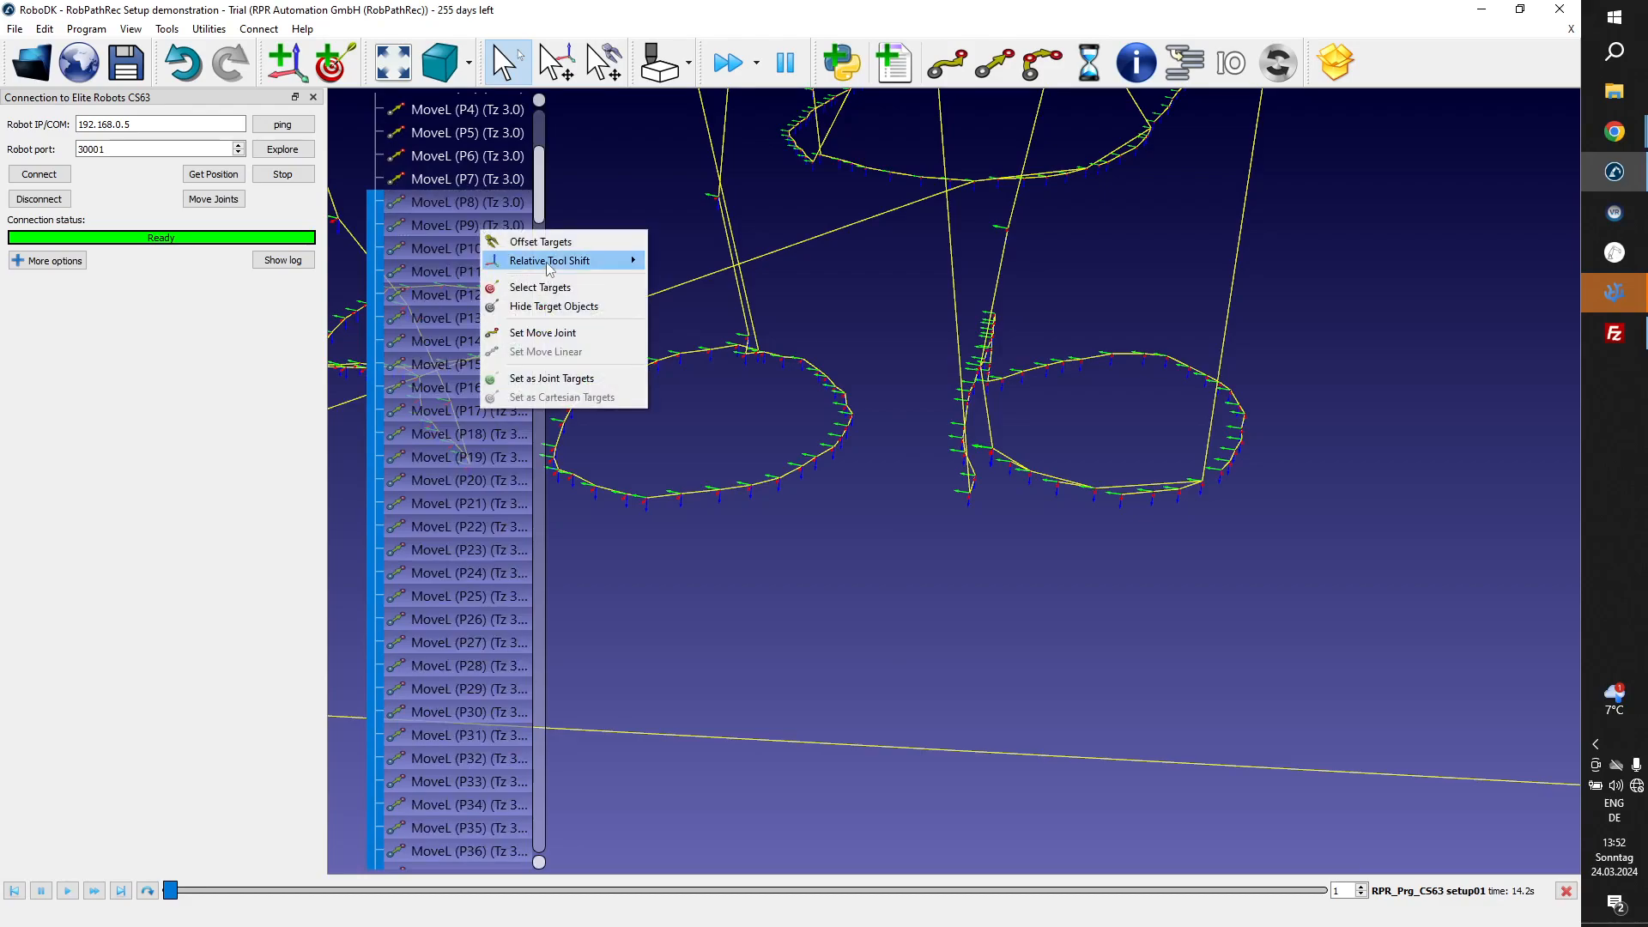
{"action": "mouse_move", "coordinate": [618, 262]}
{"action": "left_click", "coordinate": [679, 296]}
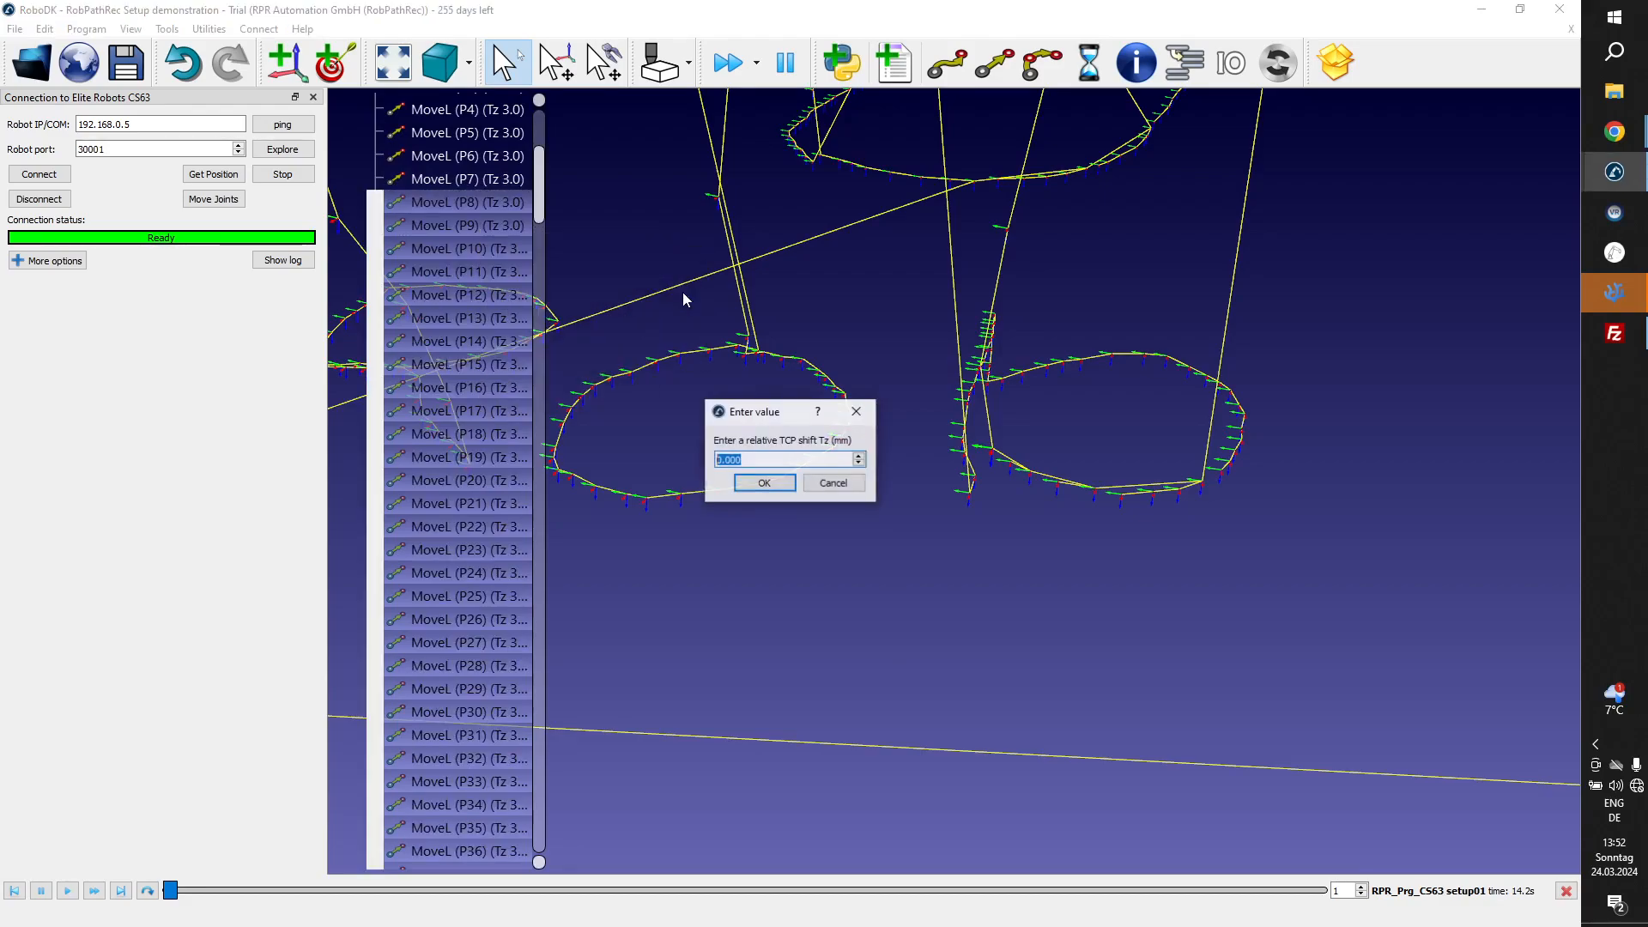
{"action": "type", "text": "2"}
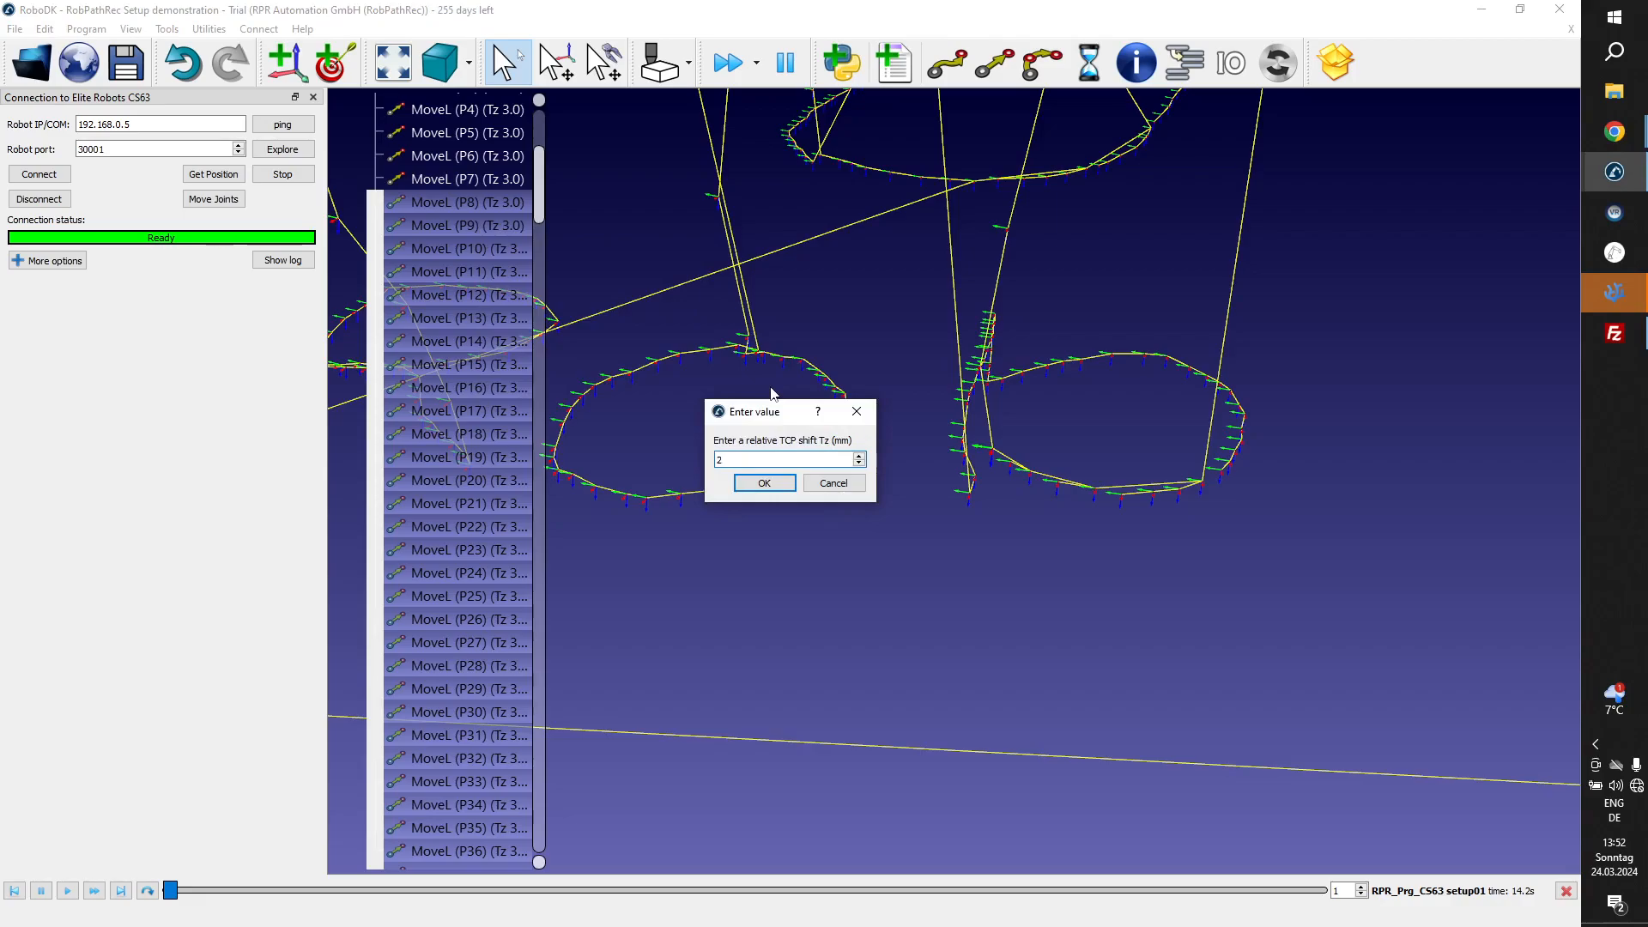
{"action": "key", "text": "Return"}
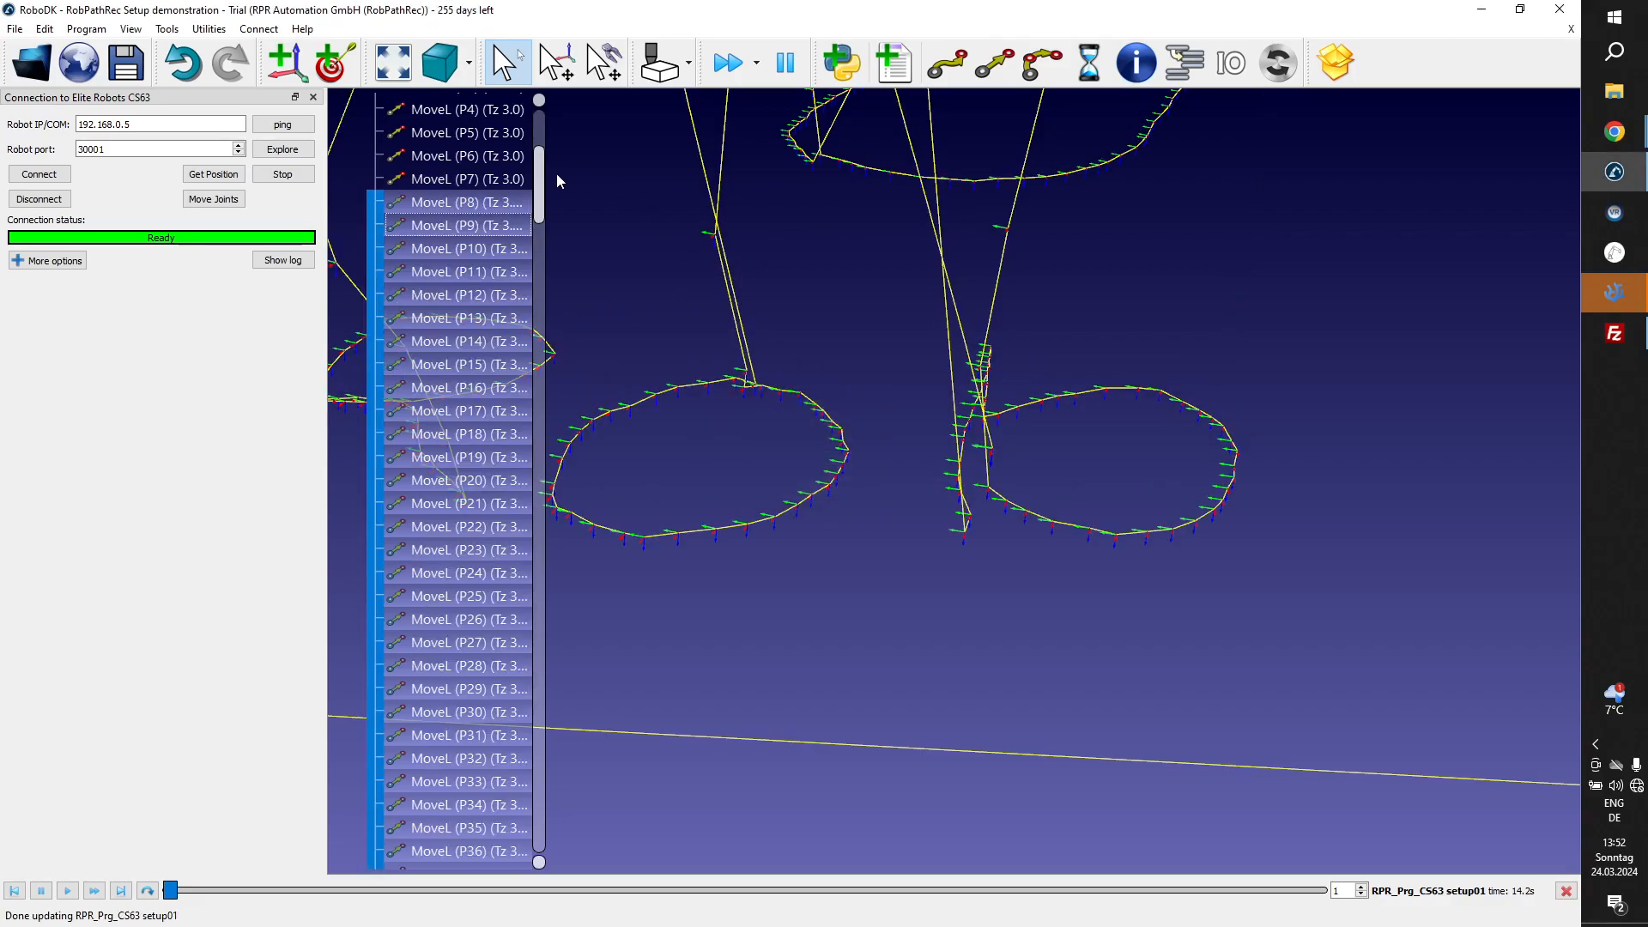
Select the remaining MoveL instructions through P300 and apply a relative tool shift Tz of 5 mm.
{"action": "left_click_drag", "start_coordinate": [536, 181], "coordinate": [548, 837]}
{"action": "left_click", "coordinate": [513, 519]}
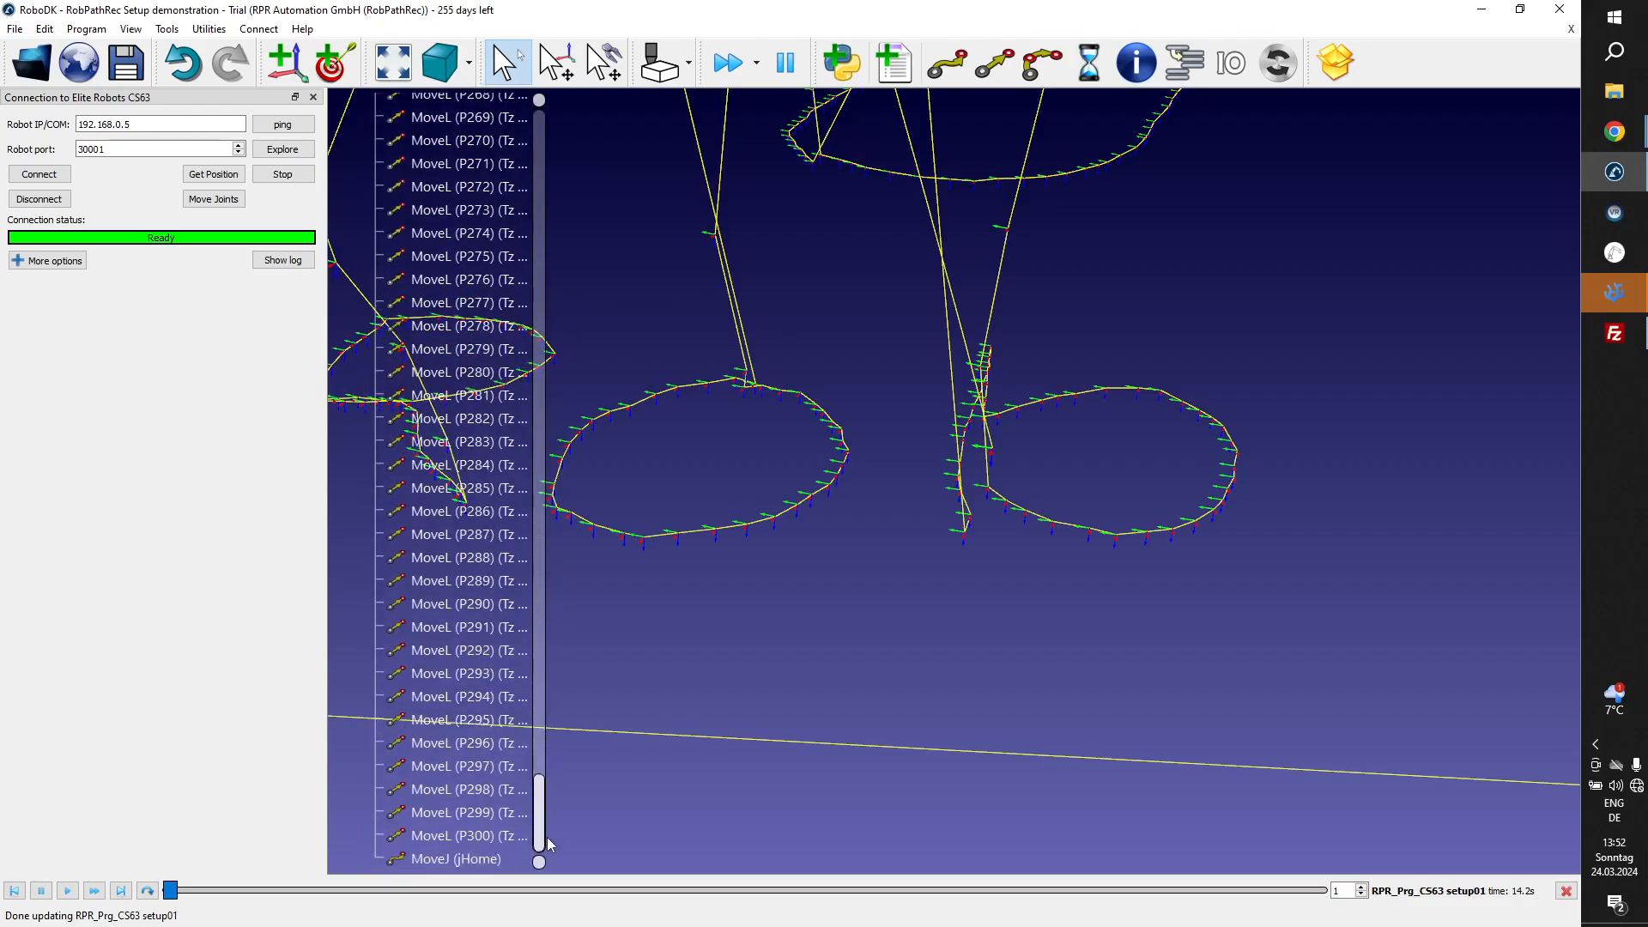
{"action": "left_click", "coordinate": [495, 835], "text": "shift"}
{"action": "right_click", "coordinate": [495, 829]}
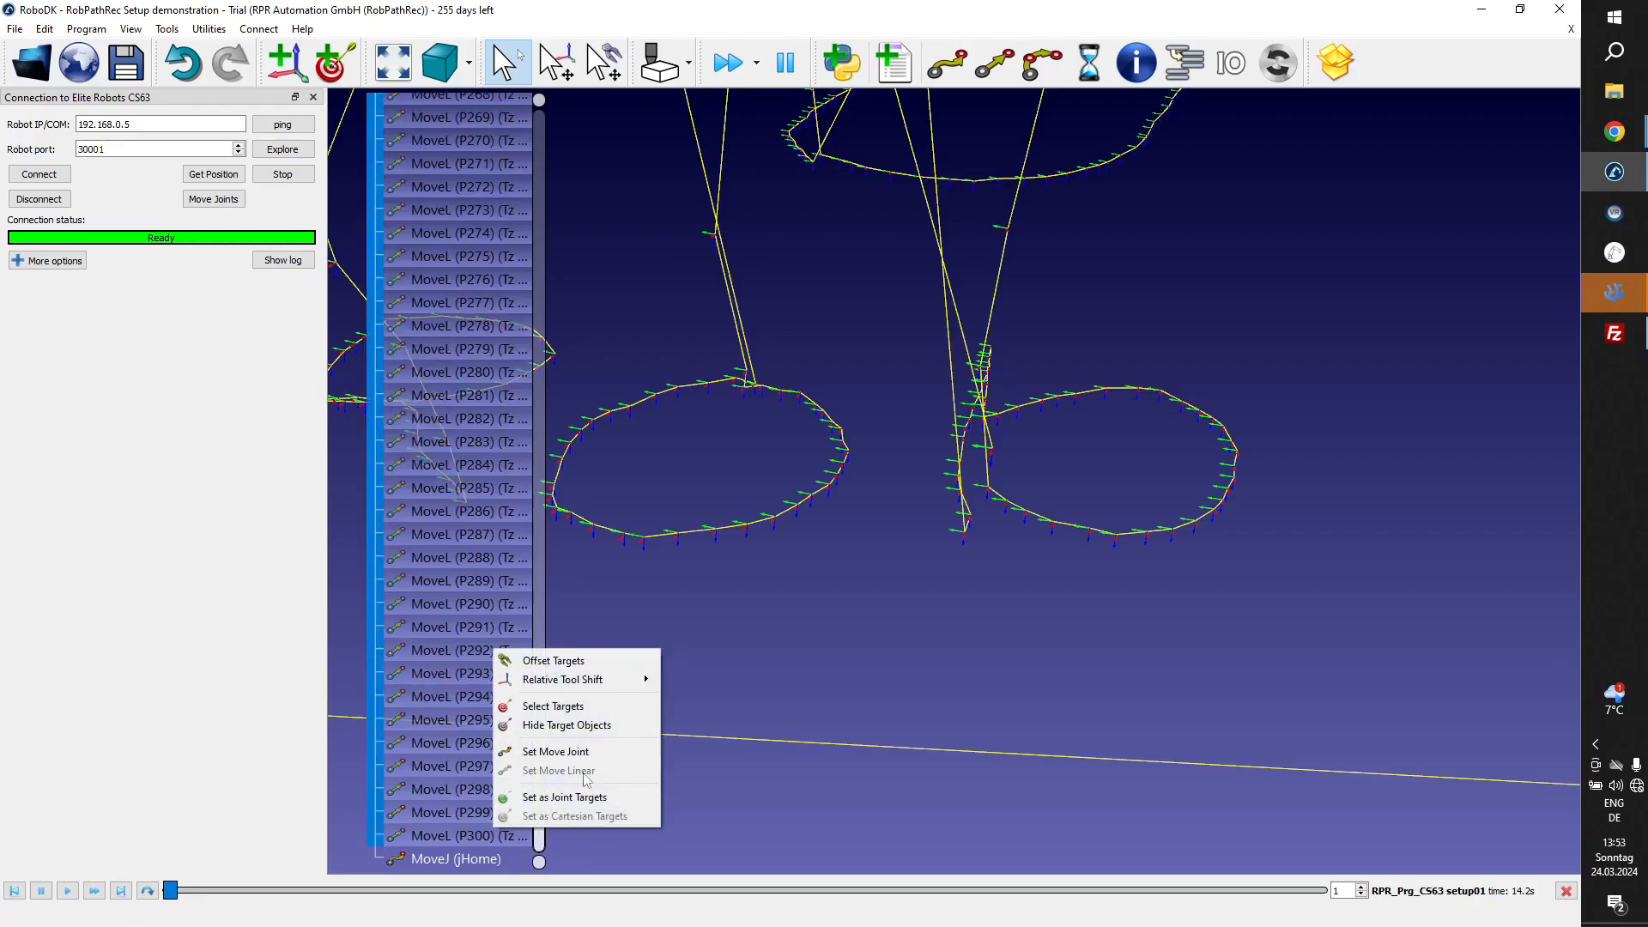
{"action": "mouse_move", "coordinate": [600, 678]}
{"action": "left_click", "coordinate": [680, 719]}
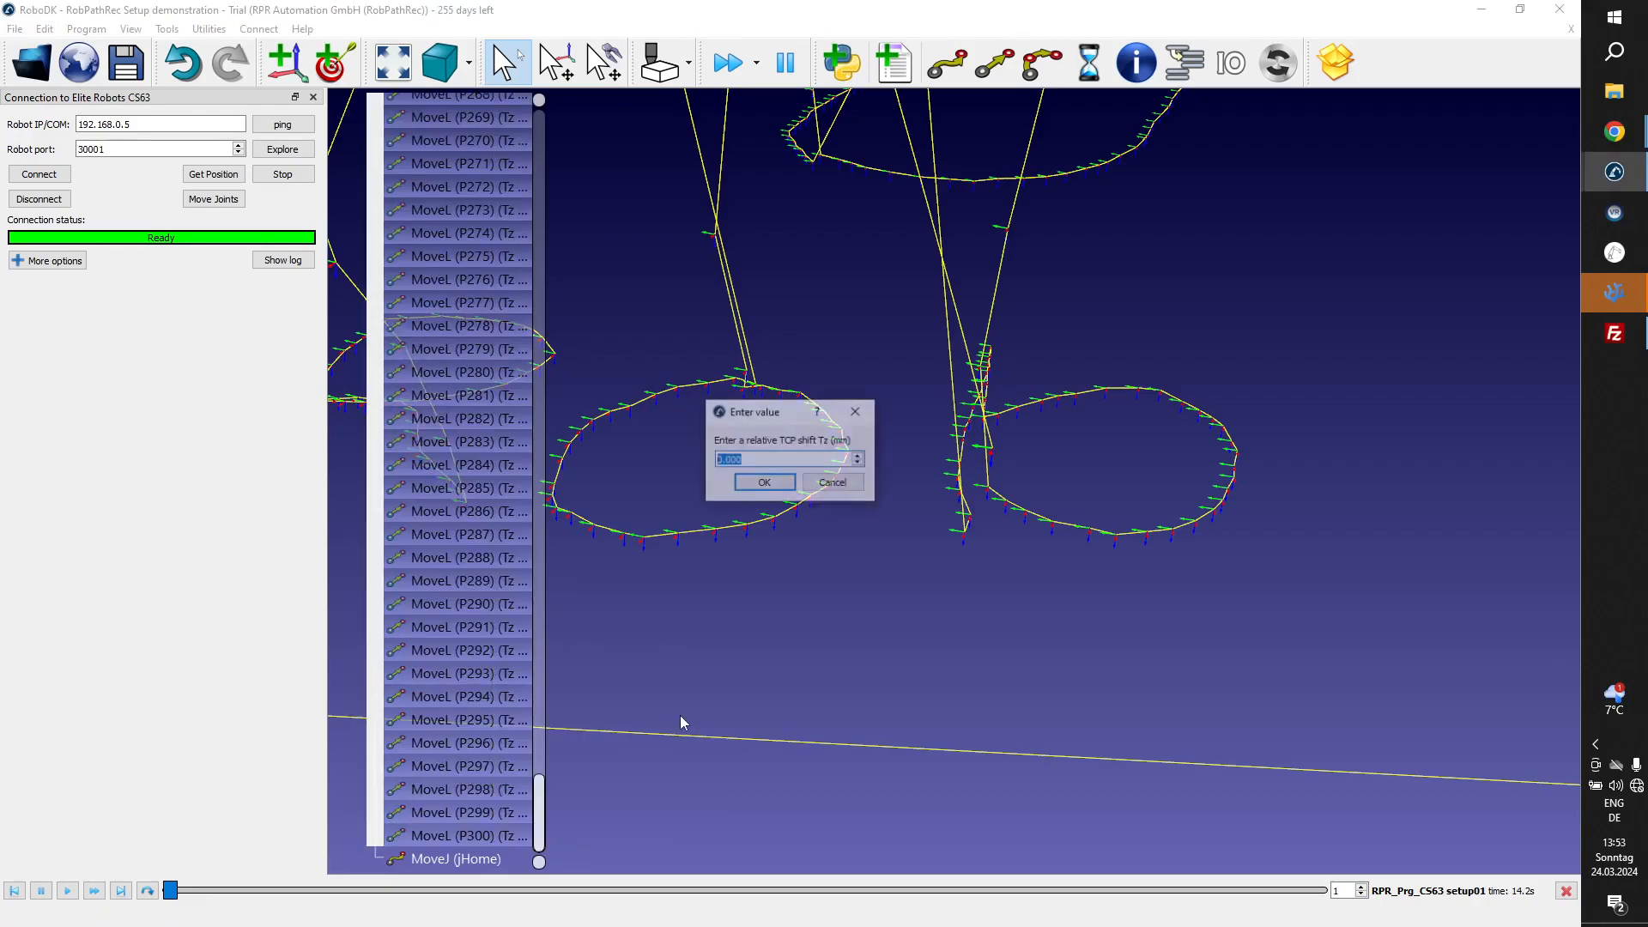
{"action": "type", "text": "5"}
{"action": "key", "text": "Return"}
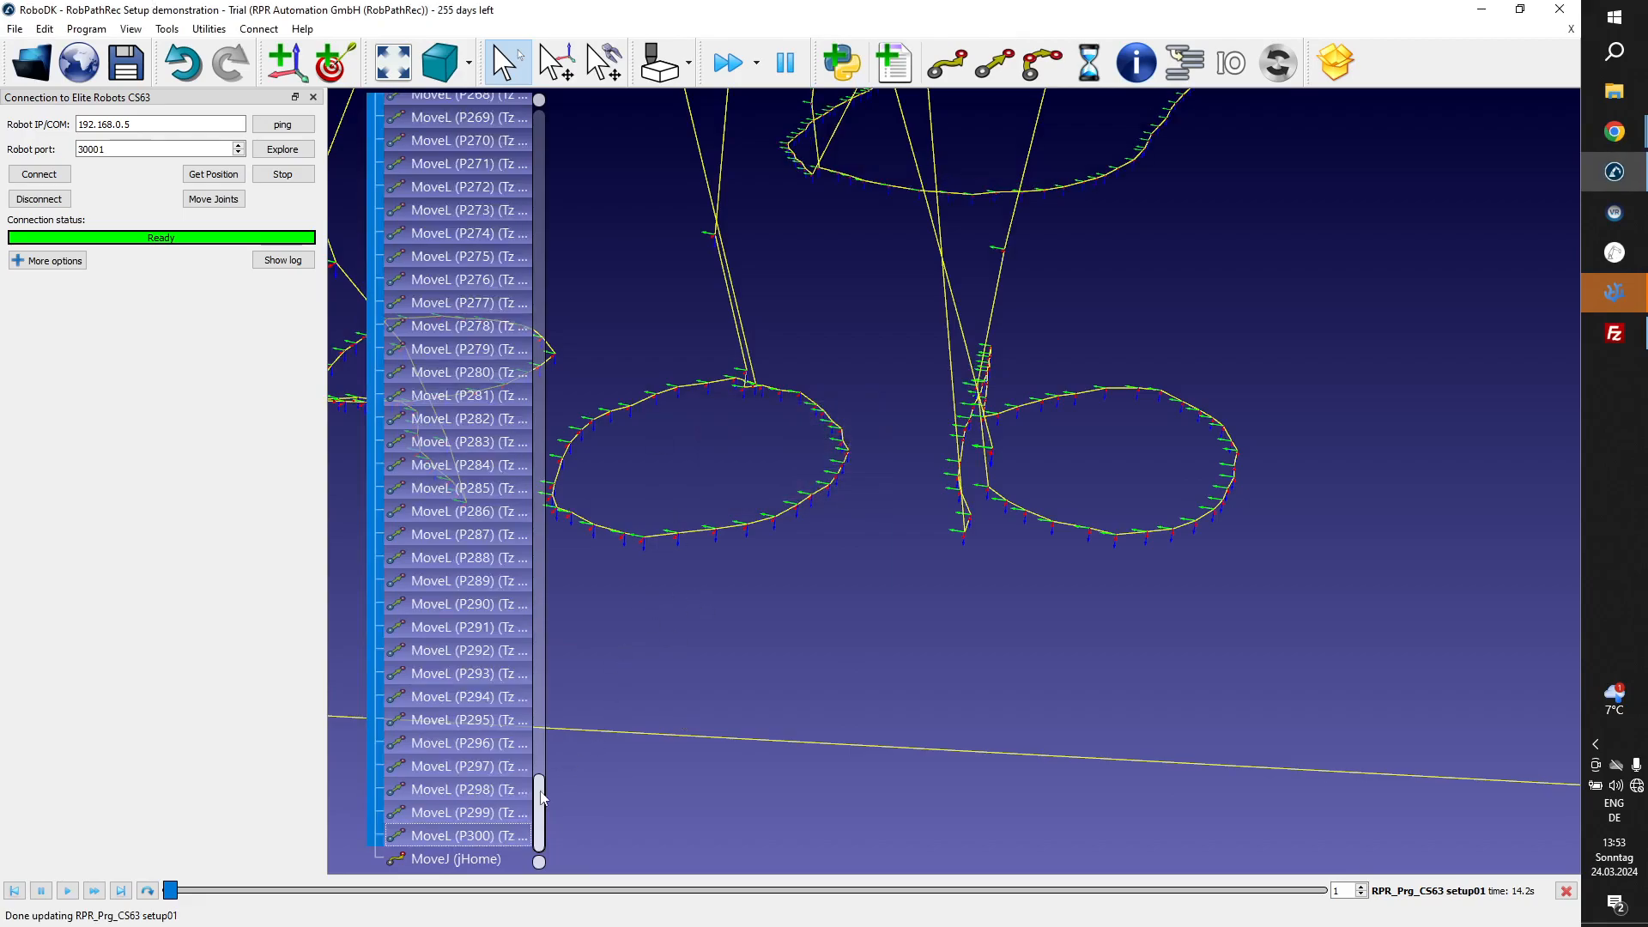
Rename the robot program to RPR_Prg_CS63 setup02.
{"action": "left_click_drag", "start_coordinate": [541, 793], "coordinate": [558, 152]}
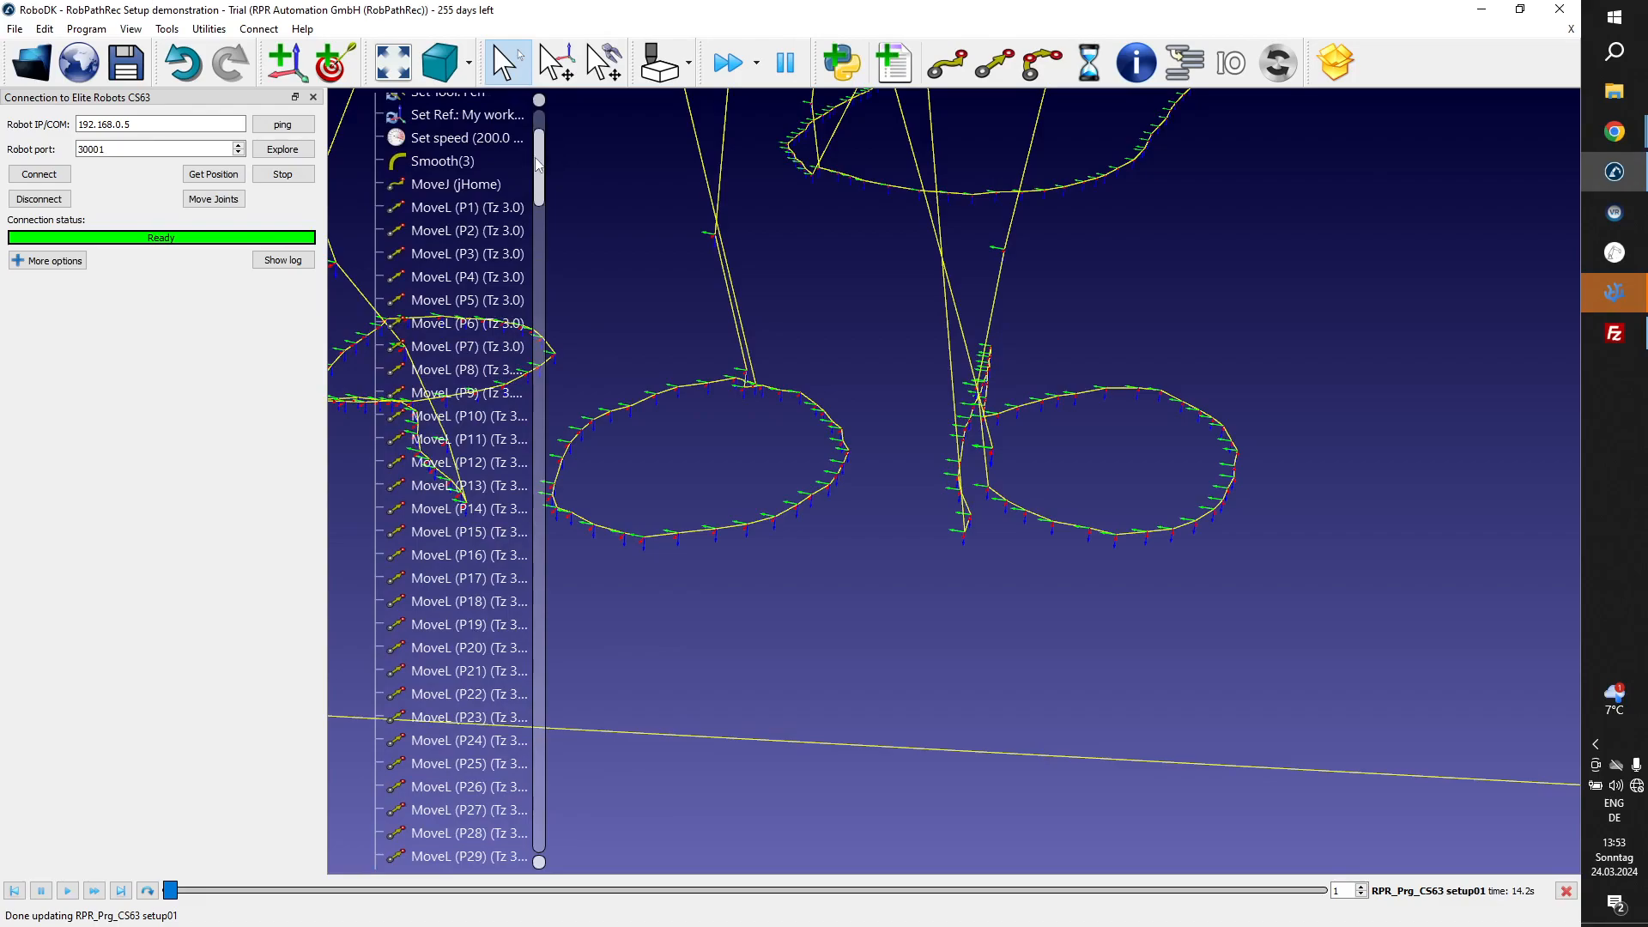
{"action": "scroll", "coordinate": [515, 172], "scroll_direction": "up", "scroll_amount": 3}
{"action": "left_click", "coordinate": [486, 245]}
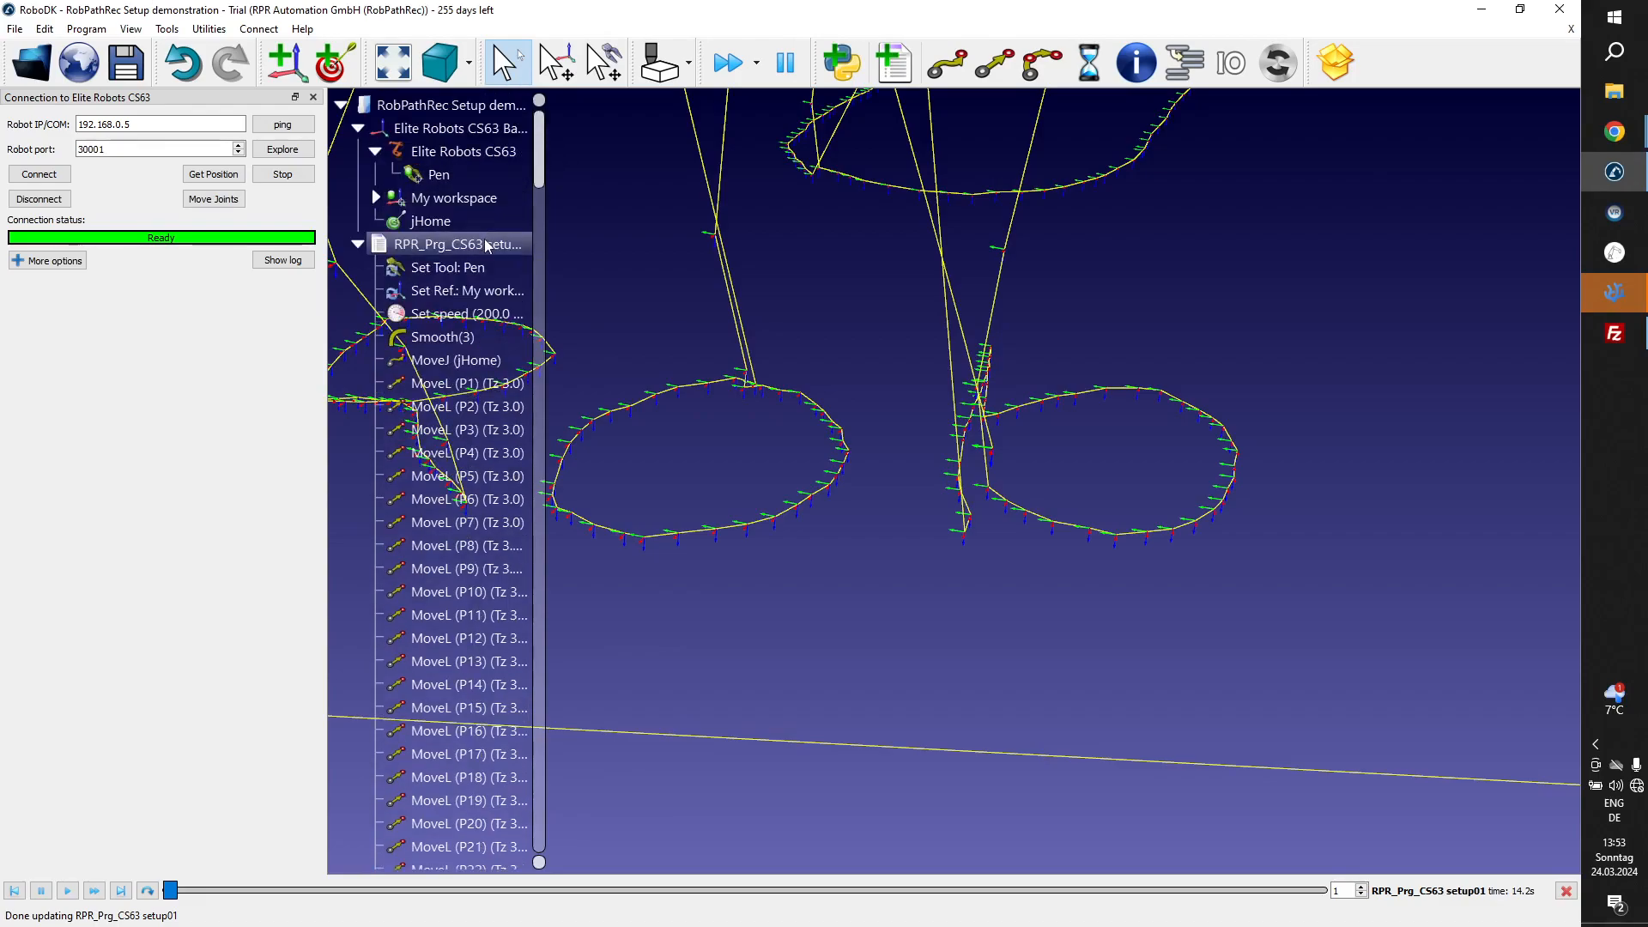
{"action": "left_click", "coordinate": [486, 245]}
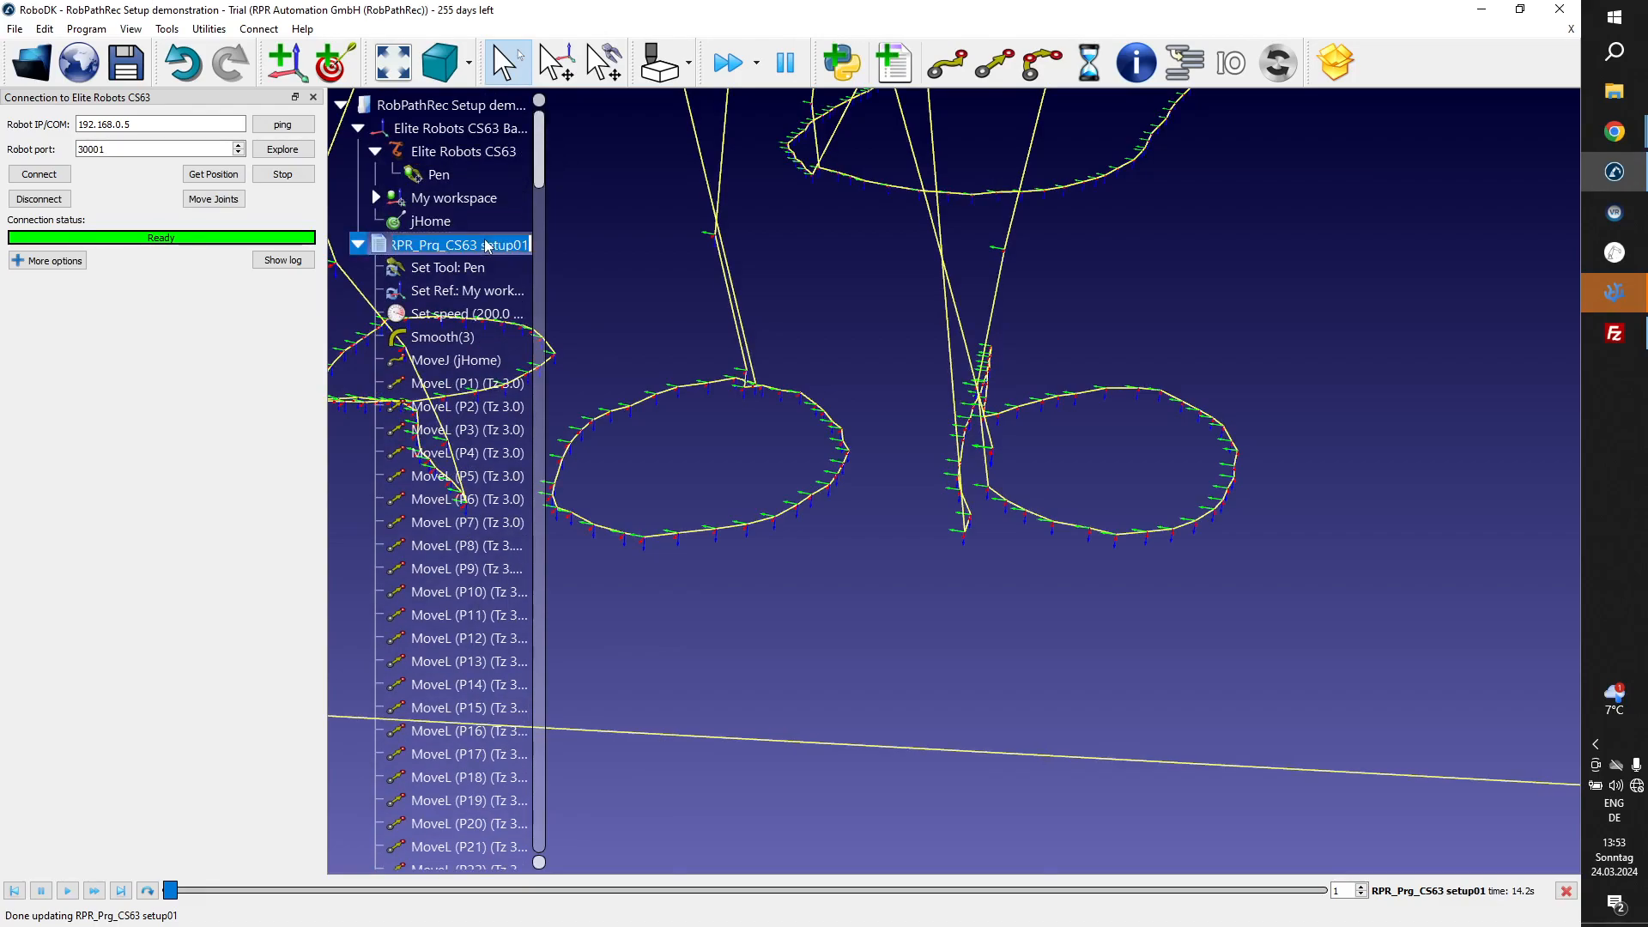
{"action": "left_click", "coordinate": [486, 247]}
{"action": "key", "text": "End"}
{"action": "key", "text": "BackSpace"}
{"action": "type", "text": "2"}
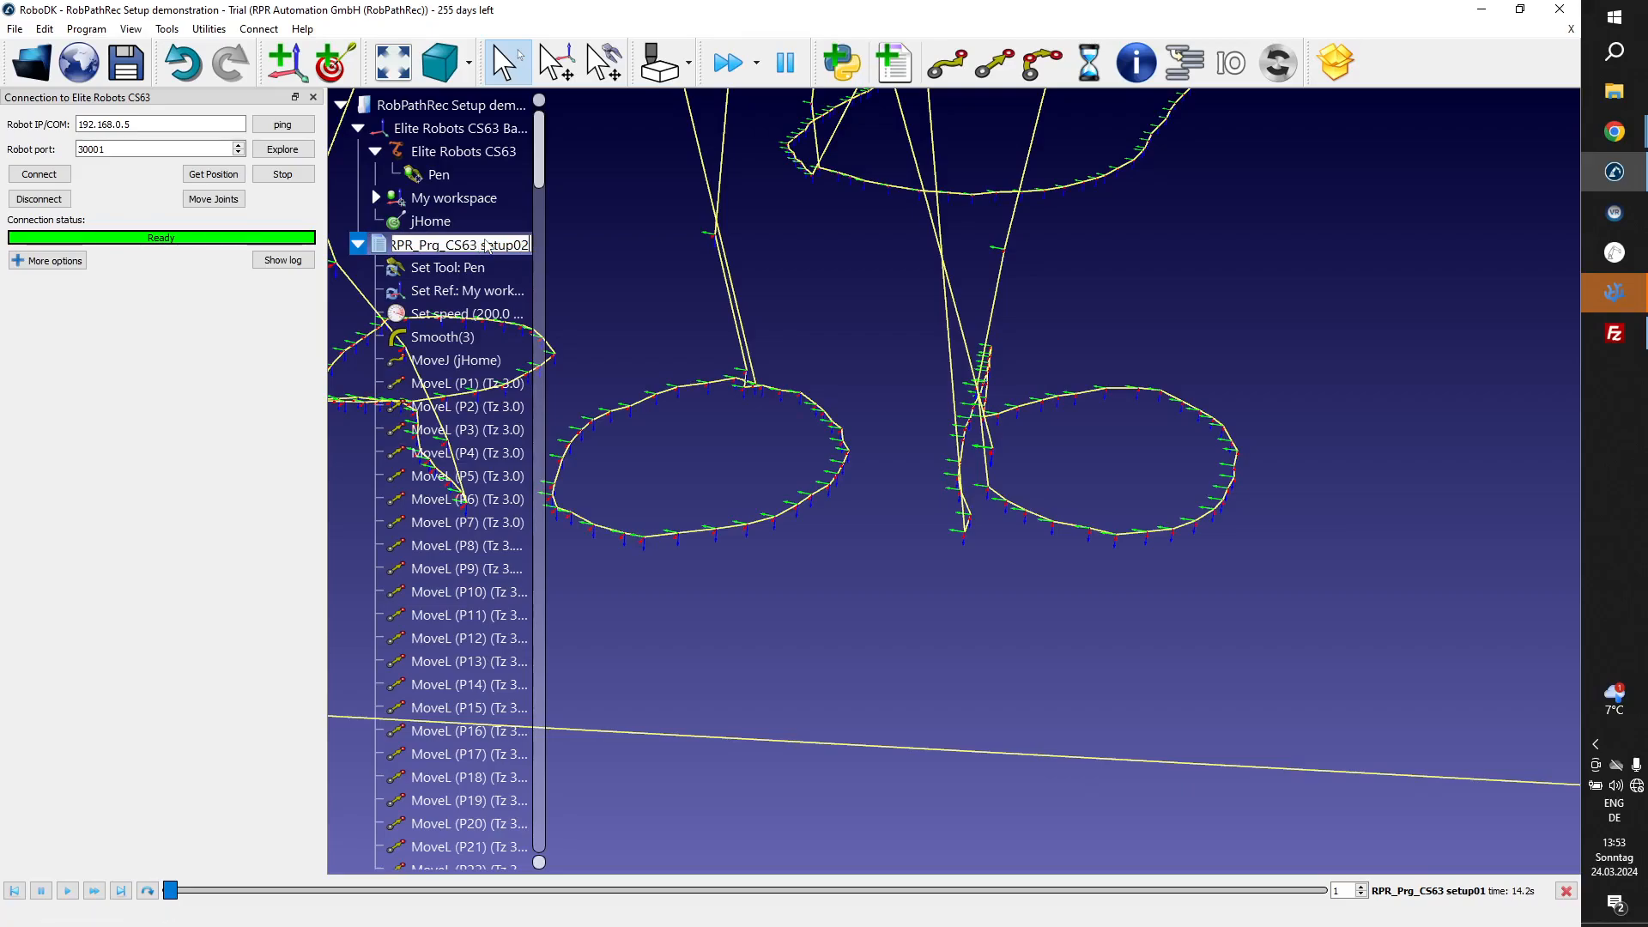
{"action": "key", "text": "Return"}
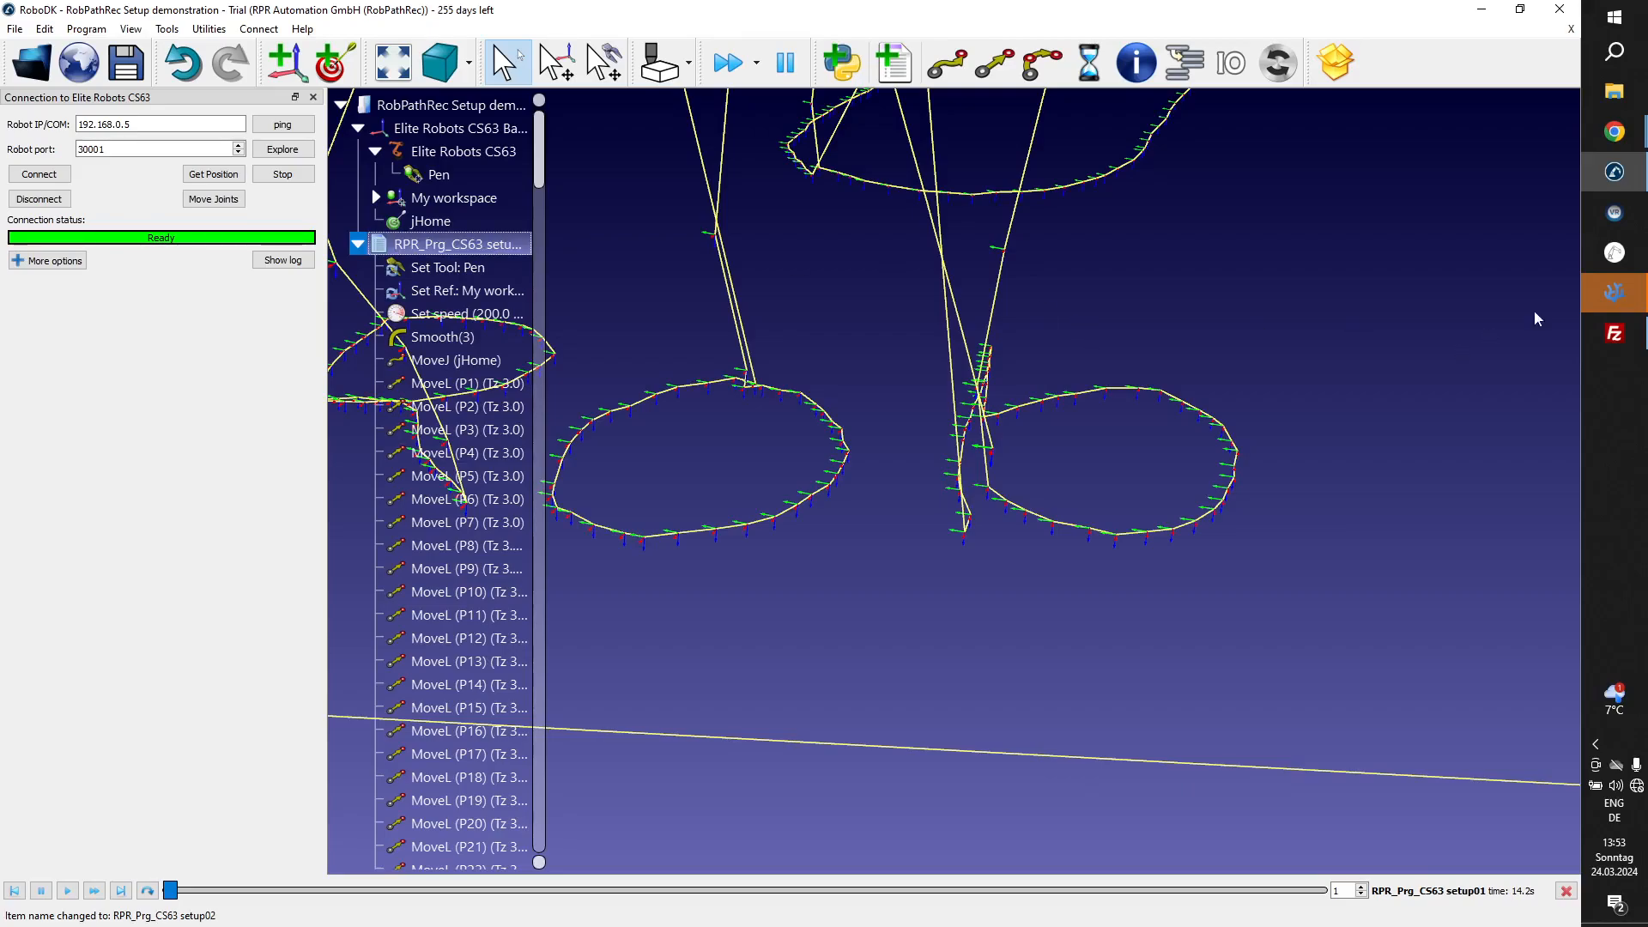
Switch to FileZilla and refresh the file and folder lists to reconnect to the robot controller.
{"action": "left_click", "coordinate": [1613, 333]}
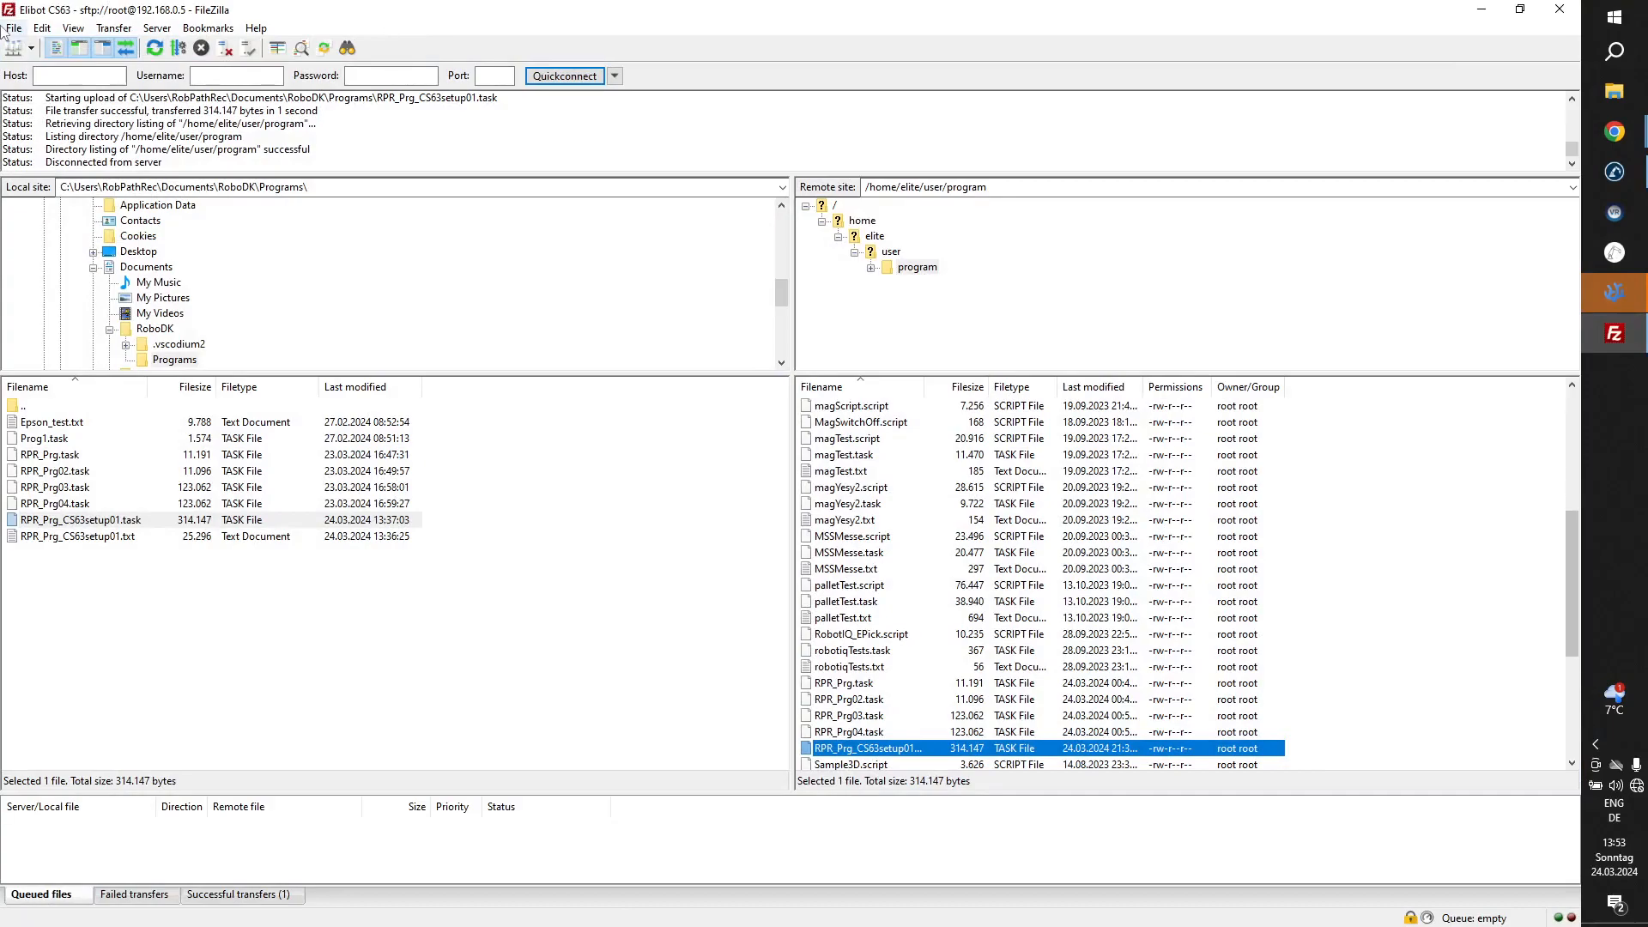
{"action": "left_click", "coordinate": [154, 47]}
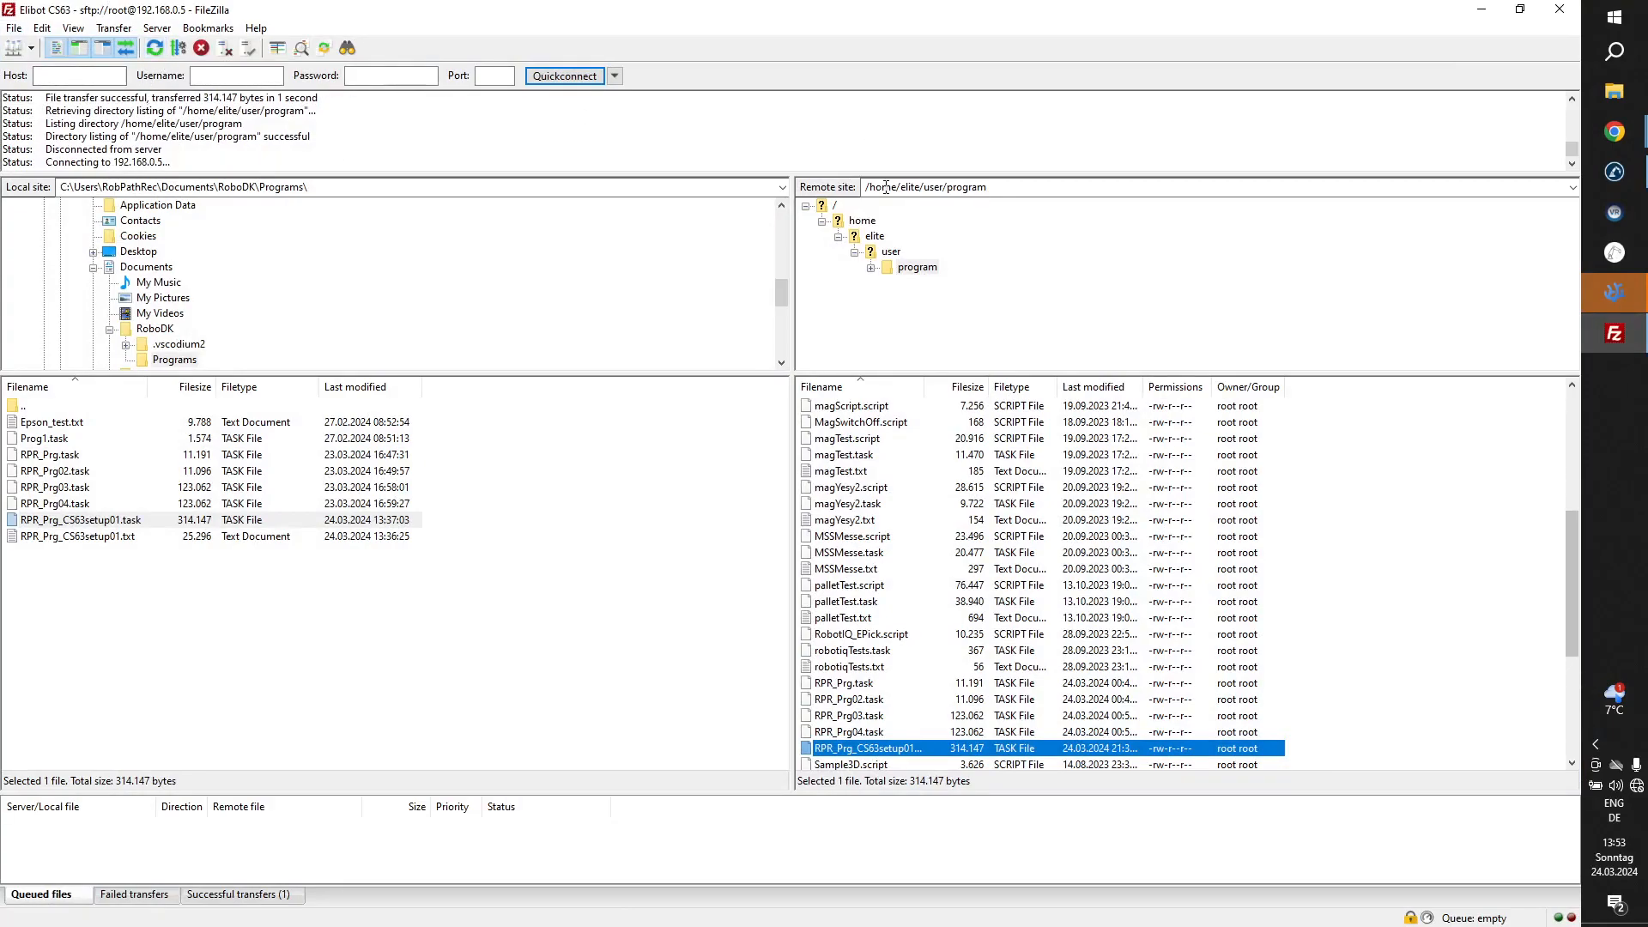
Return to RoboDK, generate the robot program file for RPR_Prg_CS63 setup02, and close the generated RPR_Prg_CS63setup02.task in the code editor.
{"action": "left_click", "coordinate": [1613, 172]}
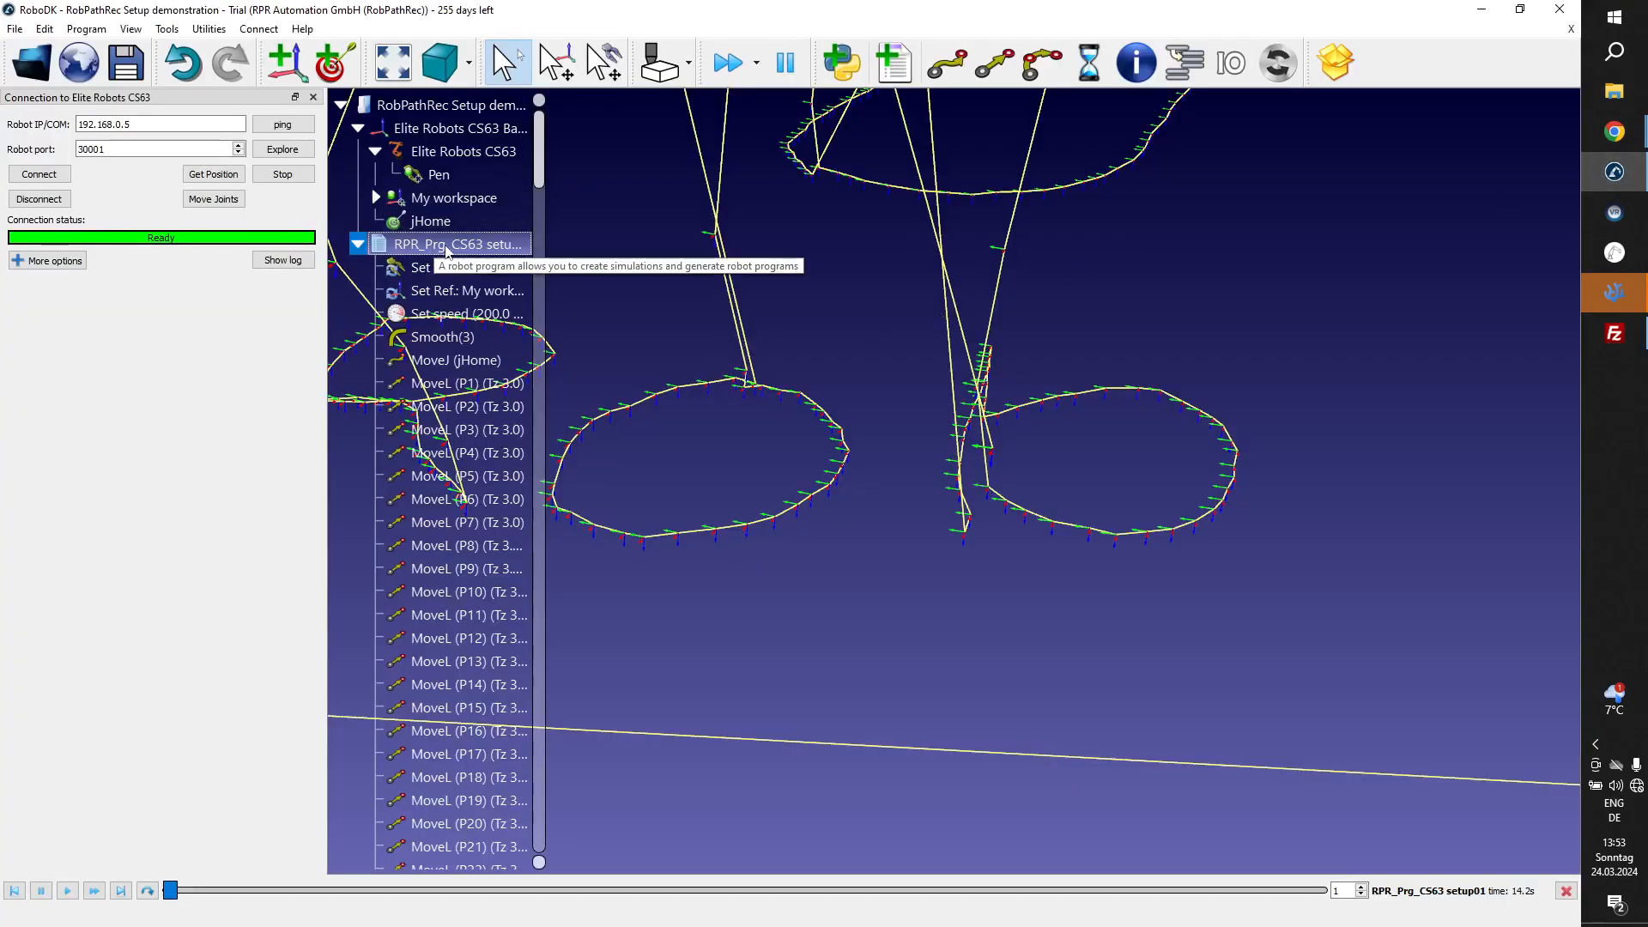
{"action": "scroll", "coordinate": [976, 392], "scroll_direction": "down", "scroll_amount": 12}
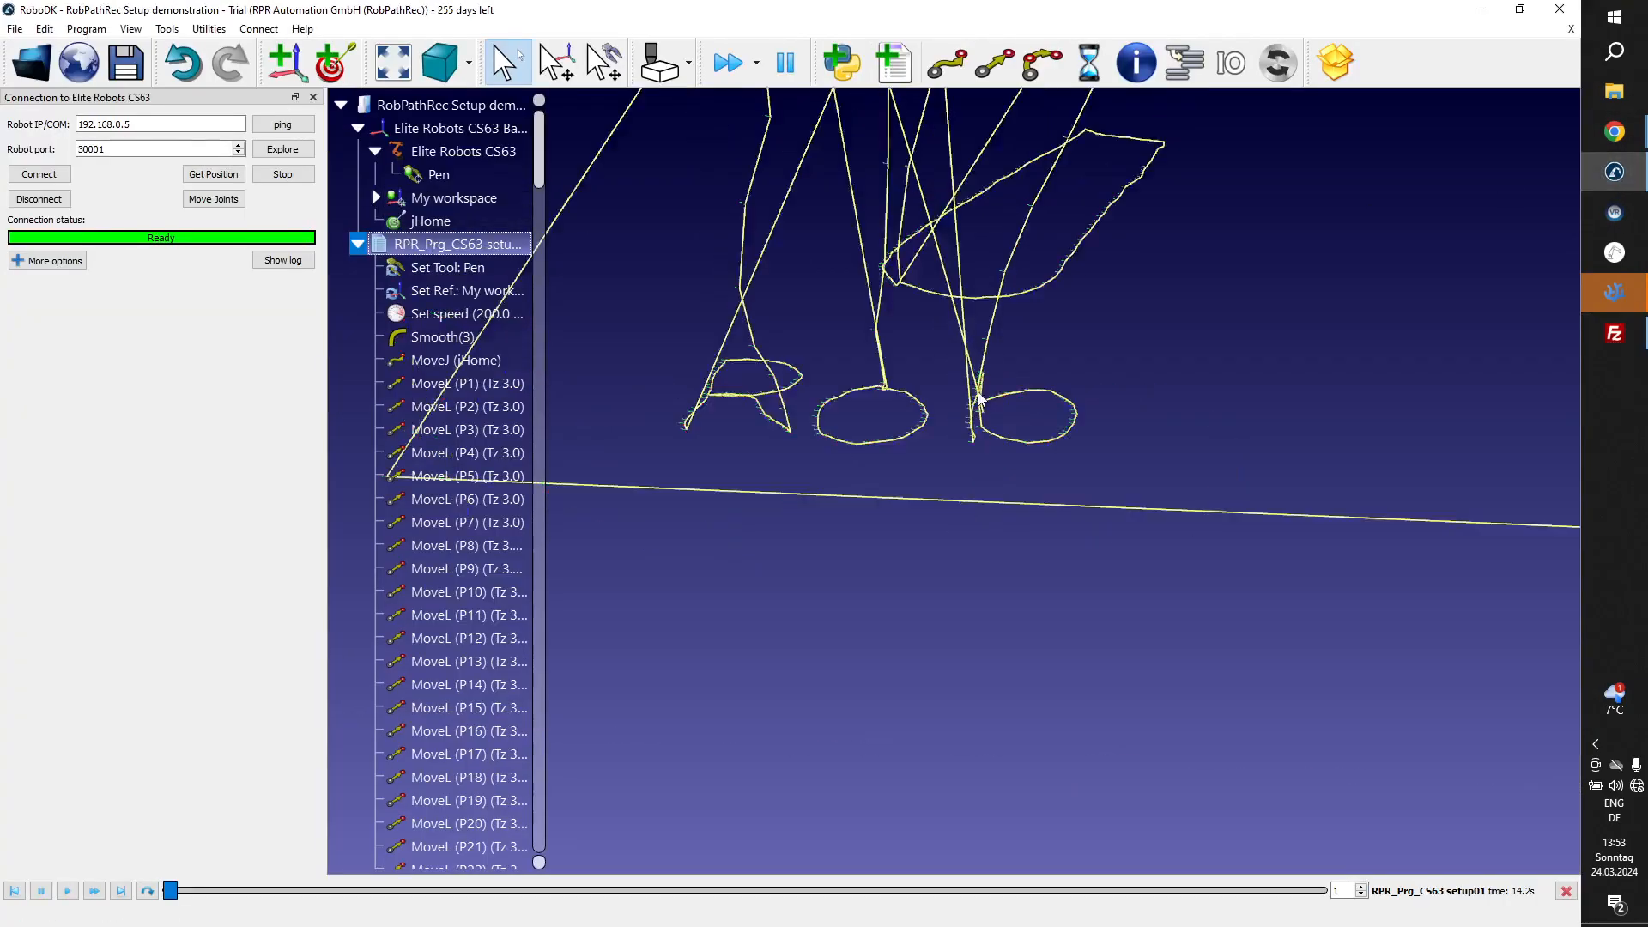
{"action": "right_click", "coordinate": [453, 249]}
{"action": "left_click", "coordinate": [563, 483]}
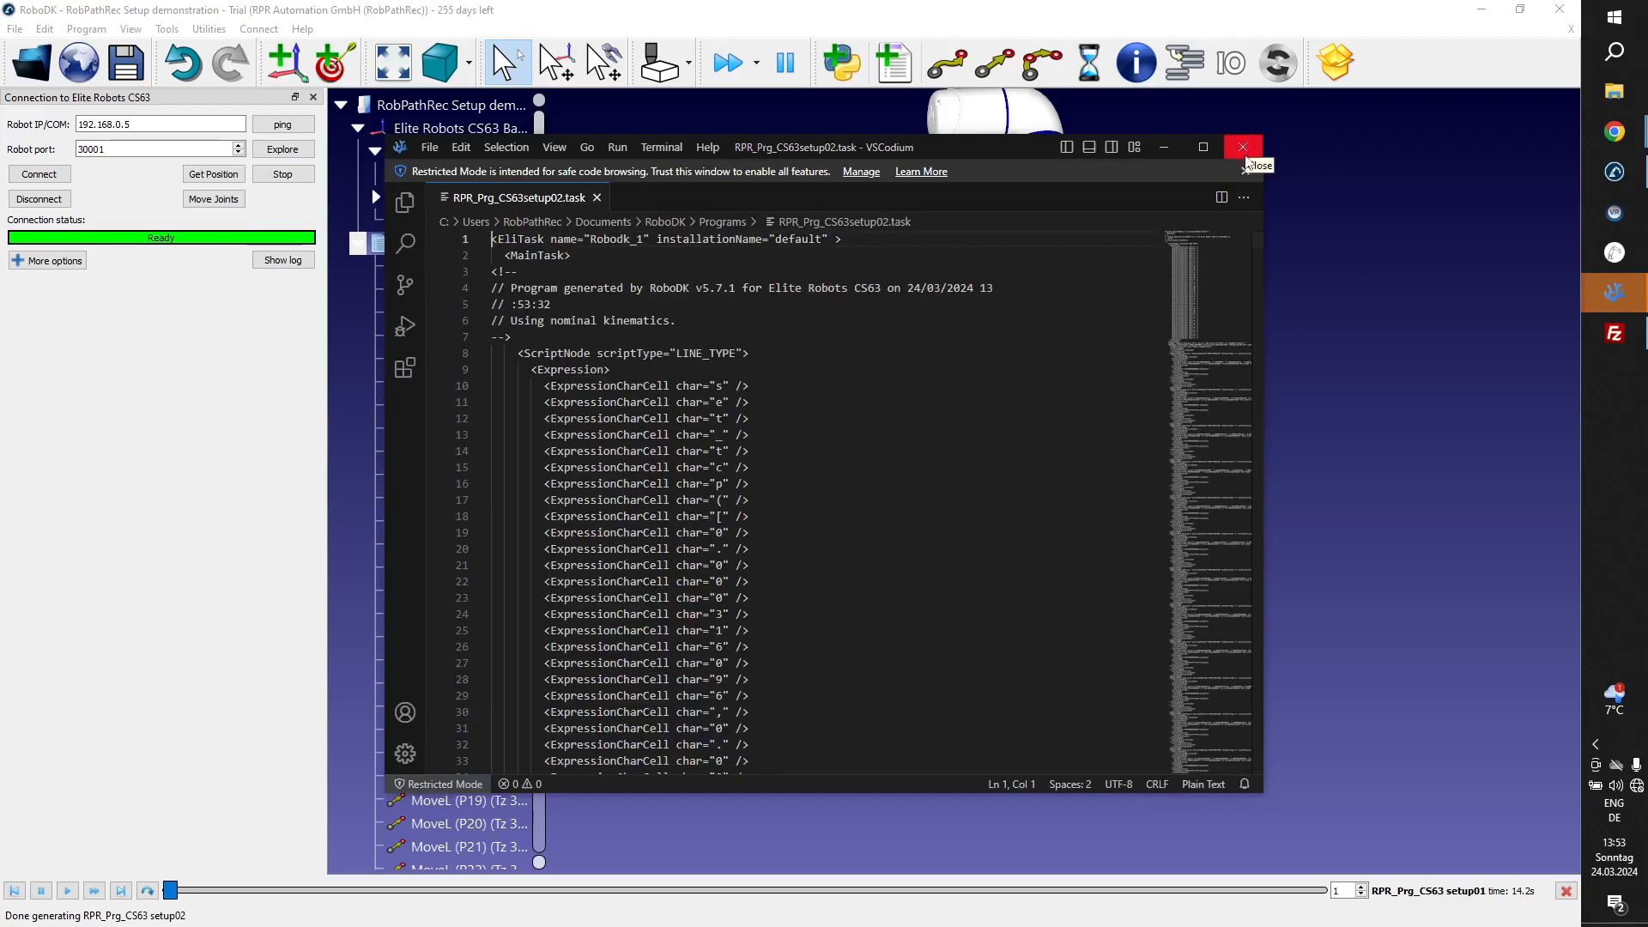
{"action": "left_click", "coordinate": [1245, 149]}
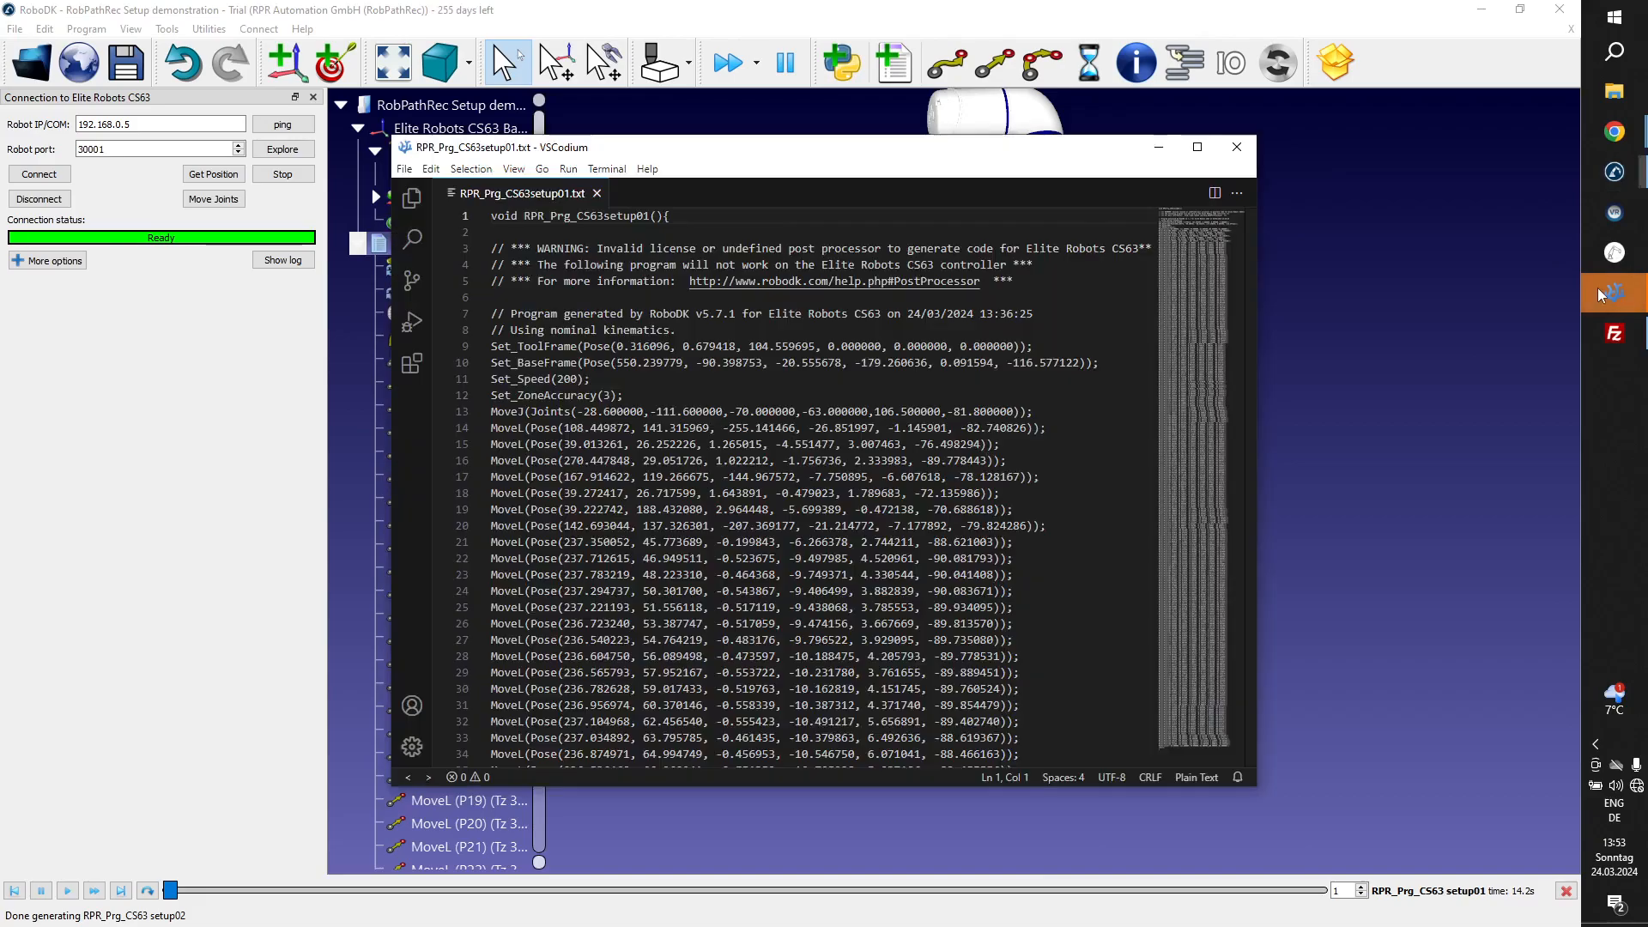
Switch to FileZilla, refresh the file lists, and upload RPR_Prg_CS63setup02.task to /home/elite/user/program on the robot.
{"action": "left_click", "coordinate": [1613, 294]}
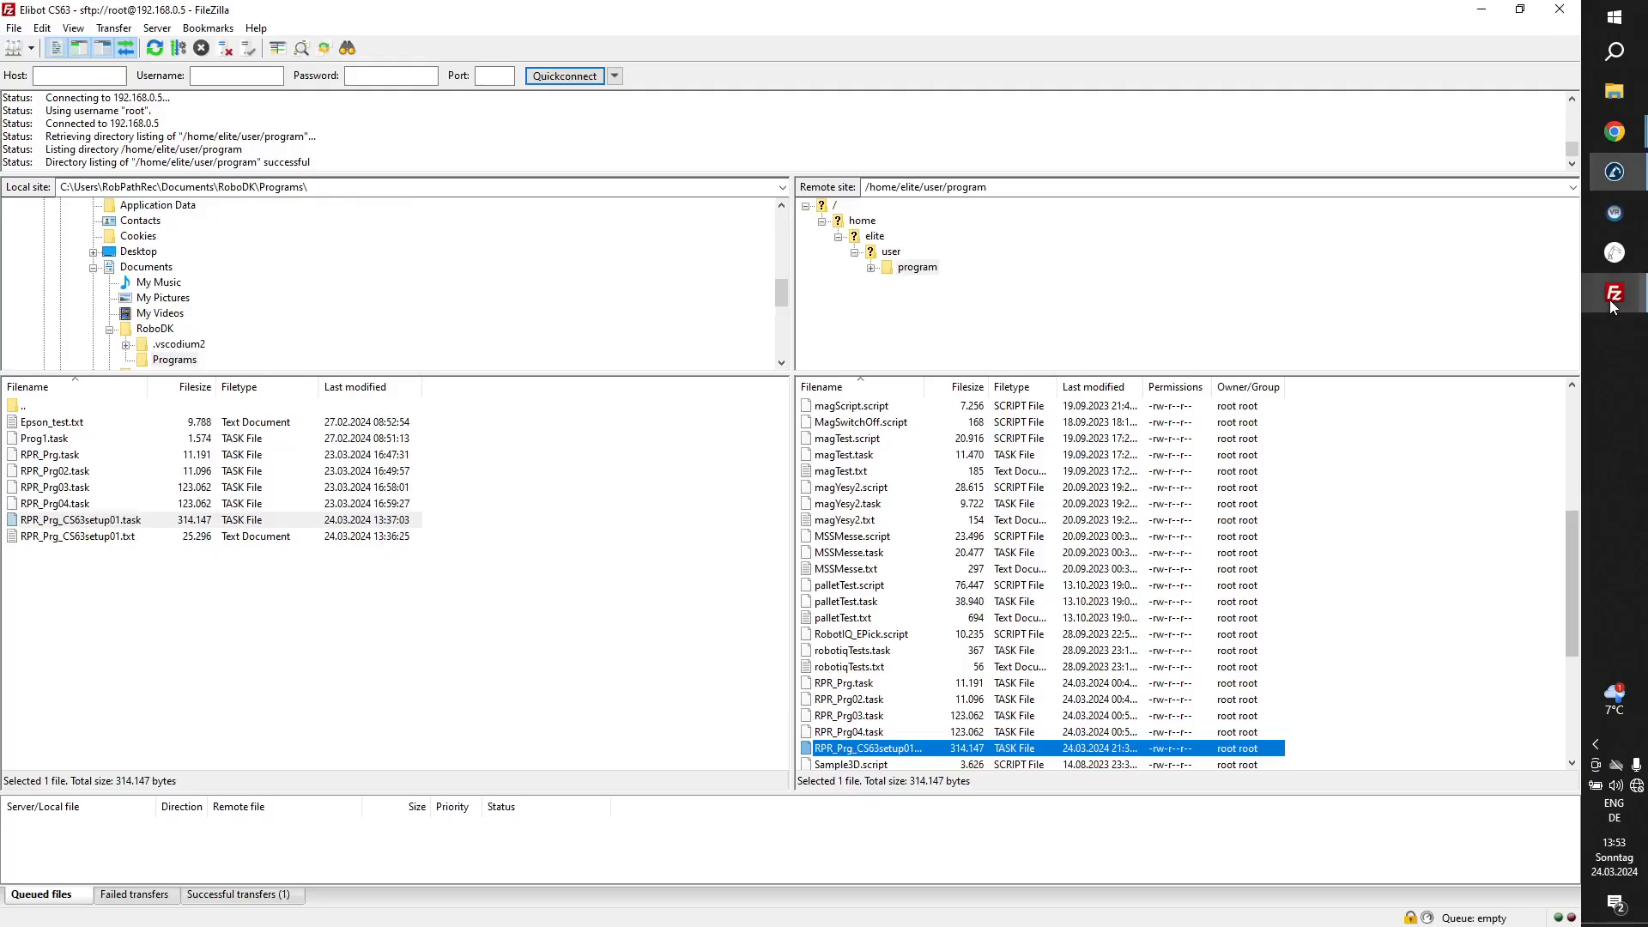
{"action": "left_click", "coordinate": [155, 48]}
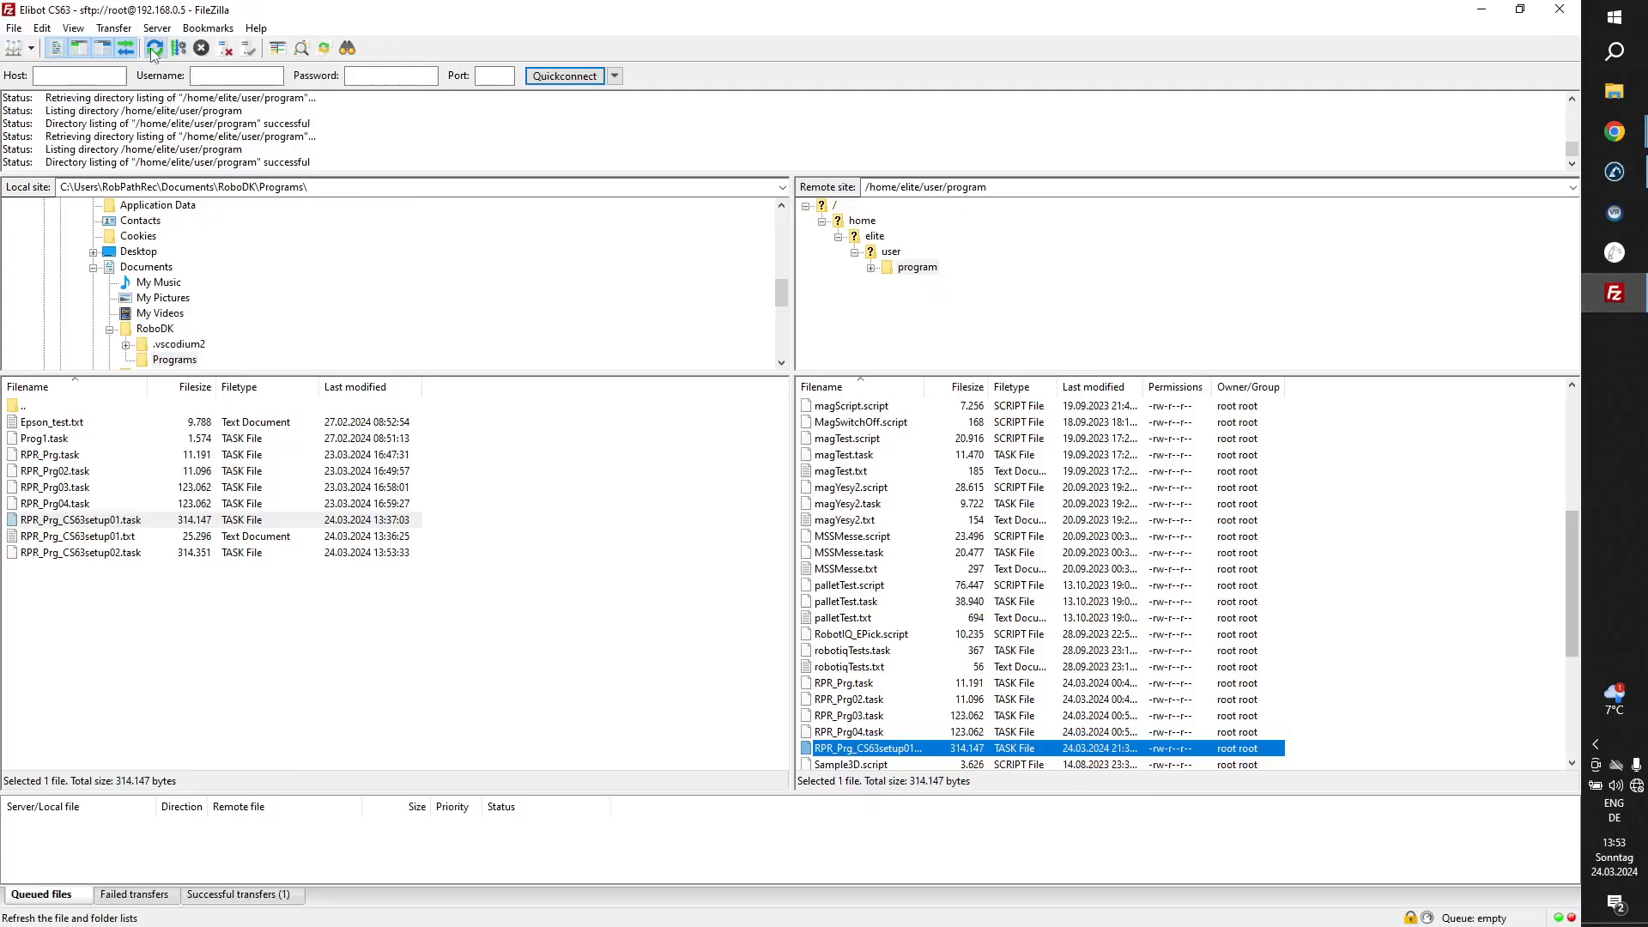
{"action": "double_click", "coordinate": [120, 554]}
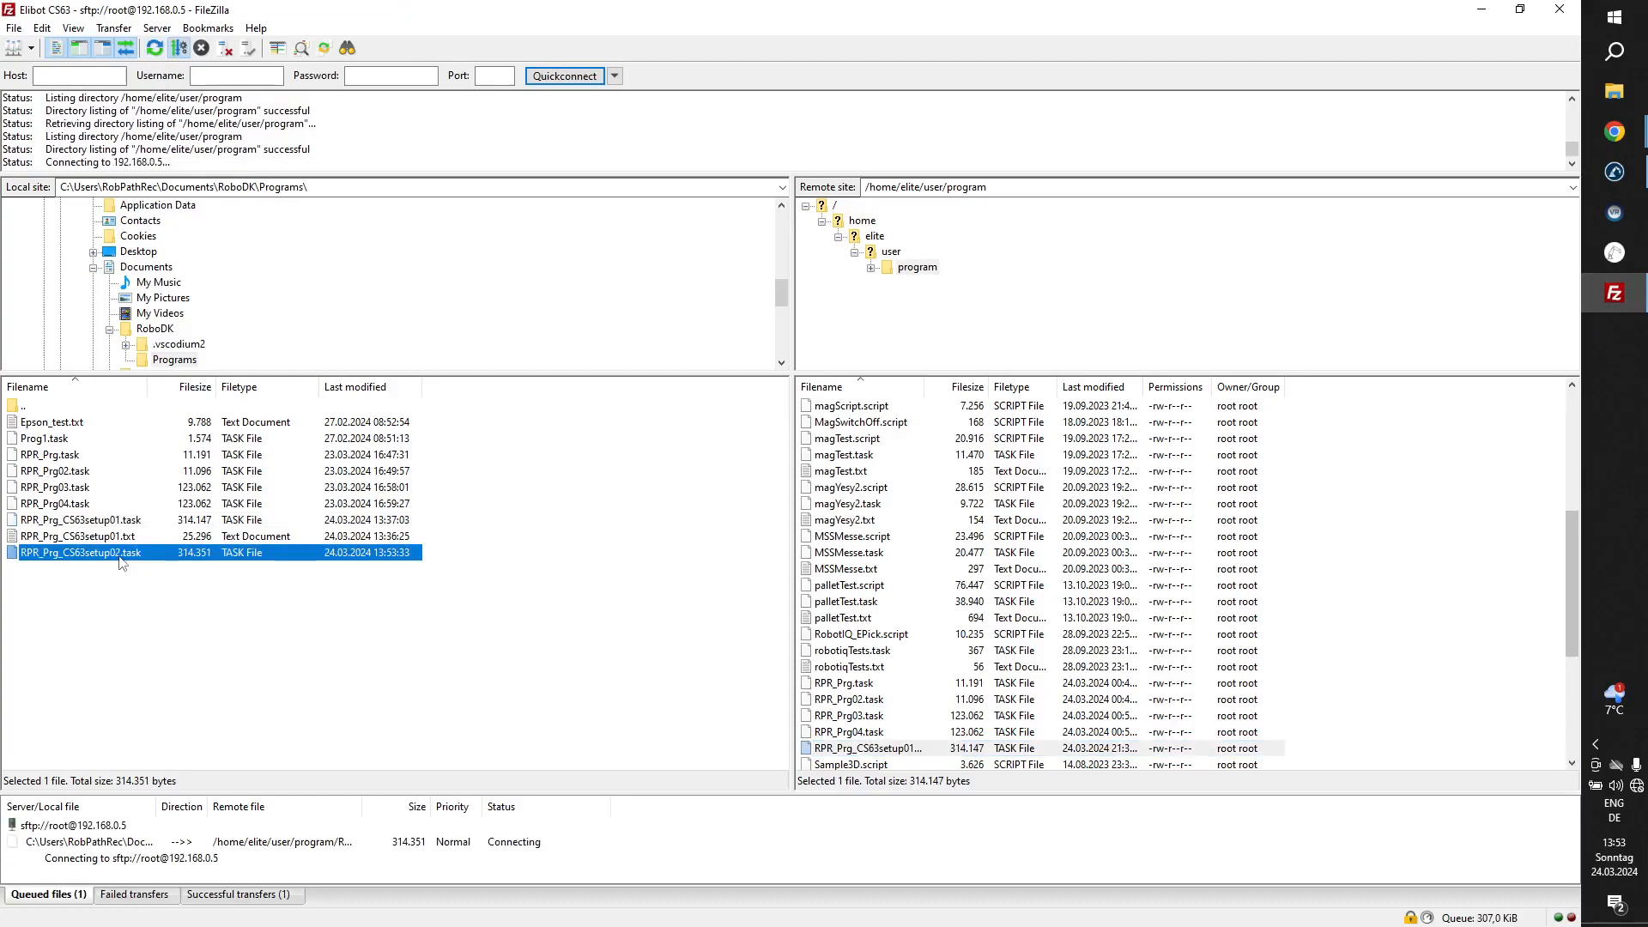